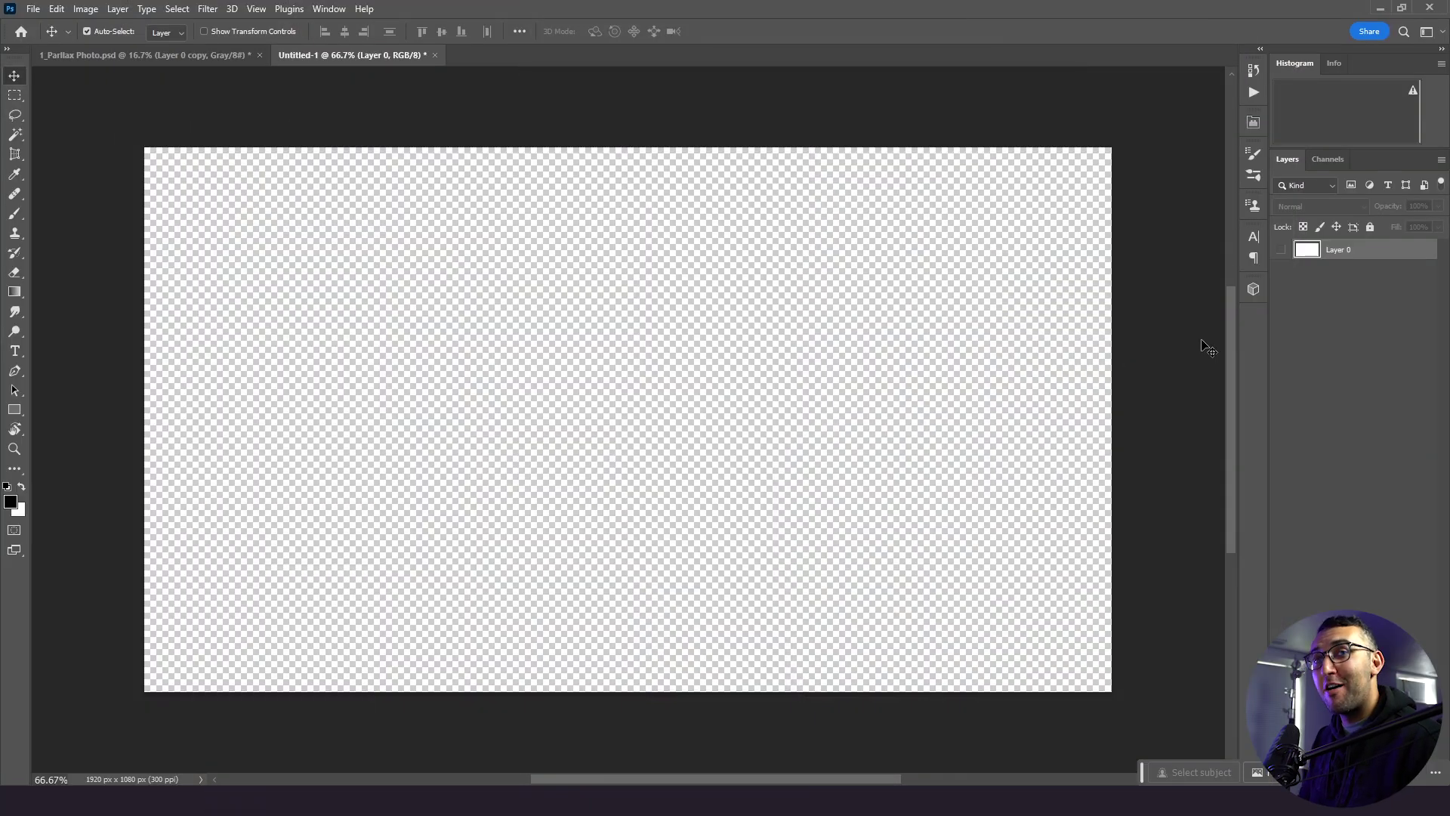
Type 'PART 1' as a new text layer on the canvas and commit it
{"action": "left_click", "coordinate": [14, 350]}
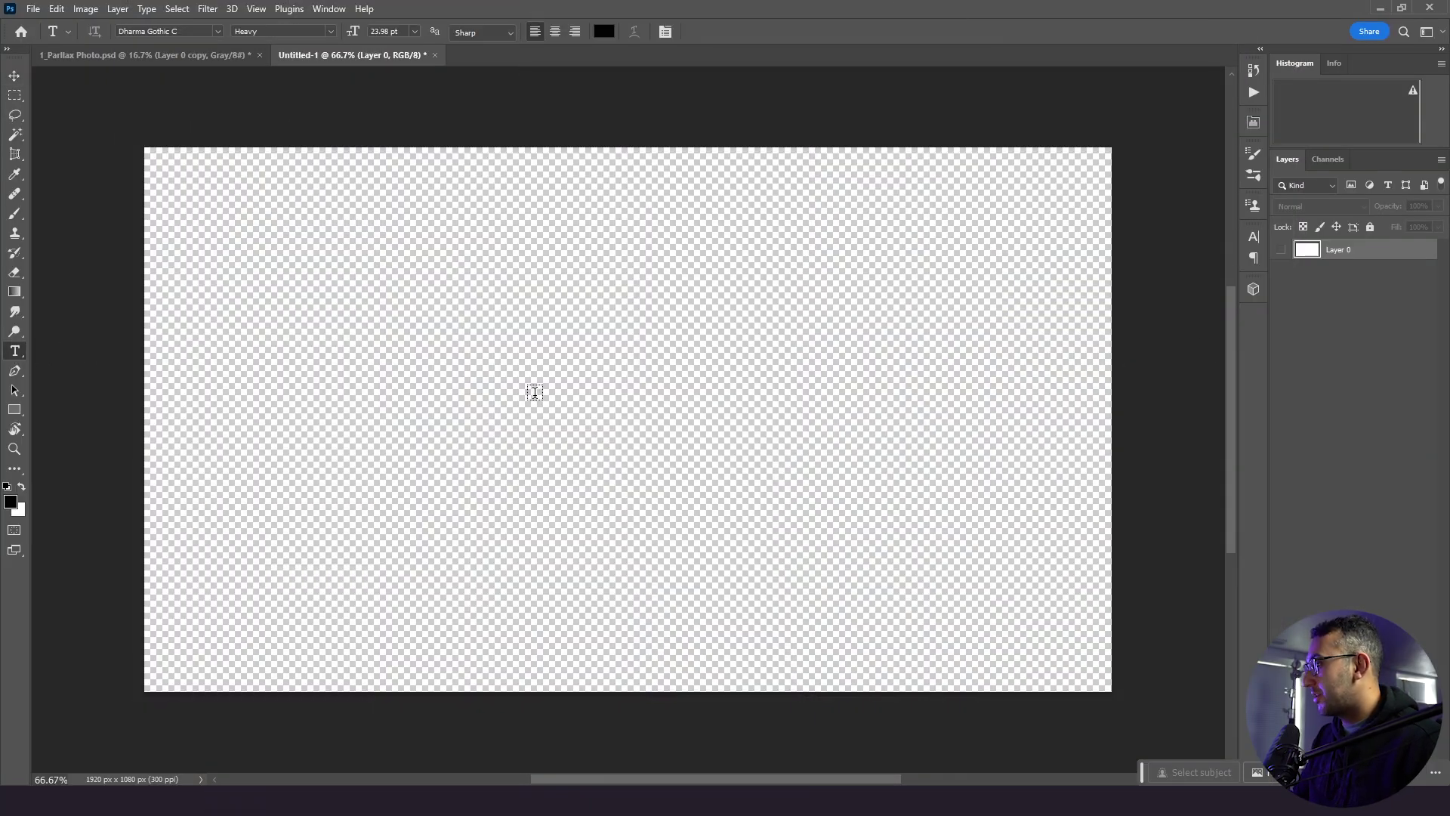
{"action": "left_click", "coordinate": [539, 392]}
{"action": "type", "text": "PART 1"}
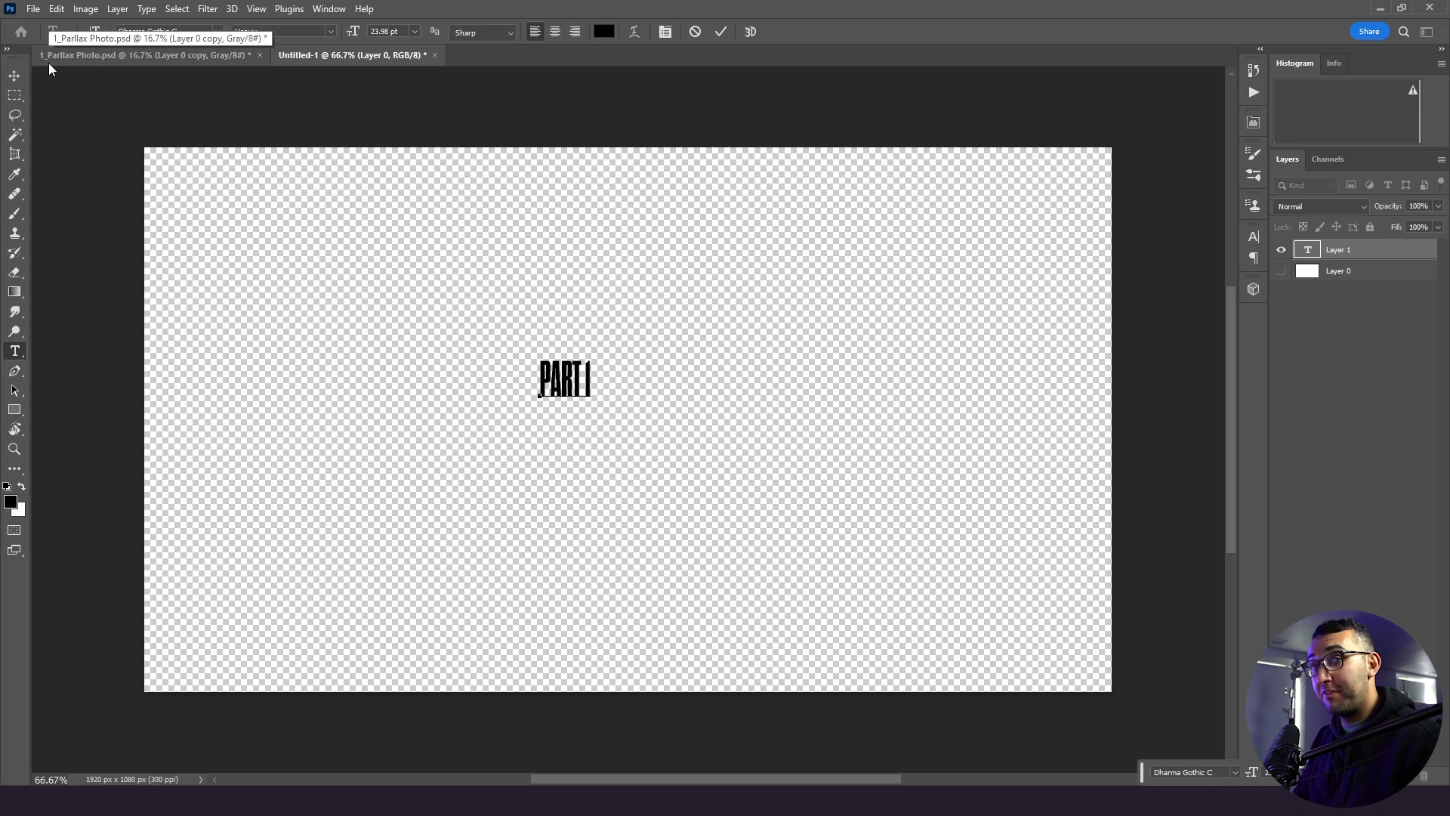
{"action": "left_click", "coordinate": [9, 74]}
Scale the PART 1 text up to about 1258% and centre it on the canvas
{"action": "key", "text": "ctrl+t"}
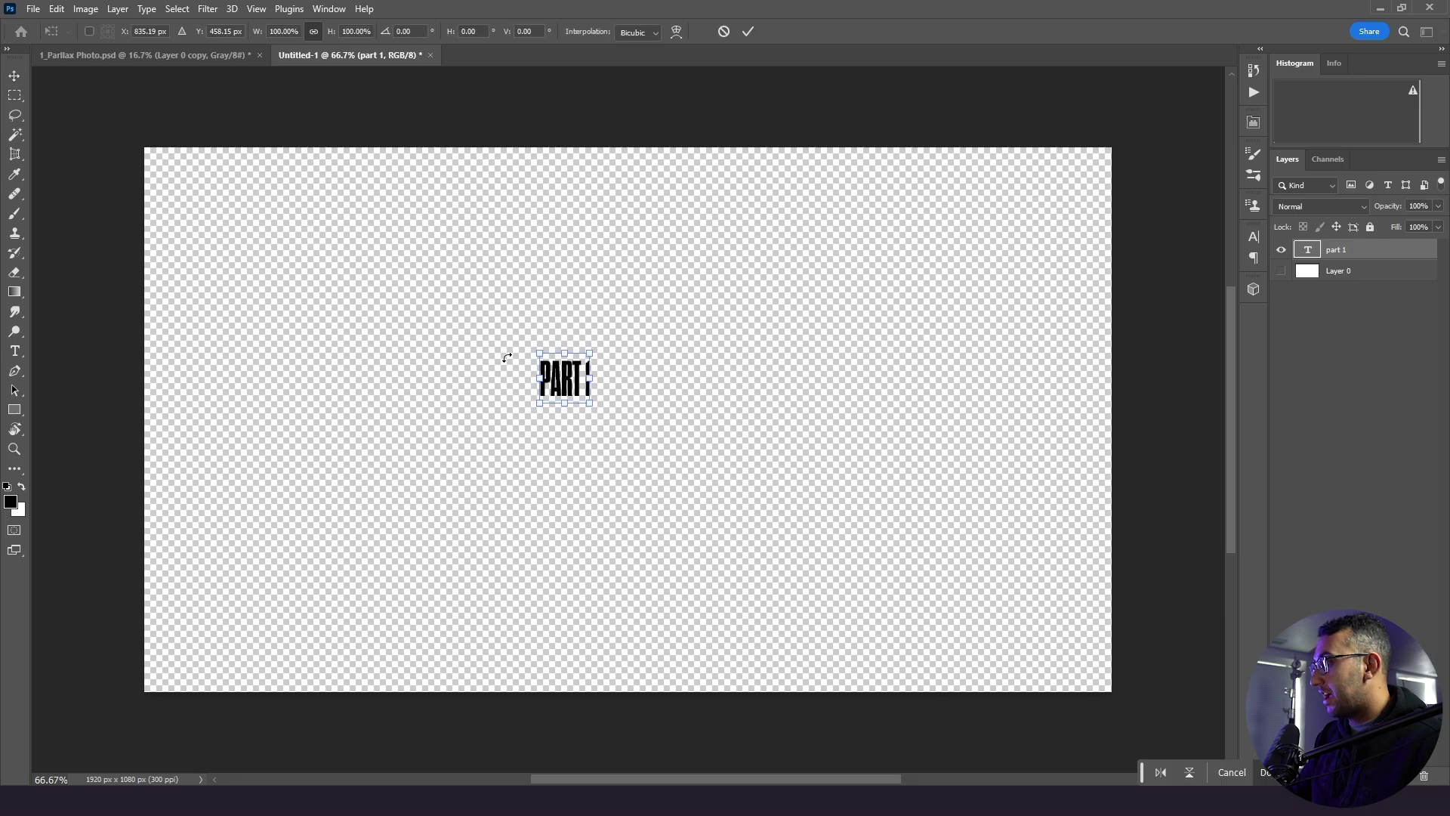
{"action": "left_click_drag", "start_coordinate": [587, 352], "coordinate": [790, 154]}
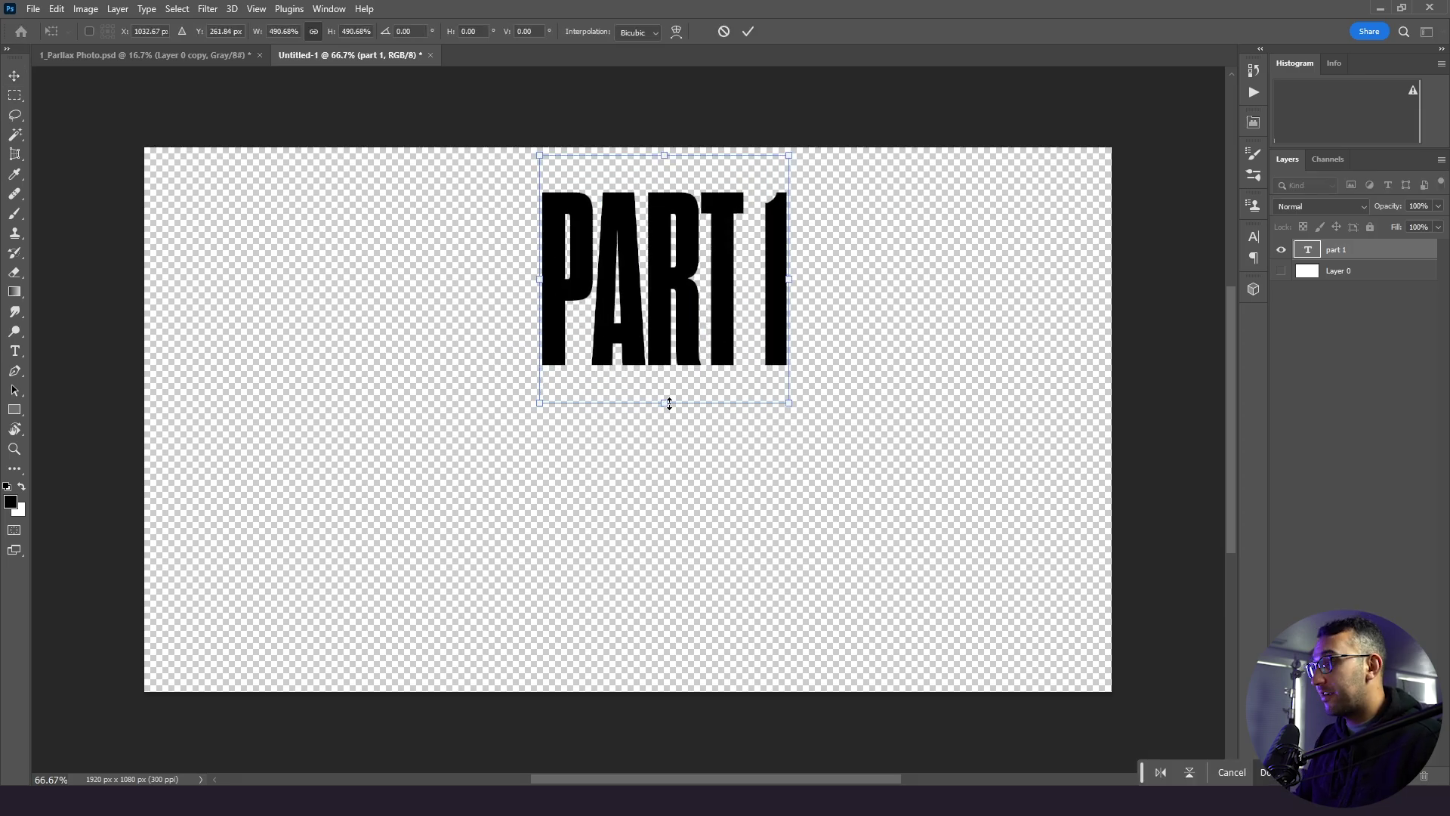
{"action": "left_click_drag", "start_coordinate": [670, 405], "coordinate": [664, 617]}
{"action": "left_click_drag", "start_coordinate": [433, 385], "coordinate": [492, 416]}
{"action": "key", "text": "Return"}
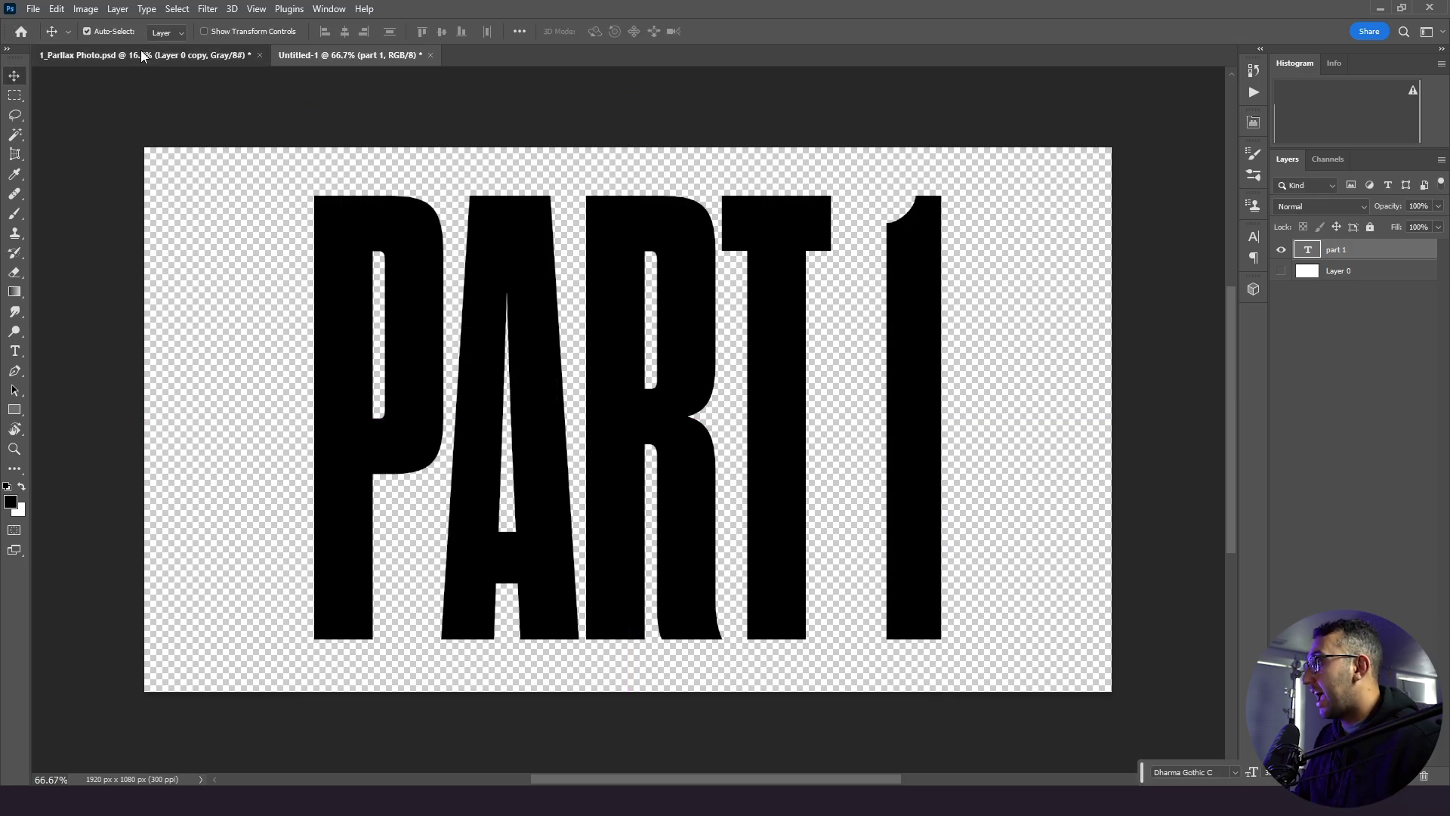
Copy the stadium and cut-out player layers from 1_Parallax Photo.psd into Untitled-1
{"action": "left_click", "coordinate": [185, 56]}
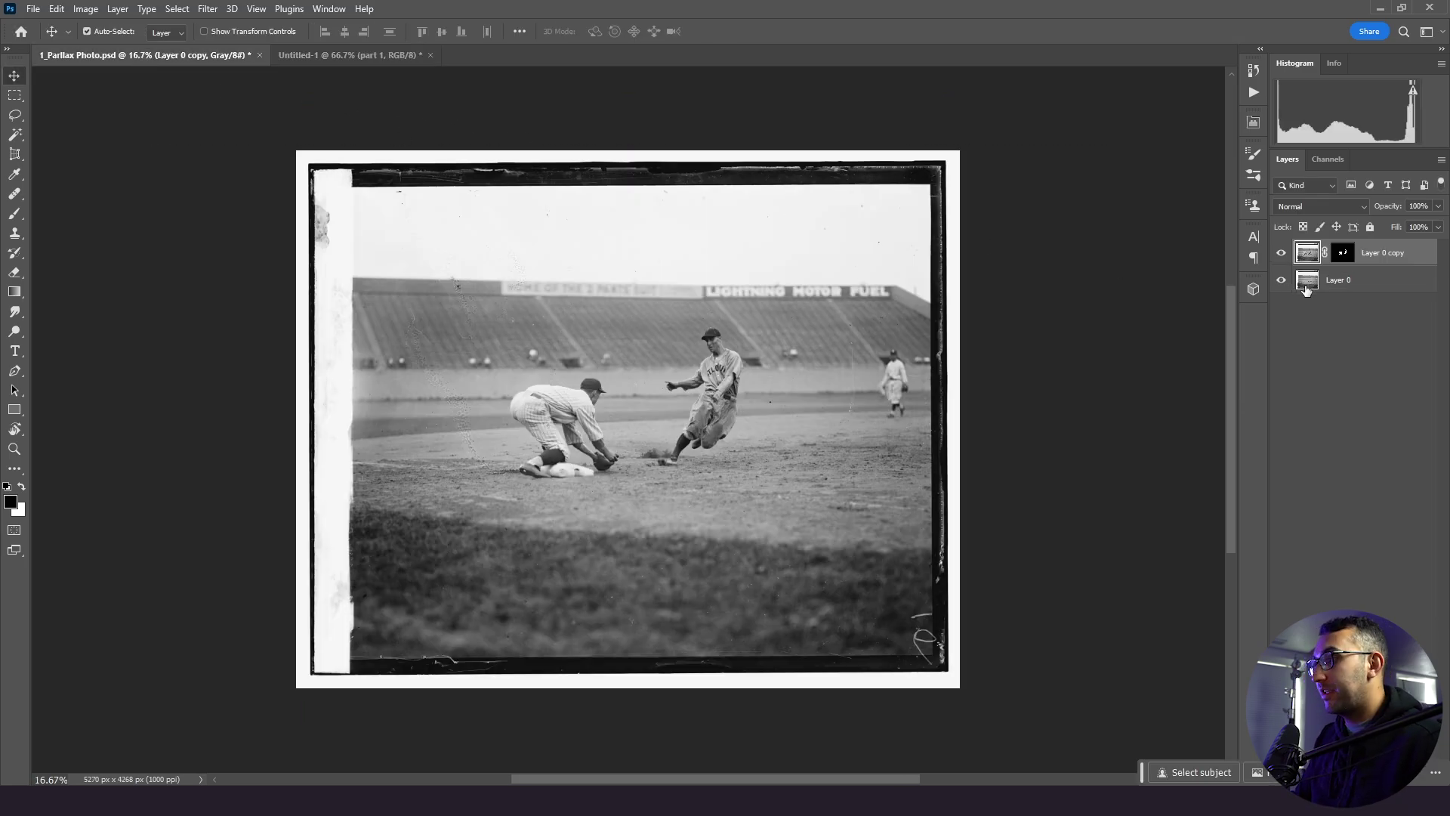
{"action": "left_click", "coordinate": [1281, 253], "text": "alt"}
{"action": "left_click", "coordinate": [1281, 280], "text": "alt"}
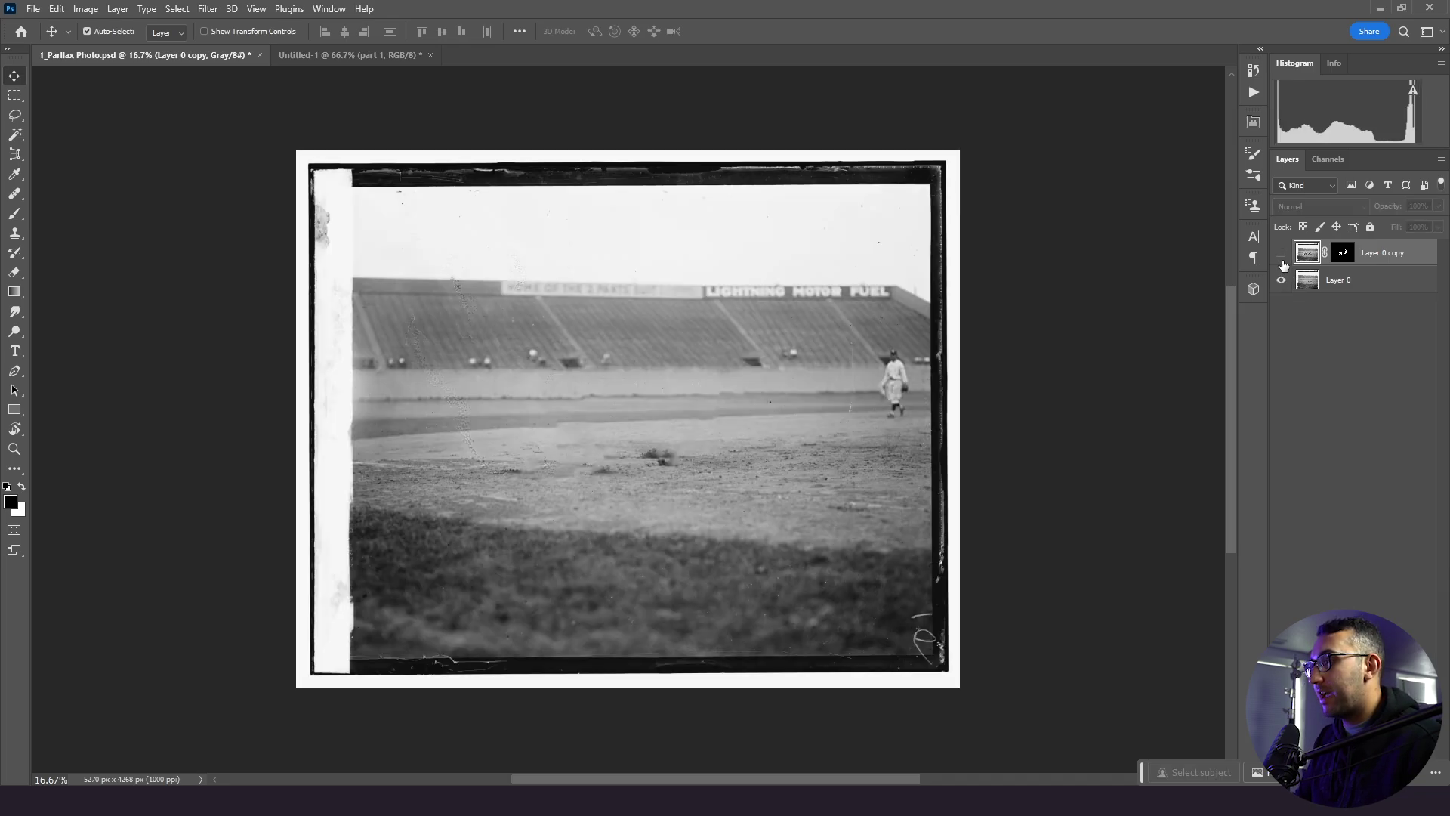
{"action": "left_click", "coordinate": [1281, 253]}
{"action": "left_click", "coordinate": [1359, 280], "text": "shift"}
{"action": "left_click_drag", "start_coordinate": [1359, 283], "coordinate": [1209, 446]}
Shrink the pasted photo layers to about 43% and centre them on the canvas
{"action": "key", "text": "ctrl+minus"}
{"action": "key", "text": "ctrl+minus"}
{"action": "key", "text": "ctrl+minus"}
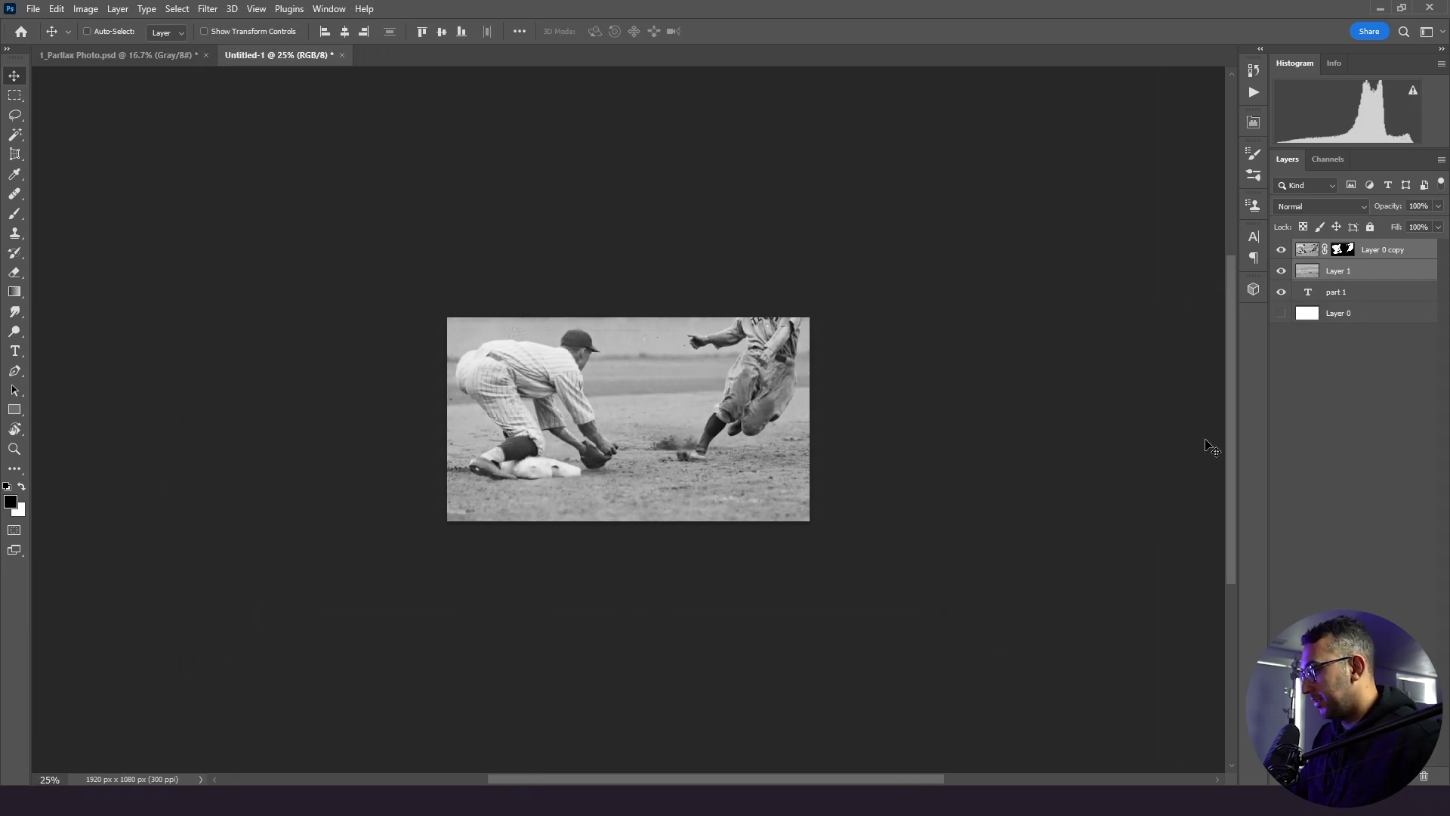
{"action": "key", "text": "ctrl+t"}
{"action": "left_click_drag", "start_coordinate": [1130, 393], "coordinate": [639, 460]}
{"action": "left_click_drag", "start_coordinate": [550, 460], "coordinate": [761, 491]}
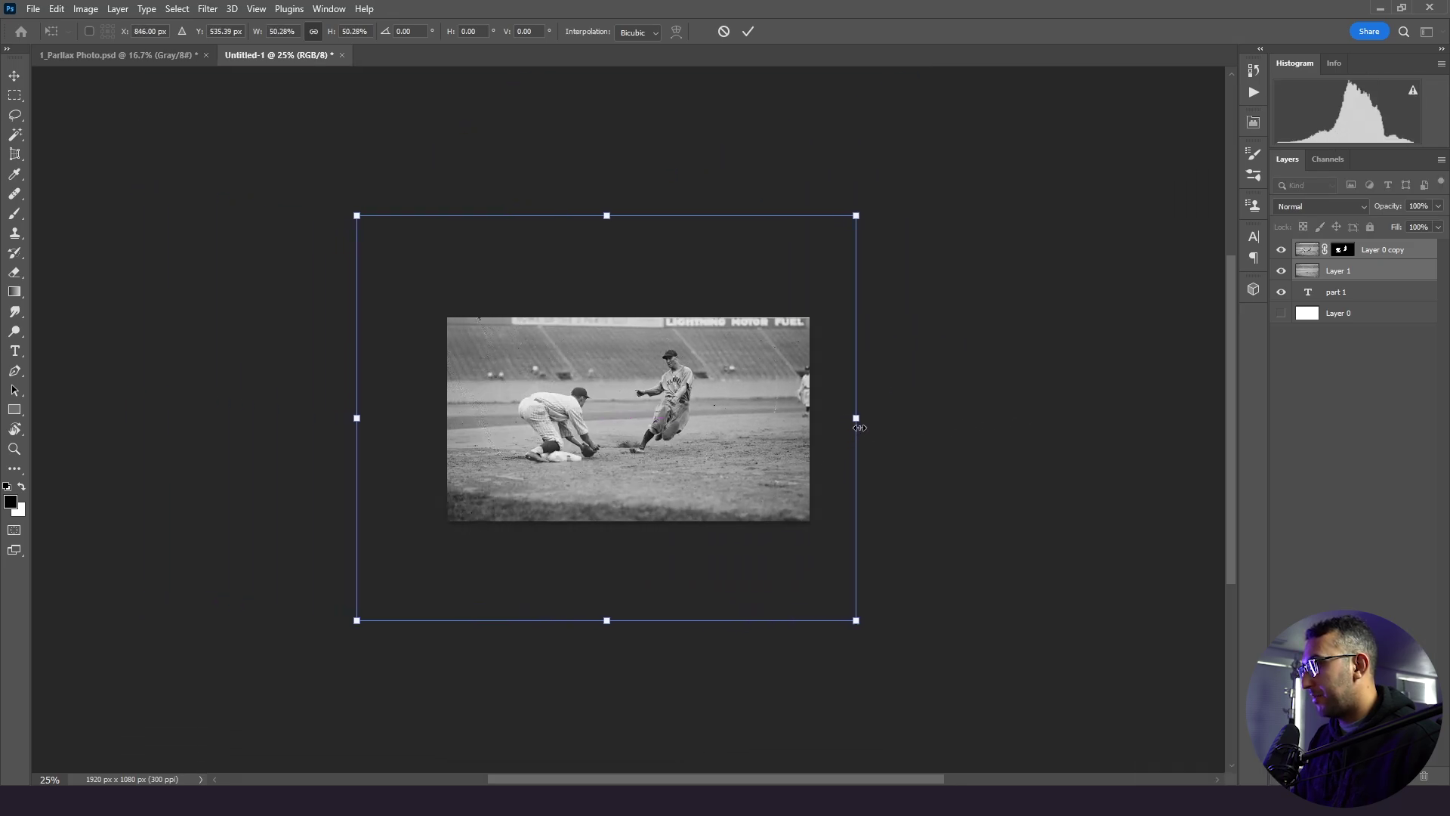
{"action": "left_click_drag", "start_coordinate": [846, 417], "coordinate": [778, 418]}
{"action": "left_click_drag", "start_coordinate": [680, 443], "coordinate": [739, 442]}
{"action": "key", "text": "Return"}
Place the PART 1 text above the stadium background and shift the background sideways
{"action": "key", "text": "ctrl+plus"}
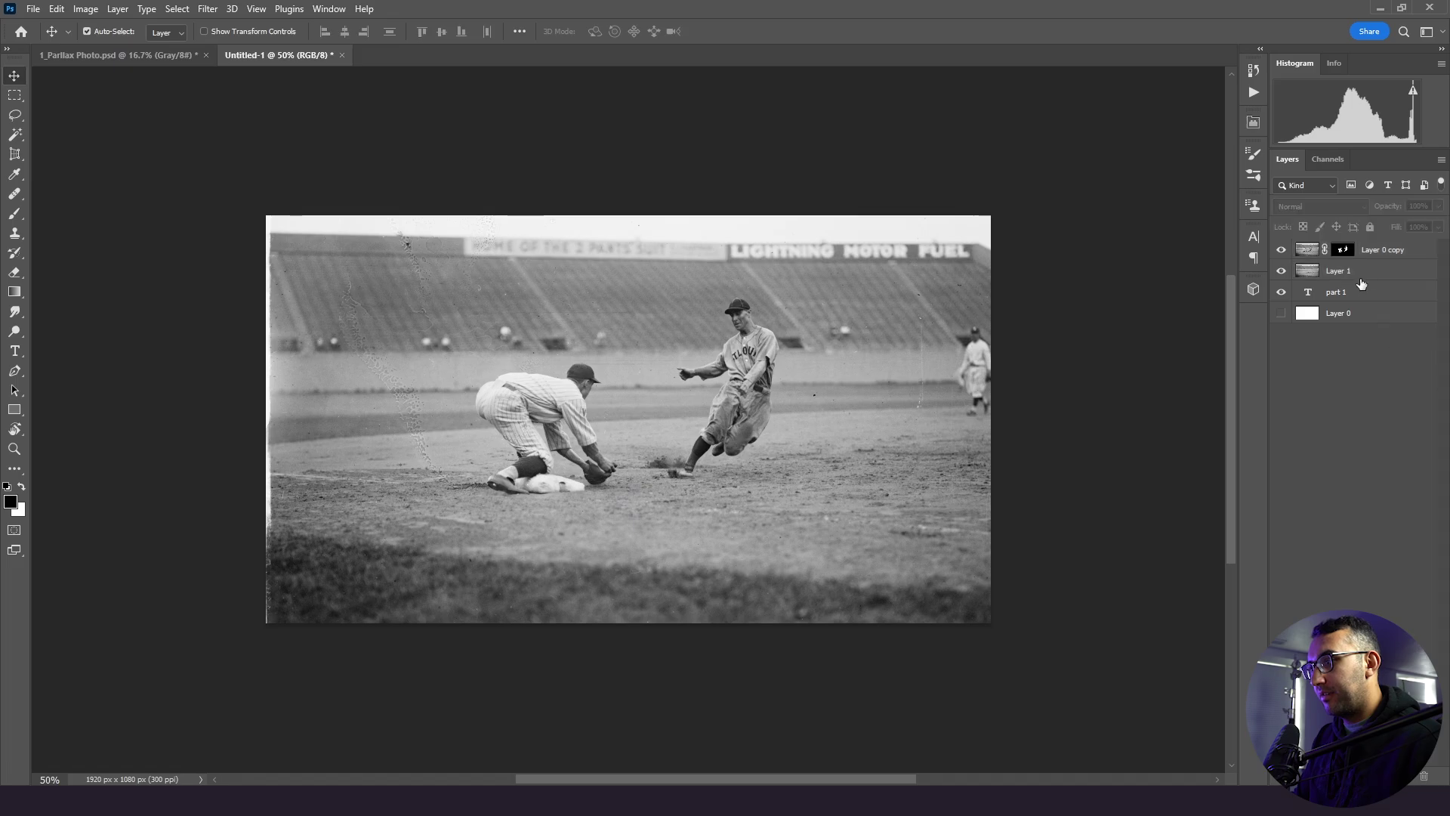
{"action": "left_click_drag", "start_coordinate": [1356, 293], "coordinate": [1359, 244]}
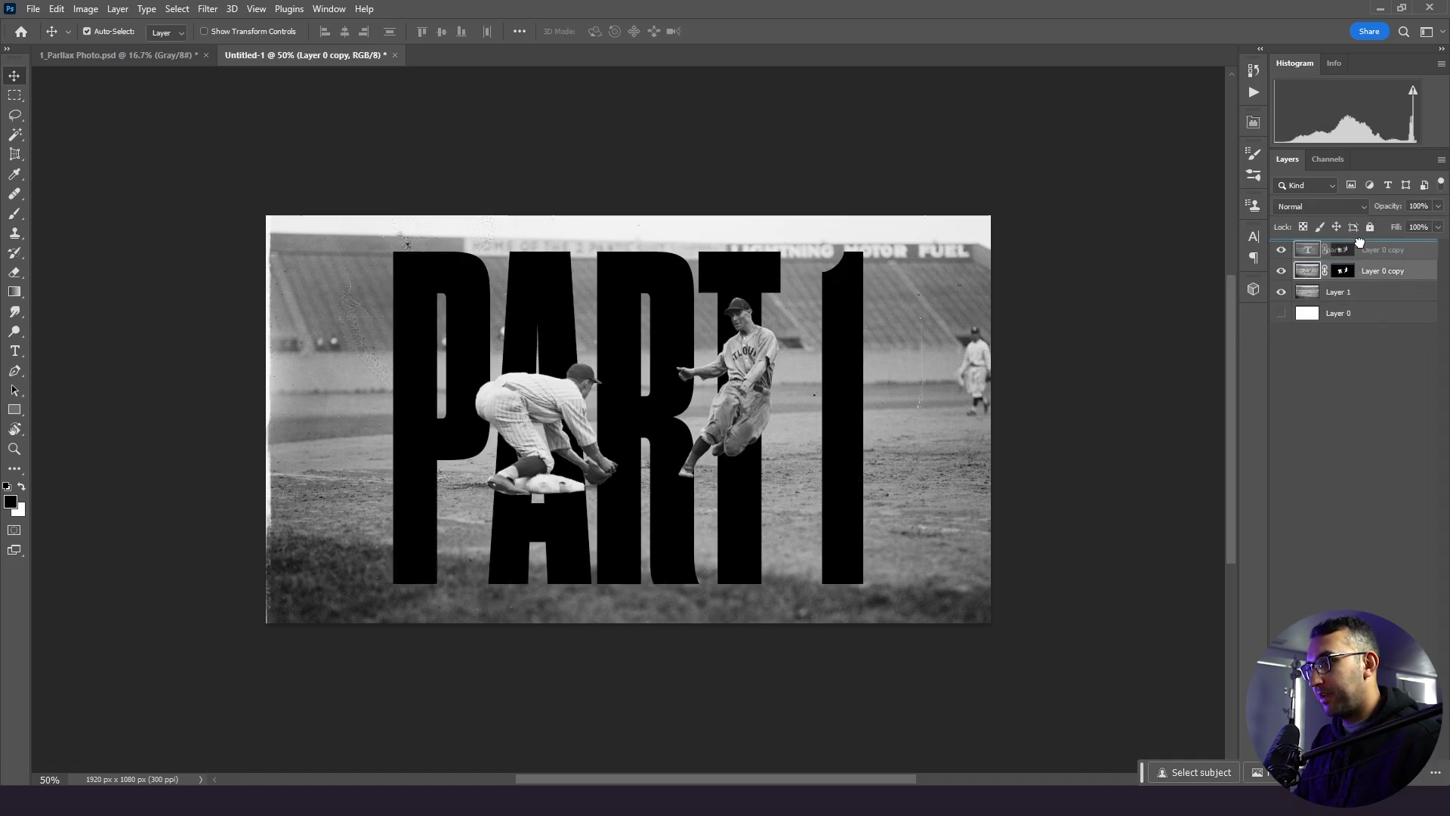
{"action": "left_click", "coordinate": [1360, 293]}
{"action": "key", "text": "ctrl+t"}
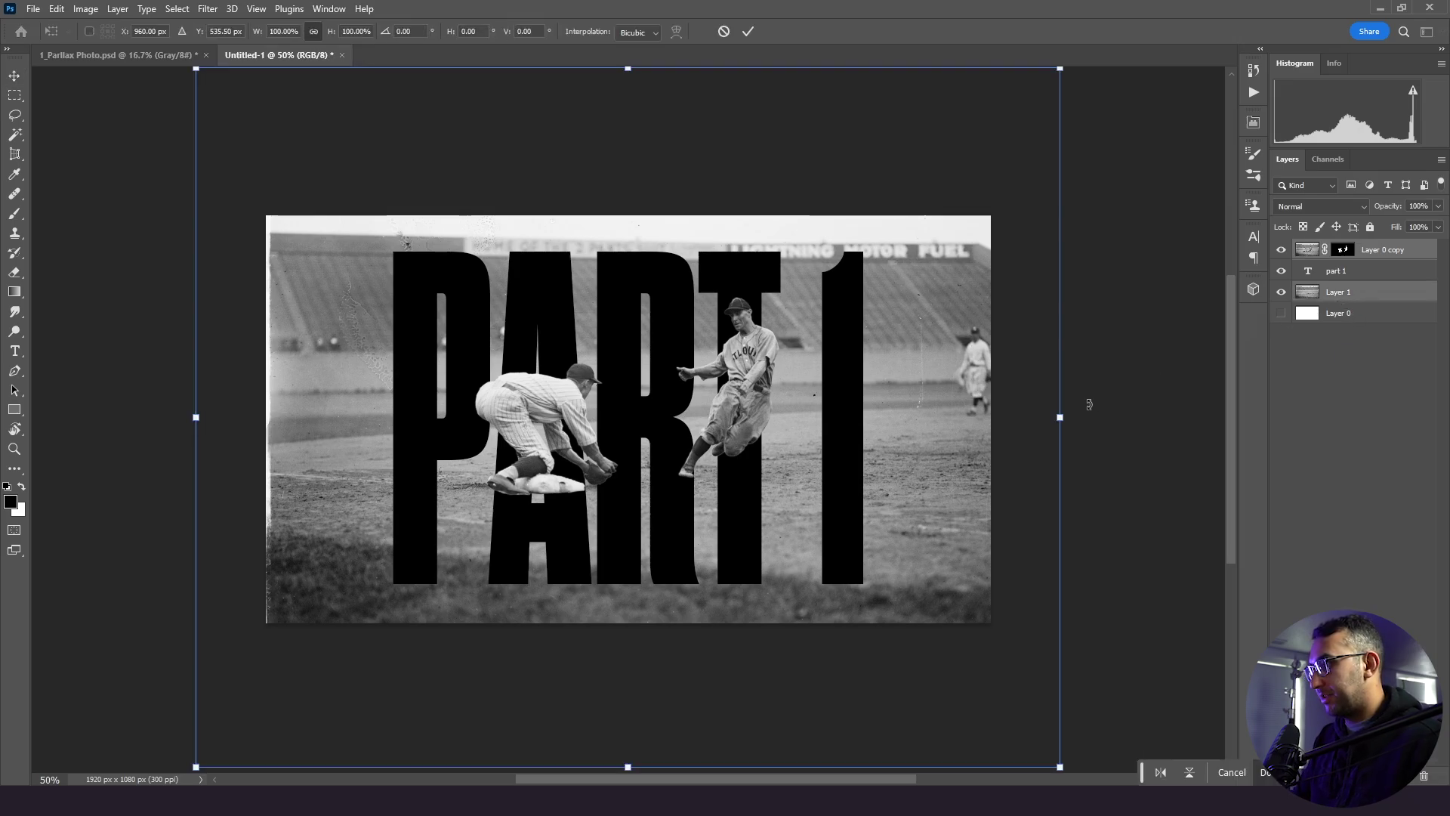
{"action": "left_click_drag", "start_coordinate": [1050, 430], "coordinate": [959, 469]}
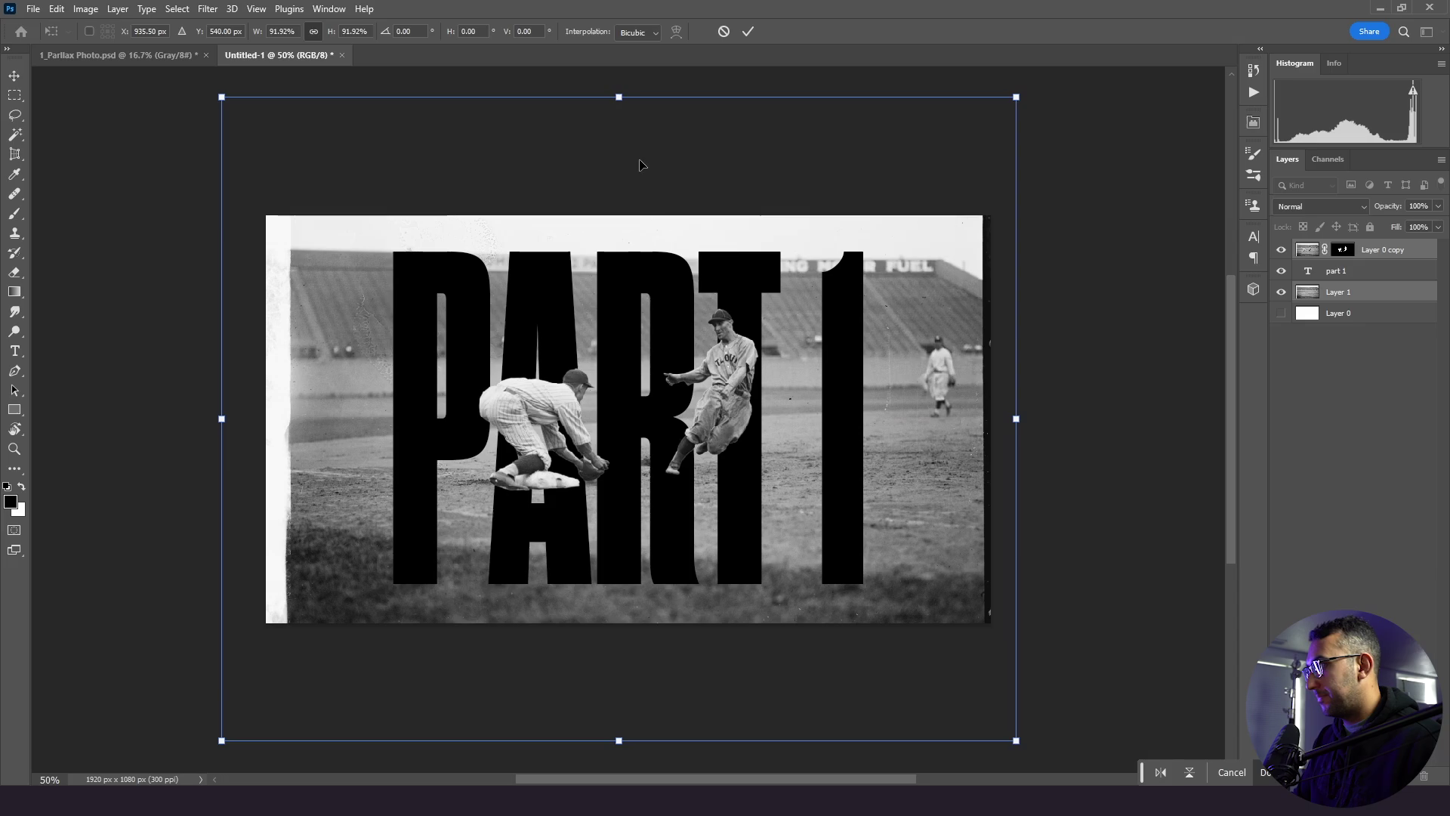
{"action": "key", "text": "Return"}
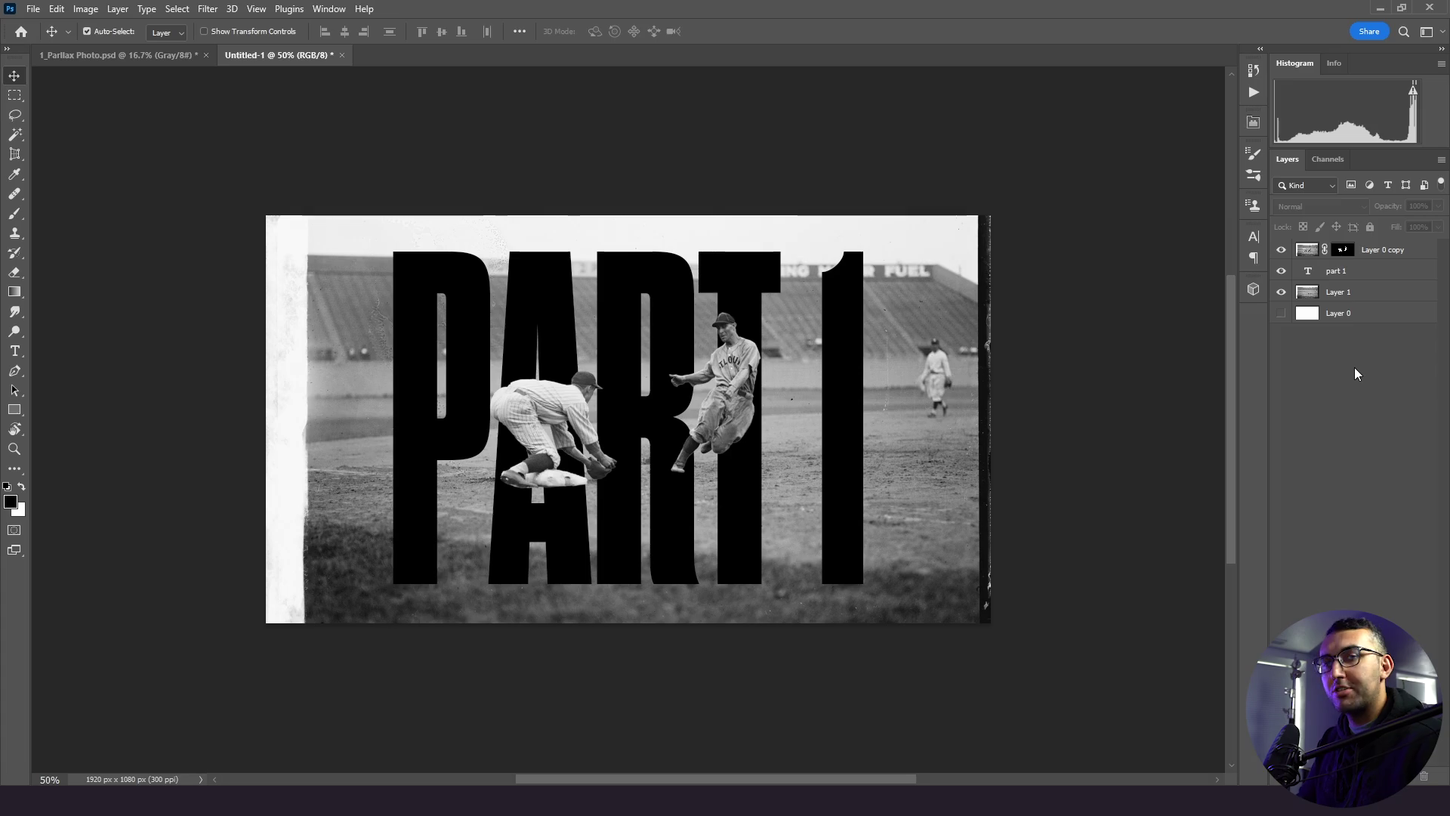
Move the stadium layer above PART 1 and clip it to the text layer
{"action": "left_click", "coordinate": [1342, 298]}
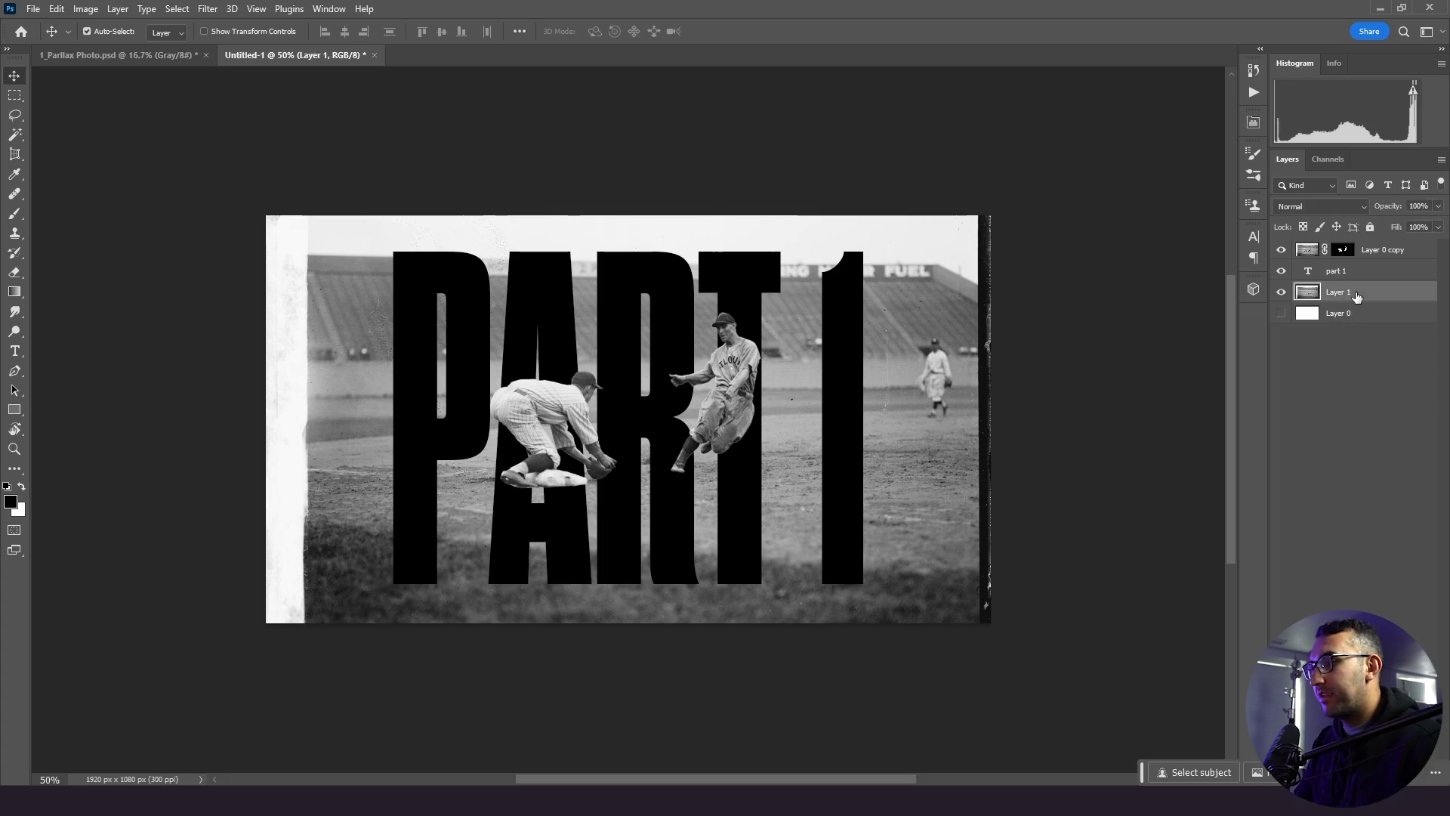
{"action": "left_click_drag", "start_coordinate": [1354, 299], "coordinate": [1346, 272]}
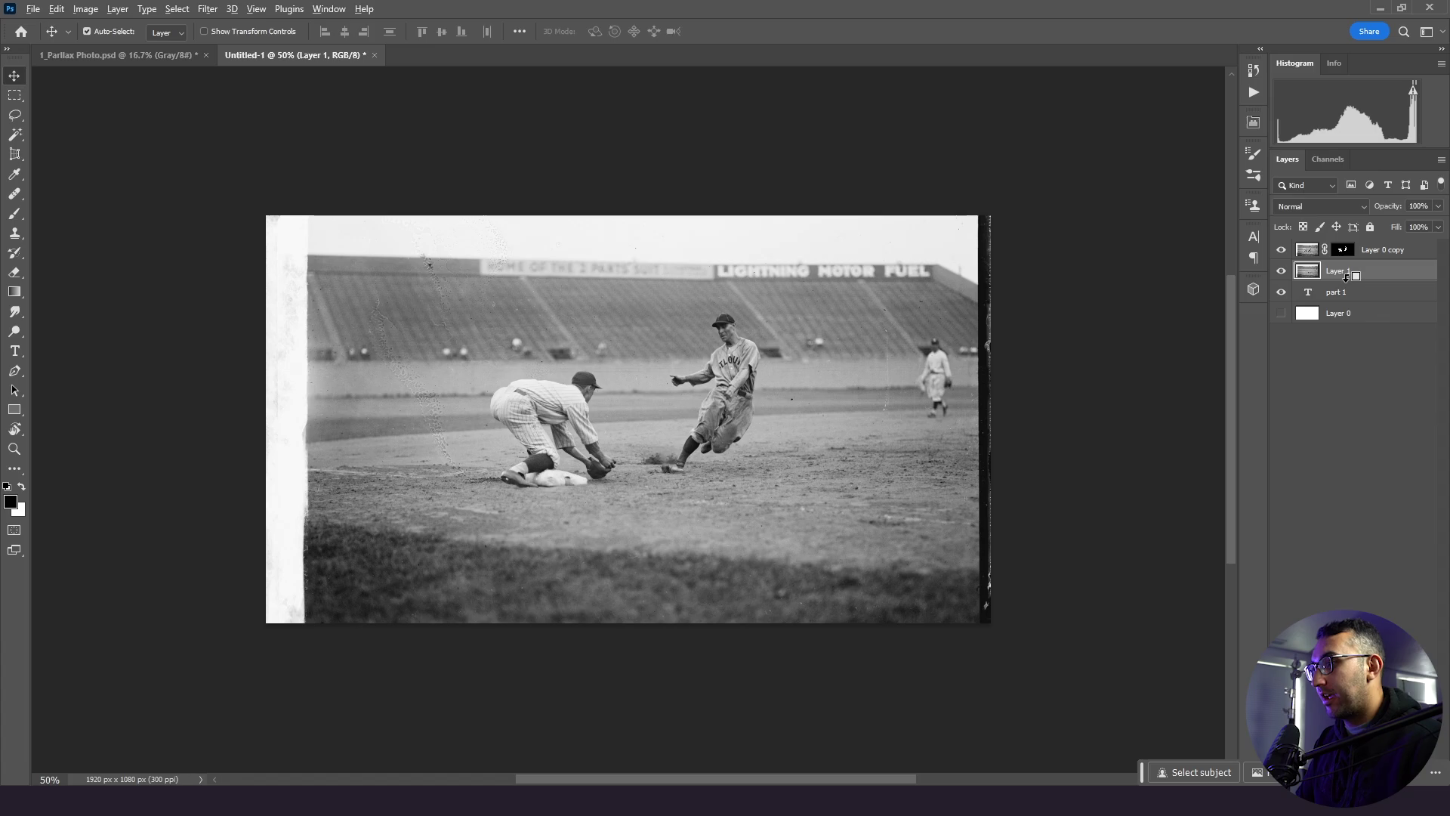
{"action": "left_click", "coordinate": [1347, 277], "text": "alt"}
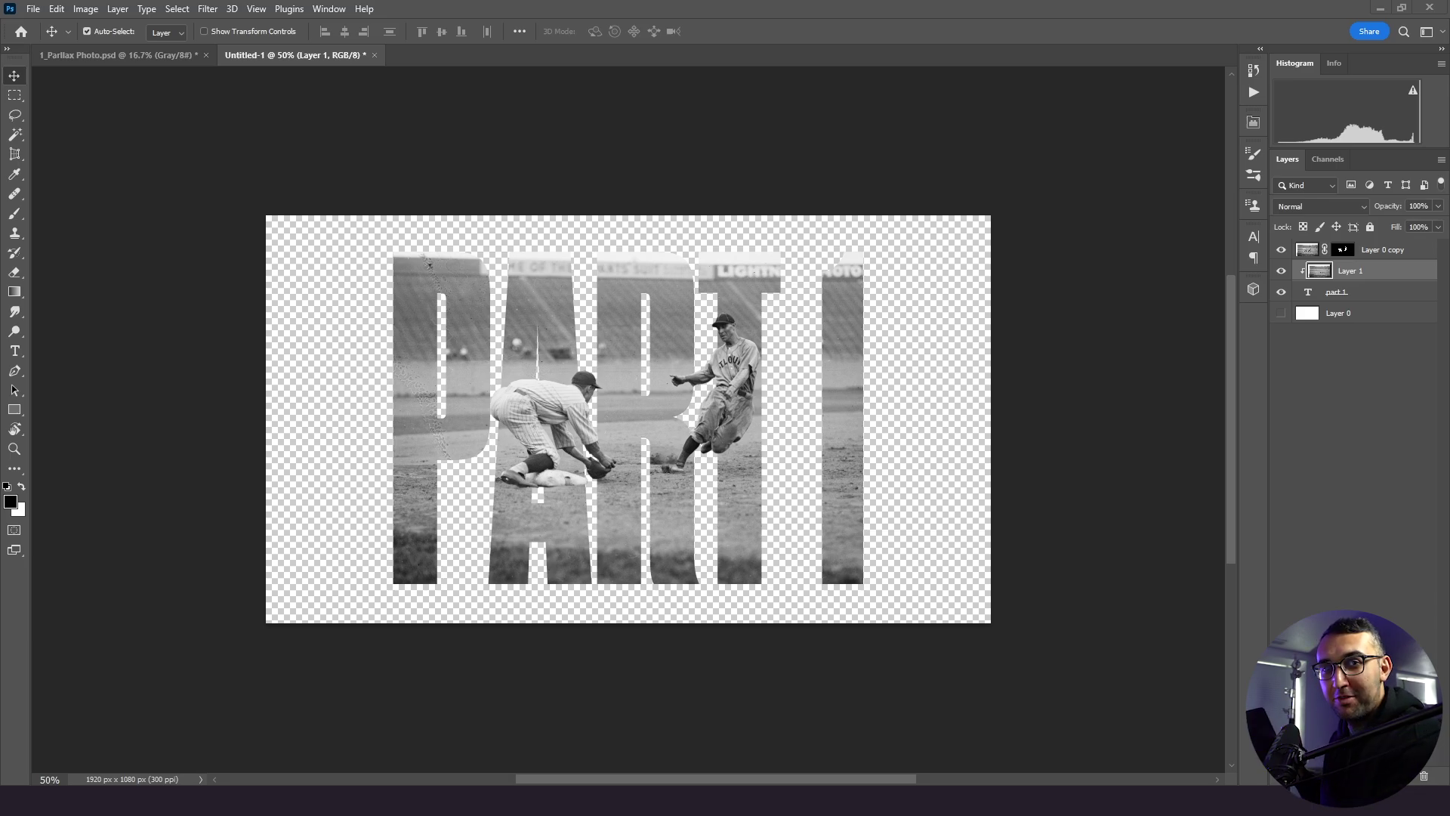
Add a new top layer and pick a Kyle's Dry Media brush preset
{"action": "left_click", "coordinate": [1373, 504]}
{"action": "key", "text": "ctrl+shift+alt+n"}
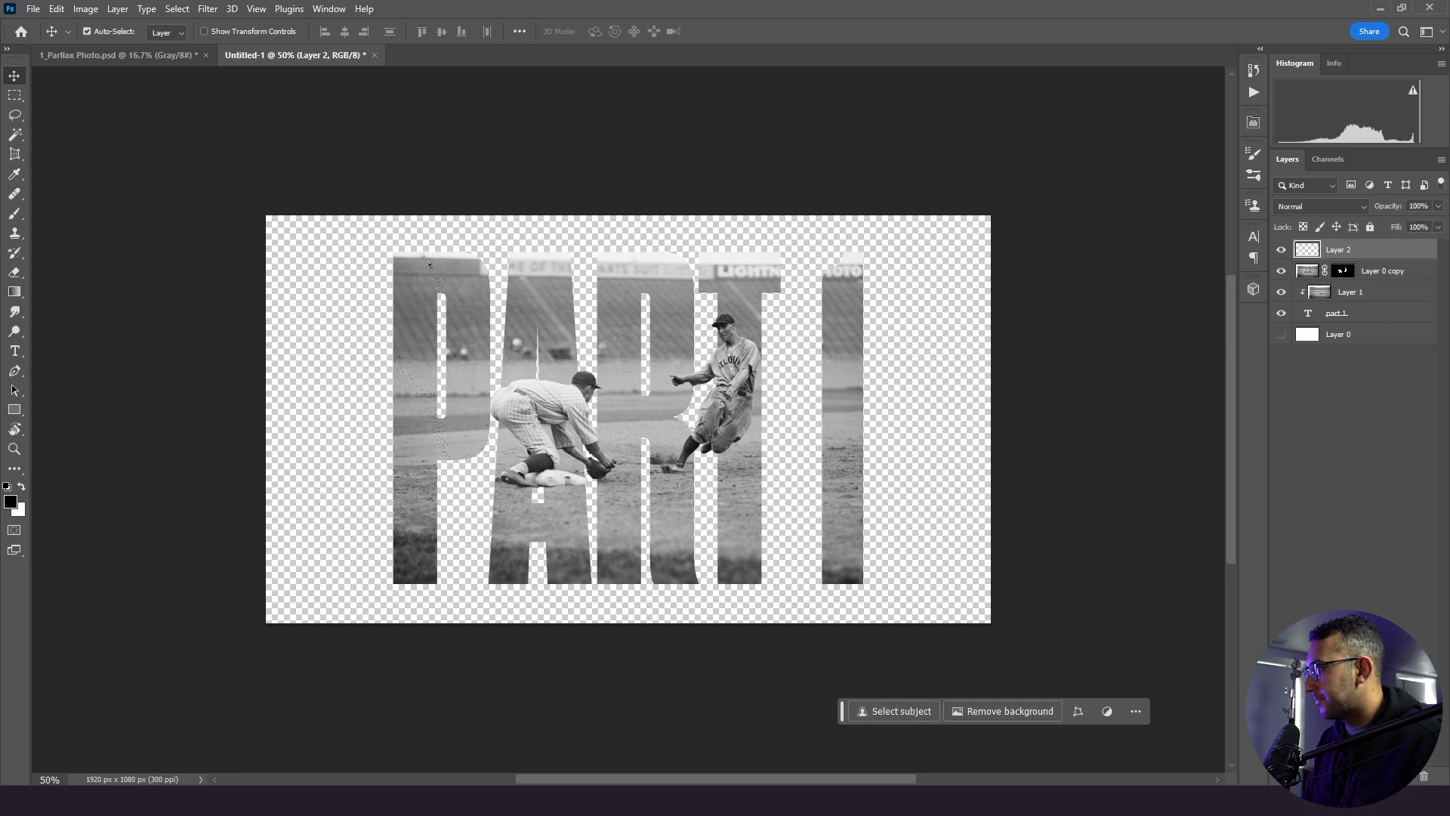
{"action": "left_click", "coordinate": [14, 214]}
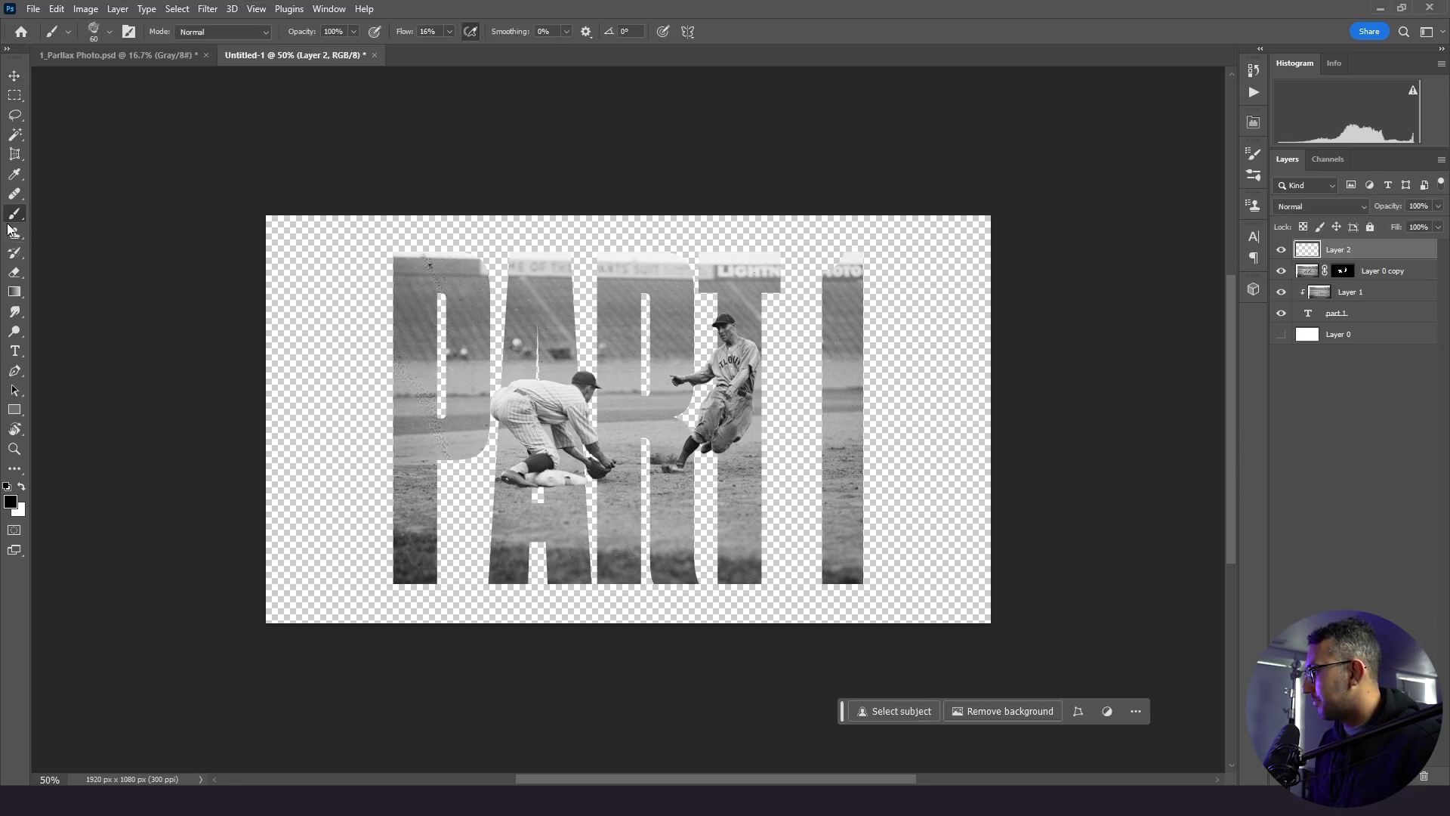
{"action": "left_click", "coordinate": [98, 33]}
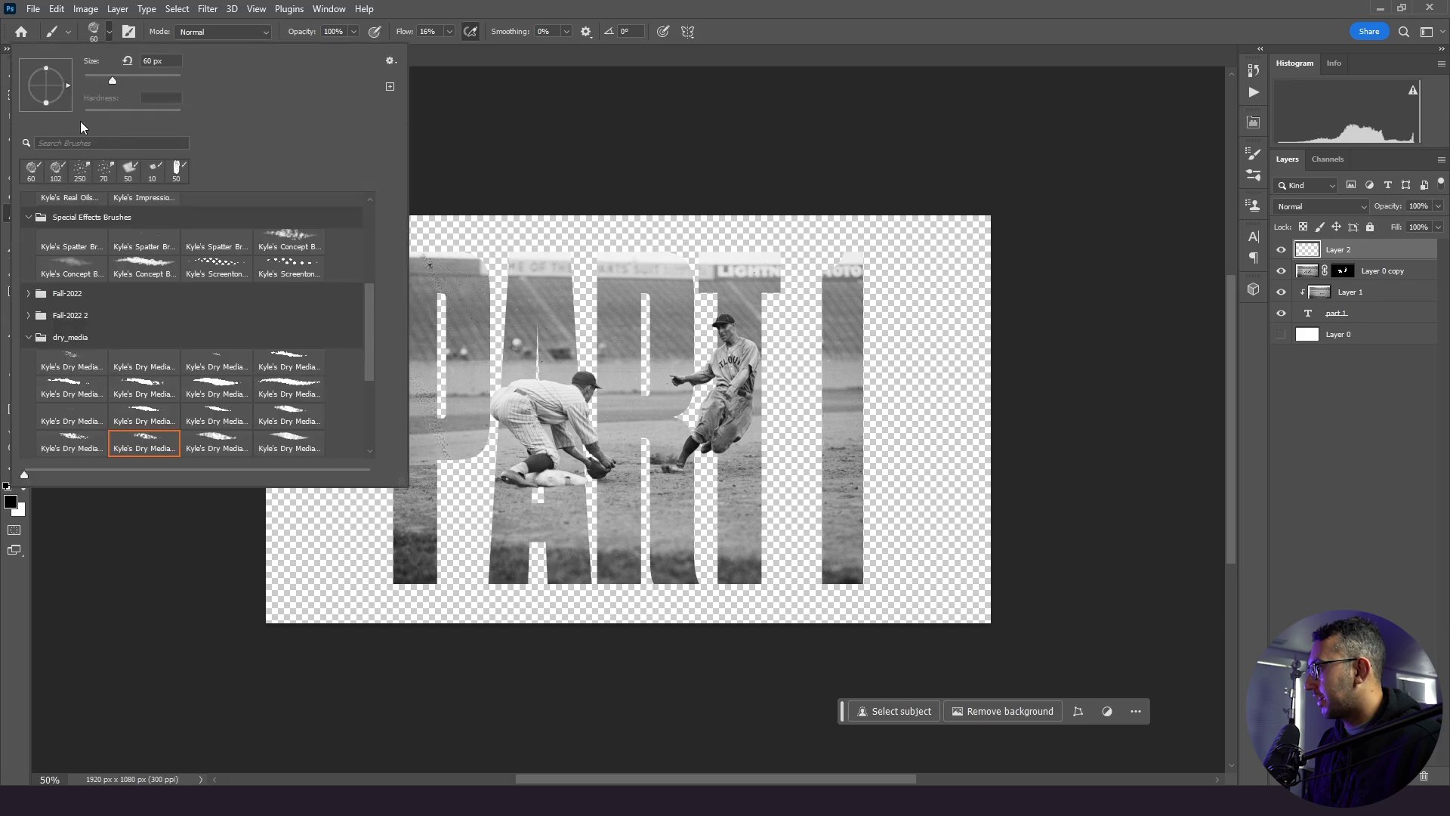
{"action": "left_click_drag", "start_coordinate": [368, 365], "coordinate": [365, 416]}
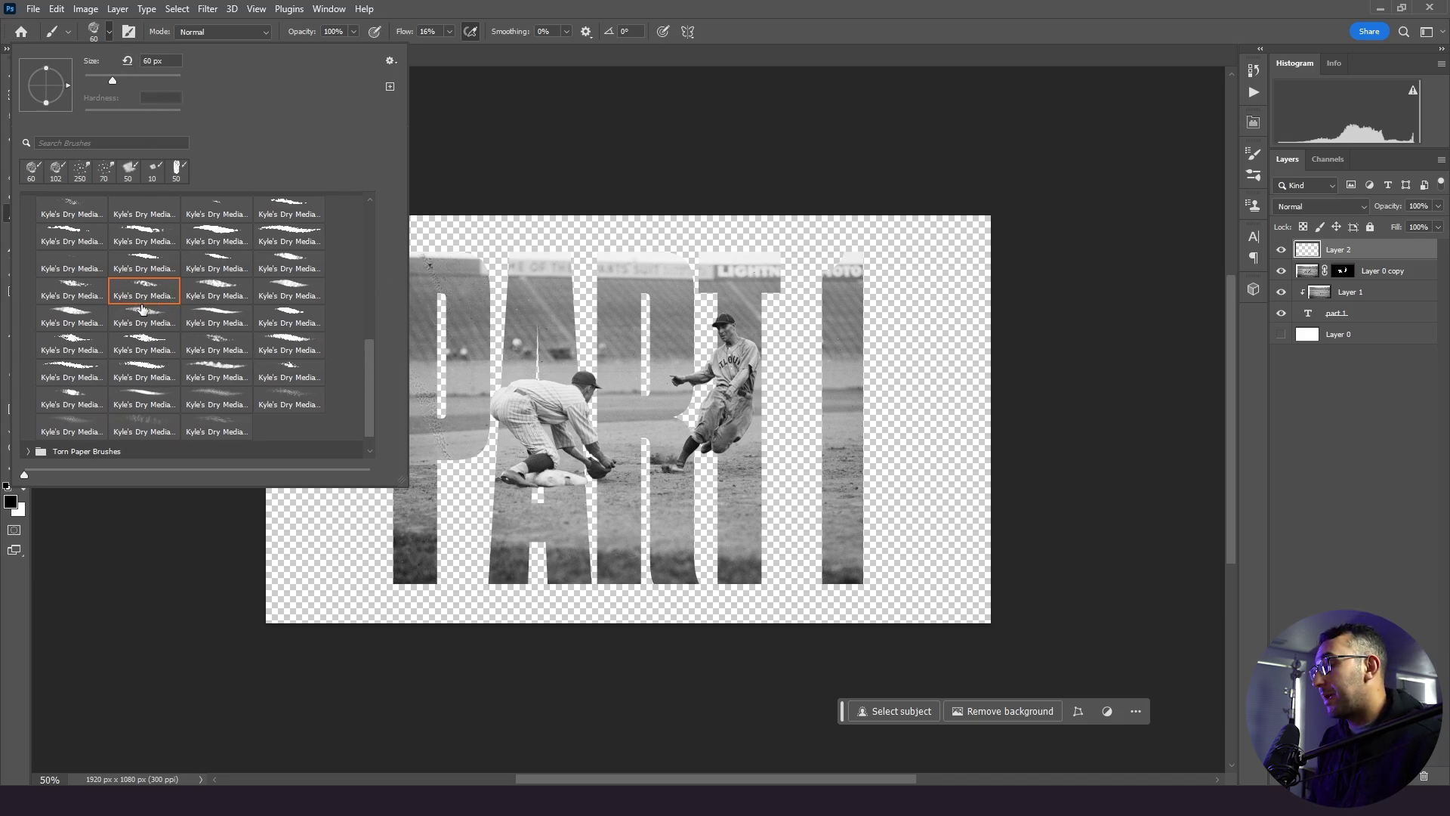
{"action": "left_click", "coordinate": [594, 124]}
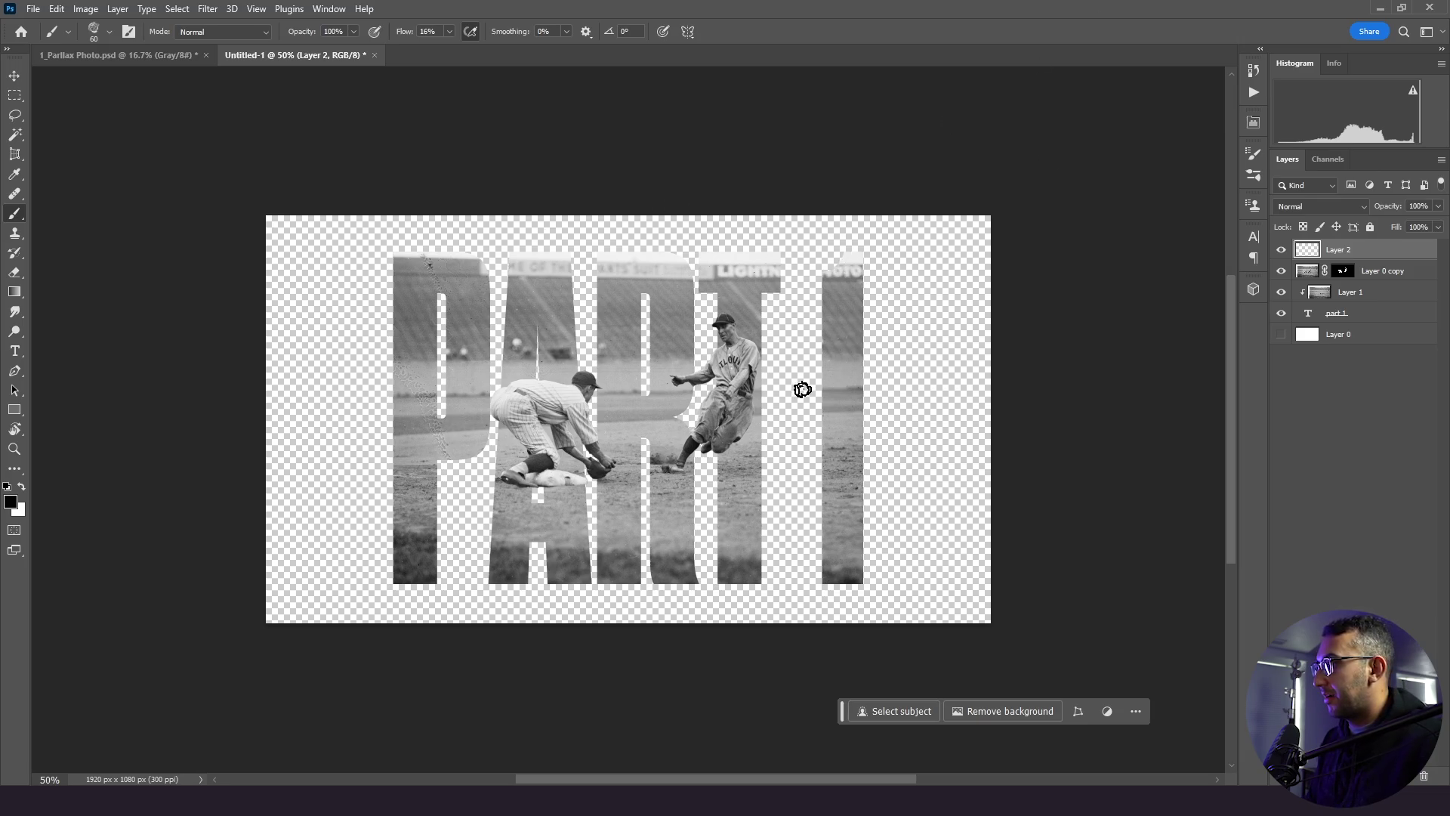
Paint a rough black loop around the two players, redoing it until it looks right
{"action": "mouse_move", "coordinate": [809, 419]}
{"action": "left_mouse_down"}
{"action": "mouse_move", "coordinate": [437, 508]}
{"action": "mouse_move", "coordinate": [780, 440]}
{"action": "mouse_move", "coordinate": [444, 557]}
{"action": "mouse_move", "coordinate": [781, 414]}
{"action": "mouse_move", "coordinate": [793, 559]}
{"action": "mouse_move", "coordinate": [799, 421]}
{"action": "mouse_move", "coordinate": [845, 485]}
{"action": "mouse_move", "coordinate": [737, 529]}
{"action": "left_mouse_up"}
{"action": "key", "text": "ctrl+z"}
{"action": "key", "text": "ctrl+z"}
{"action": "key", "text": "ctrl+z"}
{"action": "key", "text": "ctrl+z"}
{"action": "mouse_move", "coordinate": [818, 405]}
{"action": "left_mouse_down"}
{"action": "mouse_move", "coordinate": [469, 550]}
{"action": "mouse_move", "coordinate": [830, 469]}
{"action": "left_mouse_up"}
{"action": "key", "text": "ctrl+z"}
{"action": "mouse_move", "coordinate": [814, 374]}
{"action": "left_mouse_down"}
{"action": "mouse_move", "coordinate": [642, 268]}
{"action": "mouse_move", "coordinate": [842, 469]}
{"action": "left_mouse_up"}
{"action": "key", "text": "ctrl+z"}
{"action": "mouse_move", "coordinate": [797, 414]}
{"action": "left_mouse_down"}
{"action": "mouse_move", "coordinate": [608, 297]}
{"action": "mouse_move", "coordinate": [852, 453]}
{"action": "left_mouse_up"}
{"action": "key", "text": "ctrl+z"}
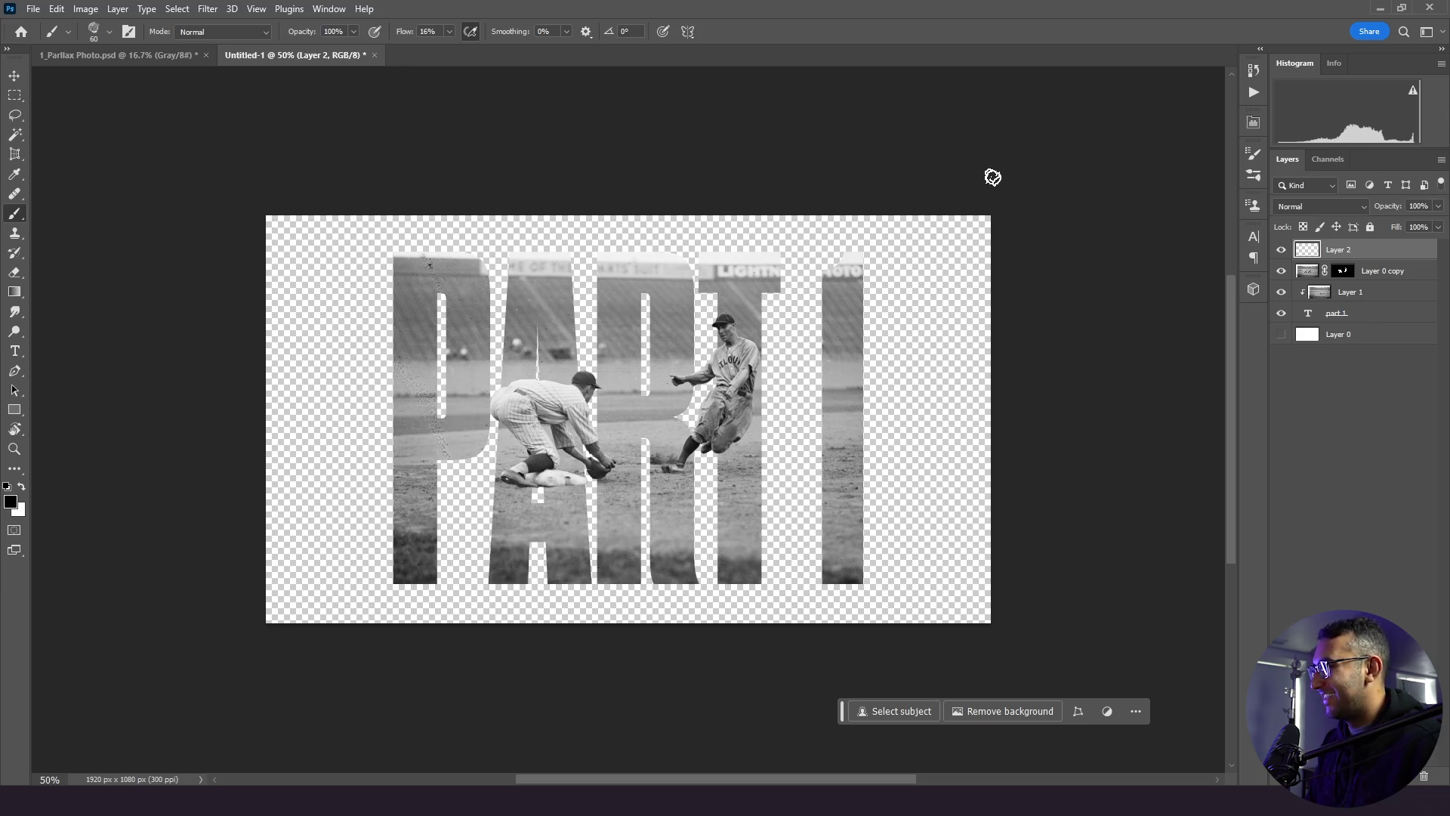
{"action": "mouse_move", "coordinate": [796, 414]}
{"action": "left_mouse_down"}
{"action": "mouse_move", "coordinate": [804, 503]}
{"action": "mouse_move", "coordinate": [783, 472]}
{"action": "left_mouse_up"}
{"action": "key", "text": "ctrl+z"}
{"action": "mouse_move", "coordinate": [795, 423]}
{"action": "left_mouse_down"}
{"action": "mouse_move", "coordinate": [479, 453]}
{"action": "mouse_move", "coordinate": [778, 506]}
{"action": "left_mouse_up"}
{"action": "key", "text": "ctrl+z"}
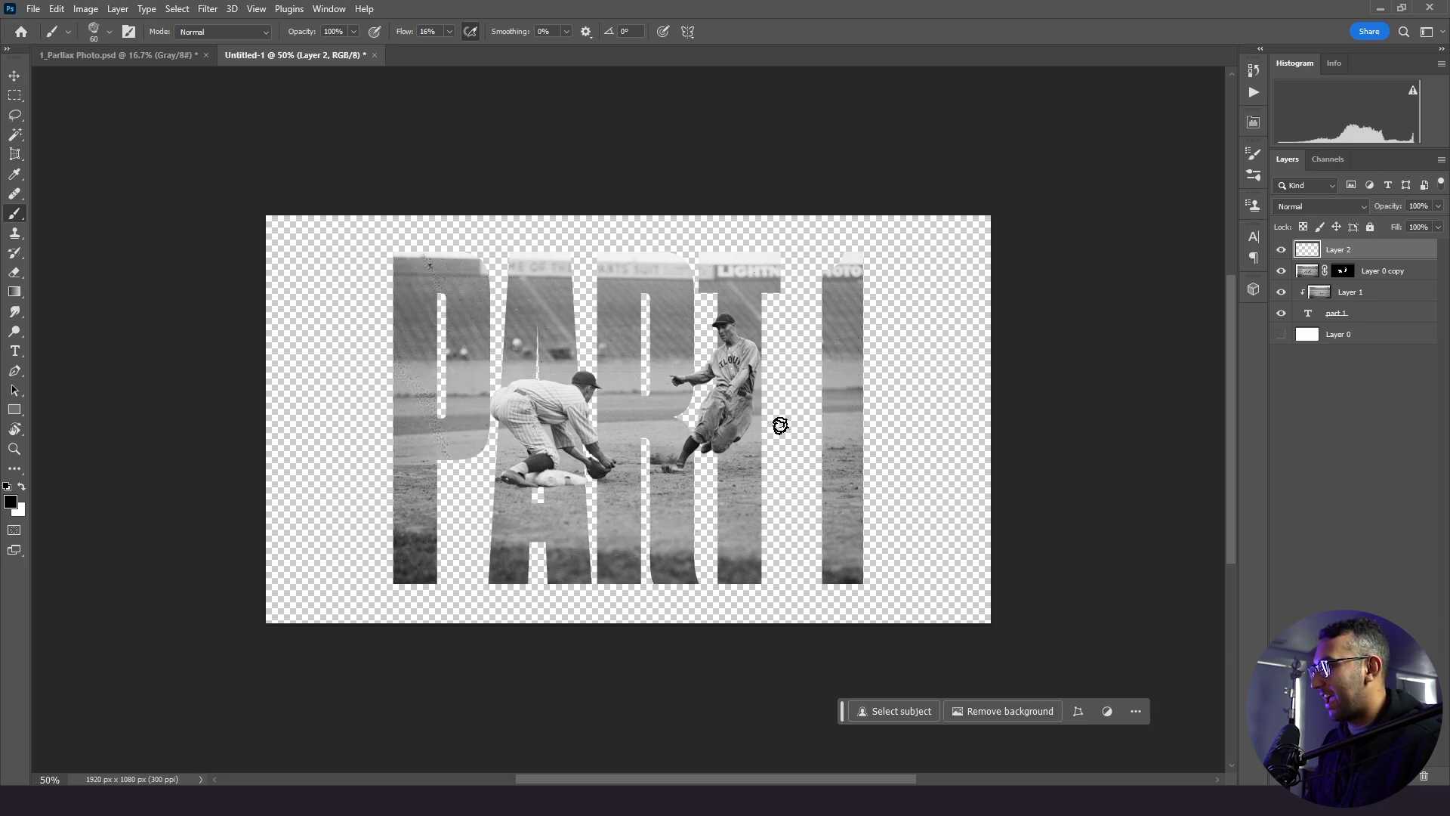
{"action": "left_click_drag", "start_coordinate": [790, 415], "coordinate": [781, 506]}
{"action": "left_click_drag", "start_coordinate": [869, 438], "coordinate": [696, 520]}
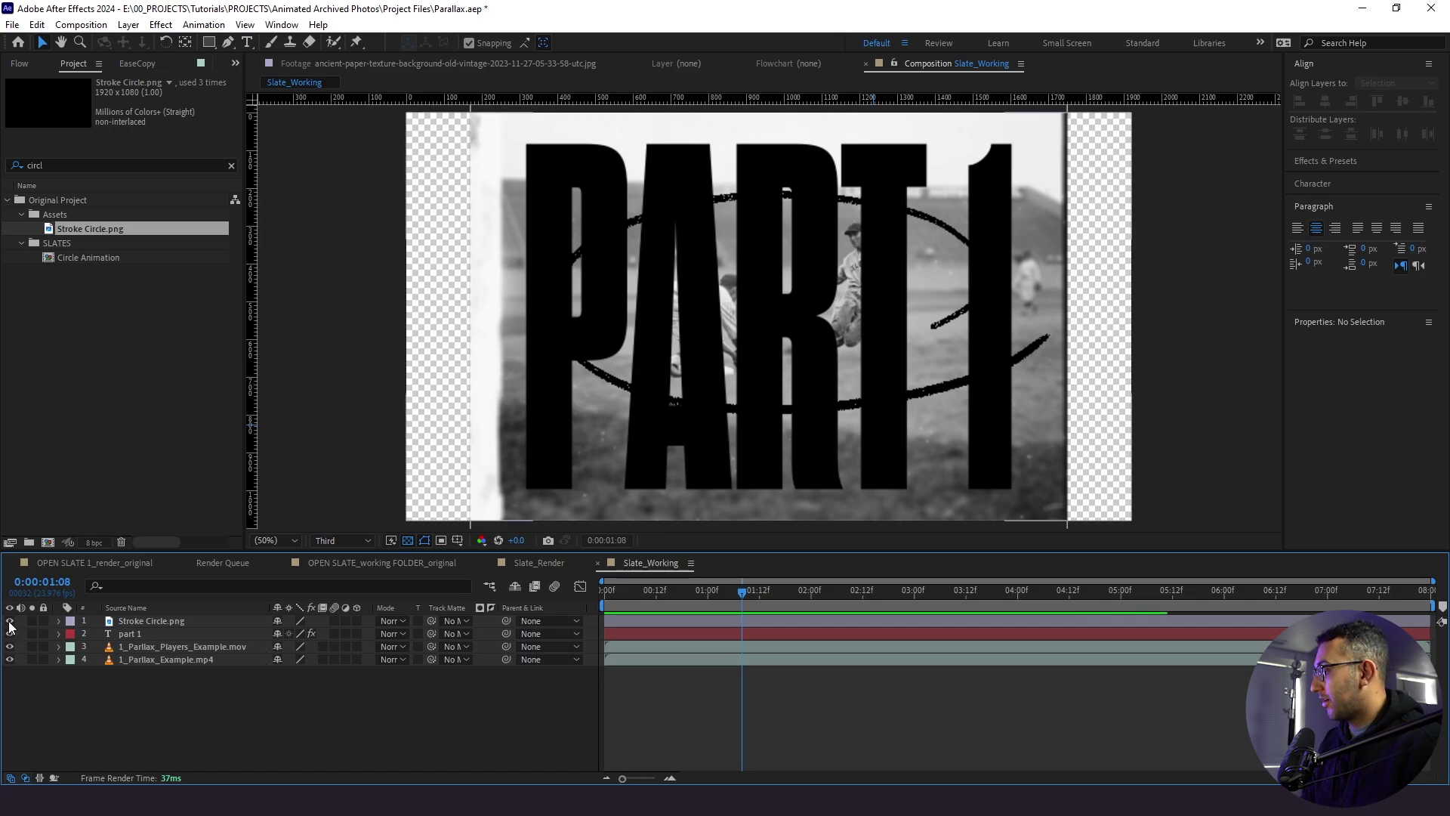
Hide layers one by one in Slate_Working and scrub the timeline to preview each clip
{"action": "left_click_drag", "start_coordinate": [9, 620], "coordinate": [9, 646]}
{"action": "left_click", "coordinate": [682, 589]}
{"action": "key", "text": "space"}
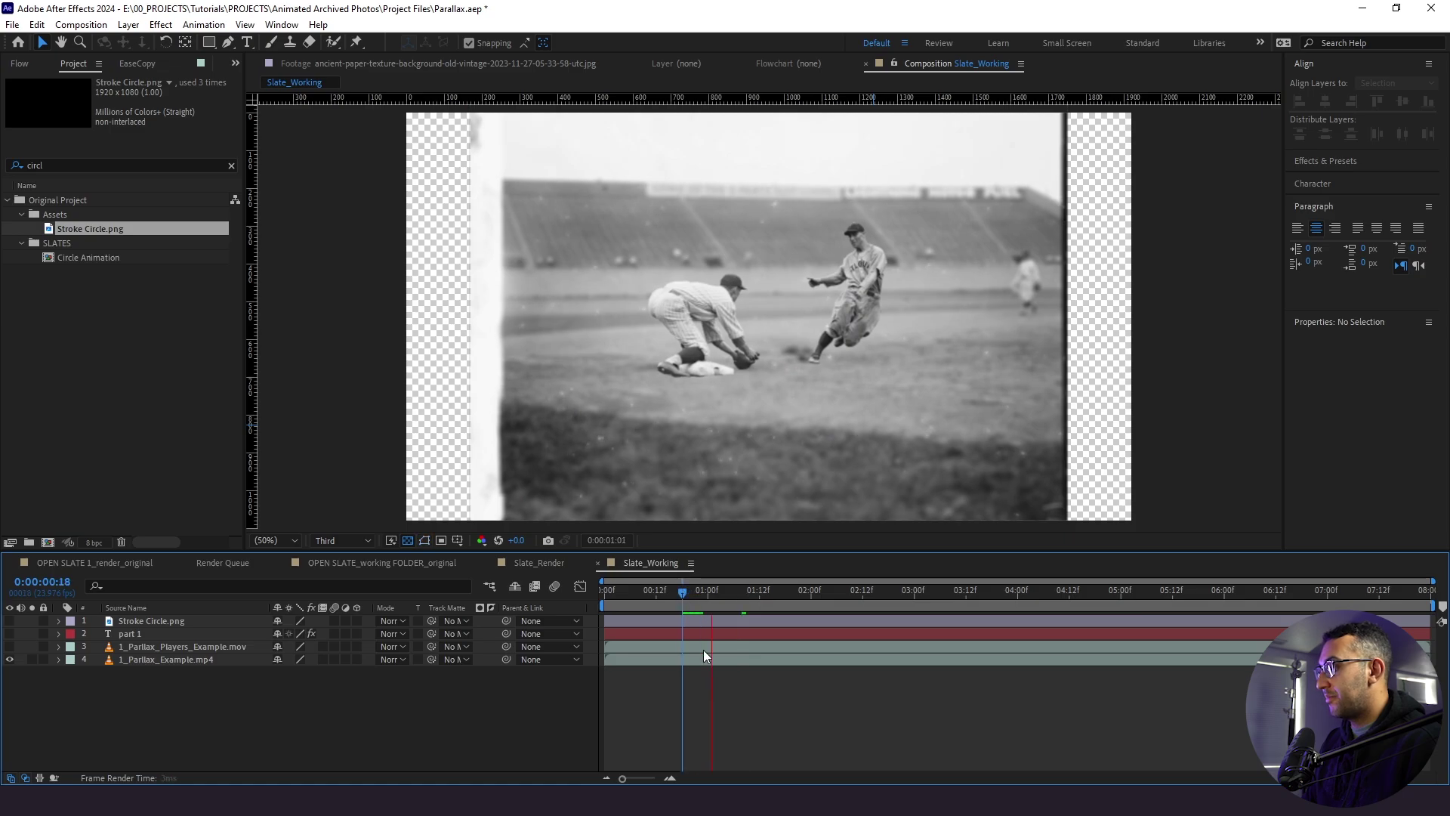
{"action": "left_click", "coordinate": [9, 659]}
{"action": "left_click", "coordinate": [9, 646]}
{"action": "left_click", "coordinate": [707, 605]}
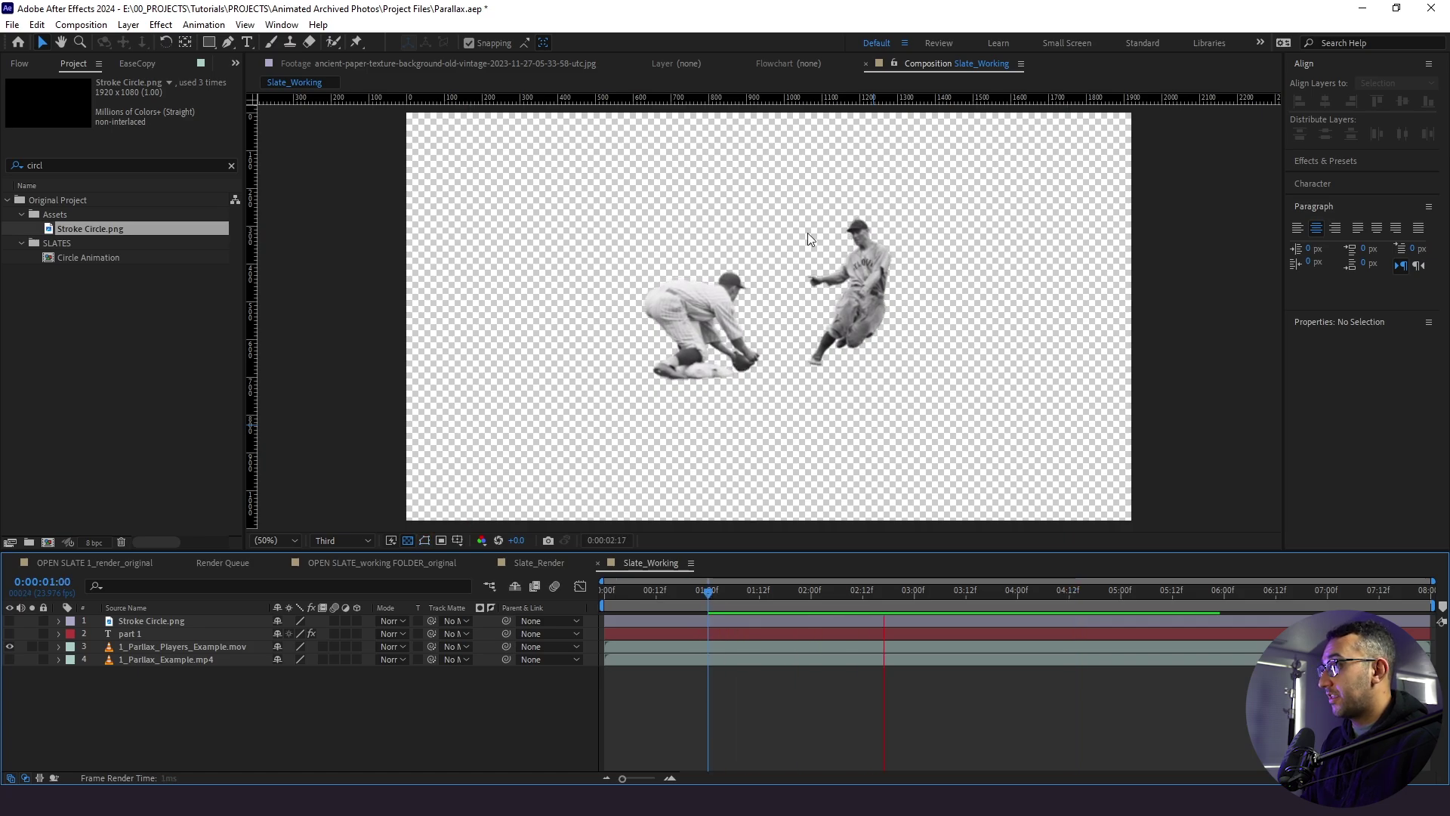
{"action": "left_click", "coordinate": [738, 595]}
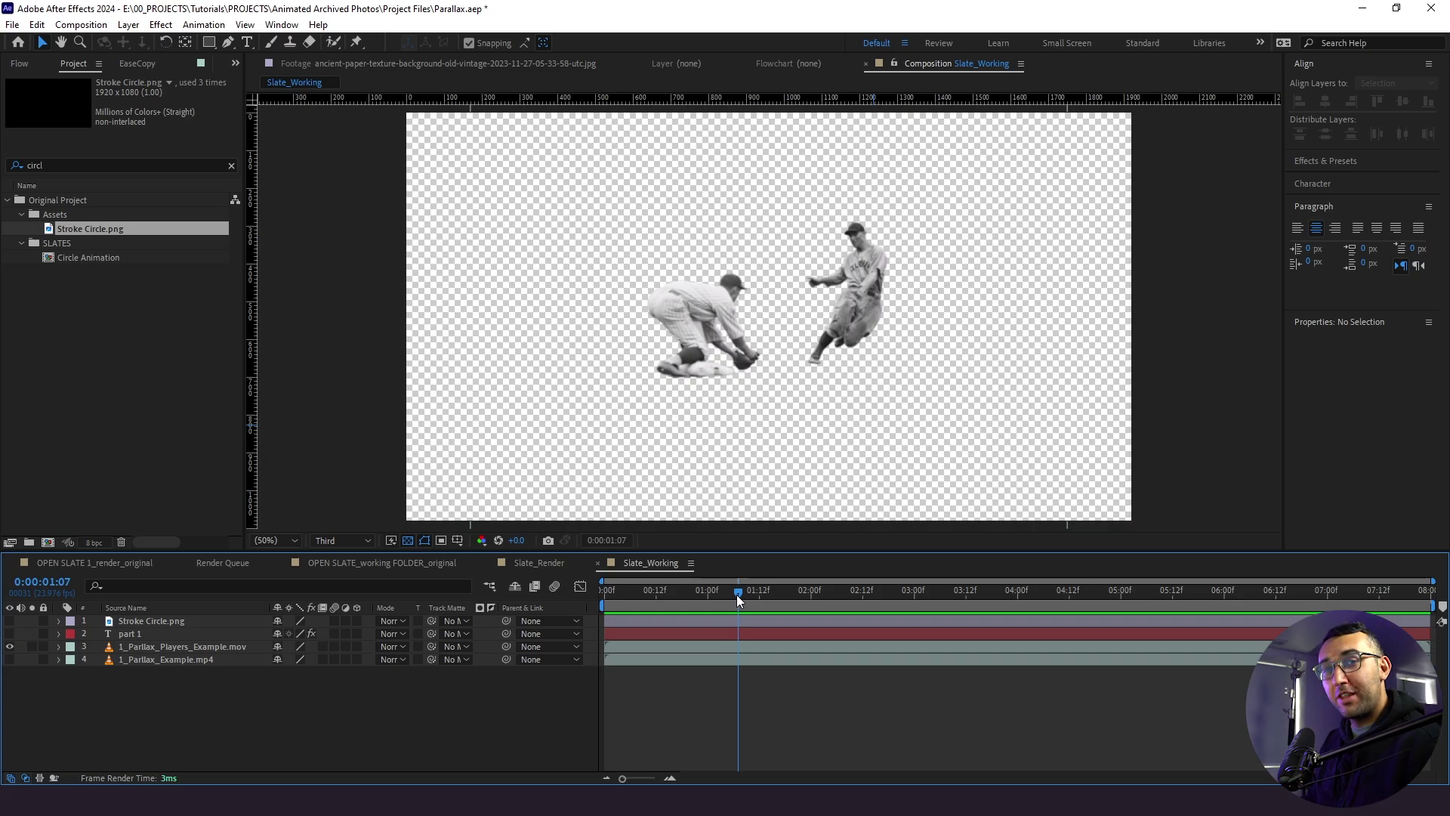
Turn the stadium, players, part 1 and Stroke Circle layers back on
{"action": "left_click", "coordinate": [9, 660]}
{"action": "left_click", "coordinate": [10, 660]}
{"action": "left_click", "coordinate": [10, 660]}
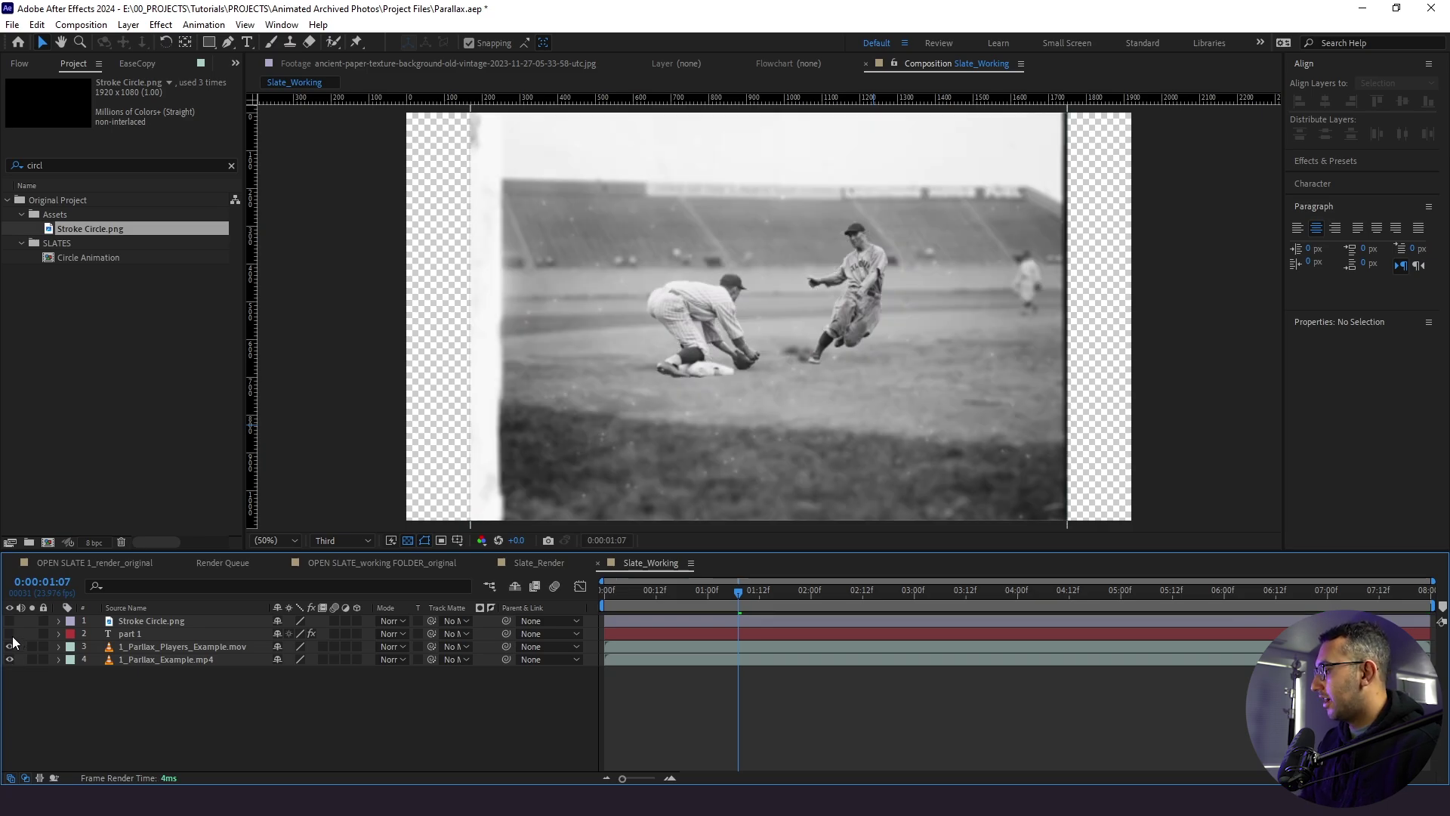
{"action": "left_click", "coordinate": [10, 646]}
{"action": "left_click", "coordinate": [10, 633]}
{"action": "left_click", "coordinate": [10, 621]}
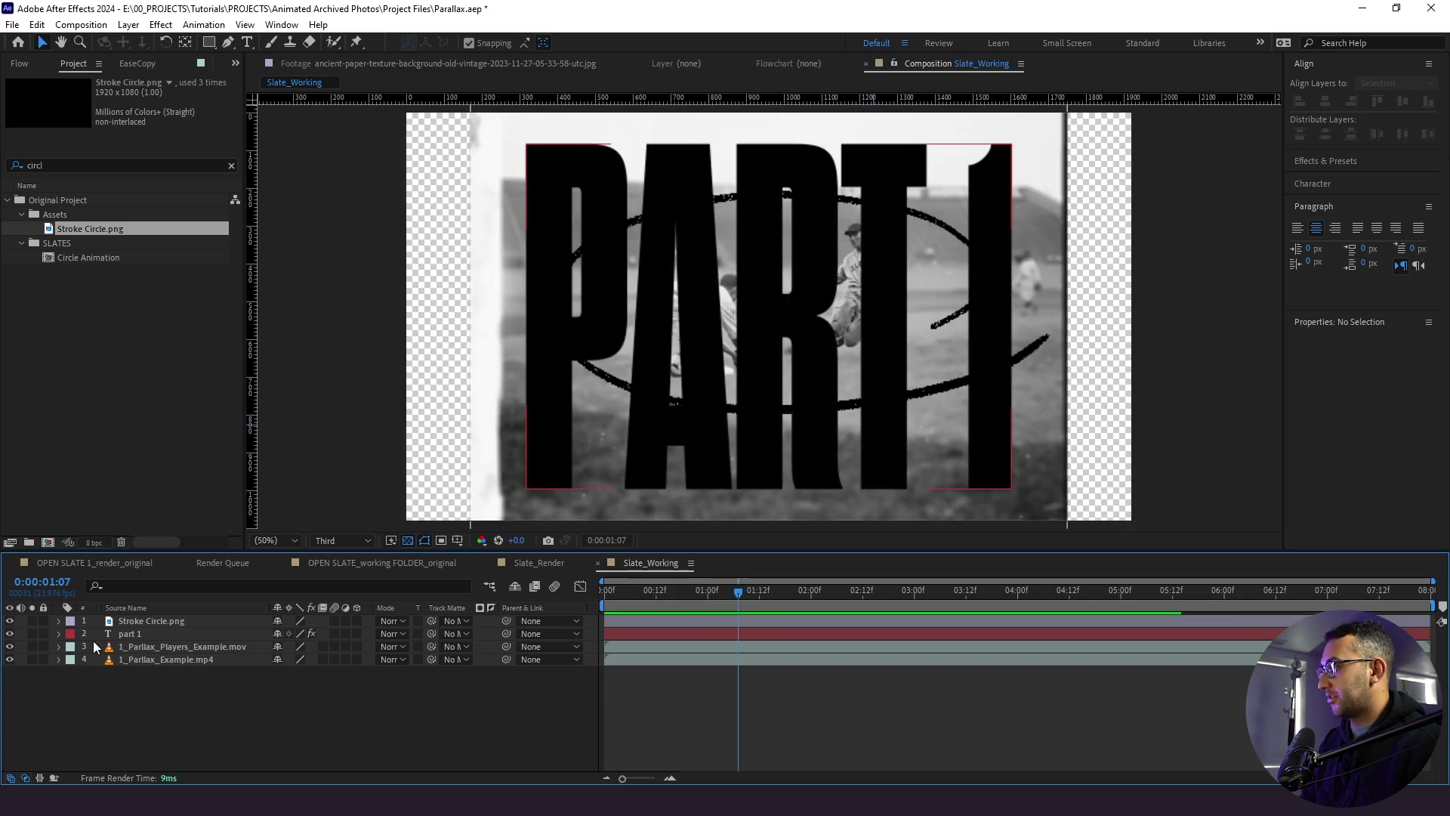
Parent the background clip to the players clip, scale players to 41%, and move them above PART 1
{"action": "left_click", "coordinate": [170, 649]}
{"action": "left_click", "coordinate": [170, 662], "text": "shift"}
{"action": "left_click", "coordinate": [225, 659]}
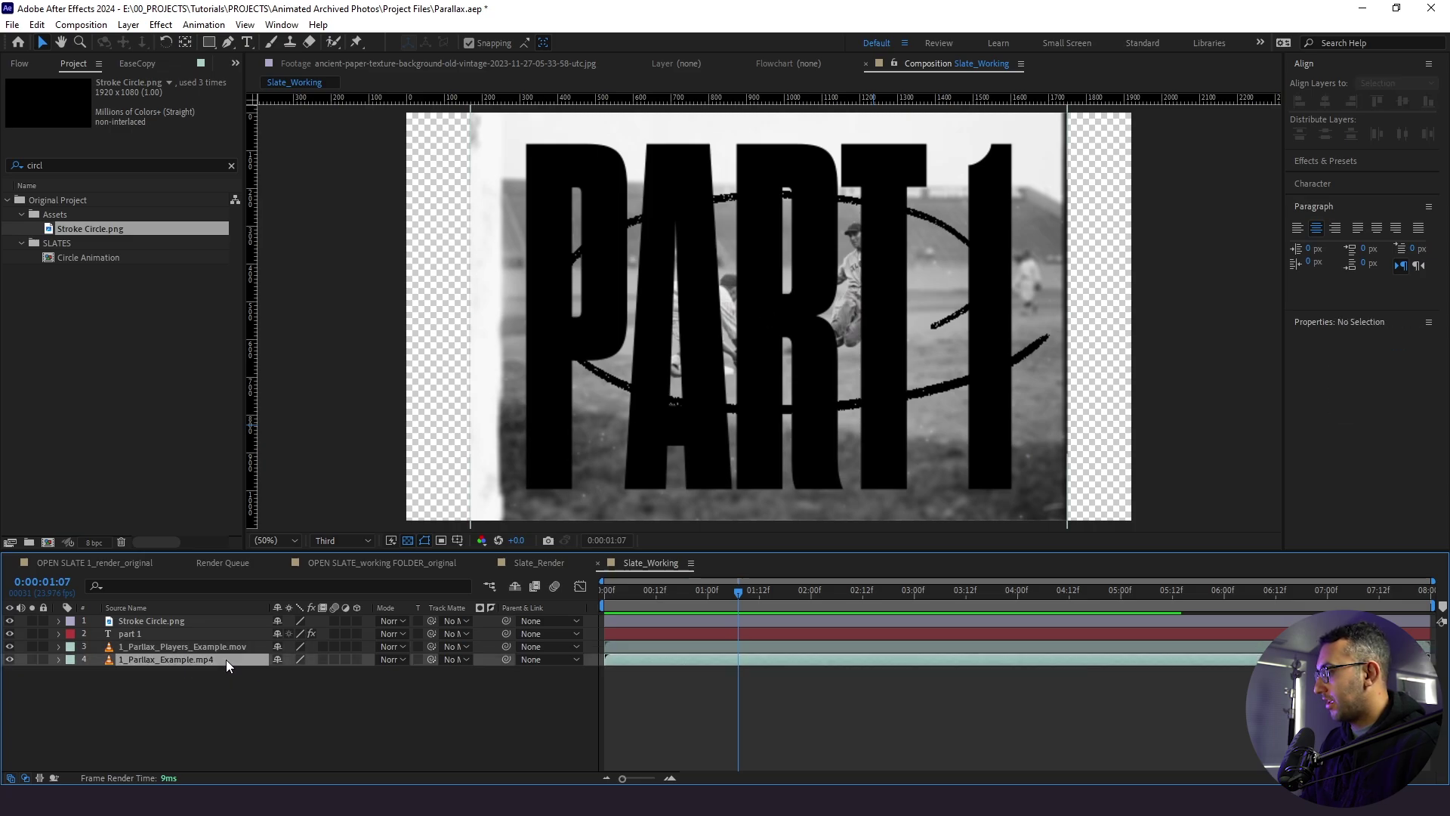
{"action": "left_click_drag", "start_coordinate": [506, 659], "coordinate": [148, 643]}
{"action": "left_click", "coordinate": [150, 646]}
{"action": "key", "text": "s"}
{"action": "left_click_drag", "start_coordinate": [289, 659], "coordinate": [303, 659]}
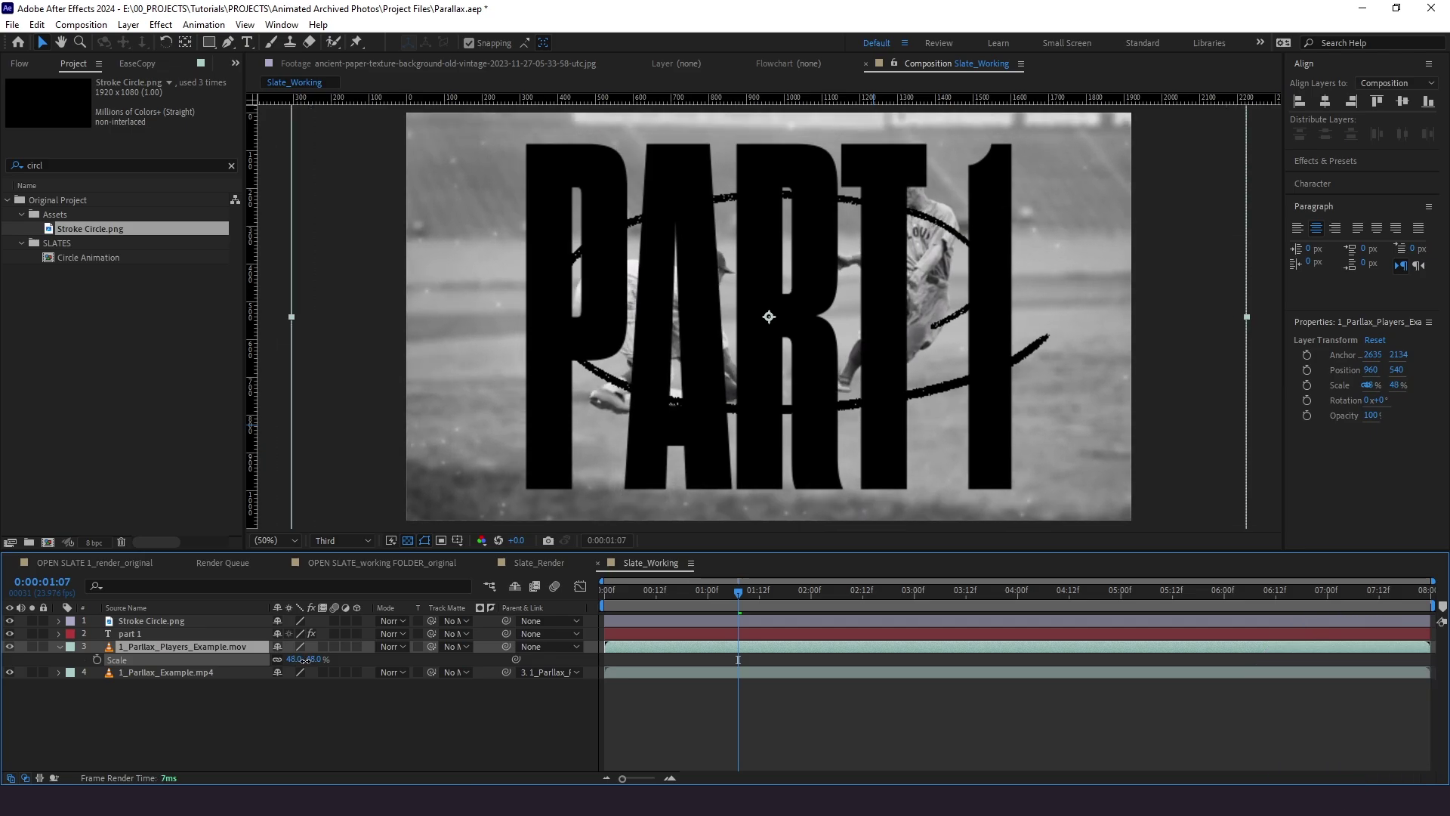
{"action": "key", "text": "ctrl+bracketright"}
{"action": "key", "text": "space"}
{"action": "left_click", "coordinate": [725, 593]}
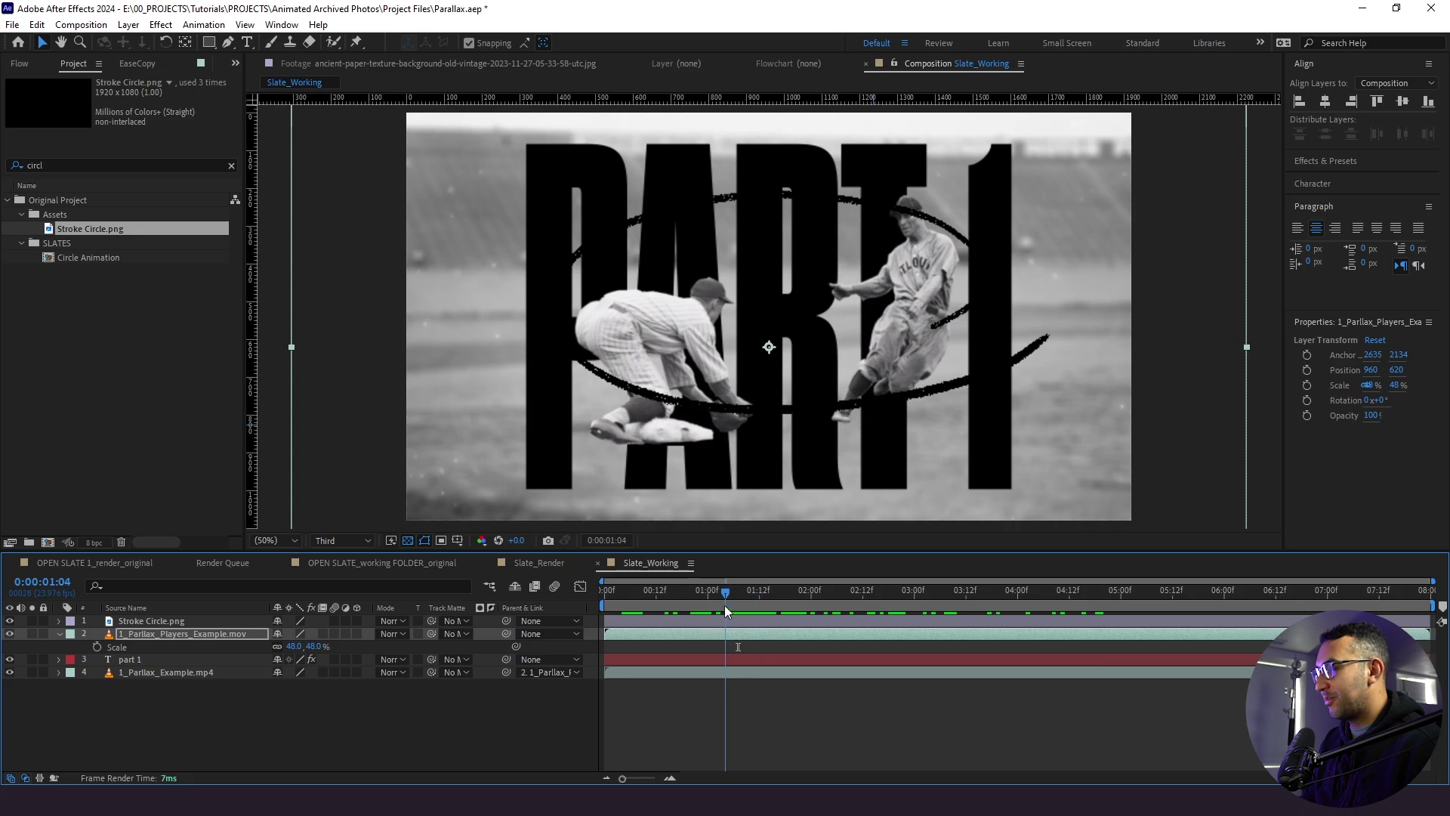
Set 1_Parlax_Example.mp4's track matte to part 1, preview, and hide Stroke Circle
{"action": "left_click", "coordinate": [173, 674]}
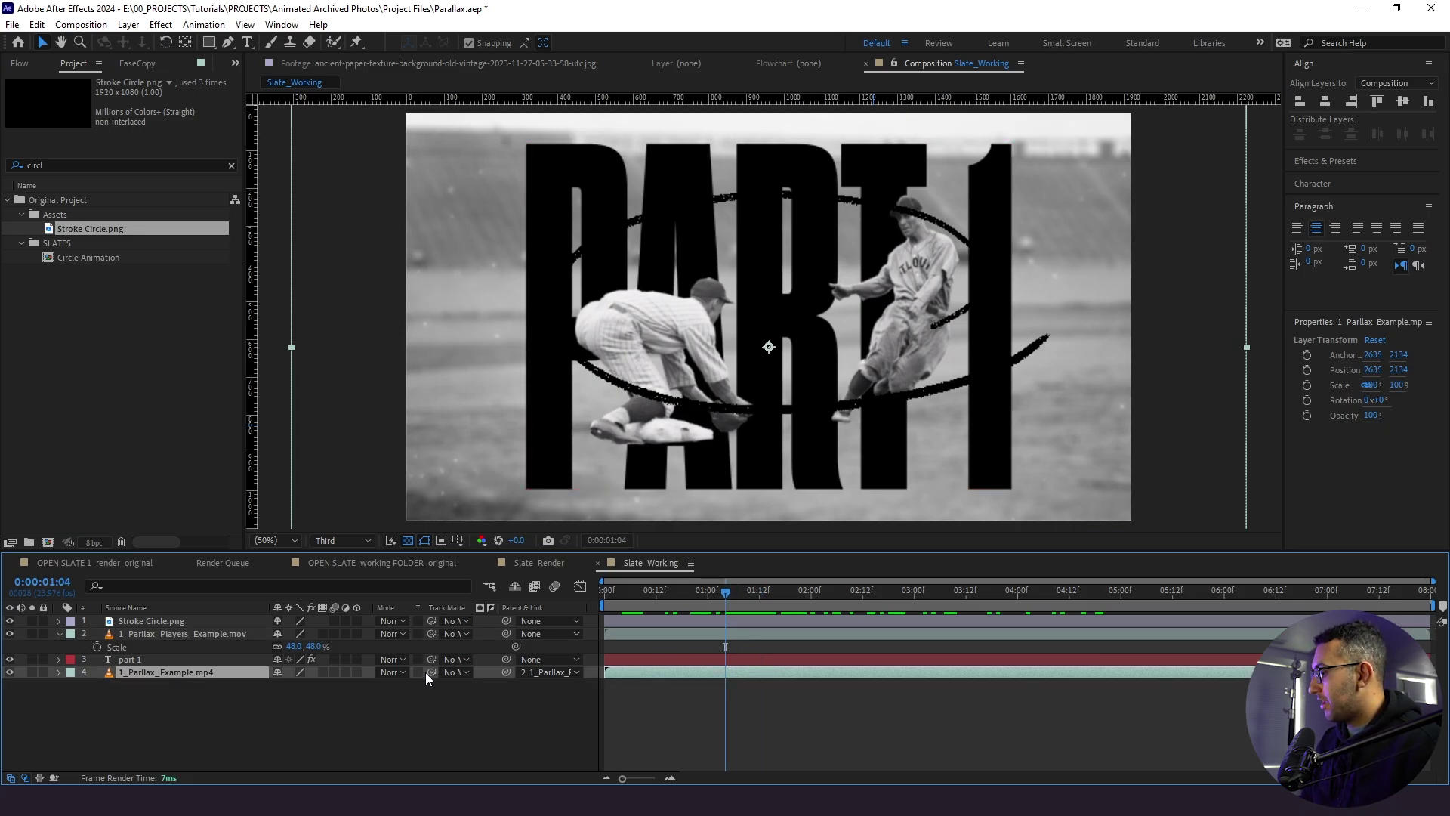
{"action": "left_click_drag", "start_coordinate": [430, 673], "coordinate": [210, 662]}
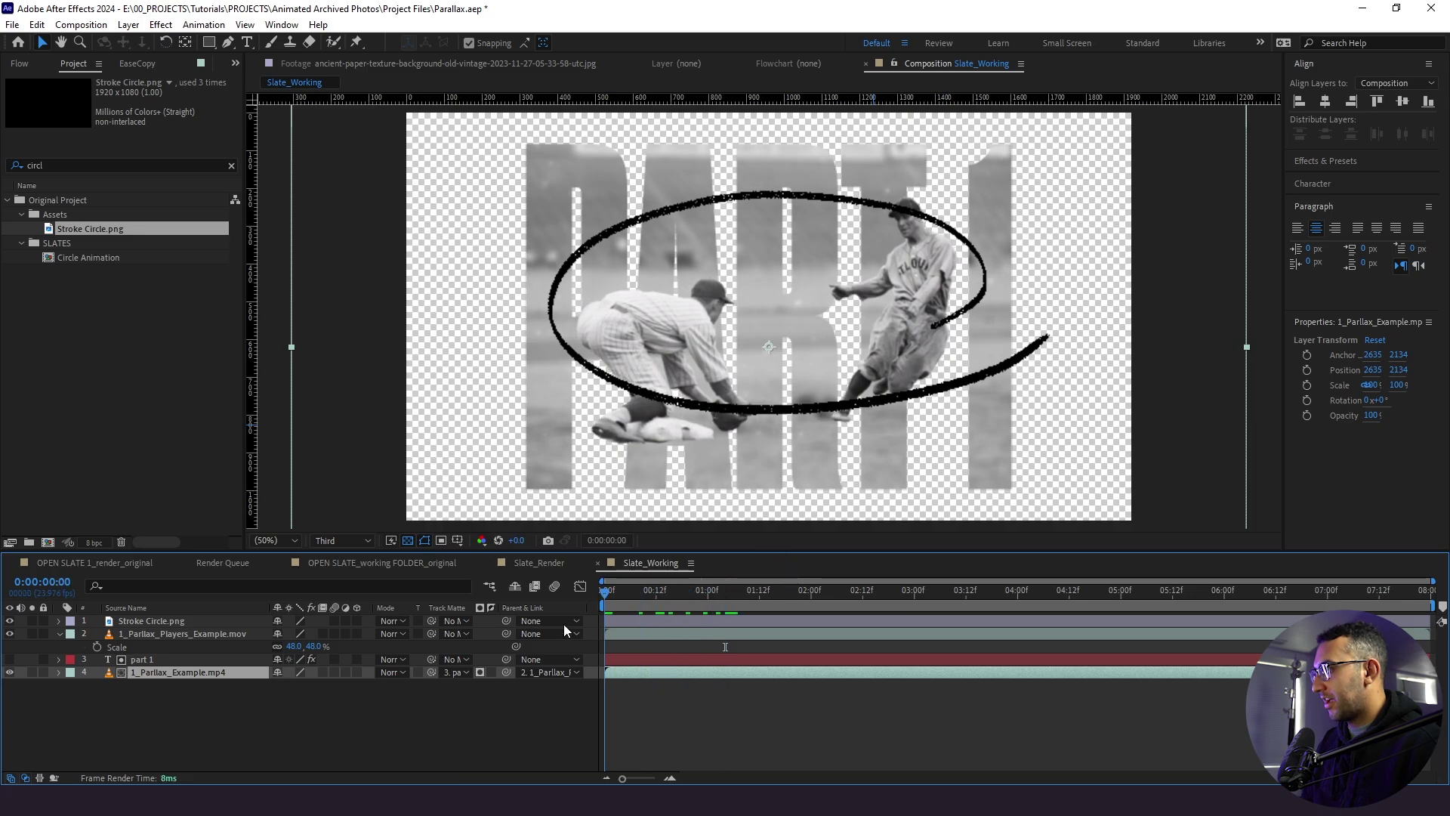
{"action": "key", "text": "space"}
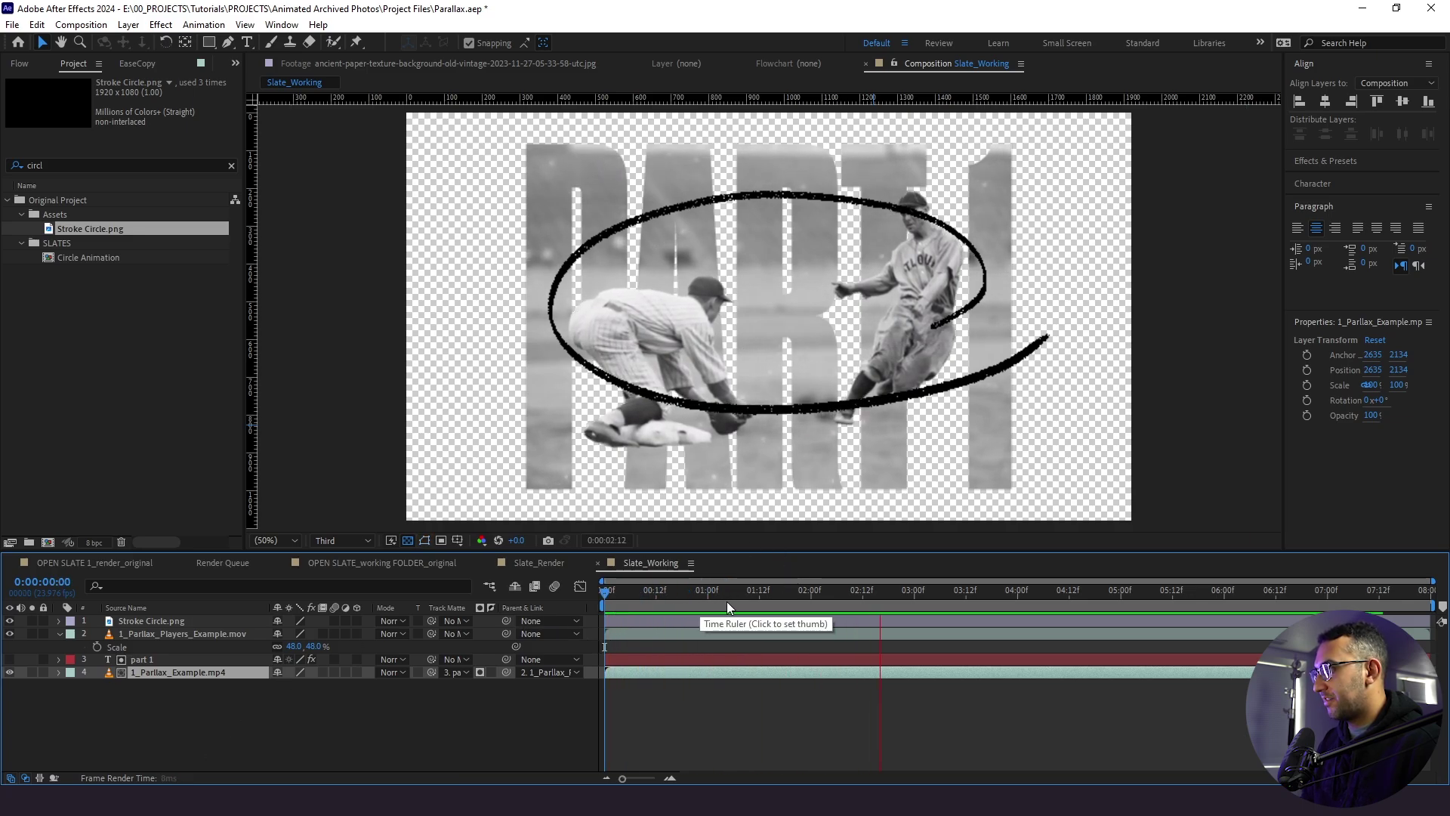
{"action": "left_click", "coordinate": [634, 593]}
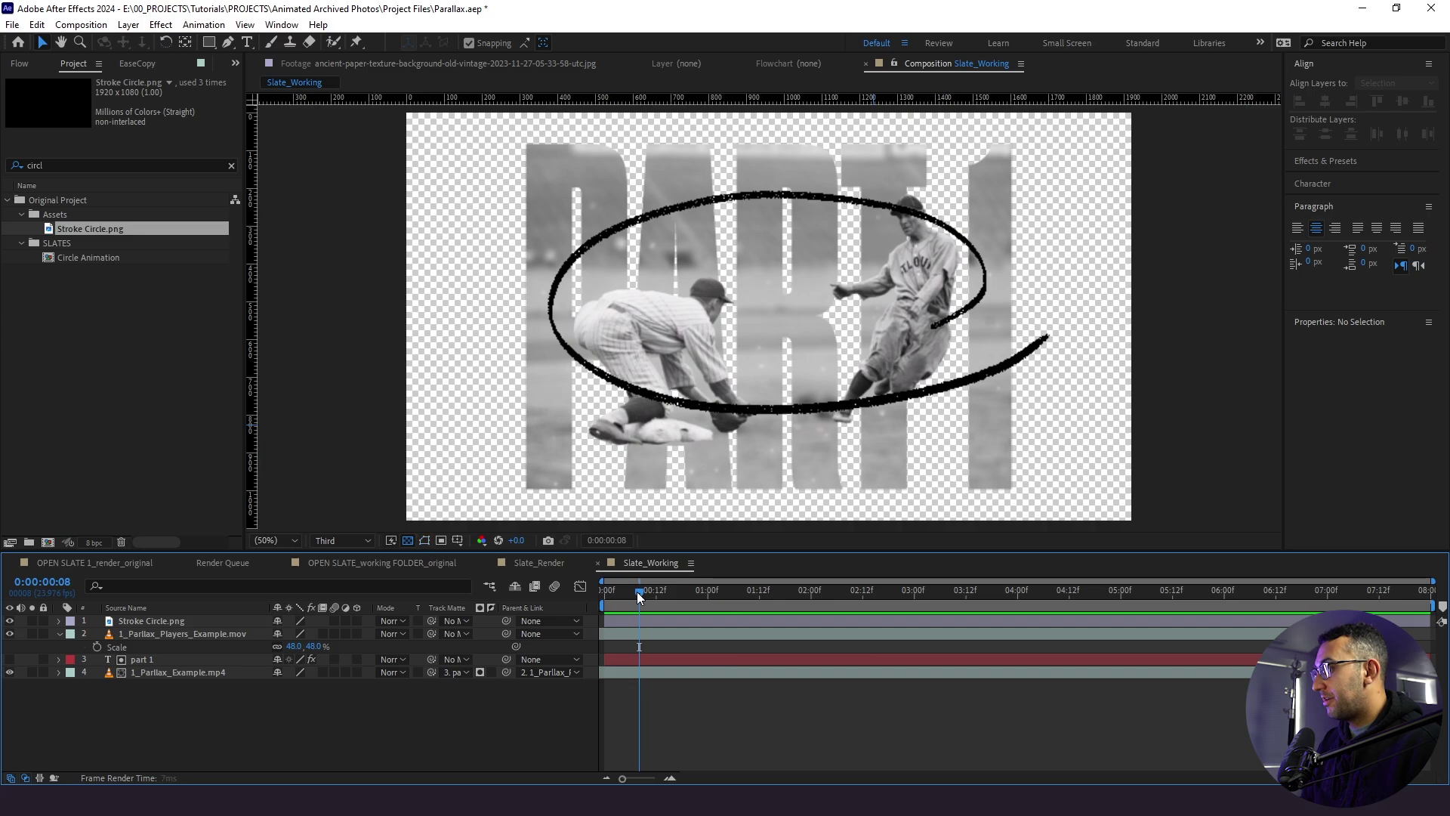
{"action": "left_click", "coordinate": [668, 592]}
{"action": "left_click", "coordinate": [9, 620]}
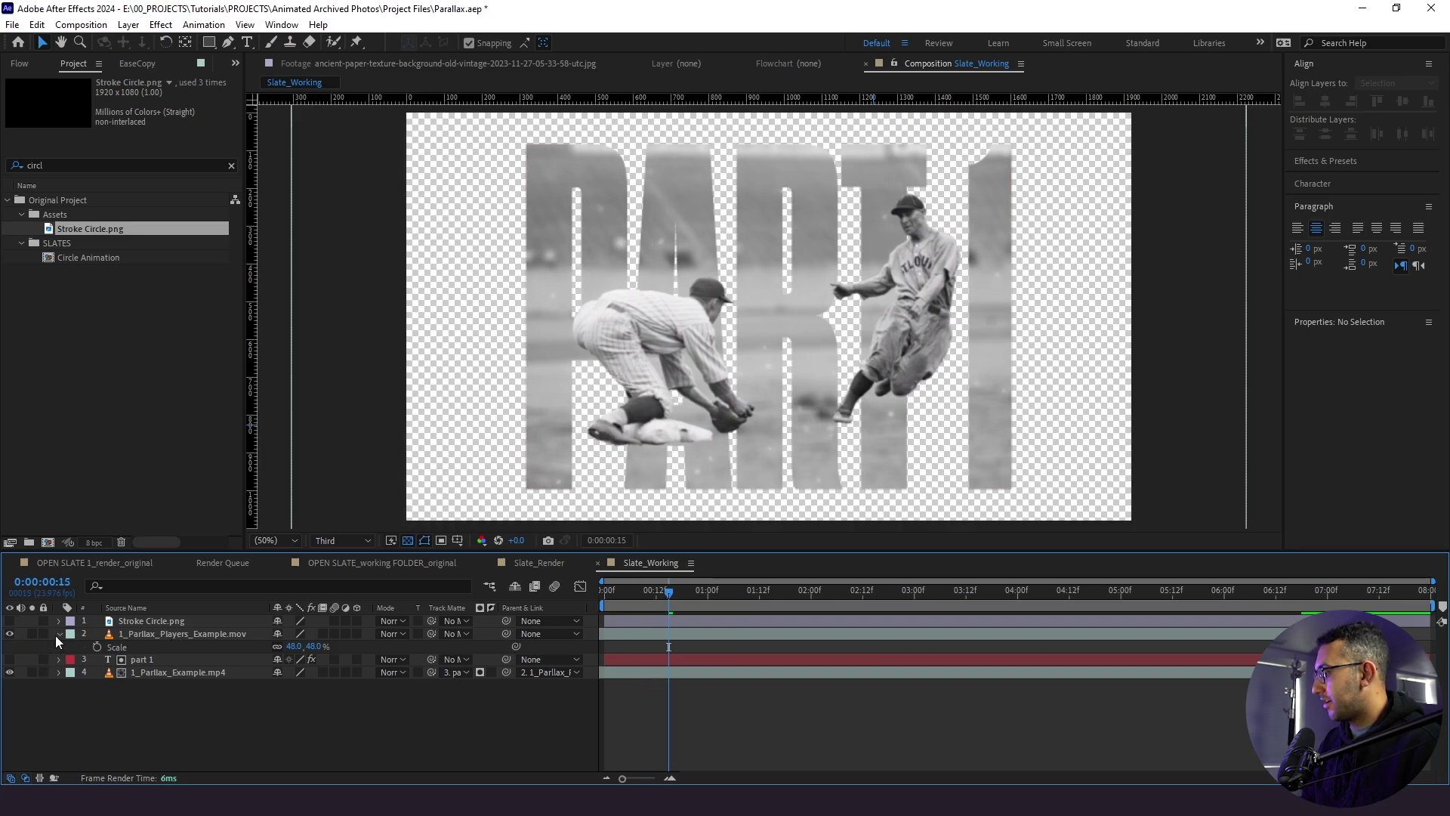
Create a pale yellow FFFEF2 solid and move it to the bottom of the layer stack
{"action": "left_click", "coordinate": [59, 634]}
{"action": "key", "text": "ctrl+y"}
{"action": "left_click", "coordinate": [790, 514]}
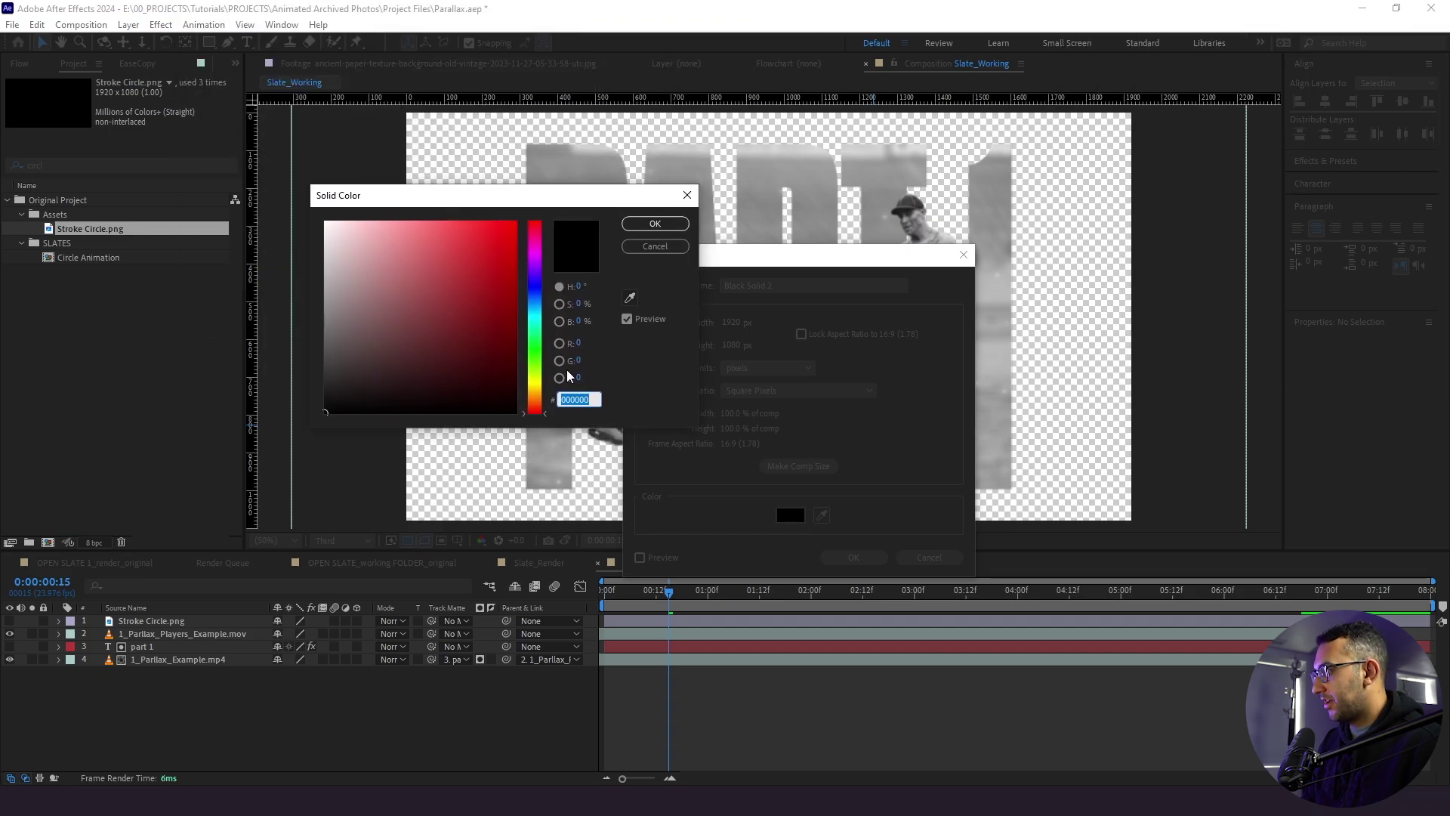
{"action": "type", "text": "FFFEF2"}
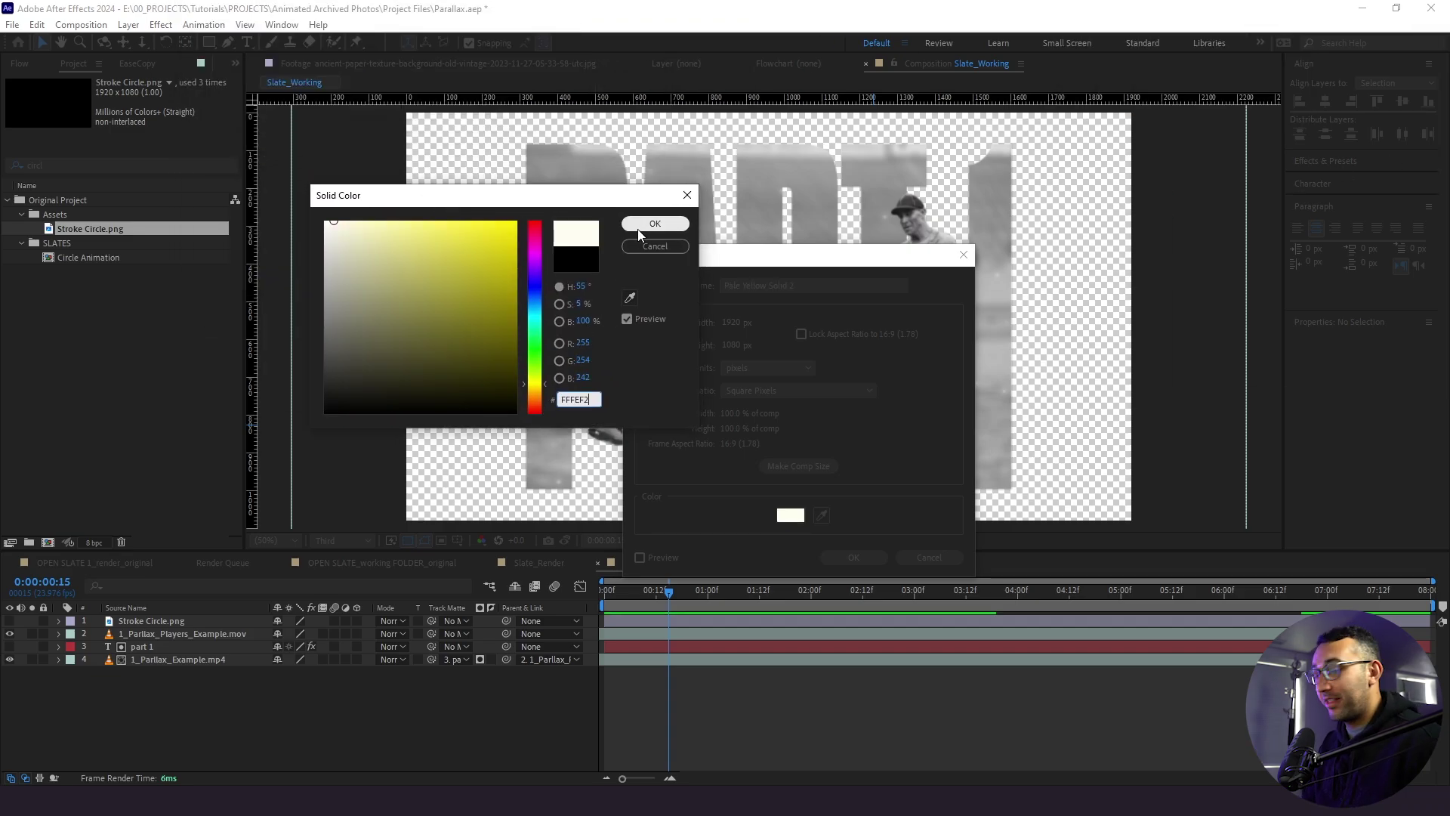
{"action": "left_click", "coordinate": [637, 228]}
{"action": "left_click", "coordinate": [833, 560]}
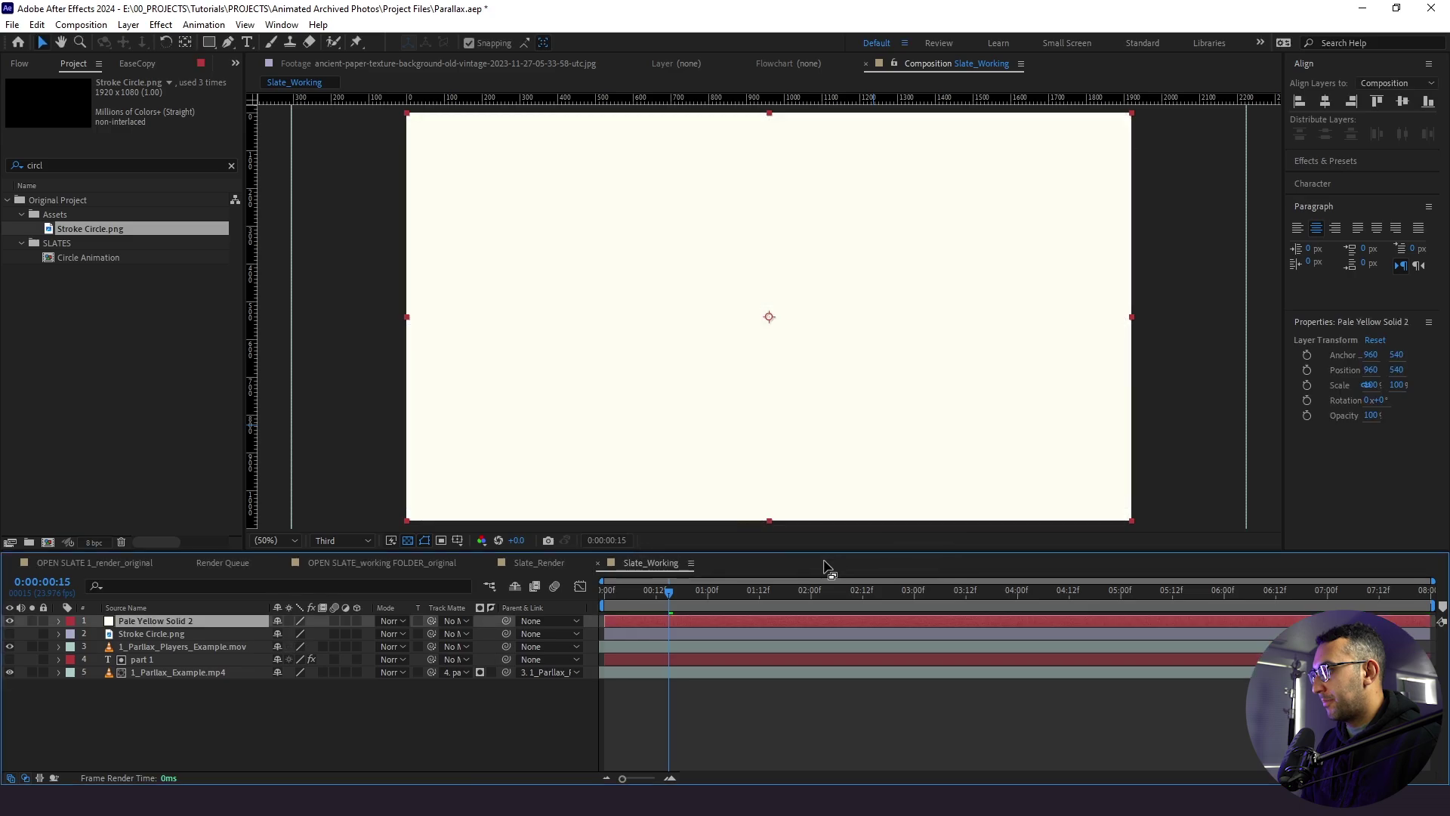
{"action": "left_click_drag", "start_coordinate": [219, 621], "coordinate": [192, 724]}
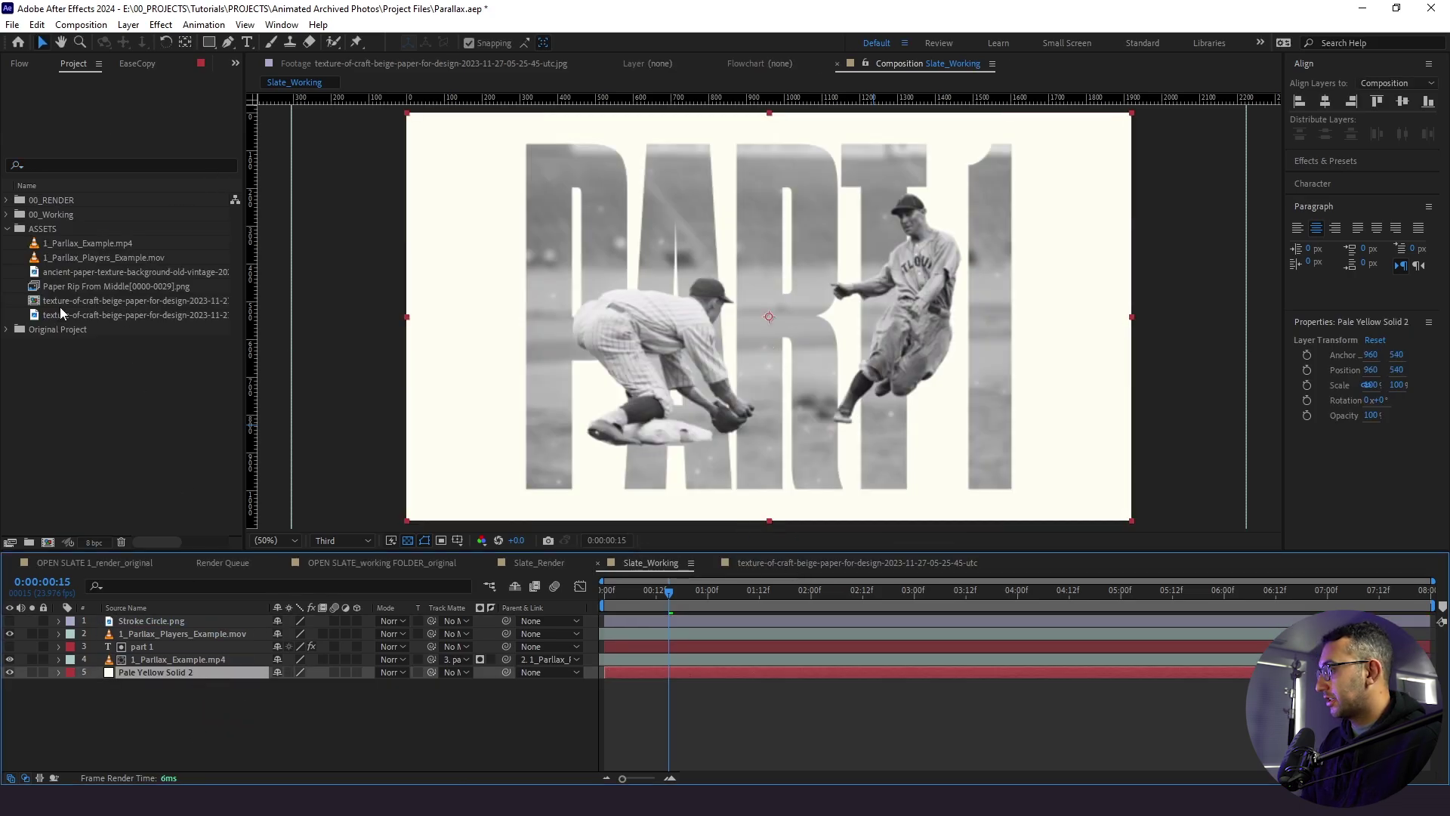
Open the paper texture composition, preview its animation, and fit it in the viewer
{"action": "double_click", "coordinate": [59, 315]}
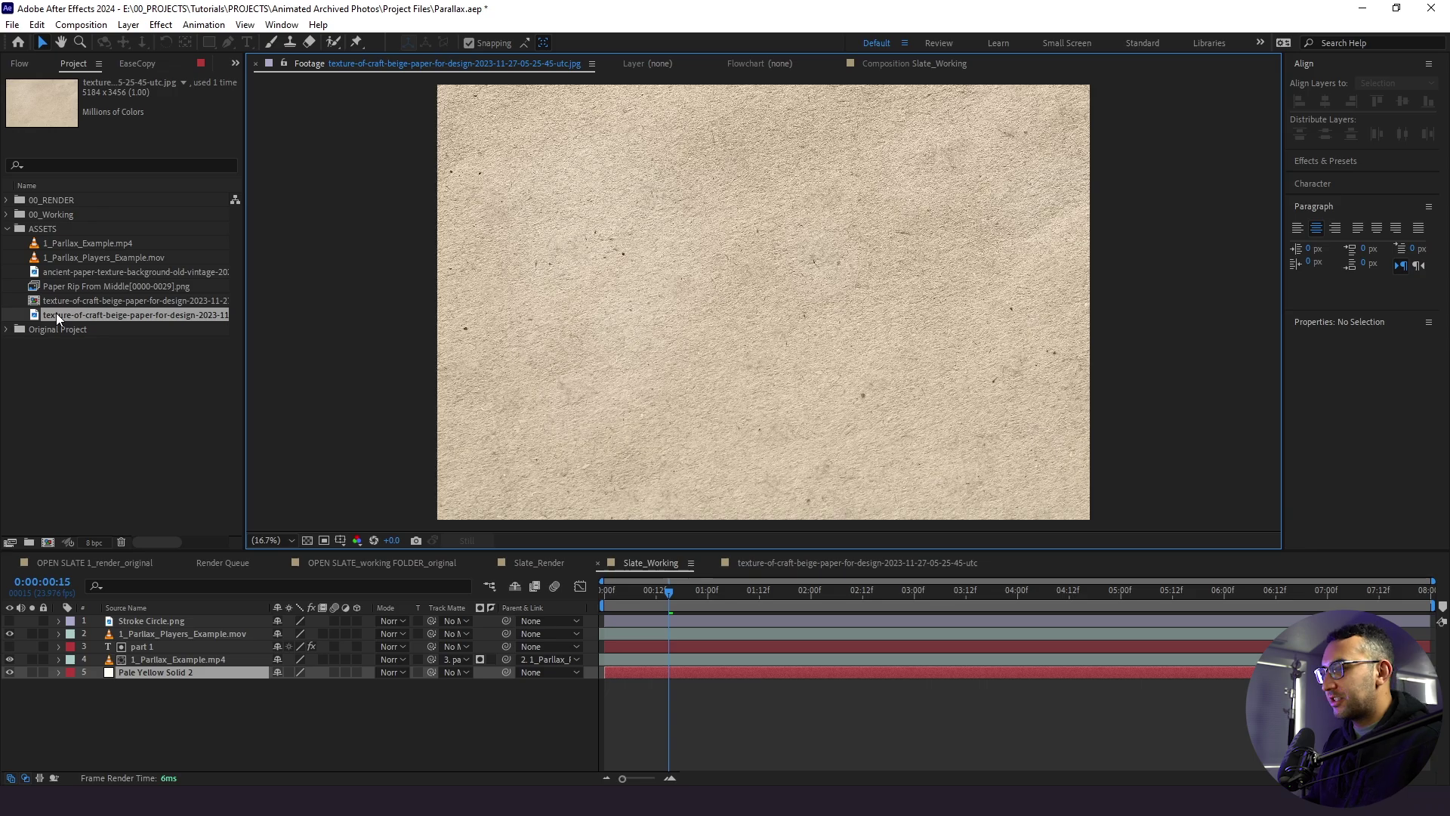
{"action": "double_click", "coordinate": [61, 304]}
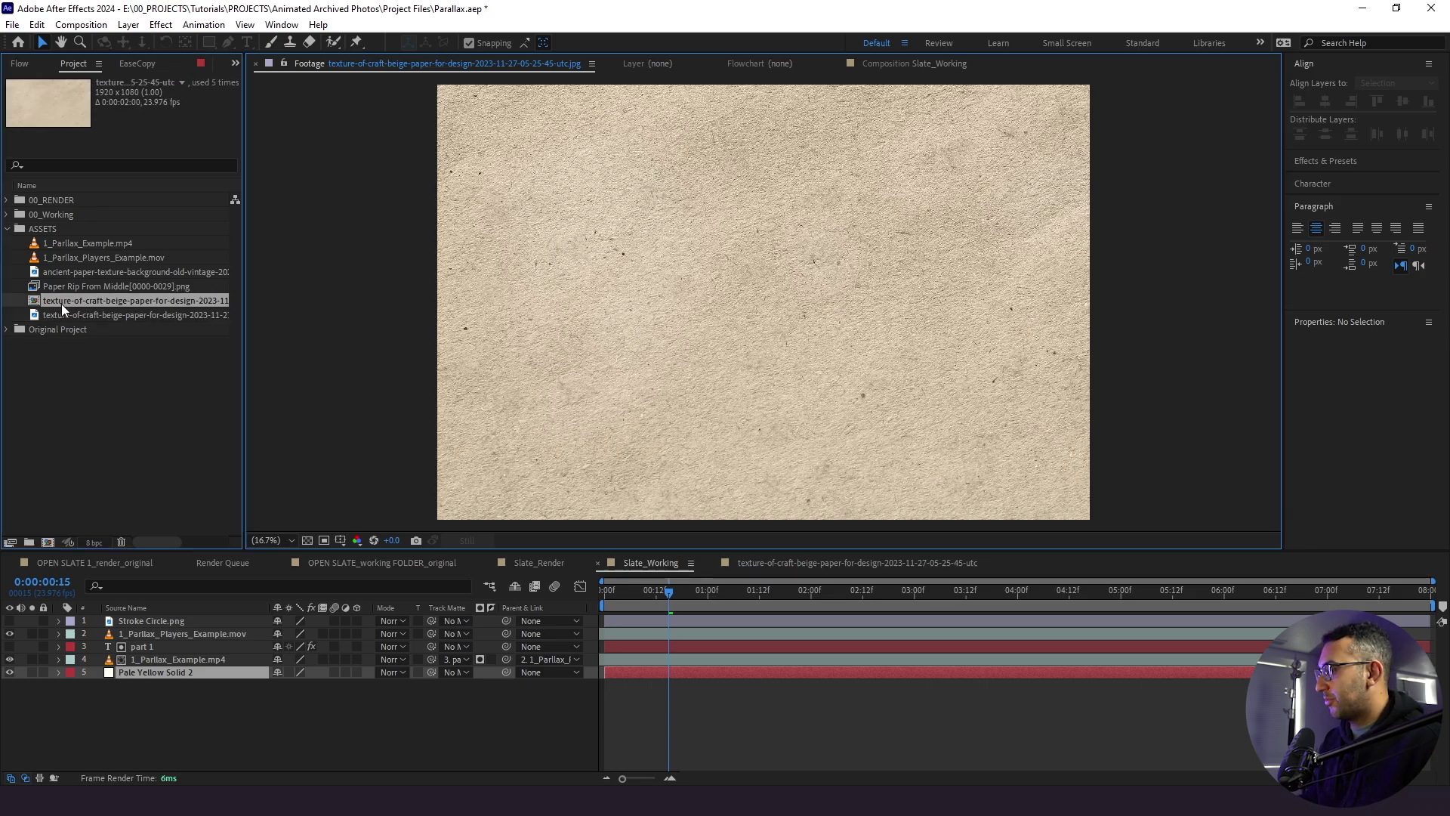
{"action": "key", "text": "Home"}
{"action": "key", "text": "space"}
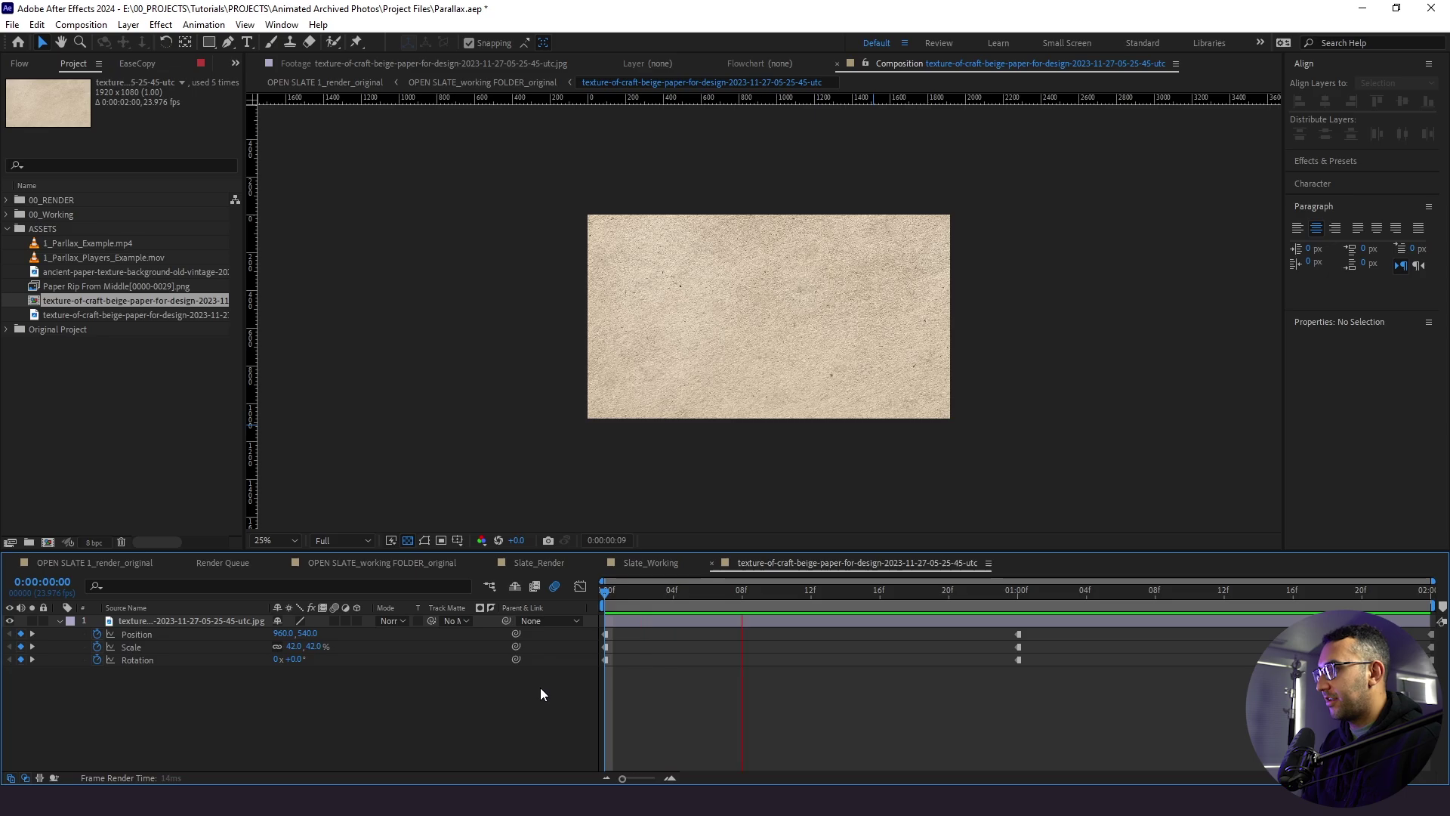
{"action": "left_click", "coordinate": [274, 540]}
{"action": "left_click", "coordinate": [290, 283]}
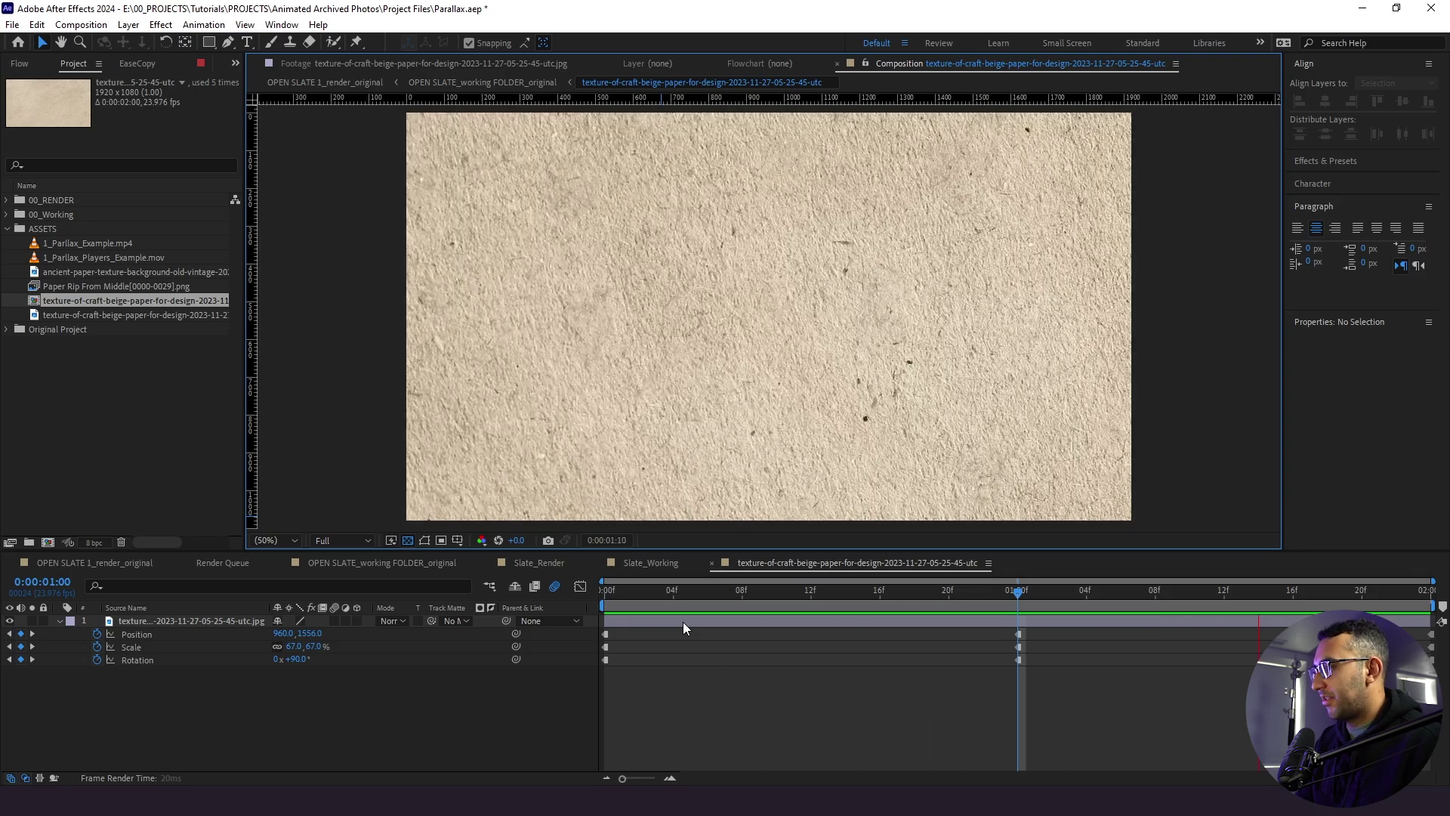
Add the paper texture comp to Slate_Working as a layer and enable Time Remapping
{"action": "left_click", "coordinate": [628, 562]}
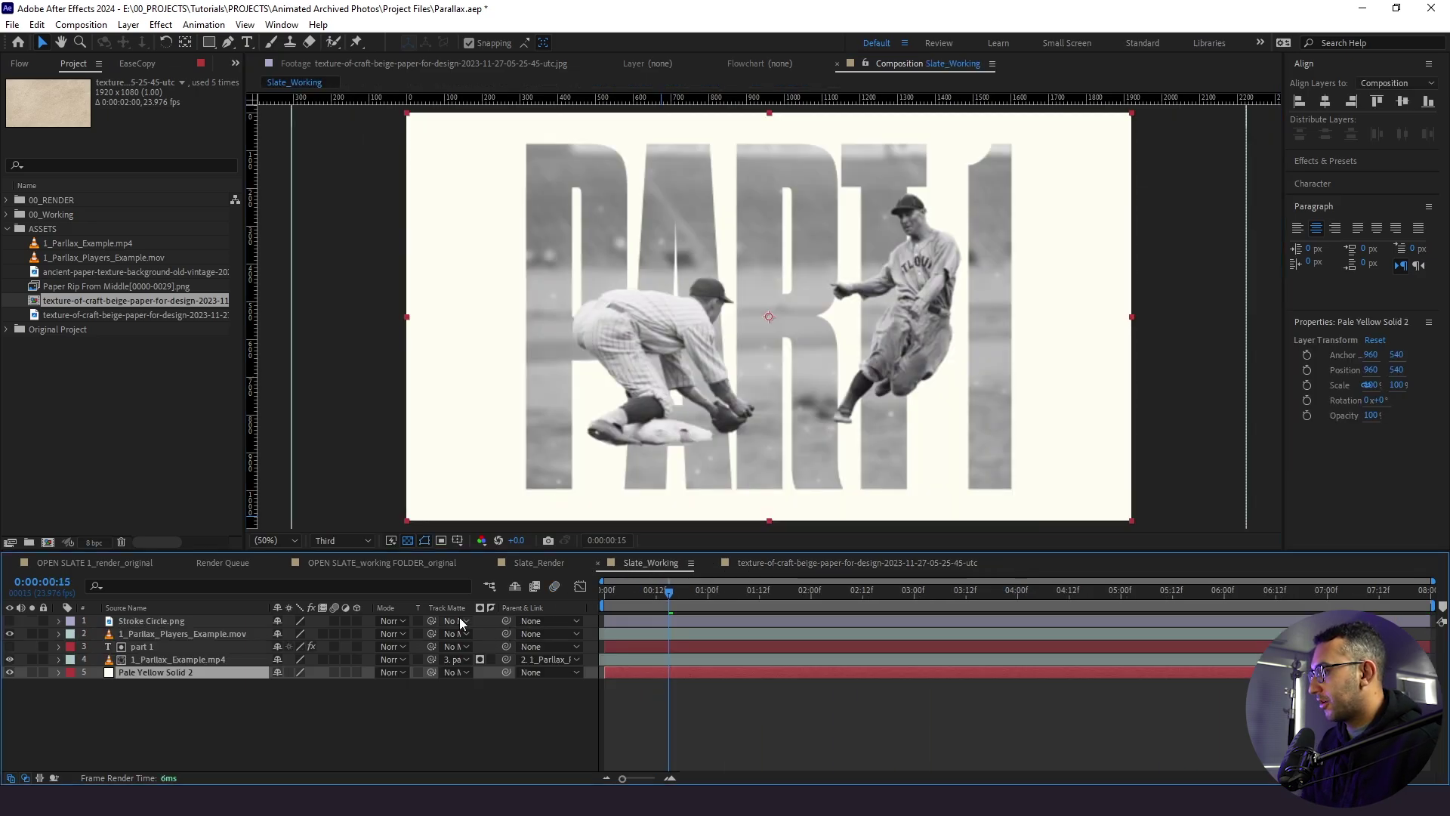
{"action": "left_click_drag", "start_coordinate": [108, 299], "coordinate": [128, 668]}
{"action": "left_click", "coordinate": [686, 707]}
{"action": "left_click", "coordinate": [695, 670]}
{"action": "right_click", "coordinate": [190, 670]}
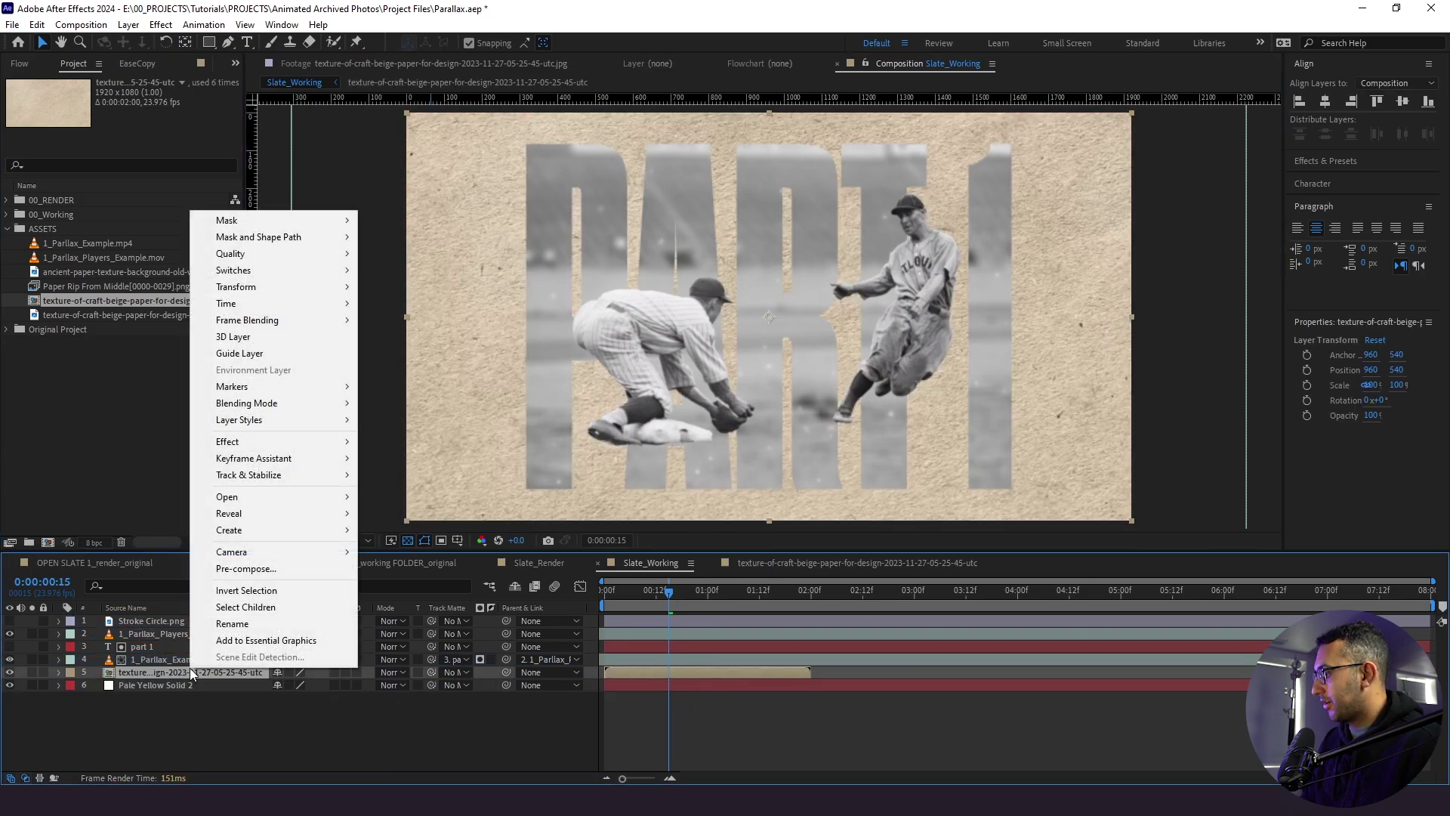
{"action": "mouse_move", "coordinate": [296, 306]}
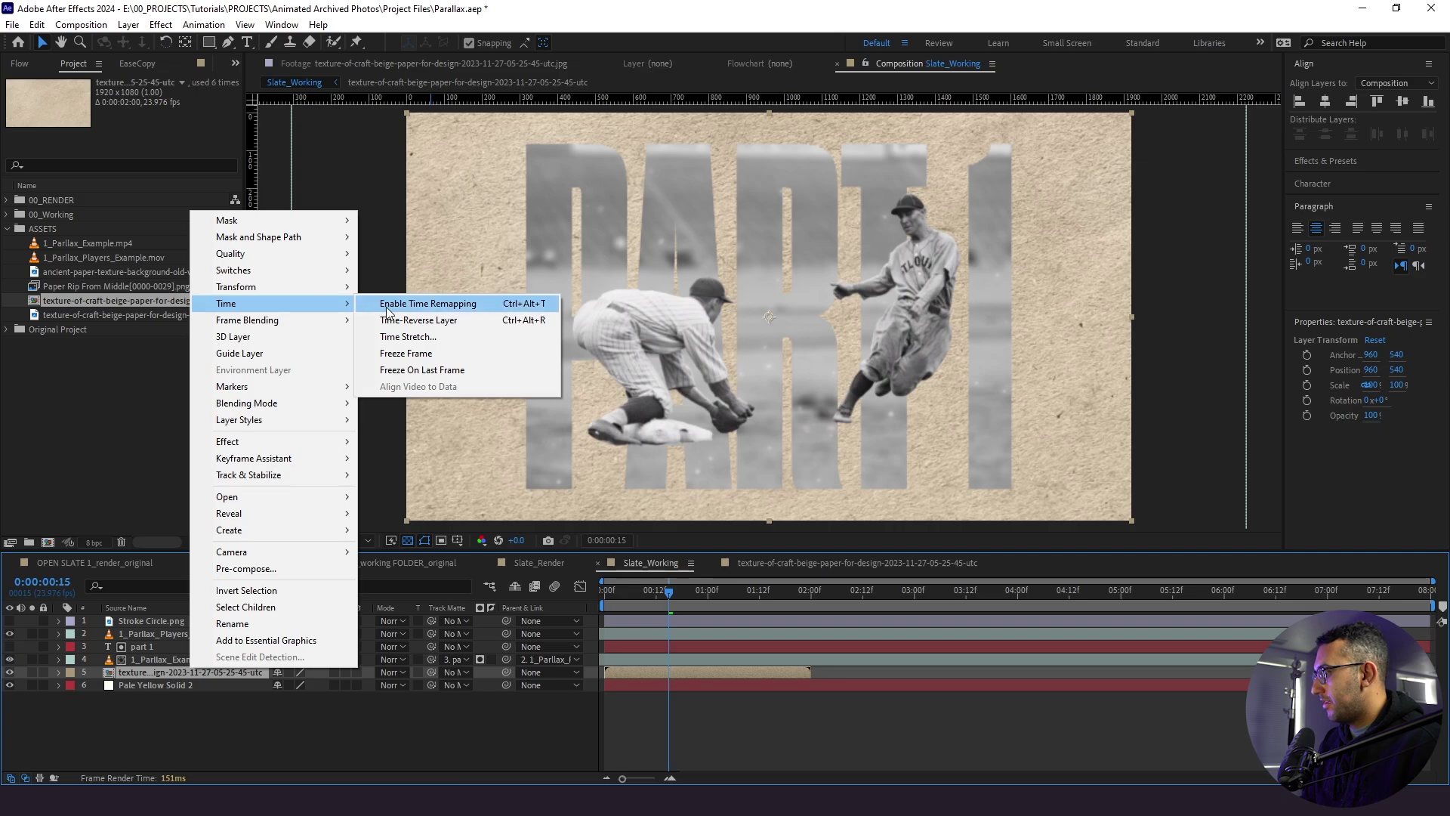
{"action": "left_click", "coordinate": [412, 303]}
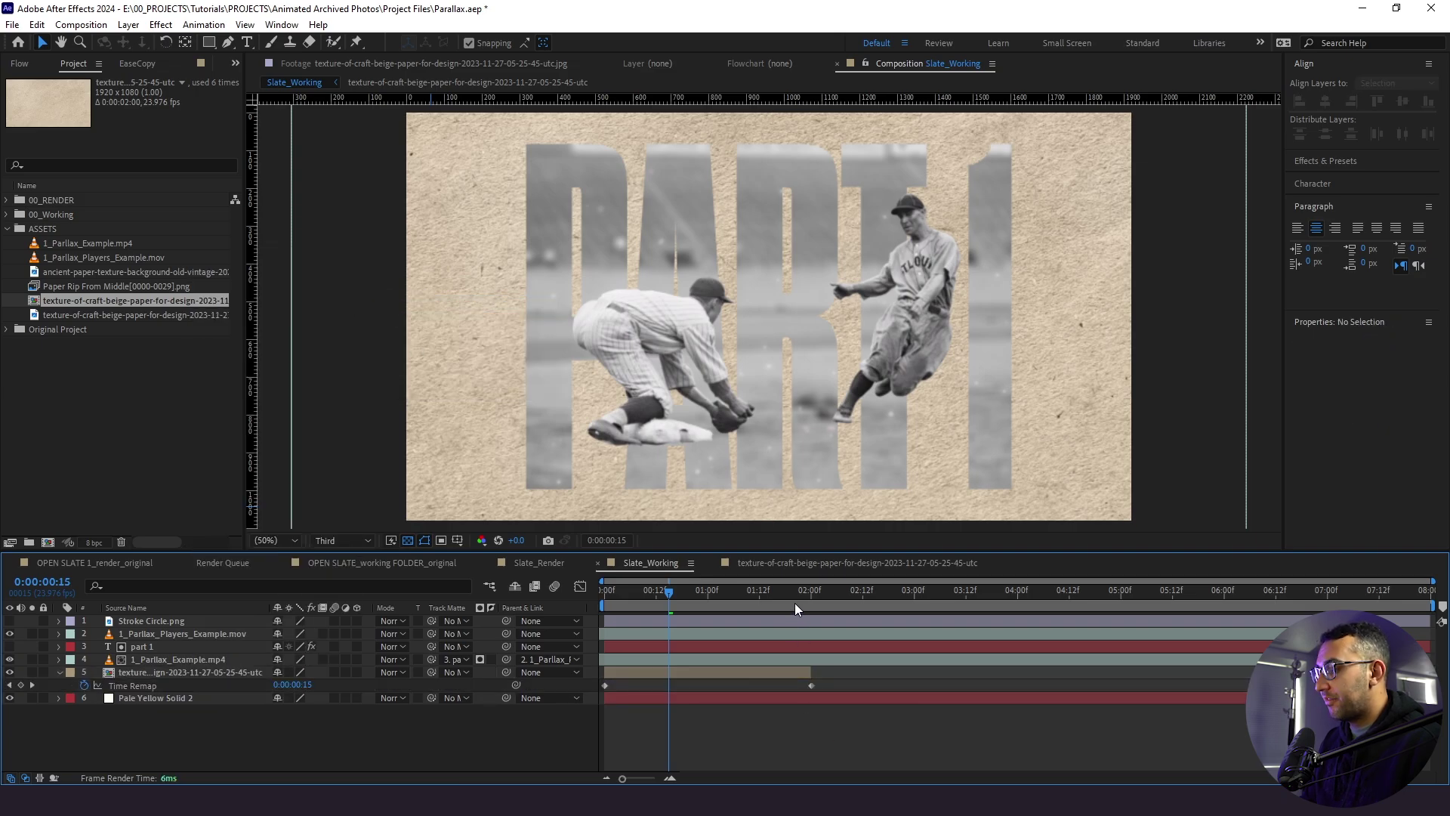
Add a Time Remap keyframe at 1:23 and delete the 2:00 keyframe
{"action": "left_click_drag", "start_coordinate": [785, 598], "coordinate": [812, 604]}
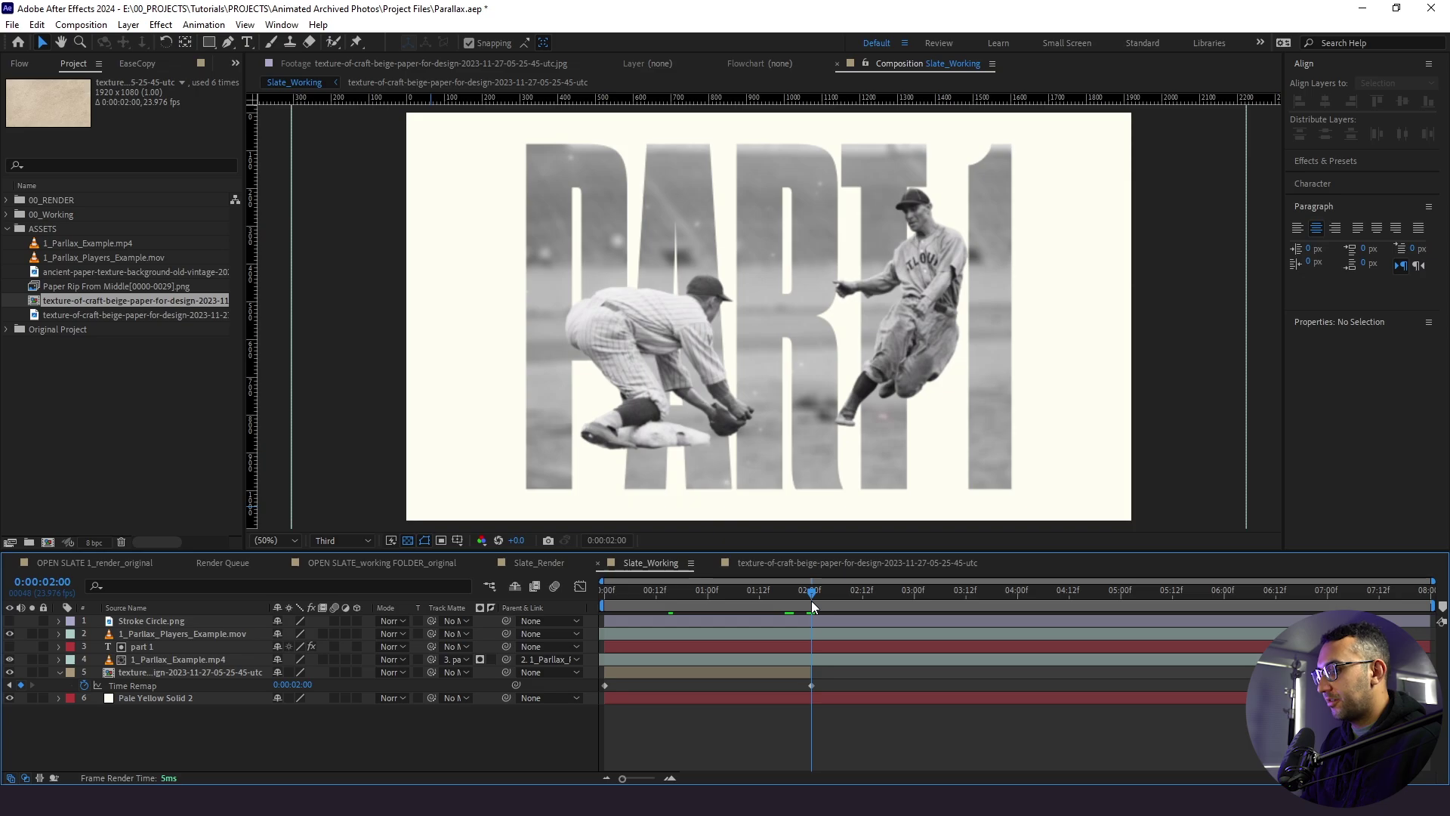
{"action": "key", "text": "Page_Up"}
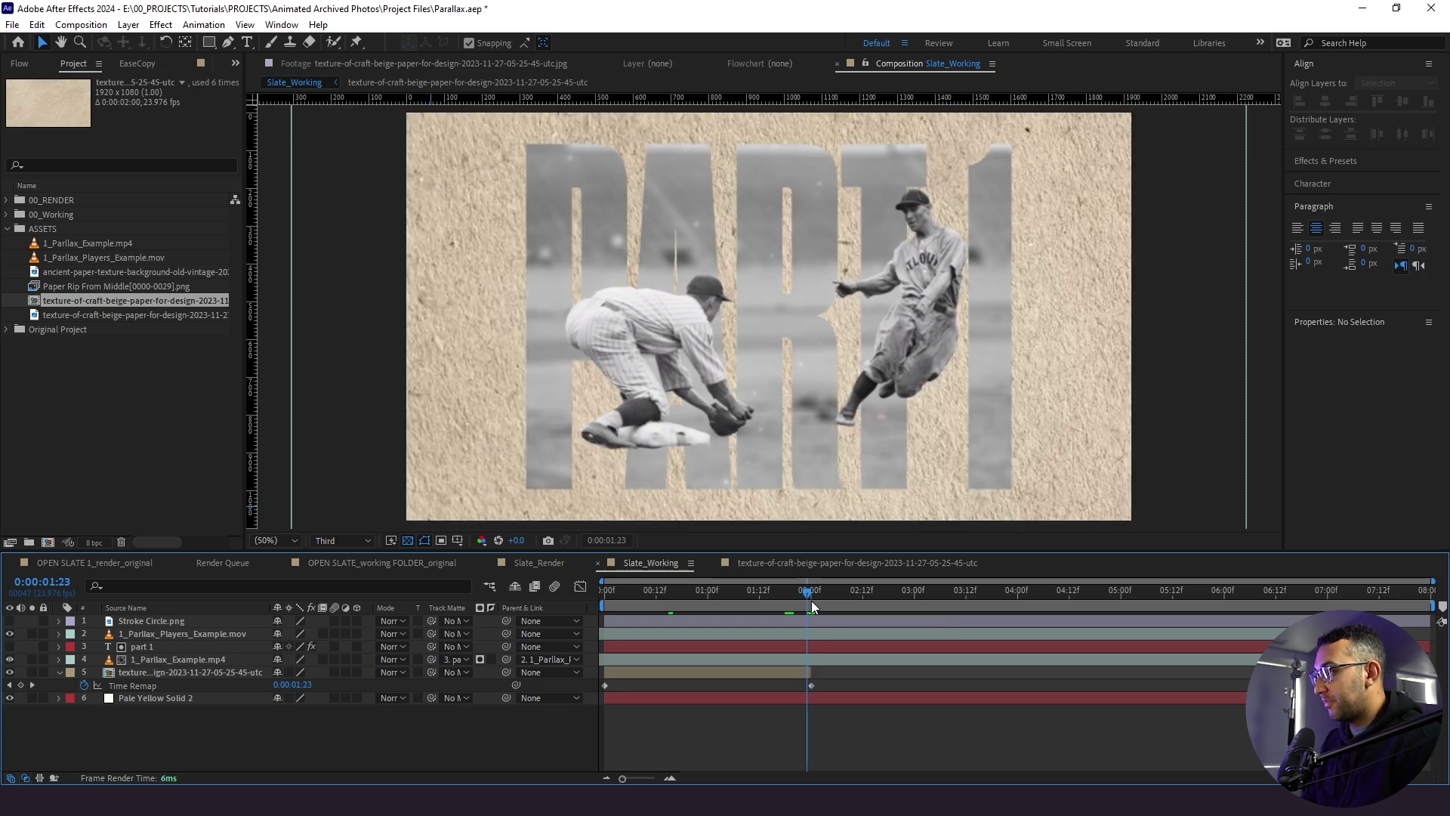
{"action": "left_click", "coordinate": [20, 685]}
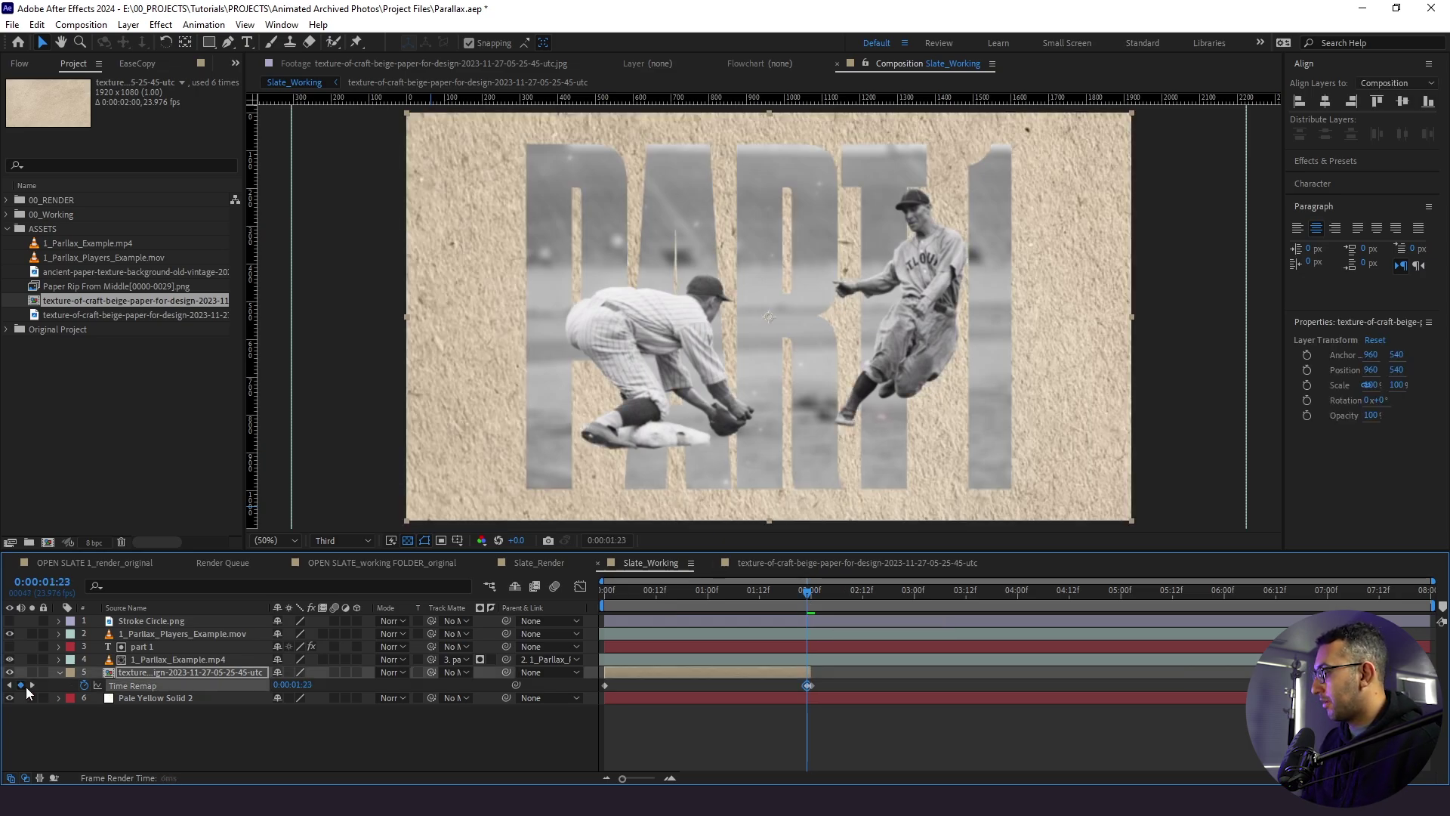
{"action": "left_click", "coordinate": [670, 778]}
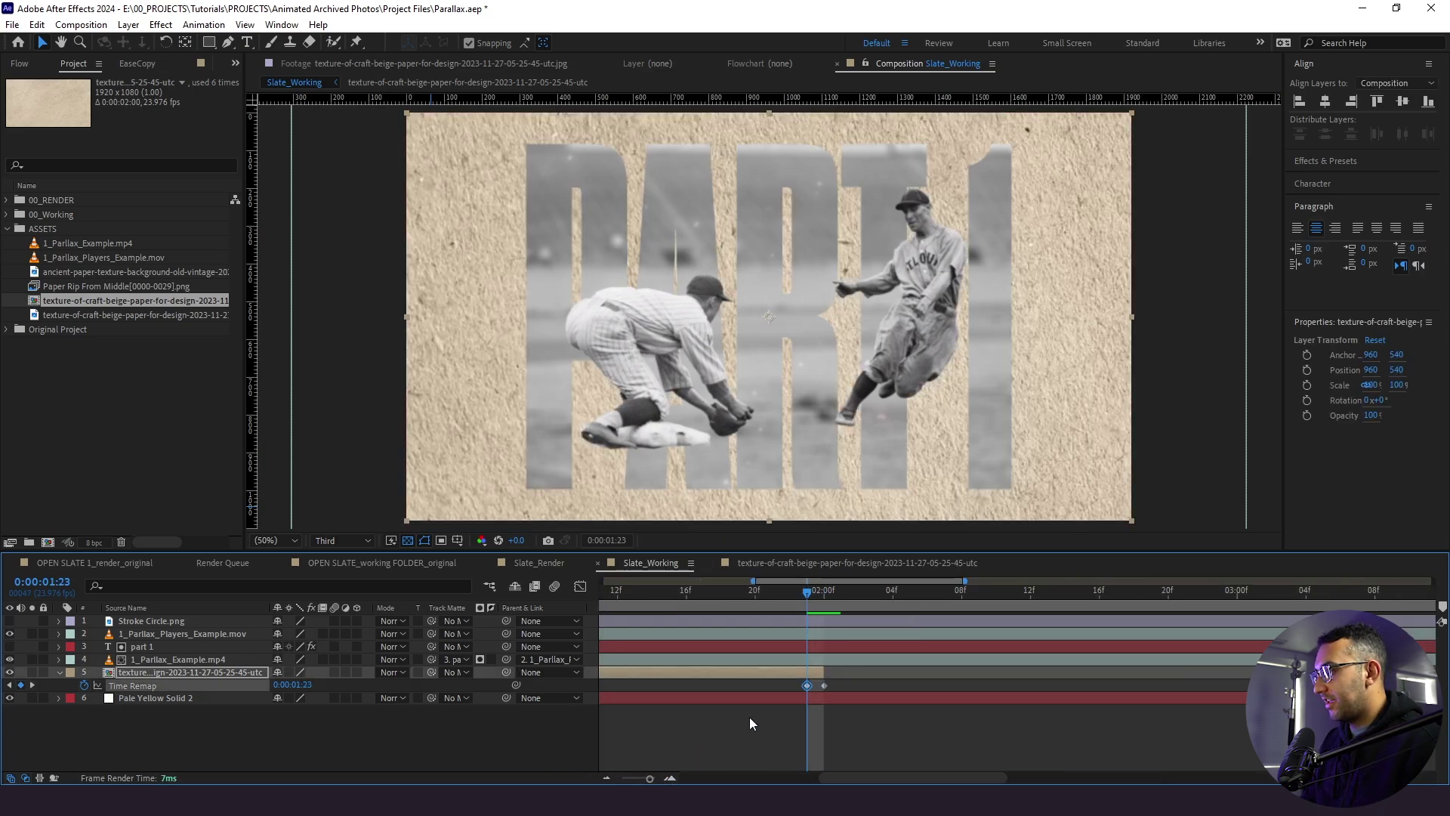
{"action": "left_click", "coordinate": [824, 685]}
{"action": "key", "text": "Delete"}
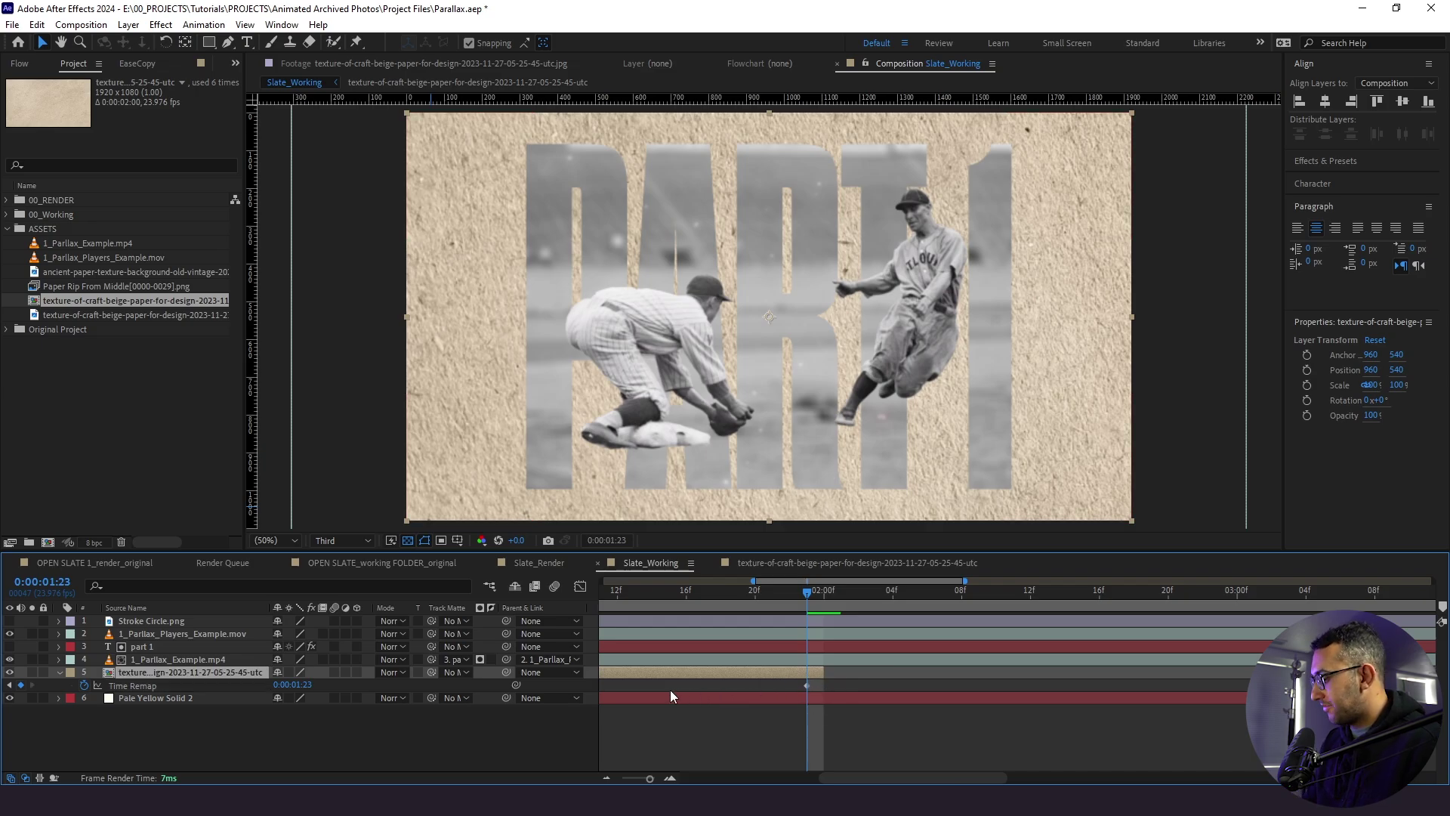
Add a loopOut() expression to Time Remap and preview the looping texture
{"action": "left_click", "coordinate": [84, 685], "text": "alt"}
{"action": "type", "text": "loopOut("}
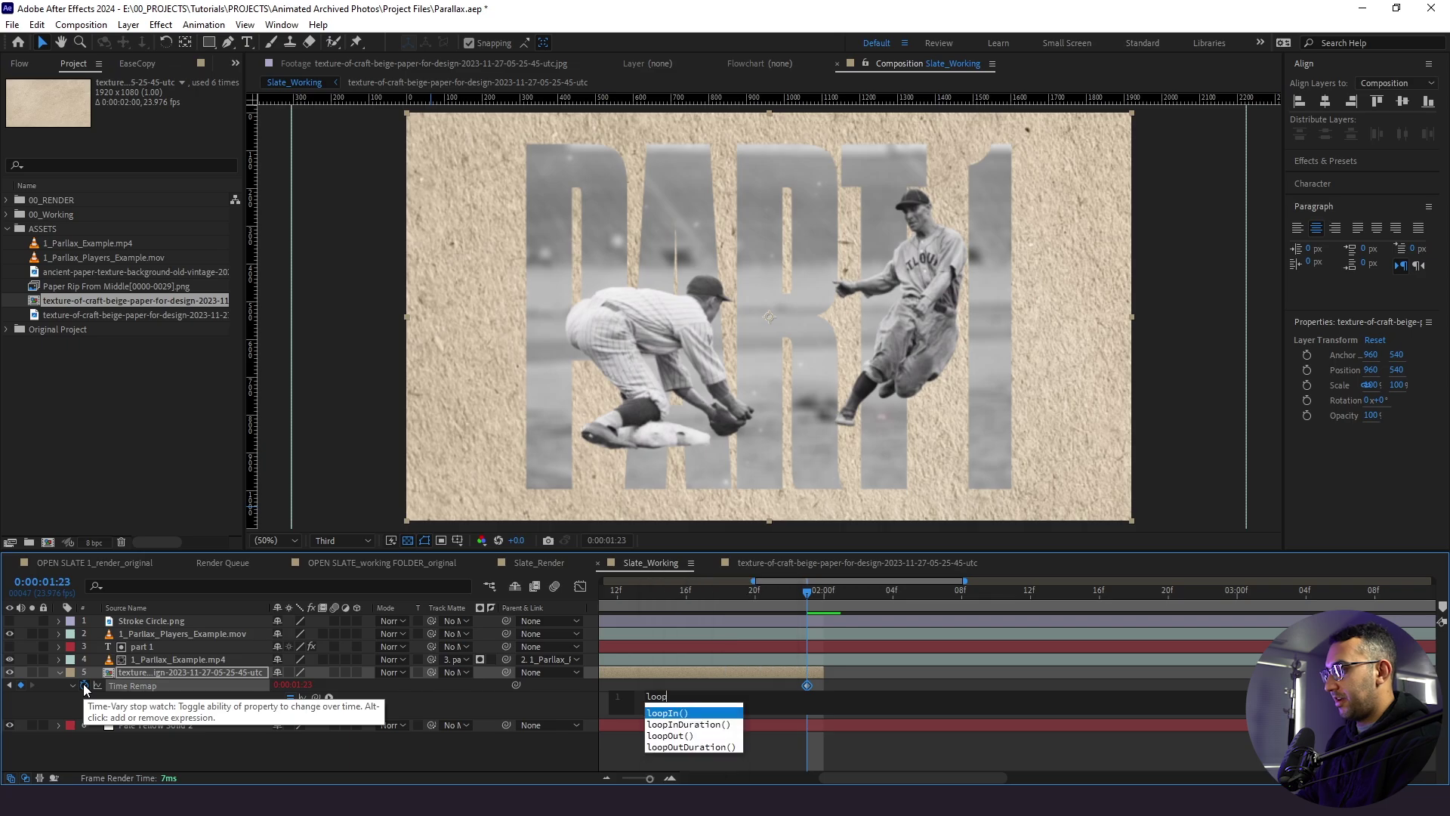
{"action": "left_click", "coordinate": [563, 768]}
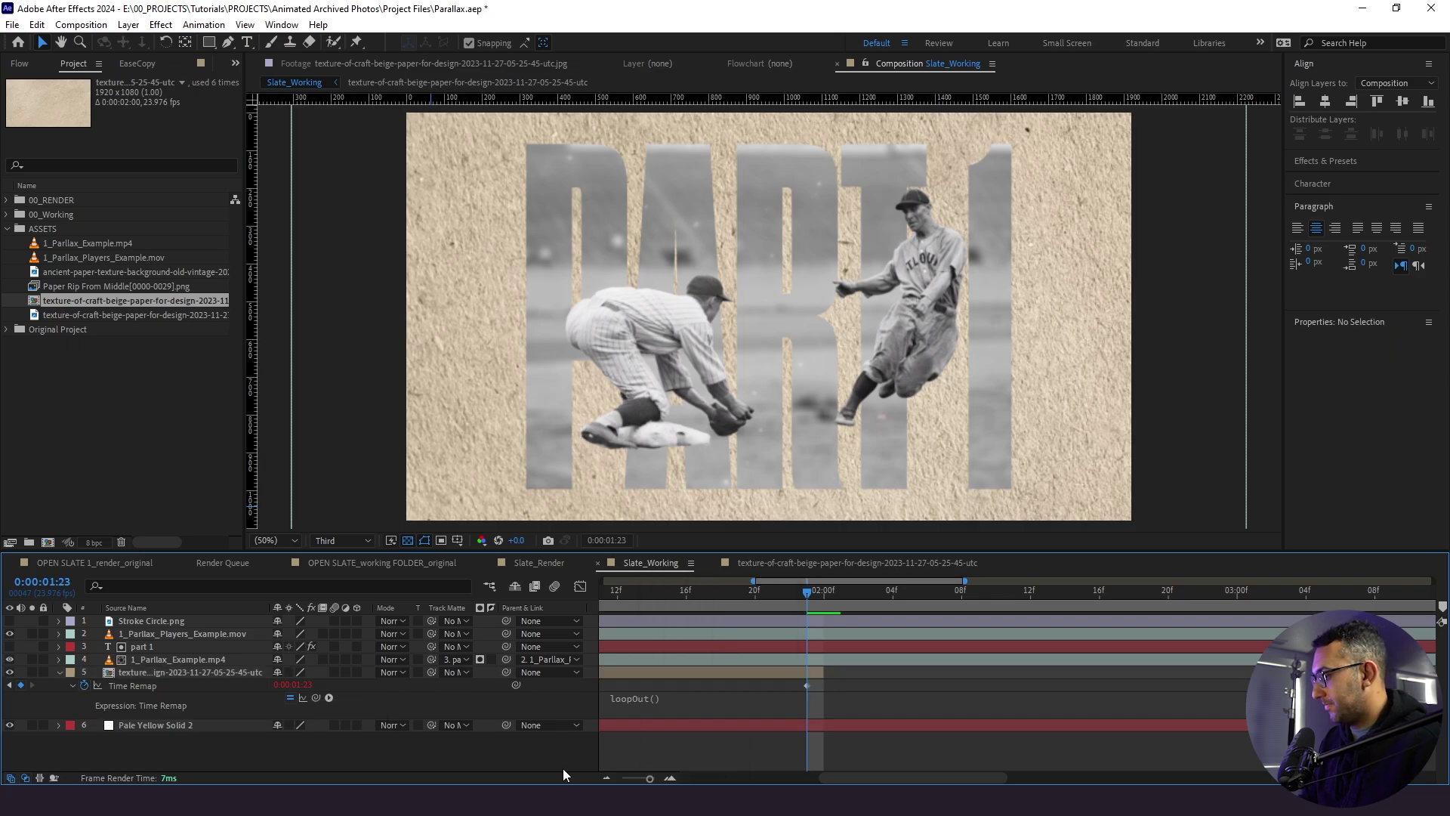
{"action": "key", "text": "semicolon"}
{"action": "left_click", "coordinate": [812, 676]}
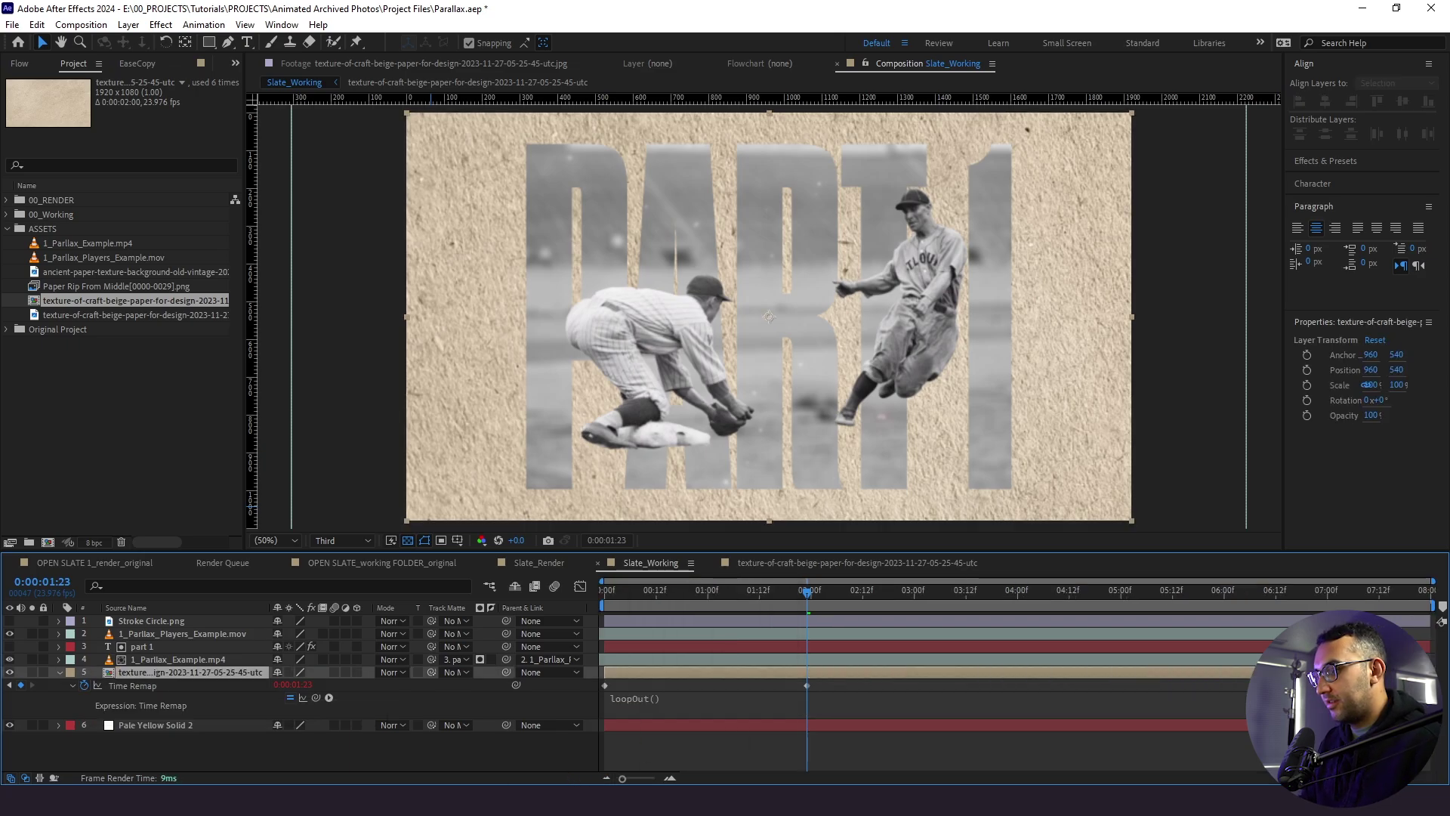
{"action": "key", "text": "Home"}
{"action": "key", "text": "space"}
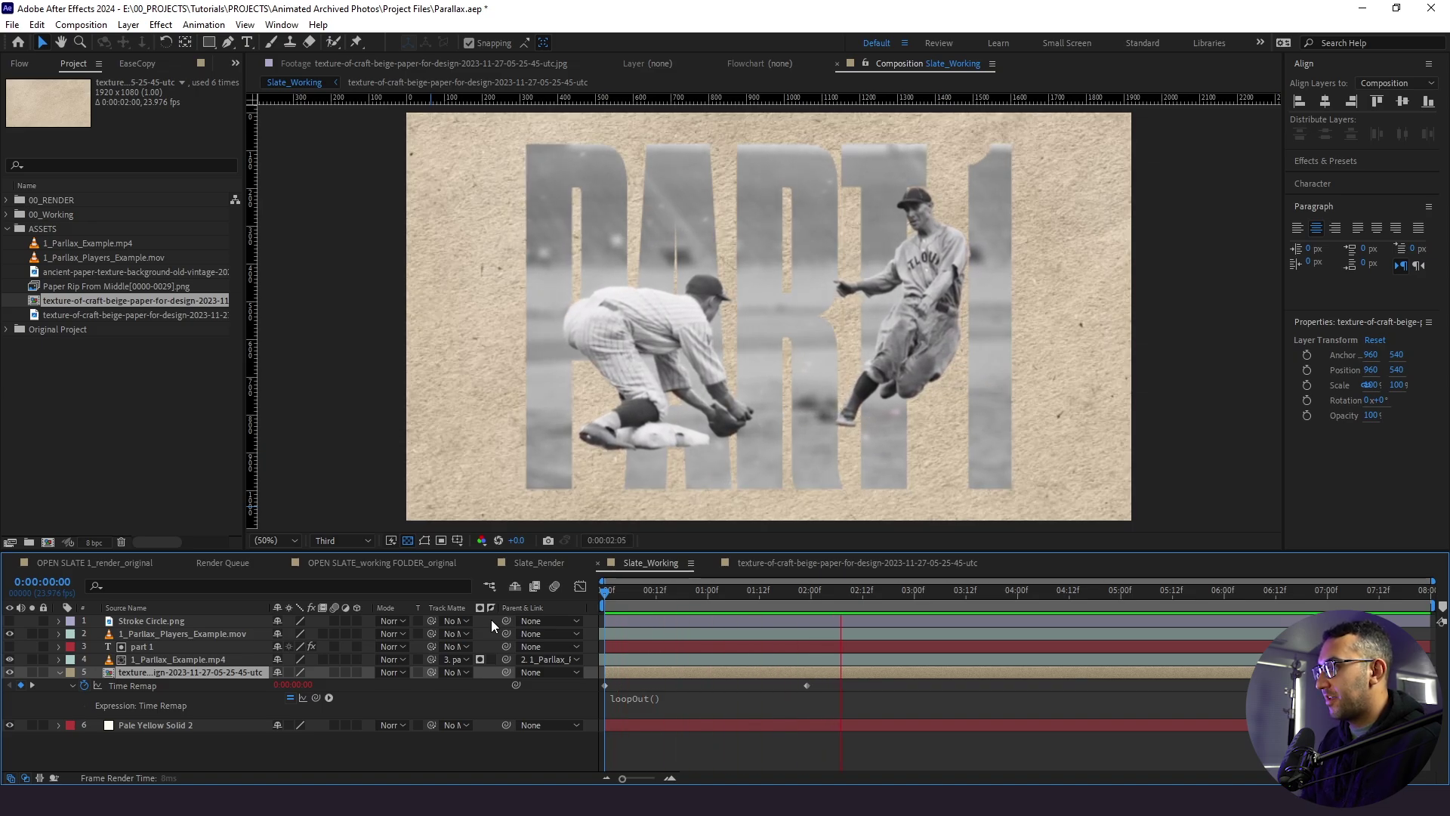
{"action": "key", "text": "space"}
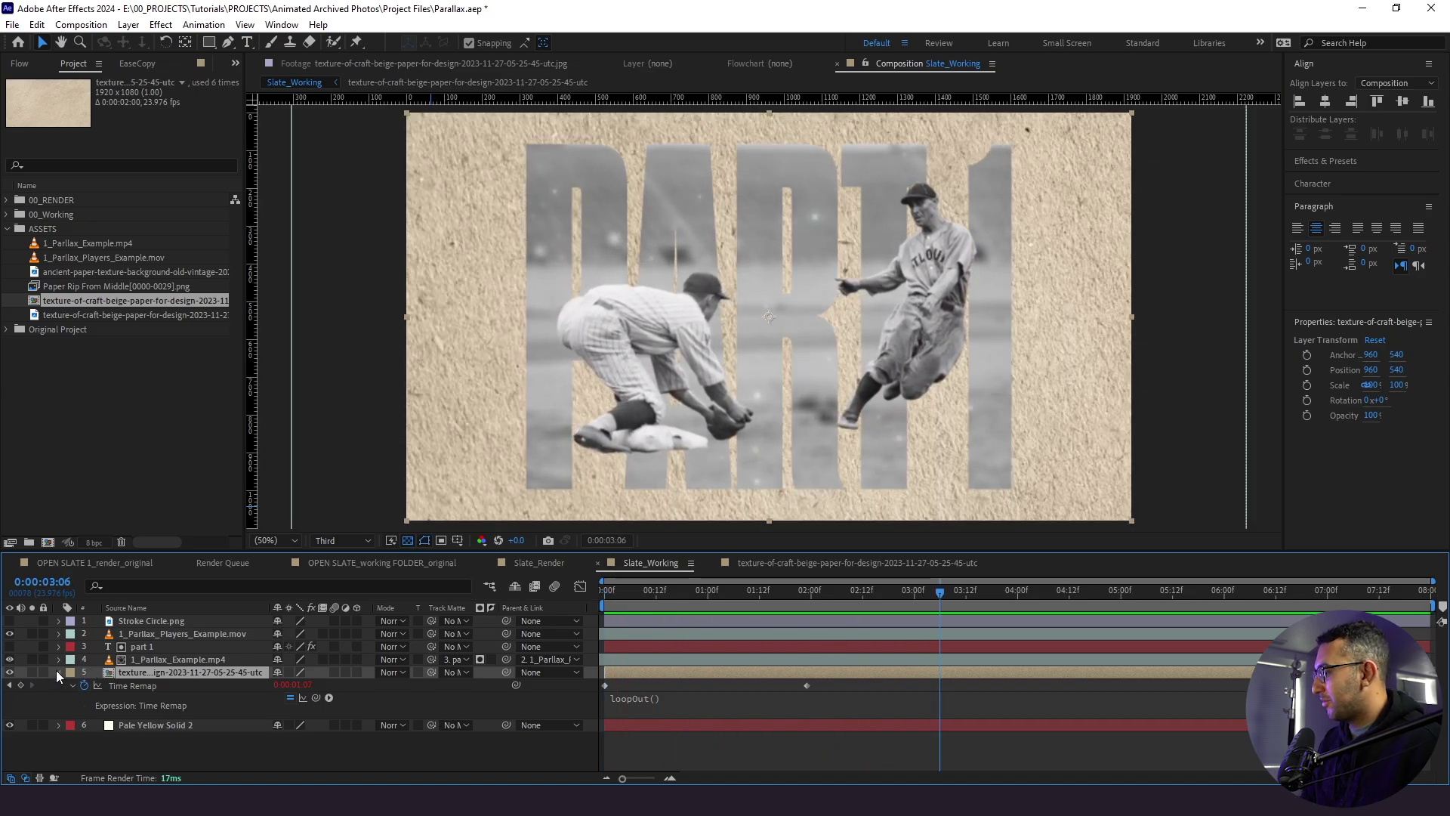
Set the paper texture layer's blending mode to Hard Light
{"action": "left_click", "coordinate": [57, 671]}
{"action": "left_click", "coordinate": [389, 672]}
{"action": "left_click", "coordinate": [482, 330]}
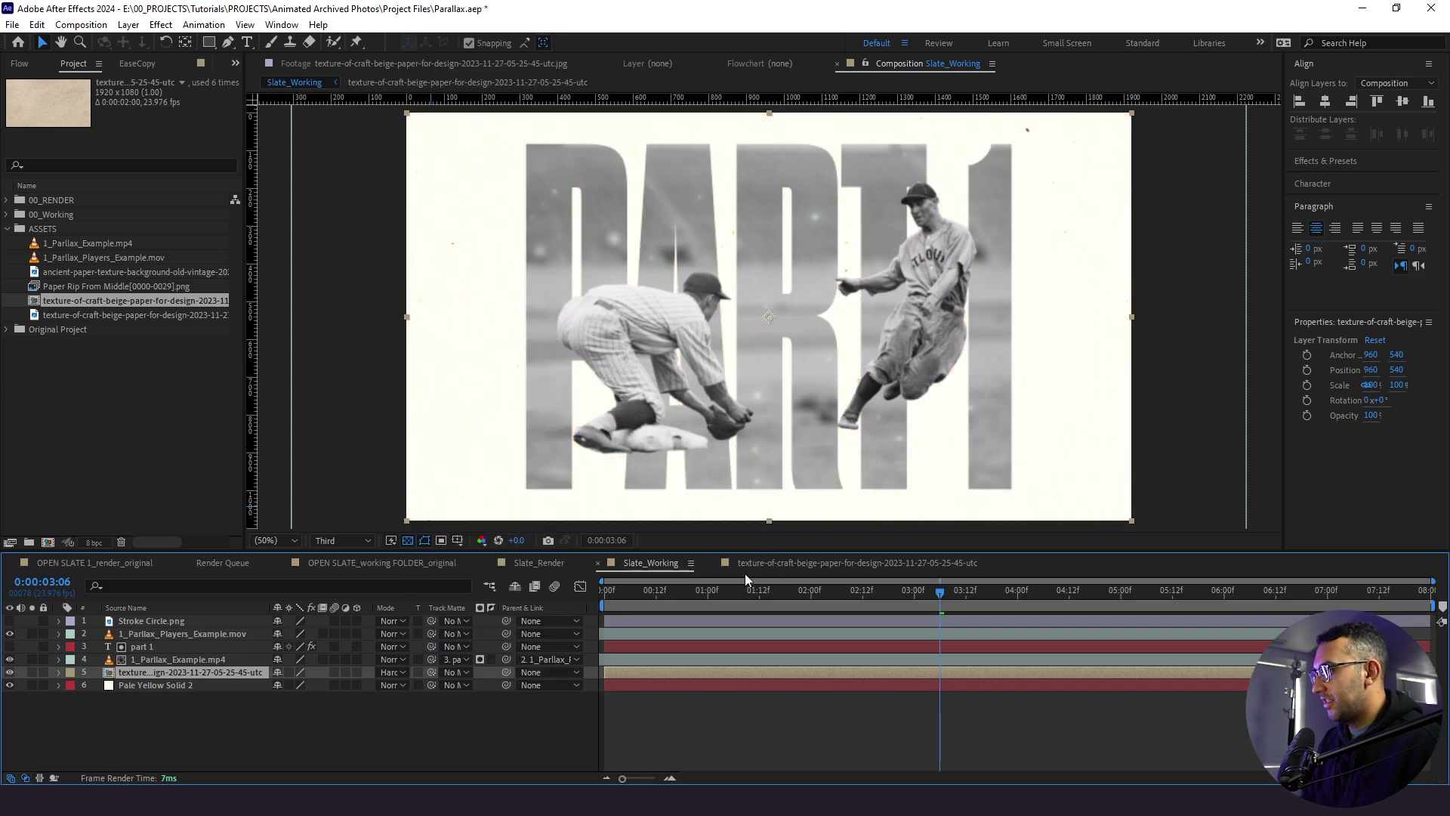
{"action": "key", "text": "Home"}
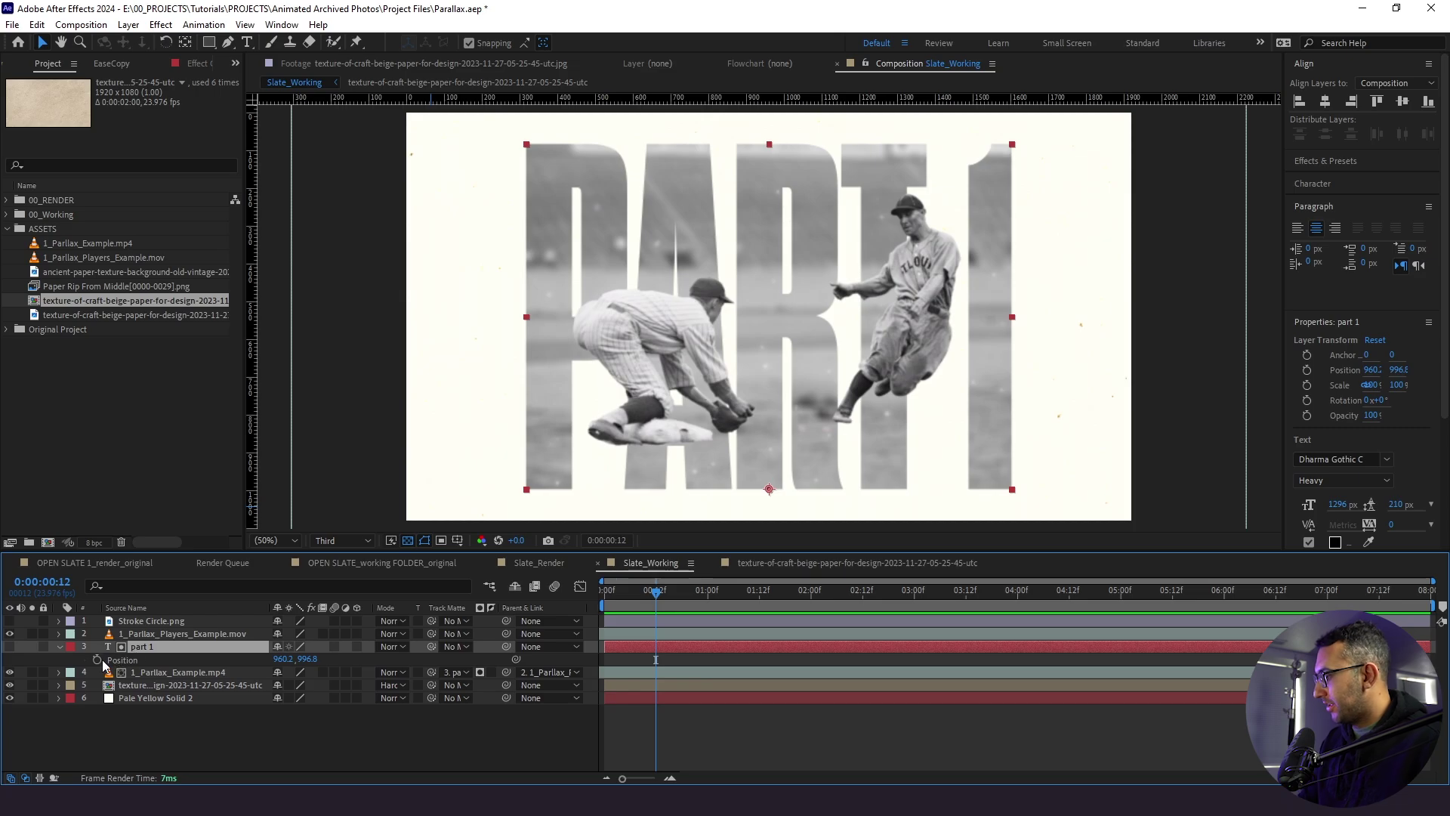
Add a PART 1 Position keyframe at 1:12 and lower the text's starting keyframe at frame 12
{"action": "left_click_drag", "start_coordinate": [695, 601], "coordinate": [759, 604]}
{"action": "left_click", "coordinate": [20, 659]}
{"action": "left_click_drag", "start_coordinate": [701, 600], "coordinate": [658, 606]}
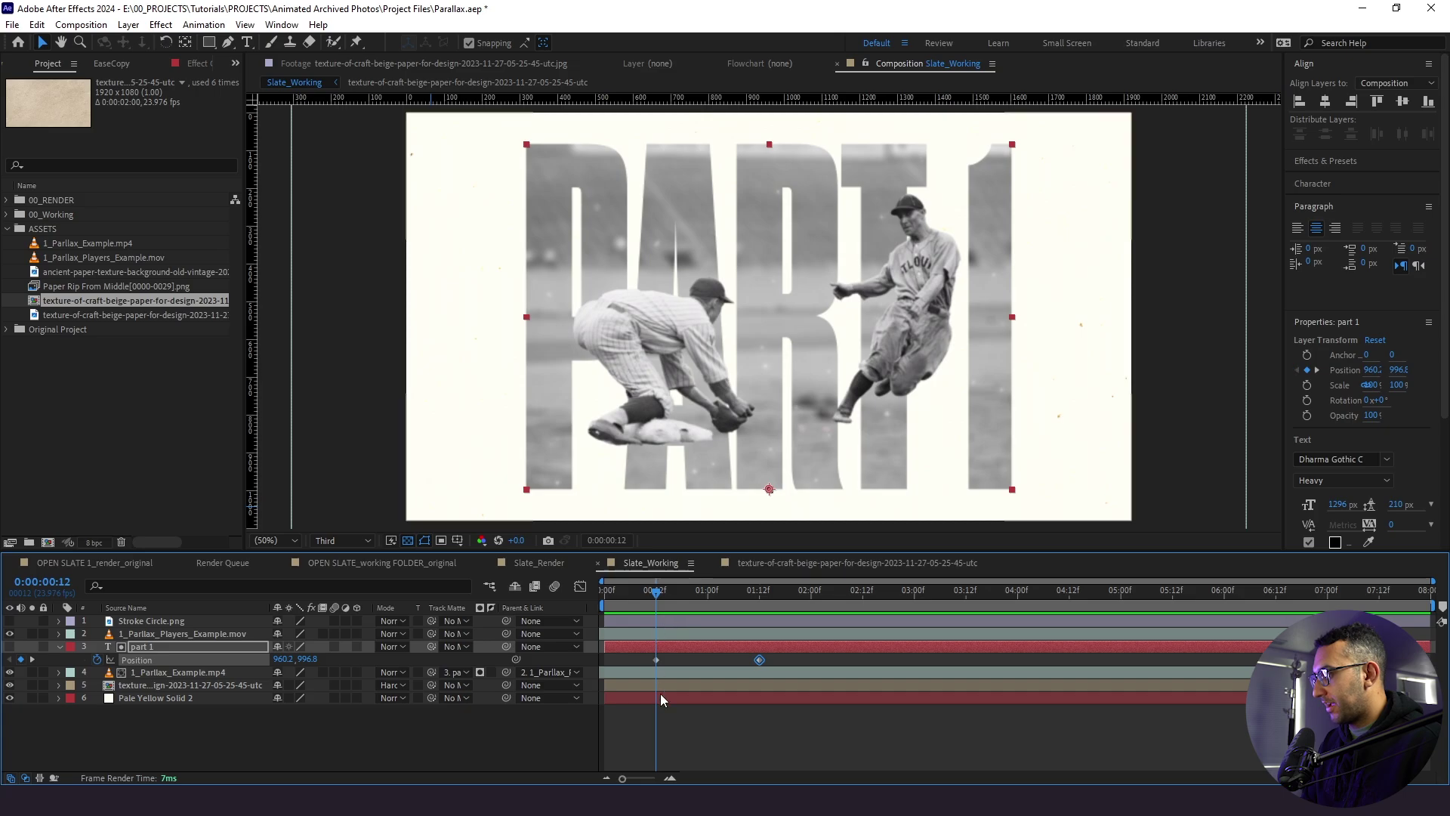
{"action": "left_click", "coordinate": [663, 659]}
{"action": "left_click", "coordinate": [663, 651]}
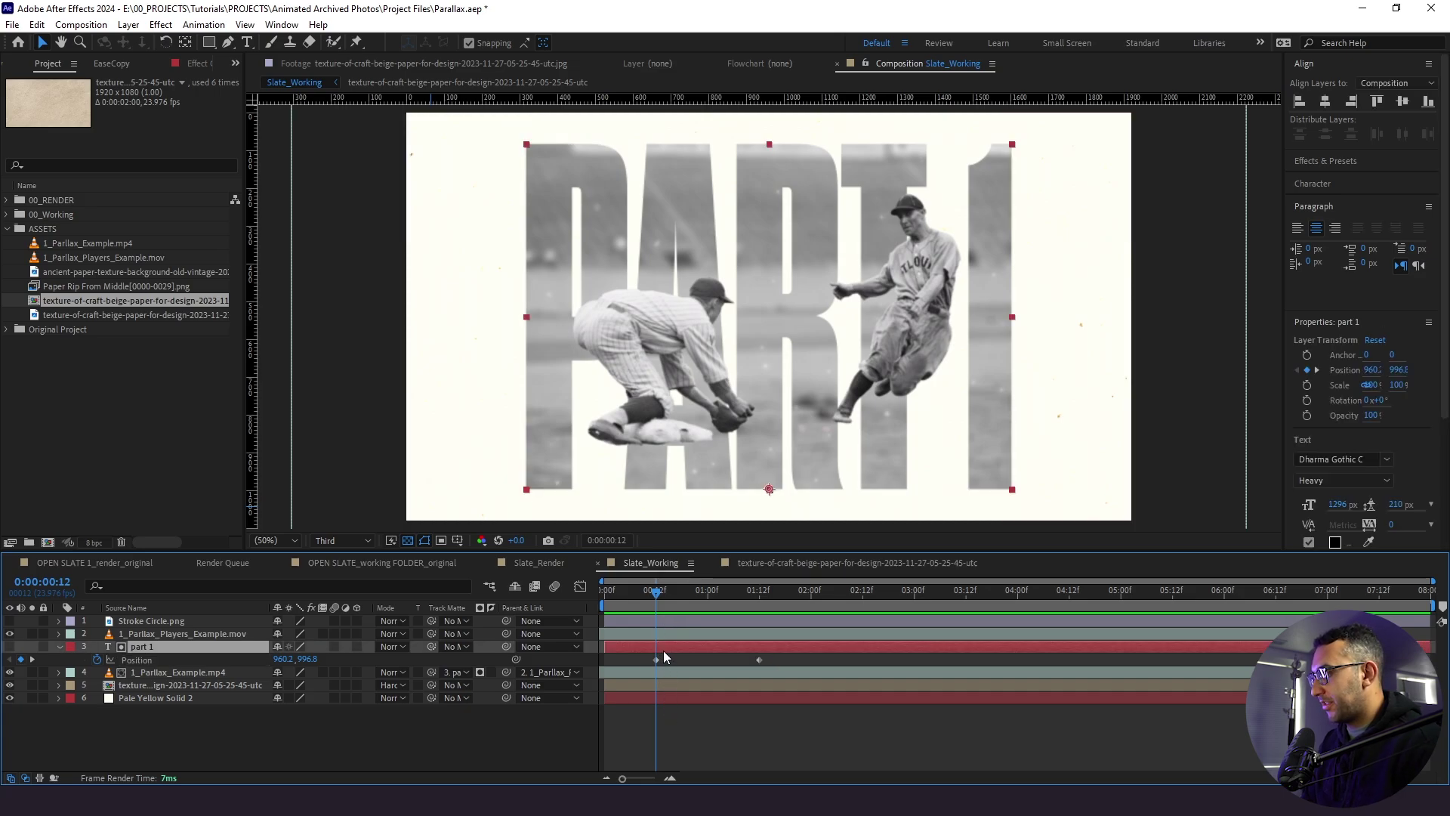
{"action": "key", "text": "shift+Down"}
{"action": "key", "text": "shift+Down"}
{"action": "key", "text": "shift+Down"}
{"action": "key", "text": "shift+Down"}
{"action": "key", "text": "shift+Down"}
{"action": "key", "text": "shift+Down"}
{"action": "key", "text": "shift+Down"}
{"action": "key", "text": "shift+Down"}
{"action": "key", "text": "shift+Down"}
{"action": "key", "text": "shift+Down"}
{"action": "key", "text": "shift+Down"}
{"action": "key", "text": "shift+Down"}
{"action": "key", "text": "shift+Down"}
{"action": "key", "text": "shift+Down"}
{"action": "key", "text": "shift+Down"}
{"action": "key", "text": "shift+Down"}
{"action": "key", "text": "shift+Down"}
{"action": "key", "text": "shift+Down"}
{"action": "key", "text": "shift+Down"}
{"action": "key", "text": "shift+Down"}
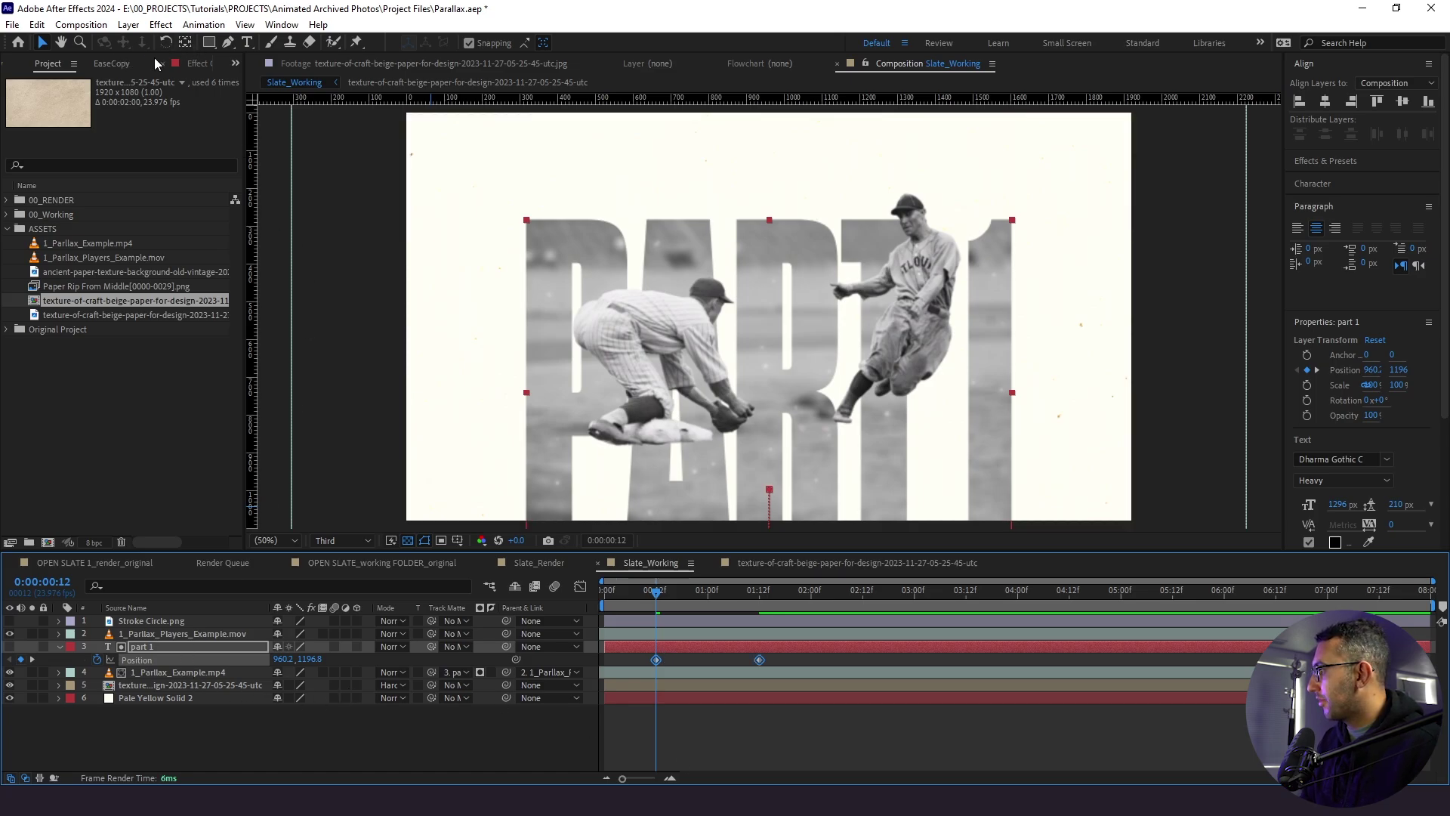
Ease the PART 1 Position keyframes using the Flow panel
{"action": "left_click", "coordinate": [235, 63]}
{"action": "left_click", "coordinate": [272, 97]}
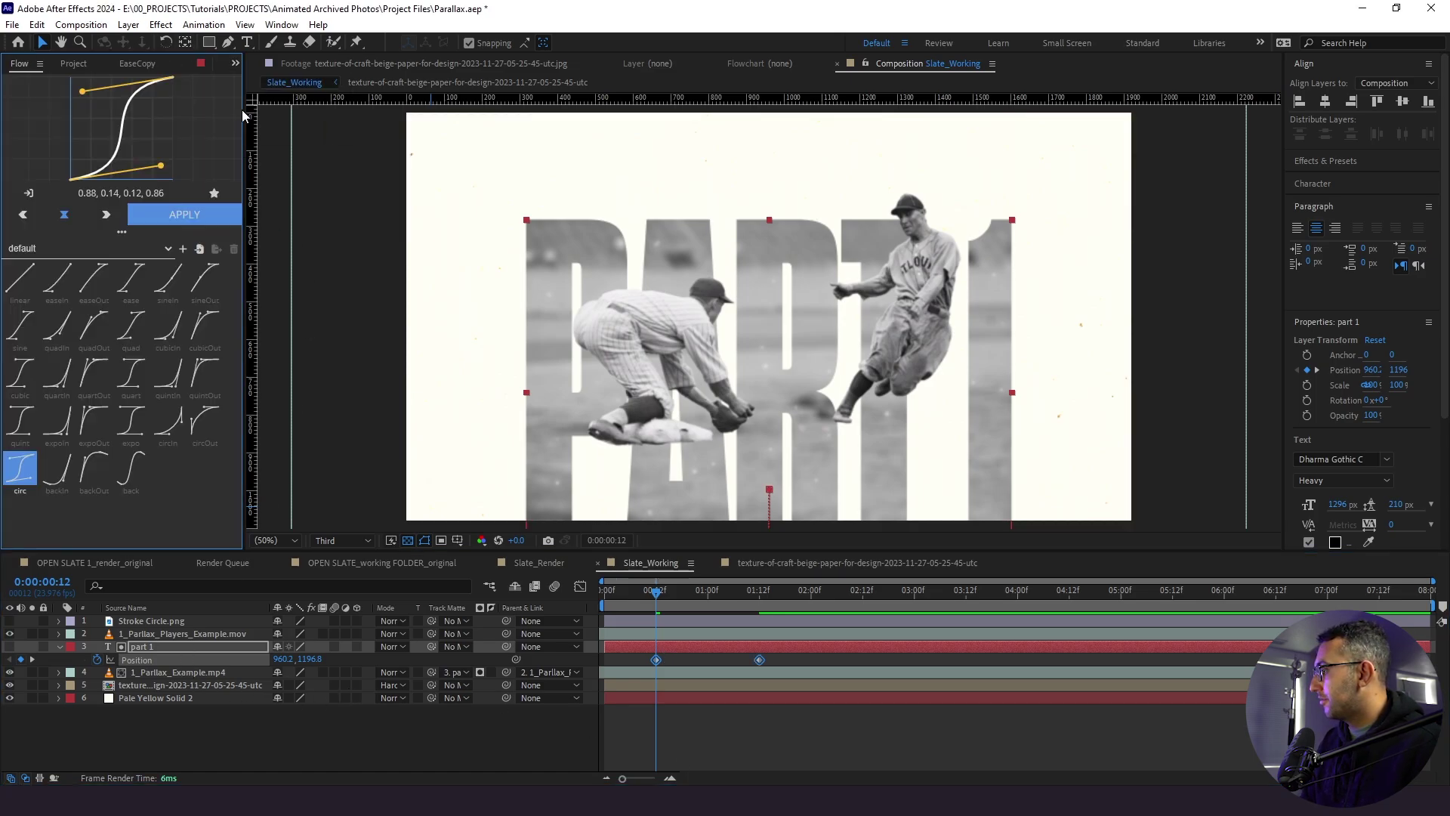
{"action": "left_click", "coordinate": [191, 219]}
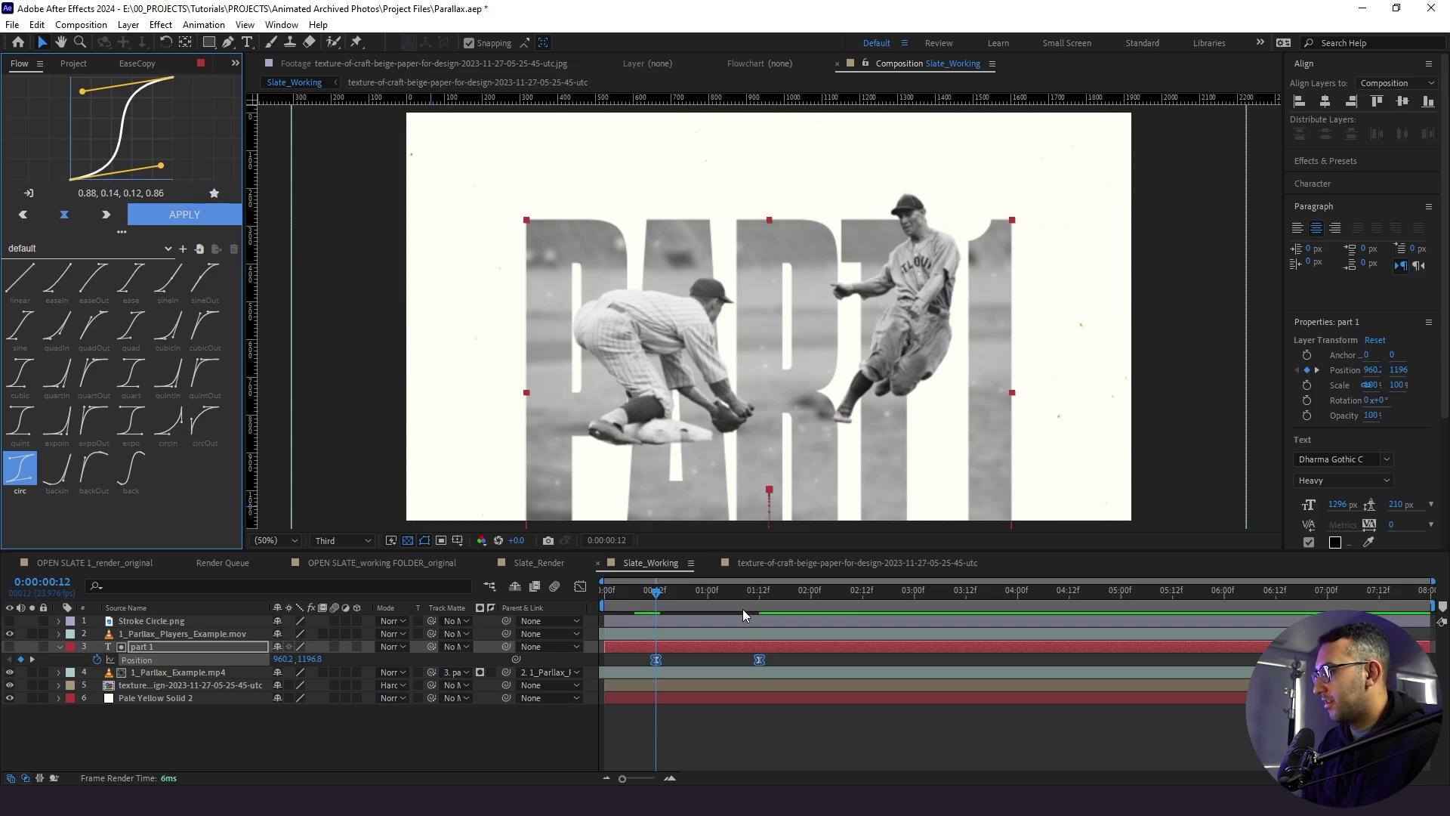
{"action": "left_click", "coordinate": [759, 710]}
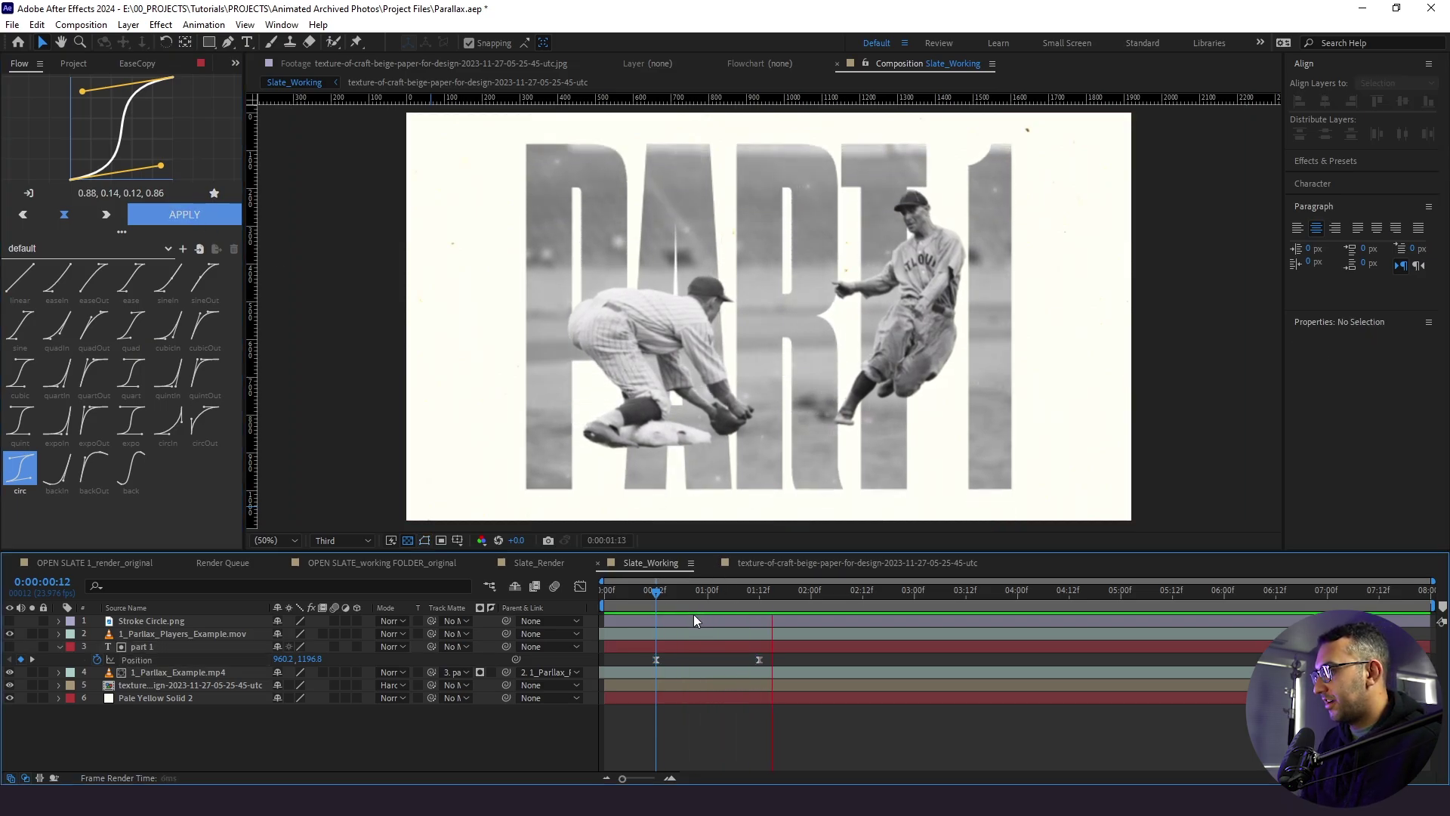
Trim the PART 1 text layer's in-point to one second
{"action": "left_click_drag", "start_coordinate": [699, 596], "coordinate": [705, 623]}
{"action": "left_click", "coordinate": [704, 644]}
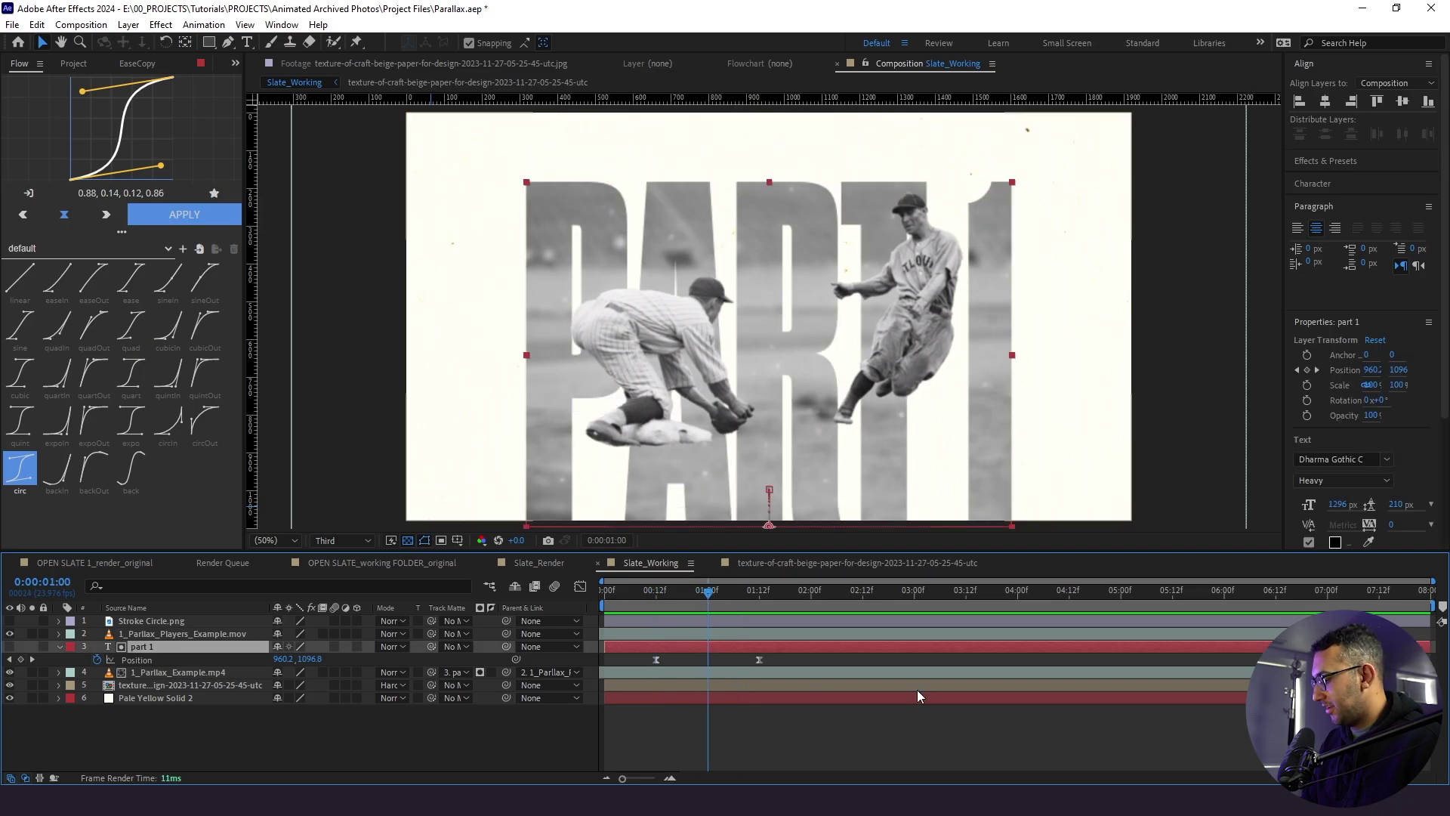
{"action": "key", "text": "alt+bracketleft"}
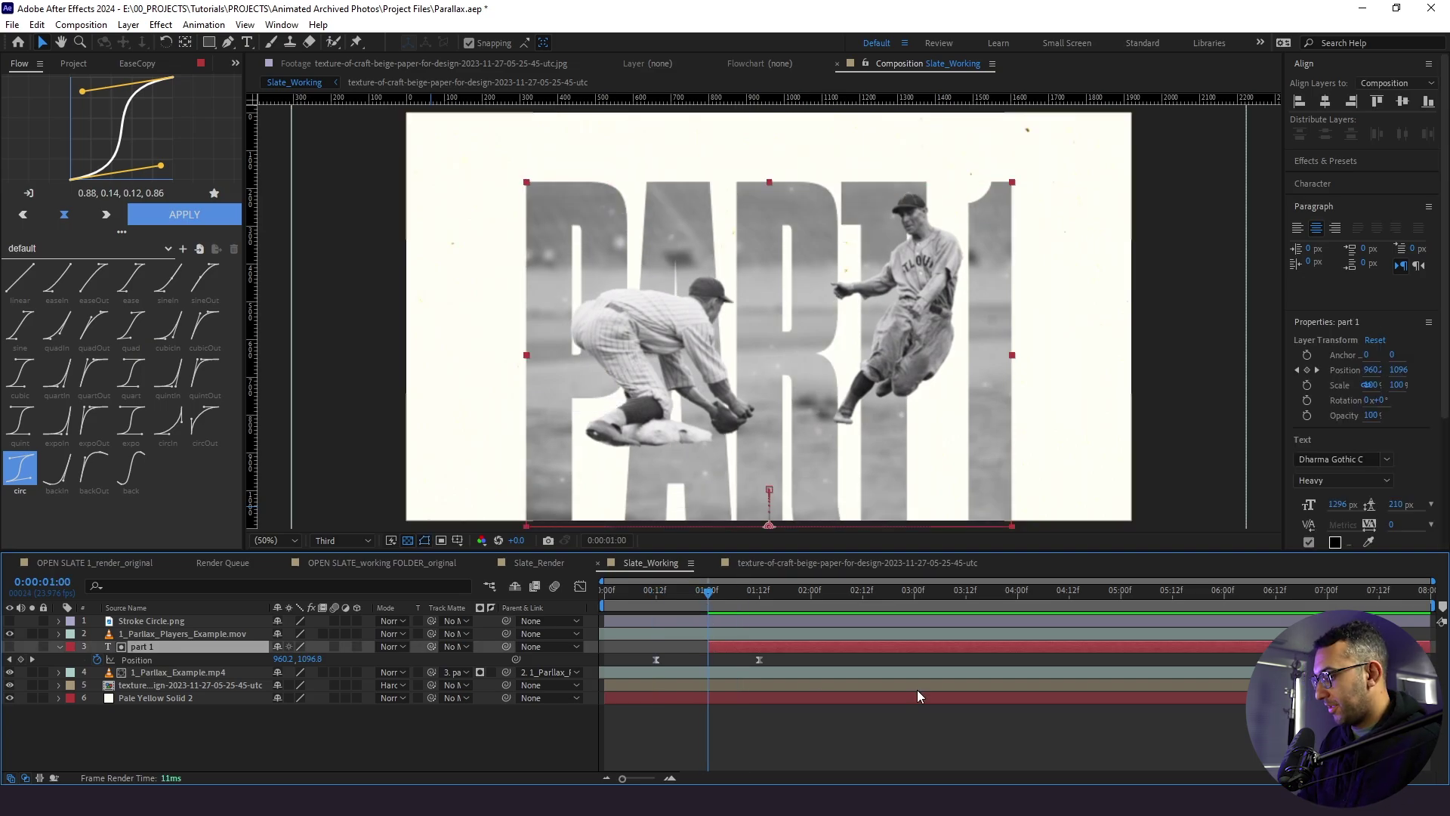
{"action": "mouse_move", "coordinate": [670, 600]}
{"action": "left_mouse_down"}
{"action": "mouse_move", "coordinate": [633, 607]}
{"action": "mouse_move", "coordinate": [664, 595]}
{"action": "left_mouse_up"}
{"action": "left_click", "coordinate": [685, 597]}
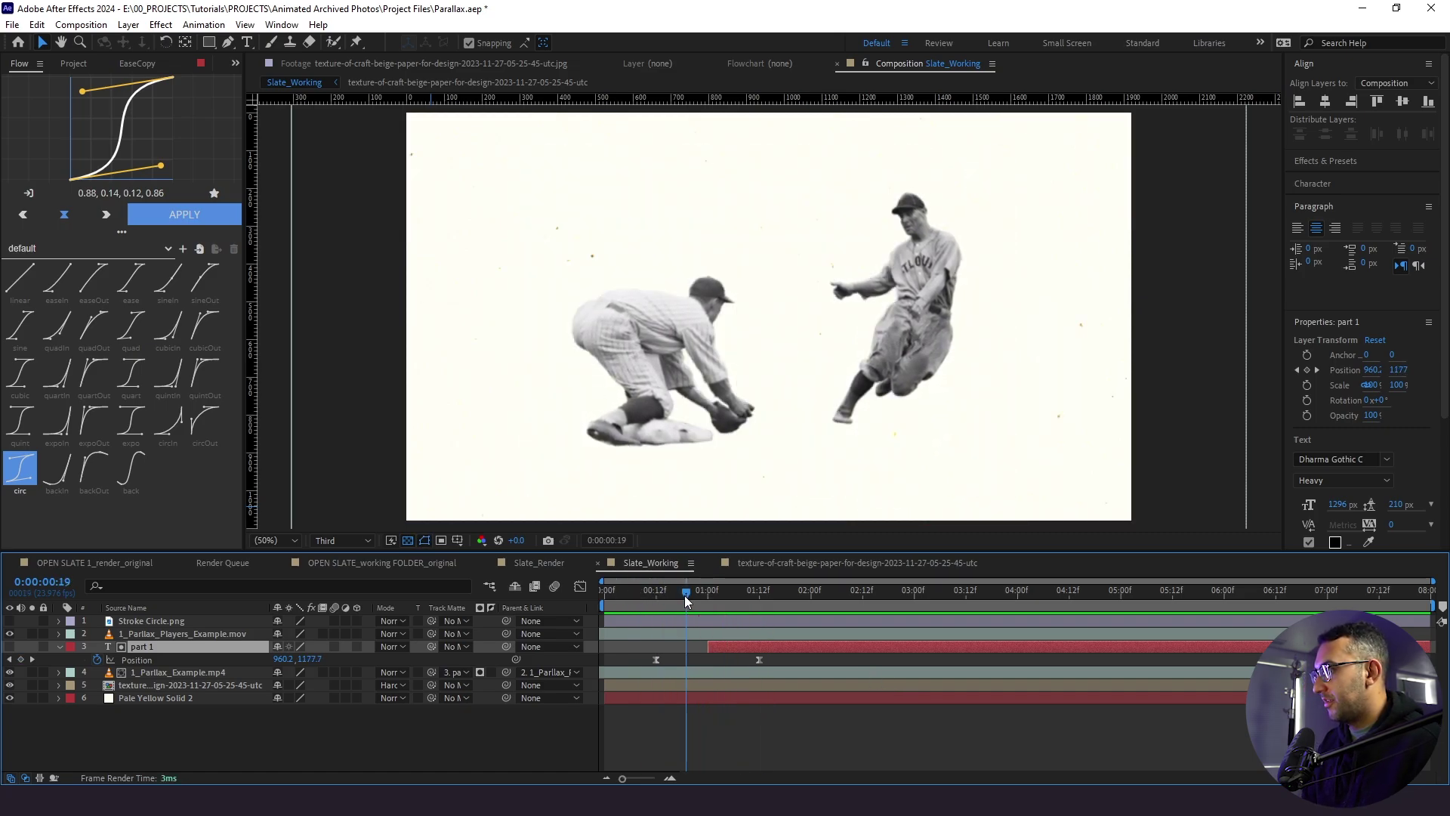
Apply Posterize Time at 6 fps to the PART 1 text and preview the stepped motion
{"action": "left_click_drag", "start_coordinate": [684, 595], "coordinate": [741, 595]}
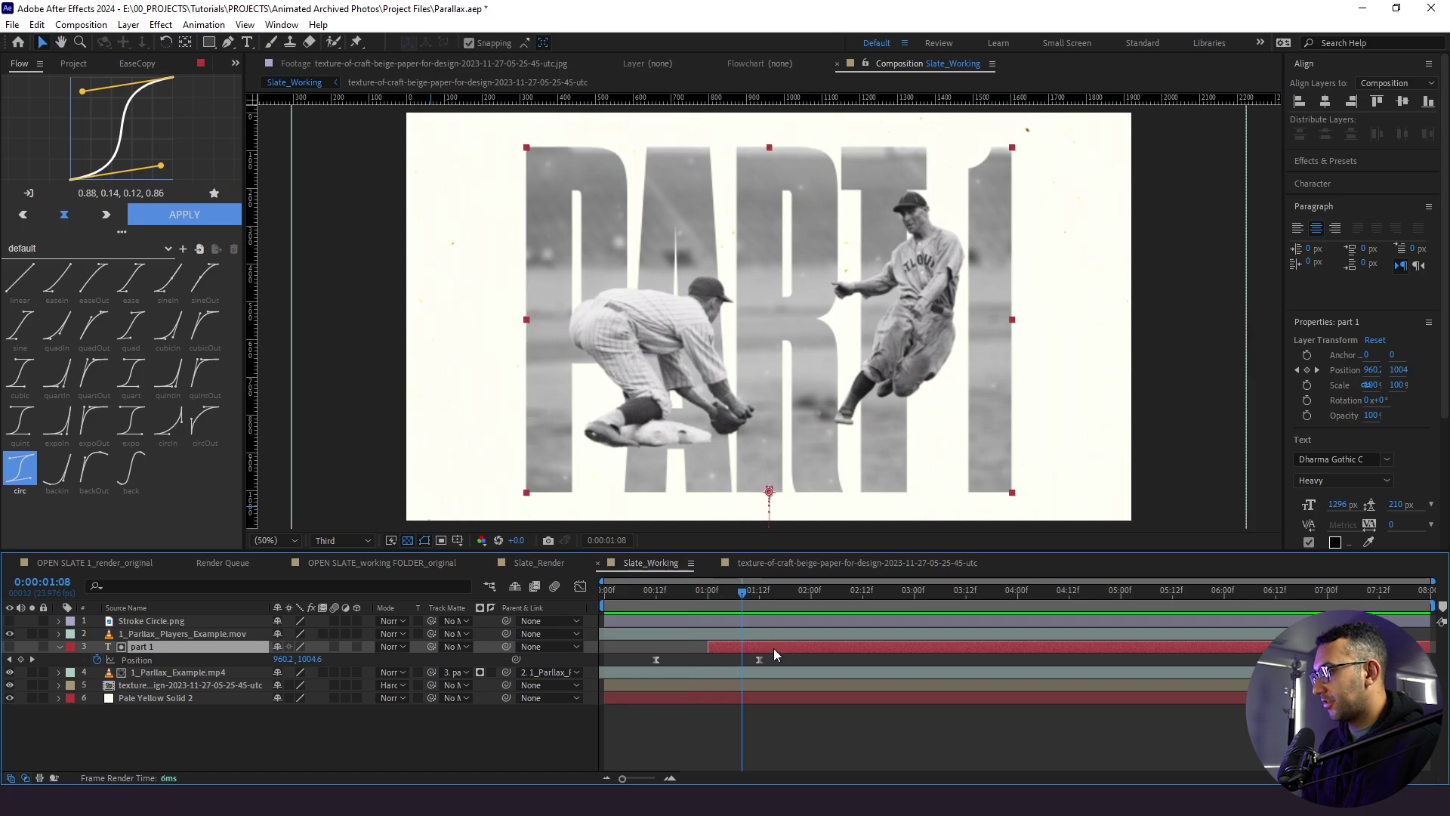
{"action": "key", "text": "ctrl+space"}
{"action": "type", "text": "posterize"}
{"action": "key", "text": "Down"}
{"action": "key", "text": "Return"}
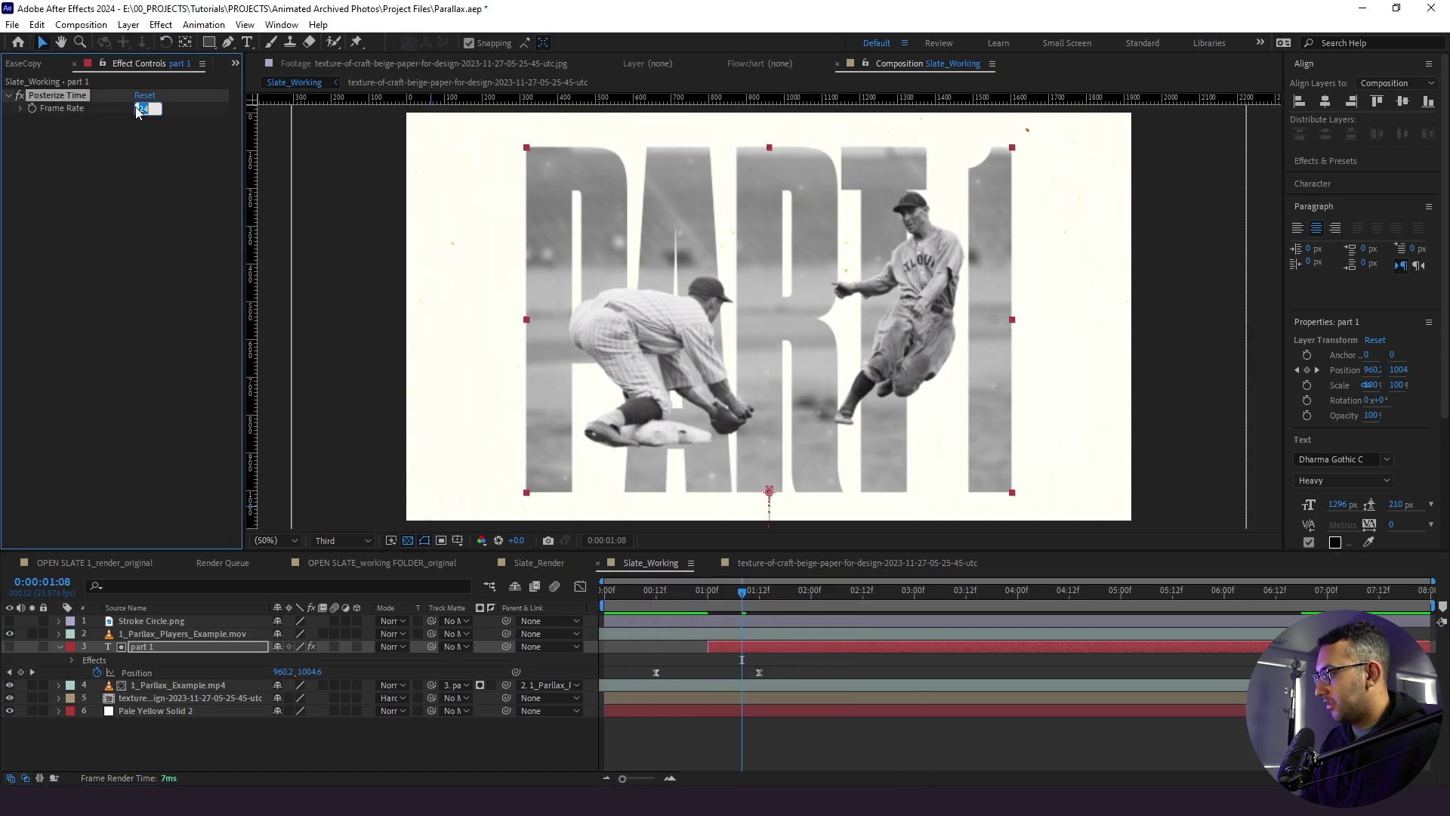
{"action": "type", "text": "6"}
{"action": "key", "text": "Return"}
{"action": "left_click", "coordinate": [683, 601]}
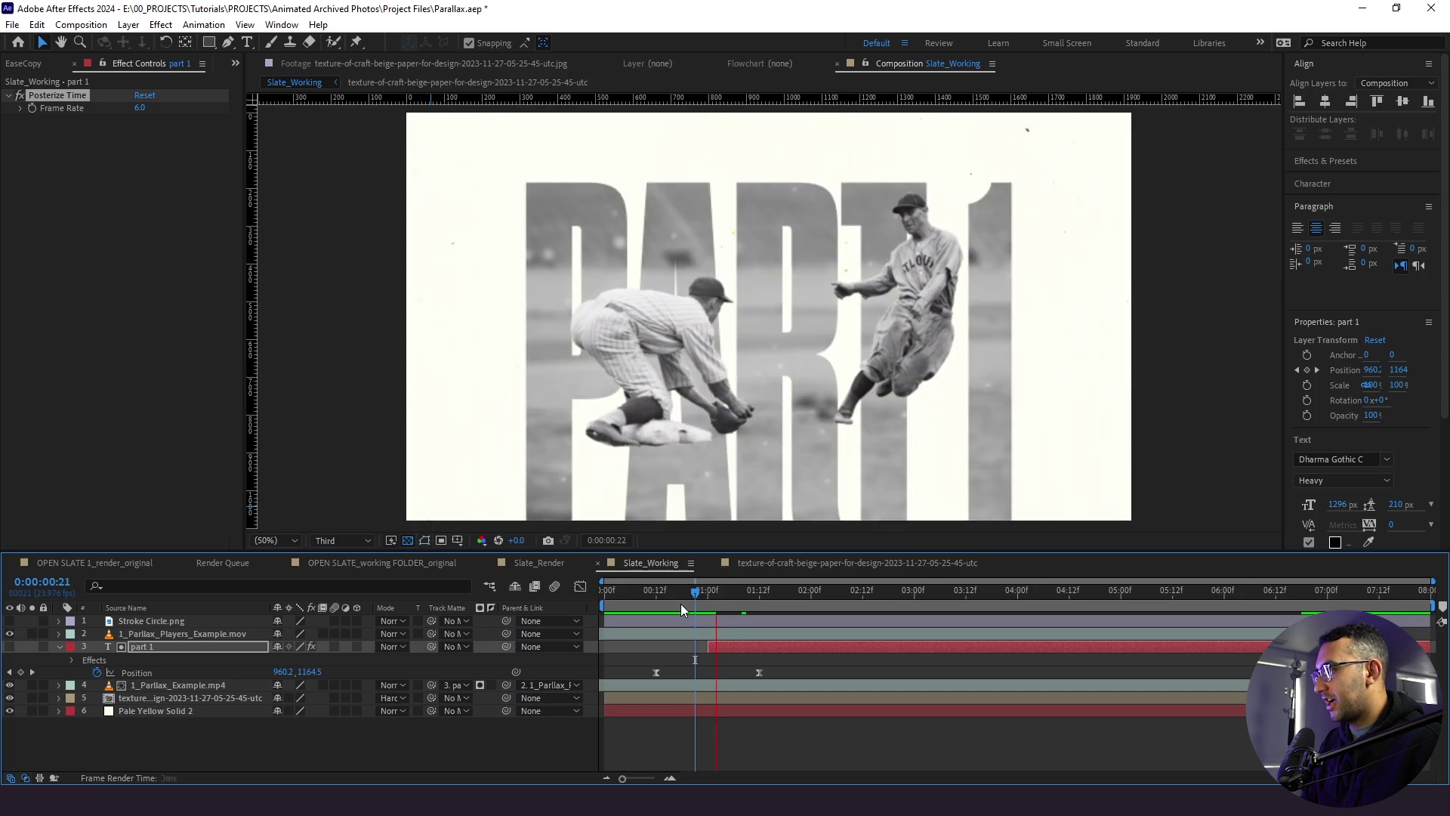
{"action": "left_click_drag", "start_coordinate": [681, 604], "coordinate": [681, 596]}
Set Position keyframes on the players clip at 00:18 and 01:18
{"action": "key", "text": "j"}
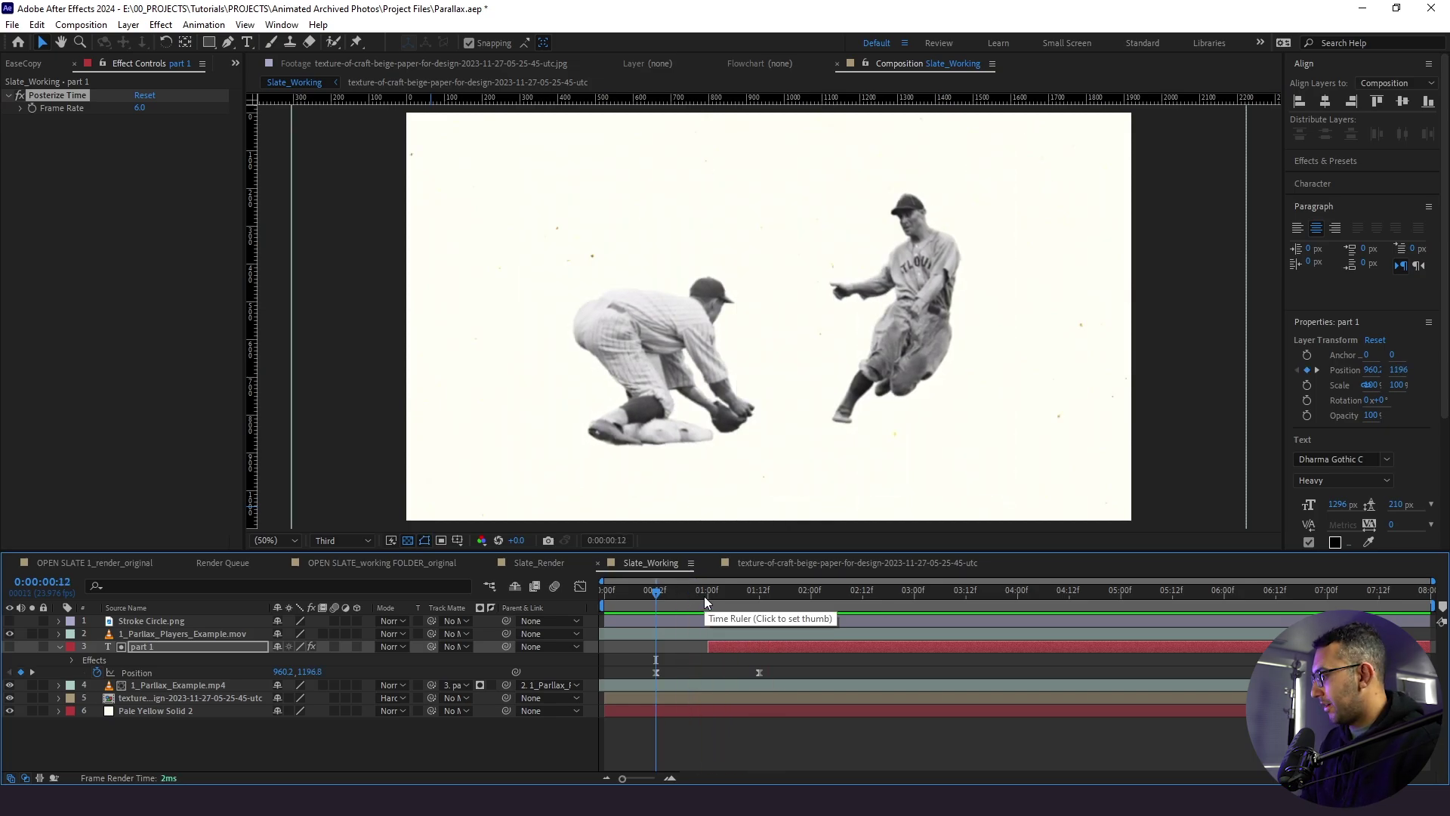
{"action": "key", "text": "Page_Down"}
{"action": "key", "text": "Page_Down"}
{"action": "key", "text": "Page_Down"}
{"action": "key", "text": "Page_Down"}
{"action": "key", "text": "Page_Down"}
{"action": "key", "text": "Page_Down"}
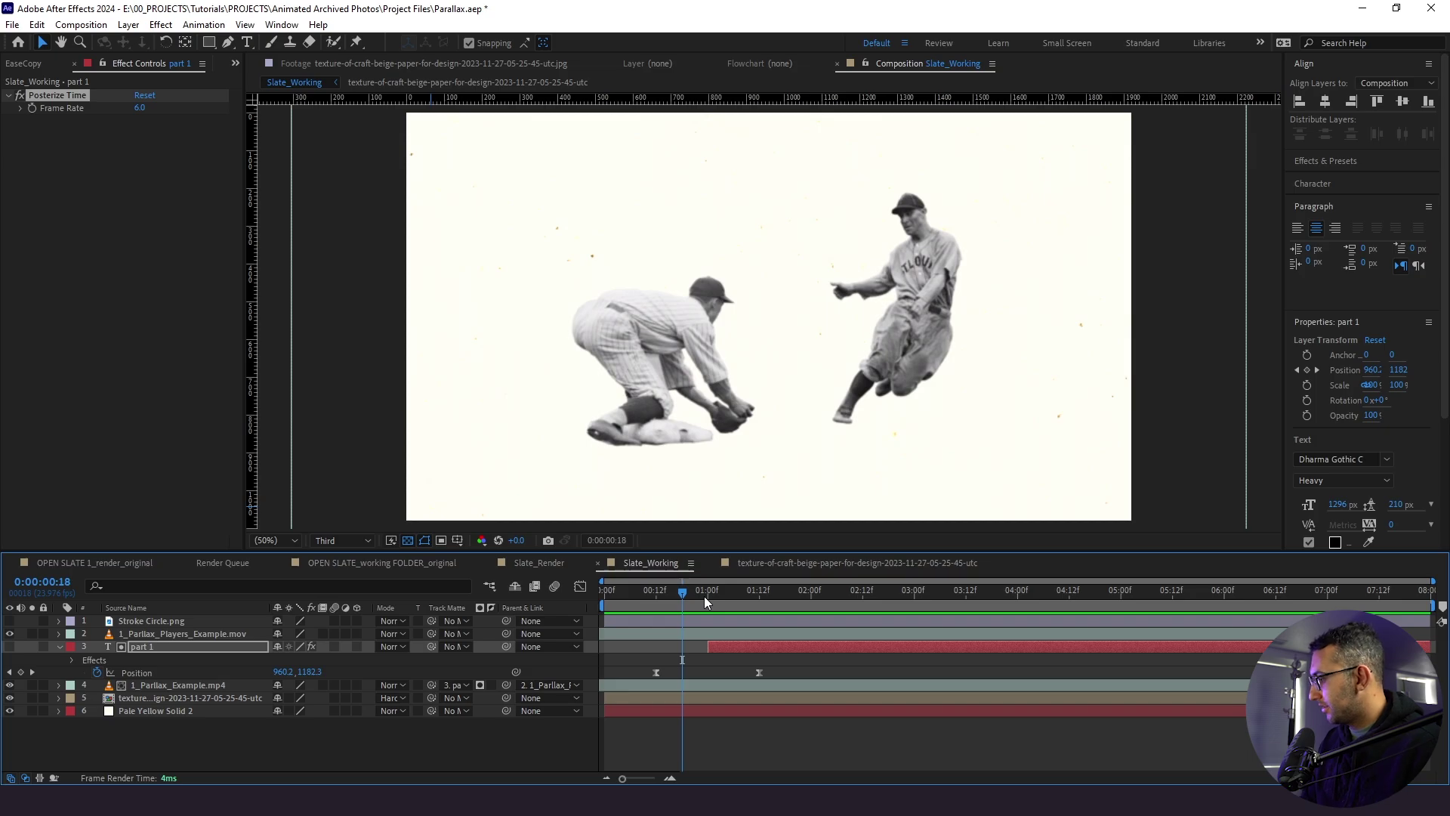
{"action": "left_click", "coordinate": [170, 637]}
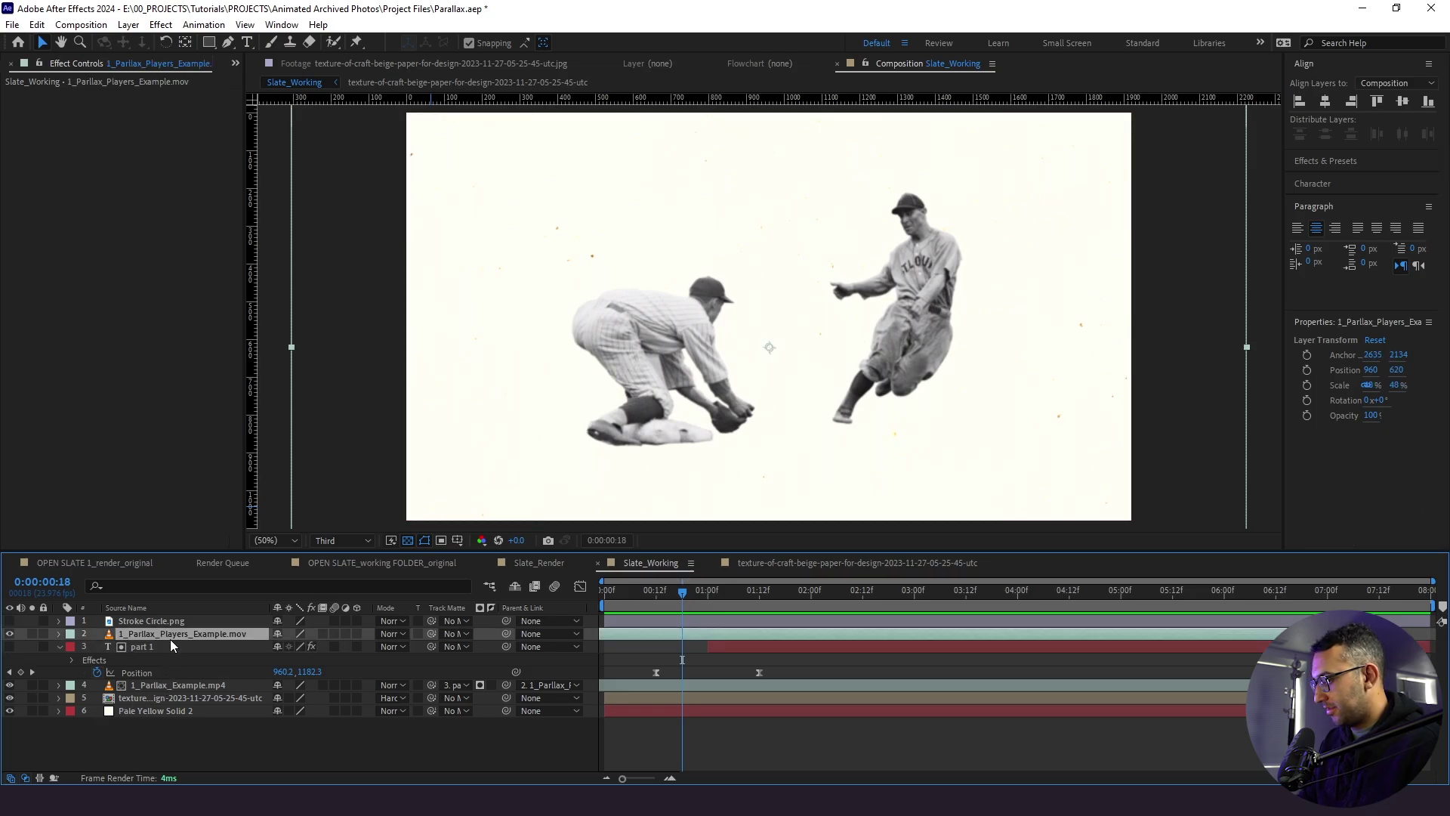
{"action": "key", "text": "p"}
{"action": "left_click", "coordinate": [97, 647]}
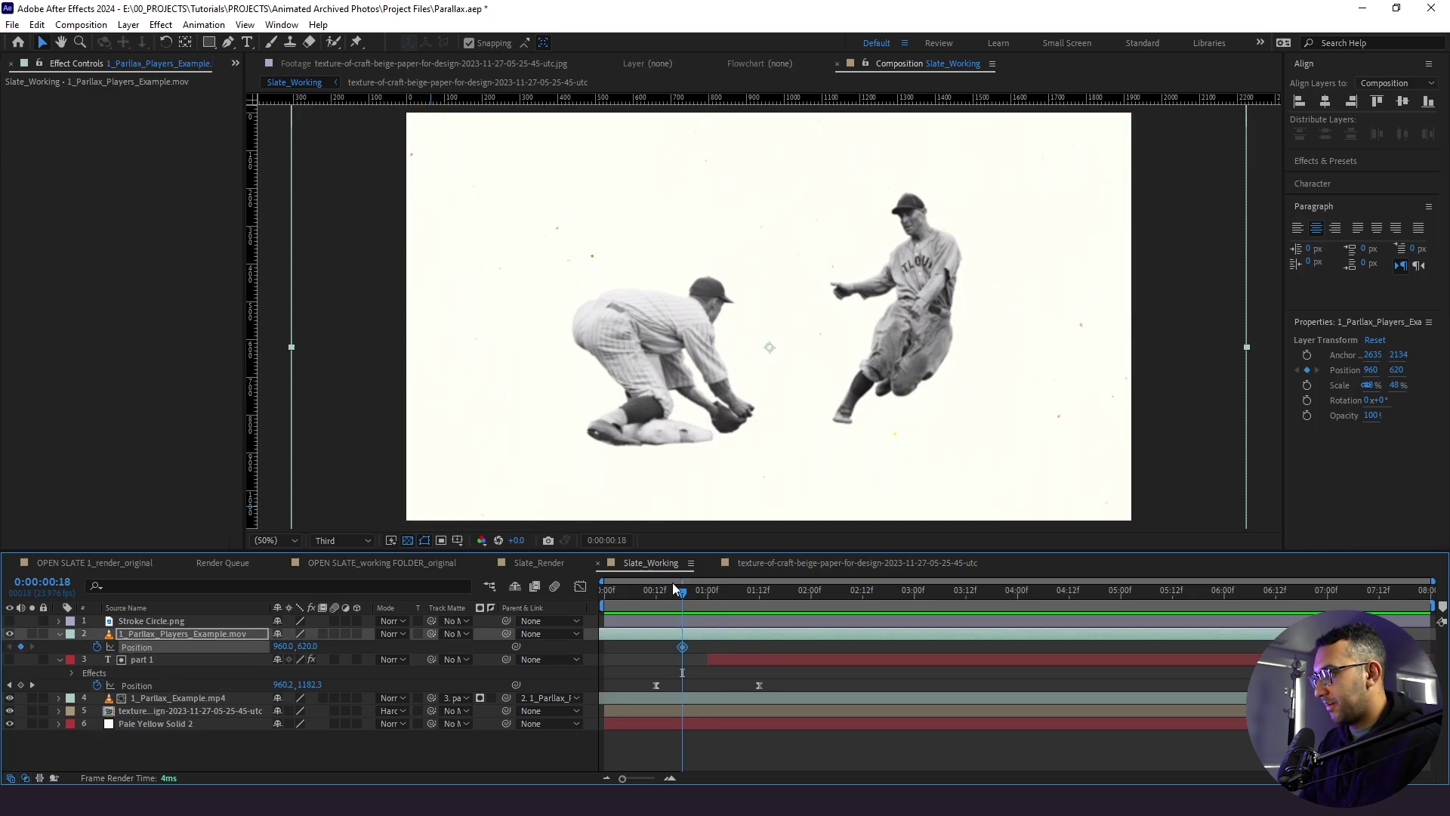
{"action": "left_click_drag", "start_coordinate": [677, 583], "coordinate": [785, 605]}
{"action": "left_click", "coordinate": [21, 647]}
Lower the players' first keyframe to 960,740 and ease both keyframes with Flow
{"action": "left_click", "coordinate": [10, 647]}
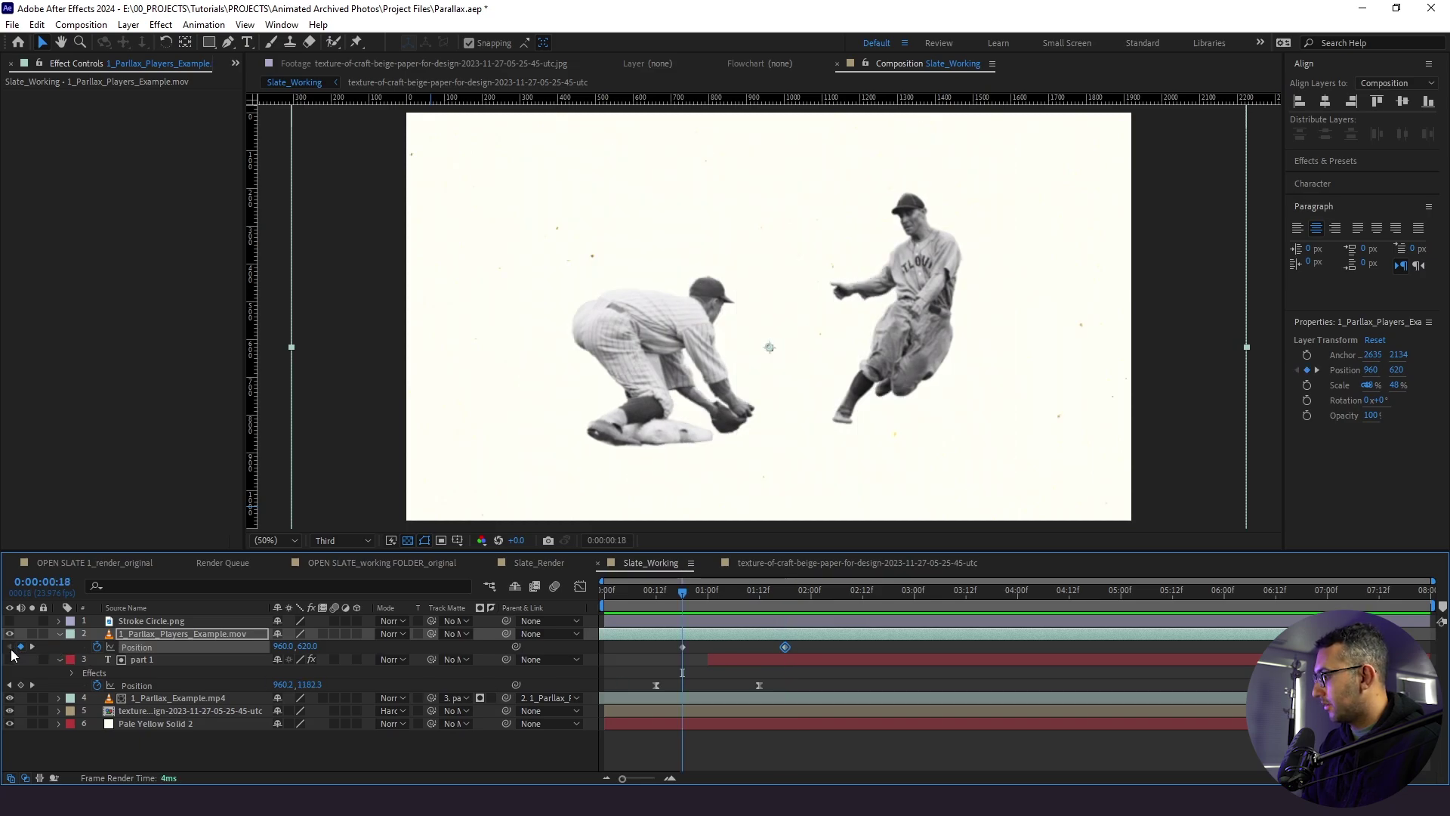
{"action": "left_click", "coordinate": [172, 638]}
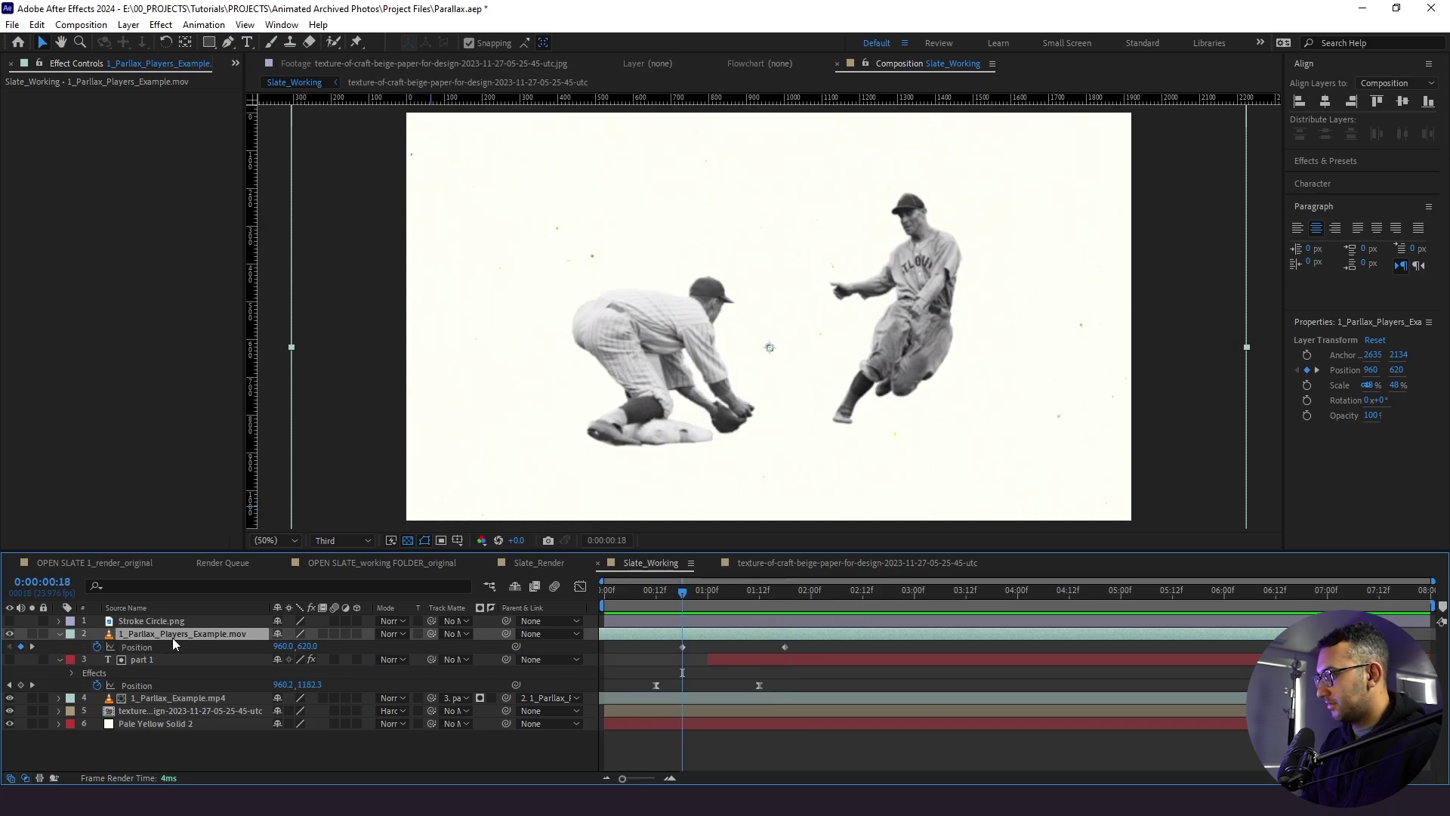
{"action": "key", "text": "shift+Down"}
{"action": "key", "text": "shift+Down"}
{"action": "key", "text": "shift+Down"}
{"action": "key", "text": "shift+Down"}
{"action": "key", "text": "shift+Down"}
{"action": "key", "text": "shift+Down"}
{"action": "key", "text": "shift+Down"}
{"action": "key", "text": "shift+Down"}
{"action": "key", "text": "shift+Down"}
{"action": "key", "text": "shift+Down"}
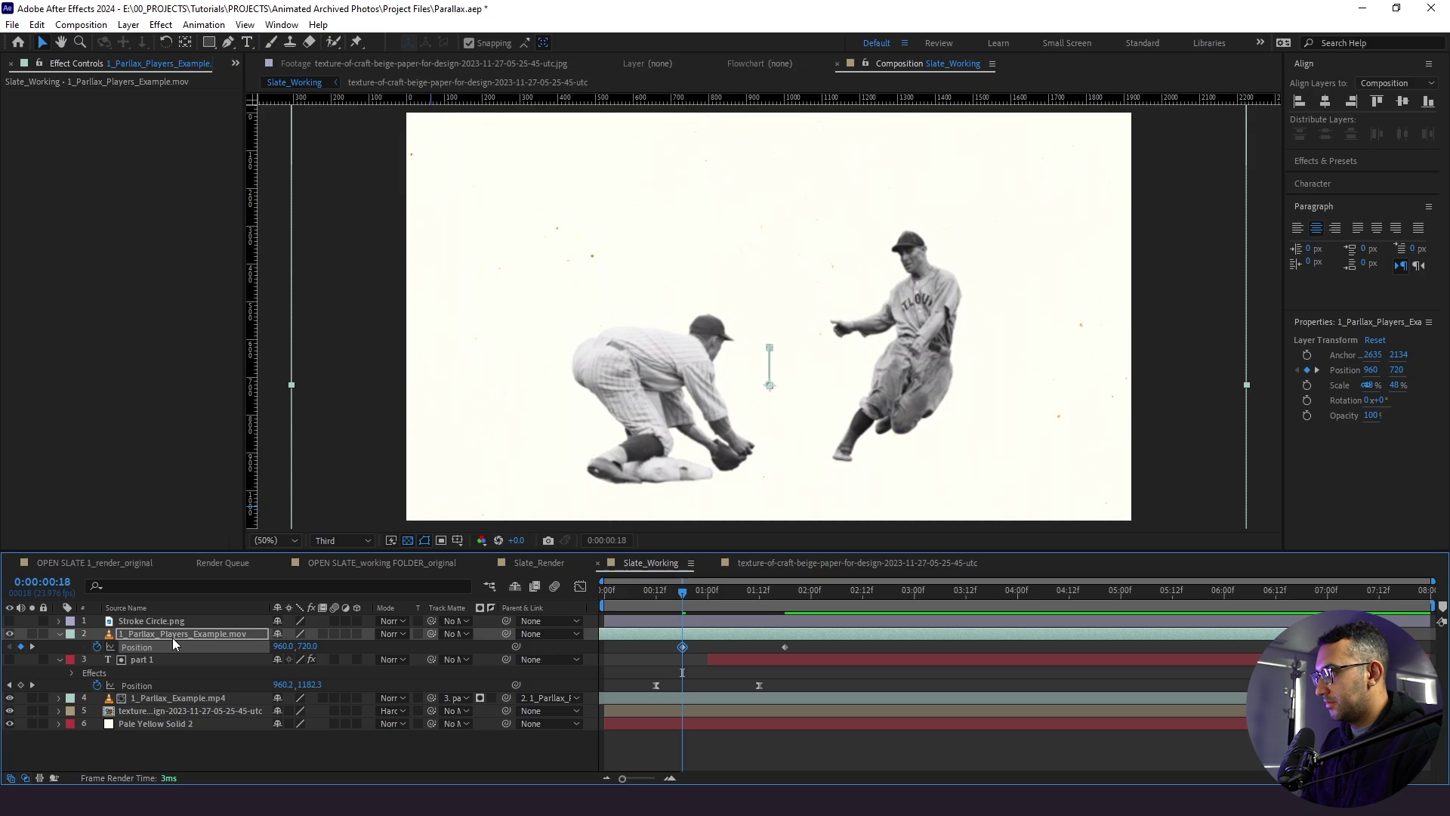
{"action": "key", "text": "shift+Down"}
{"action": "key", "text": "shift+Down"}
{"action": "left_click", "coordinate": [159, 646]}
{"action": "left_click", "coordinate": [237, 65]}
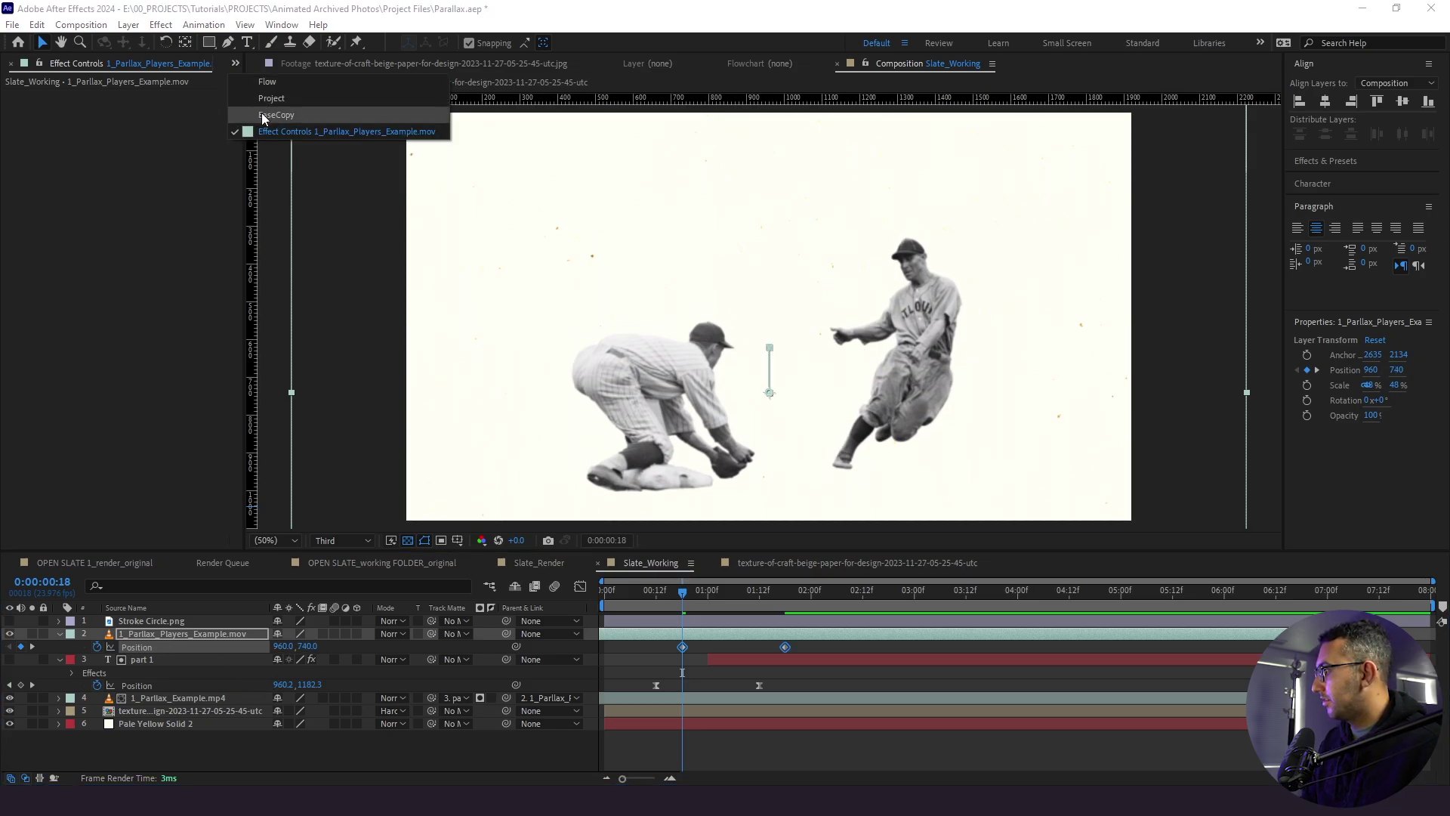
{"action": "left_click", "coordinate": [261, 84]}
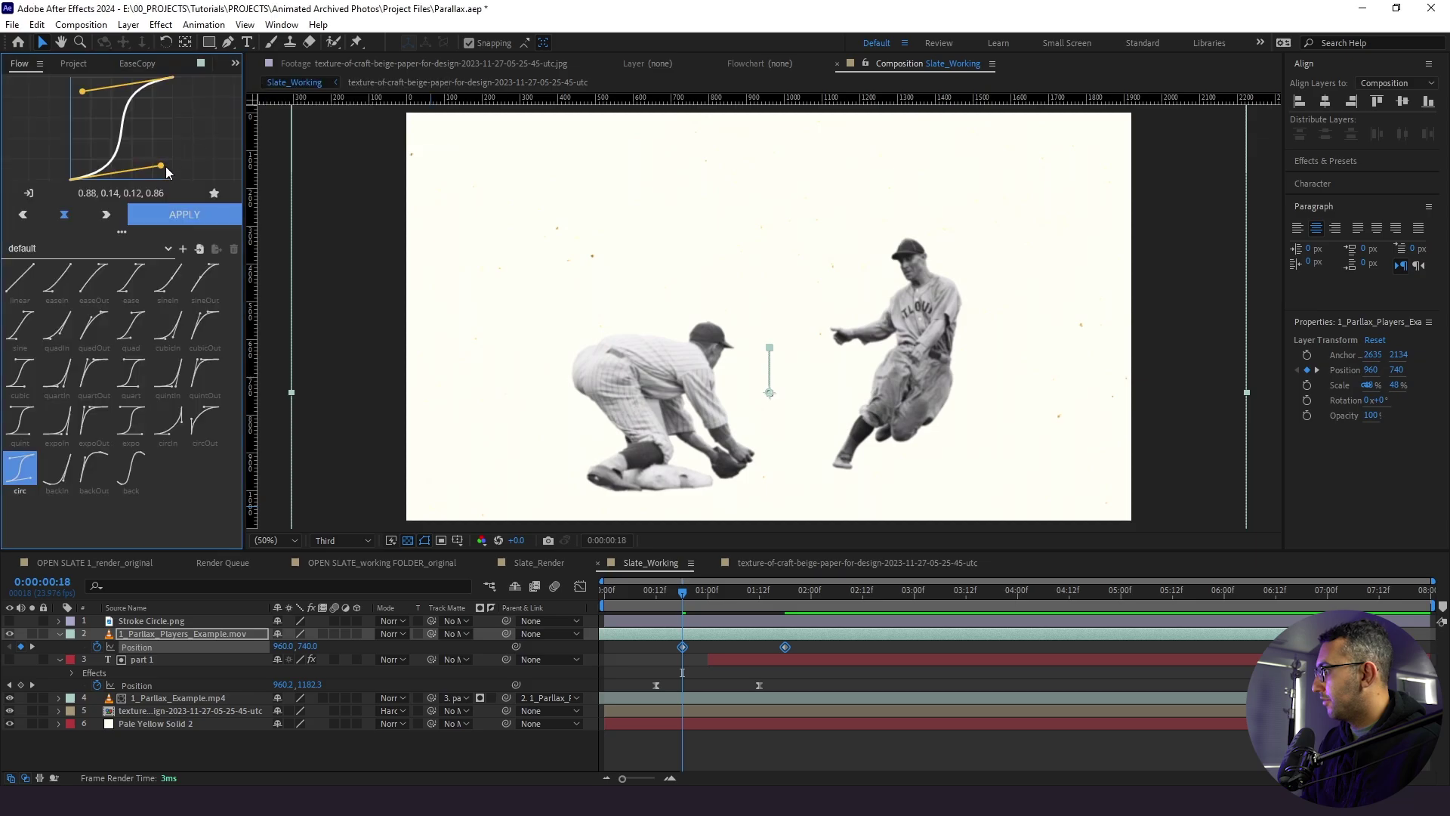
{"action": "left_click", "coordinate": [193, 221]}
Preview the players rising, then trim the players layer's in-point at 01:06
{"action": "left_click_drag", "start_coordinate": [647, 591], "coordinate": [627, 603]}
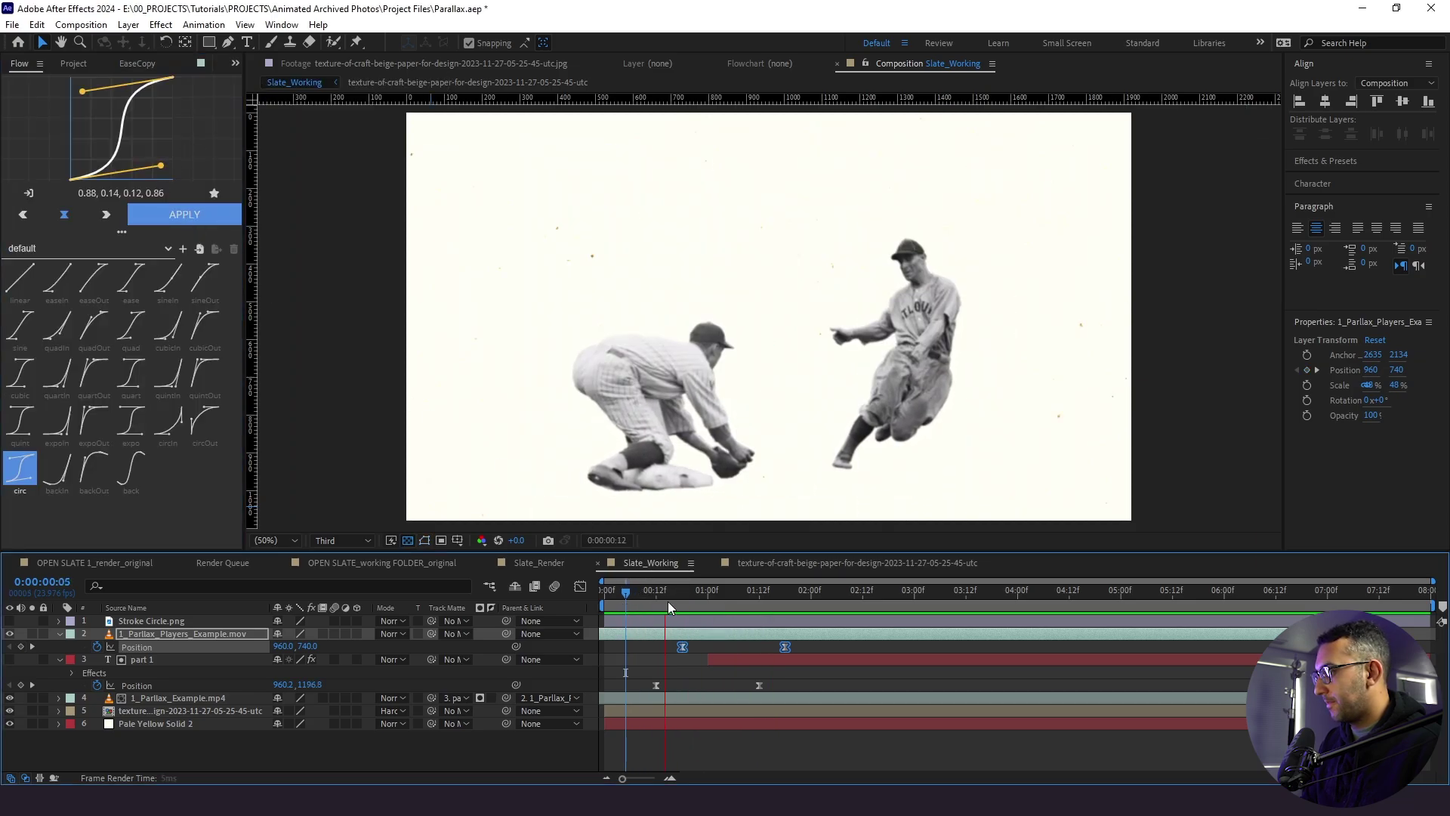
{"action": "left_click", "coordinate": [683, 602]}
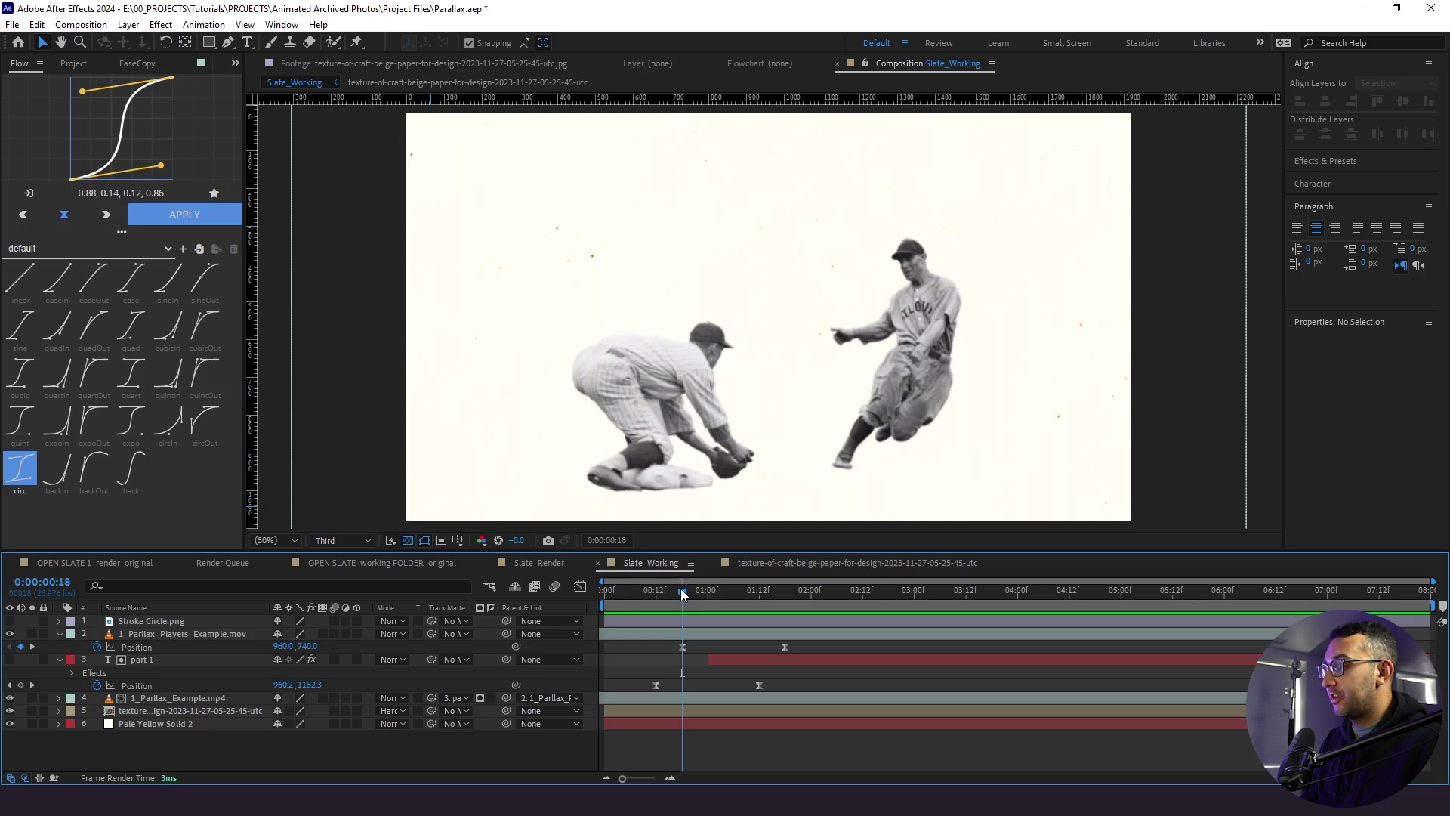
{"action": "left_click_drag", "start_coordinate": [682, 587], "coordinate": [705, 604]}
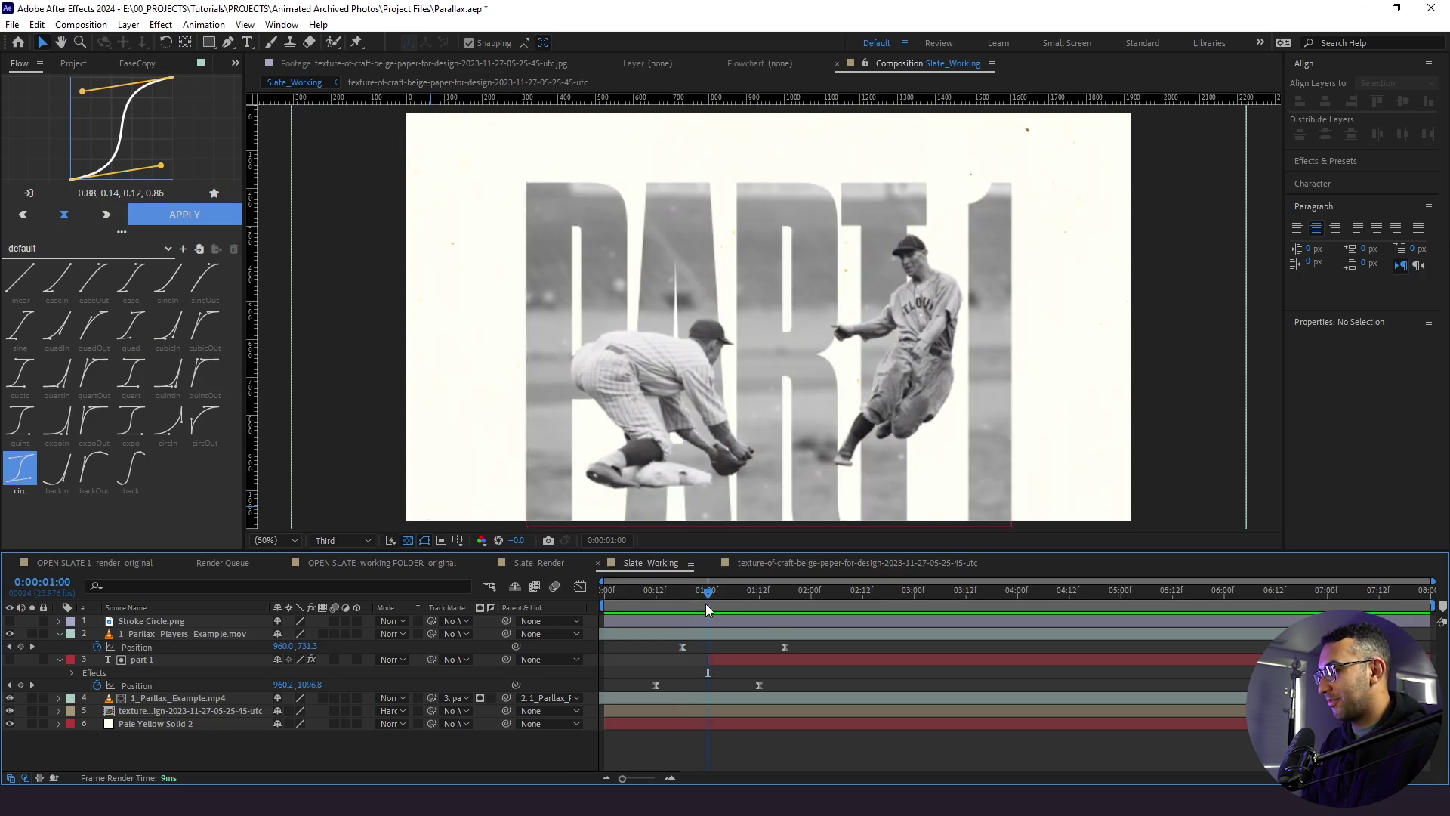
{"action": "key", "text": "space"}
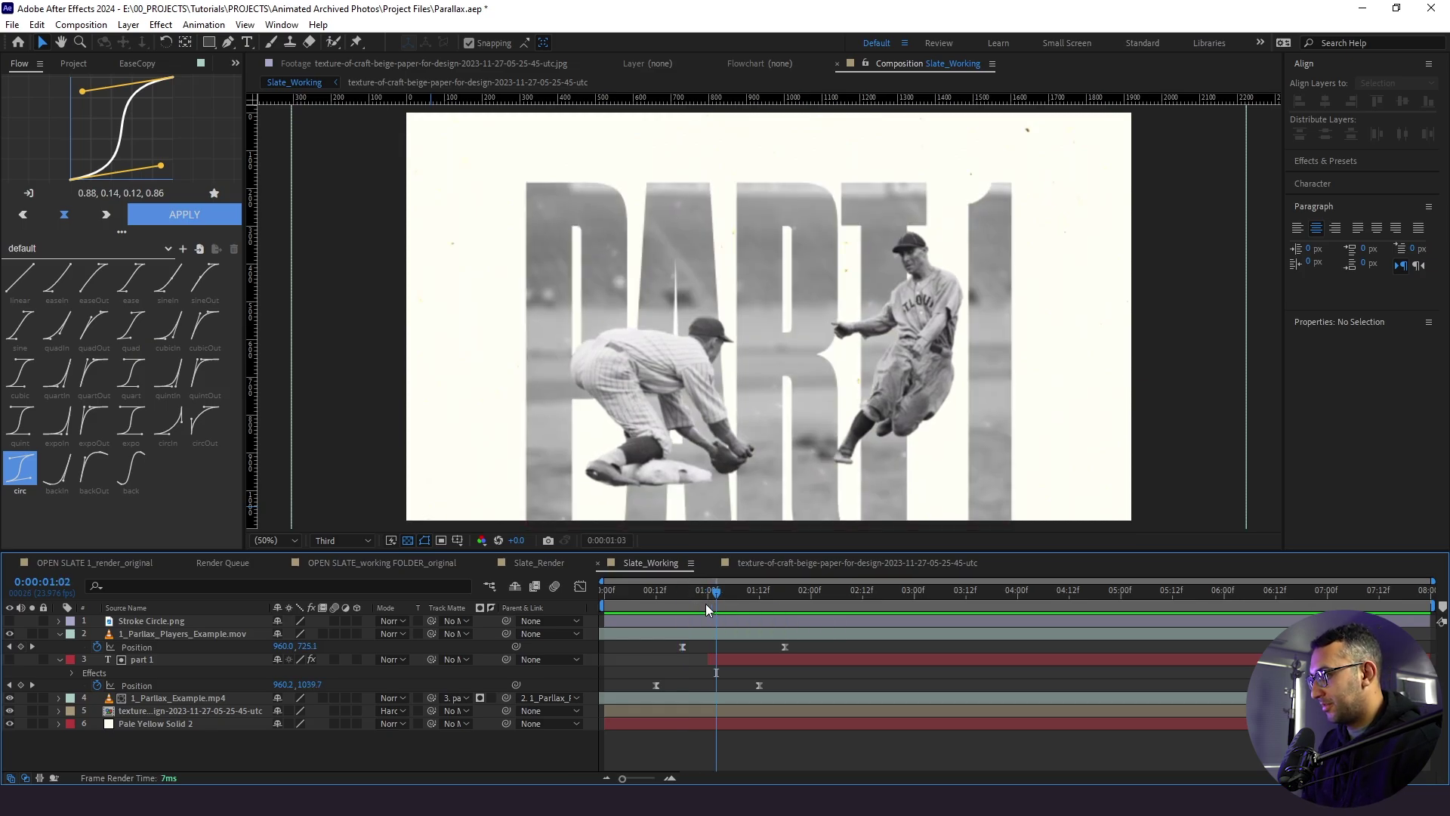
{"action": "left_click", "coordinate": [742, 637]}
{"action": "key", "text": "alt+bracketleft"}
Trim 1_Parlax_Example.mp4 with the players clip at 01:06 and play back from the start
{"action": "left_click", "coordinate": [727, 692]}
{"action": "key", "text": "alt+bracketleft"}
{"action": "key", "text": "Home"}
{"action": "key", "text": "space"}
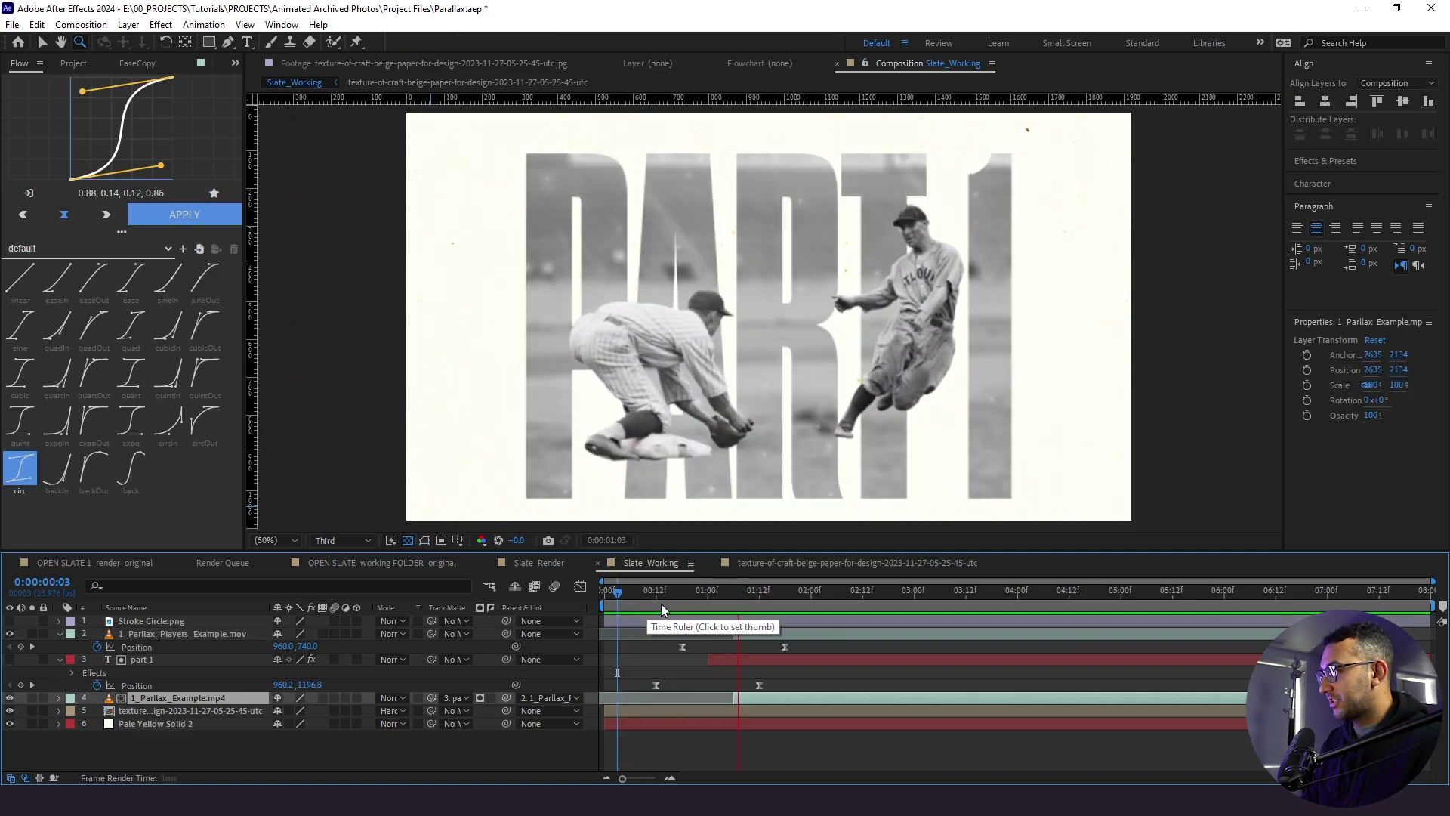
{"action": "key", "text": "i"}
Extend both layers to start around one second and split them at 01:06
{"action": "left_click", "coordinate": [748, 634], "text": "ctrl"}
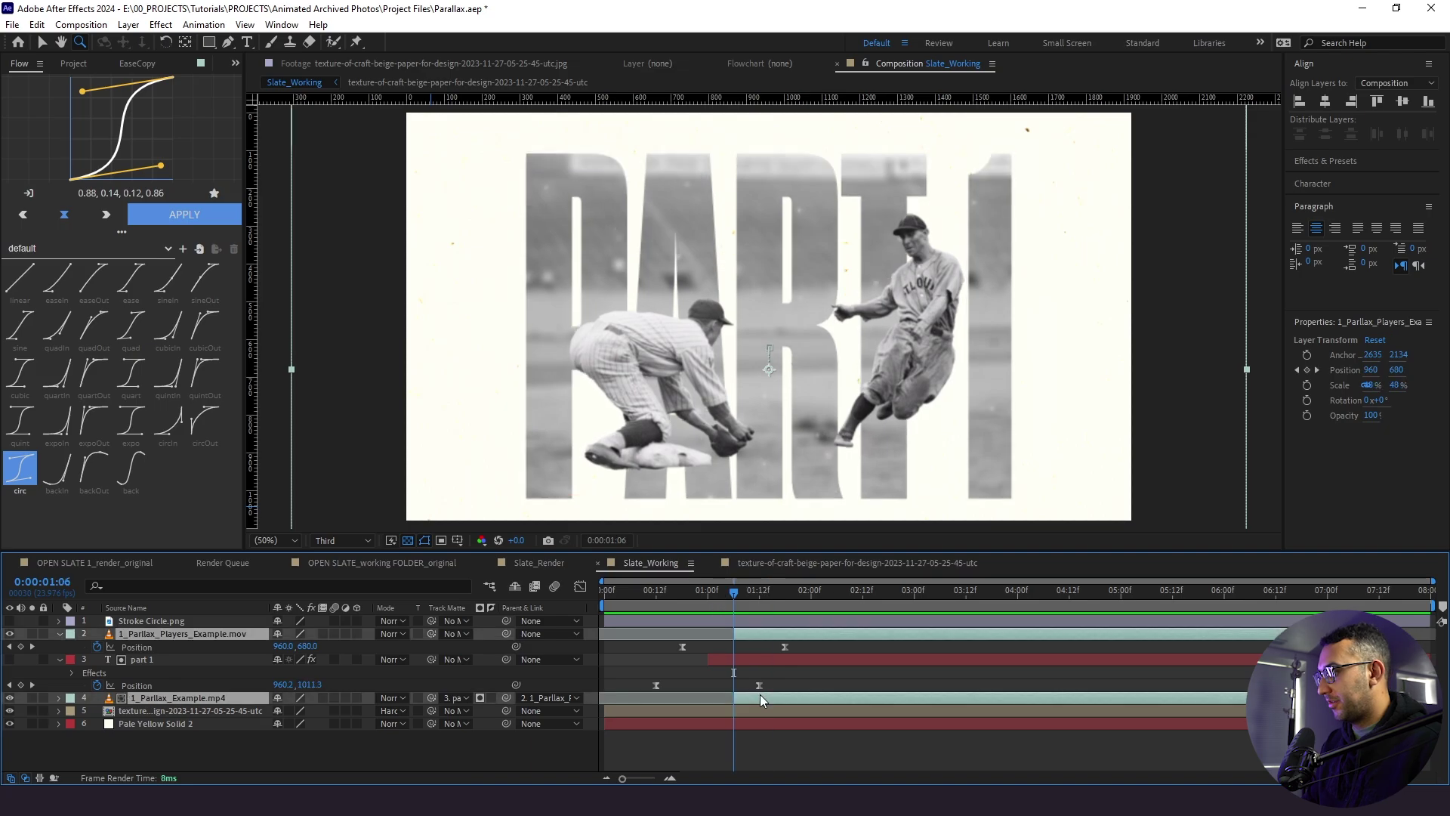
{"action": "left_click_drag", "start_coordinate": [733, 698], "coordinate": [715, 699]}
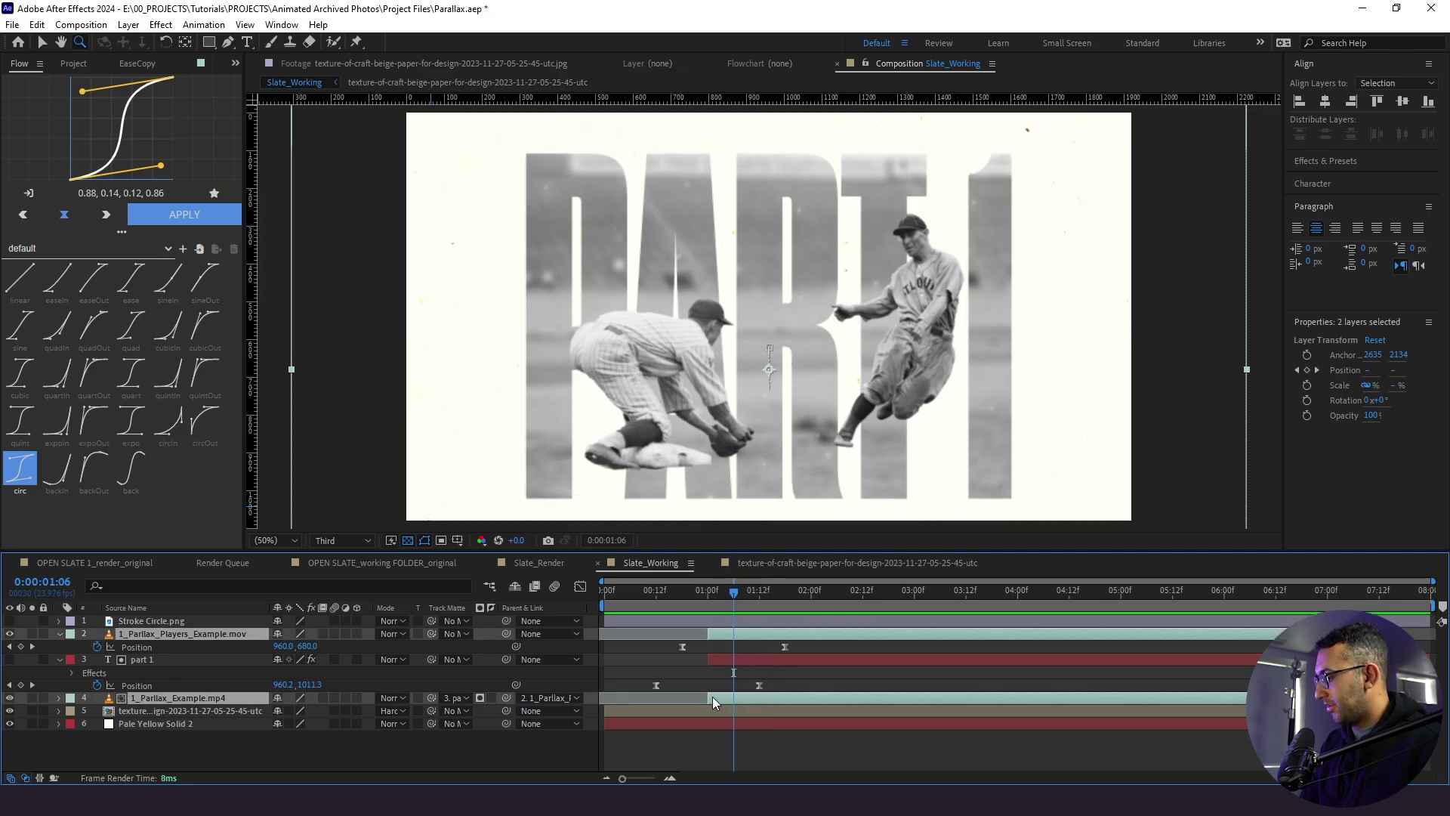
{"action": "key", "text": "ctrl+shift+d"}
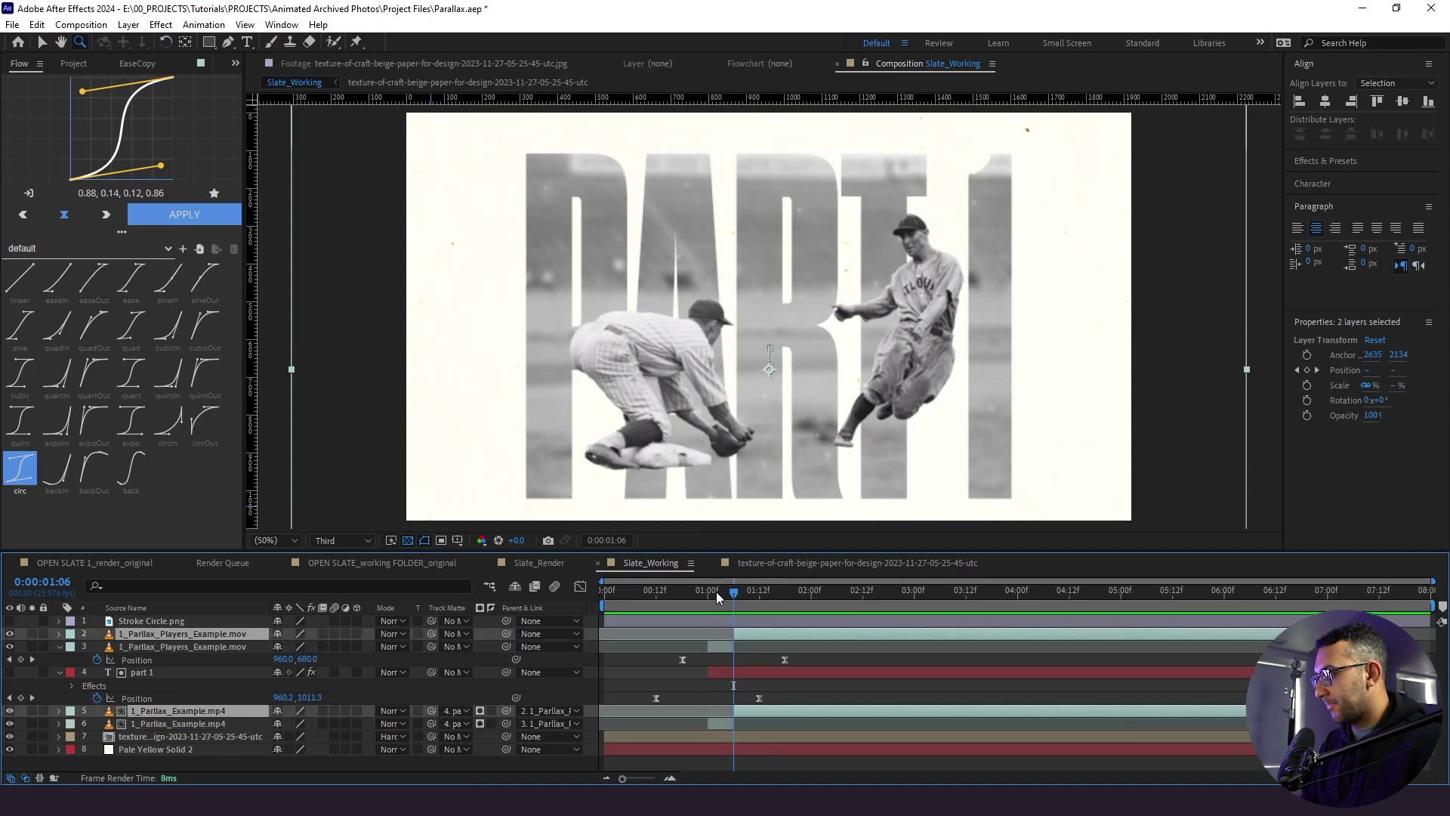
{"action": "left_click", "coordinate": [717, 591]}
{"action": "left_click", "coordinate": [711, 648]}
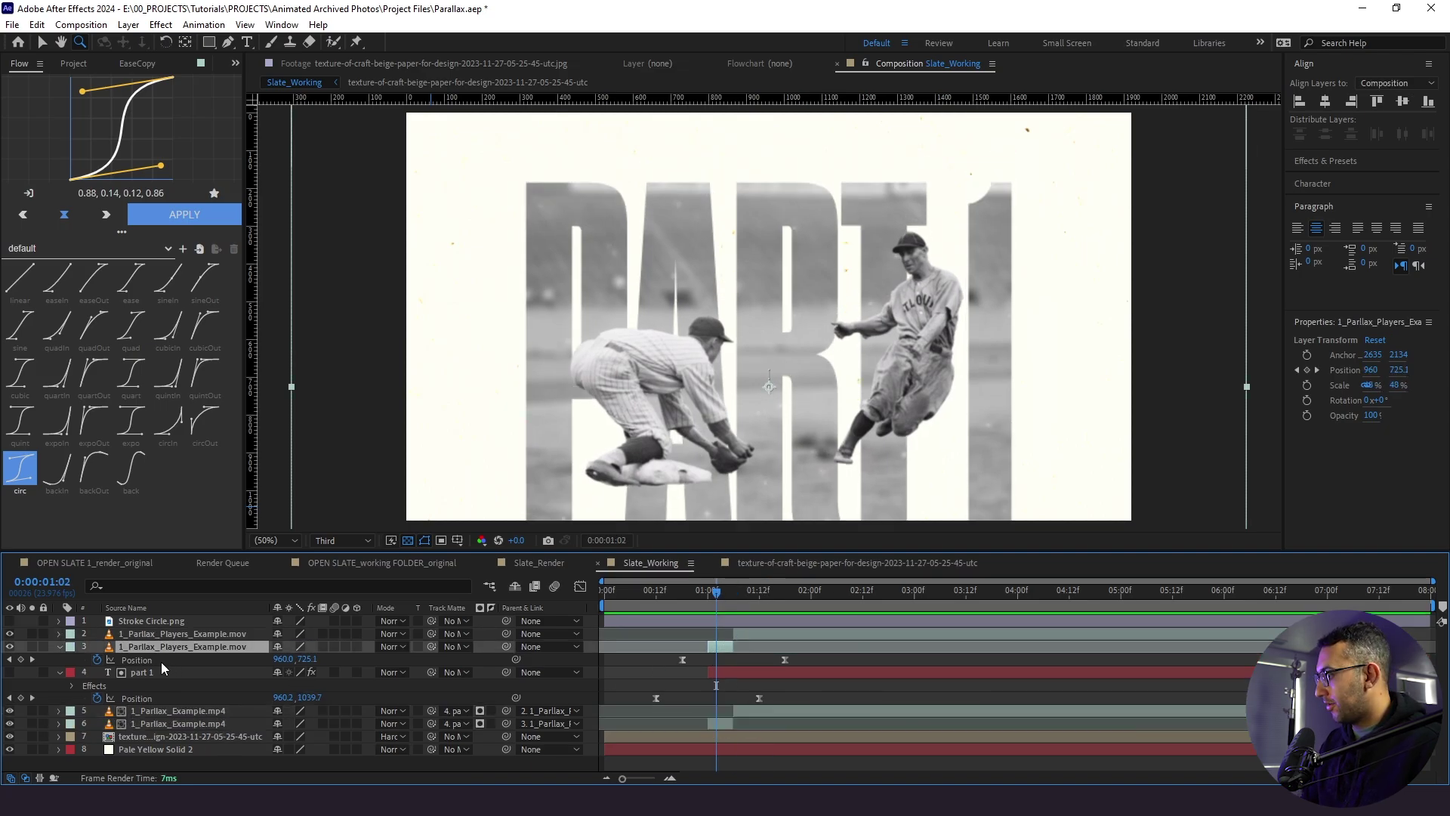
Give the short players clip's Position a posterizeTime(6); wiggle(222,3) expression and scrub to preview
{"action": "left_click", "coordinate": [98, 658], "text": "alt"}
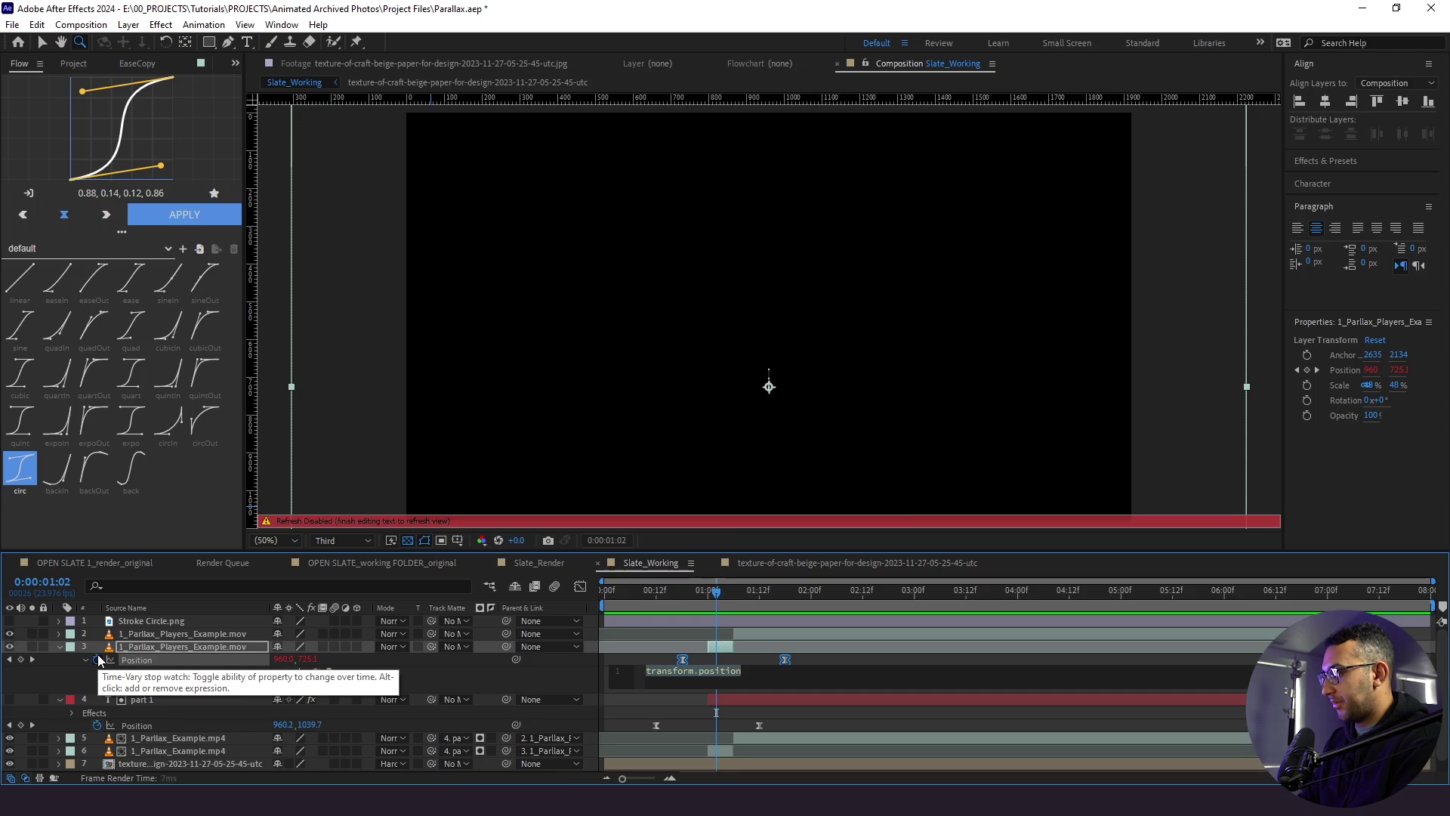
{"action": "type", "text": "posterizeTime()"}
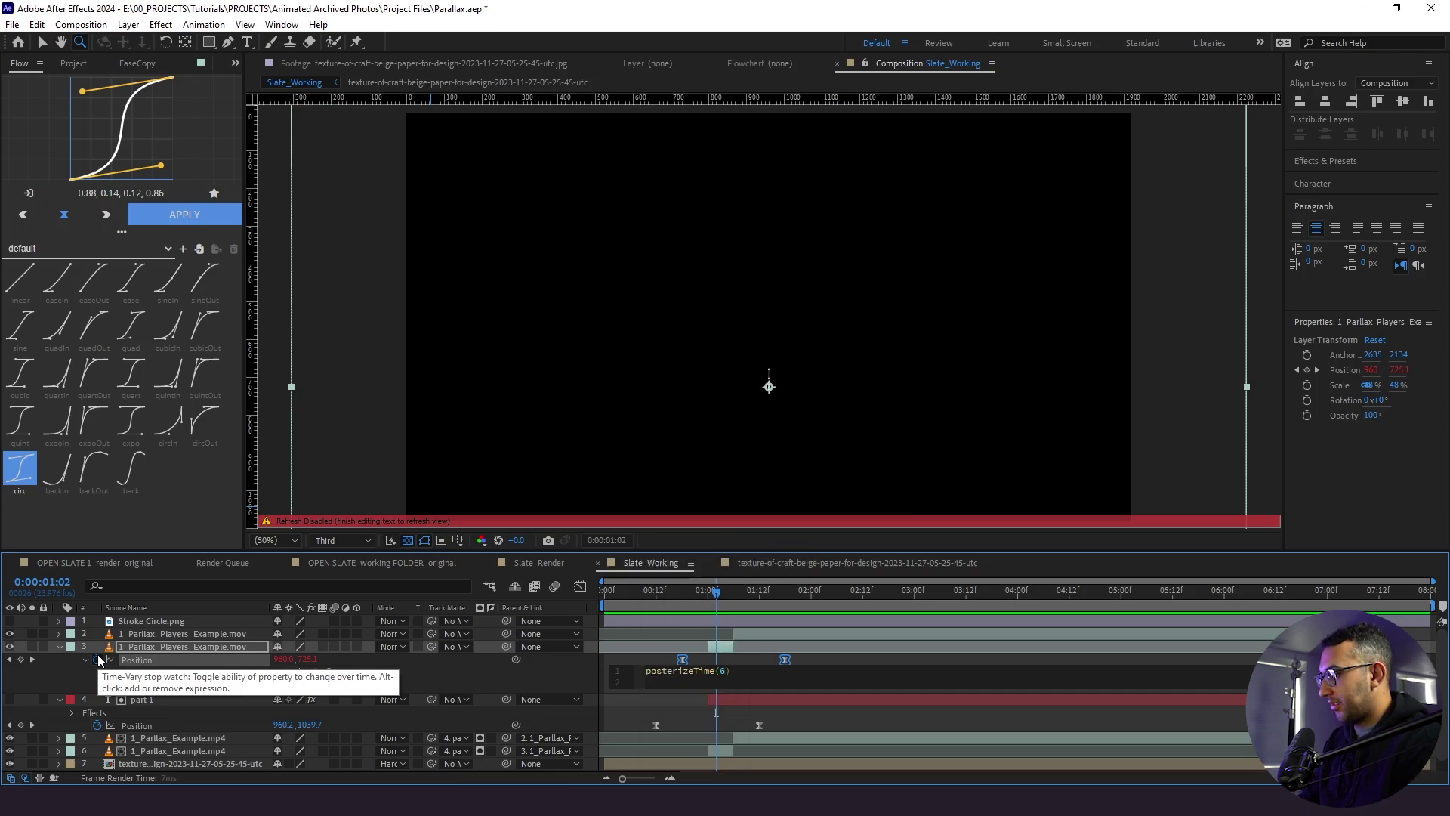
{"action": "type", "text": "wiggle()"}
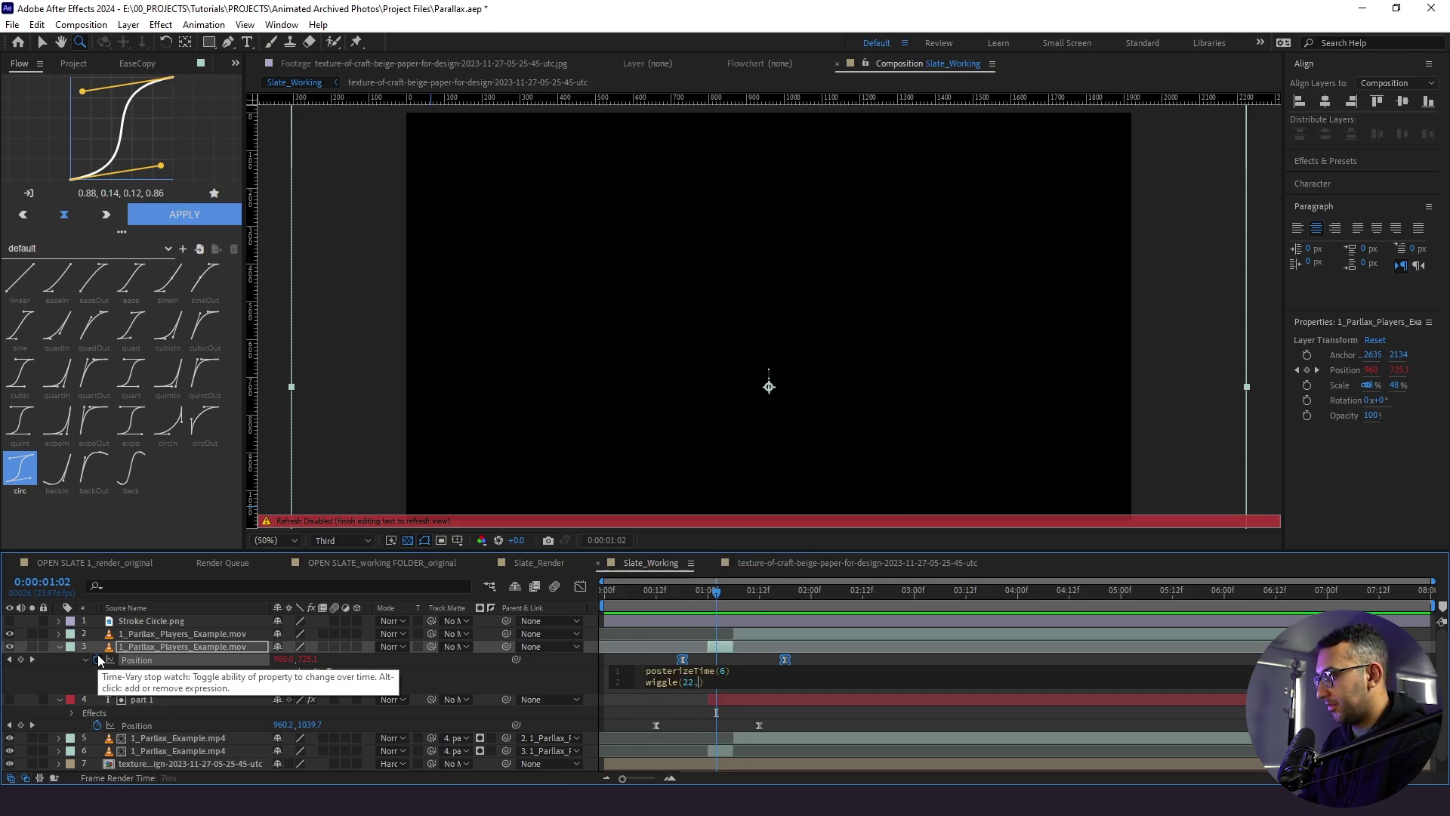
{"action": "type", "text": "222,3"}
{"action": "left_click", "coordinate": [817, 713]}
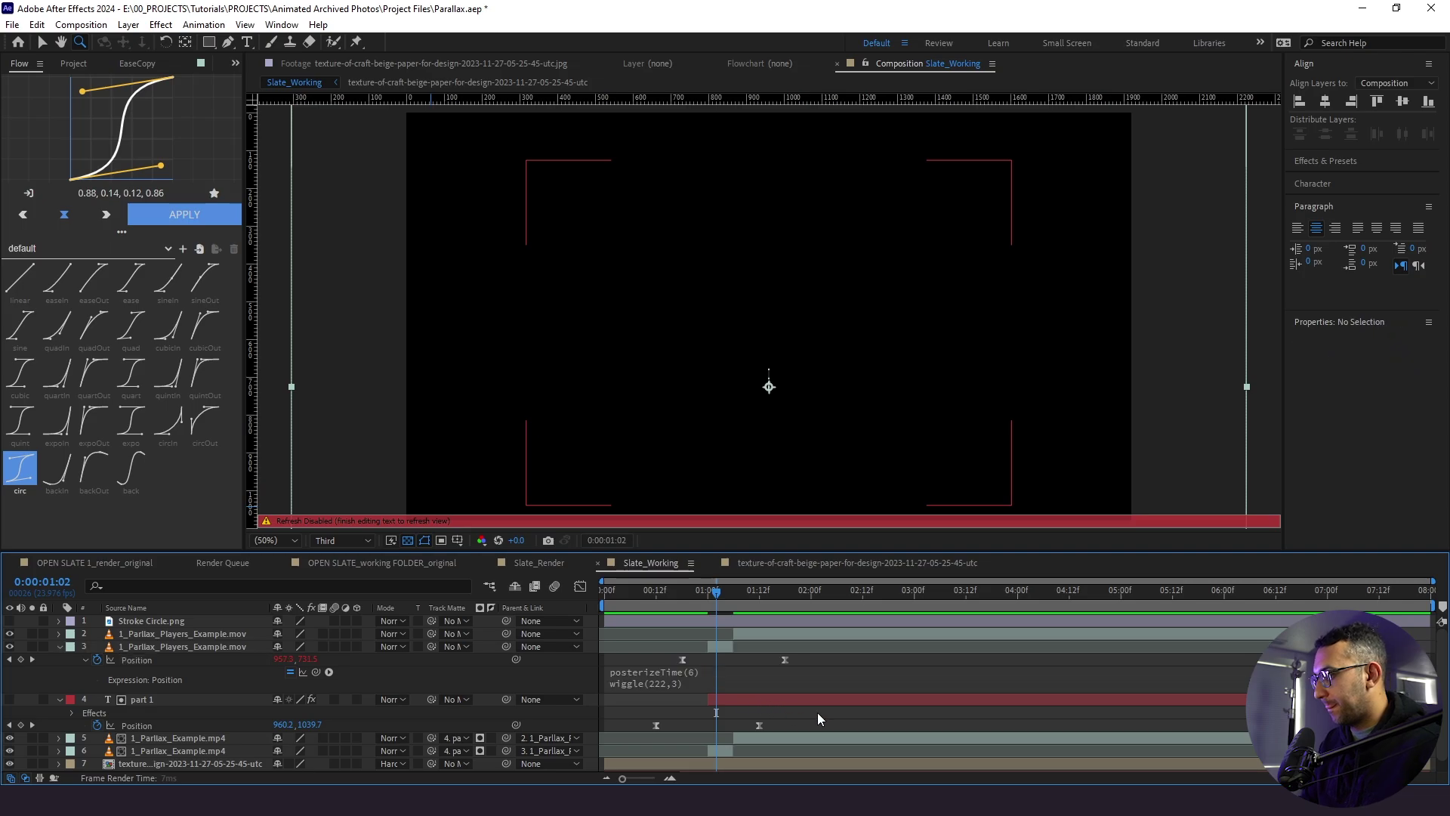
{"action": "key", "text": "space"}
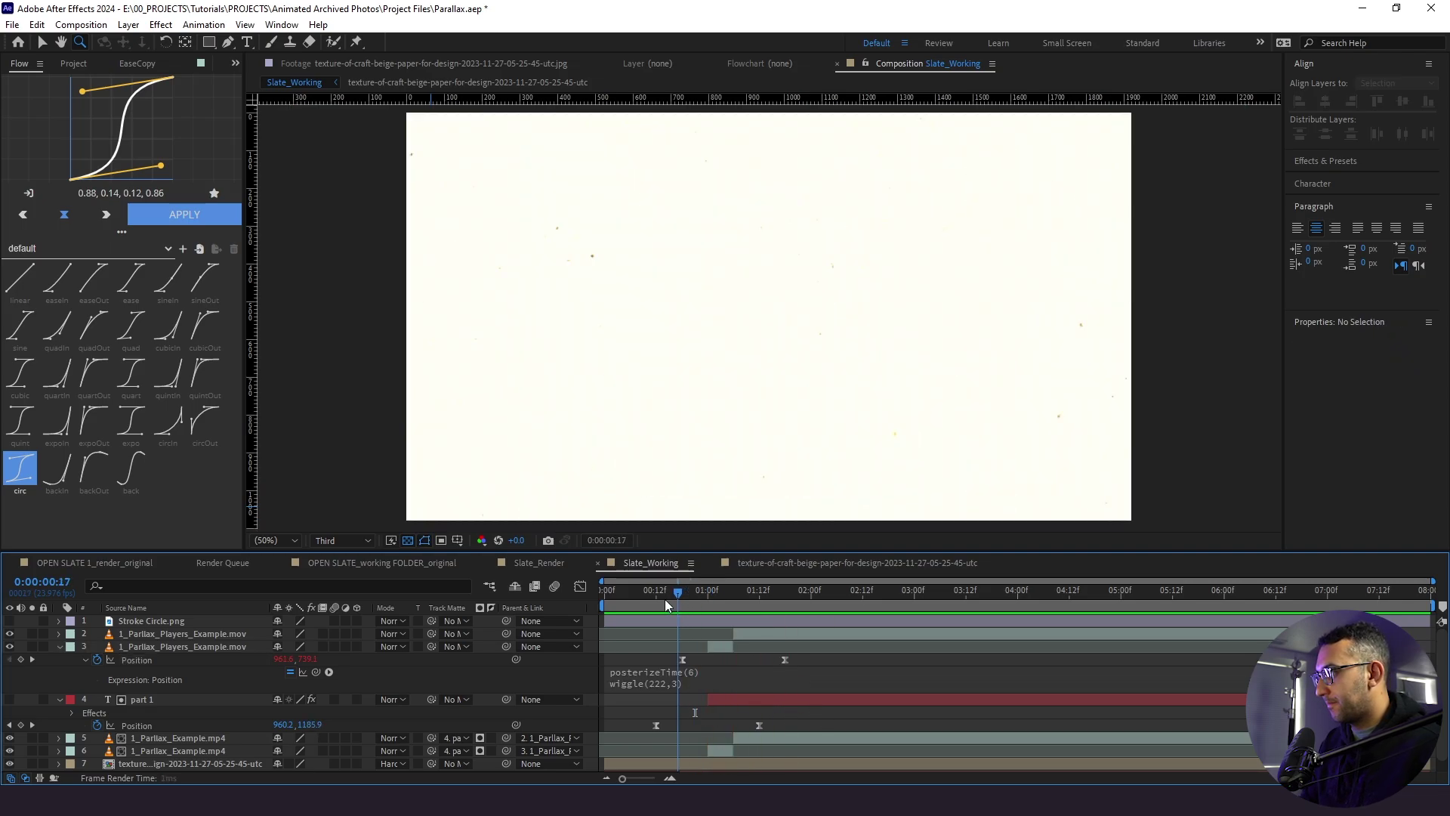
{"action": "left_click_drag", "start_coordinate": [663, 599], "coordinate": [656, 602]}
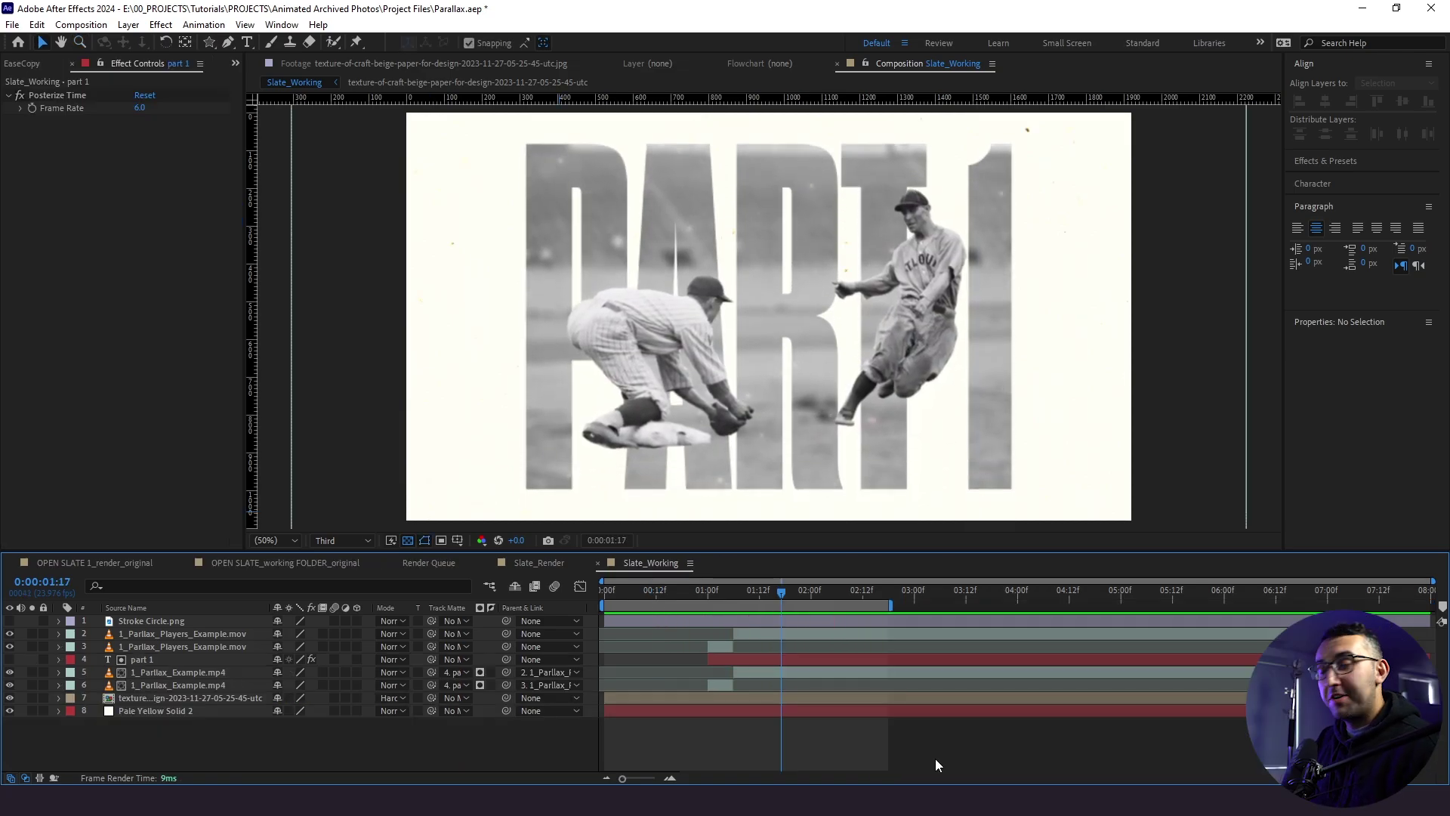
Draw a black star on the slate and set its Points to 3, making a triangle
{"action": "left_click", "coordinate": [210, 43]}
{"action": "left_click_drag", "start_coordinate": [650, 220], "coordinate": [706, 260]}
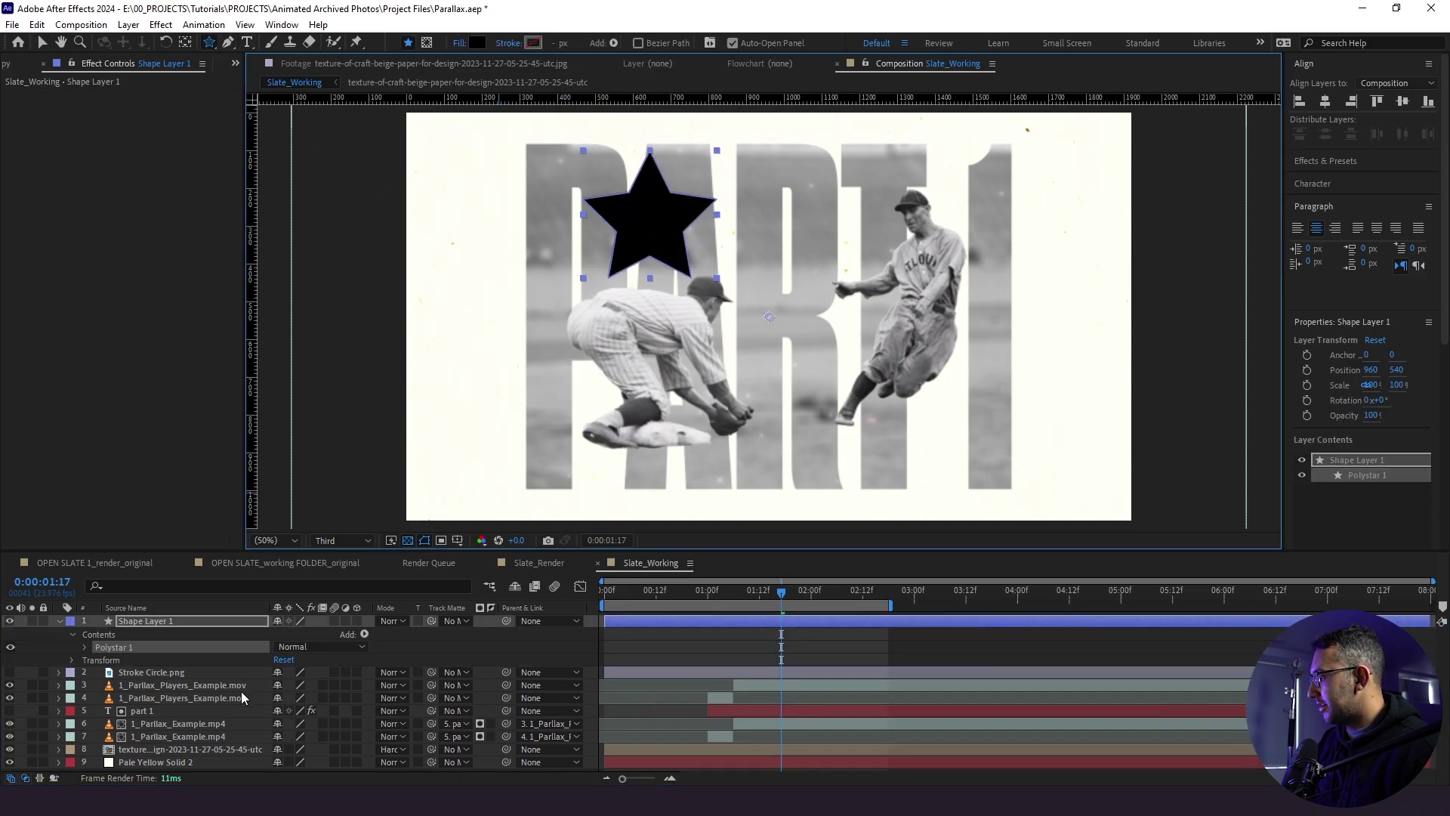
{"action": "left_click", "coordinate": [85, 646]}
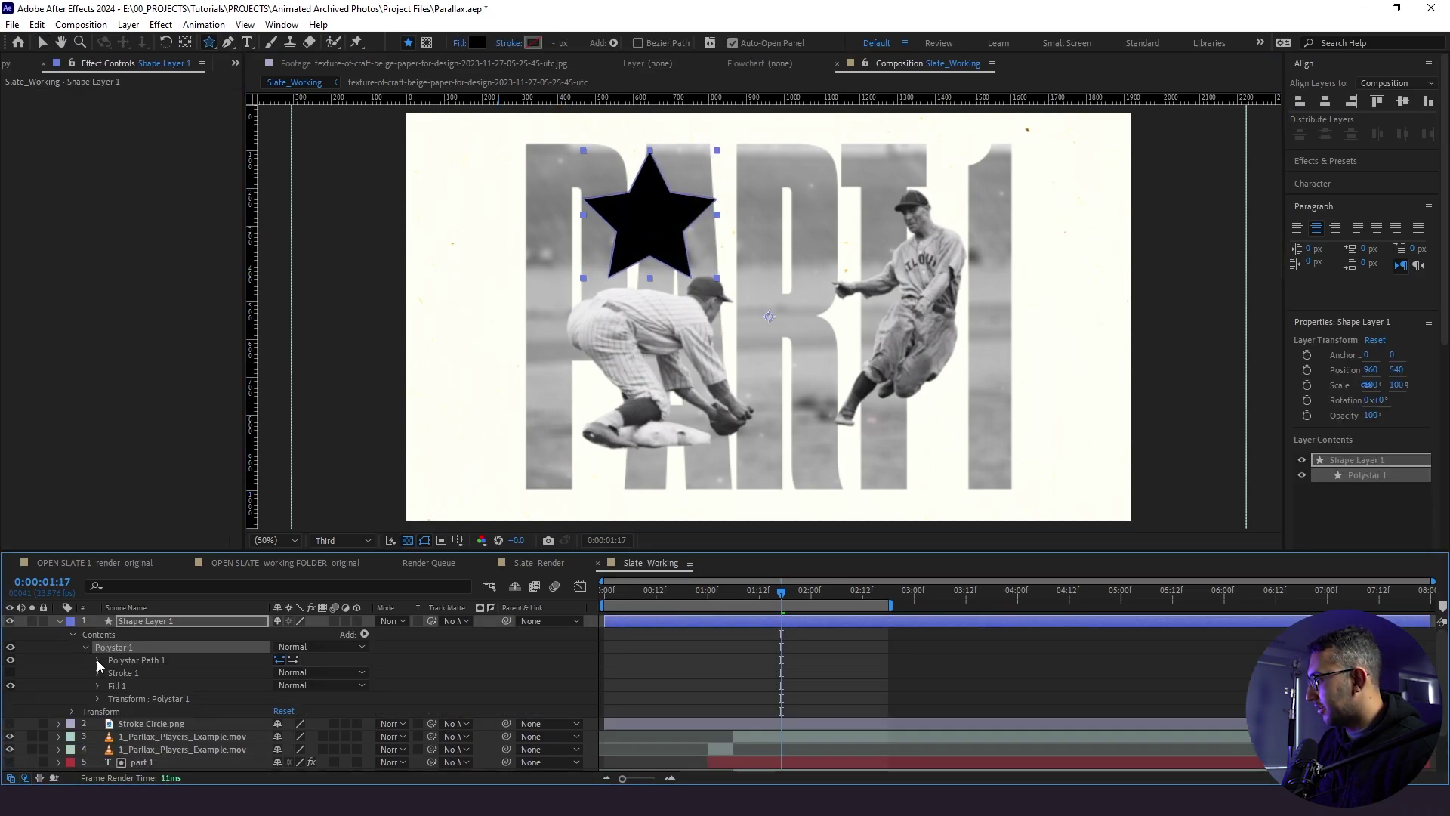
{"action": "left_click", "coordinate": [97, 659]}
{"action": "left_click", "coordinate": [277, 685]}
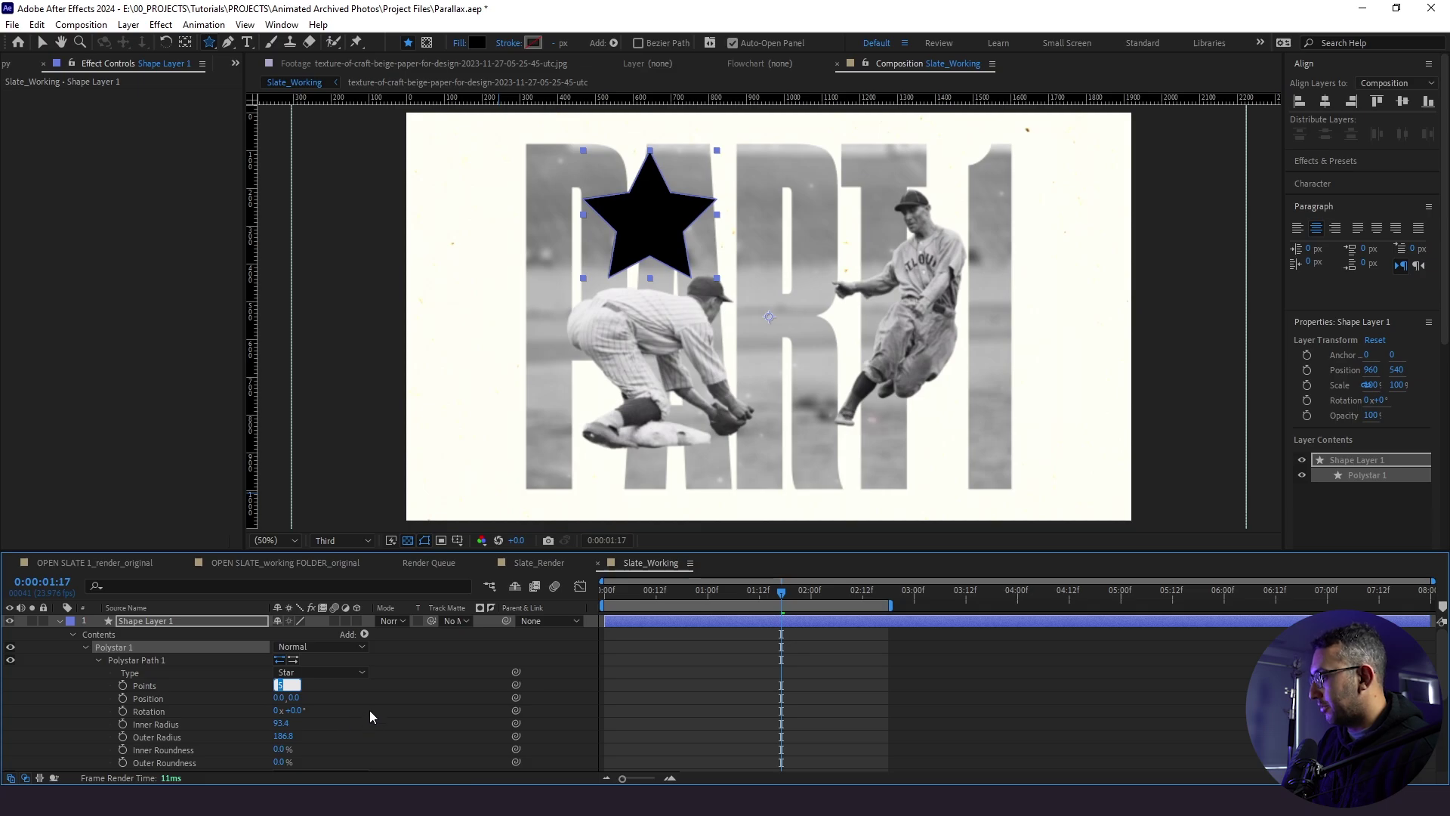
{"action": "type", "text": "3"}
{"action": "left_click", "coordinate": [735, 679]}
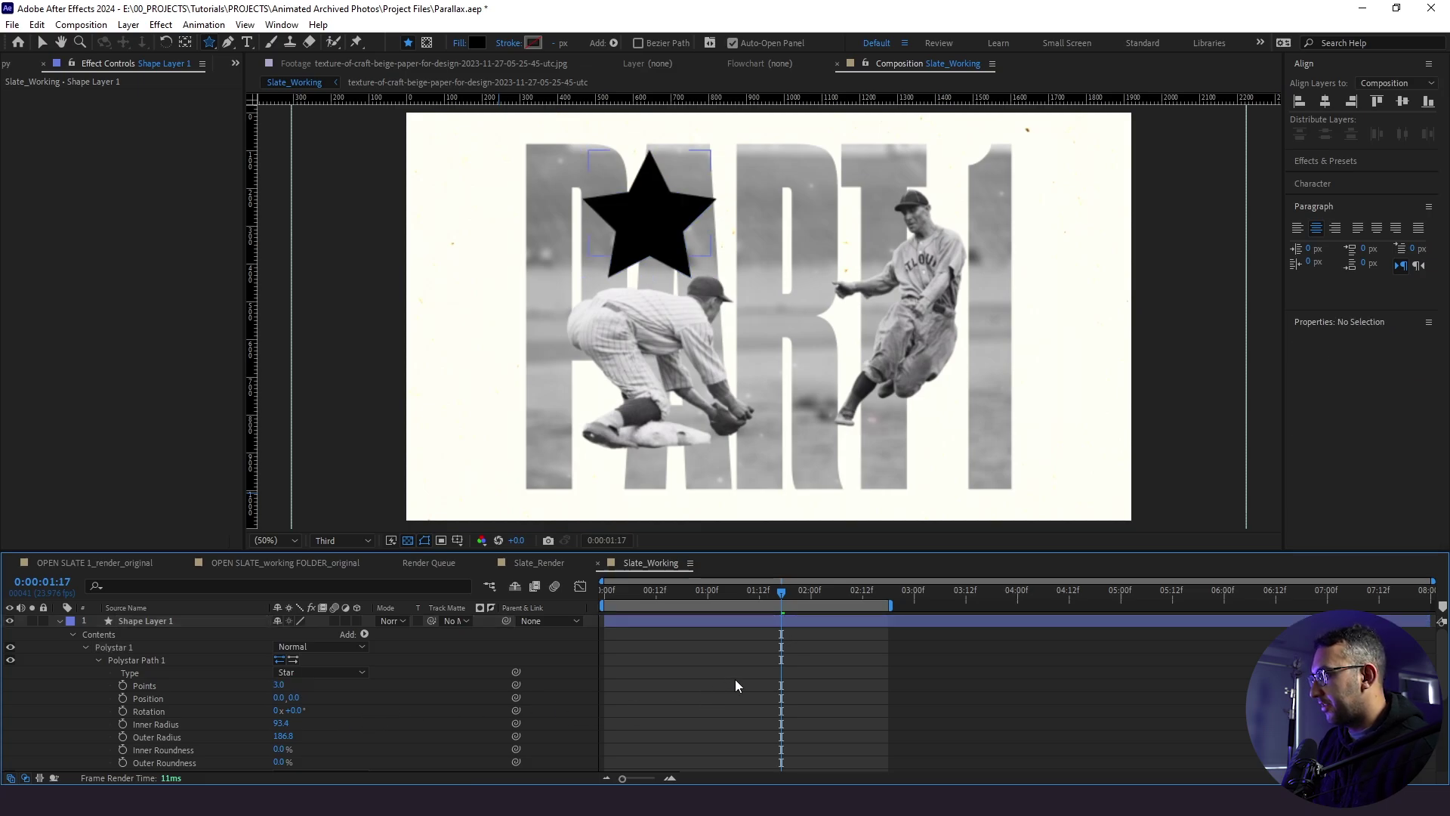
Centre the triangle's anchor point, rotate it 90°, and scale it to 57%
{"action": "left_click", "coordinate": [192, 621]}
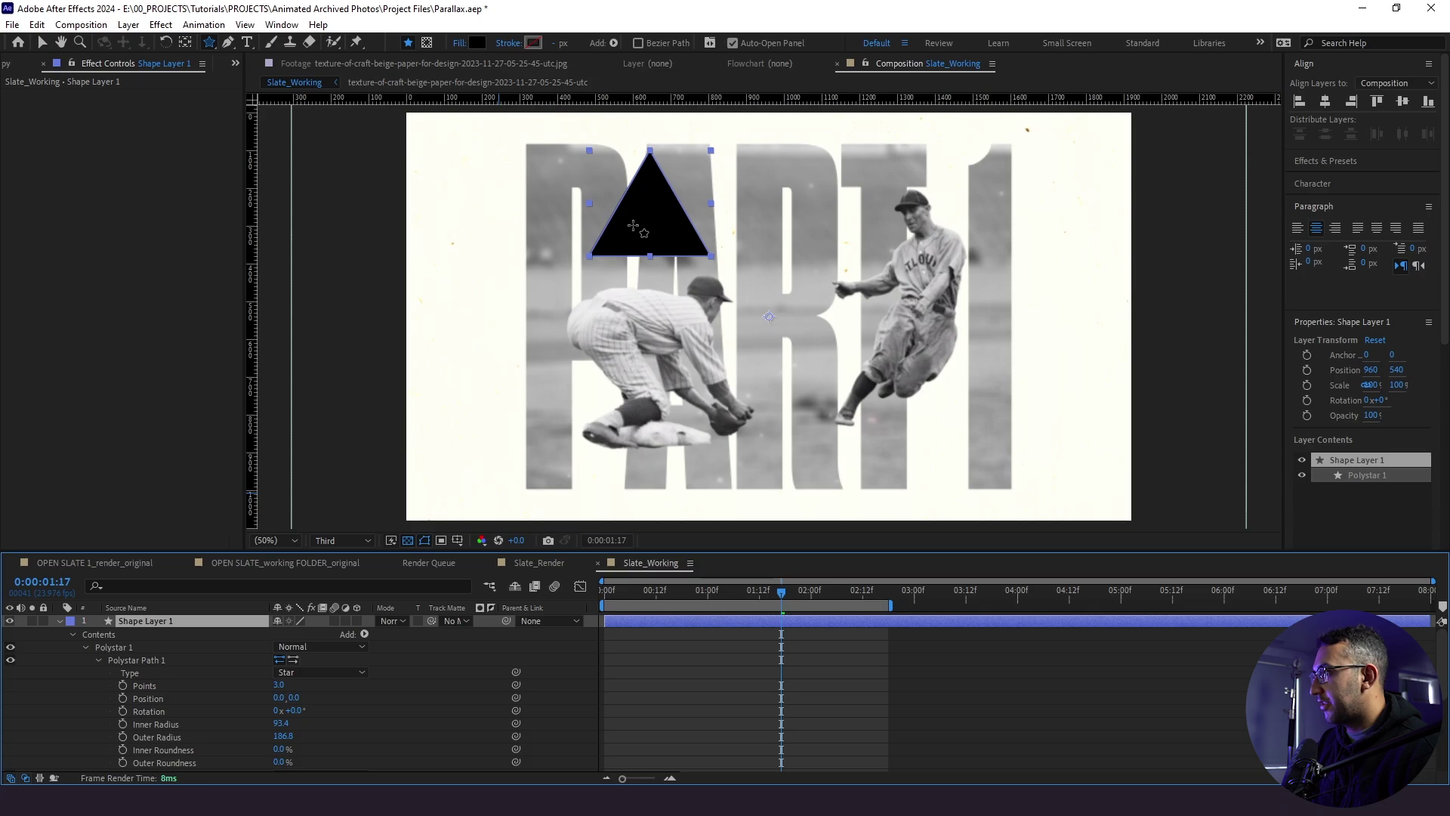
{"action": "left_click", "coordinate": [129, 25]}
{"action": "mouse_move", "coordinate": [224, 200]}
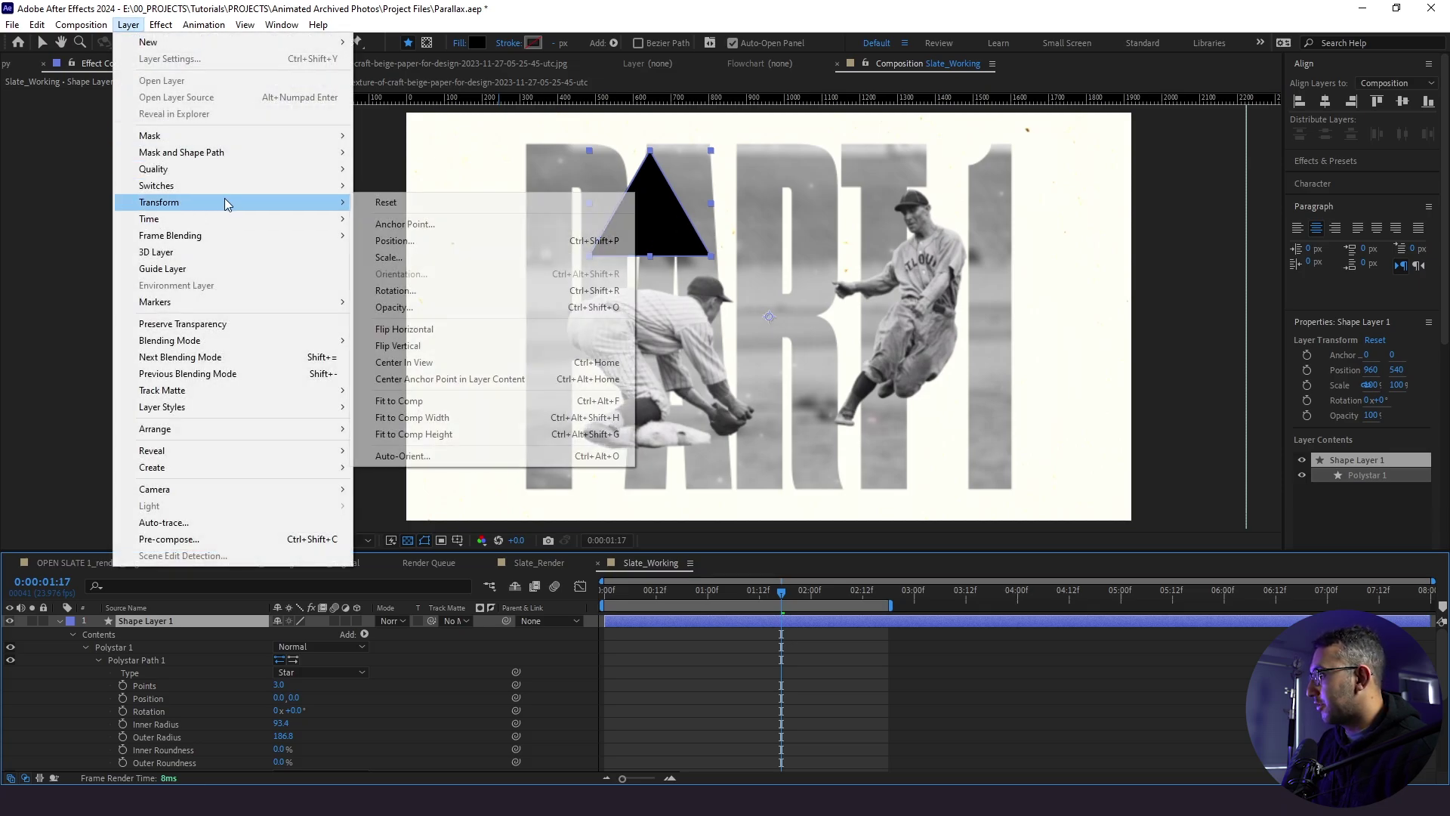
{"action": "left_click", "coordinate": [433, 378]}
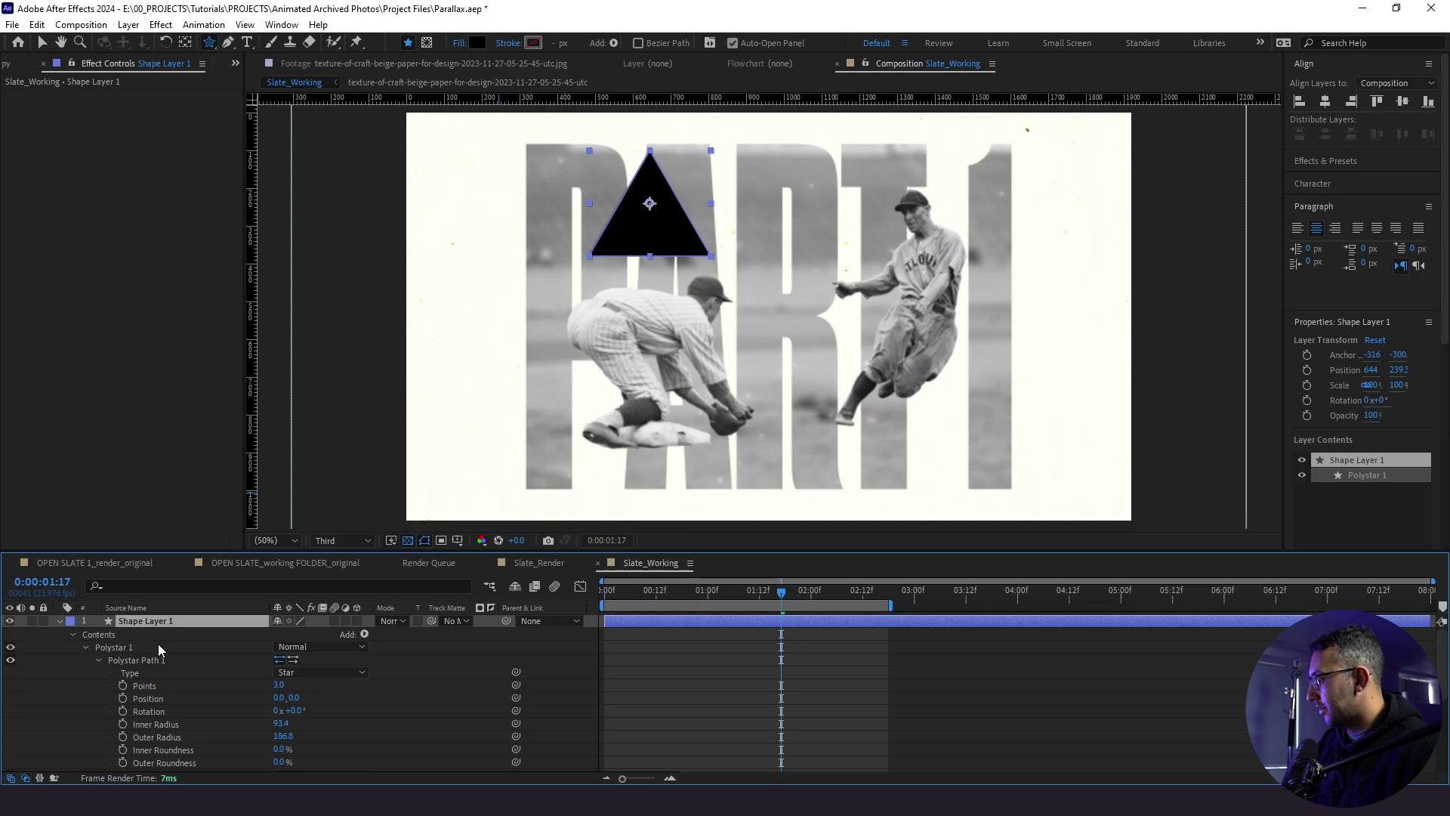
{"action": "key", "text": "r"}
{"action": "left_click", "coordinate": [299, 633]}
{"action": "type", "text": "90"}
{"action": "key", "text": "Return"}
{"action": "key", "text": "s"}
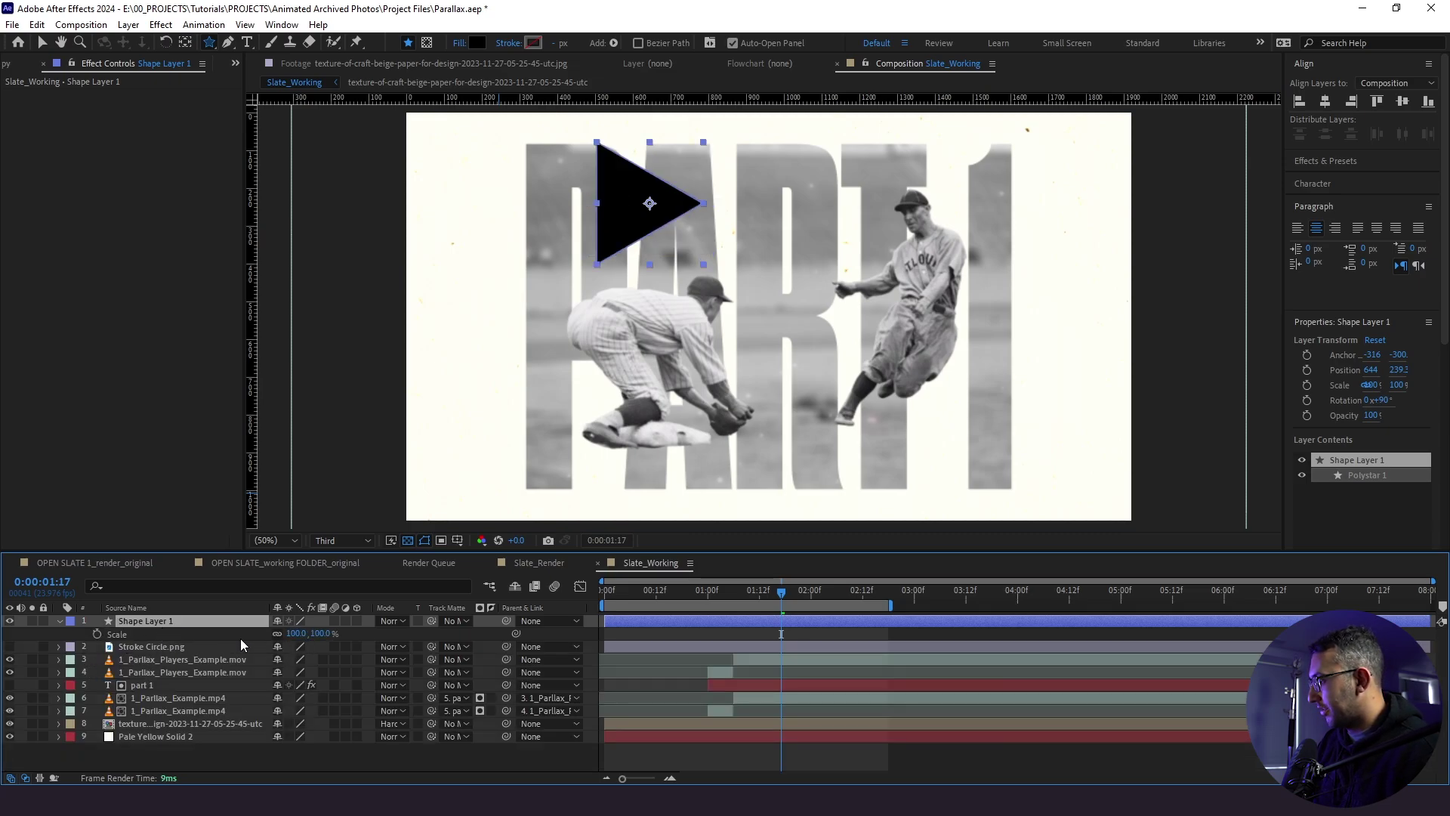
{"action": "left_click_drag", "start_coordinate": [291, 637], "coordinate": [259, 637]}
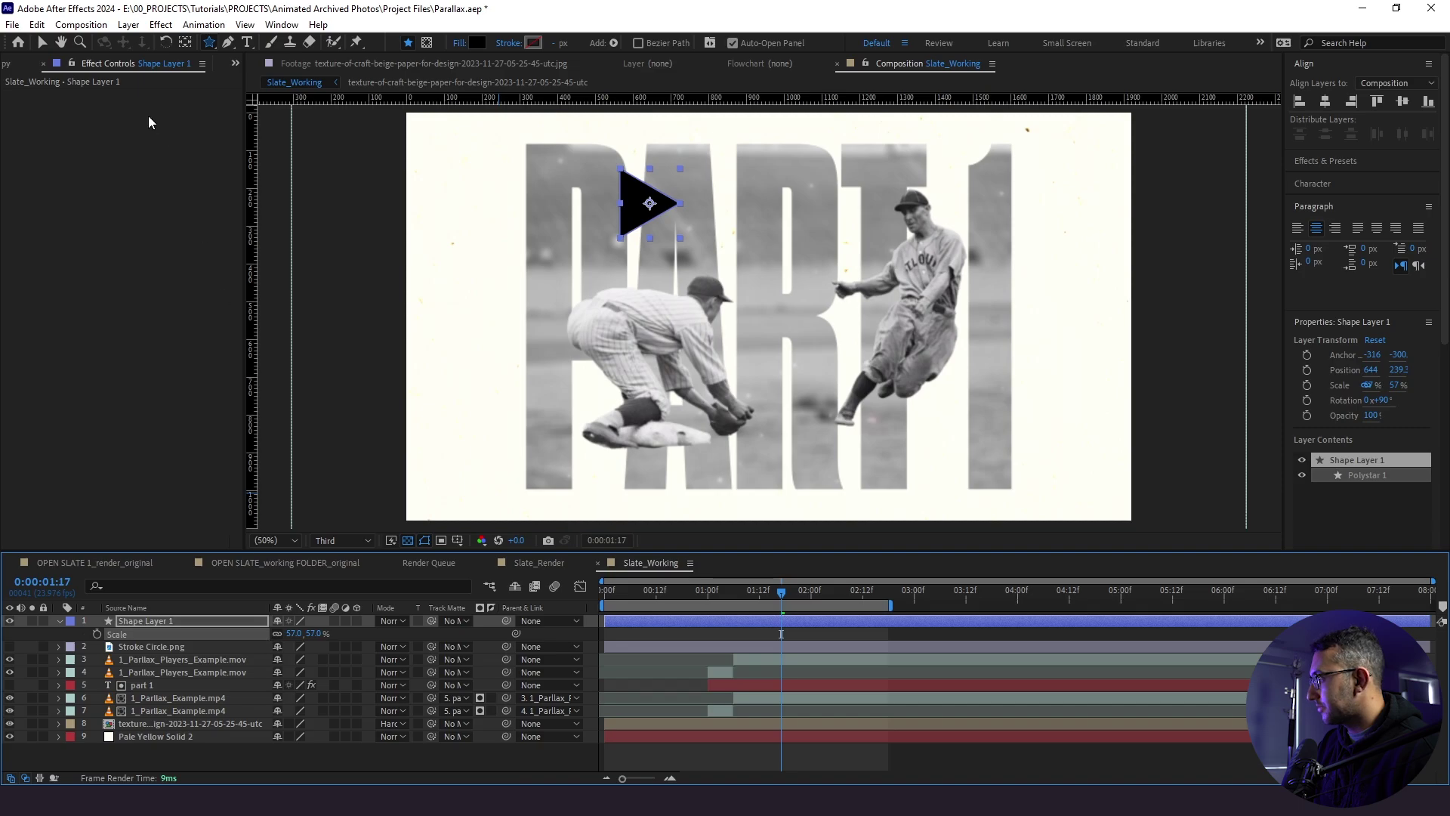
Align the triangle to the comp's left edge, centre it vertically, and nudge it right
{"action": "left_click", "coordinate": [42, 43]}
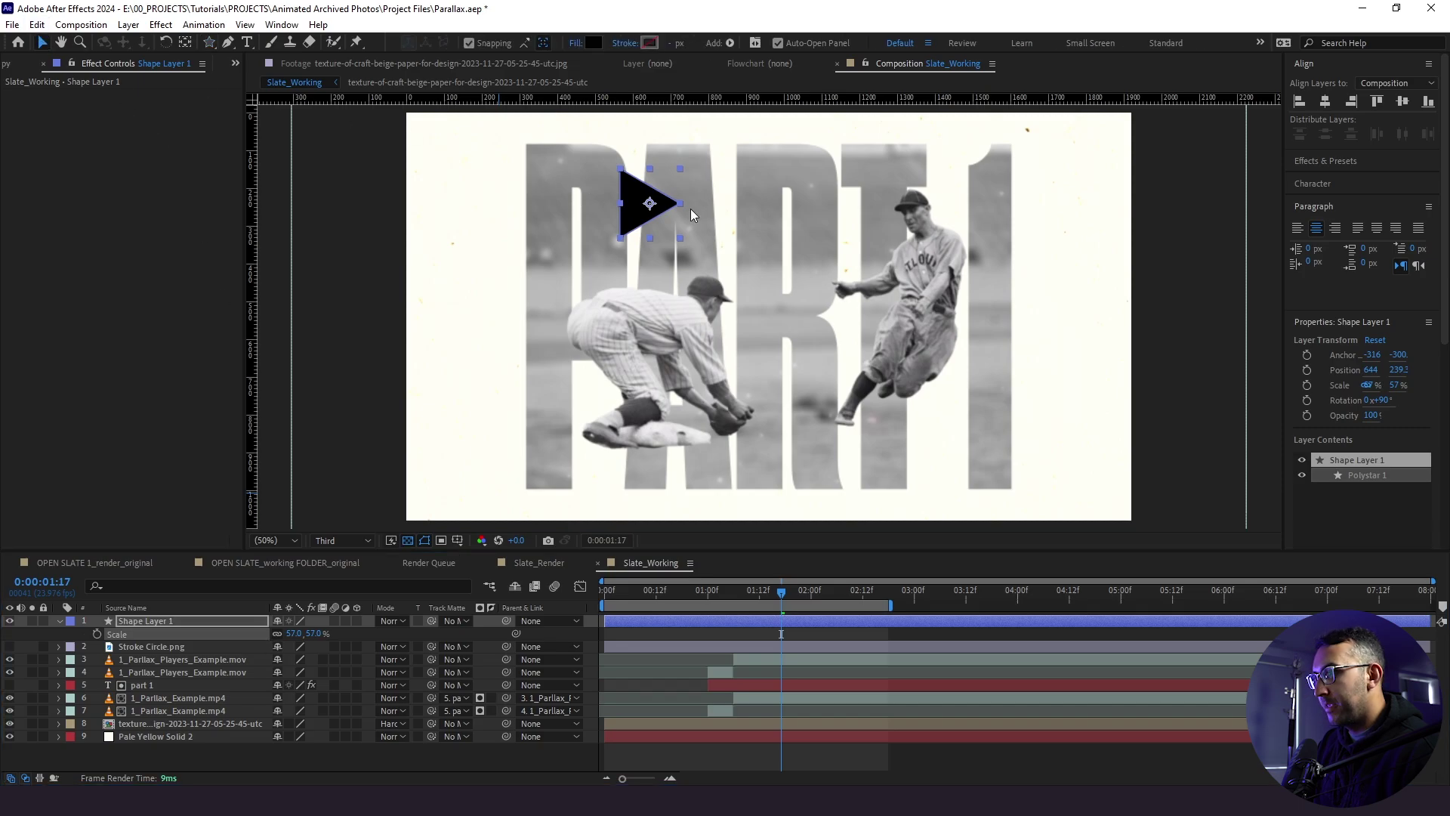
{"action": "left_click", "coordinate": [1324, 101]}
{"action": "left_click", "coordinate": [1300, 101]}
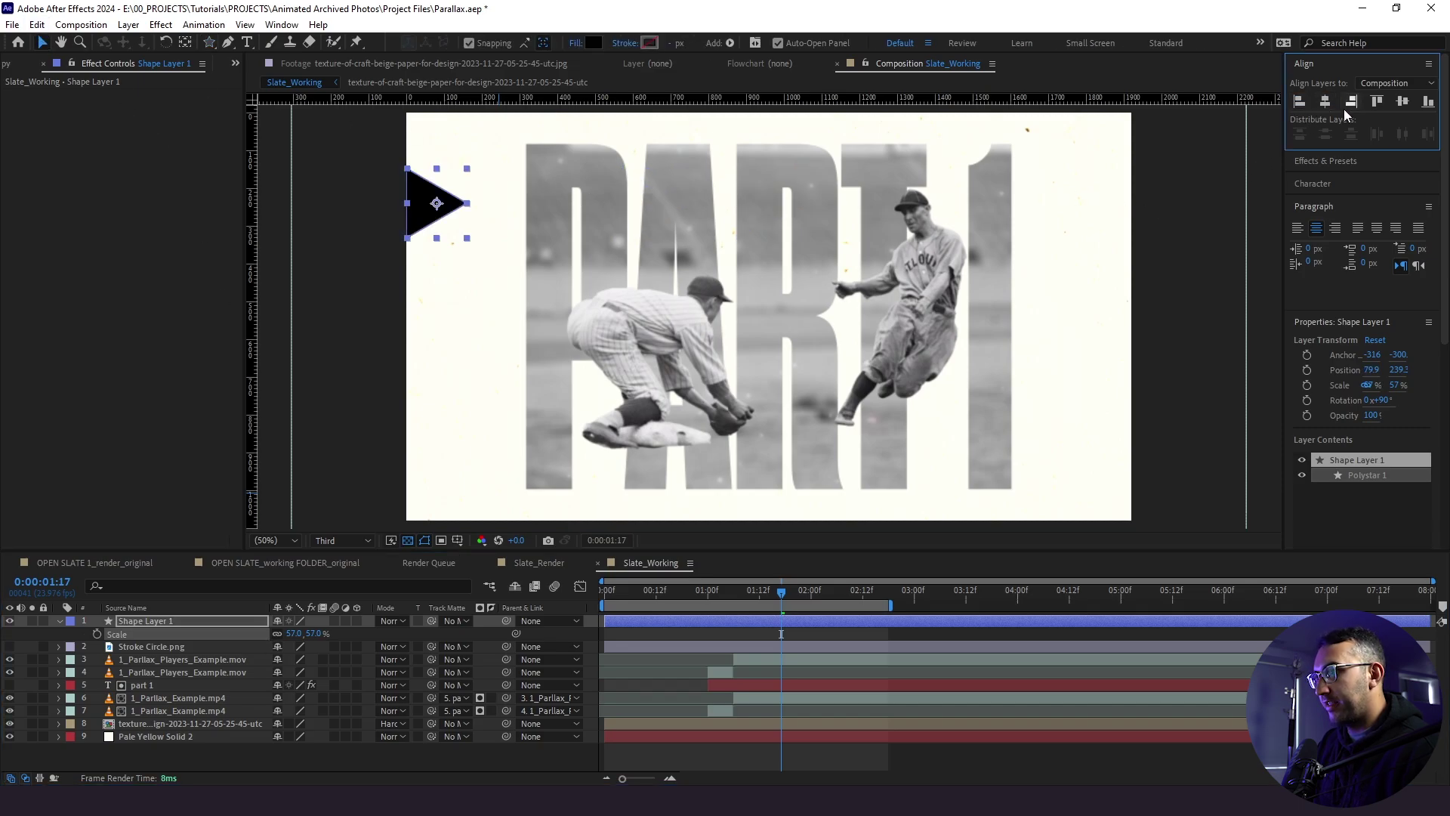
{"action": "left_click", "coordinate": [1402, 101]}
{"action": "key", "text": "shift+Right"}
{"action": "key", "text": "shift+Right"}
{"action": "key", "text": "shift+Right"}
{"action": "key", "text": "shift+Right"}
{"action": "key", "text": "shift+Right"}
{"action": "key", "text": "shift+Right"}
{"action": "key", "text": "shift+Right"}
{"action": "key", "text": "shift+Right"}
{"action": "key", "text": "shift+Right"}
{"action": "key", "text": "shift+Right"}
{"action": "key", "text": "shift+Right"}
{"action": "key", "text": "shift+Right"}
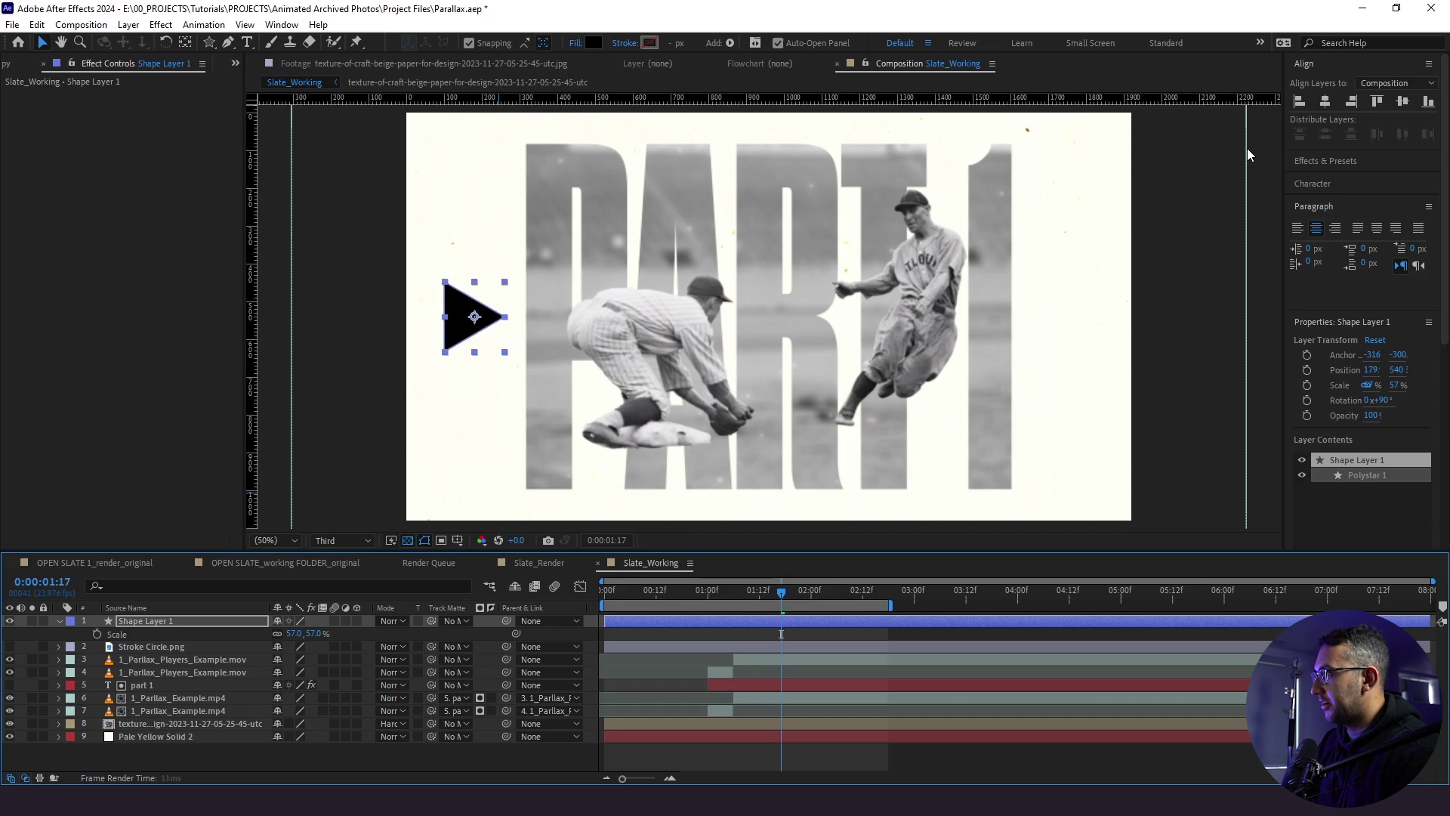
{"action": "key", "text": "shift+Right"}
{"action": "key", "text": "shift+Right"}
{"action": "key", "text": "shift+Right"}
{"action": "key", "text": "shift+Right"}
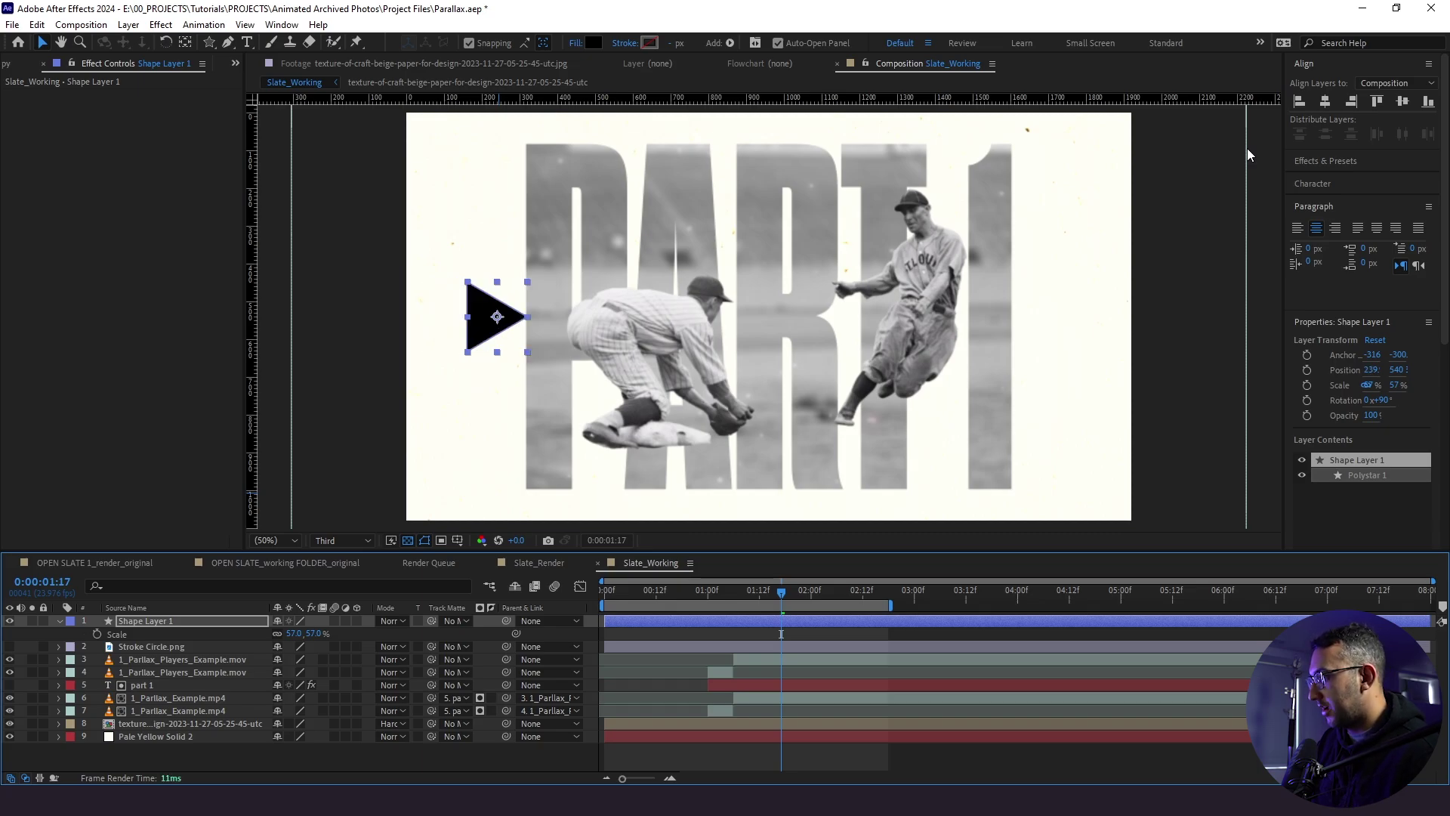
{"action": "left_click", "coordinate": [717, 645]}
Apply Fractal Noise to the triangle with Fractal Type Dynamic and Noise Type Spline
{"action": "left_click", "coordinate": [722, 637]}
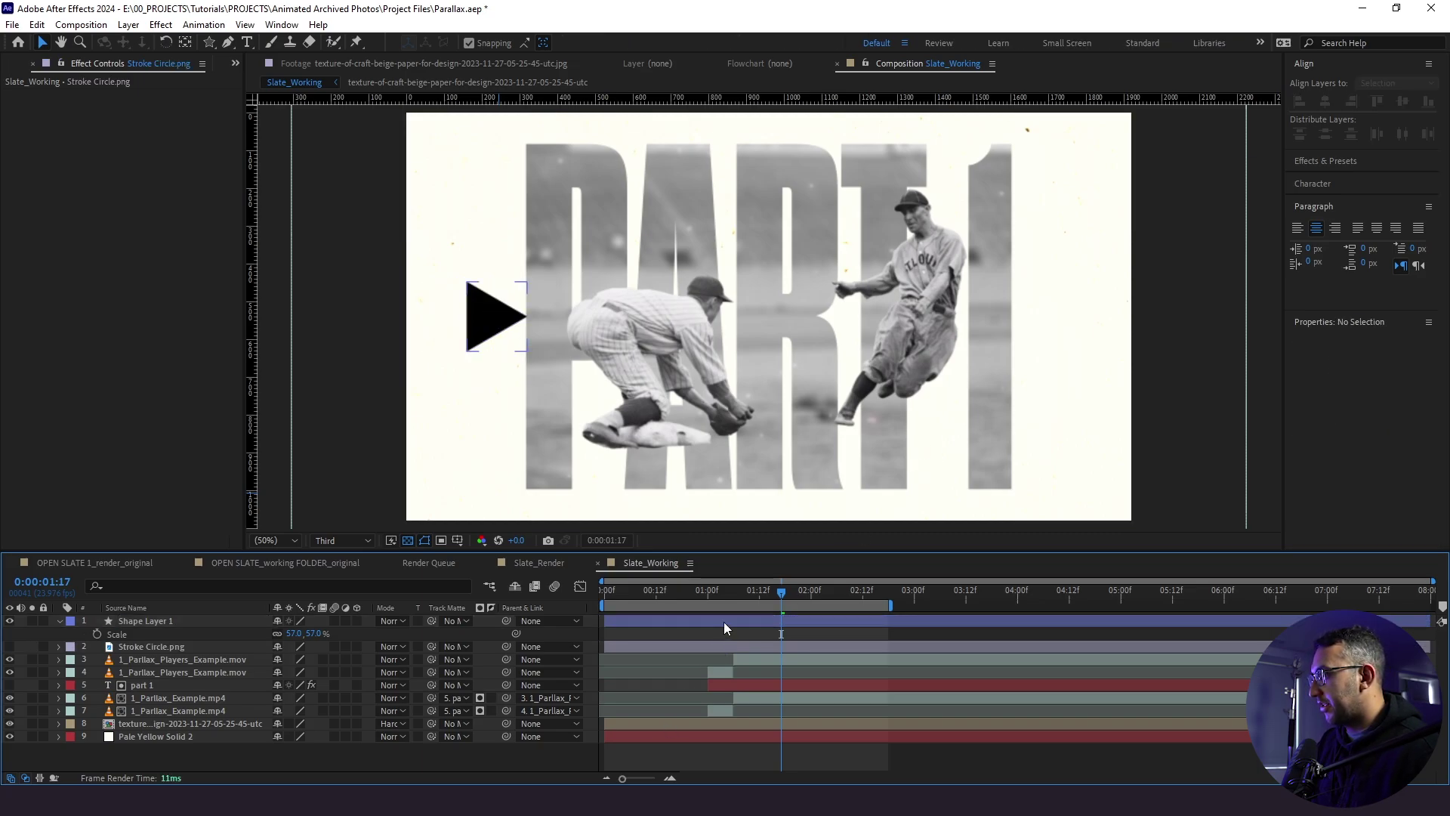
{"action": "left_click", "coordinate": [724, 622]}
{"action": "key", "text": "ctrl+space"}
{"action": "type", "text": "fract"}
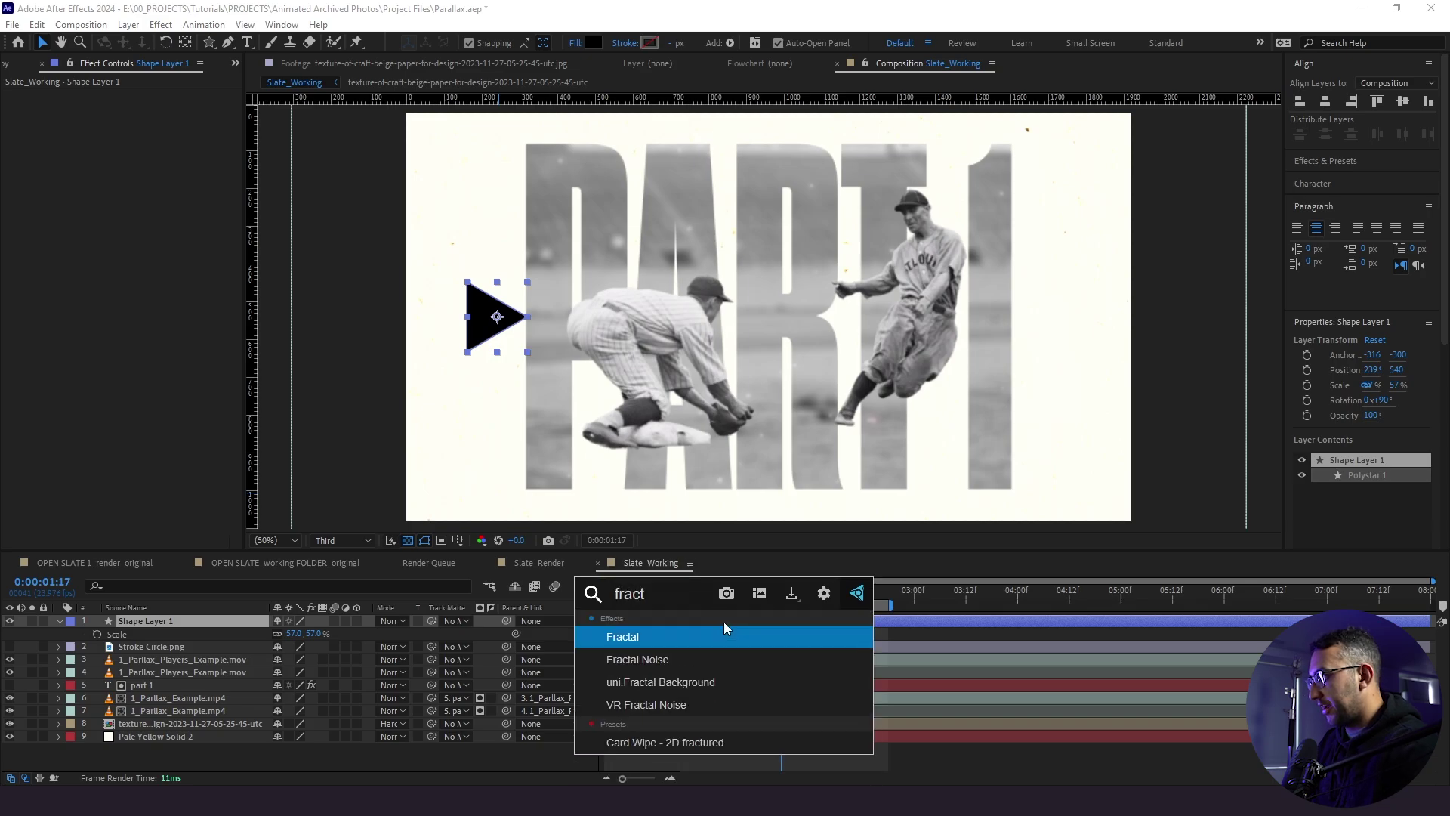
{"action": "key", "text": "Down"}
{"action": "key", "text": "Return"}
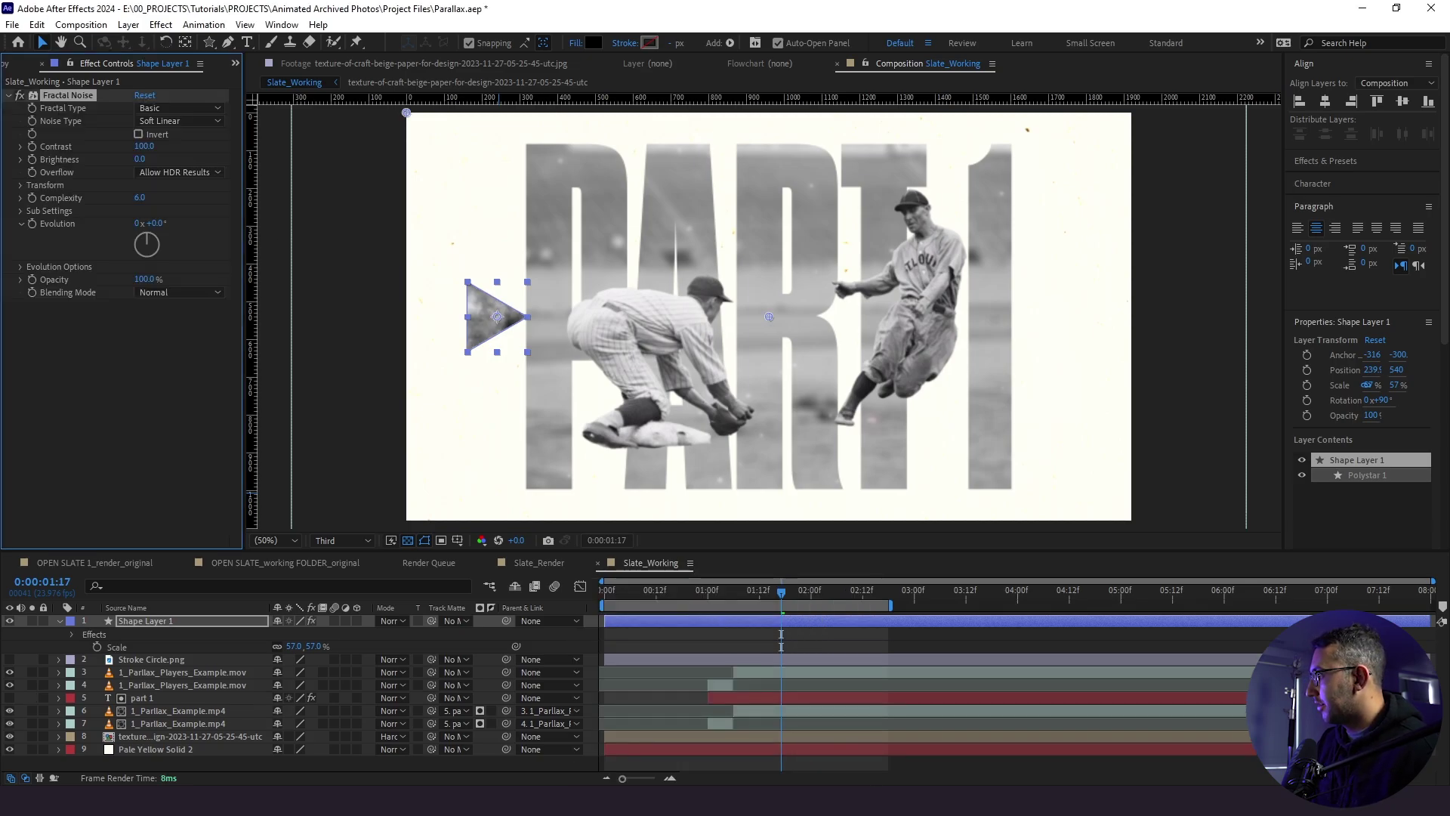
{"action": "left_click", "coordinate": [179, 108]}
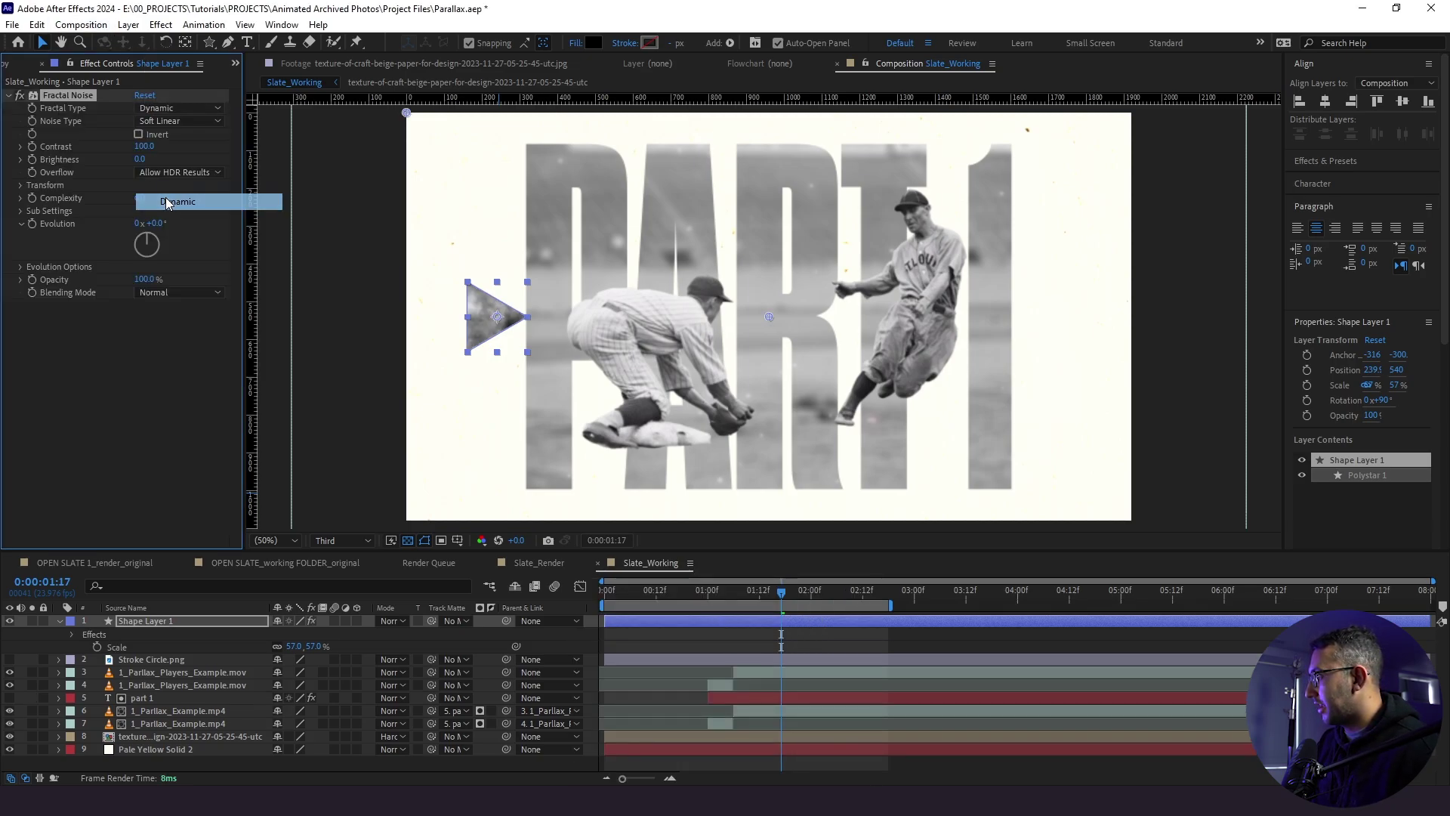
{"action": "left_click", "coordinate": [166, 199]}
{"action": "left_click", "coordinate": [179, 121]}
{"action": "left_click", "coordinate": [162, 188]}
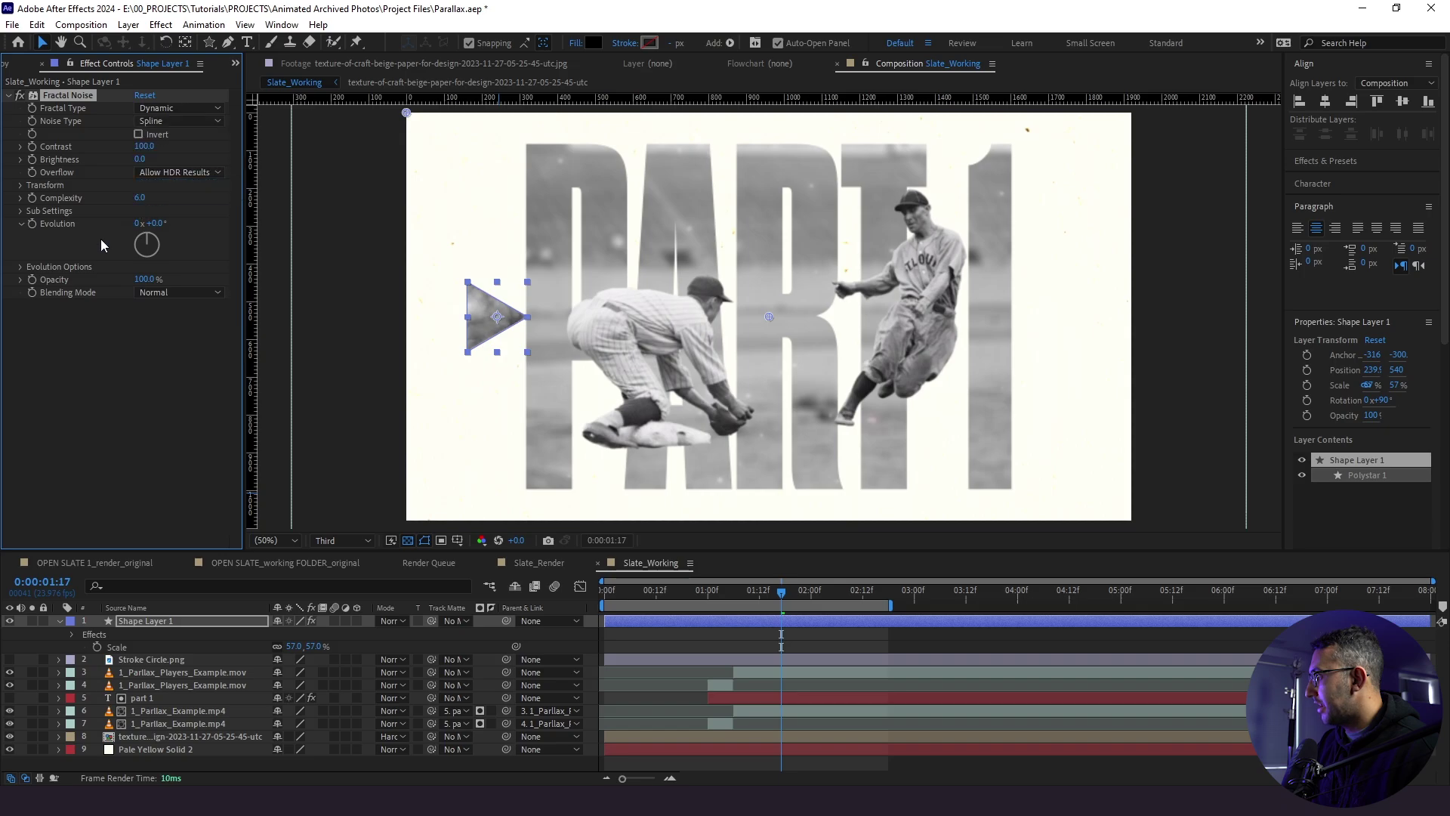
Drive Fractal Noise Evolution with a time*200 expression, preview from frame 18, and start renaming the layer
{"action": "left_click", "coordinate": [32, 224], "text": "alt"}
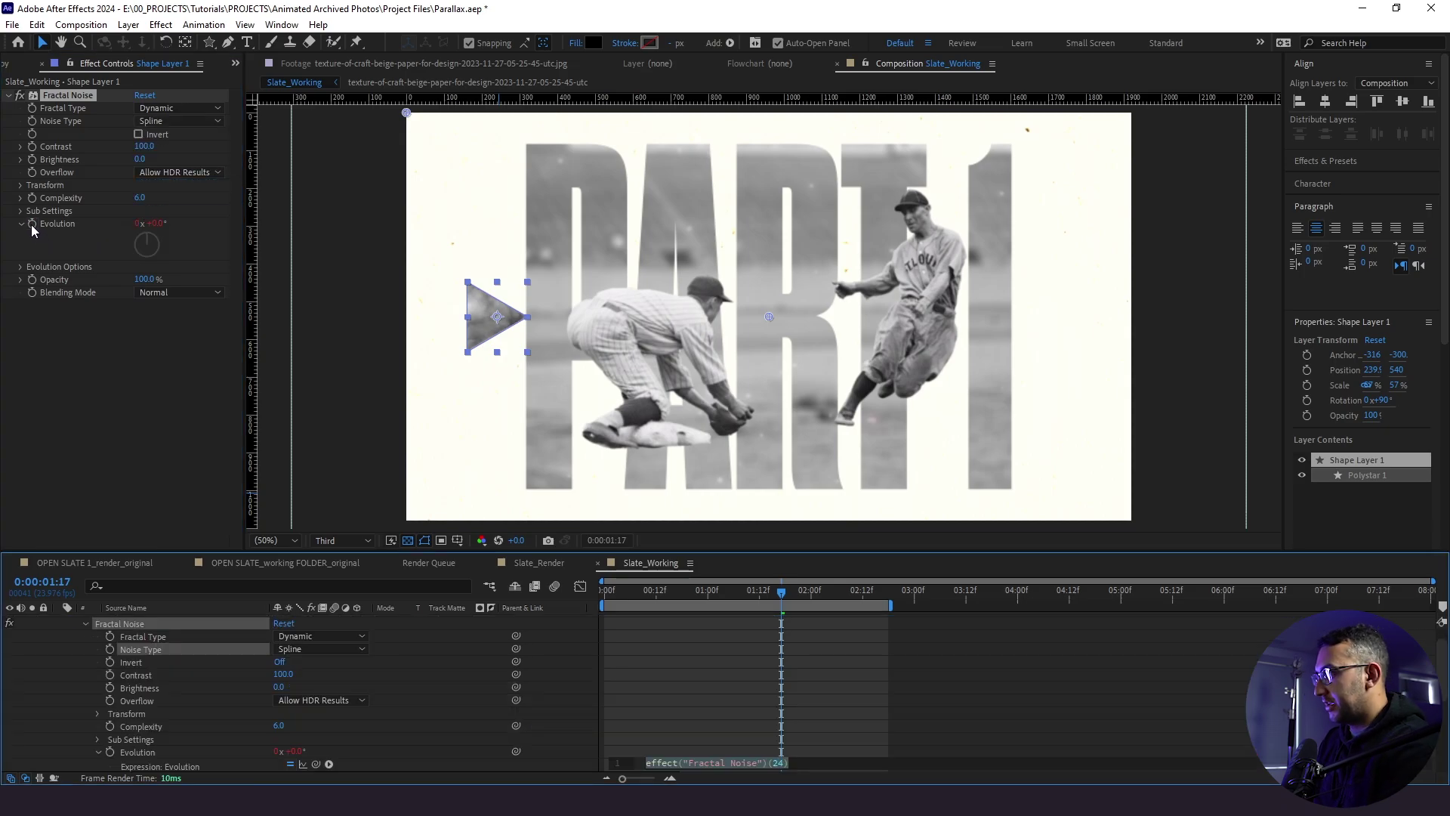
{"action": "type", "text": "time*200"}
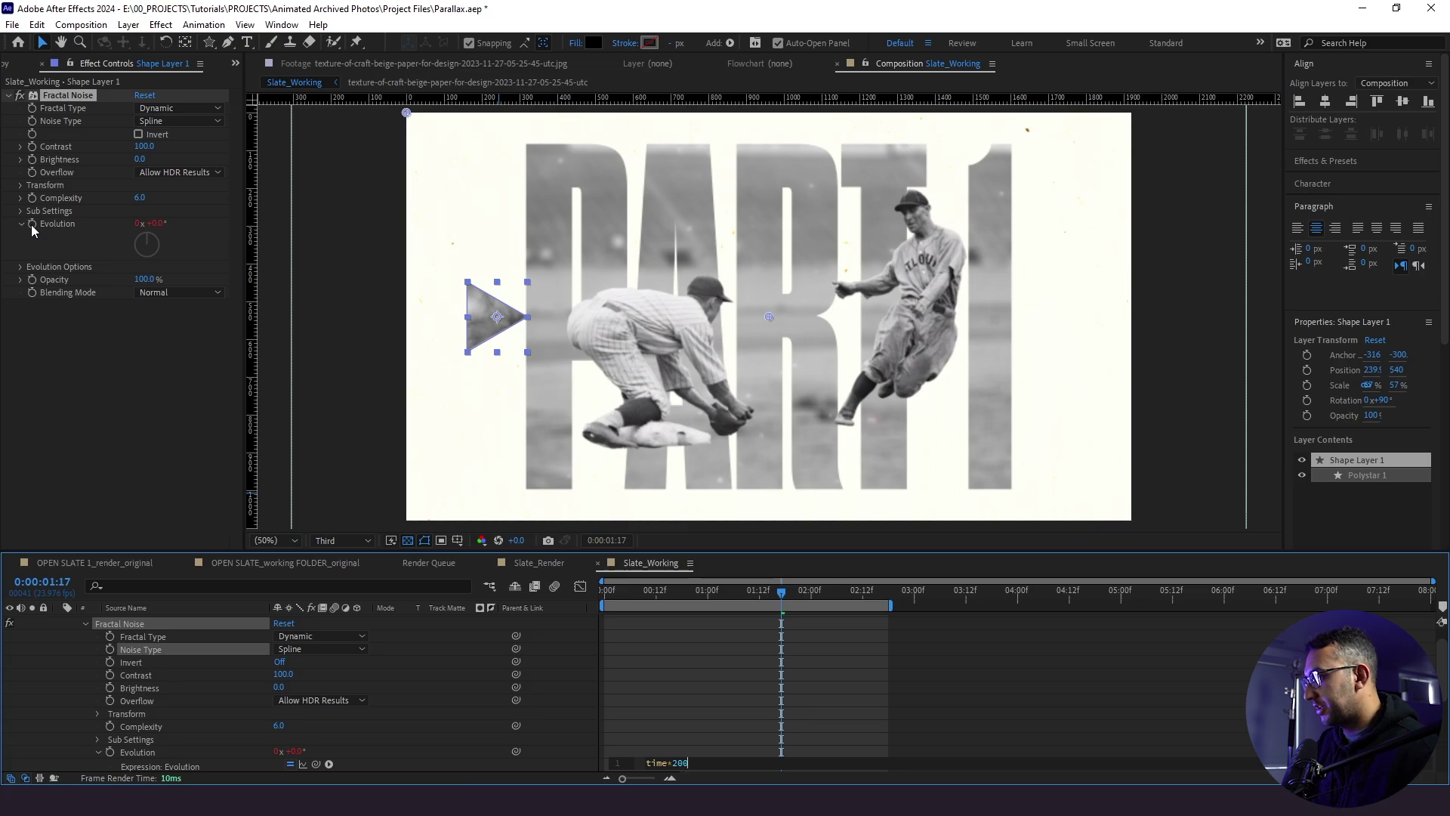
{"action": "left_click", "coordinate": [1054, 639]}
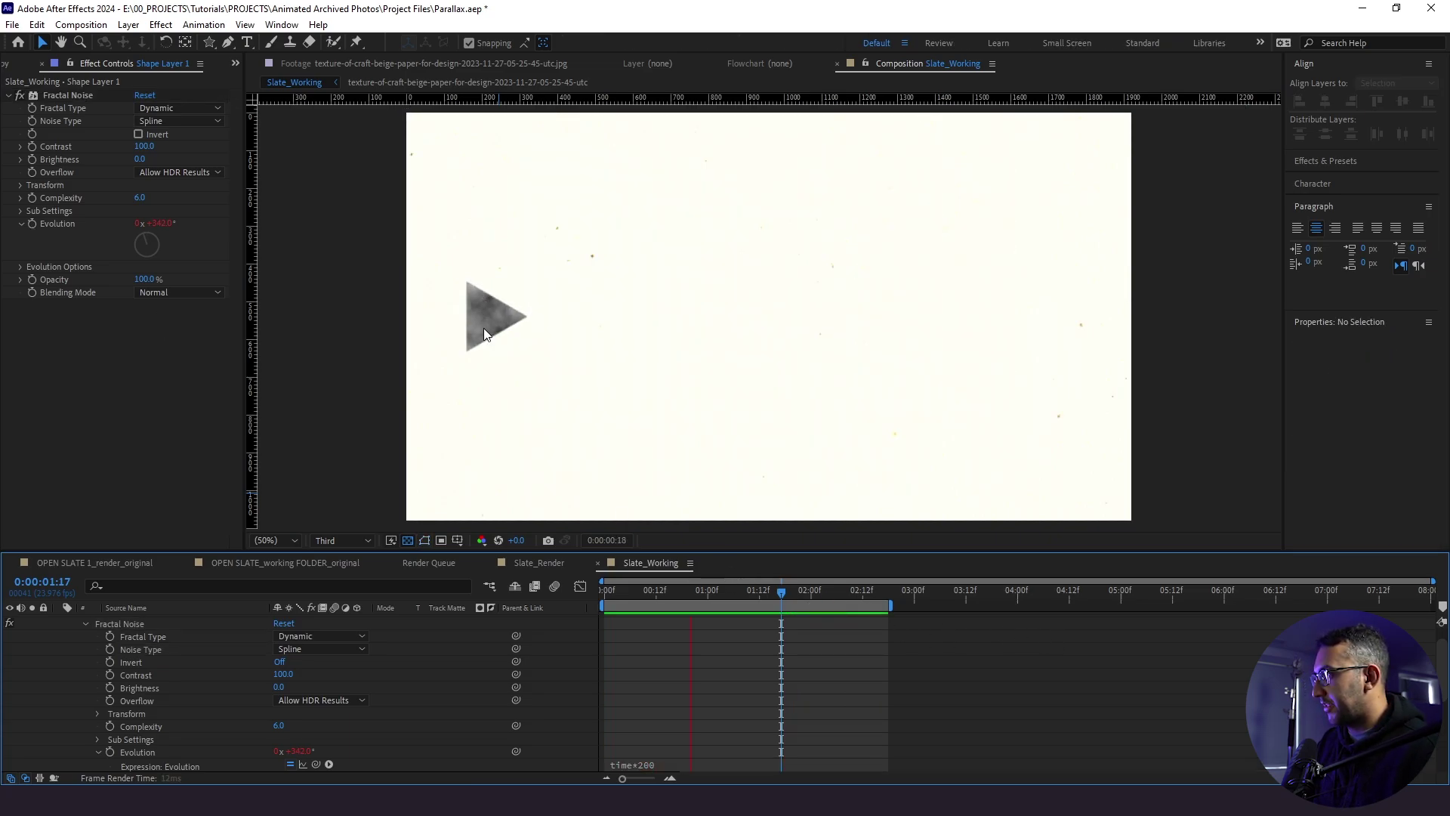
{"action": "left_click", "coordinate": [682, 590]}
{"action": "key", "text": "space"}
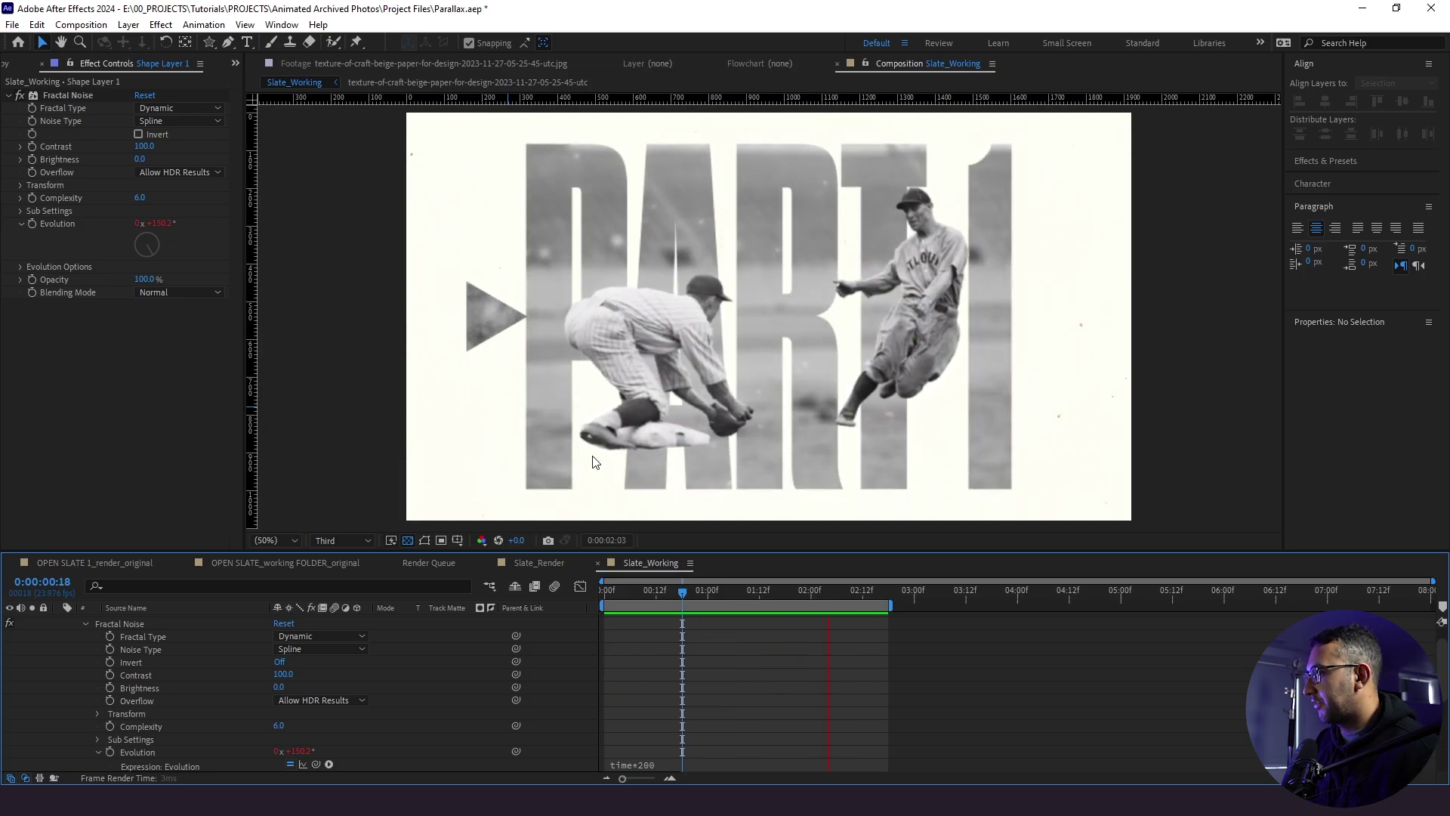
{"action": "left_click", "coordinate": [139, 621]}
{"action": "key", "text": "Return"}
Name the layer Triangle and set a Position keyframe at 1:18
{"action": "type", "text": "Triangle"}
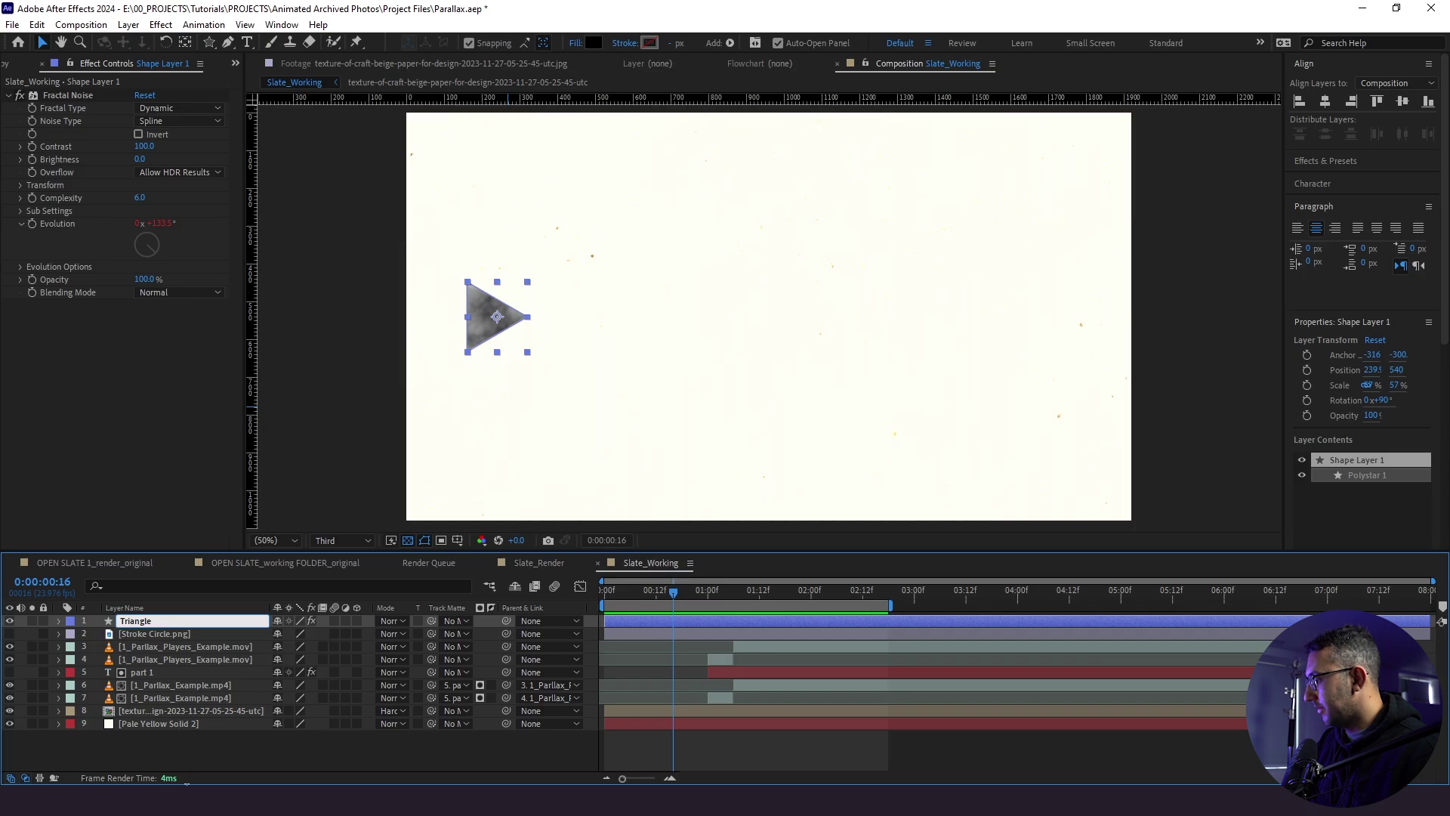
{"action": "key", "text": "Return"}
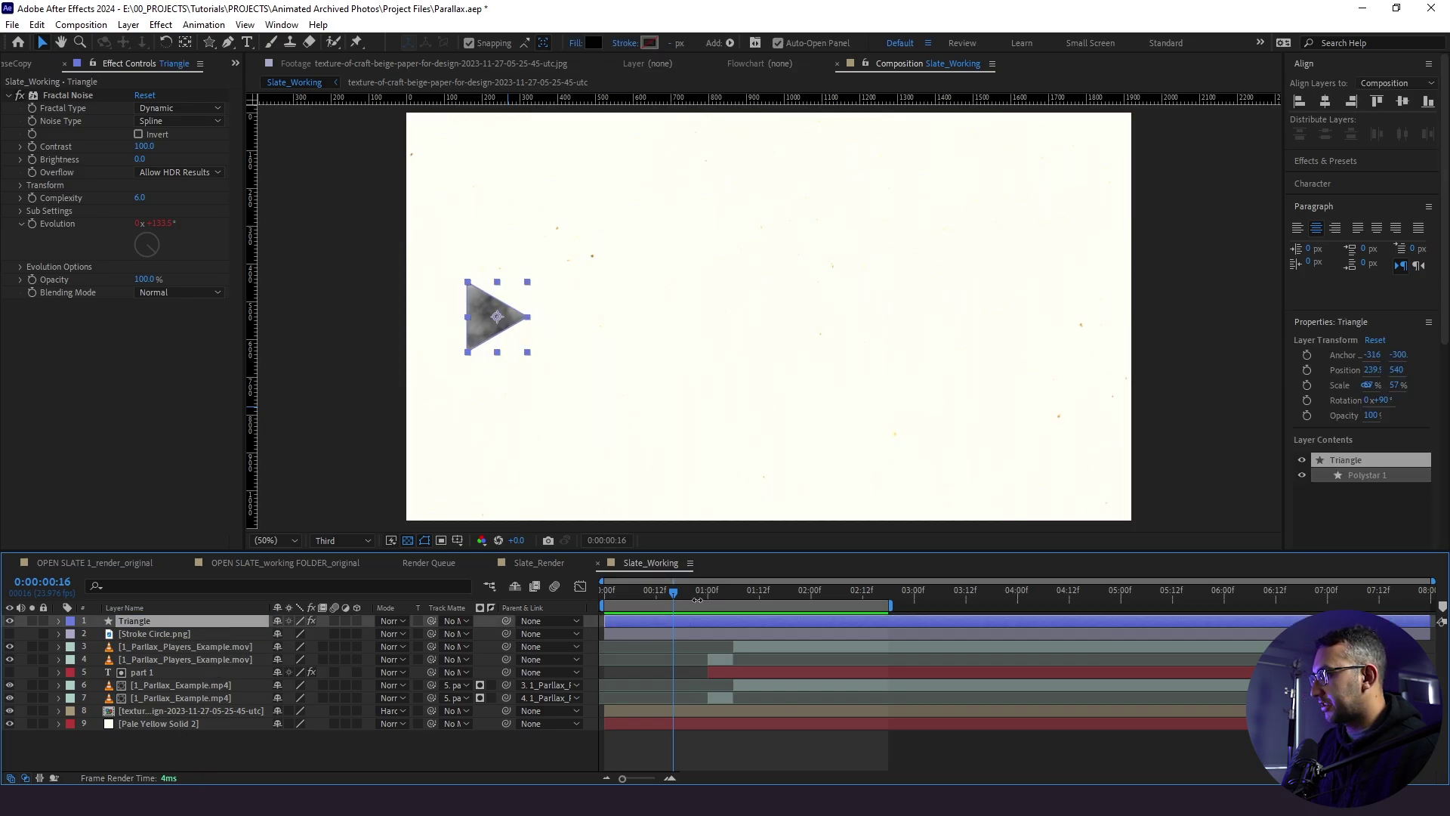
{"action": "left_click_drag", "start_coordinate": [685, 591], "coordinate": [786, 609]}
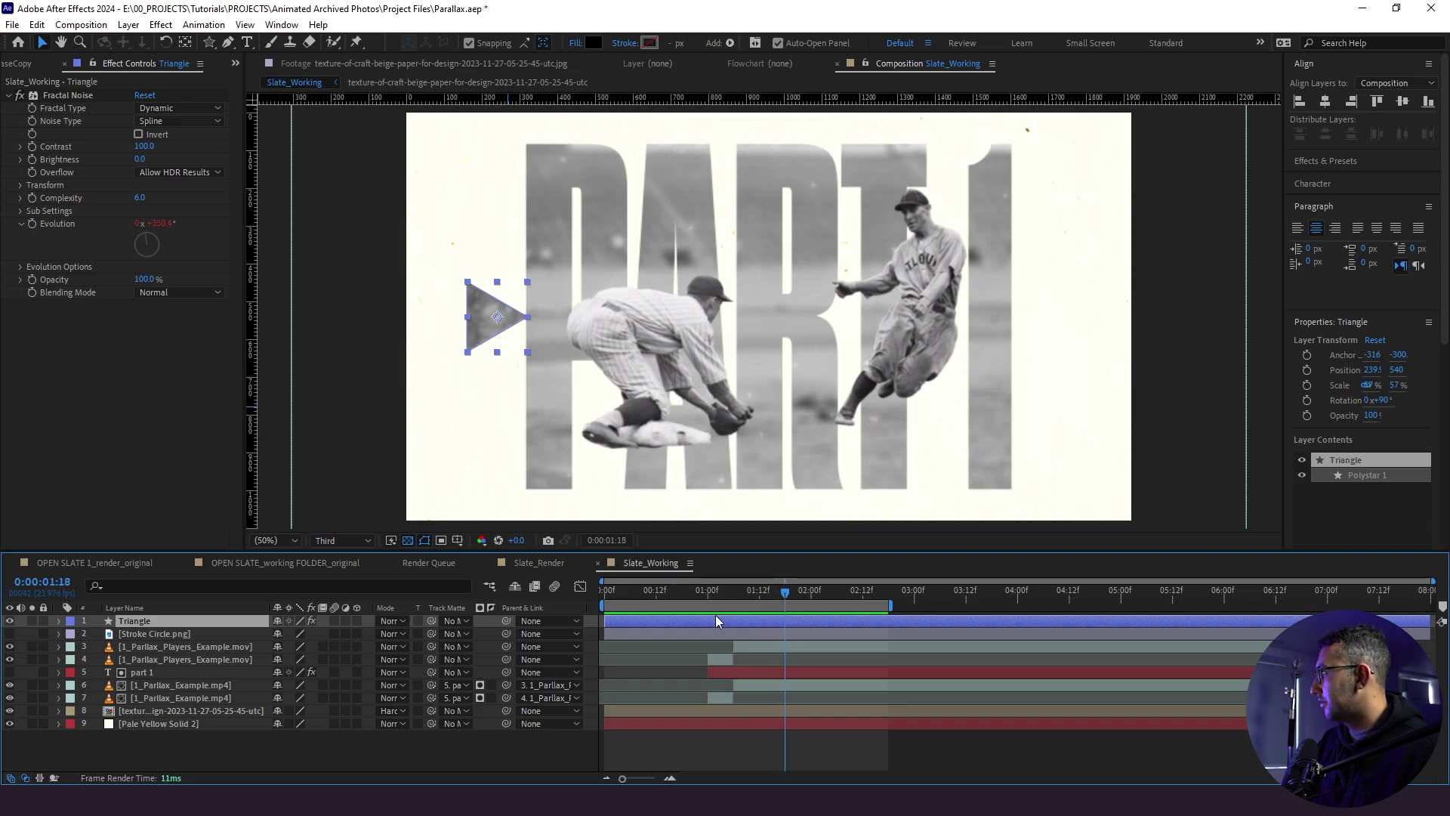
{"action": "key", "text": "p"}
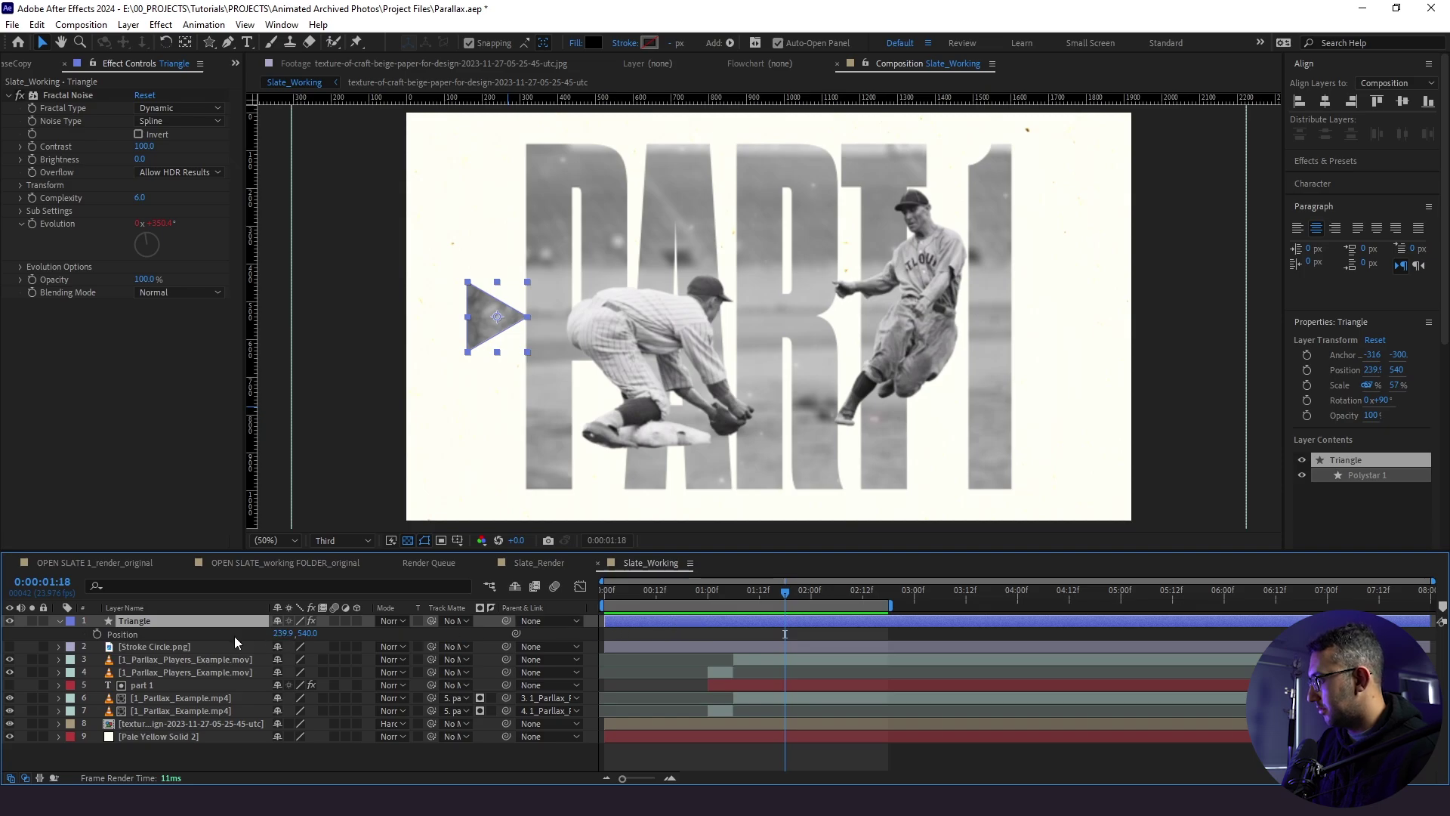
{"action": "left_click", "coordinate": [97, 634]}
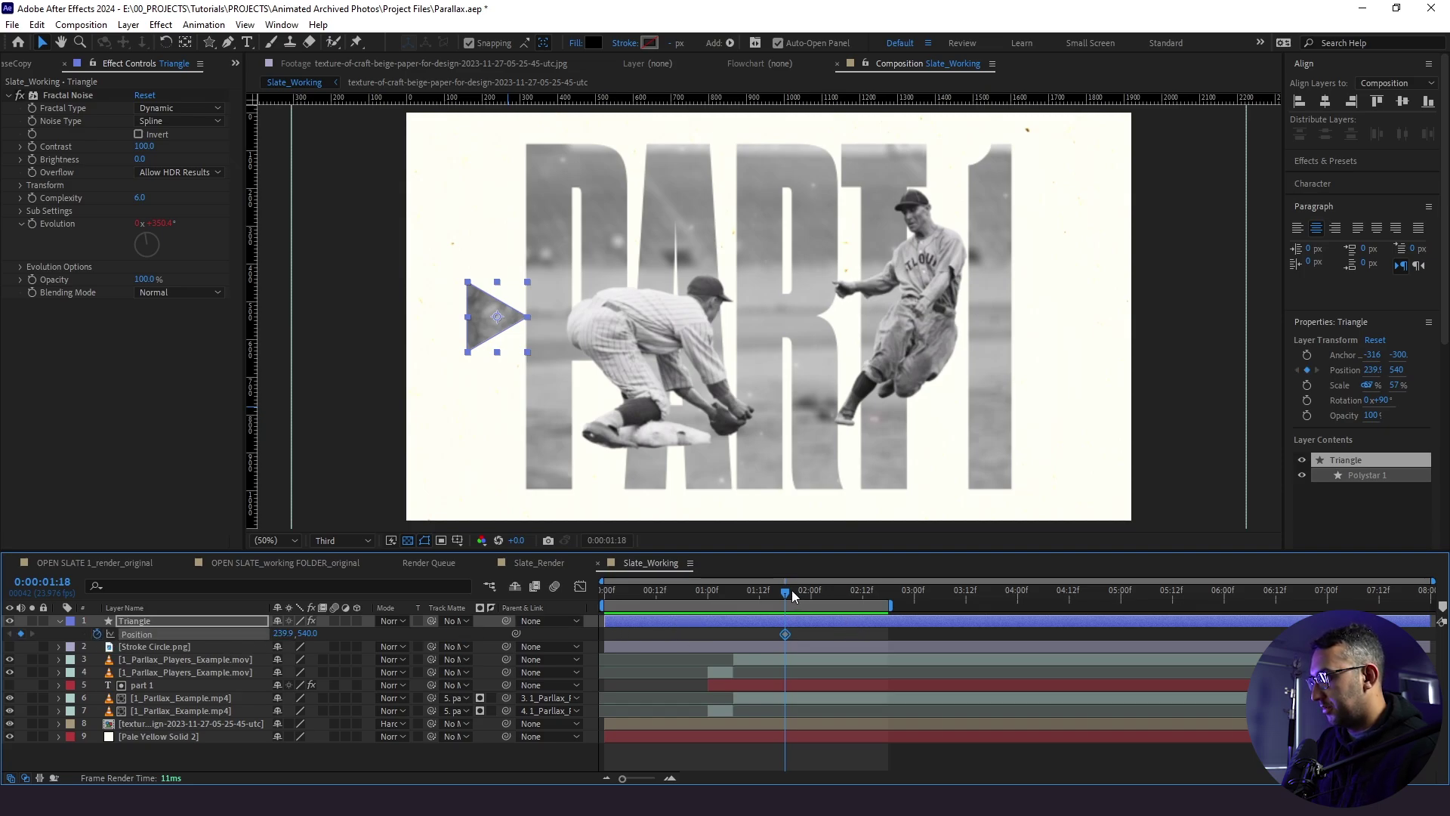
Place the Triangle at X 119.9 for the start and X 279.9 at 1:18, then preview
{"action": "left_click_drag", "start_coordinate": [794, 595], "coordinate": [682, 620]}
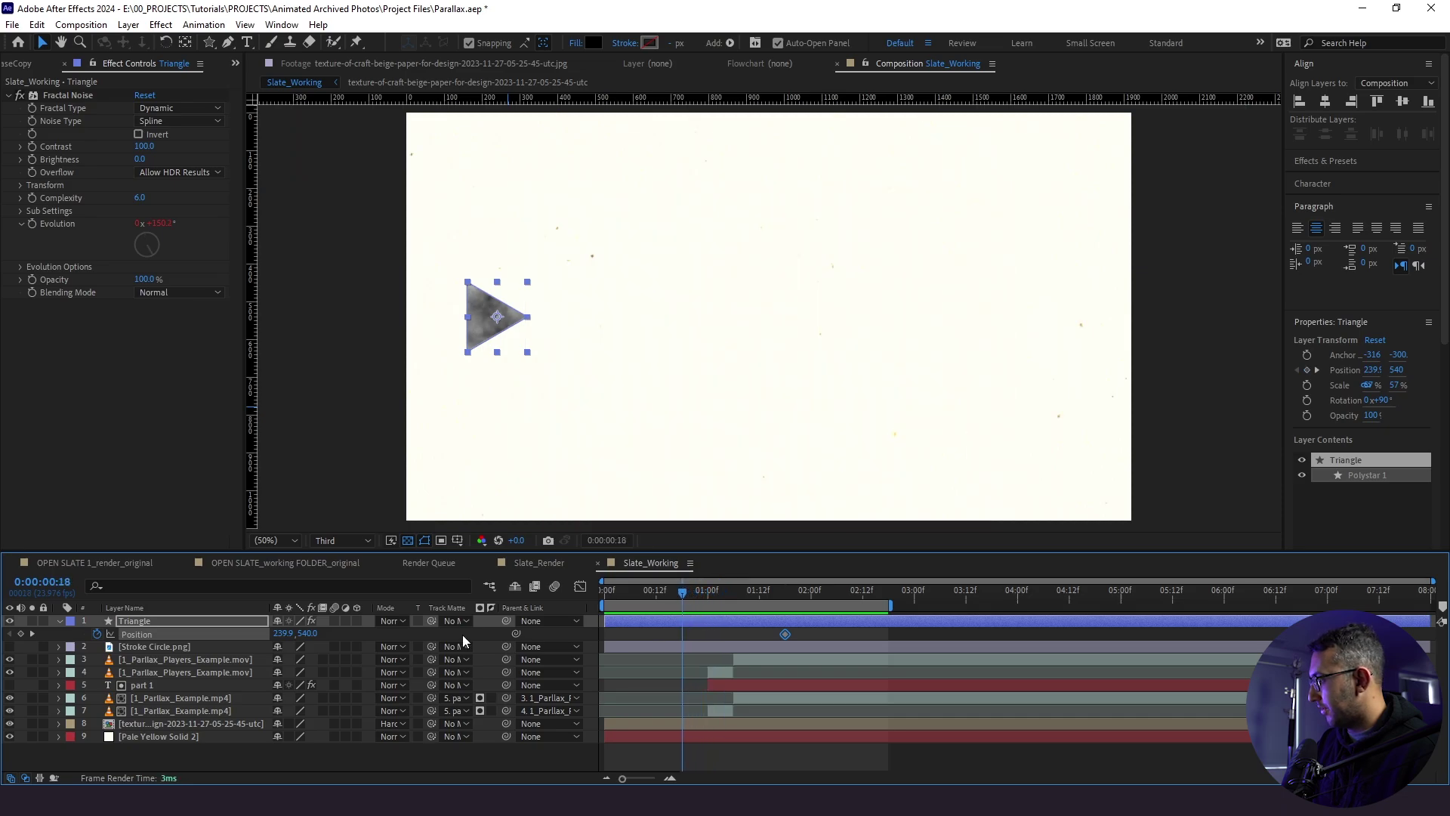
{"action": "left_click", "coordinate": [141, 622]}
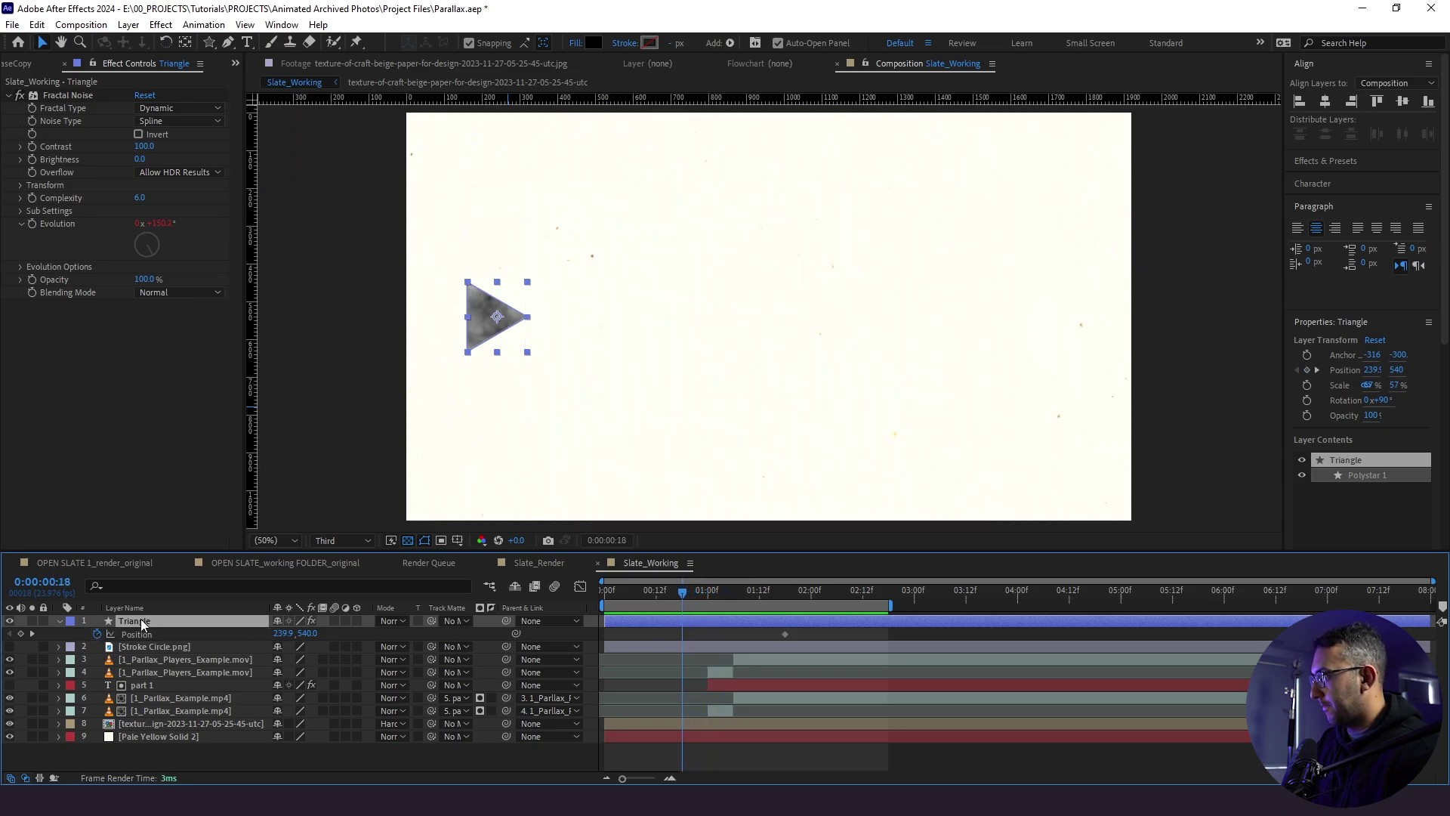
{"action": "key", "text": "shift+Left"}
{"action": "key", "text": "shift+Left"}
{"action": "key", "text": "shift+Left"}
{"action": "key", "text": "shift+Left"}
{"action": "key", "text": "shift+Left"}
{"action": "key", "text": "shift+Left"}
{"action": "key", "text": "shift+Left"}
{"action": "key", "text": "shift+Left"}
{"action": "key", "text": "shift+Left"}
{"action": "key", "text": "shift+Left"}
{"action": "key", "text": "shift+Left"}
{"action": "key", "text": "shift+Left"}
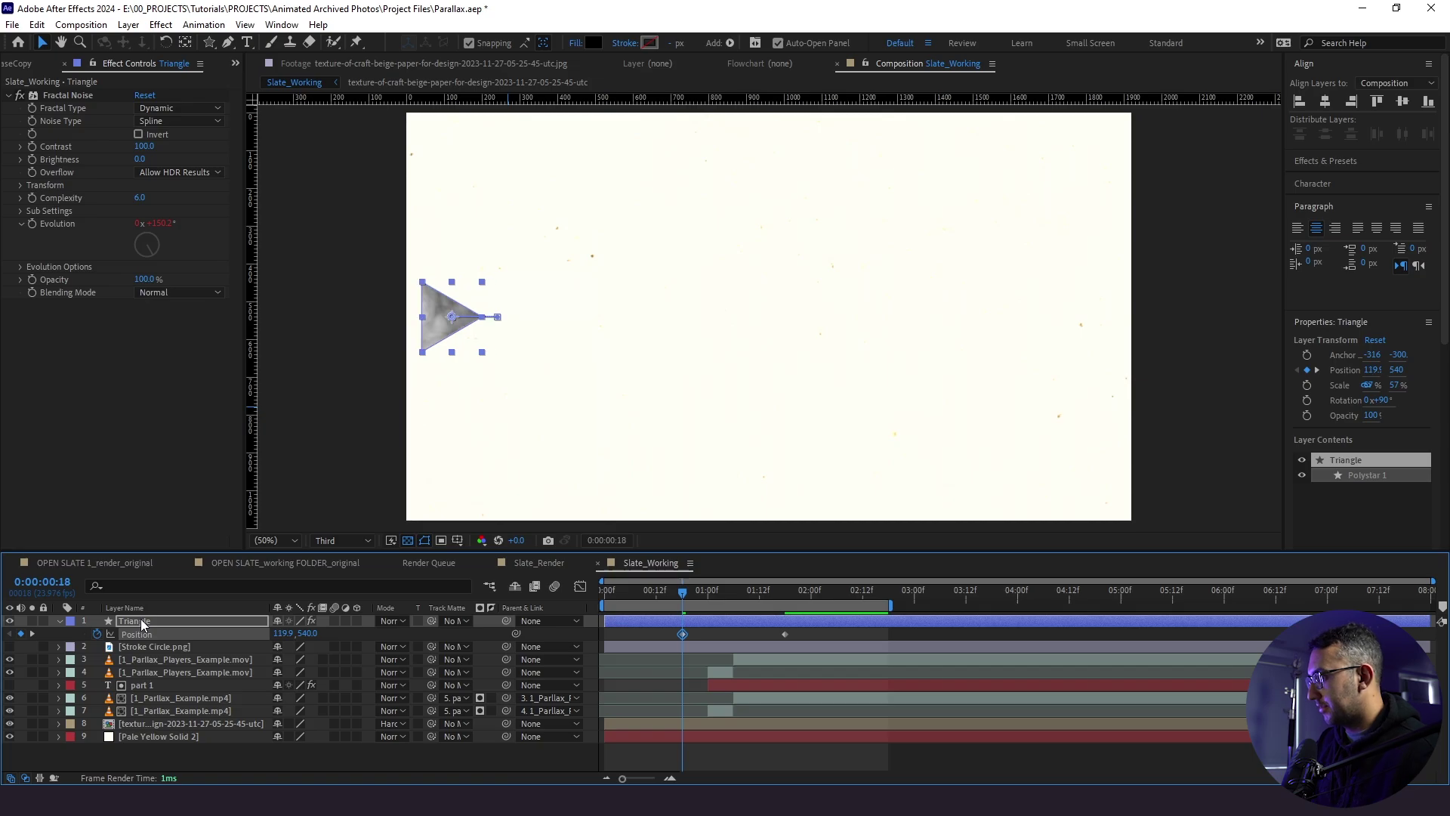
{"action": "left_click_drag", "start_coordinate": [763, 602], "coordinate": [776, 602]}
{"action": "key", "text": "shift+Right"}
{"action": "key", "text": "shift+Right"}
{"action": "key", "text": "shift+Right"}
{"action": "key", "text": "shift+Right"}
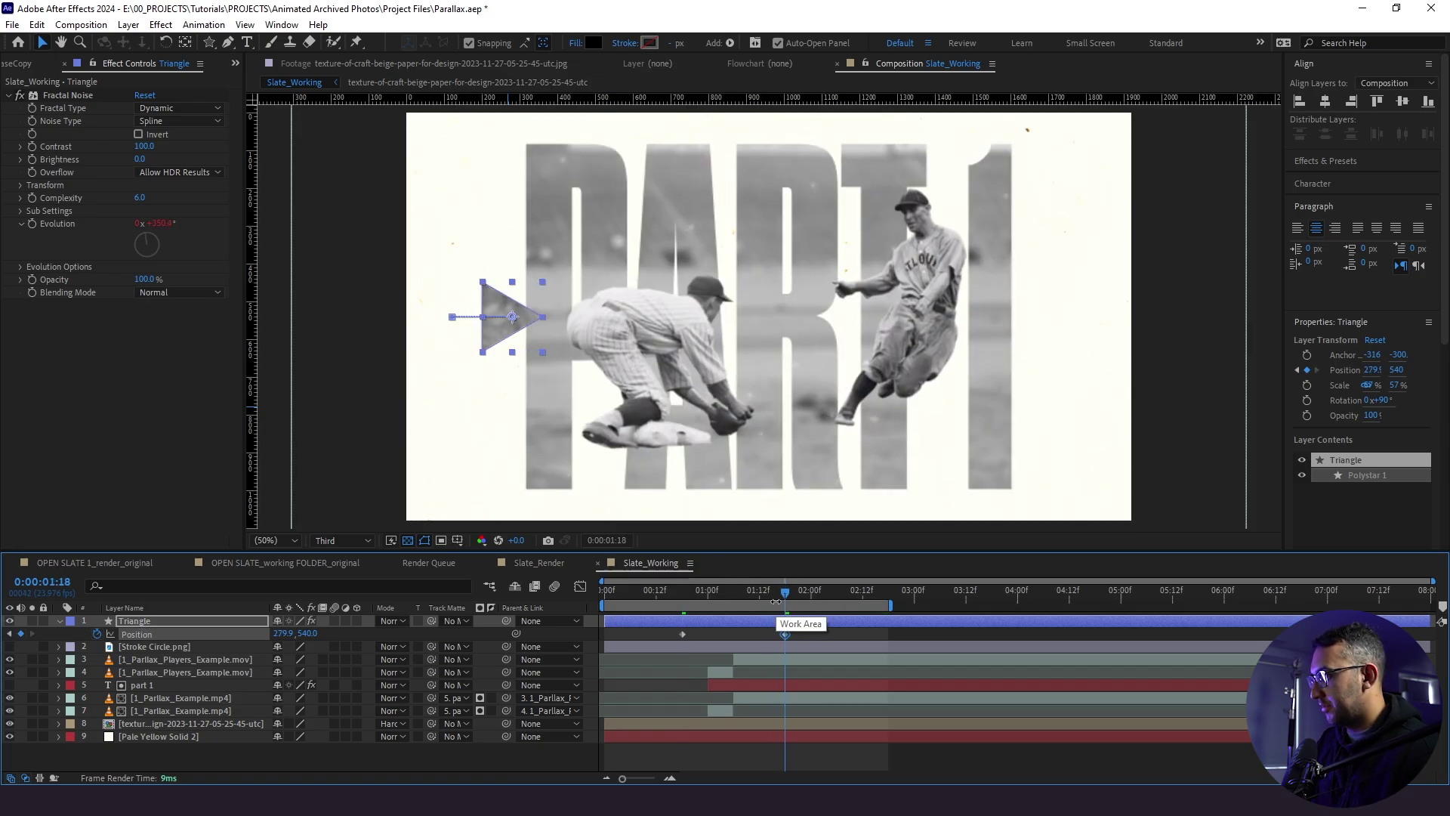
{"action": "key", "text": "space"}
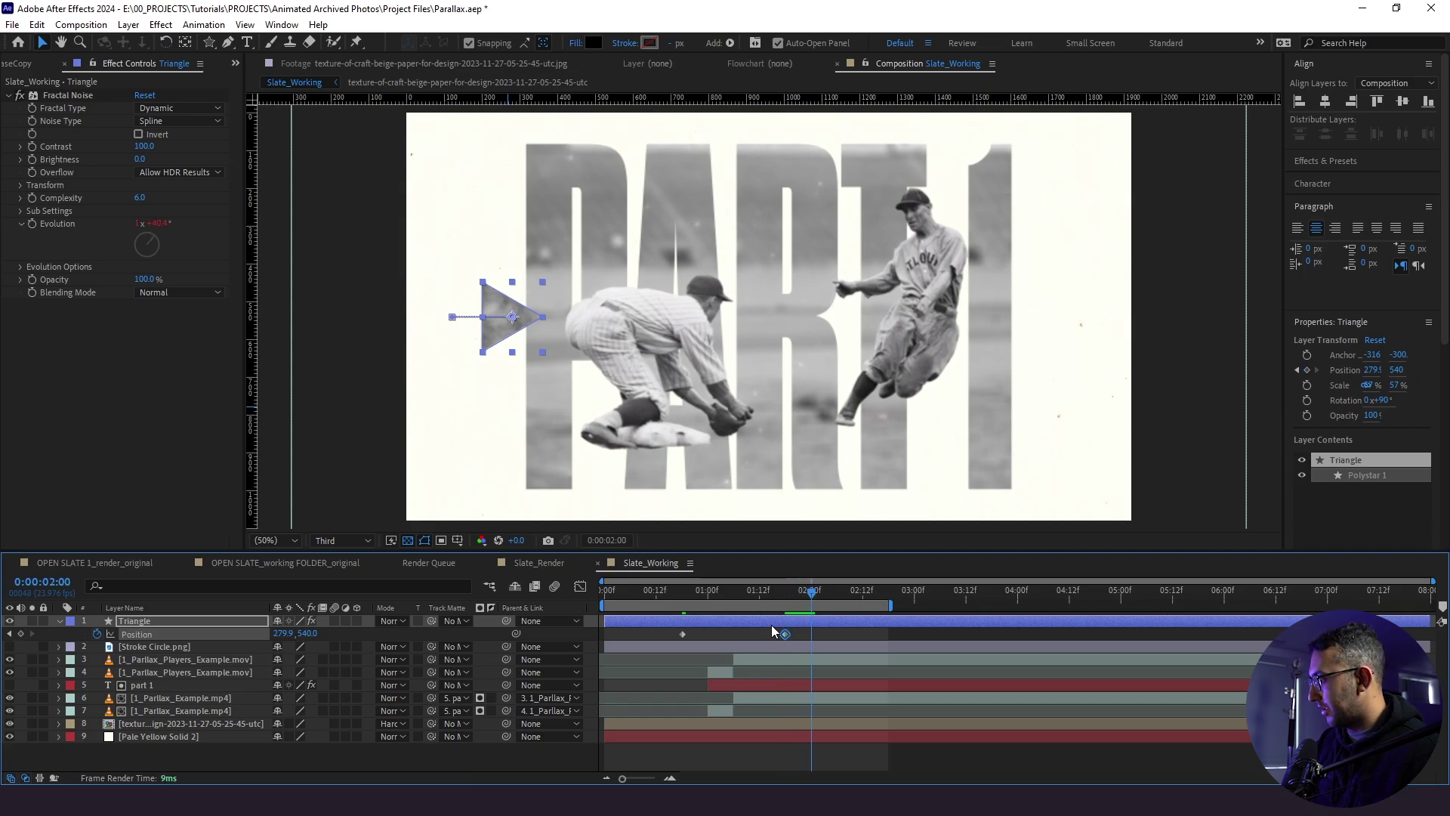
Add a hold keyframe at 2:00, extend the work area, and reuse the start position at 3:00
{"action": "left_click", "coordinate": [19, 637]}
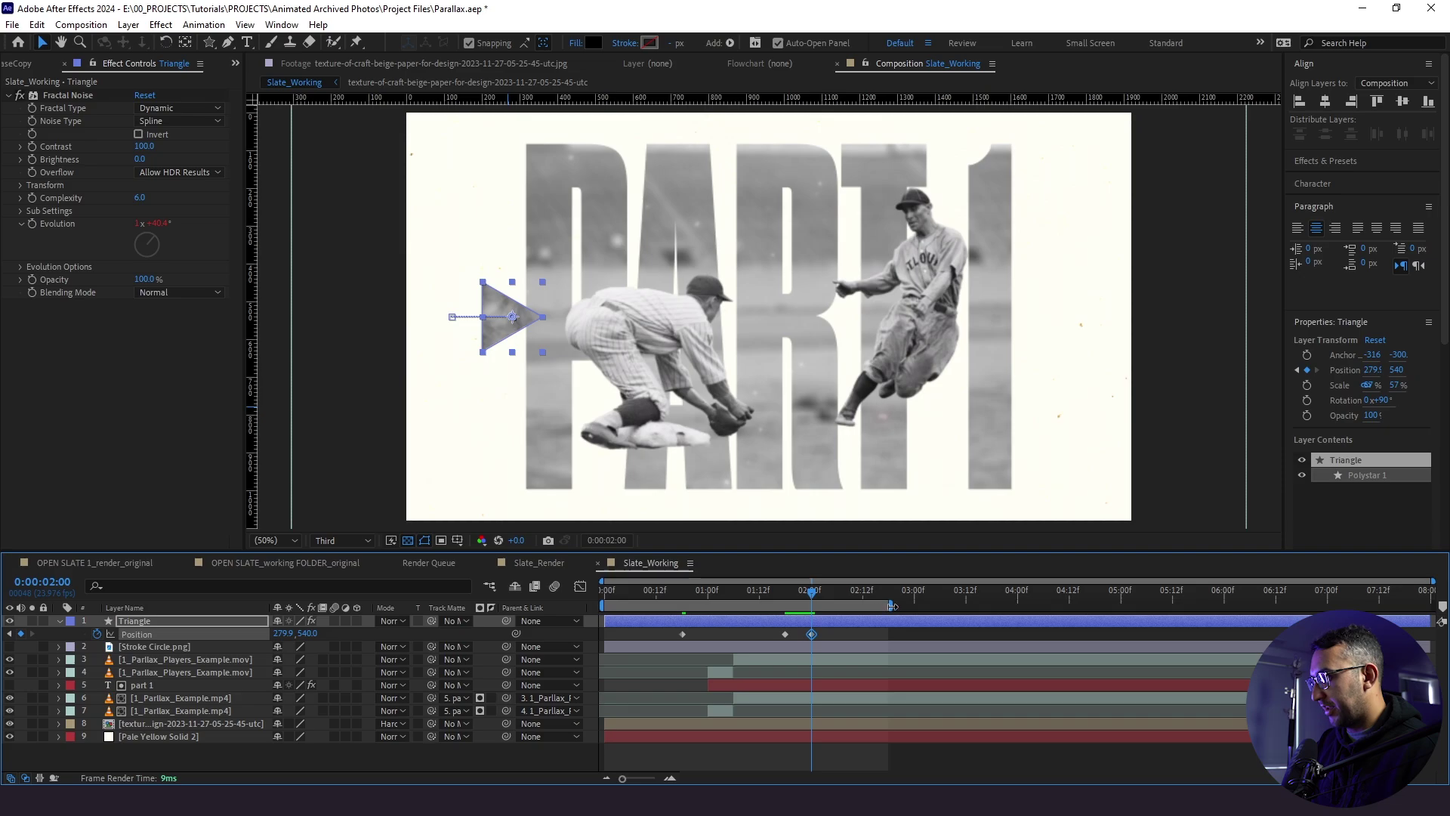
{"action": "left_click_drag", "start_coordinate": [892, 605], "coordinate": [1024, 606]}
{"action": "left_click", "coordinate": [915, 593]}
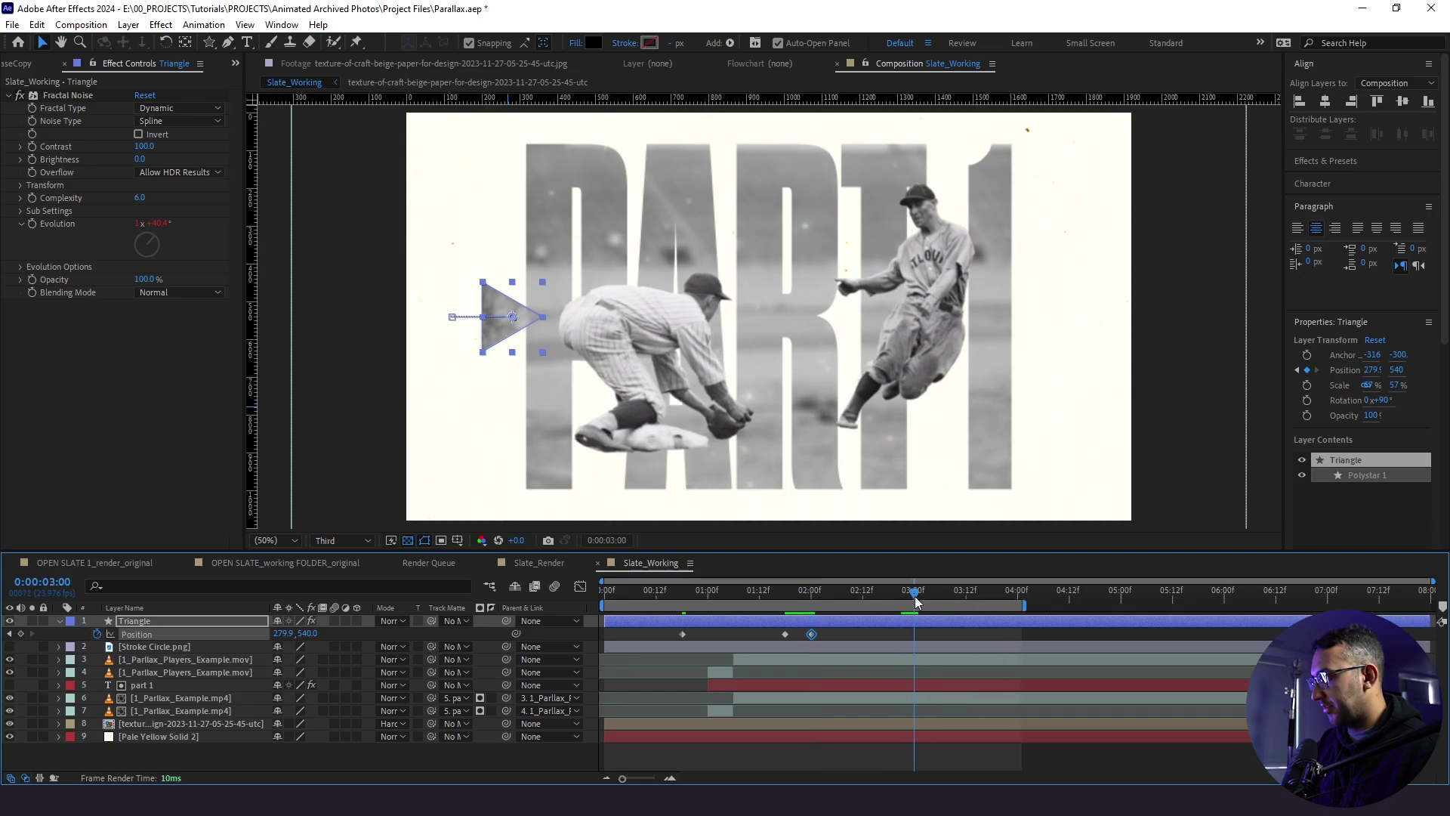
{"action": "left_click", "coordinate": [686, 633]}
{"action": "left_click", "coordinate": [683, 634]}
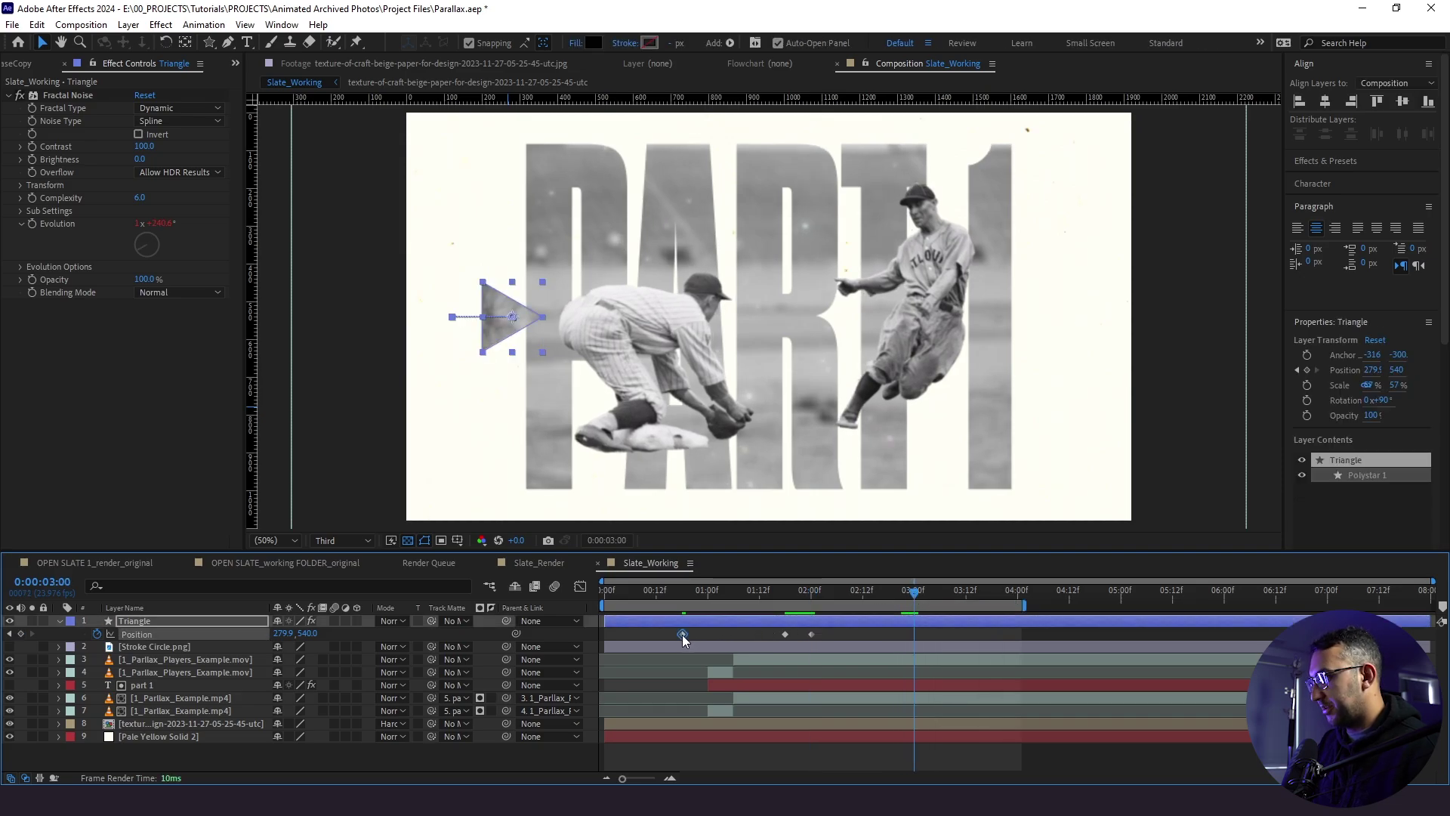
{"action": "key", "text": "ctrl+v"}
Solo the Triangle layer and preview the slide in and out
{"action": "left_click_drag", "start_coordinate": [705, 597], "coordinate": [677, 595]}
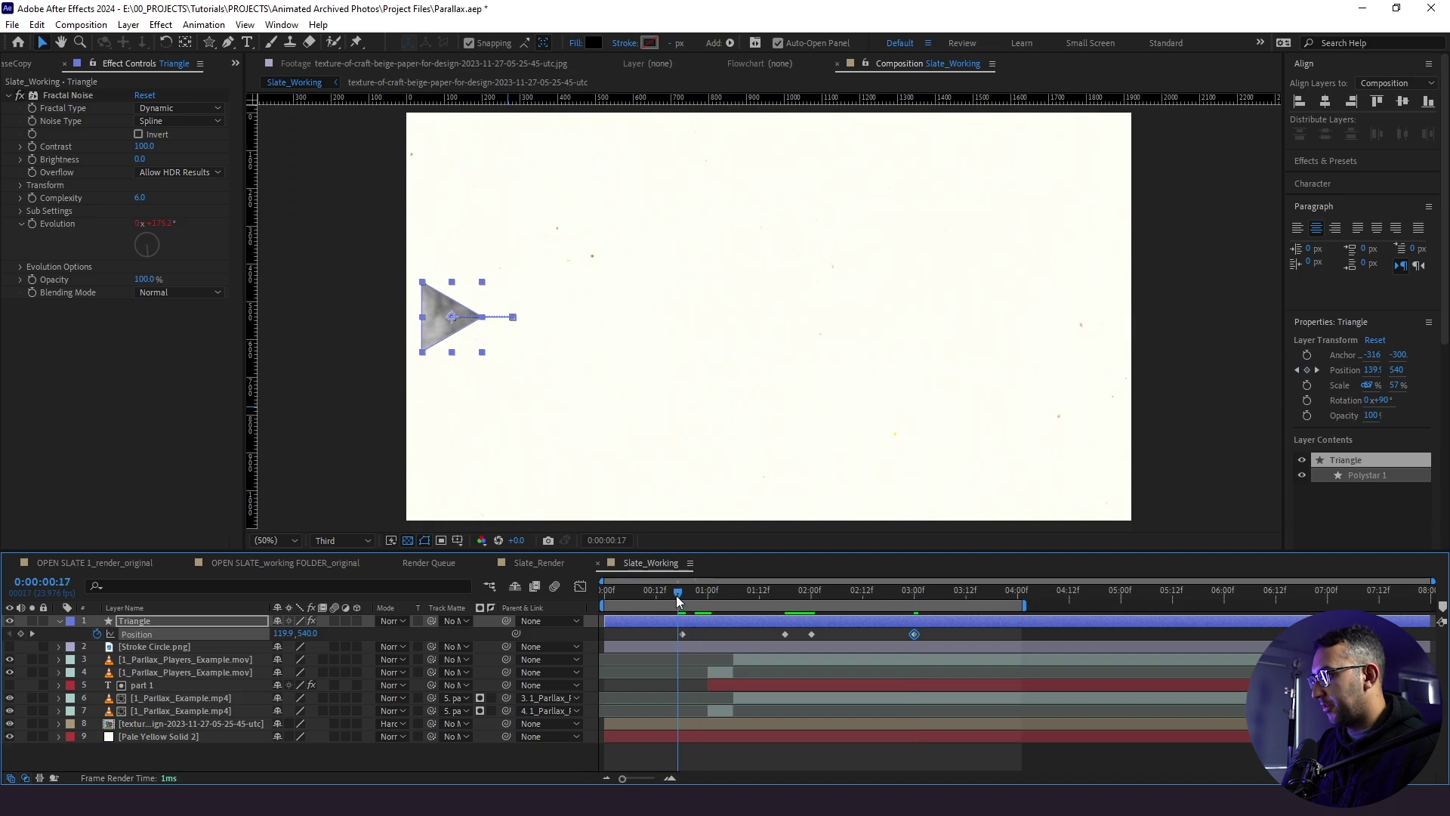
{"action": "key", "text": "space"}
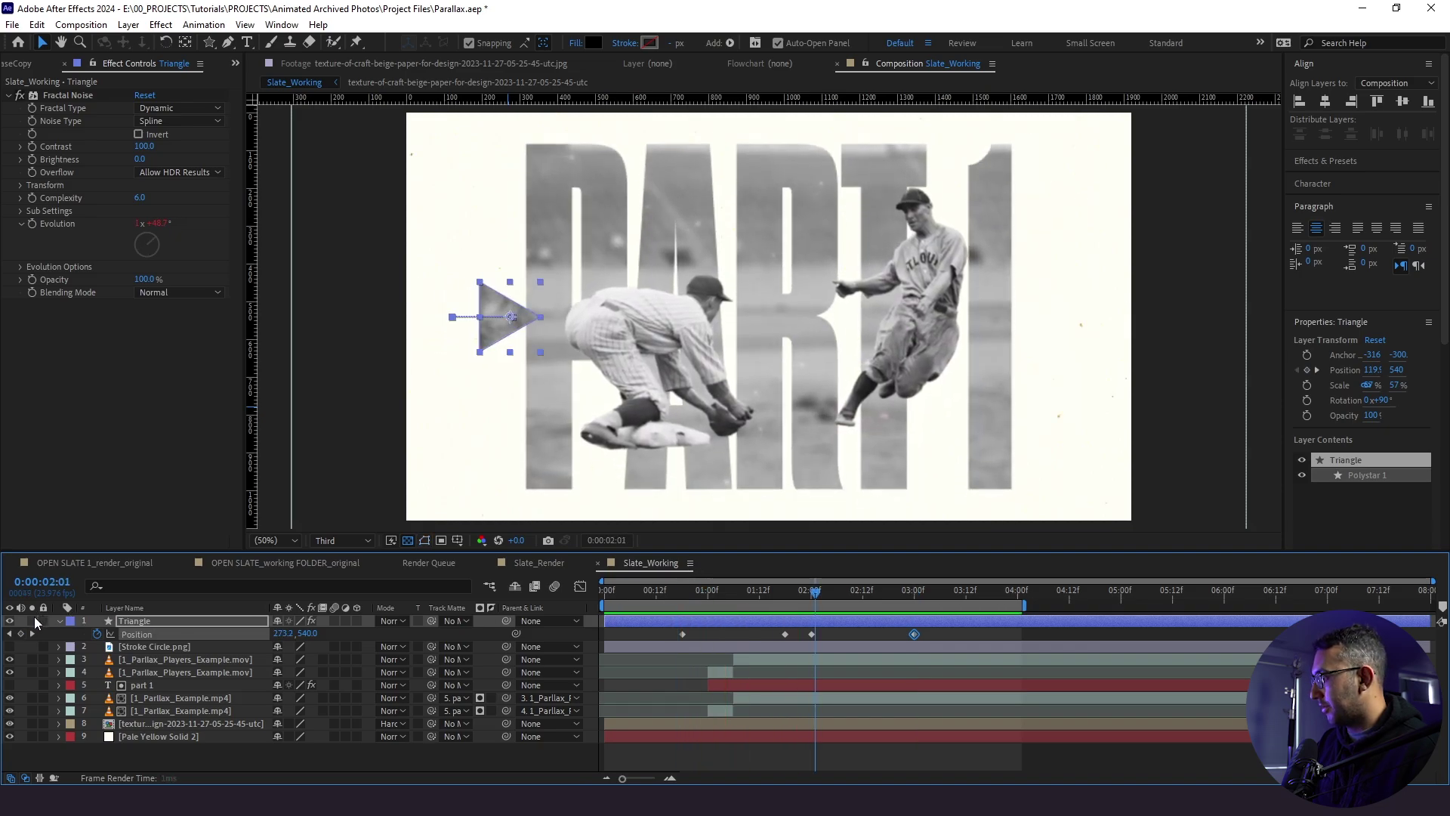
{"action": "left_click", "coordinate": [32, 621]}
{"action": "left_click", "coordinate": [683, 592]}
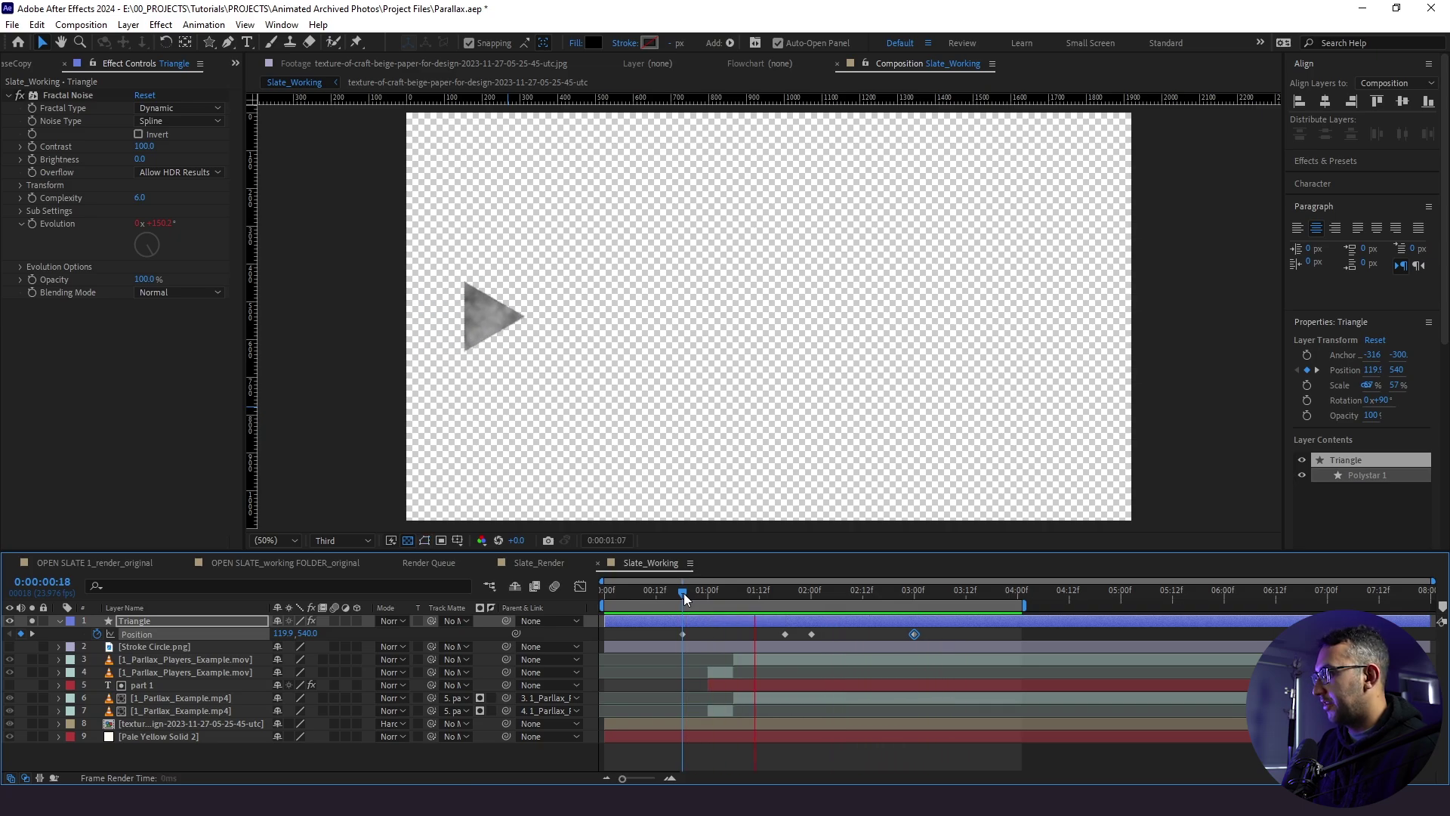
{"action": "key", "text": "space"}
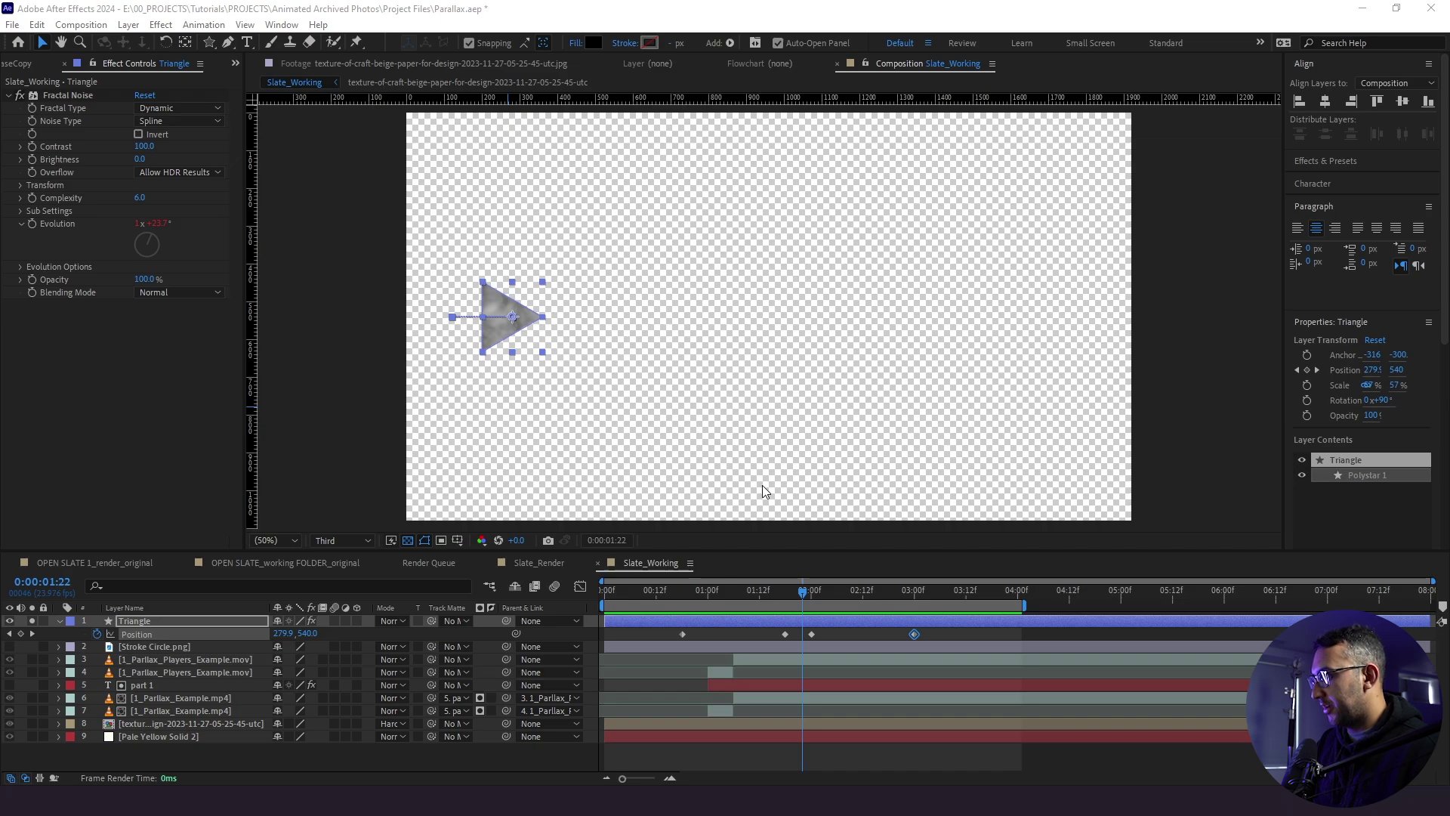
Add a posterizeTime(6), wiggle(222,2), loopOut() expression to the Triangle's Position
{"action": "left_click", "coordinate": [746, 635]}
{"action": "left_click", "coordinate": [734, 594]}
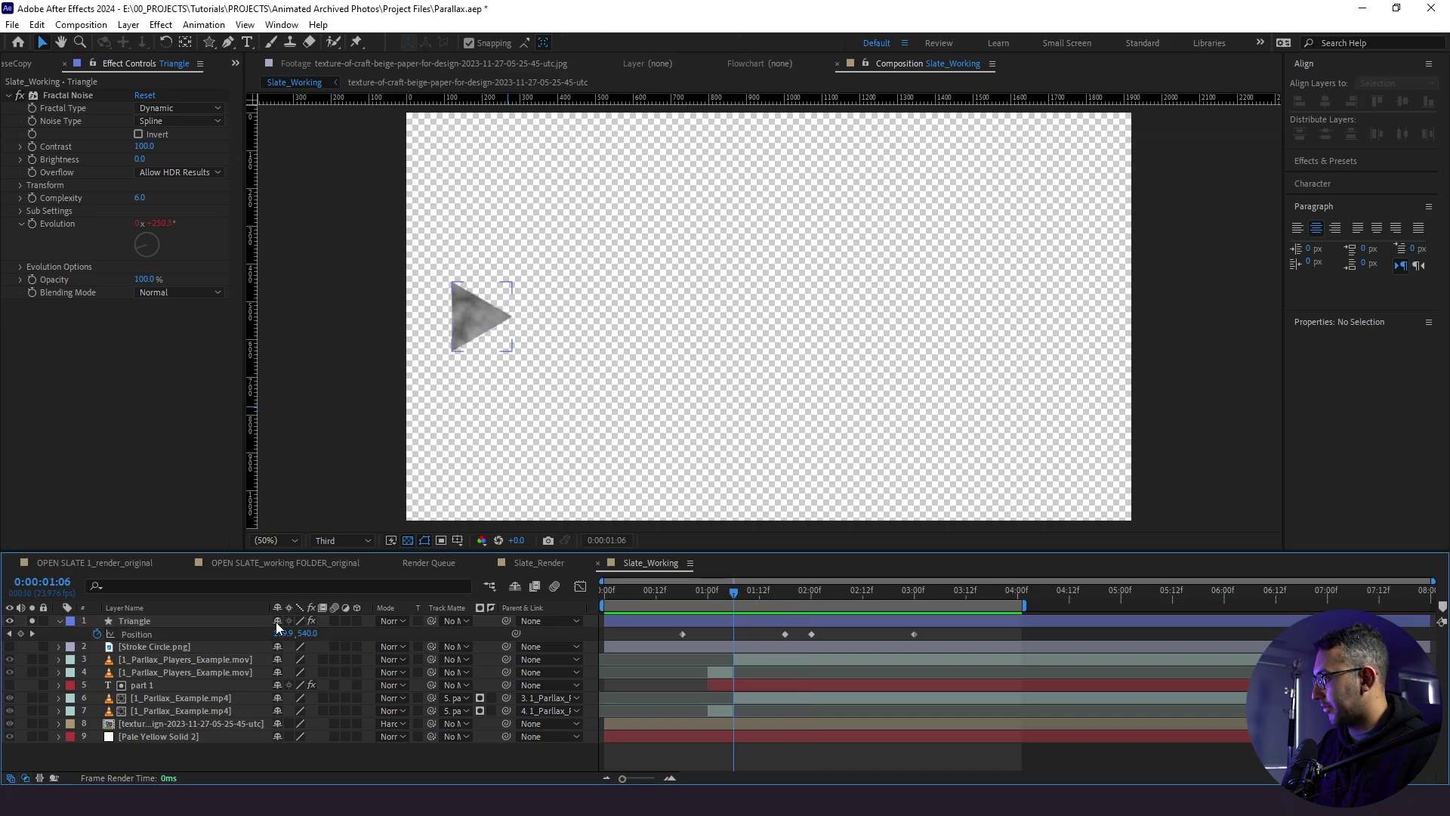
{"action": "left_click", "coordinate": [97, 633], "text": "alt"}
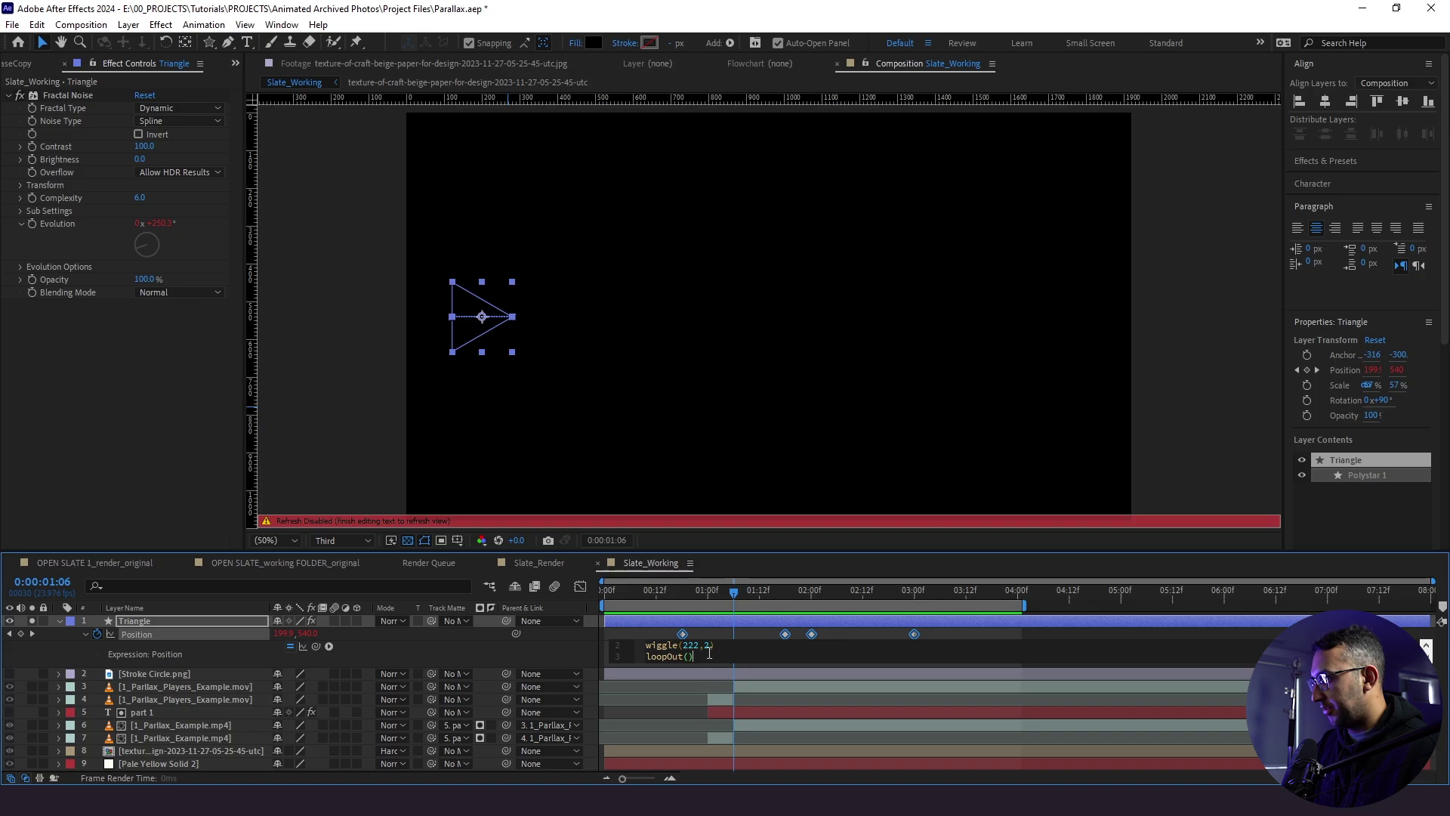
{"action": "scroll", "coordinate": [702, 656], "scroll_direction": "up", "scroll_amount": 1}
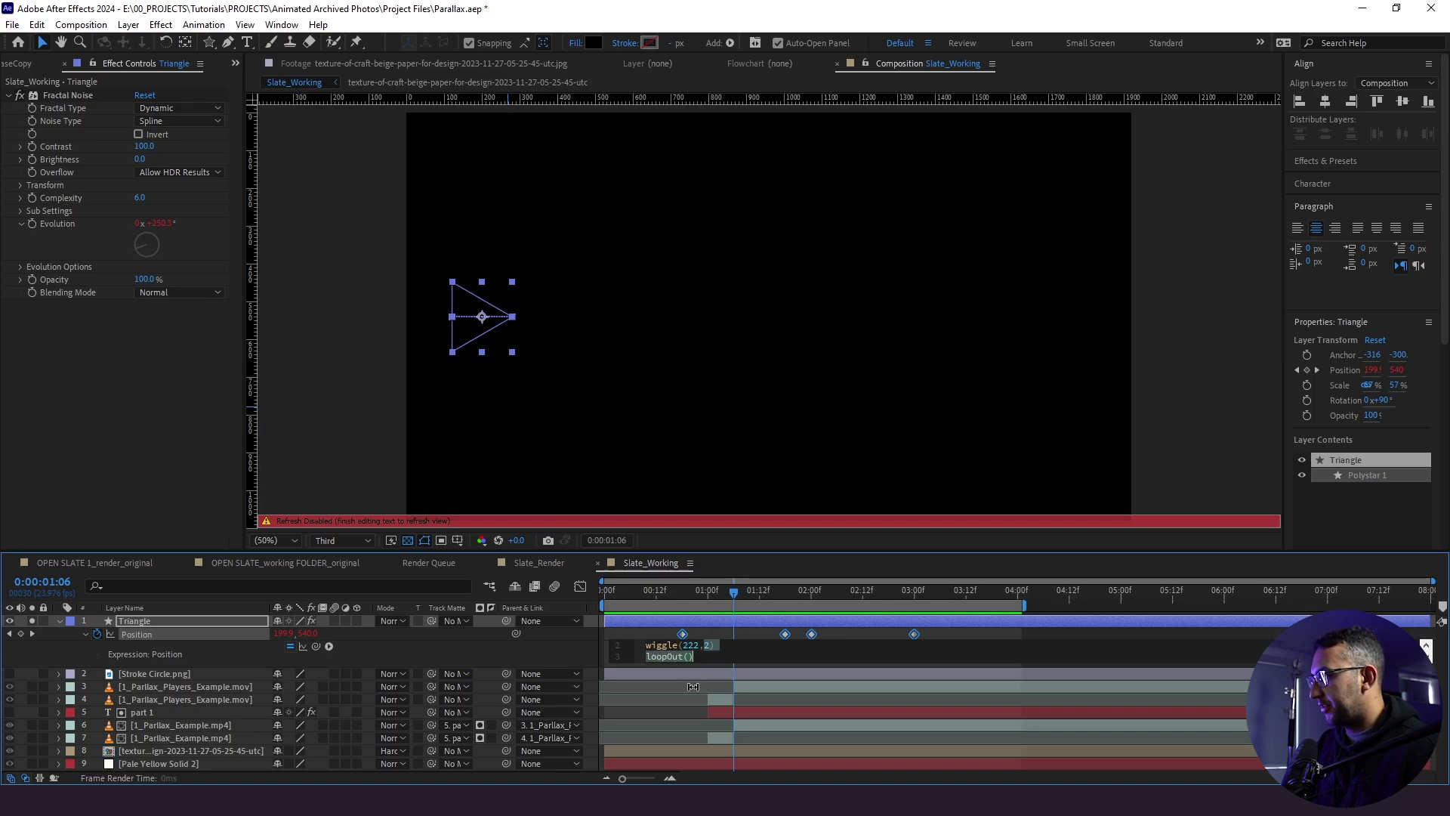
{"action": "left_click", "coordinate": [692, 687]}
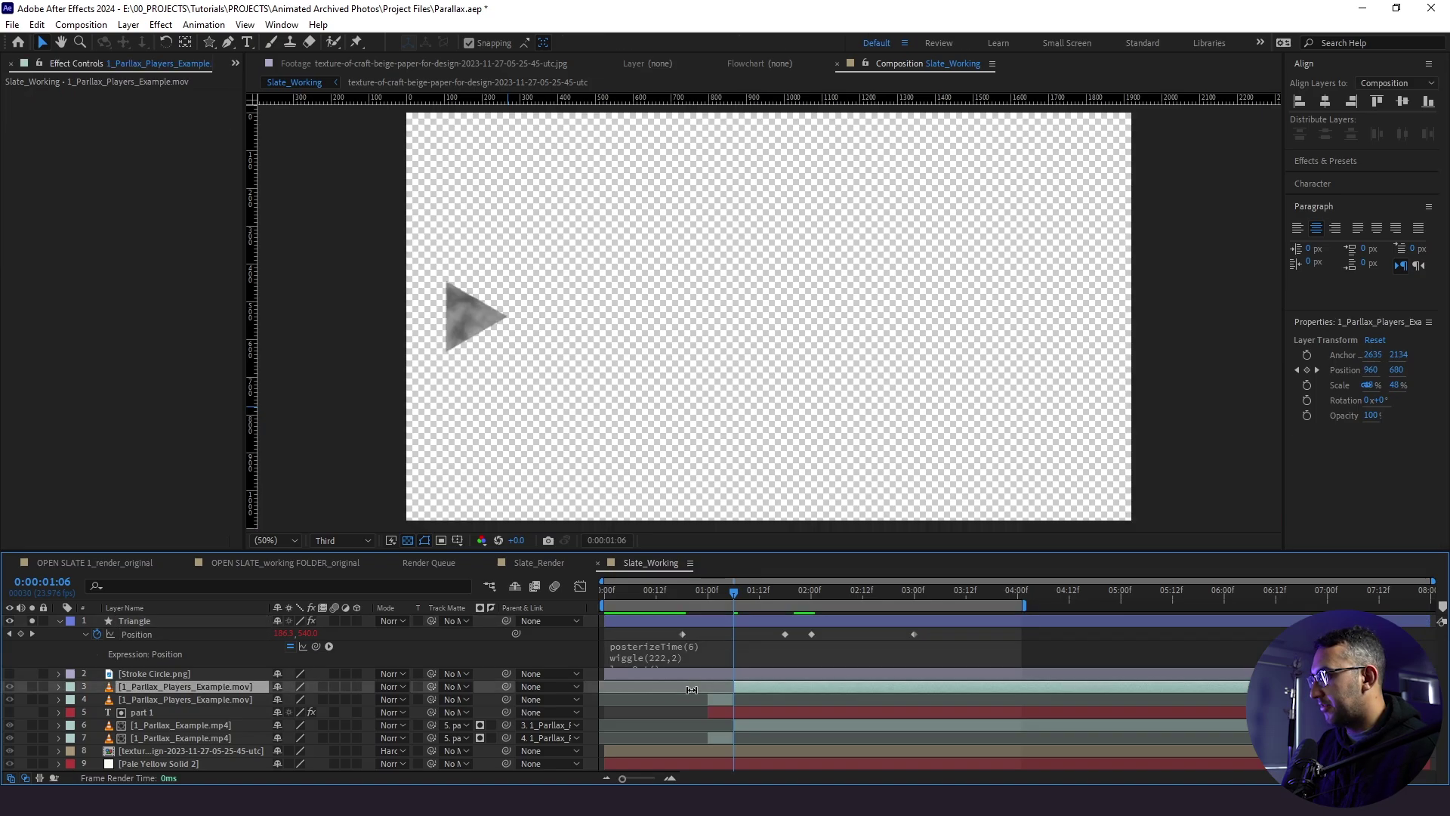
Easy Ease all the Triangle's Position keyframes with F9 and preview
{"action": "left_click", "coordinate": [174, 639]}
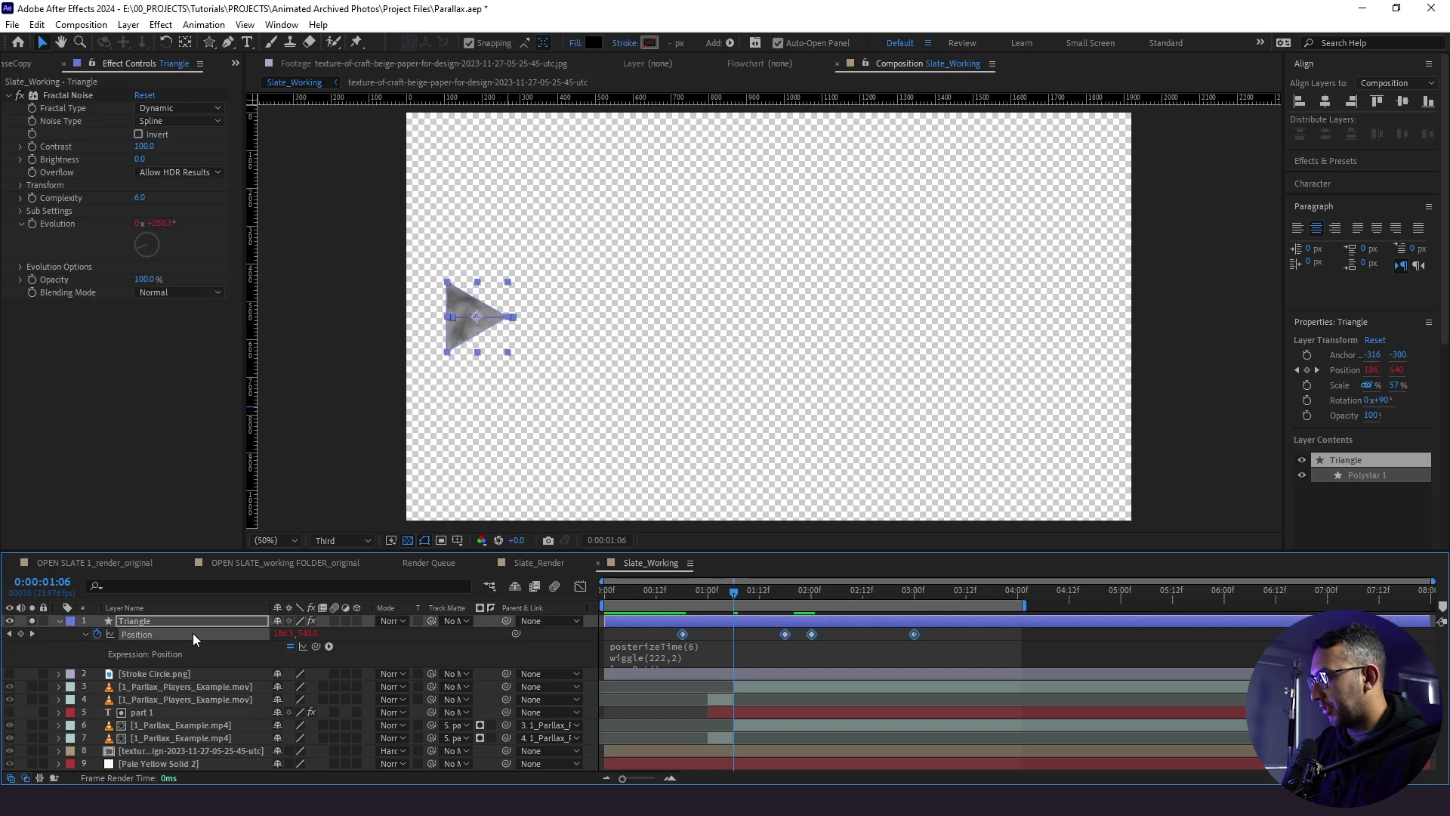
{"action": "key", "text": "F9"}
{"action": "key", "text": "space"}
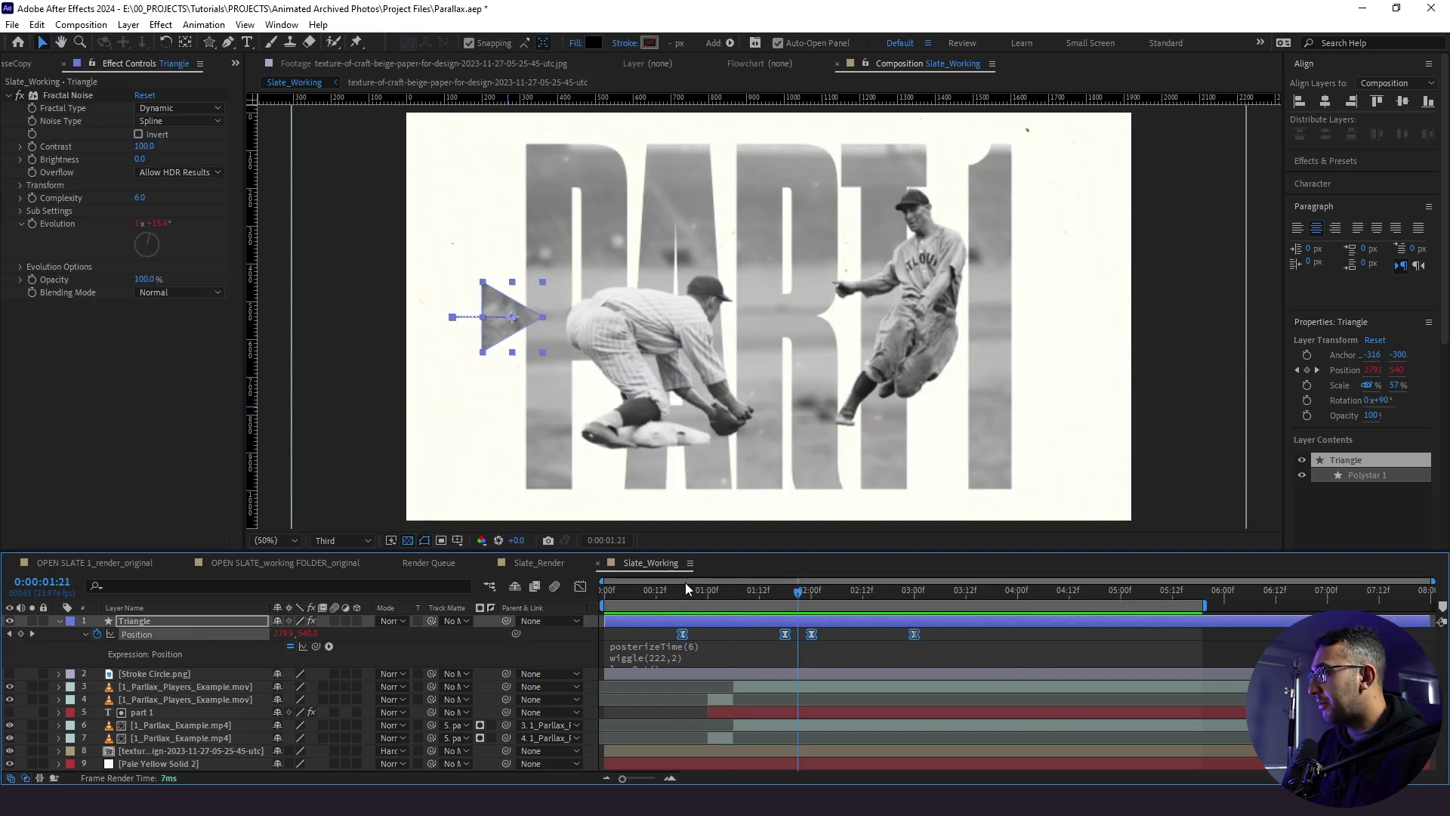
{"action": "left_click", "coordinate": [186, 624]}
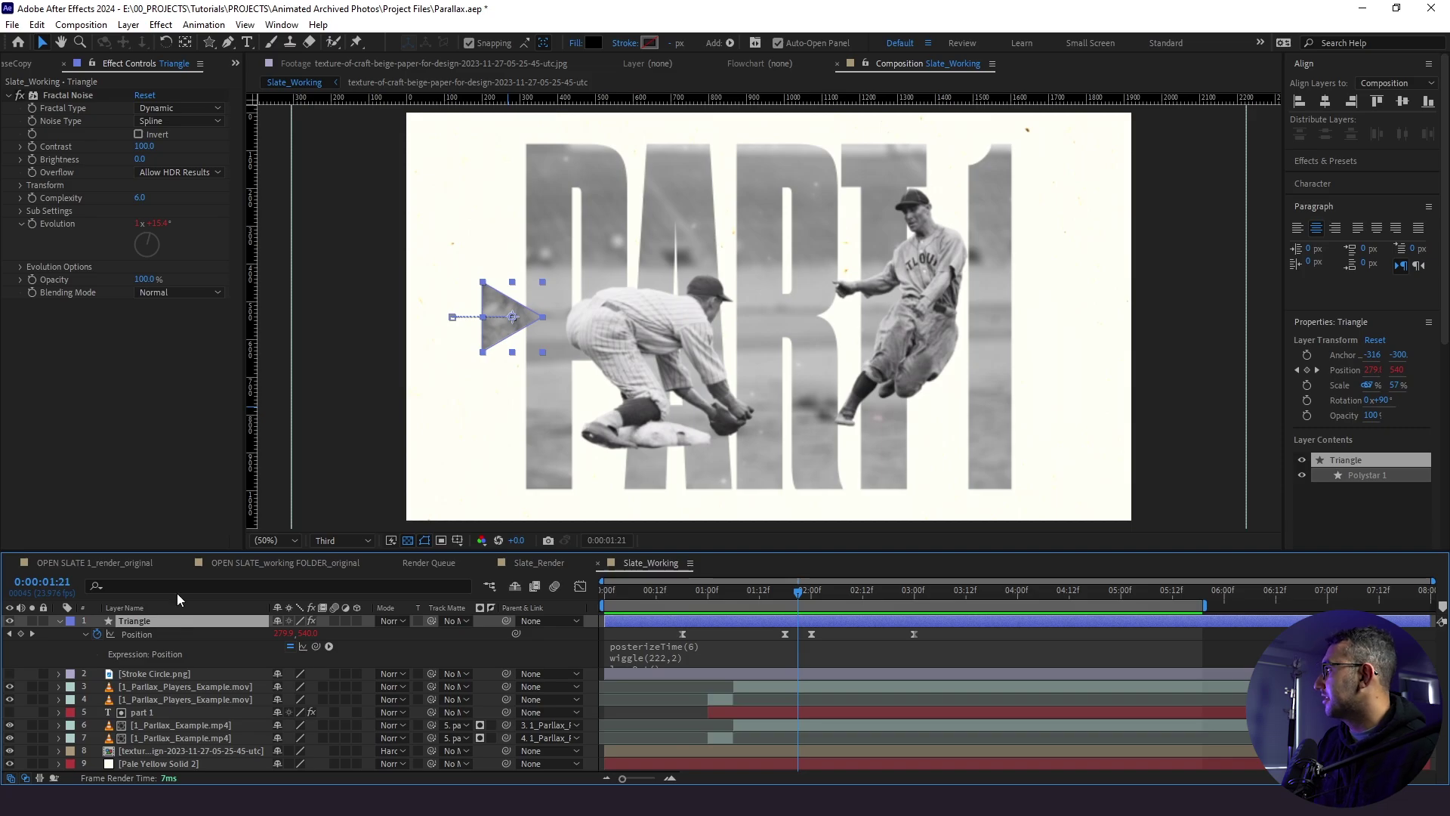
Apply the Echo effect to the Triangle layer through the effect search
{"action": "left_click", "coordinate": [17, 64]}
{"action": "key", "text": "ctrl+space"}
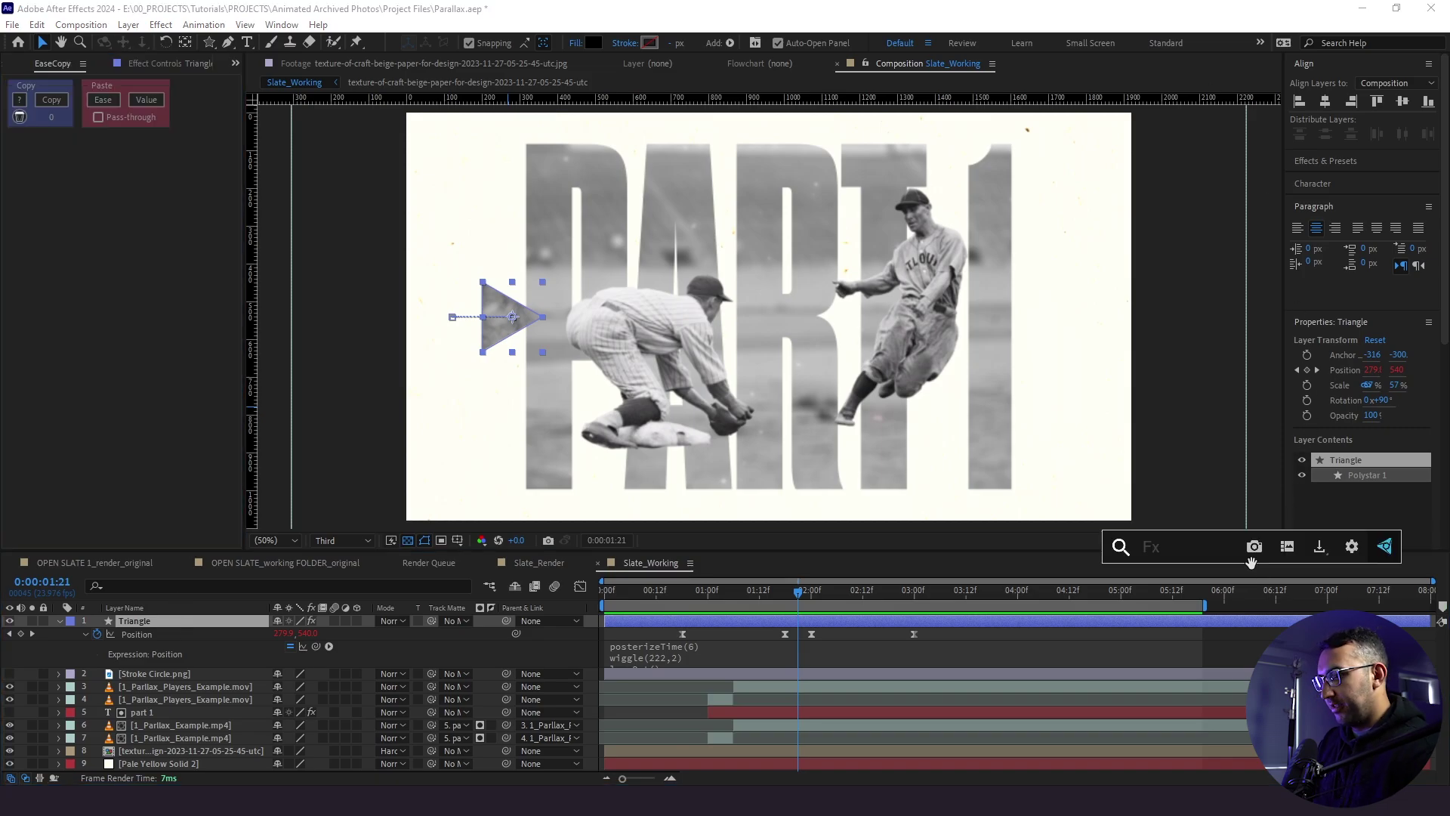
{"action": "type", "text": "echo"}
{"action": "key", "text": "Return"}
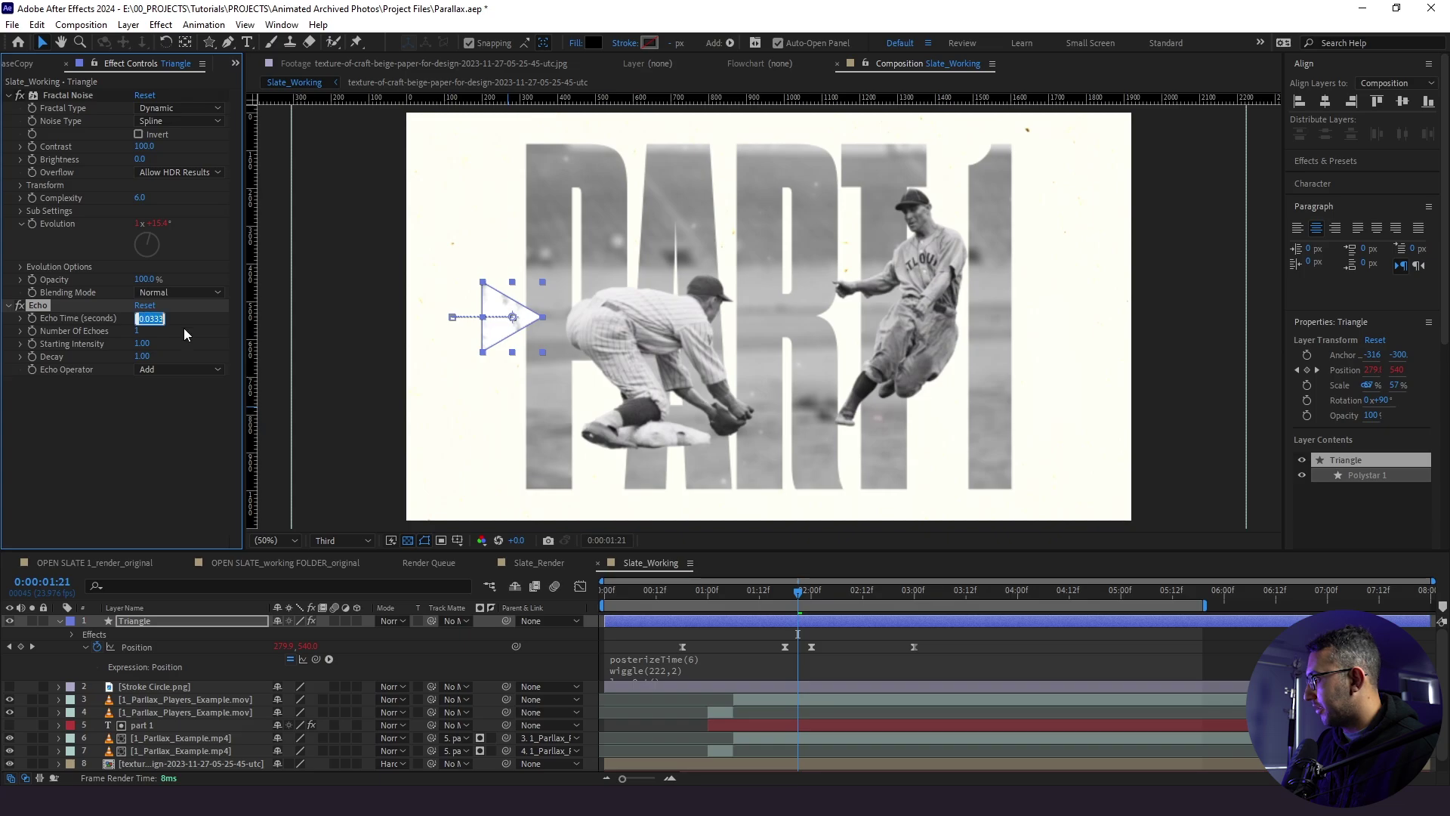
Set Echo Time -0.003, 100 echoes and Composite In Back, then check the trail at 1:14
{"action": "key", "text": "Right"}
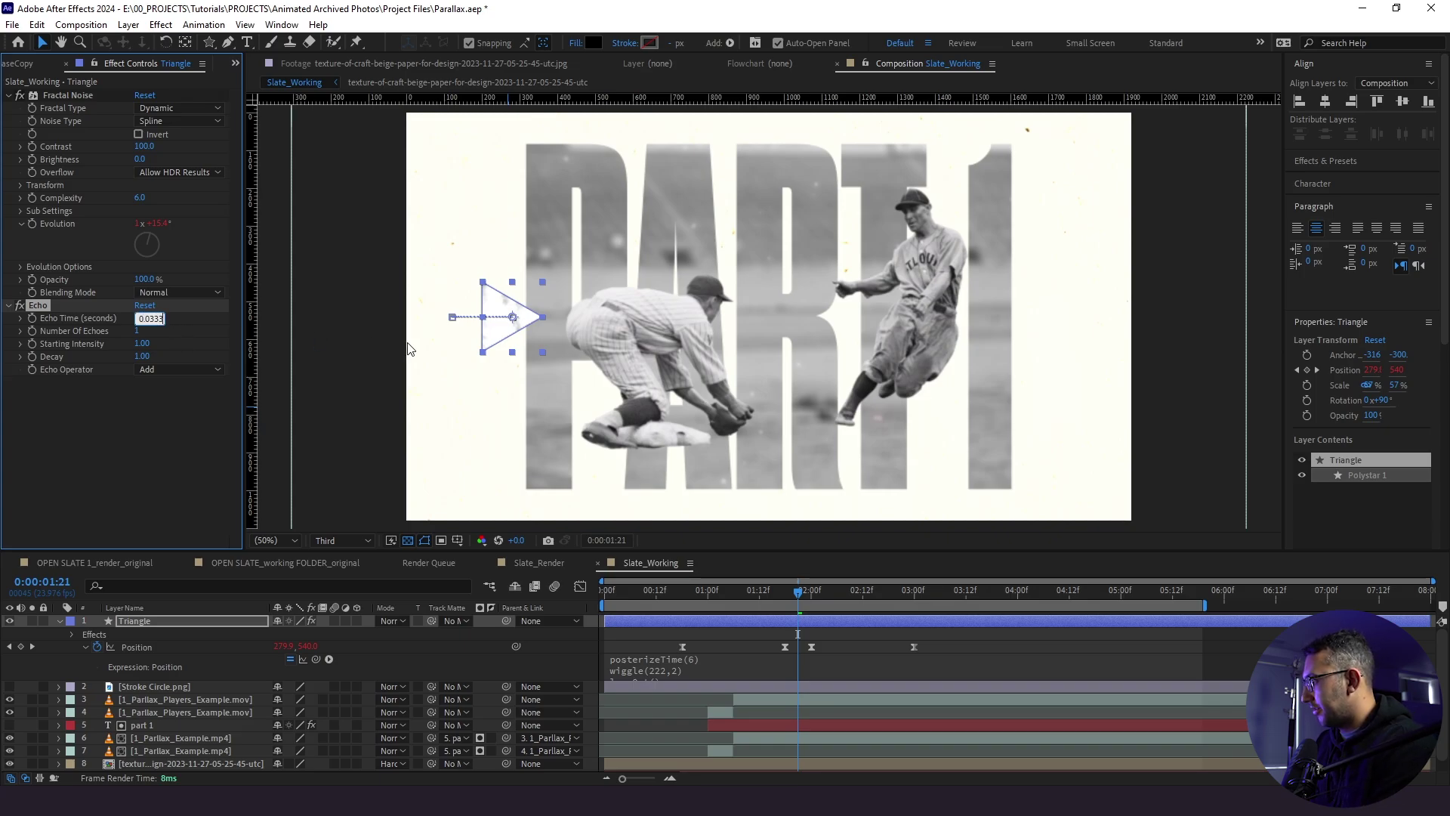
{"action": "key", "text": "BackSpace"}
{"action": "key", "text": "BackSpace"}
{"action": "key", "text": "BackSpace"}
{"action": "type", "text": "0"}
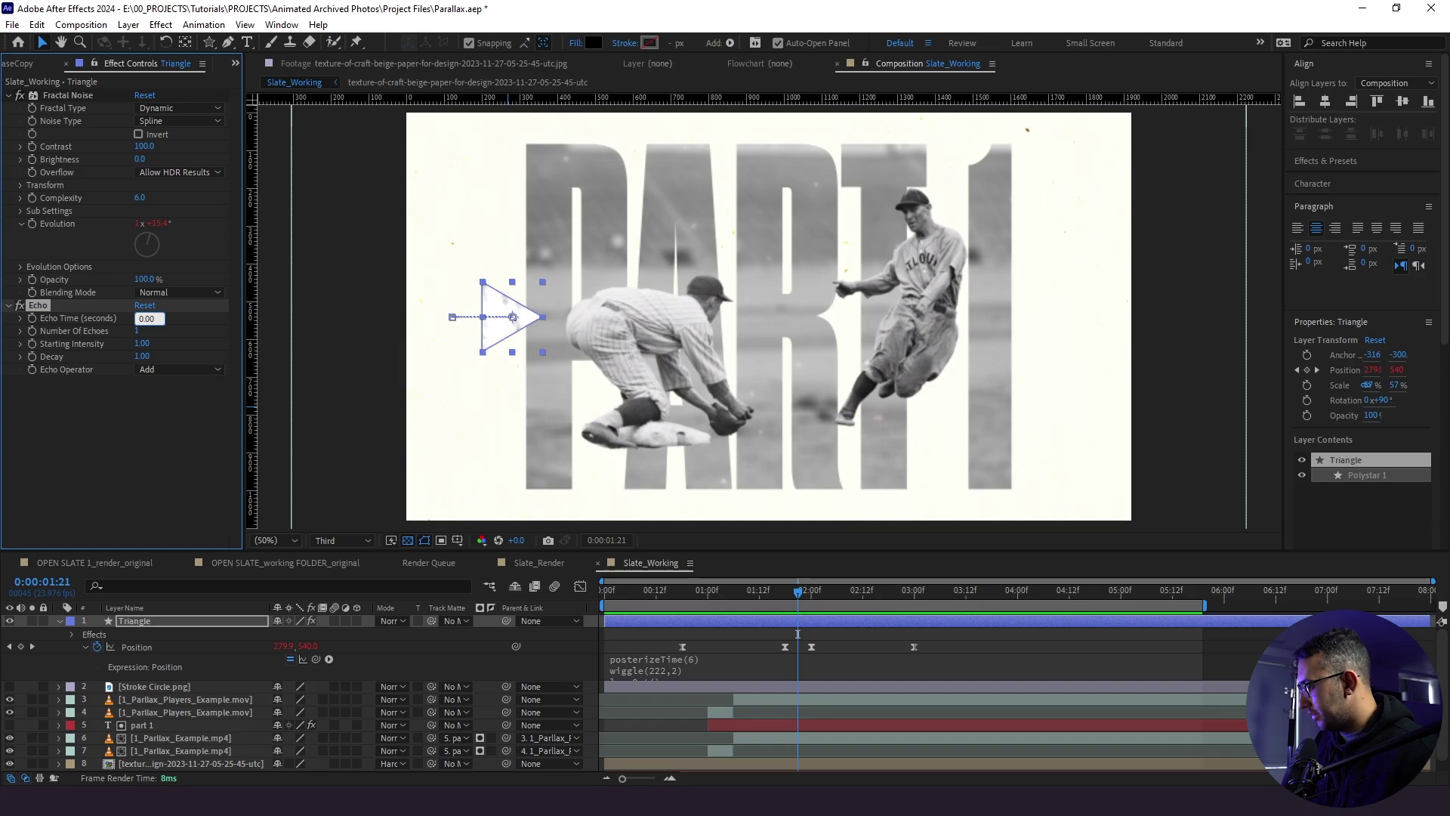
{"action": "type", "text": "33"}
{"action": "key", "text": "Tab"}
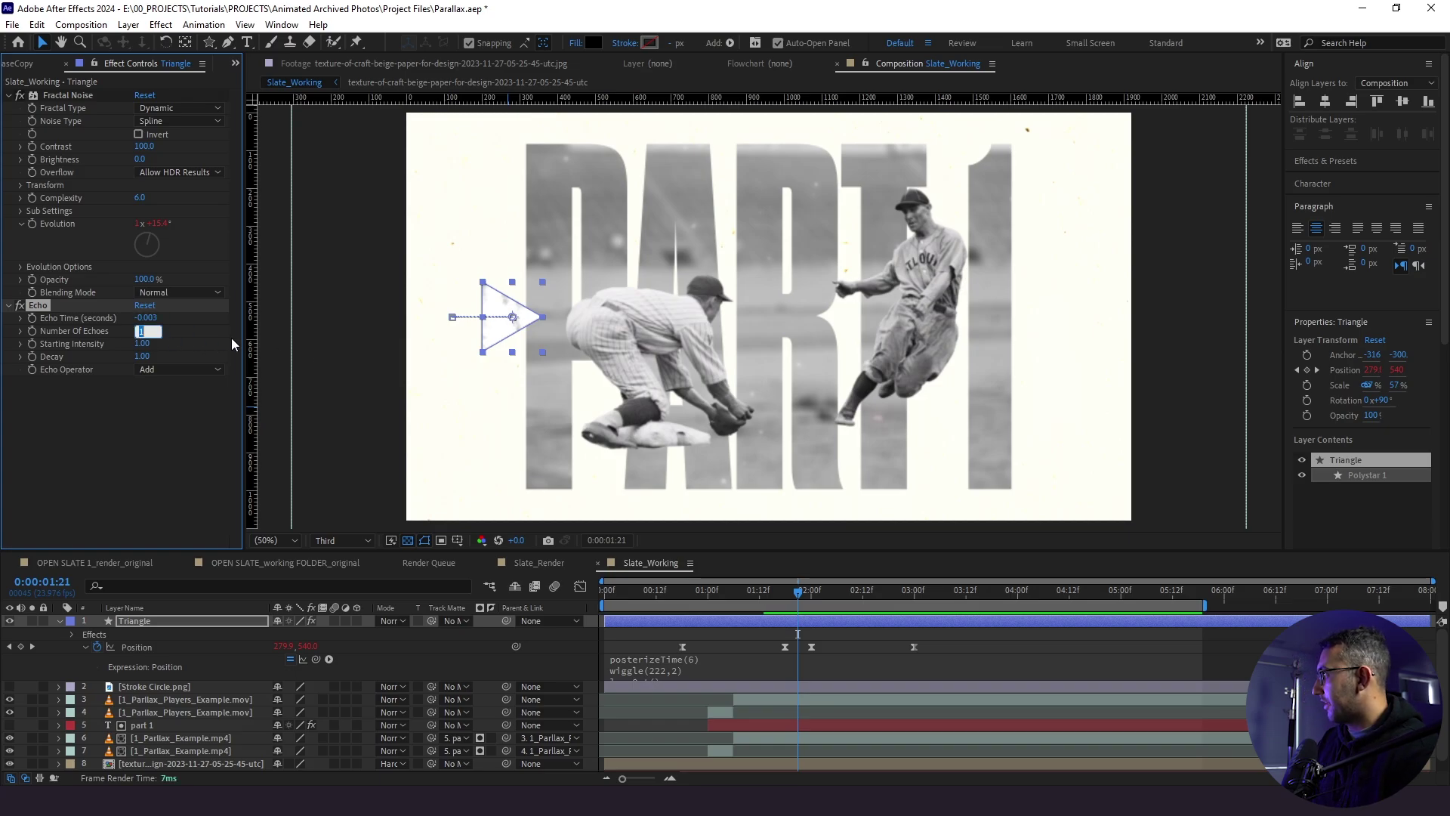
{"action": "type", "text": "100"}
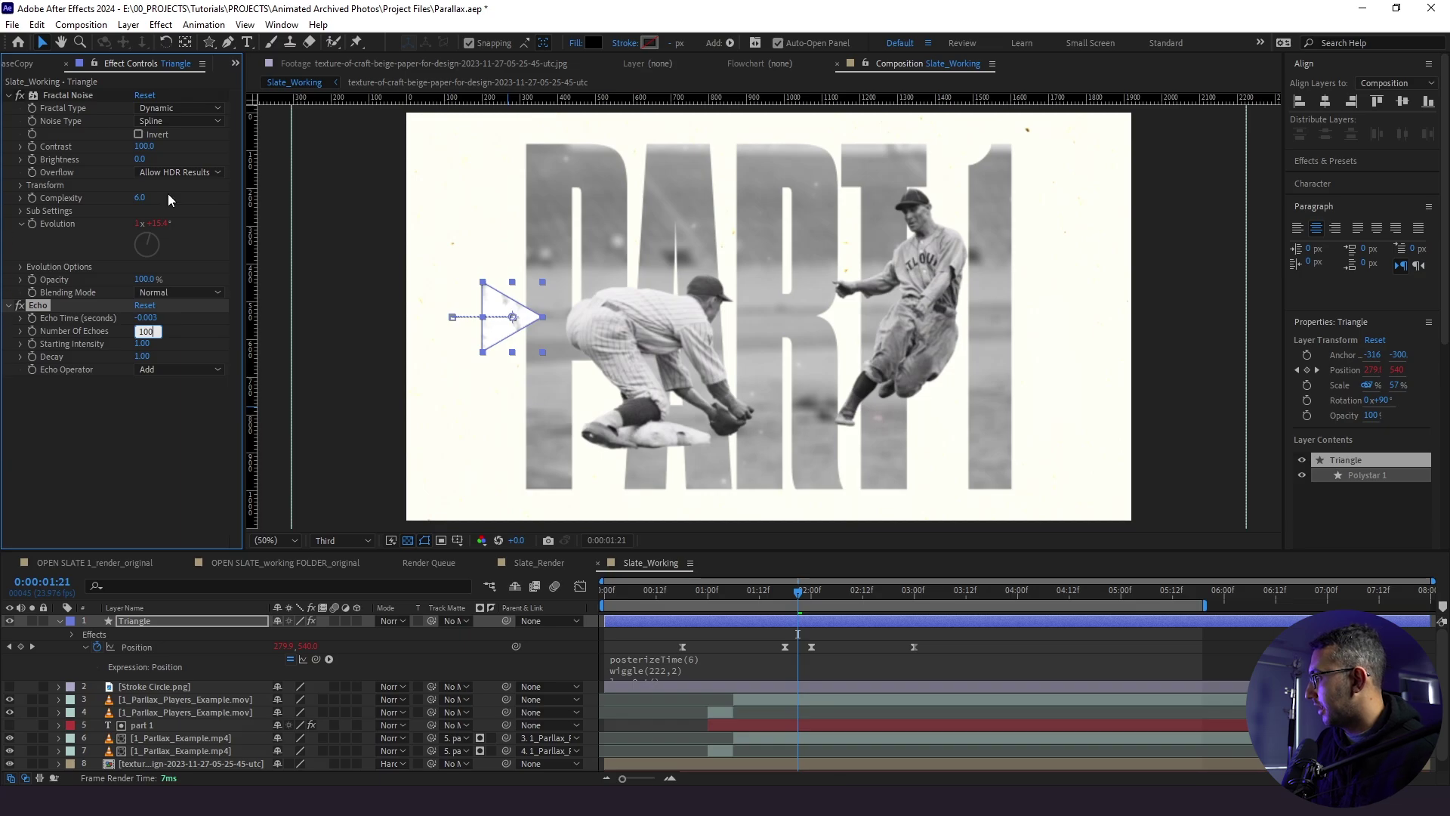
{"action": "left_click", "coordinate": [179, 369]}
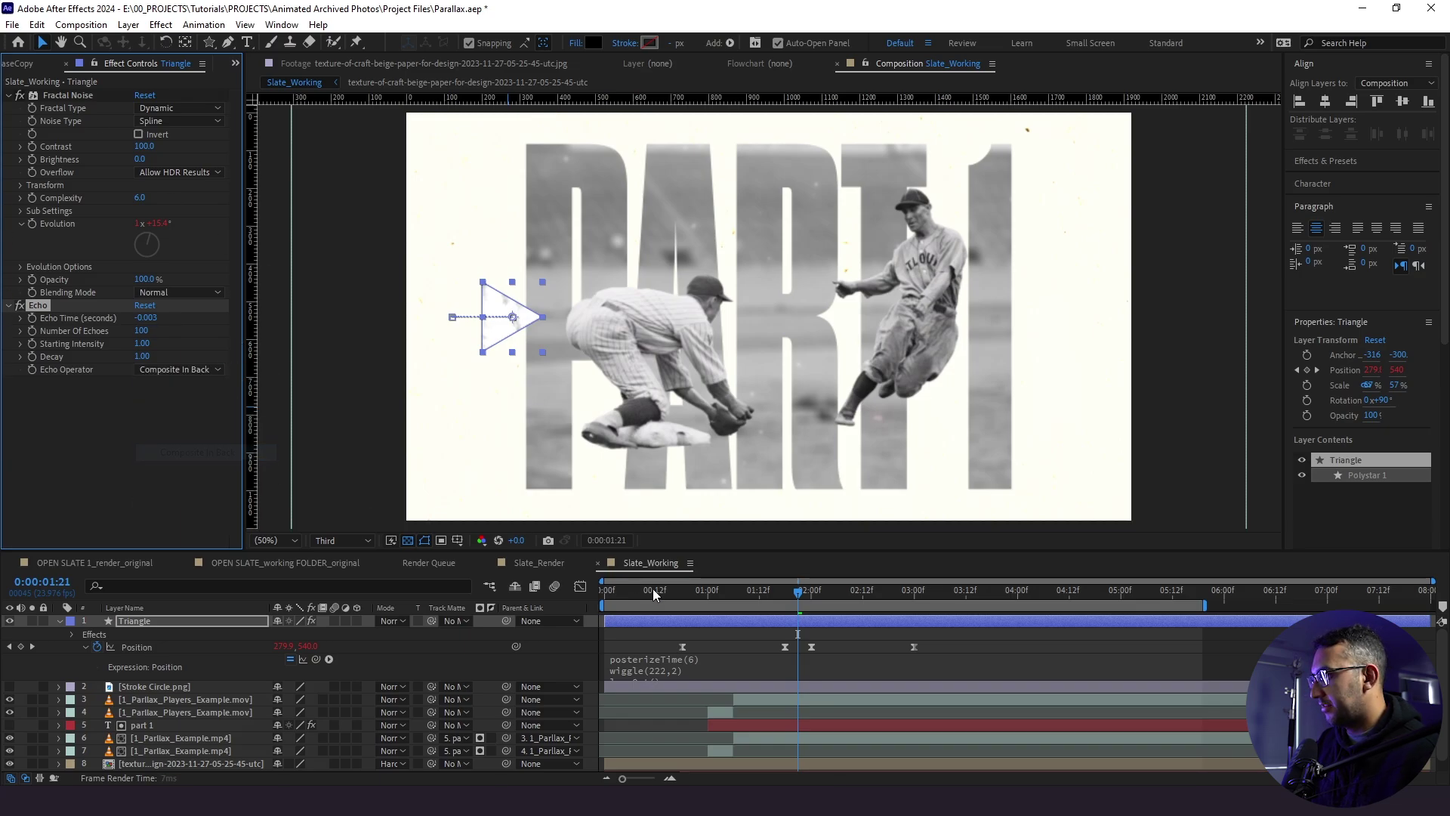
{"action": "left_click", "coordinate": [185, 453]}
{"action": "left_click", "coordinate": [711, 590]}
{"action": "left_click", "coordinate": [768, 592]}
Shrink the triangle's Scale from 57% to 35% at 1:23
{"action": "left_click", "coordinate": [807, 593]}
{"action": "key", "text": "shift+s"}
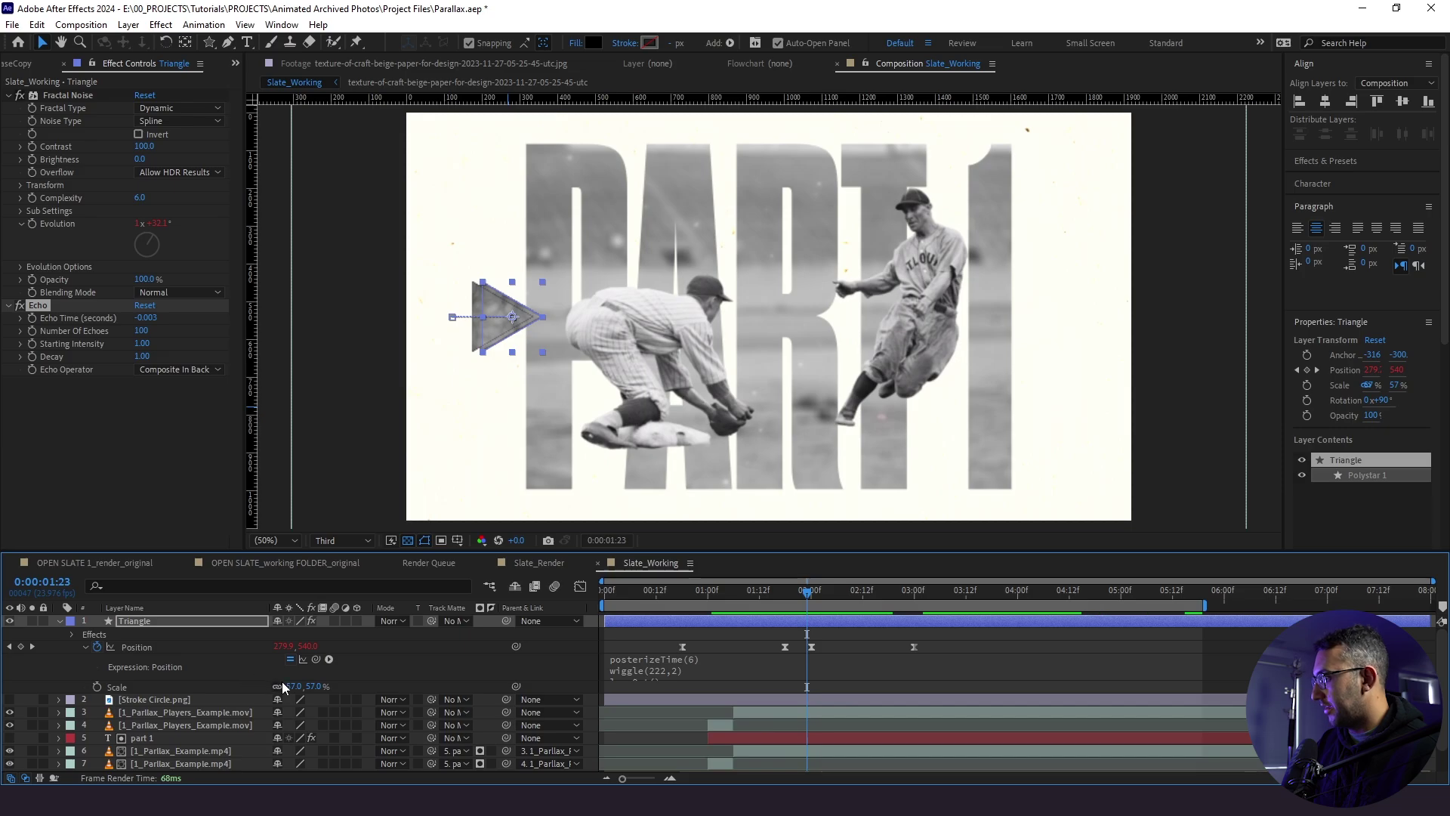
{"action": "left_click_drag", "start_coordinate": [287, 686], "coordinate": [270, 686]}
Nudge the triangle's first Position keyframe at 0:18 further left to X 79.9
{"action": "left_click", "coordinate": [712, 667]}
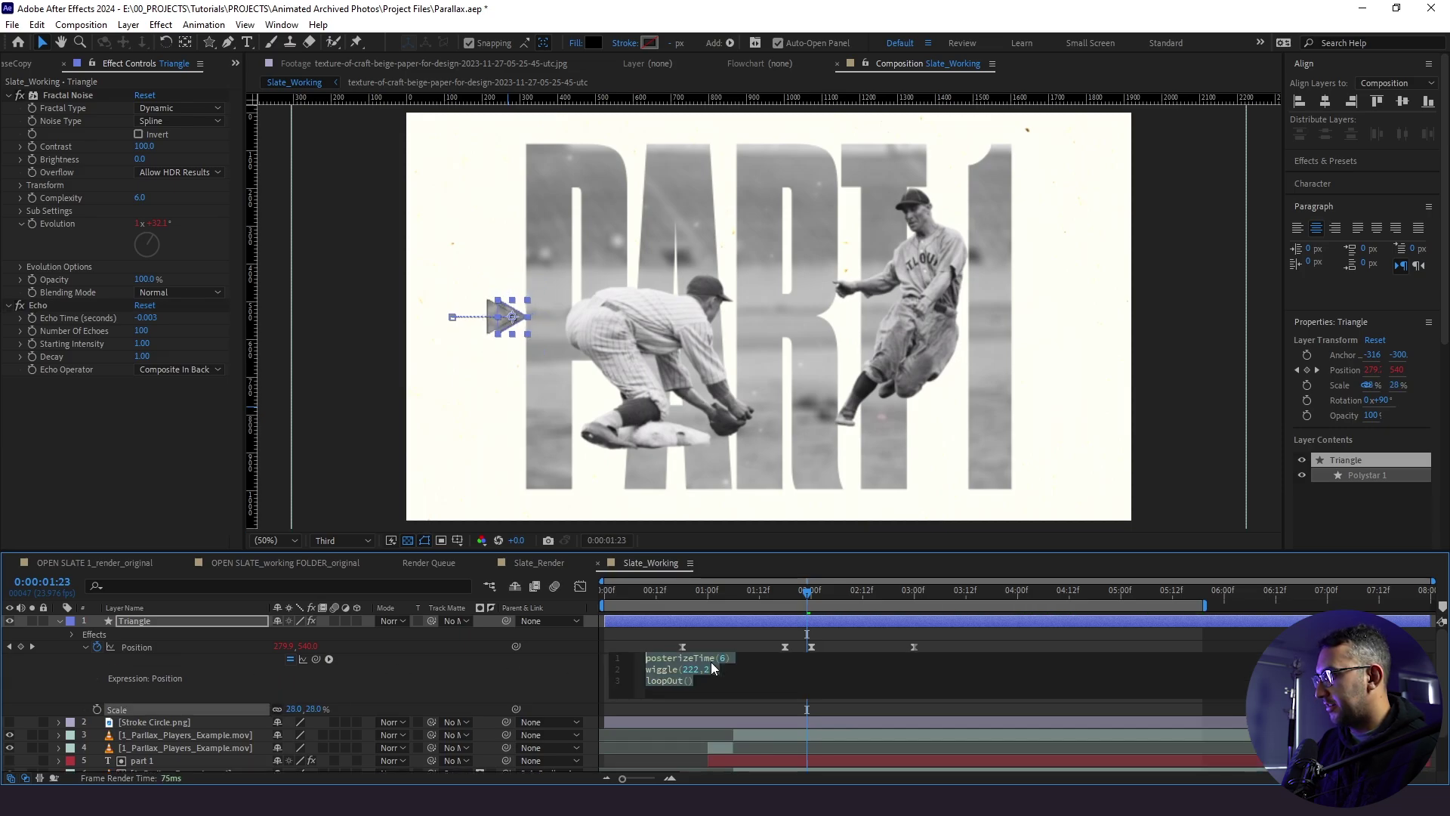
{"action": "left_click_drag", "start_coordinate": [756, 600], "coordinate": [785, 602]}
{"action": "left_click", "coordinate": [811, 647]}
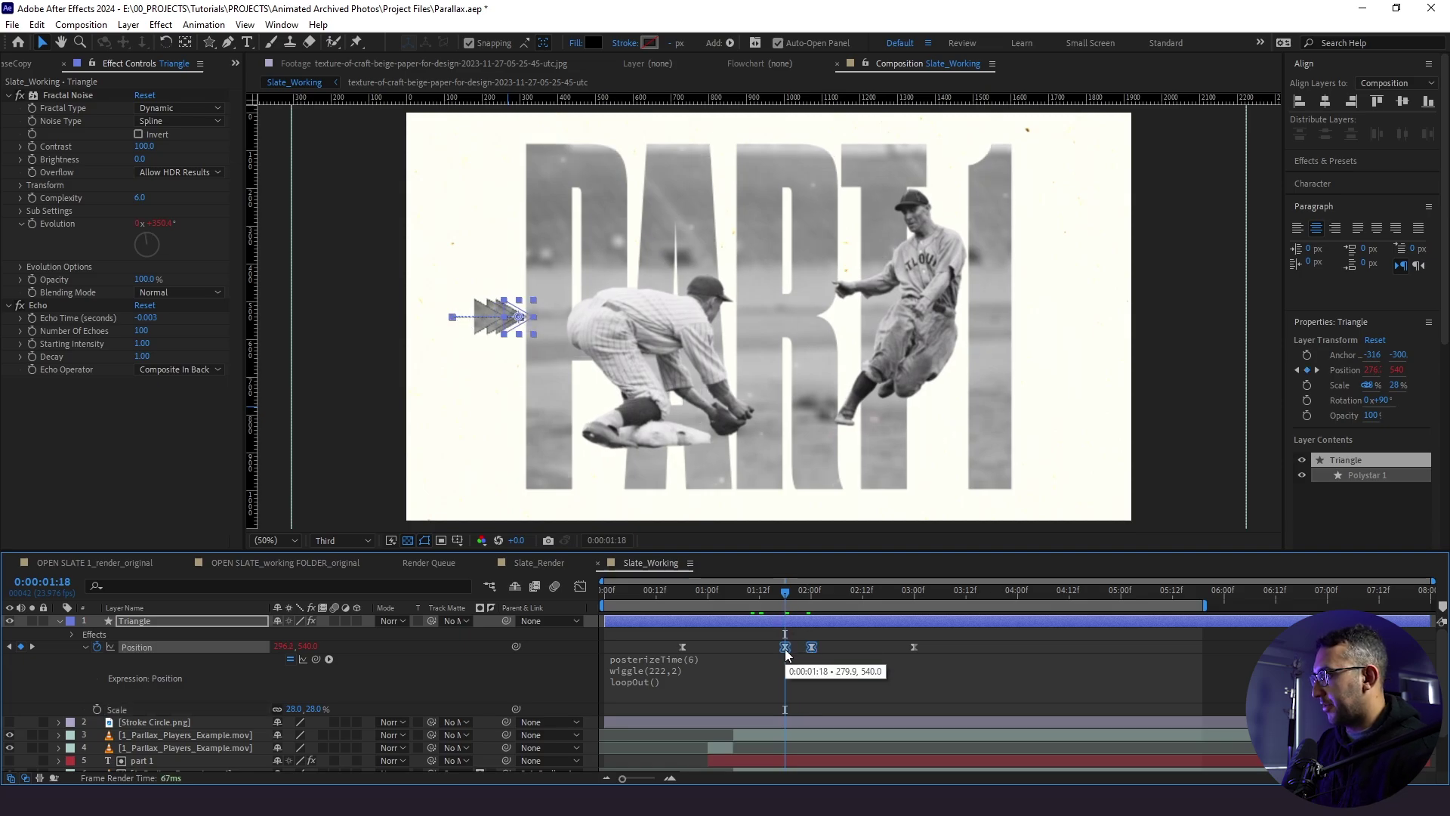
{"action": "left_click", "coordinate": [742, 632]}
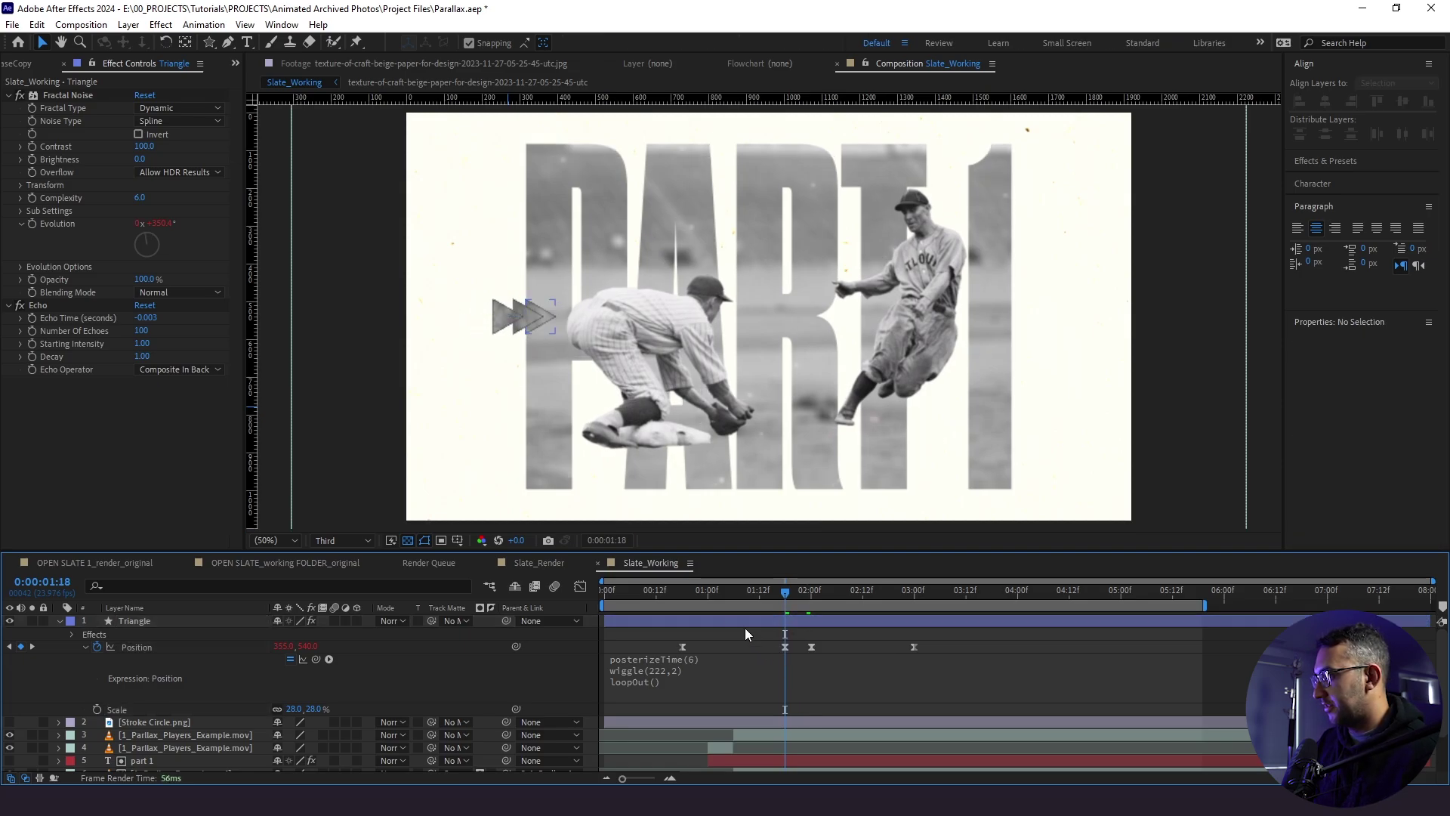
{"action": "left_click", "coordinate": [682, 589]}
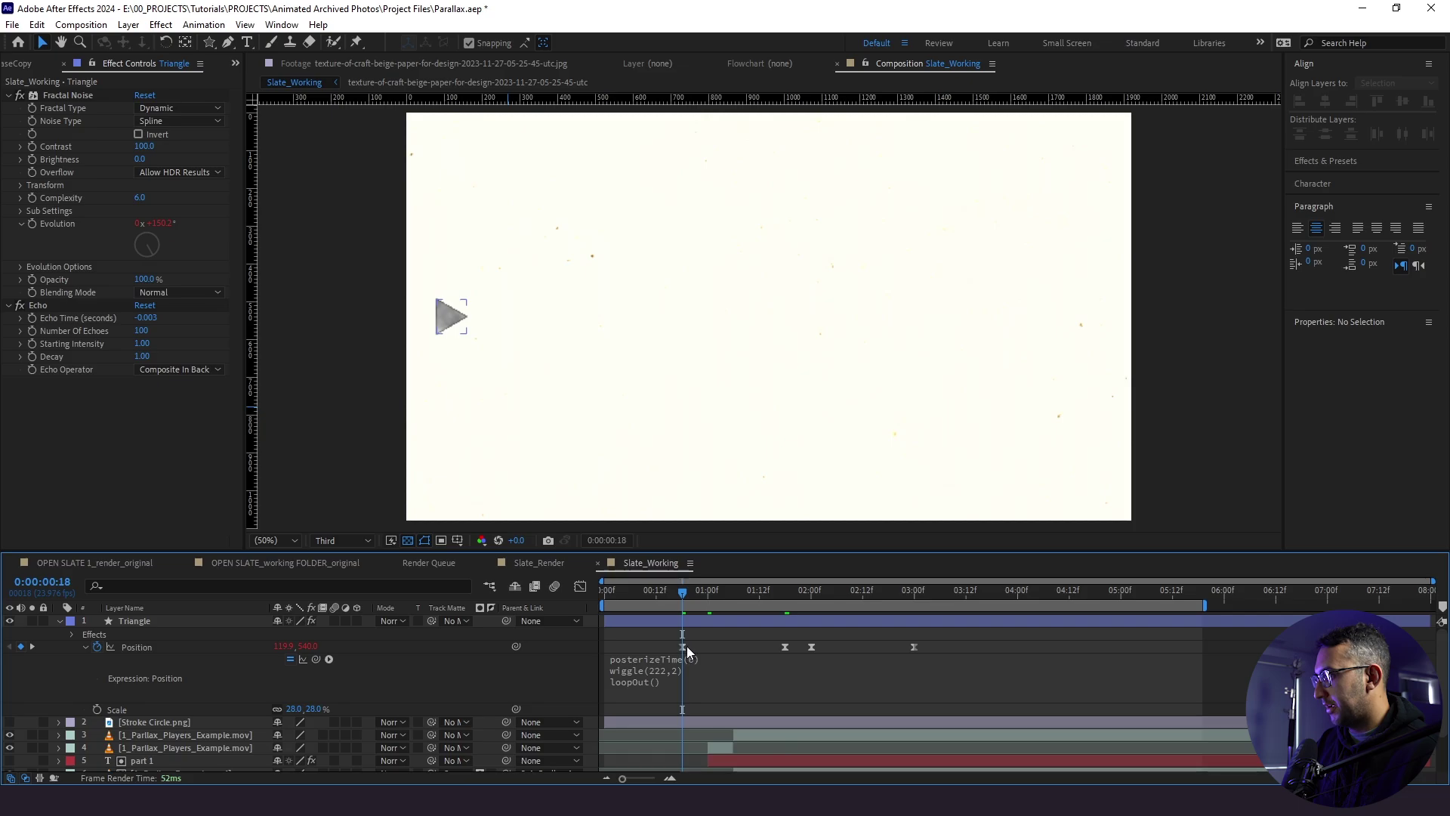
{"action": "left_click", "coordinate": [684, 647]}
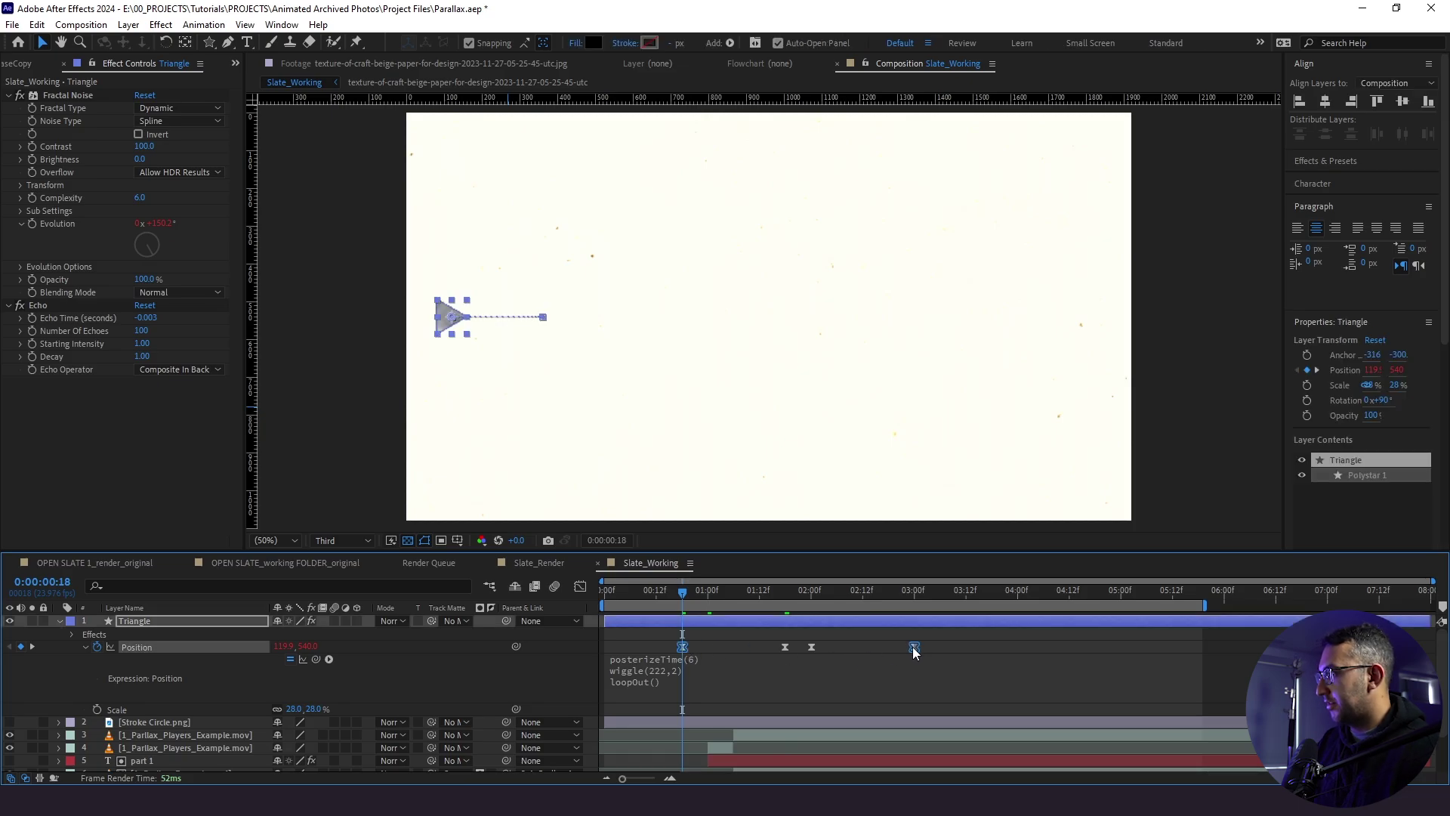
{"action": "key", "text": "shift+Left"}
{"action": "key", "text": "shift+Left"}
{"action": "key", "text": "shift+Left"}
{"action": "key", "text": "shift+Left"}
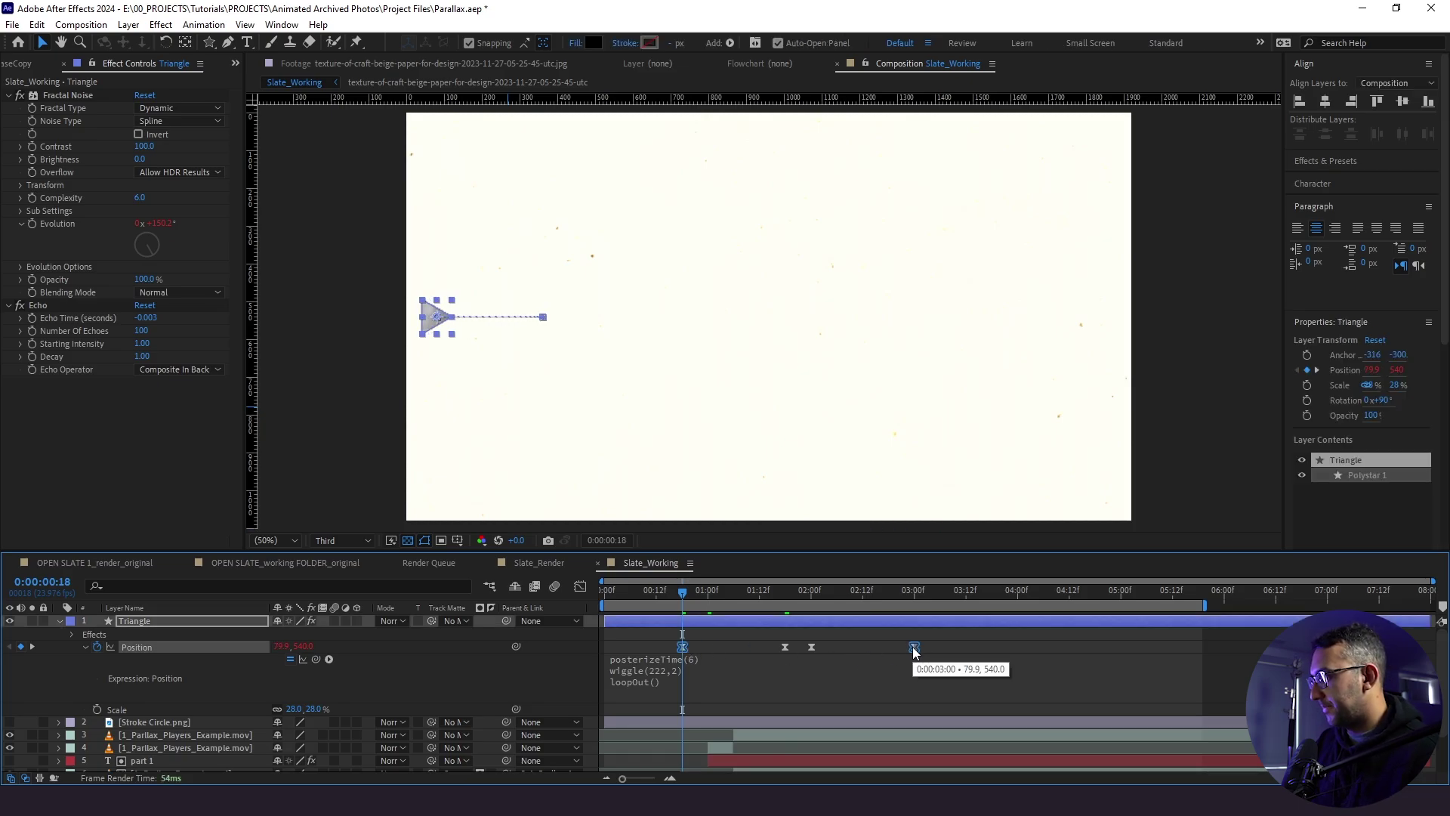
{"action": "left_click", "coordinate": [1018, 646]}
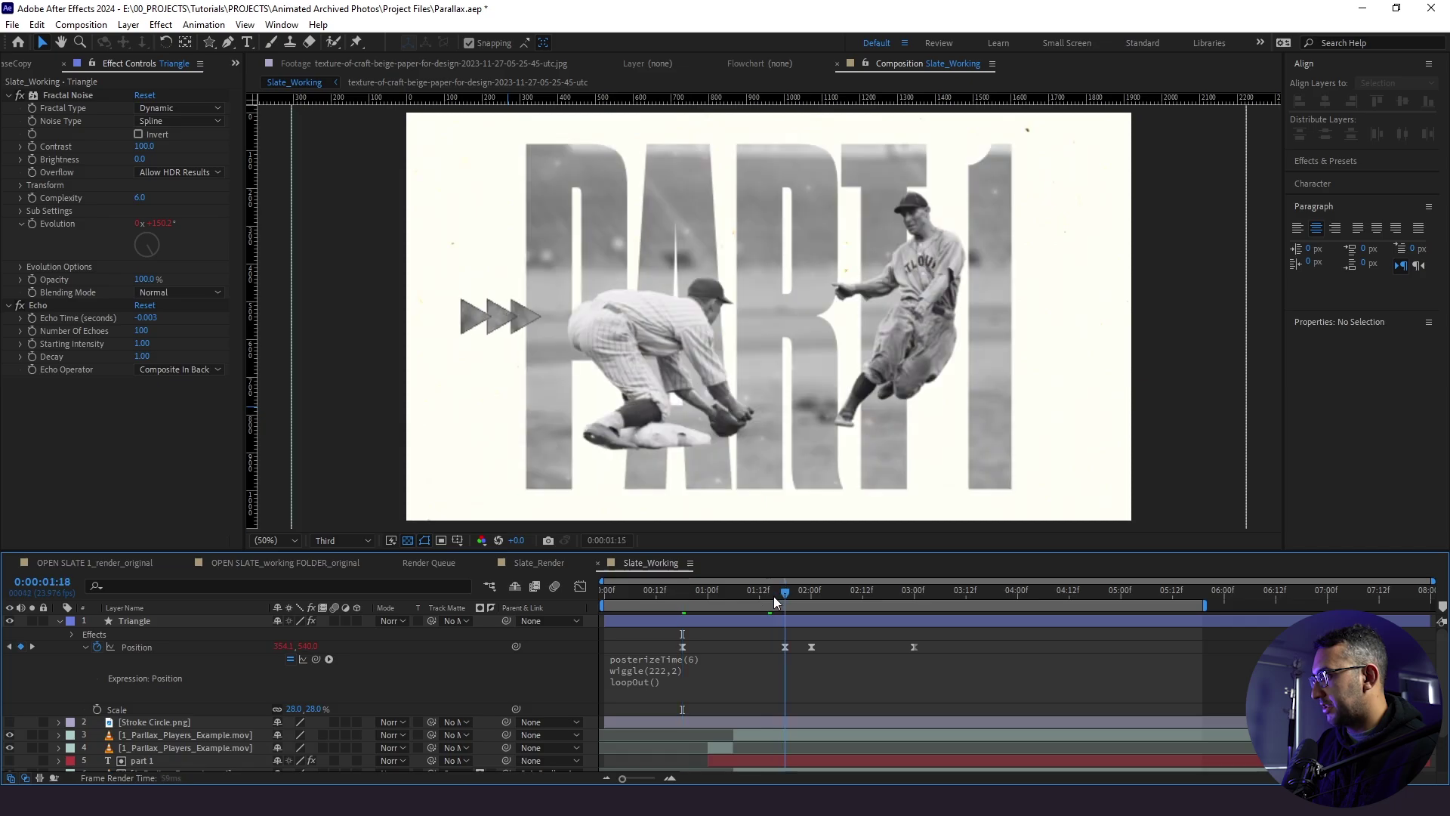
Preview the triangle animation from an earlier frame and save the Parallax project
{"action": "left_click", "coordinate": [790, 617]}
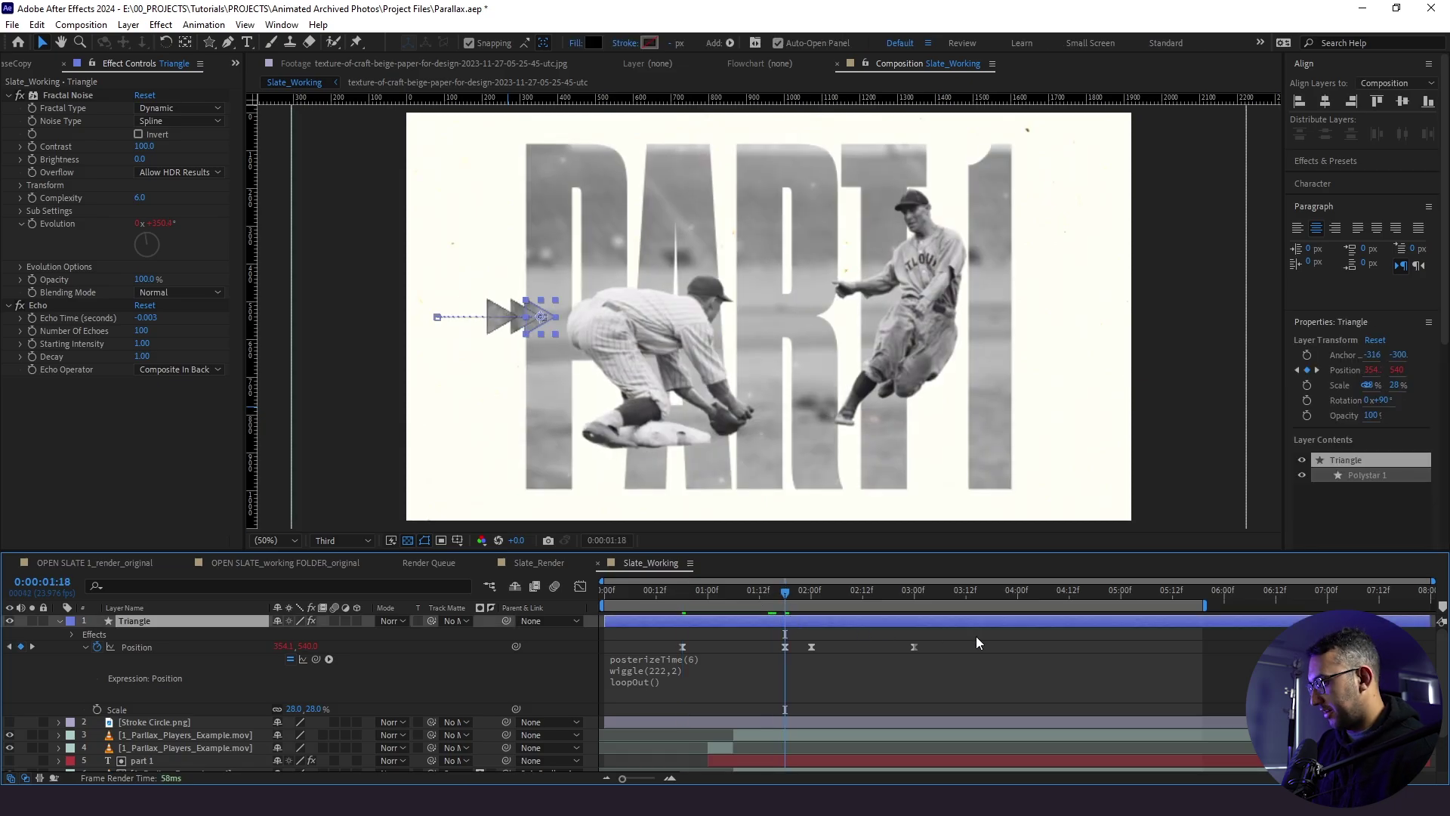
{"action": "left_click", "coordinate": [663, 592]}
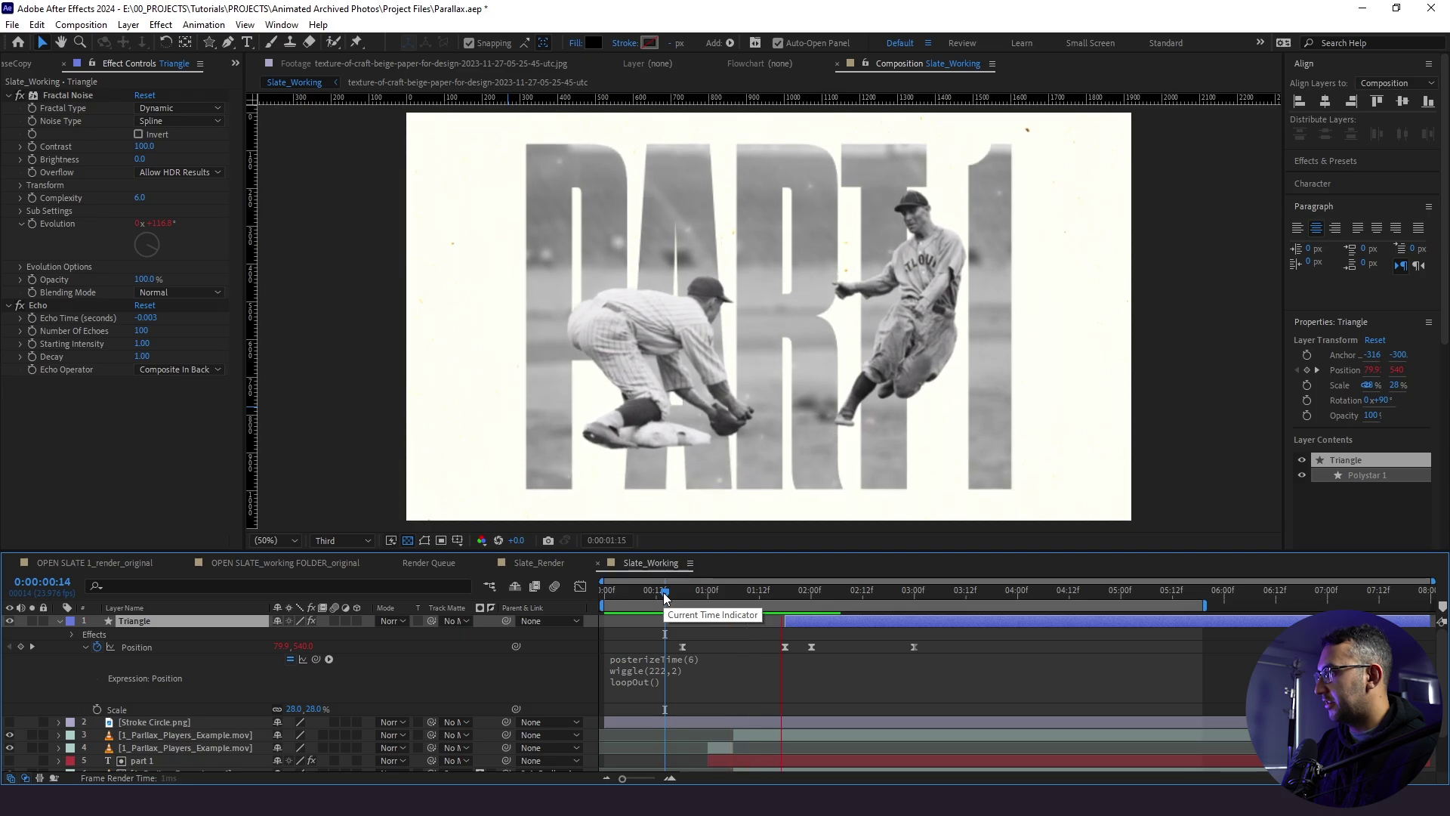
{"action": "key", "text": "space"}
{"action": "key", "text": "ctrl+s"}
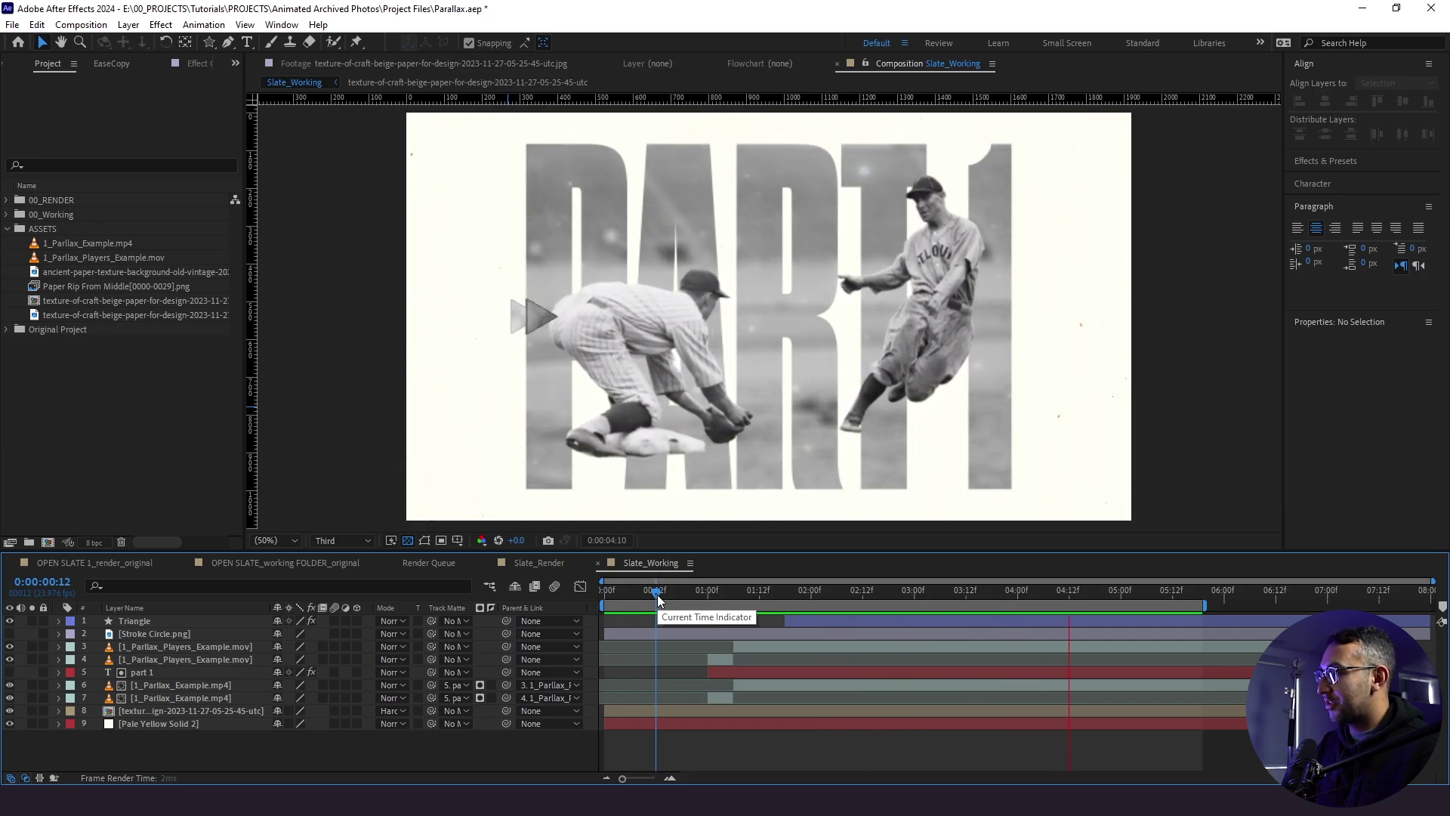
Unhide the players layer, scale Stroke Circle.png unlinked to 122, 152%, and lower it to Y 600
{"action": "left_click", "coordinate": [8, 645]}
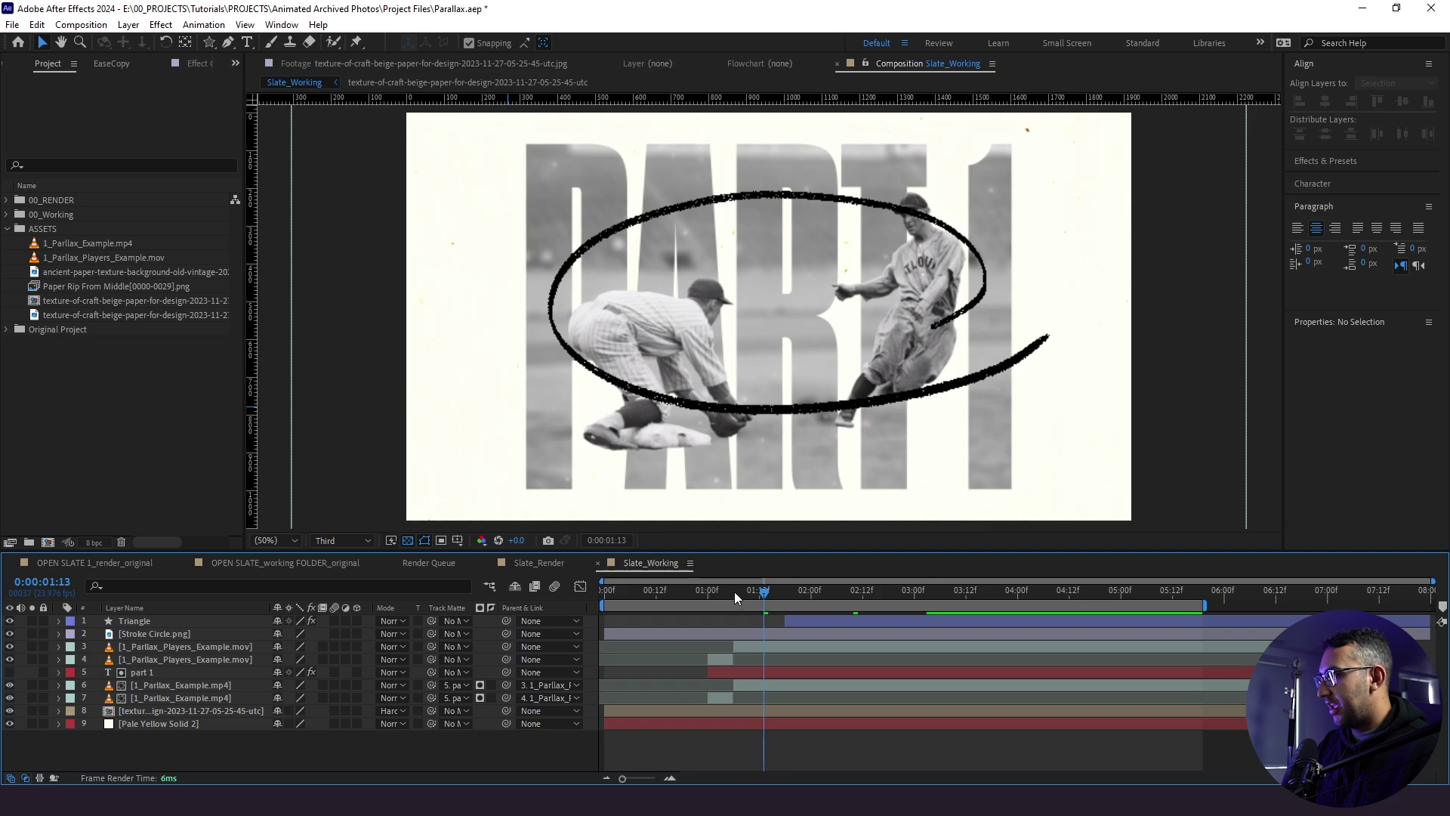
{"action": "left_click_drag", "start_coordinate": [735, 592], "coordinate": [805, 600]}
{"action": "left_click", "coordinate": [206, 634]}
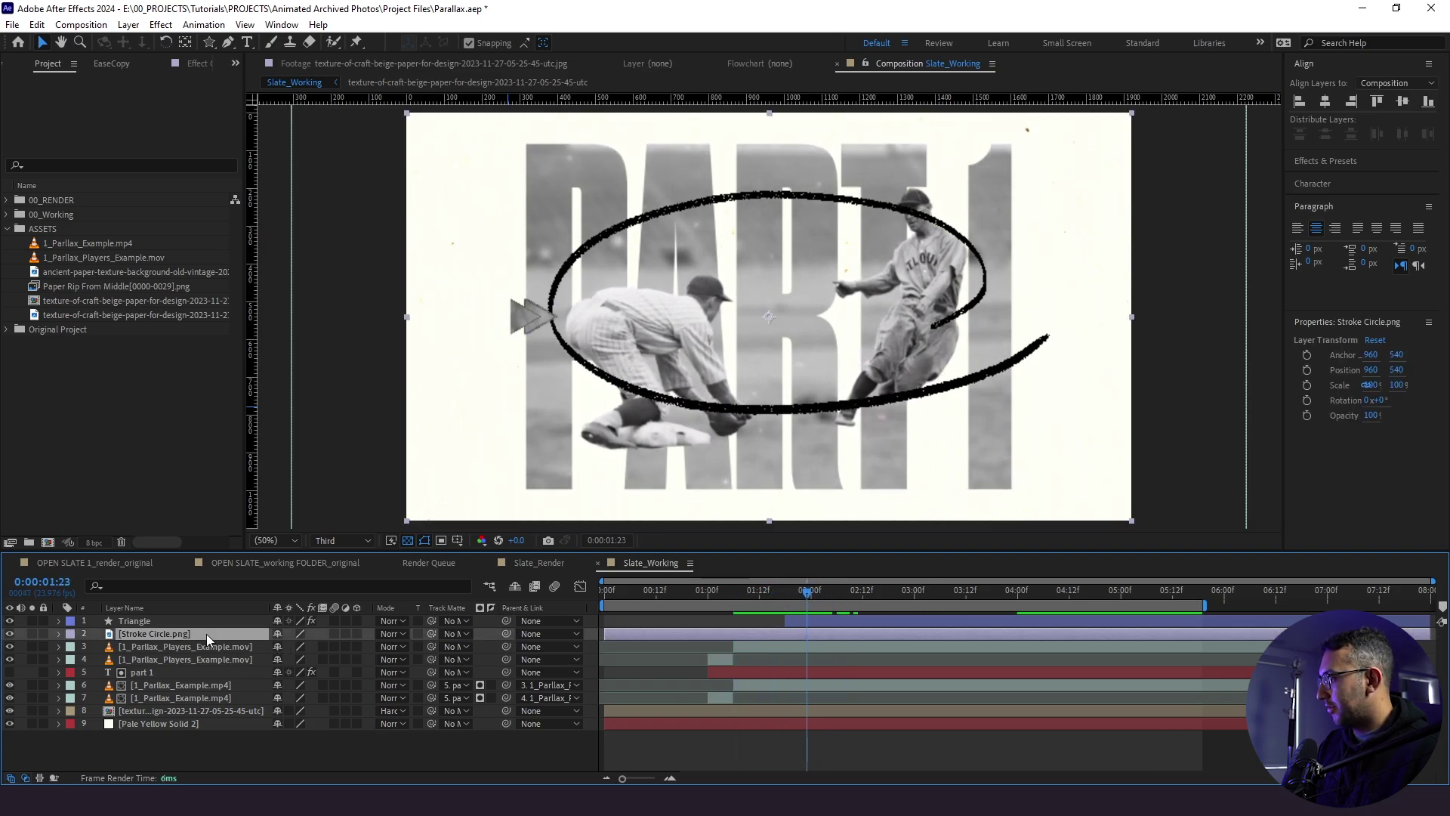
{"action": "key", "text": "s"}
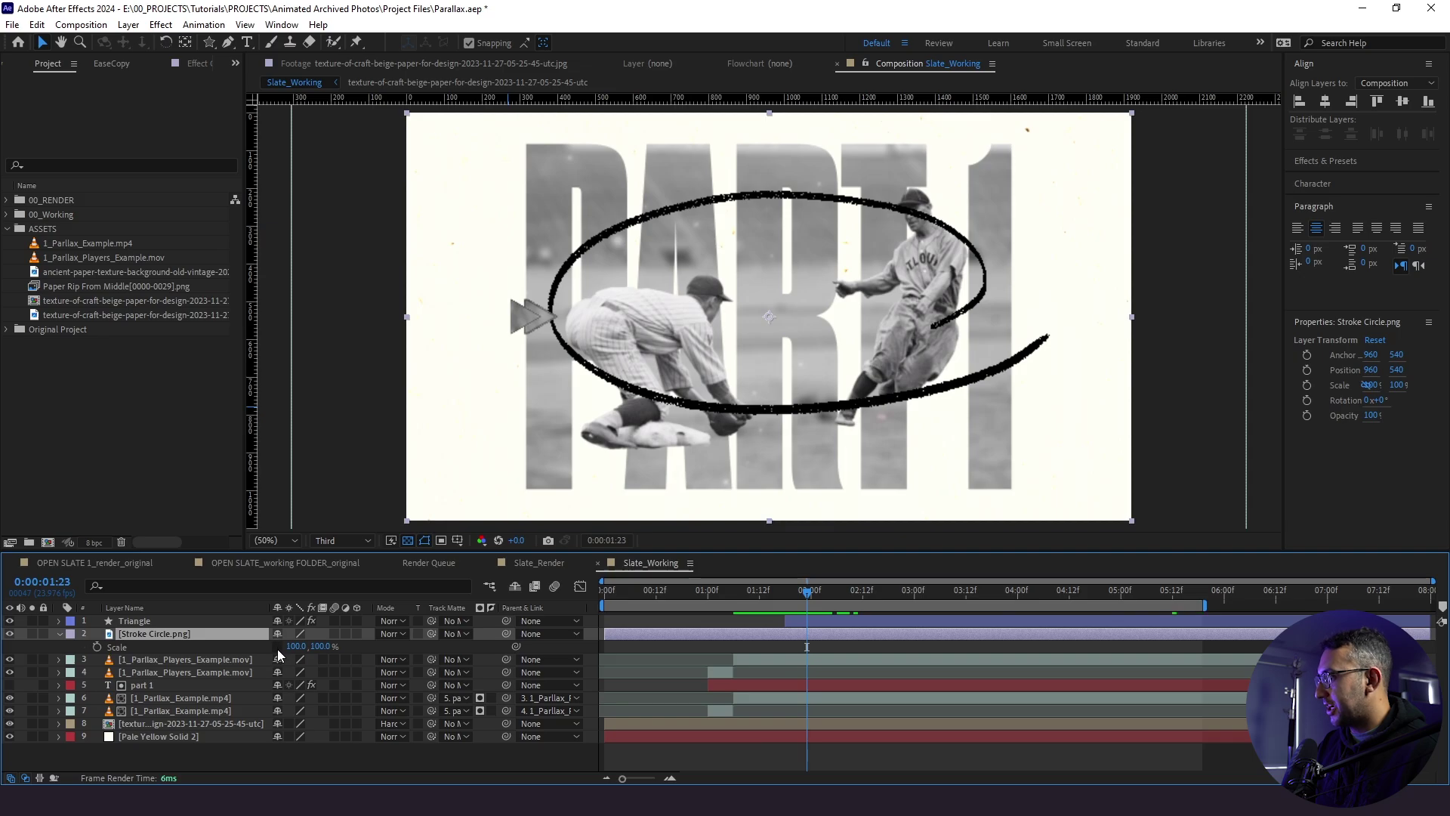
{"action": "left_click", "coordinate": [278, 647]}
{"action": "left_click_drag", "start_coordinate": [293, 653], "coordinate": [367, 656]}
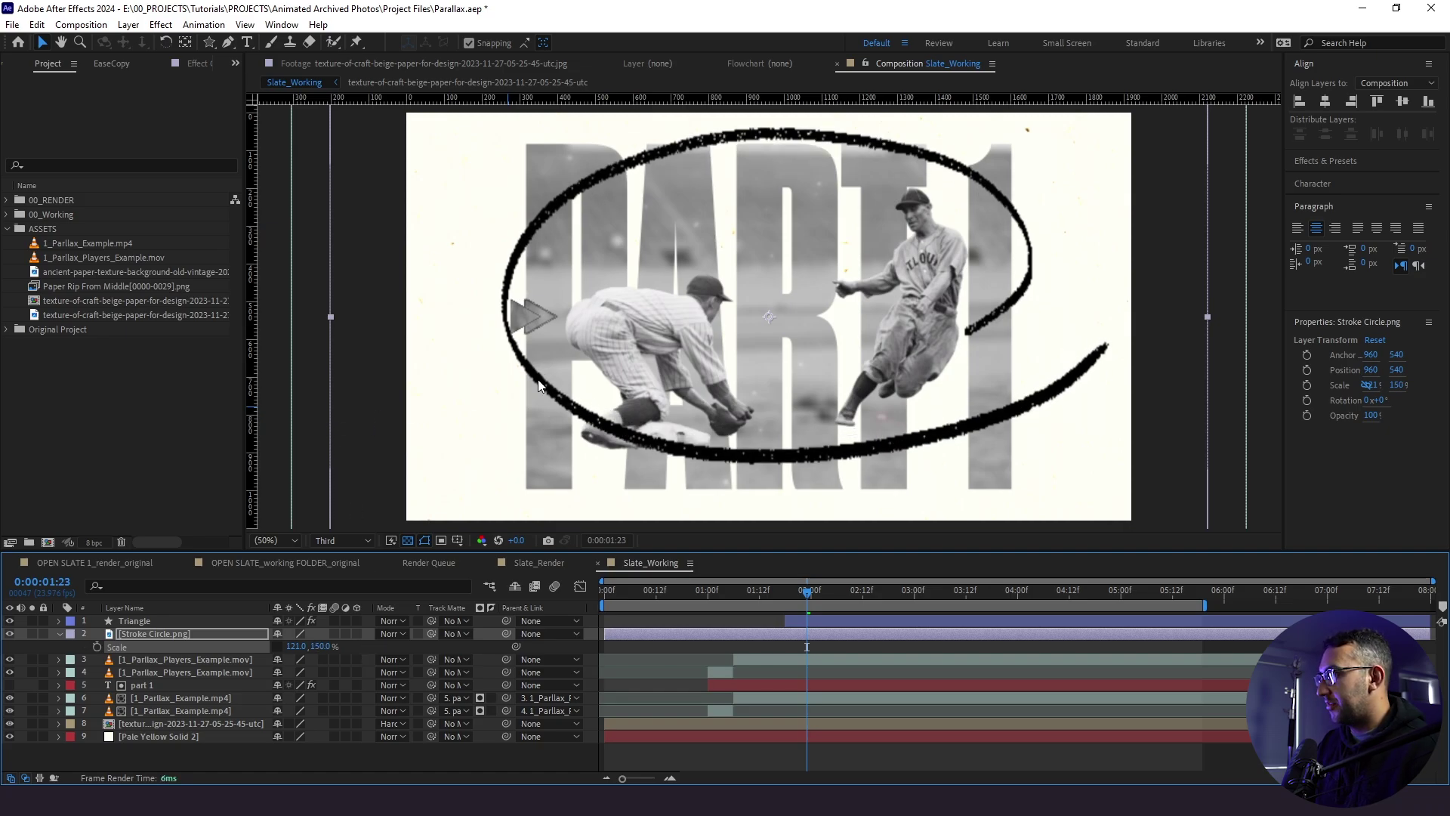
{"action": "key", "text": "shift+Down"}
{"action": "key", "text": "shift+Down"}
{"action": "key", "text": "shift+Down"}
{"action": "key", "text": "shift+Down"}
{"action": "key", "text": "shift+Down"}
{"action": "key", "text": "shift+Down"}
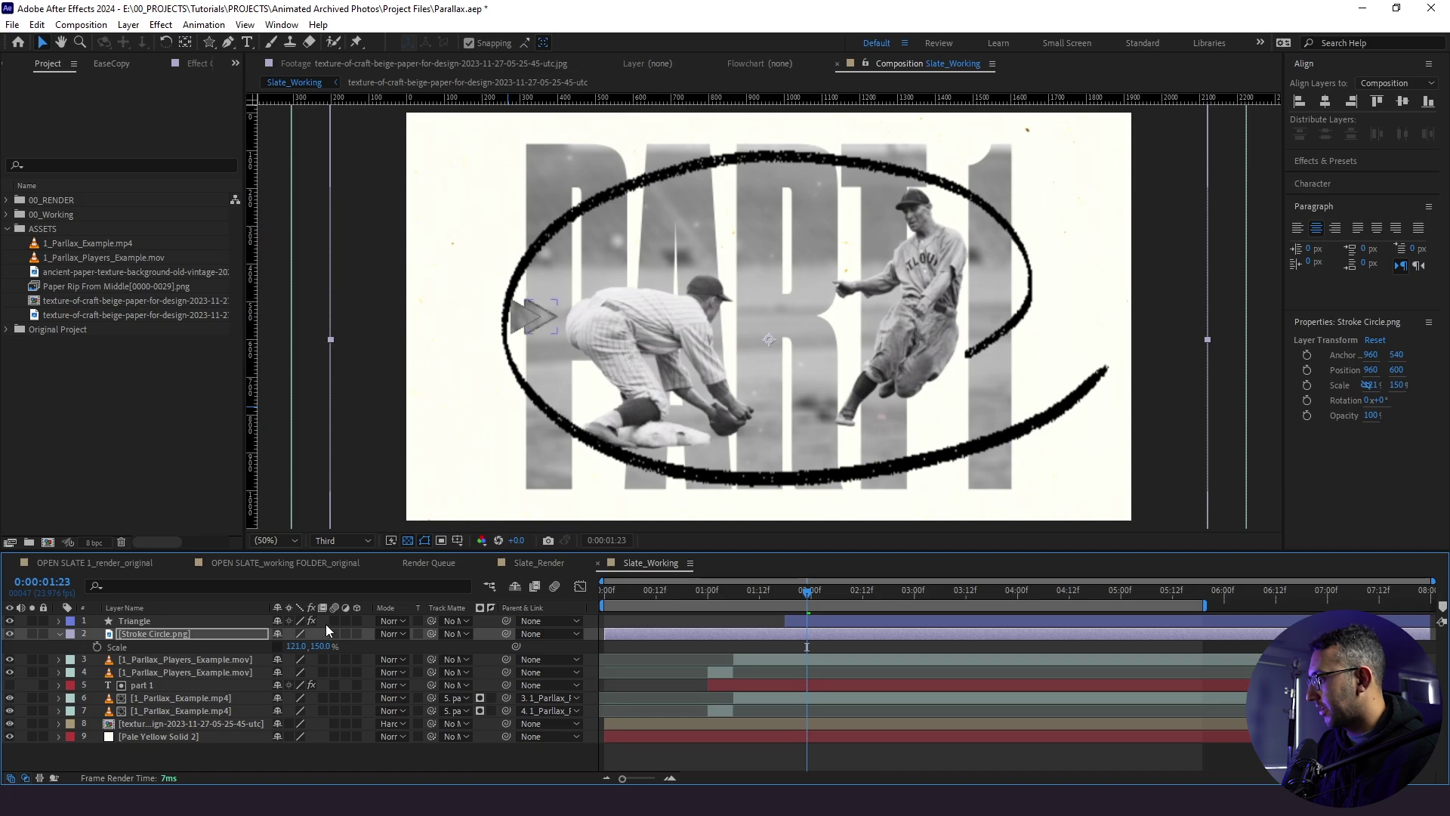
{"action": "left_click_drag", "start_coordinate": [296, 646], "coordinate": [302, 645]}
{"action": "mouse_move", "coordinate": [803, 597]}
{"action": "left_mouse_down"}
{"action": "mouse_move", "coordinate": [768, 597]}
{"action": "mouse_move", "coordinate": [854, 597]}
{"action": "mouse_move", "coordinate": [763, 616]}
{"action": "mouse_move", "coordinate": [812, 599]}
{"action": "left_mouse_up"}
{"action": "left_click", "coordinate": [810, 631]}
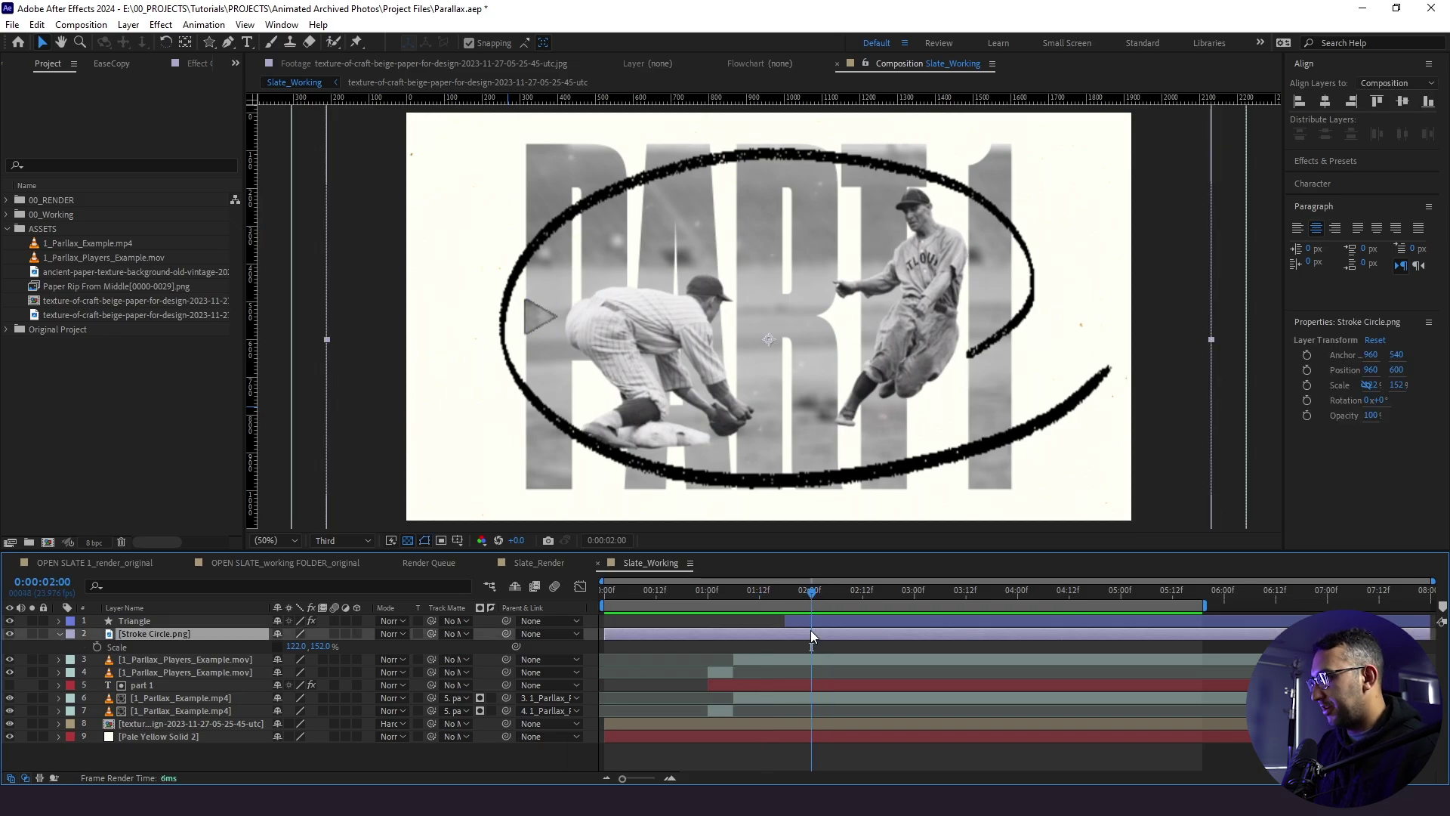
Pre-compose the Stroke Circle layer as 'Stroke Circle PRE', moving all attributes, and open it
{"action": "right_click", "coordinate": [809, 630]}
{"action": "left_click", "coordinate": [861, 531]}
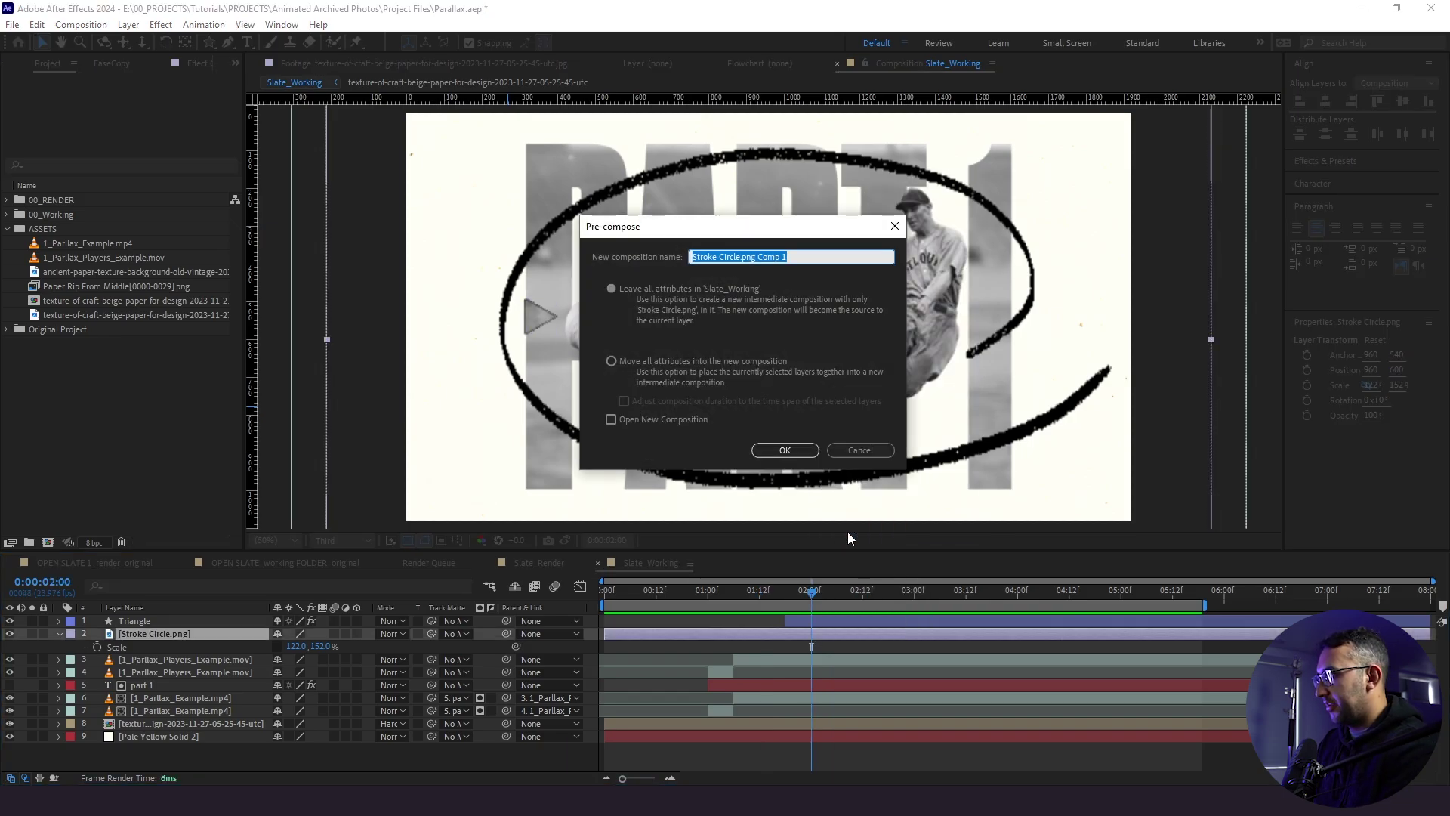
{"action": "type", "text": "STorke"}
{"action": "key", "text": "BackSpace"}
{"action": "key", "text": "BackSpace"}
{"action": "key", "text": "BackSpace"}
{"action": "key", "text": "BackSpace"}
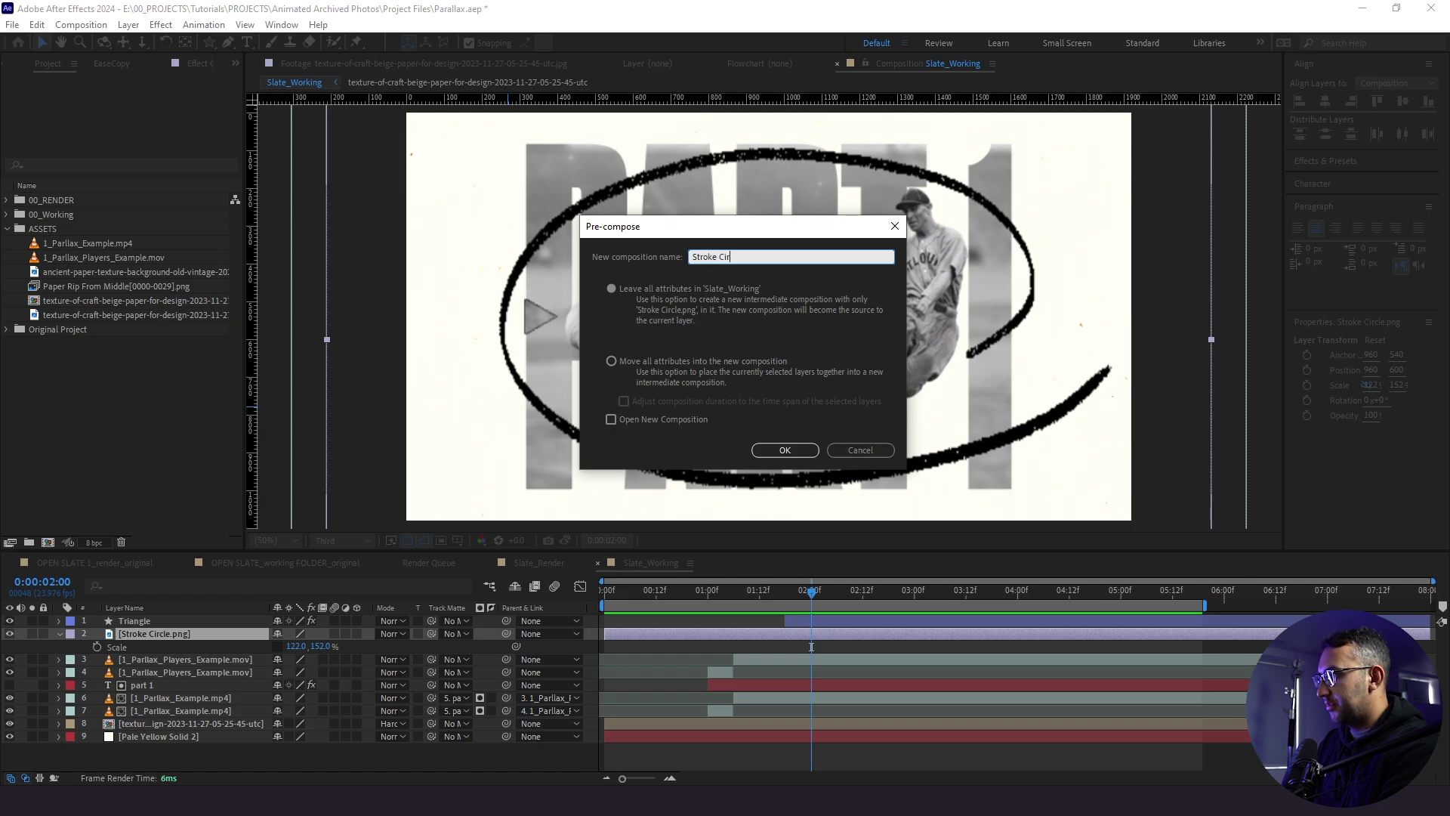
{"action": "left_click", "coordinate": [716, 364]}
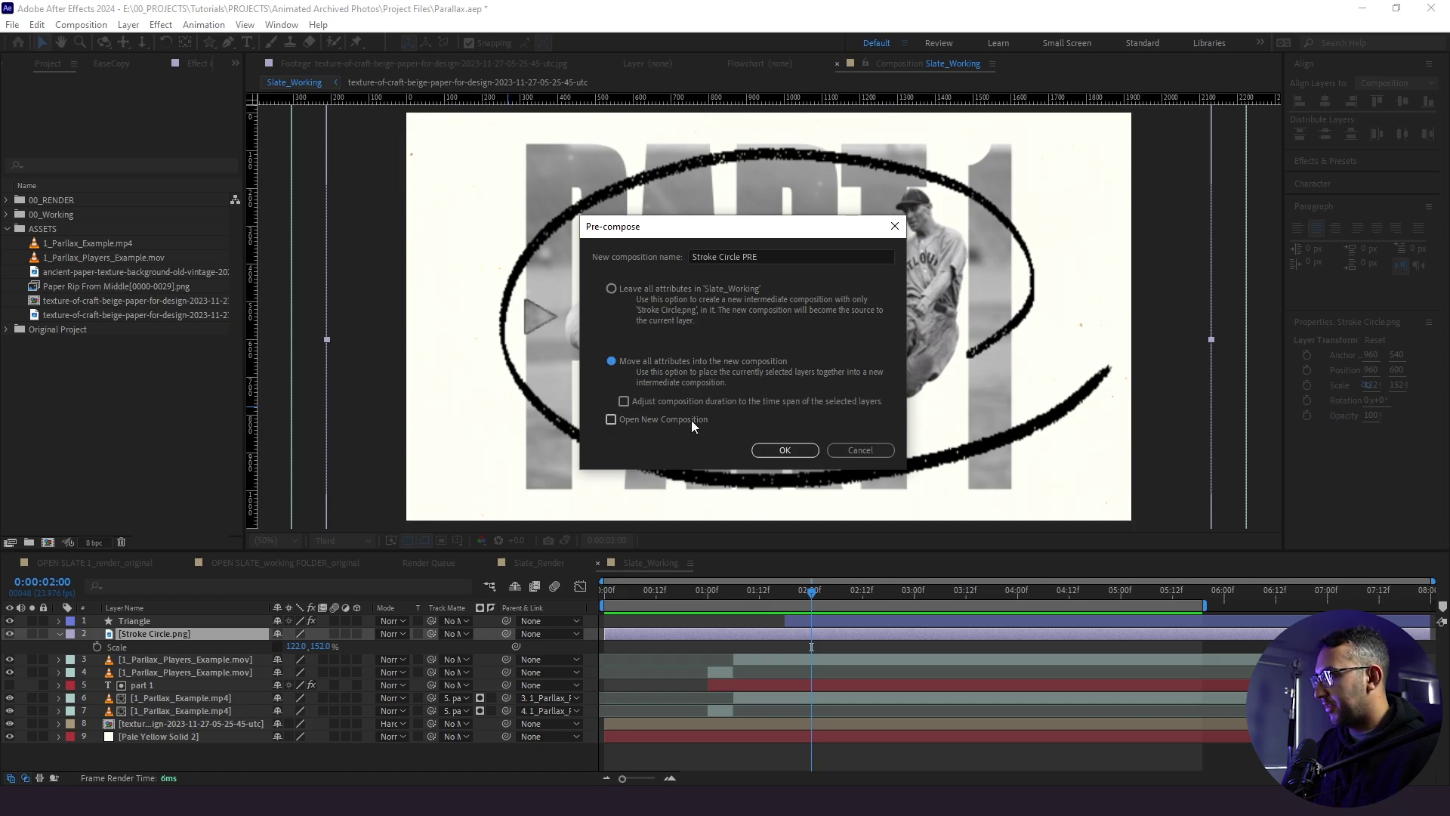
{"action": "left_click", "coordinate": [785, 451]}
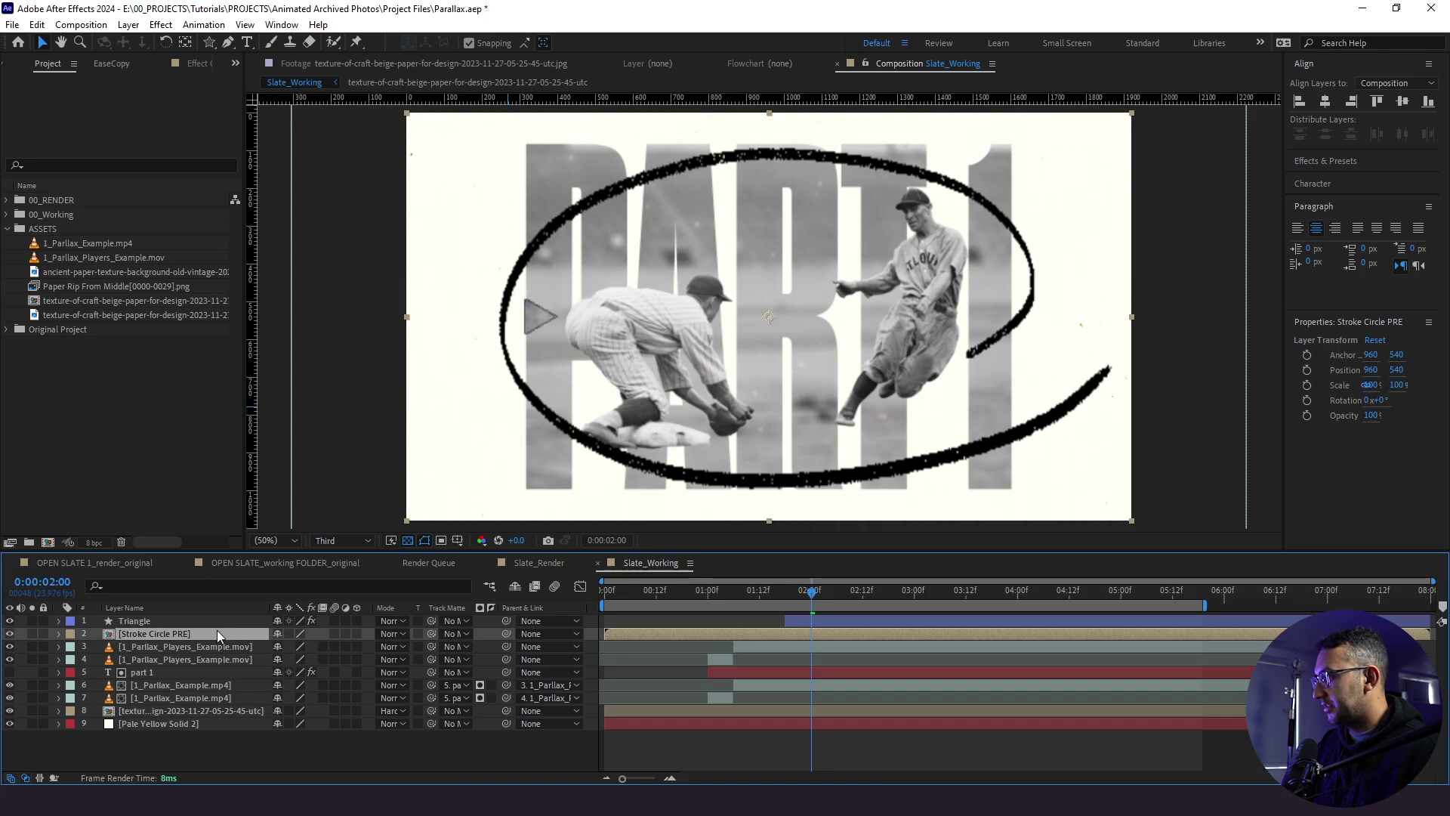
{"action": "double_click", "coordinate": [216, 633]}
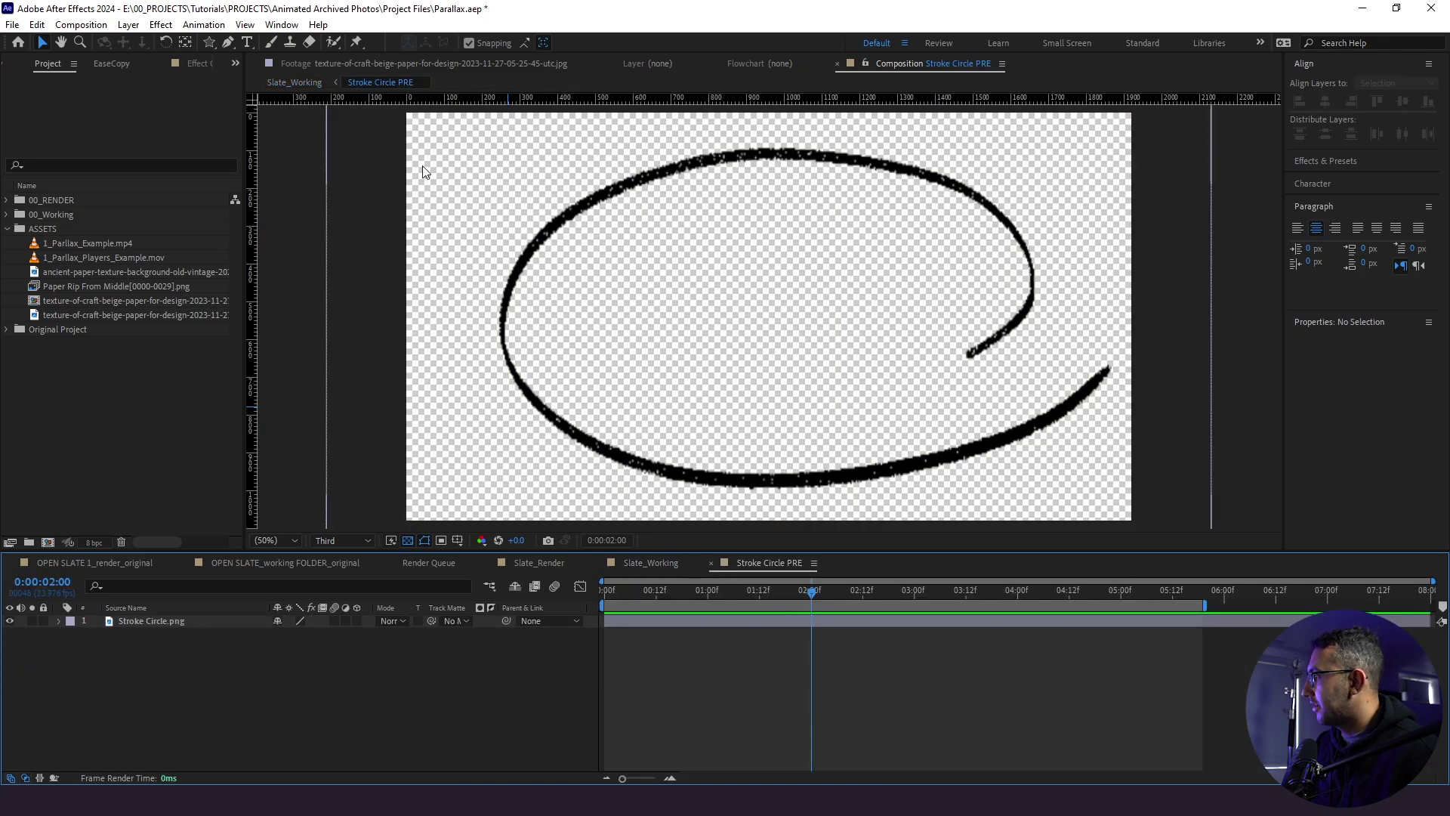
Set the Pen tool to no fill and a yellow 34 px stroke
{"action": "left_click", "coordinate": [224, 45]}
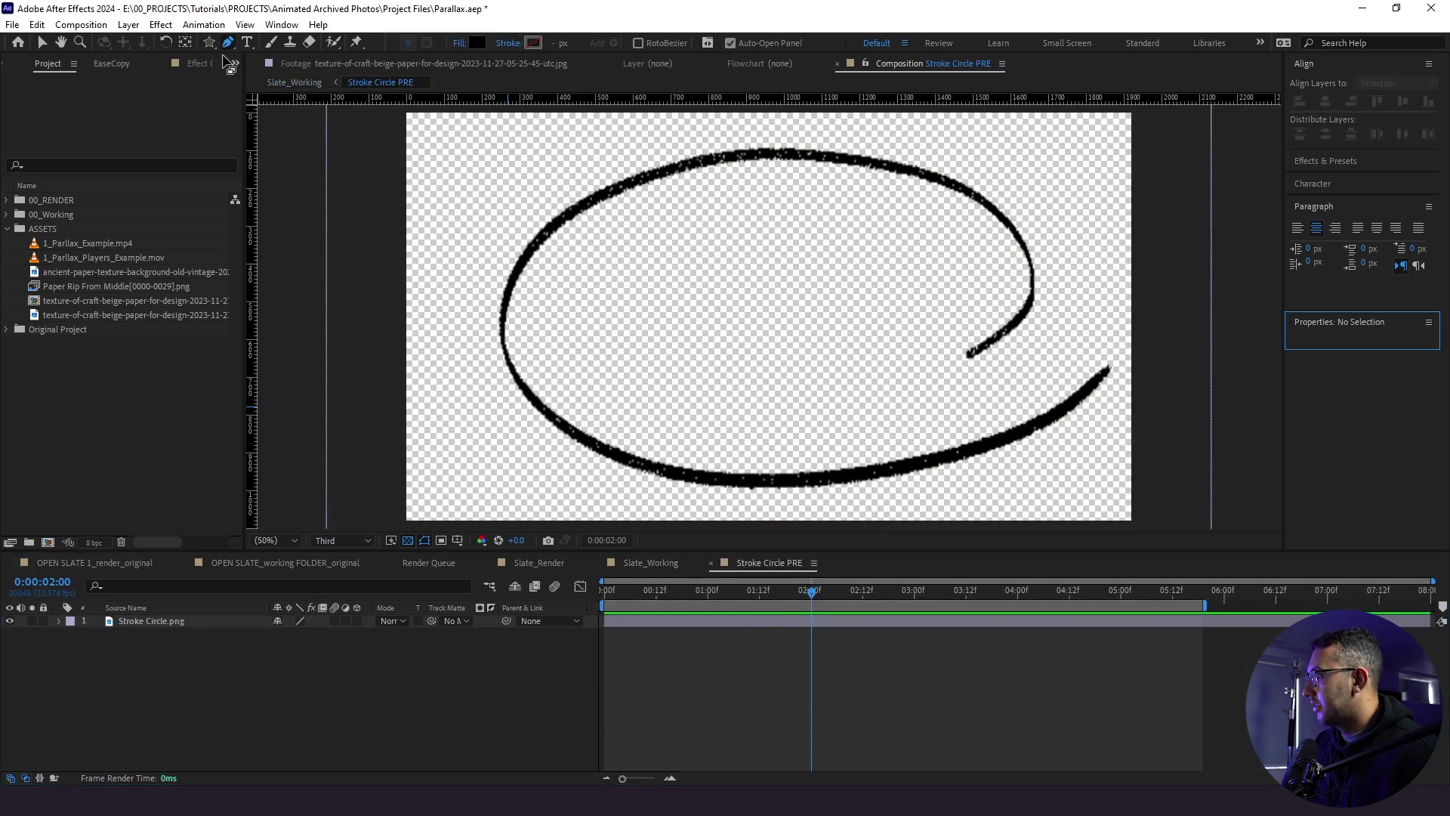
{"action": "left_click", "coordinate": [459, 44]}
{"action": "left_click", "coordinate": [758, 506]}
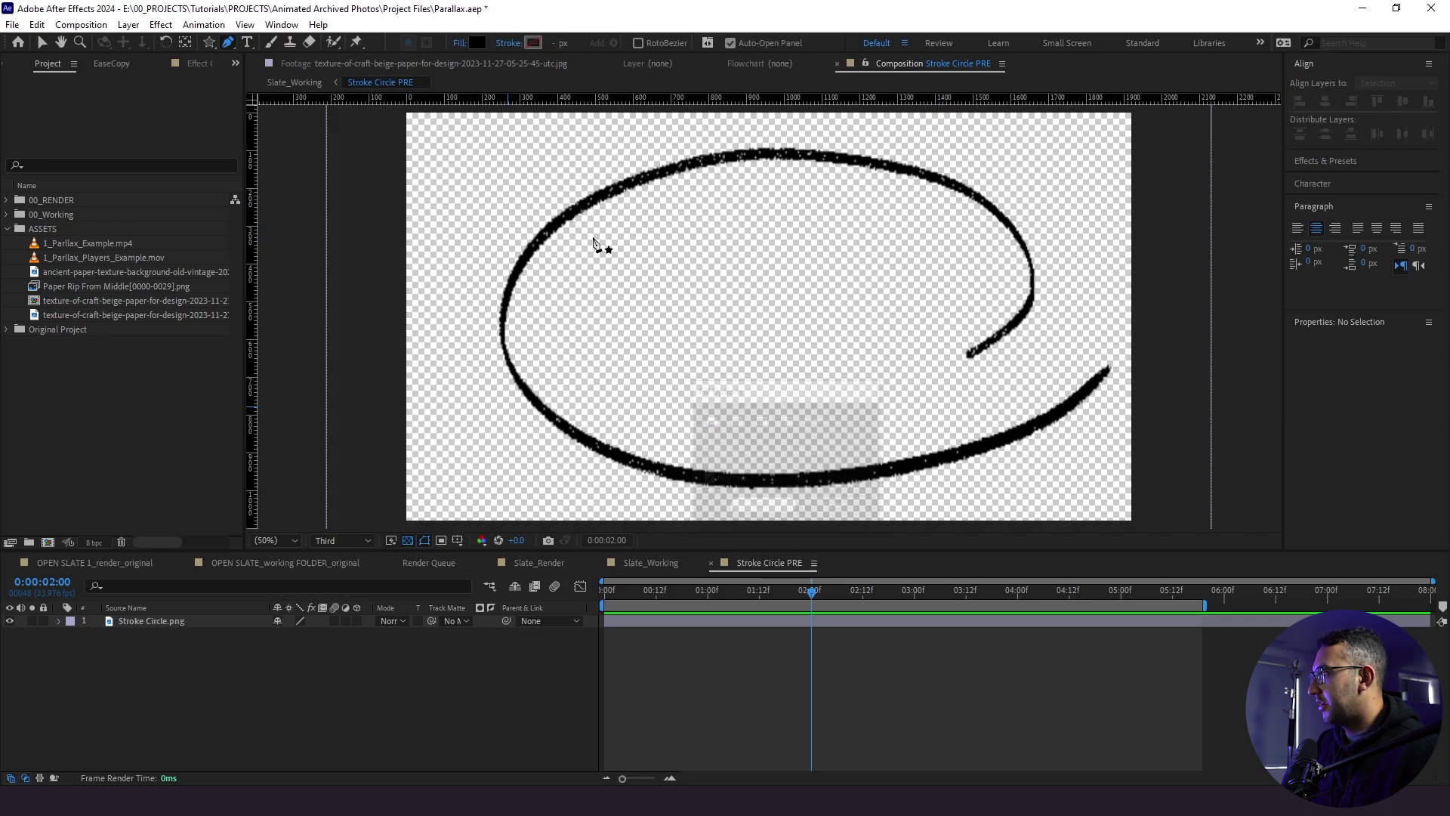
{"action": "left_click", "coordinate": [533, 43], "text": "alt"}
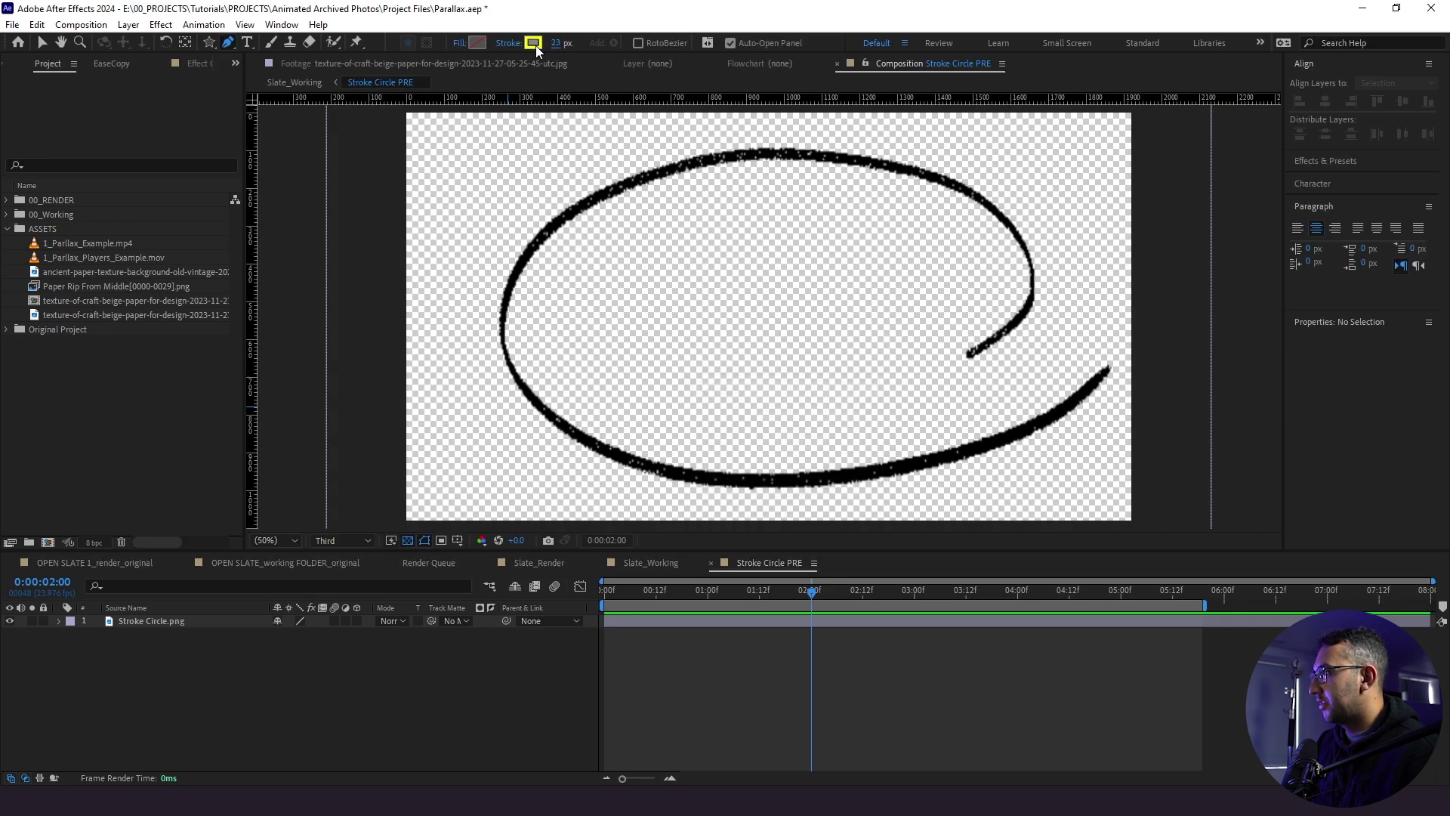
{"action": "left_click_drag", "start_coordinate": [556, 43], "coordinate": [574, 43]}
Trace a curved path around the whole hand-drawn circle, from inner end to outer tail
{"action": "left_click", "coordinate": [949, 359]}
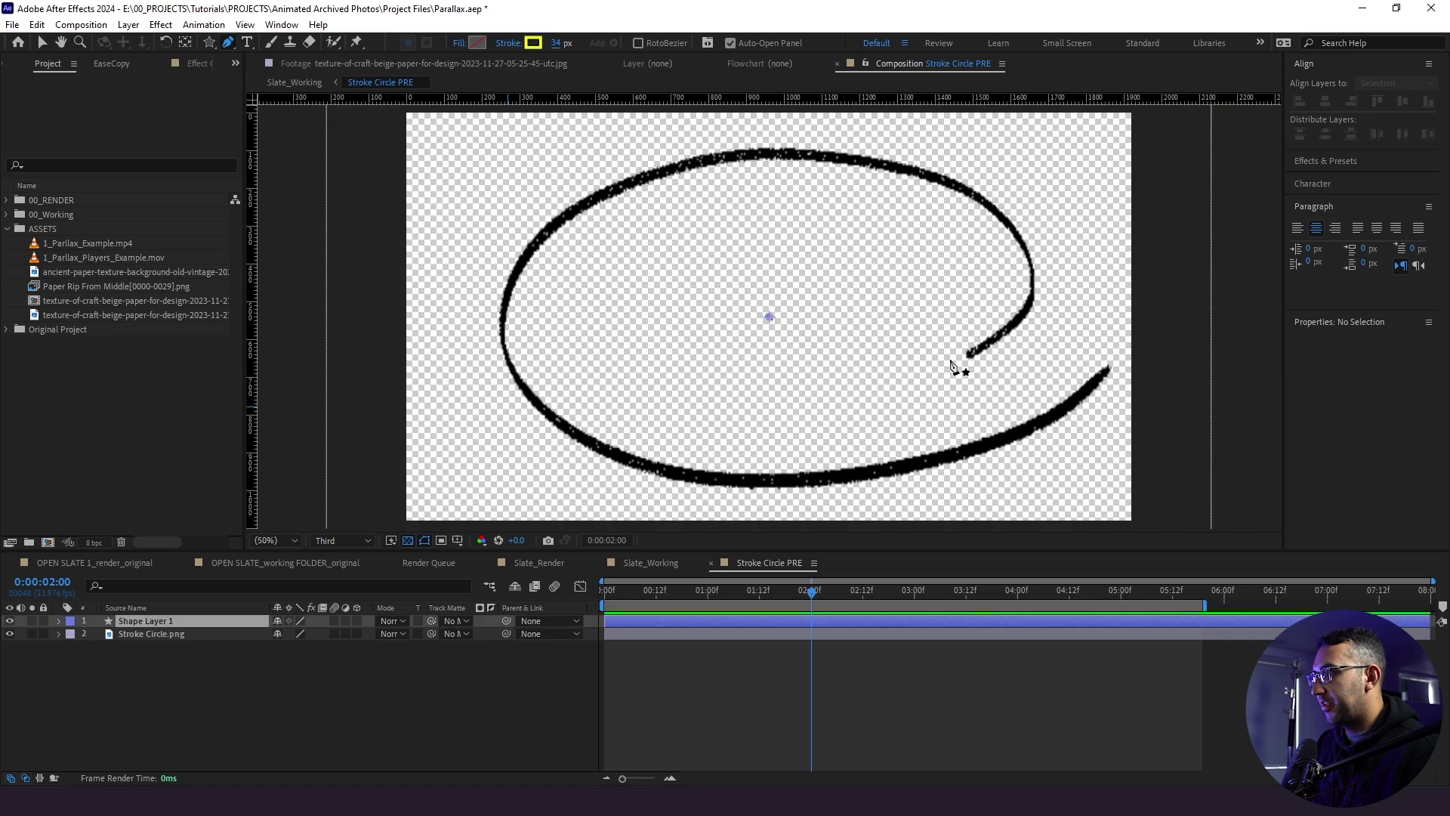
{"action": "left_click_drag", "start_coordinate": [1016, 321], "coordinate": [1034, 274]}
{"action": "left_click_drag", "start_coordinate": [1001, 215], "coordinate": [963, 187]}
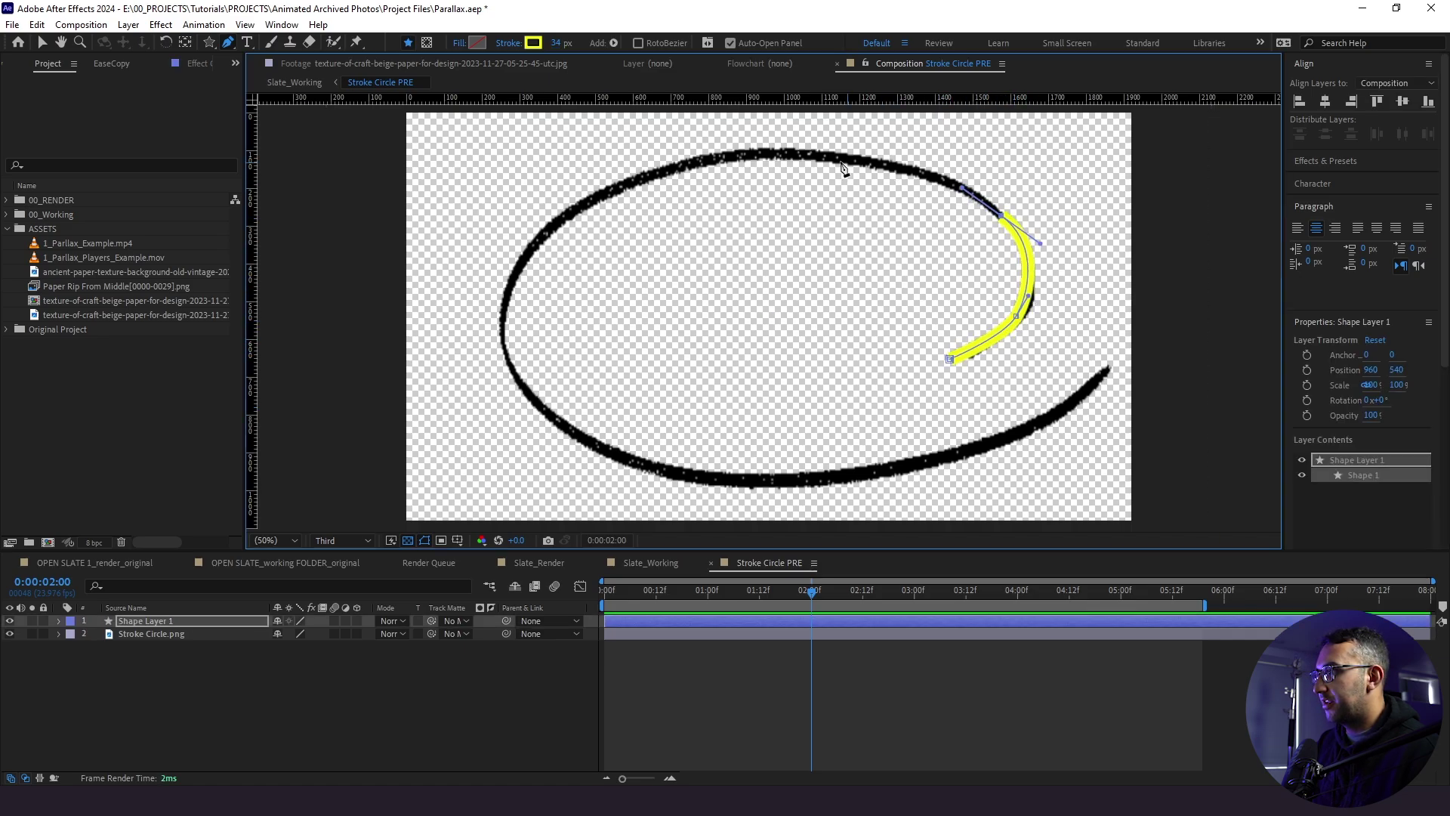
{"action": "left_click_drag", "start_coordinate": [803, 155], "coordinate": [720, 161]}
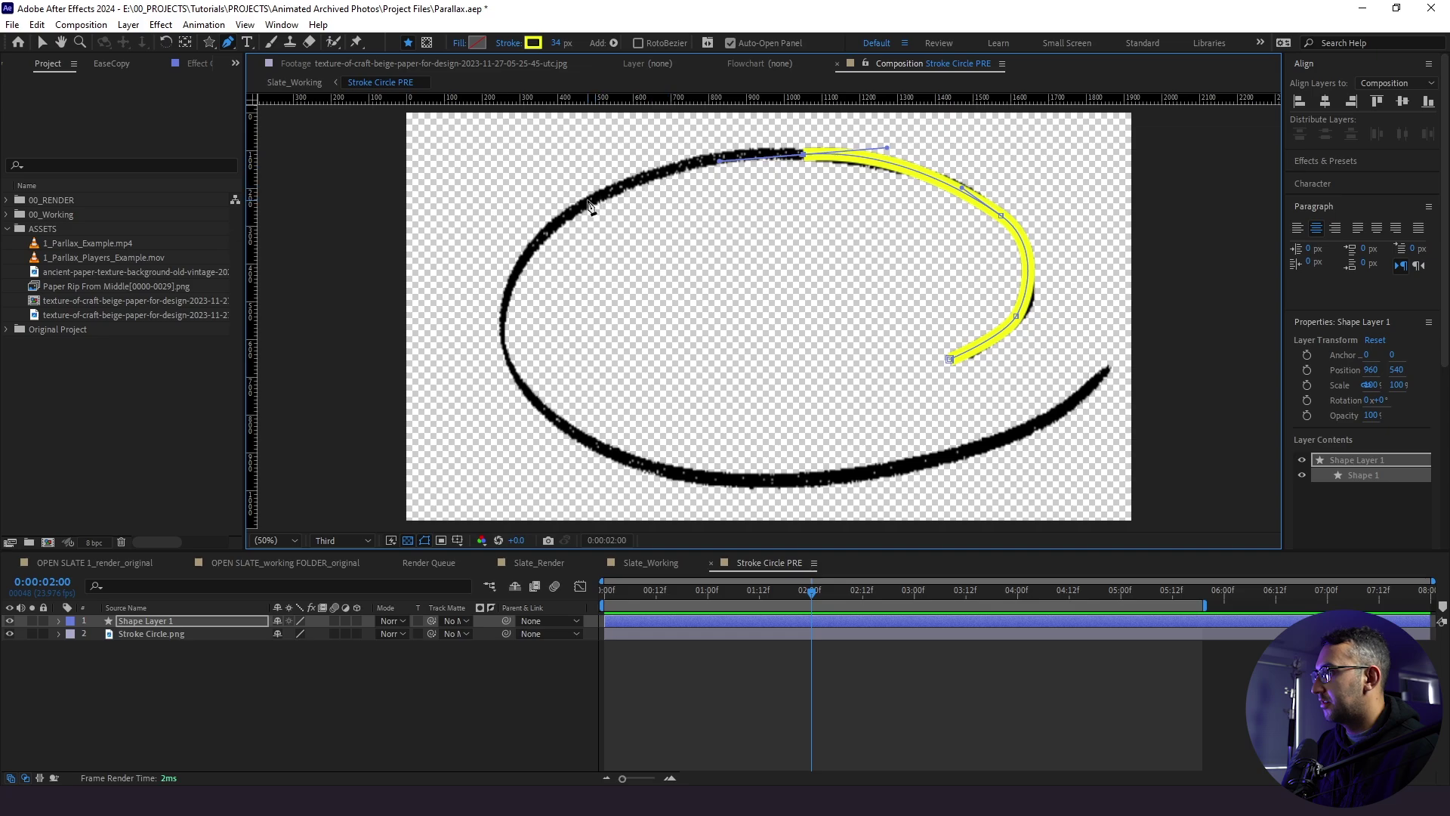
{"action": "left_click_drag", "start_coordinate": [587, 200], "coordinate": [540, 238]}
{"action": "left_click_drag", "start_coordinate": [505, 317], "coordinate": [506, 344]}
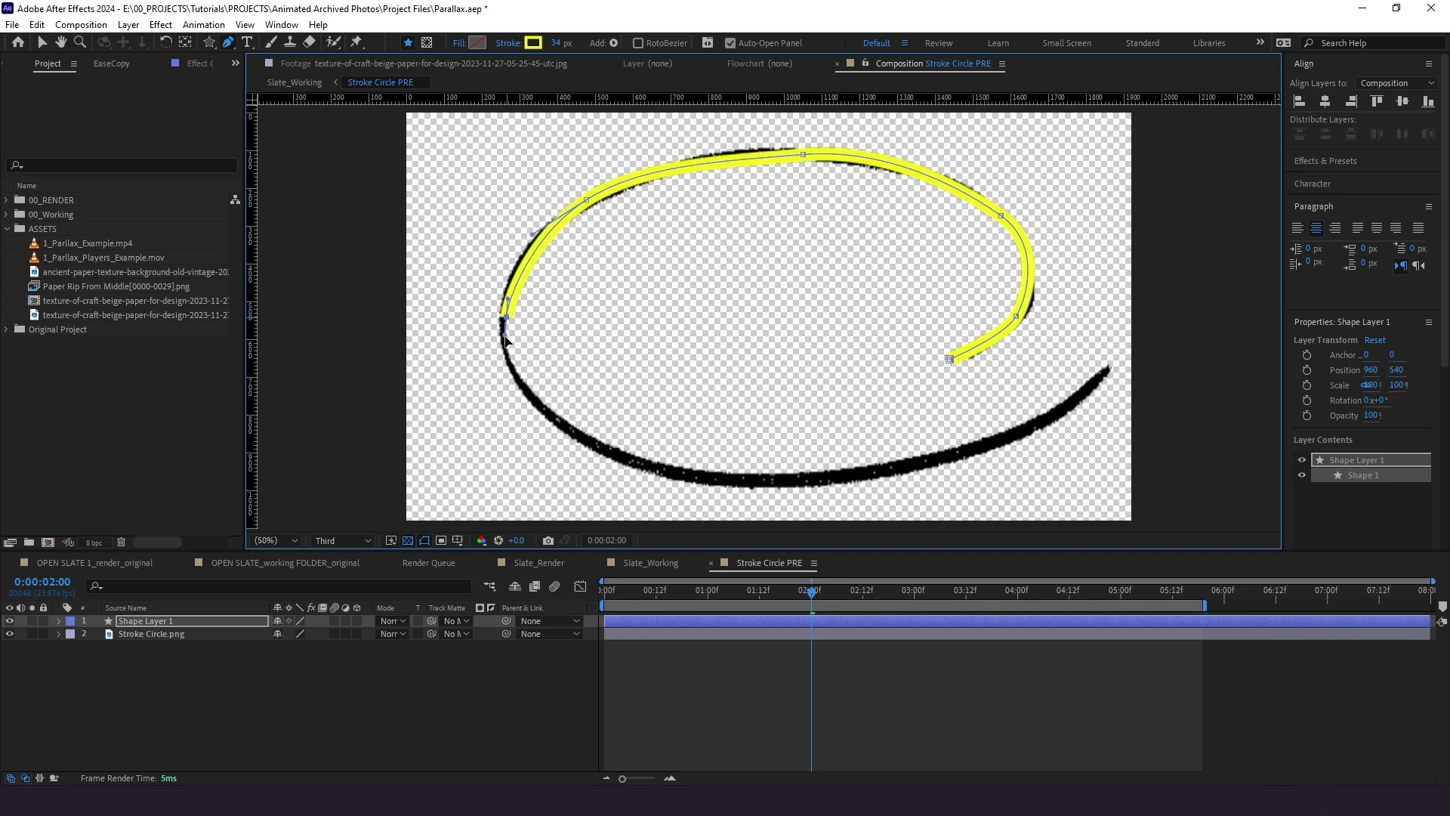
{"action": "left_click_drag", "start_coordinate": [538, 403], "coordinate": [563, 426]}
{"action": "left_click_drag", "start_coordinate": [705, 477], "coordinate": [763, 478]}
{"action": "left_click_drag", "start_coordinate": [930, 462], "coordinate": [975, 447]}
{"action": "left_click_drag", "start_coordinate": [1053, 414], "coordinate": [1143, 331]}
Thicken the traced path's stroke to 79 px
{"action": "left_click_drag", "start_coordinate": [557, 43], "coordinate": [591, 46]}
{"action": "left_click", "coordinate": [225, 687]}
{"action": "left_click", "coordinate": [157, 621]}
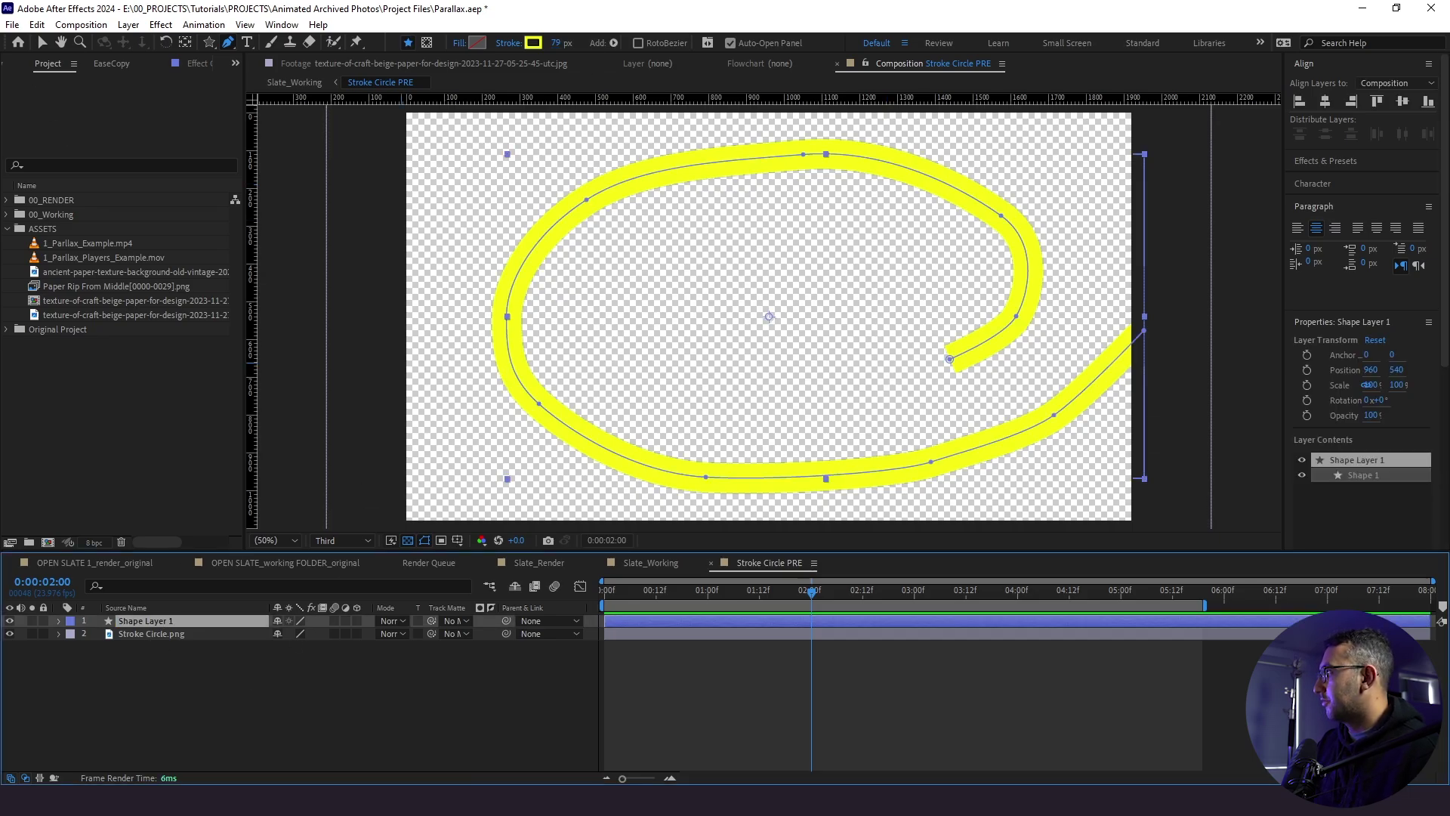
Apply Roughen Edges to Shape Layer 1 with Border 33 and Scale 10
{"action": "left_click", "coordinate": [162, 693]}
{"action": "left_click", "coordinate": [167, 622]}
{"action": "key", "text": "ctrl+space"}
{"action": "type", "text": "rough"}
{"action": "key", "text": "Return"}
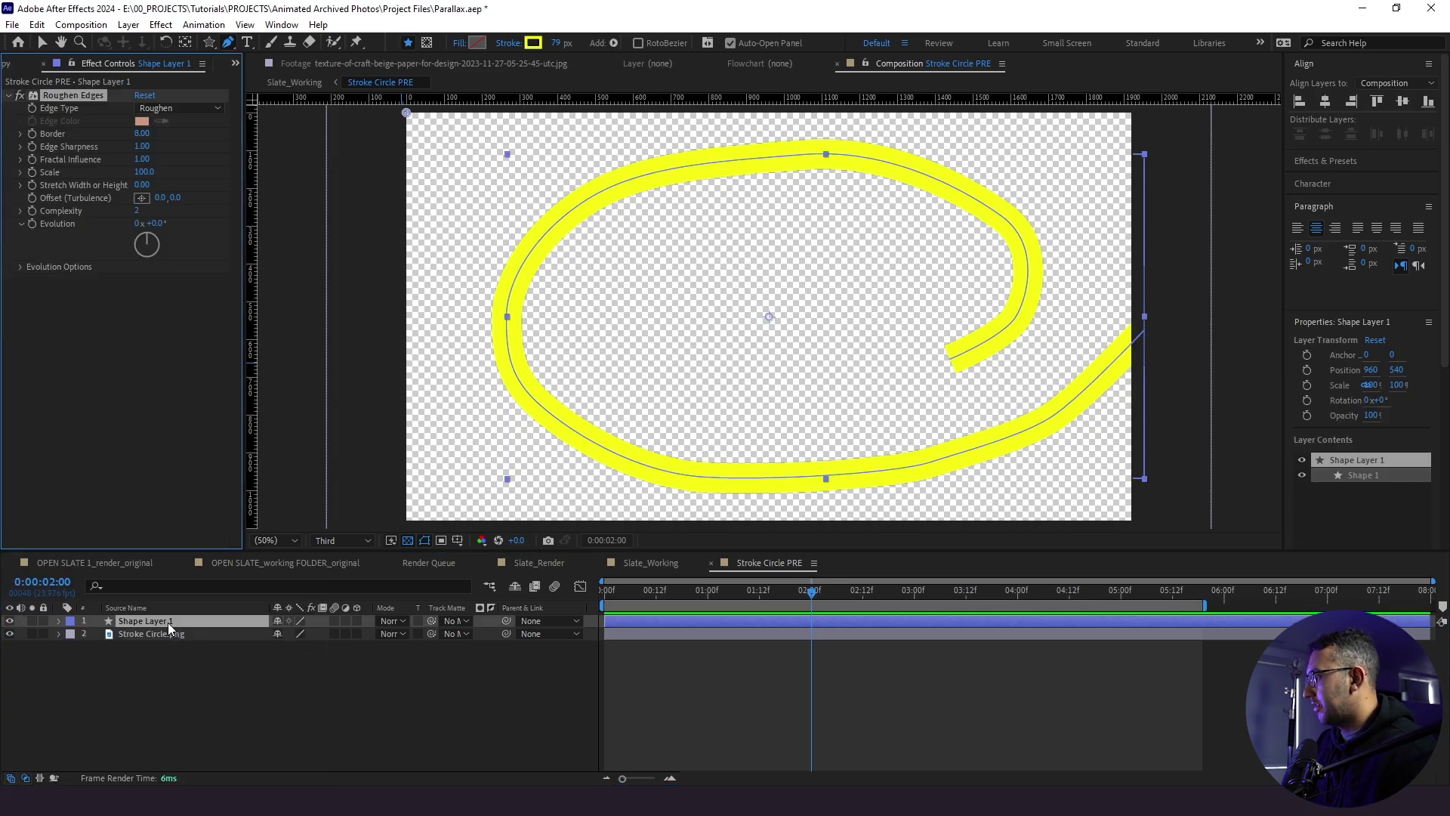
{"action": "left_click", "coordinate": [143, 133]}
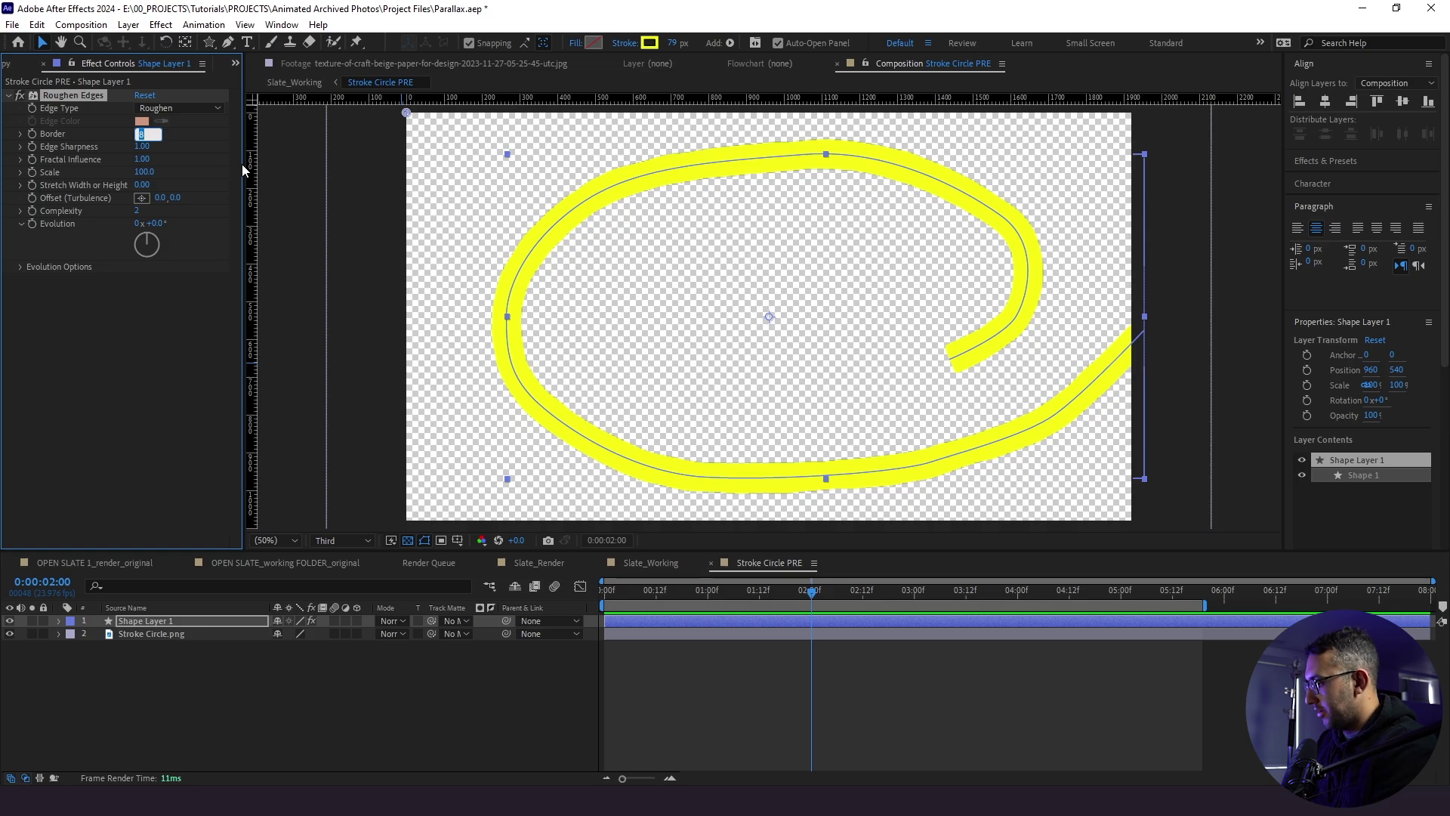
{"action": "type", "text": "33"}
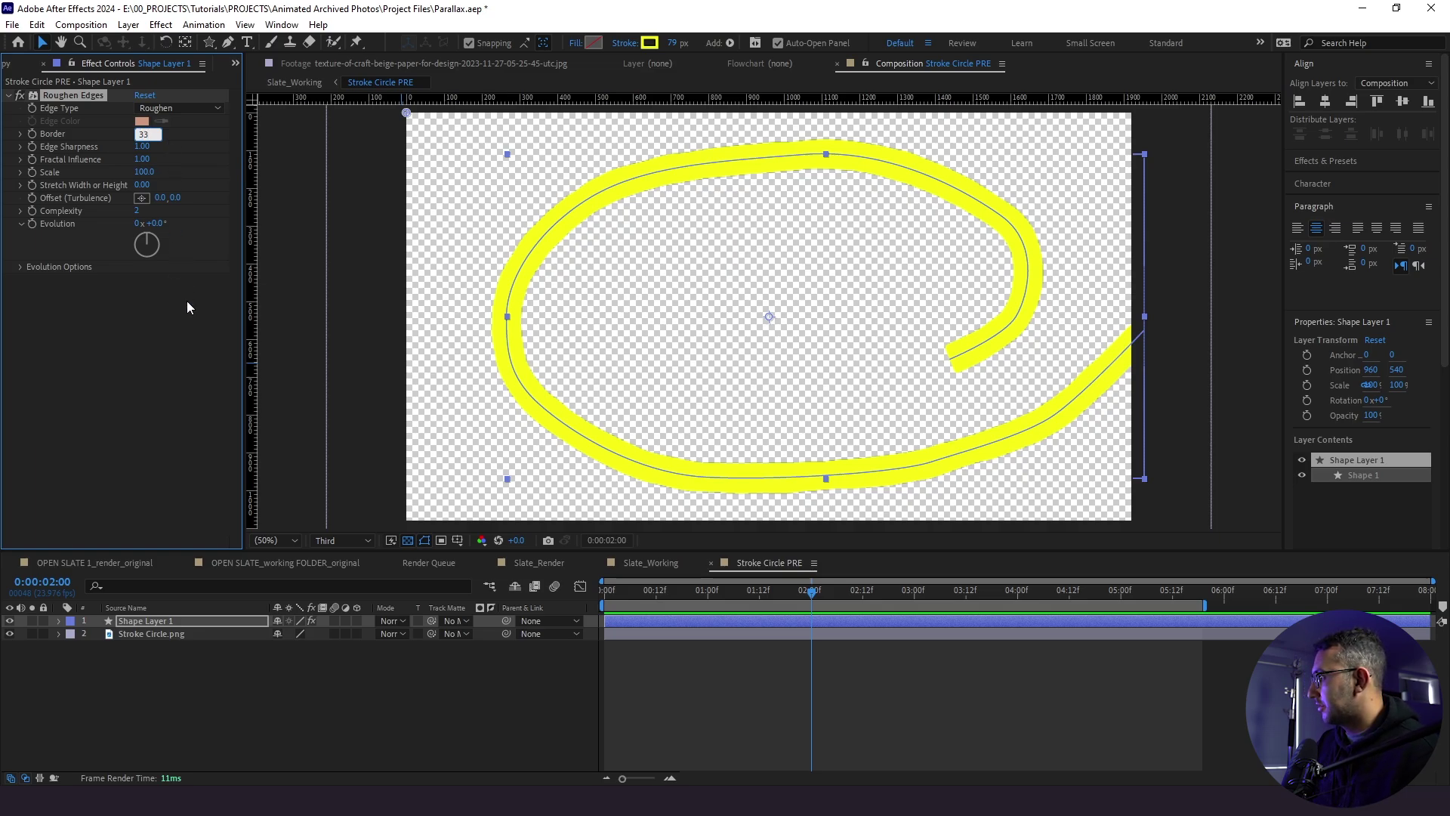
{"action": "key", "text": "Return"}
{"action": "left_click", "coordinate": [144, 172]}
{"action": "type", "text": "100"}
{"action": "key", "text": "Return"}
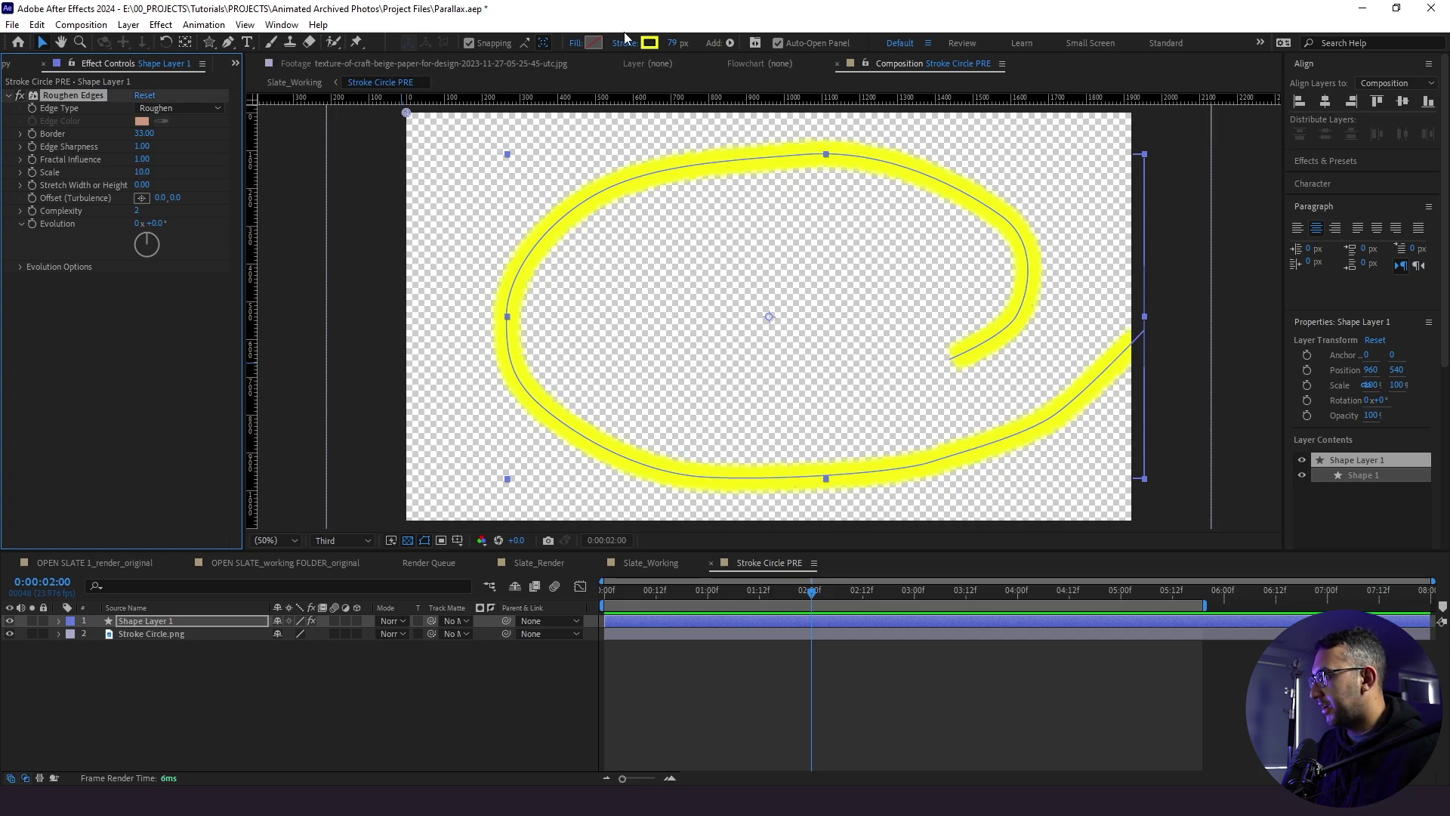
Make the stroke blue, show a black background, and compare Roughen Edges on and off
{"action": "left_click", "coordinate": [649, 42]}
{"action": "left_click", "coordinate": [537, 302]}
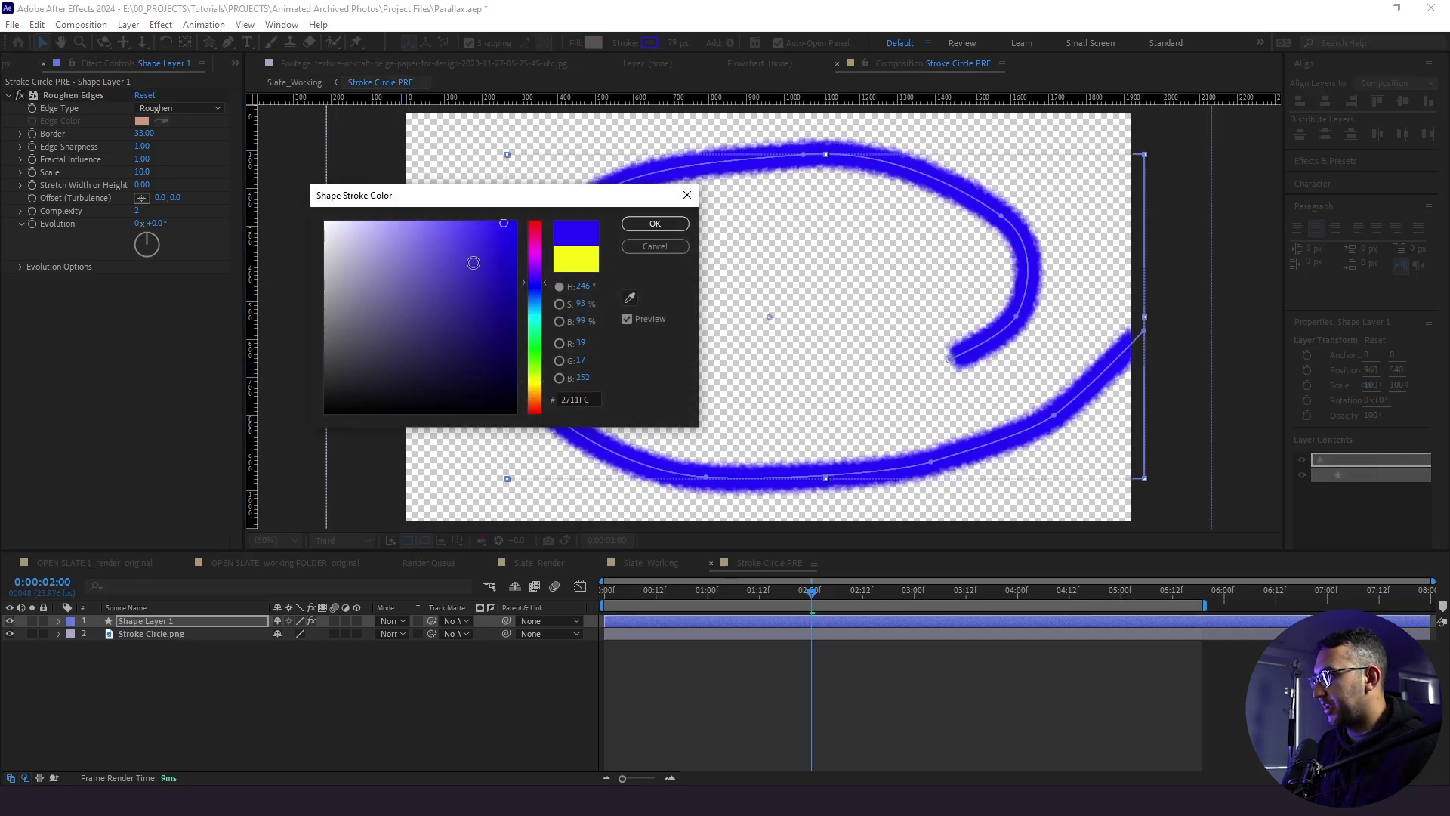
{"action": "left_click", "coordinate": [634, 225]}
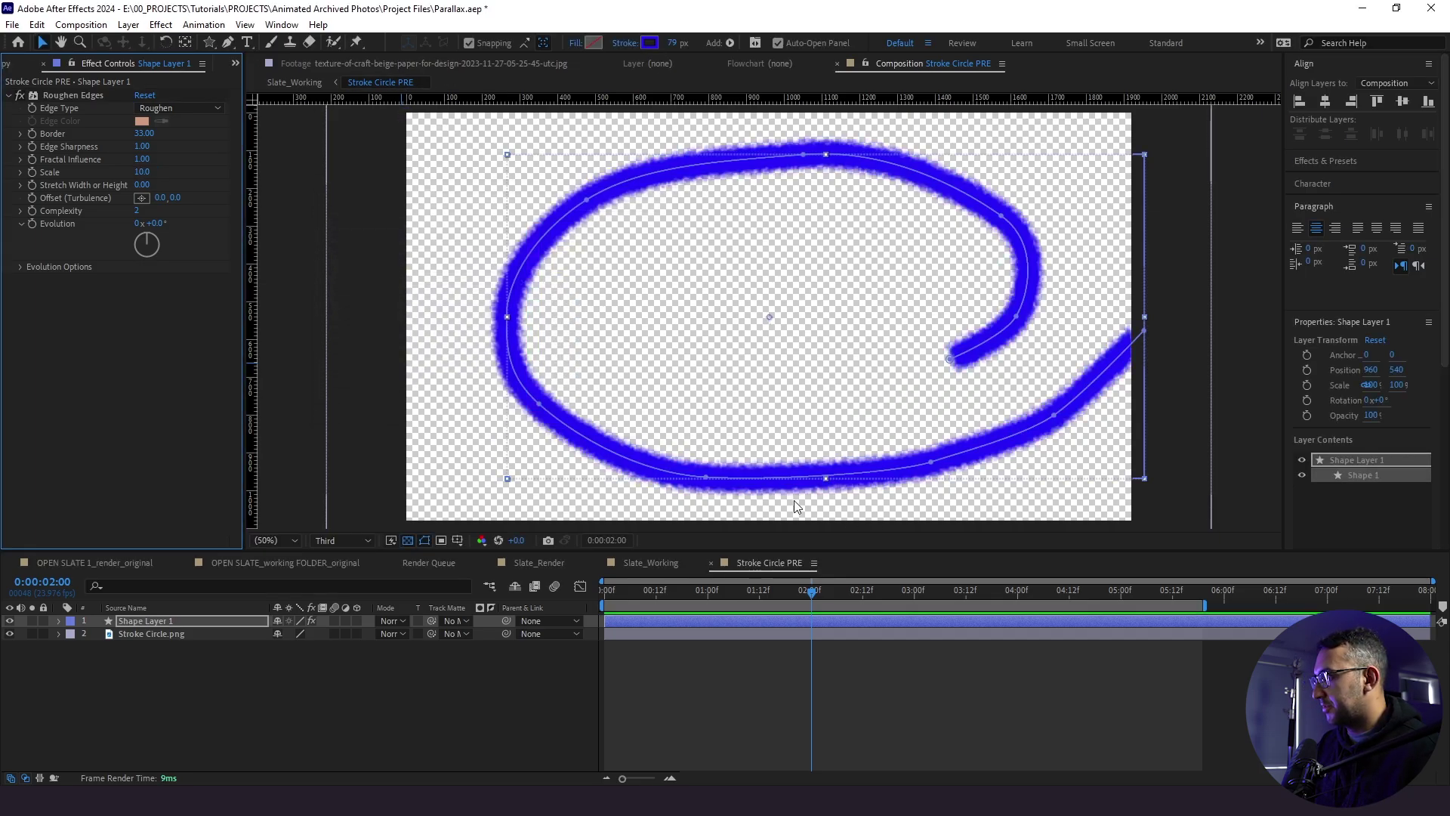
{"action": "left_click", "coordinate": [408, 541]}
{"action": "scroll", "coordinate": [1004, 321], "scroll_direction": "up", "scroll_amount": 3}
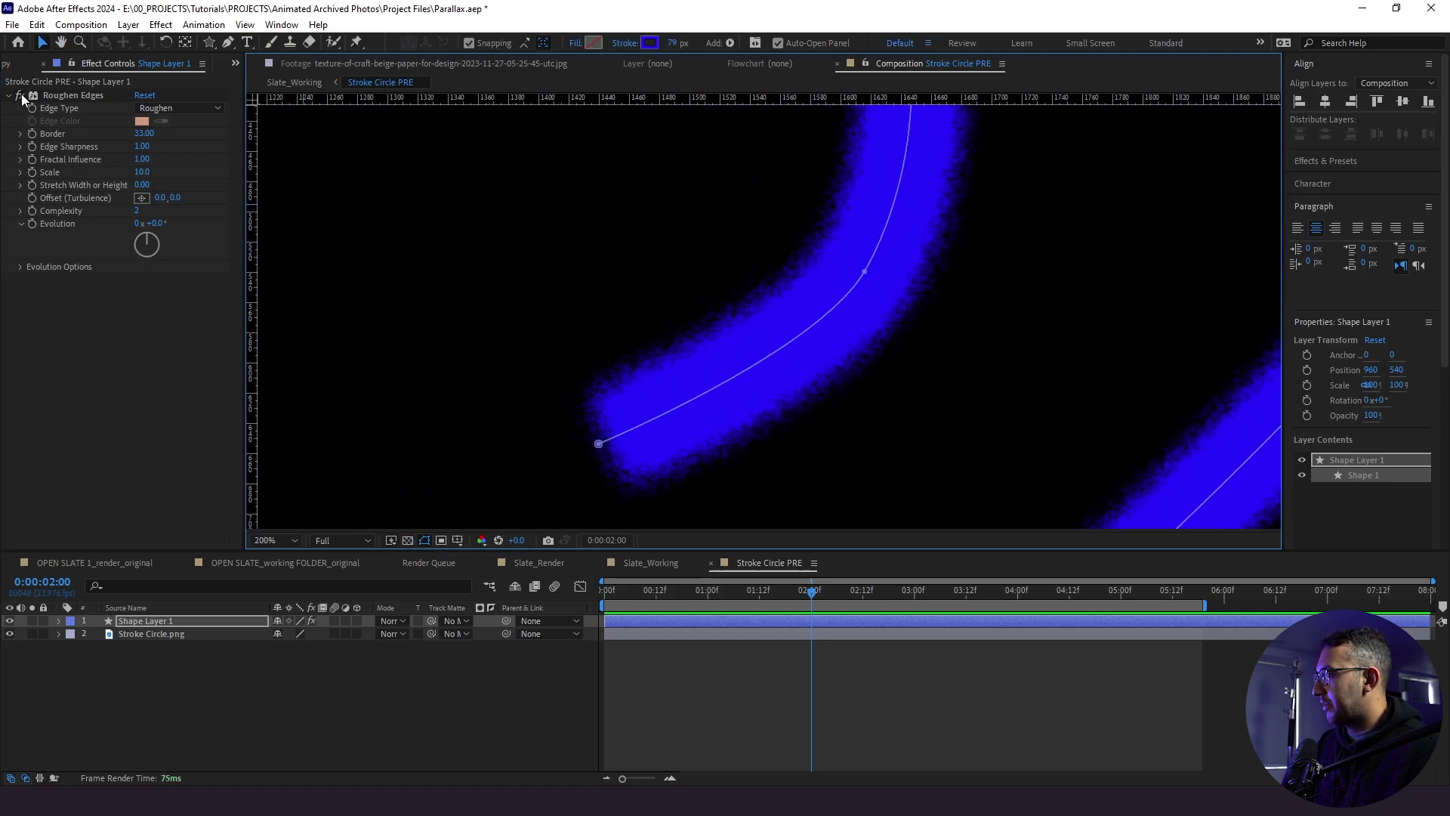
{"action": "left_click", "coordinate": [20, 95]}
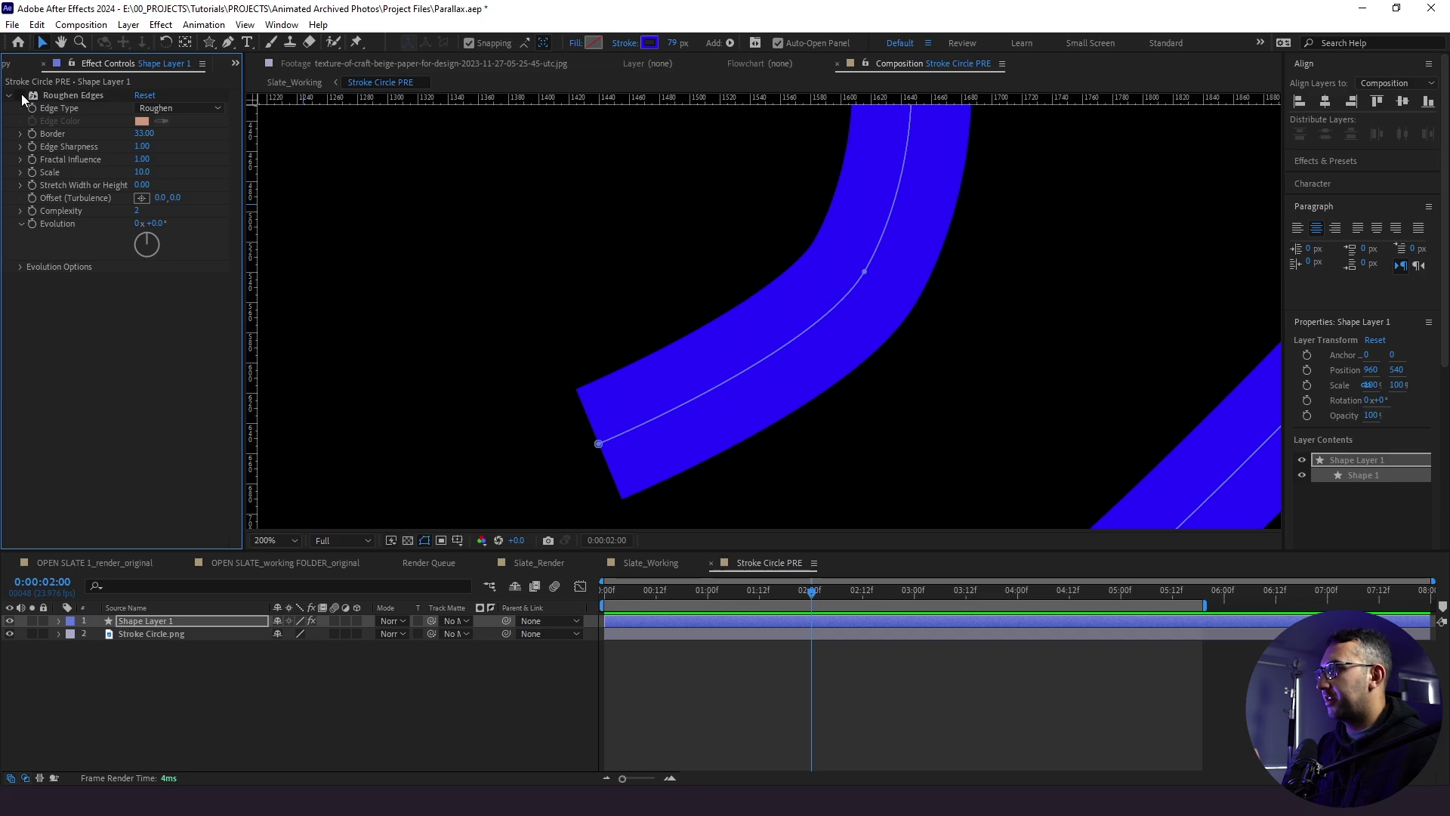
{"action": "left_click", "coordinate": [20, 96]}
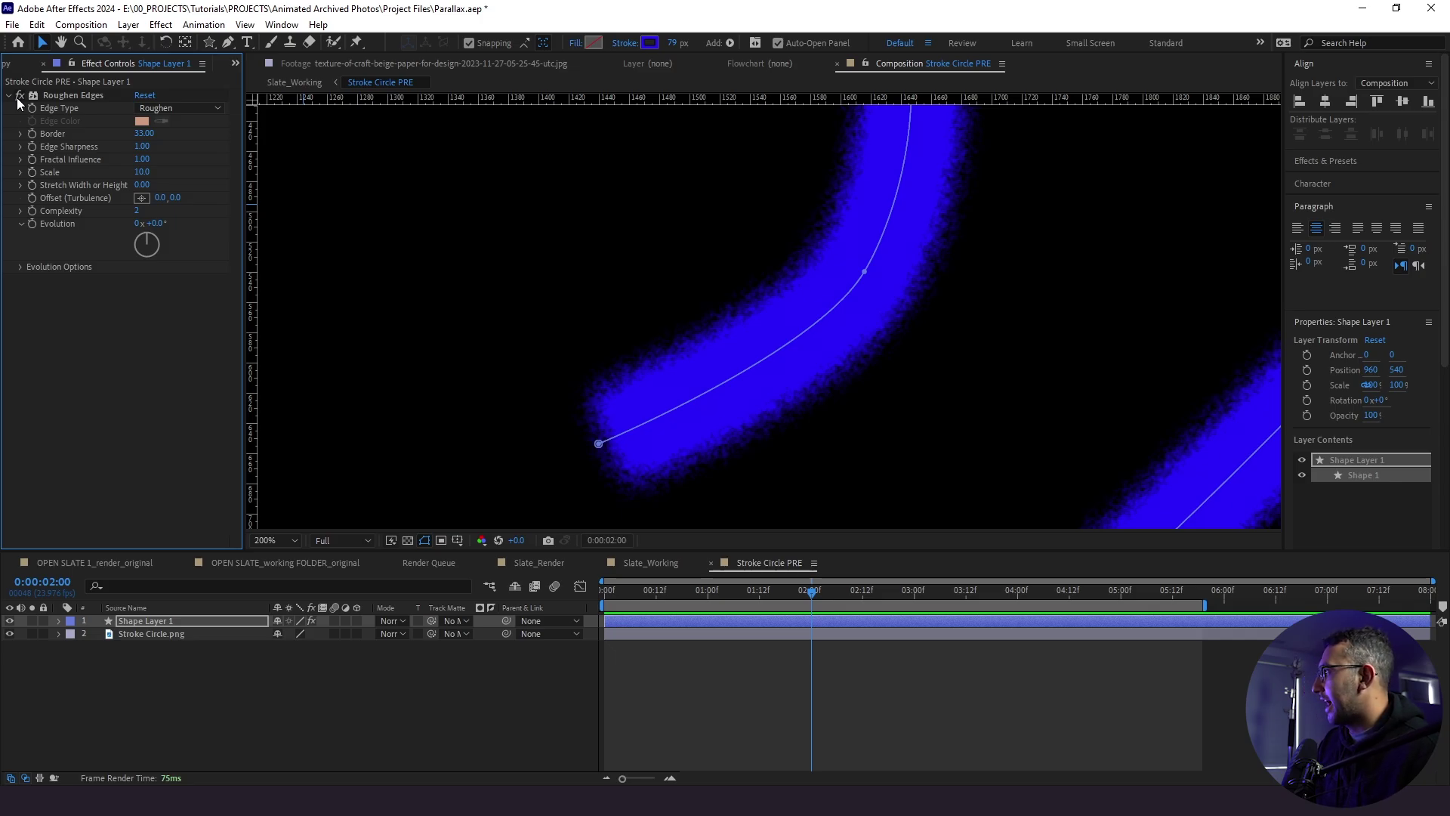
{"action": "key", "text": "alt+slash"}
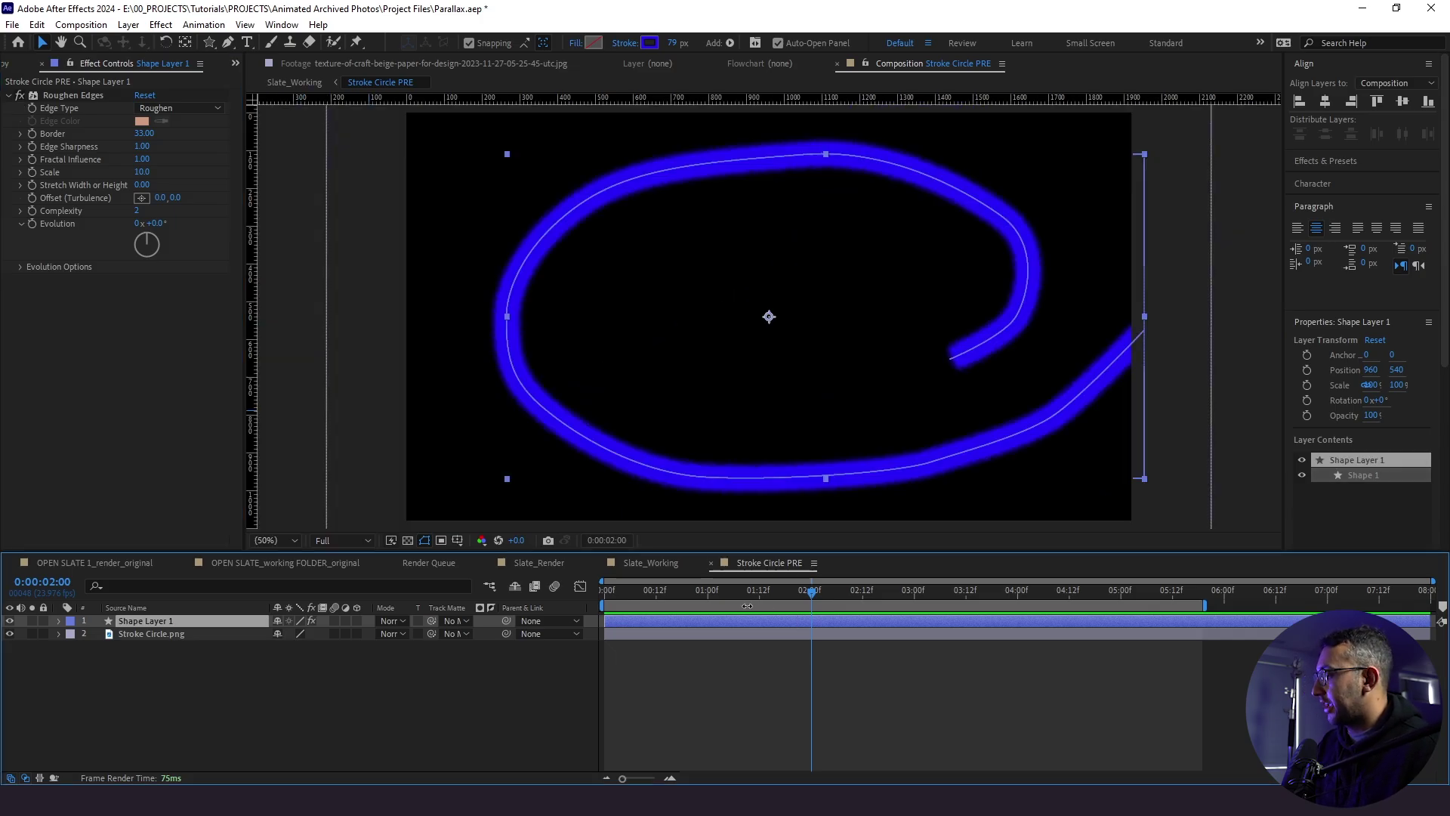
Add Trim Paths to Shape Layer 1 and set End to 0% at 2:00
{"action": "left_click", "coordinate": [58, 621]}
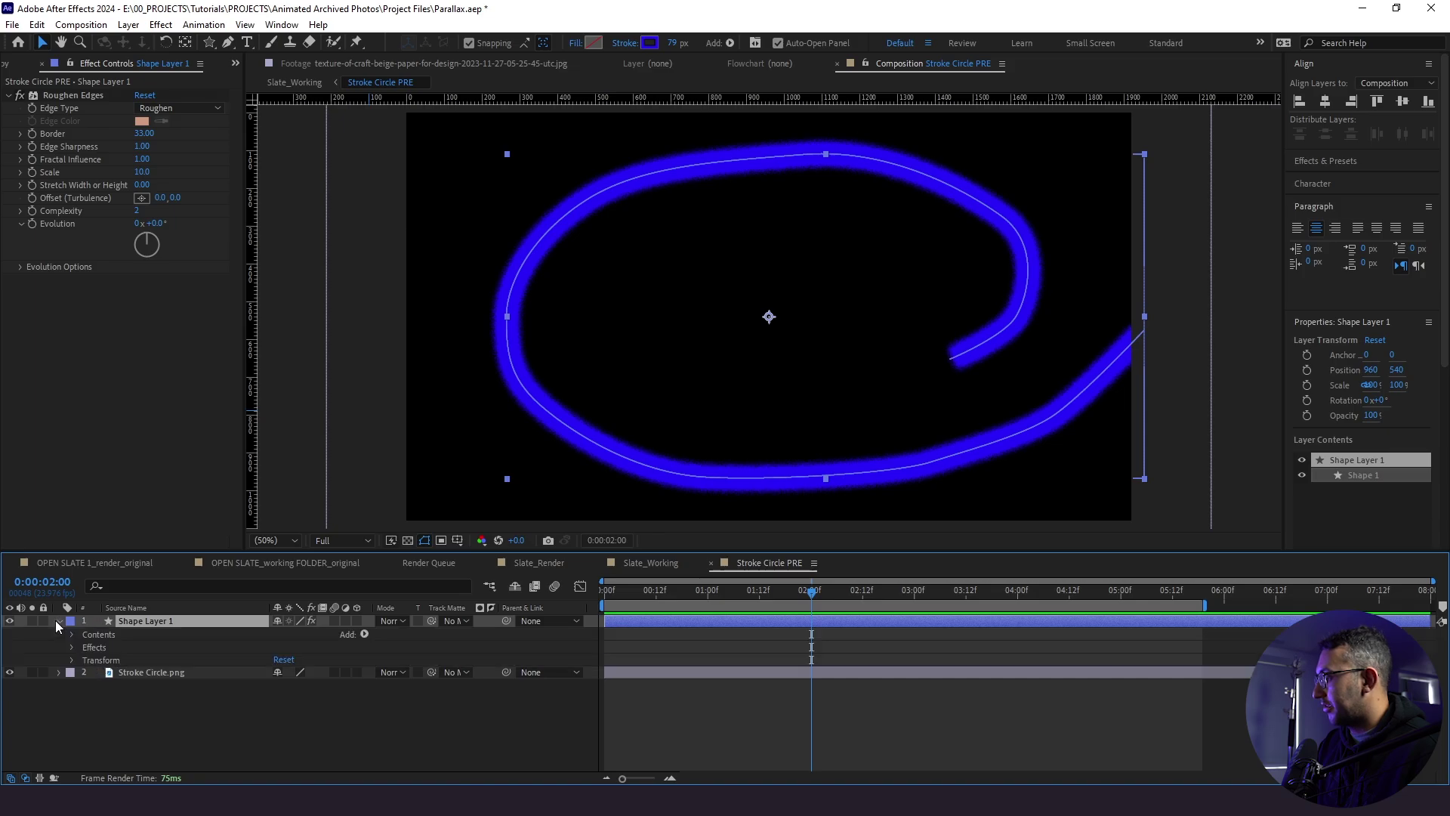
{"action": "left_click", "coordinate": [364, 634]}
{"action": "left_click", "coordinate": [411, 550]}
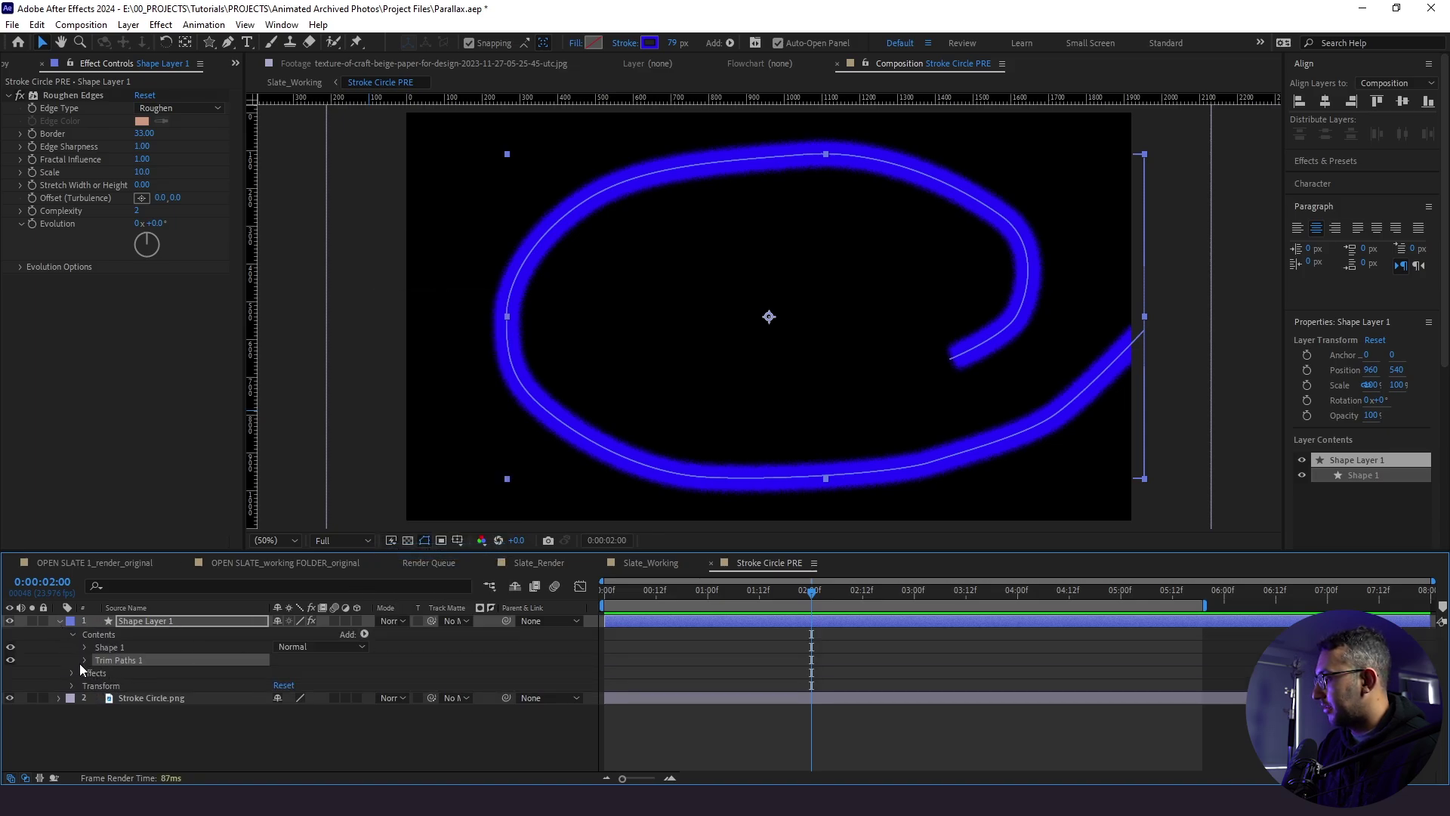
{"action": "left_click", "coordinate": [84, 660]}
{"action": "left_click", "coordinate": [283, 685]}
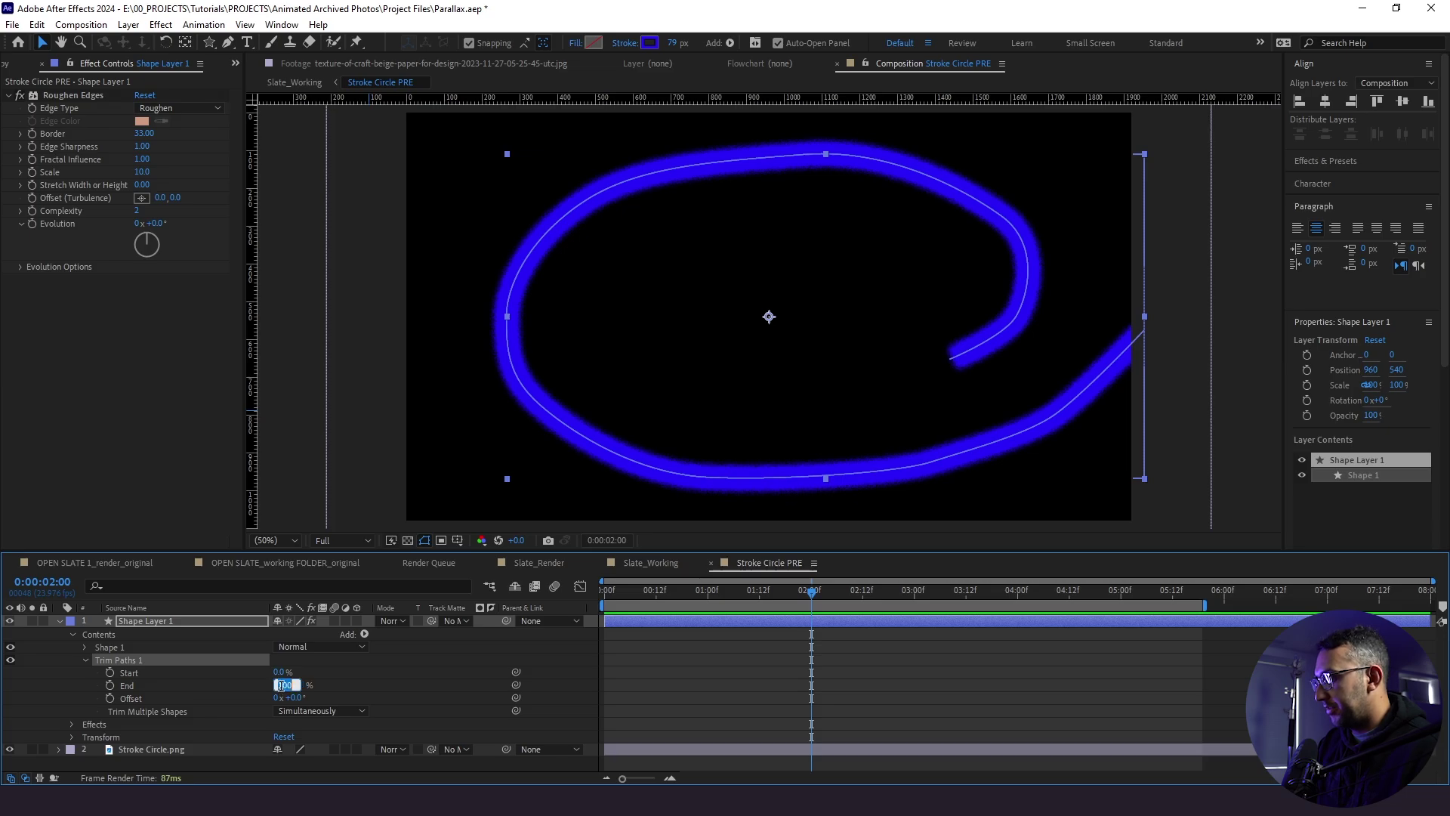
{"action": "type", "text": "0"}
{"action": "key", "text": "Return"}
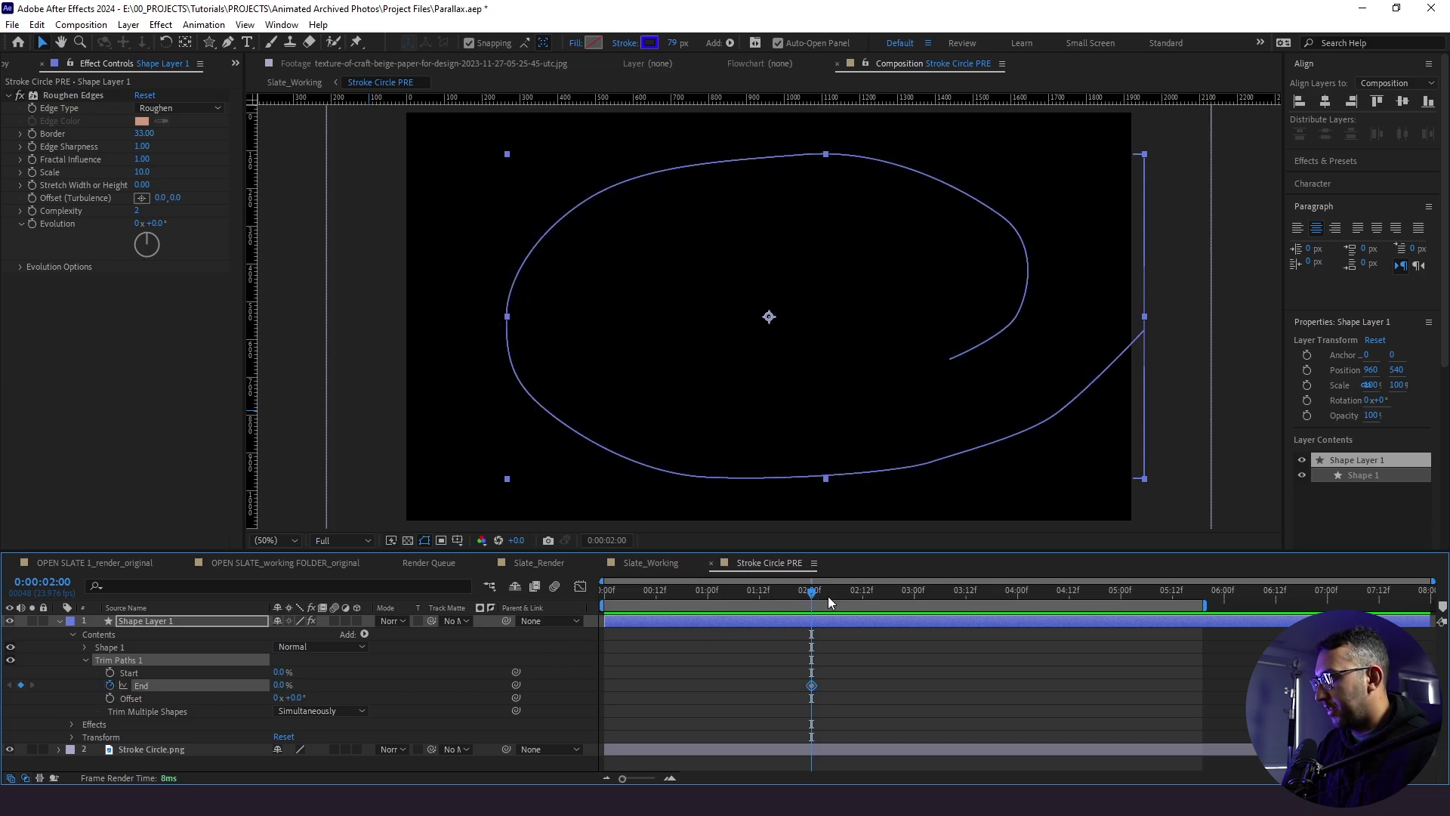
Keyframe Trim Paths End to 100% at 3:00
{"action": "left_click_drag", "start_coordinate": [284, 686], "coordinate": [373, 686]}
{"action": "key", "text": "ctrl+z"}
{"action": "left_click_drag", "start_coordinate": [814, 590], "coordinate": [914, 592]}
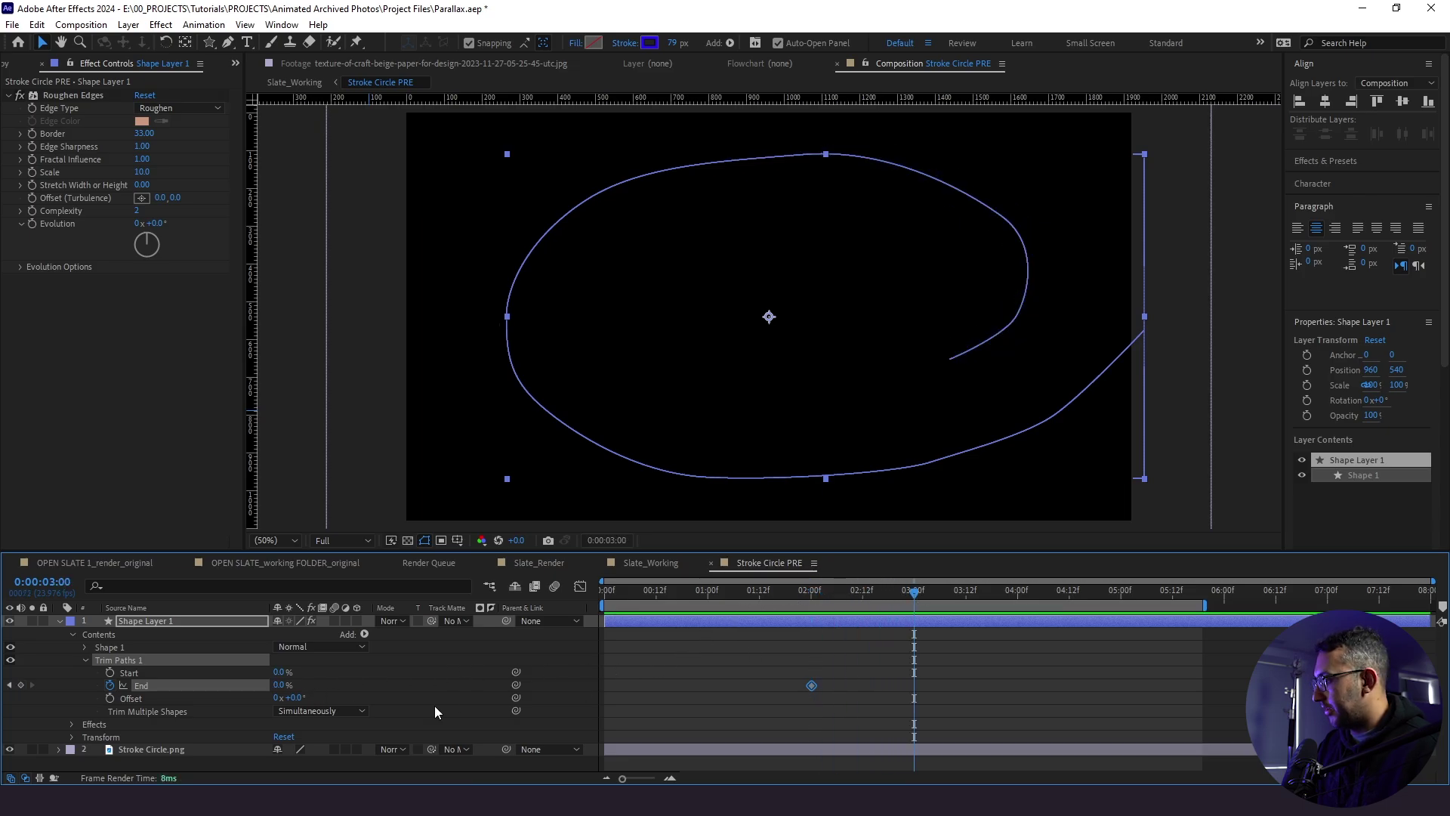
{"action": "left_click", "coordinate": [285, 689]}
{"action": "type", "text": "100"}
{"action": "key", "text": "Return"}
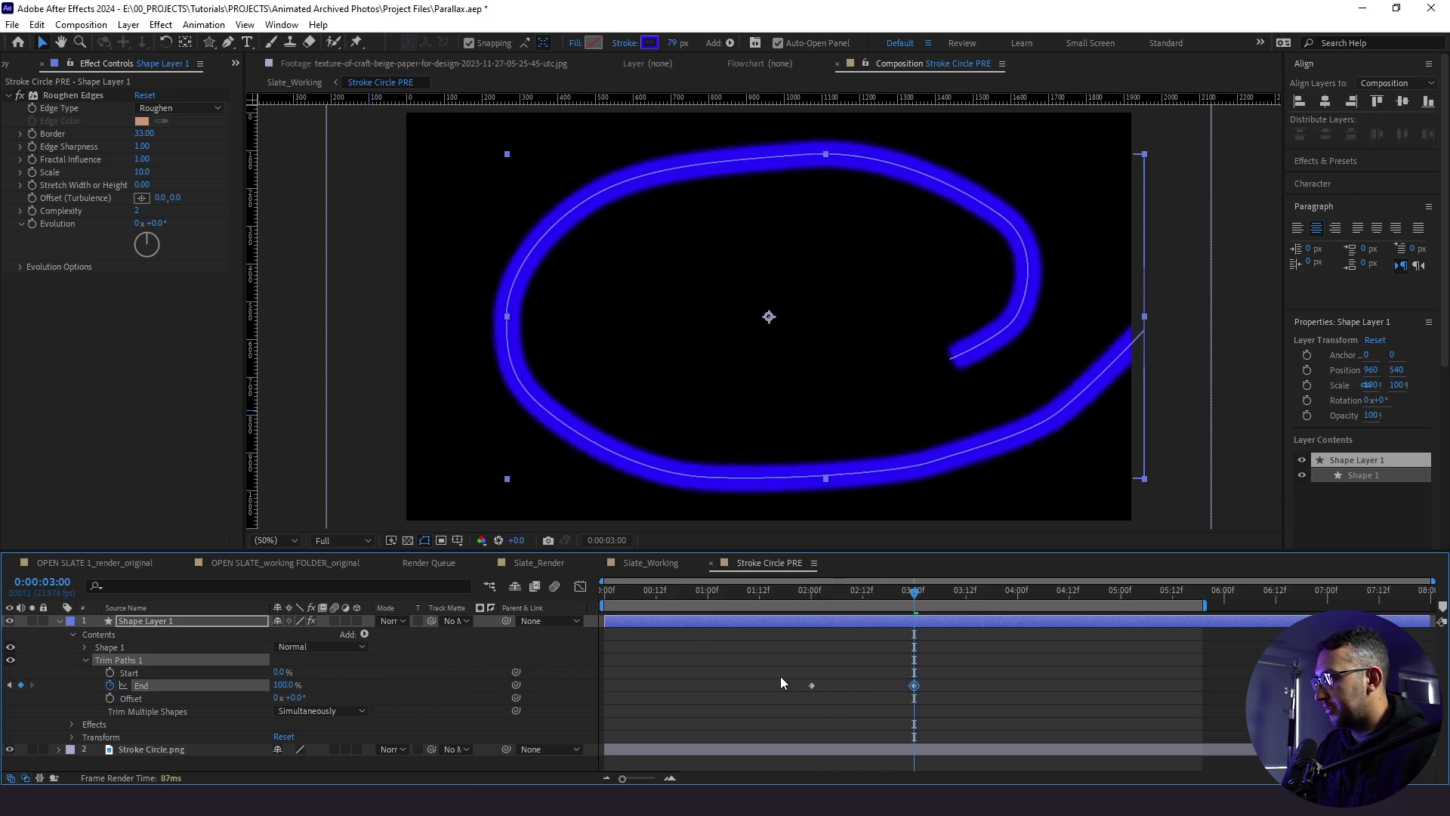
Apply a circ ease to the End keyframes from the Flow panel
{"action": "left_click", "coordinate": [235, 63]}
{"action": "left_click", "coordinate": [255, 80]}
{"action": "left_click", "coordinate": [156, 218]}
{"action": "left_click", "coordinate": [781, 592]}
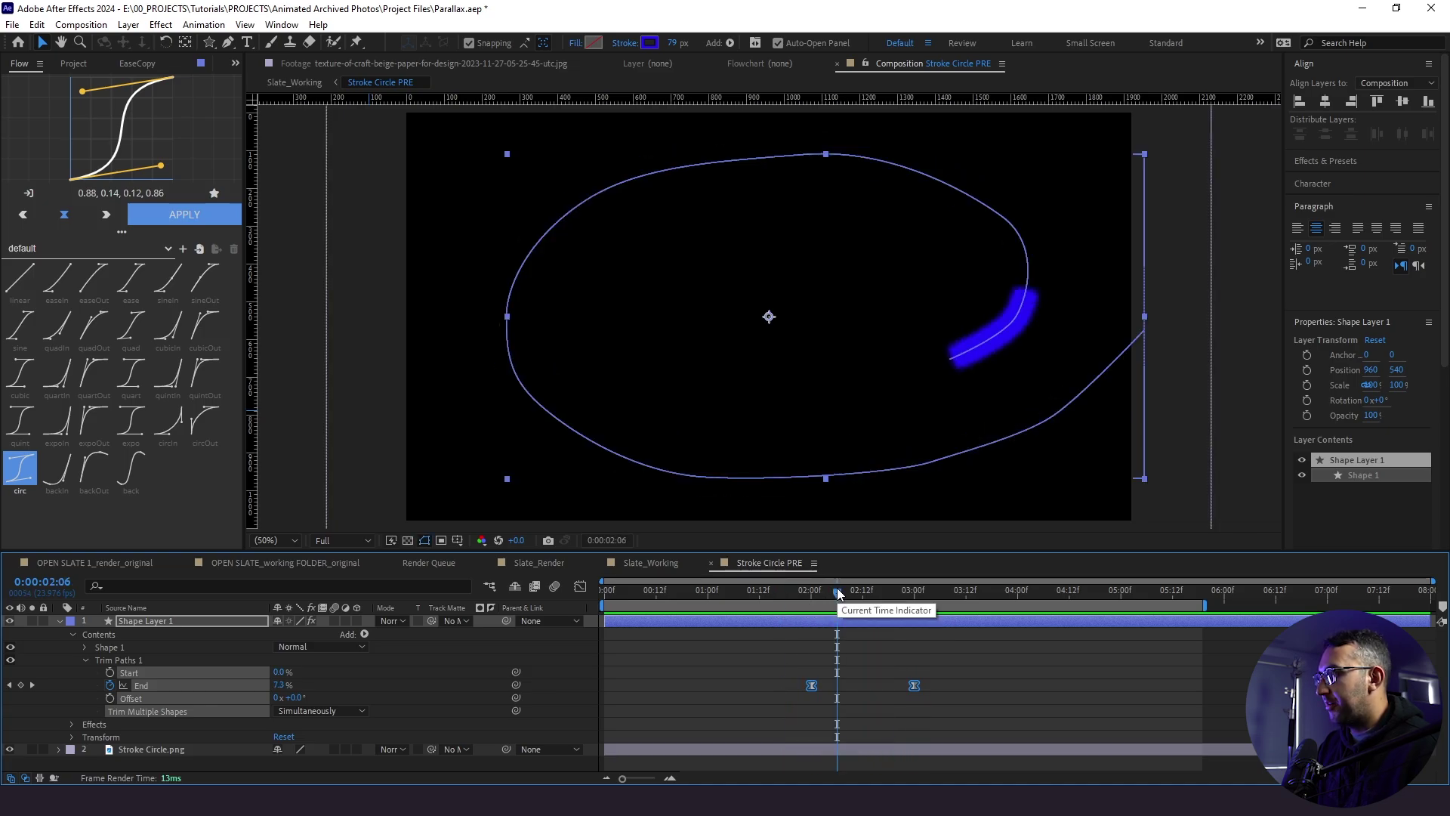
{"action": "key", "text": "space"}
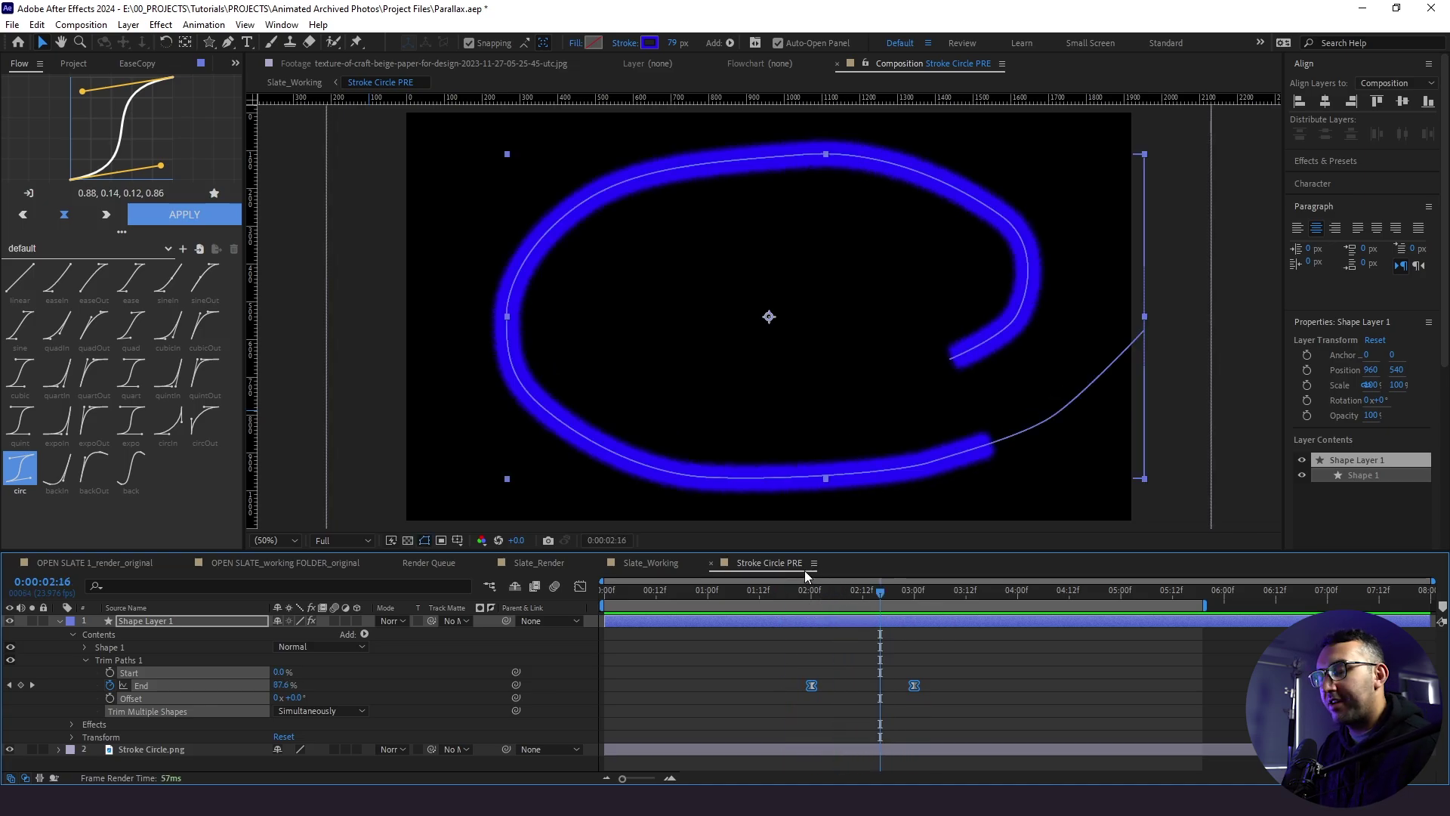
Apply Posterize Time to Shape Layer 1 with a Frame Rate of 6
{"action": "left_click", "coordinate": [849, 618]}
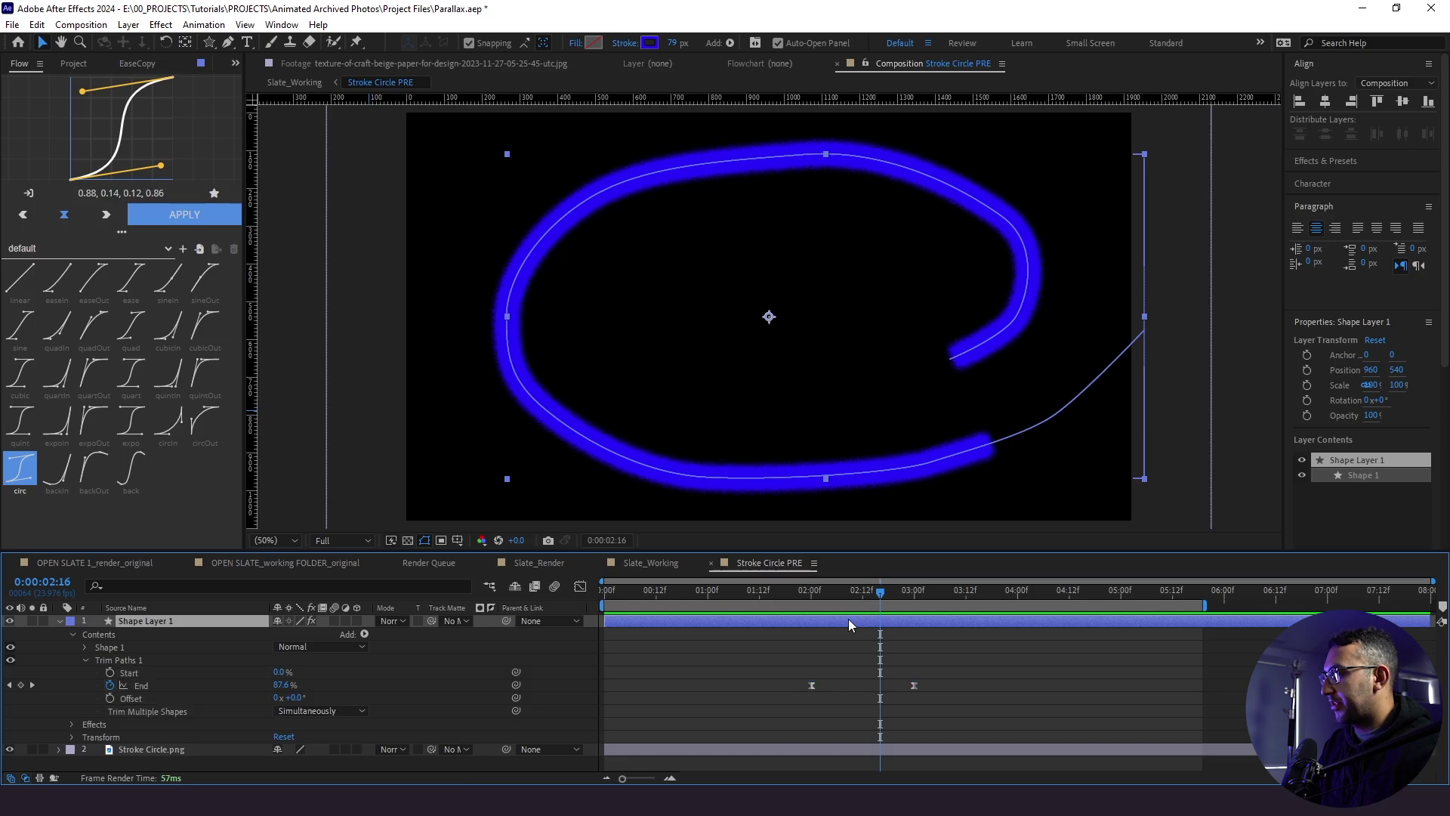
{"action": "key", "text": "ctrl+space"}
{"action": "type", "text": "poster"}
{"action": "key", "text": "Down"}
{"action": "key", "text": "Return"}
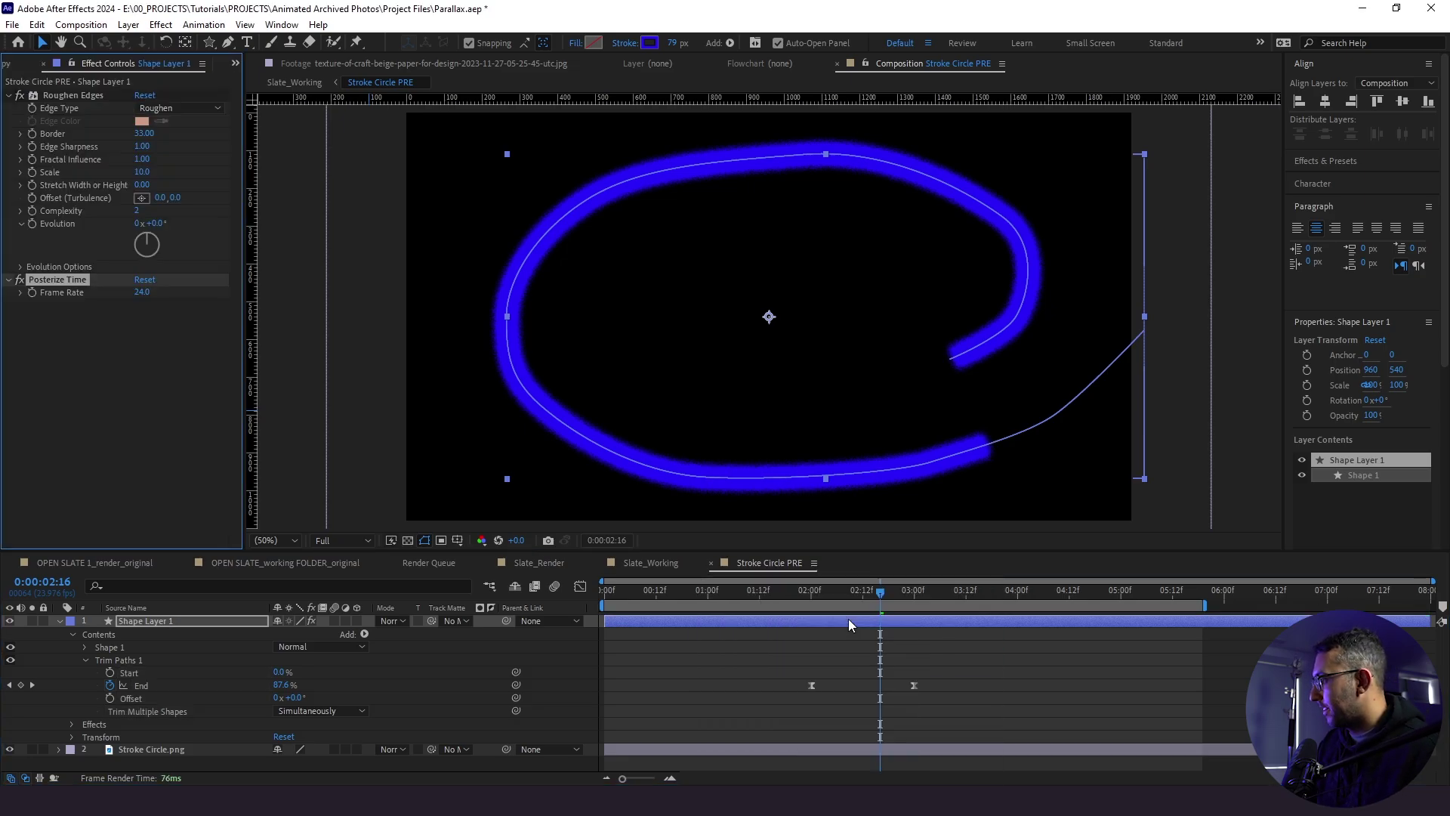
{"action": "left_click", "coordinate": [141, 293]}
{"action": "type", "text": "6"}
{"action": "key", "text": "Return"}
Preview the choppy stroke draw-on and collapse Shape Layer 1
{"action": "left_click_drag", "start_coordinate": [880, 592], "coordinate": [797, 599]}
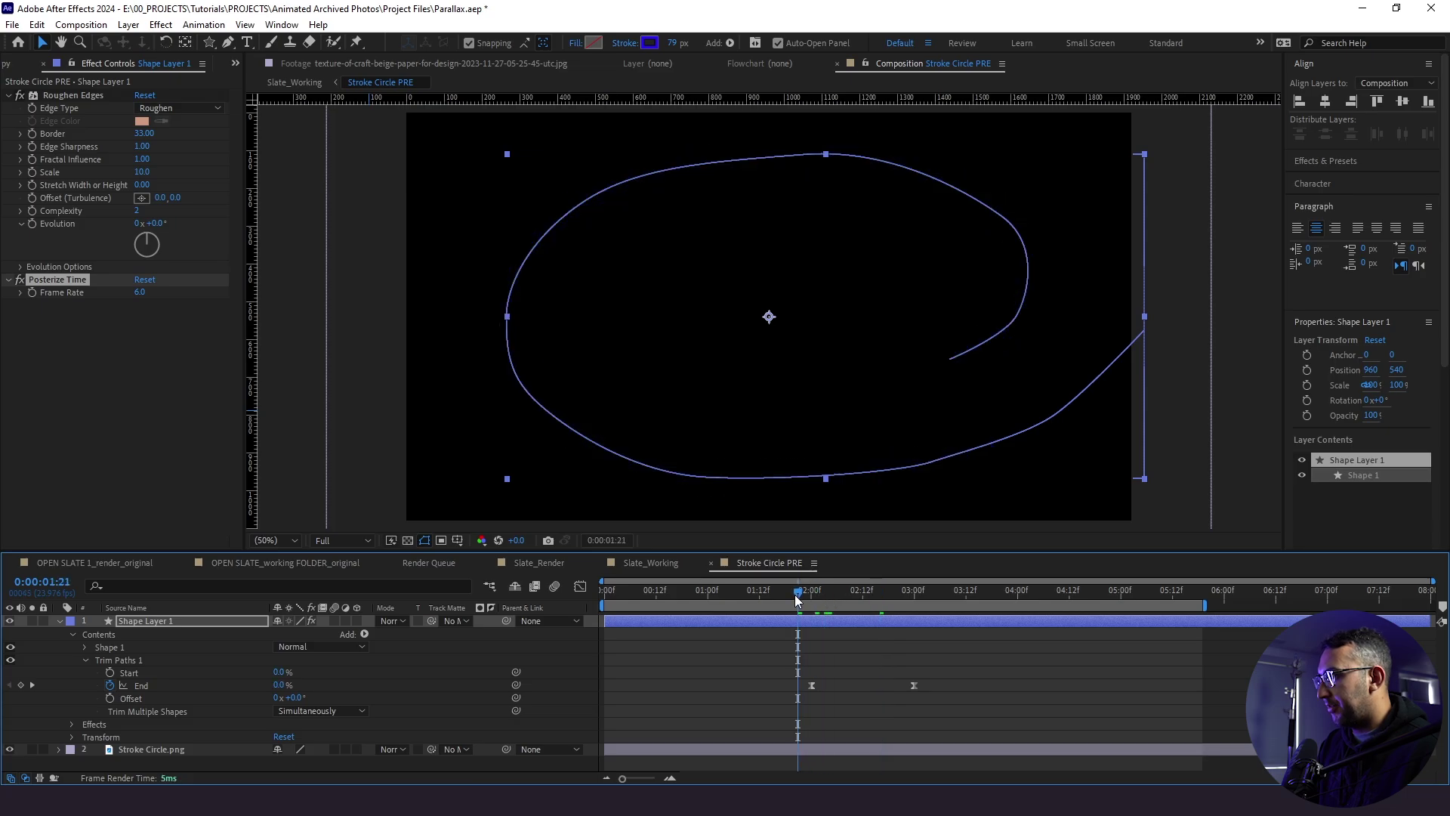
{"action": "key", "text": "space"}
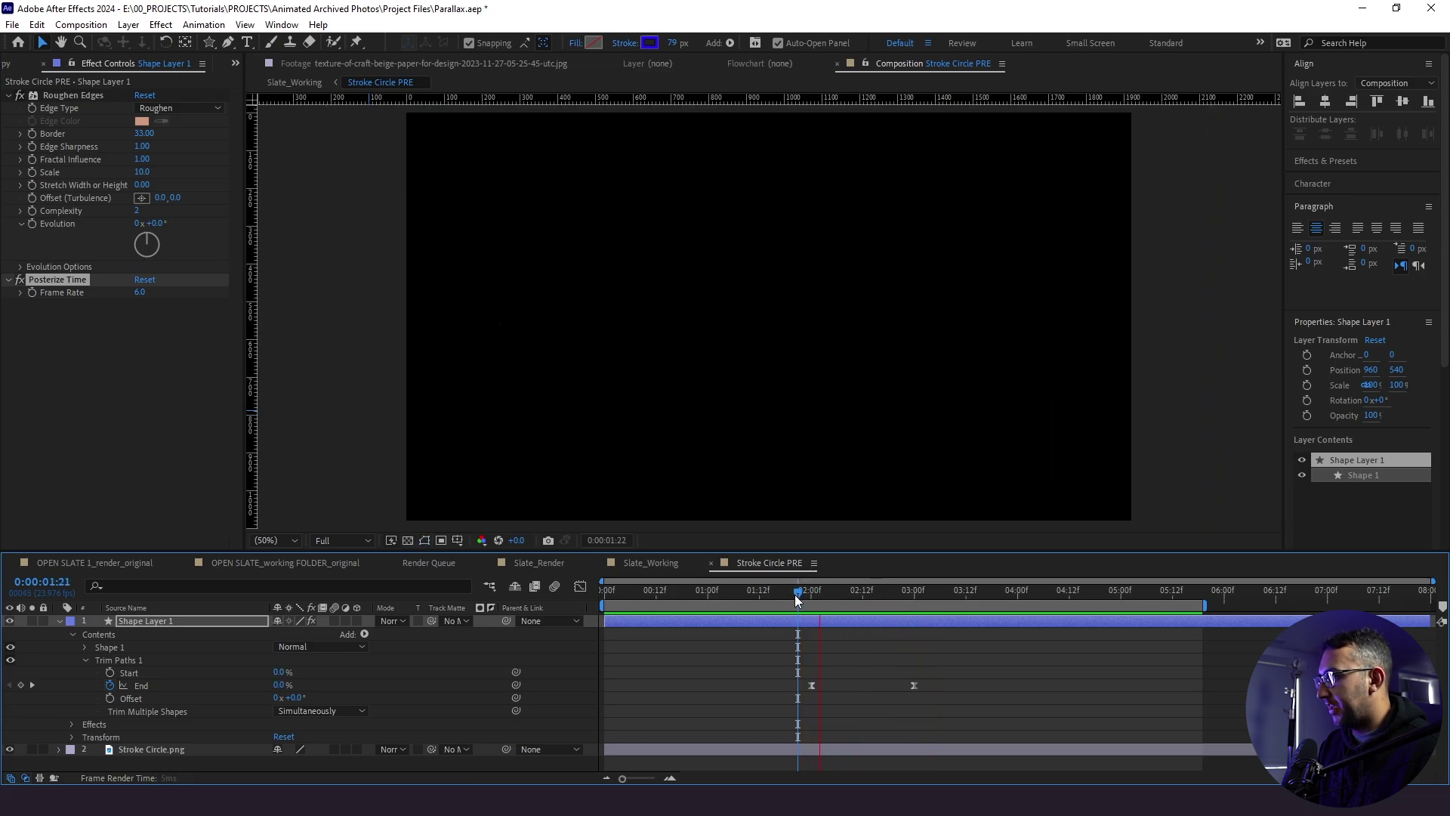
{"action": "left_click", "coordinate": [61, 624]}
{"action": "left_click", "coordinate": [60, 622]}
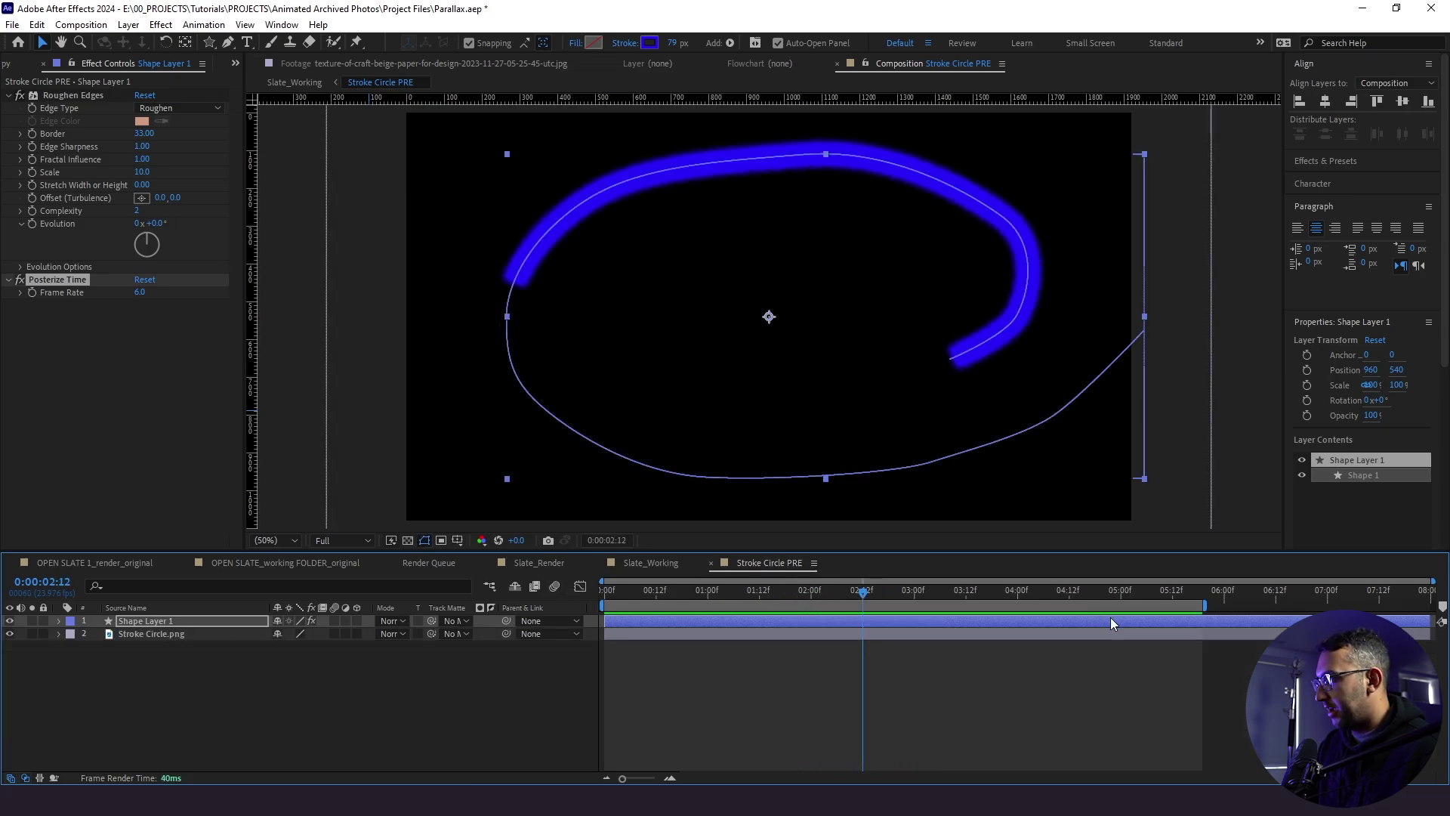
Restore the transparency checkerboard and rename Shape Layer 1 to 'Stroke Matte'
{"action": "left_click", "coordinate": [390, 540]}
{"action": "left_click", "coordinate": [408, 540]}
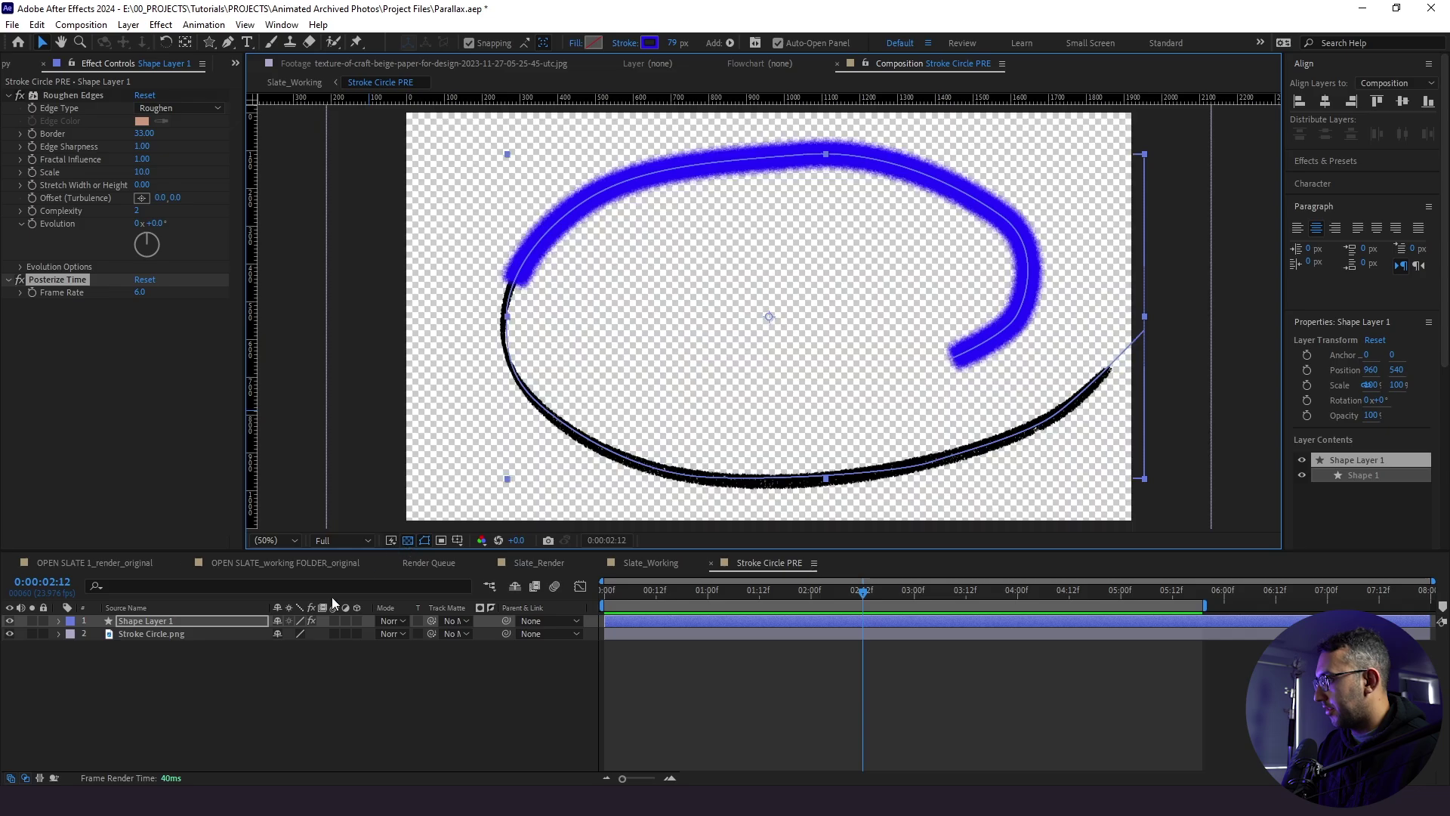
{"action": "left_click", "coordinate": [159, 634]}
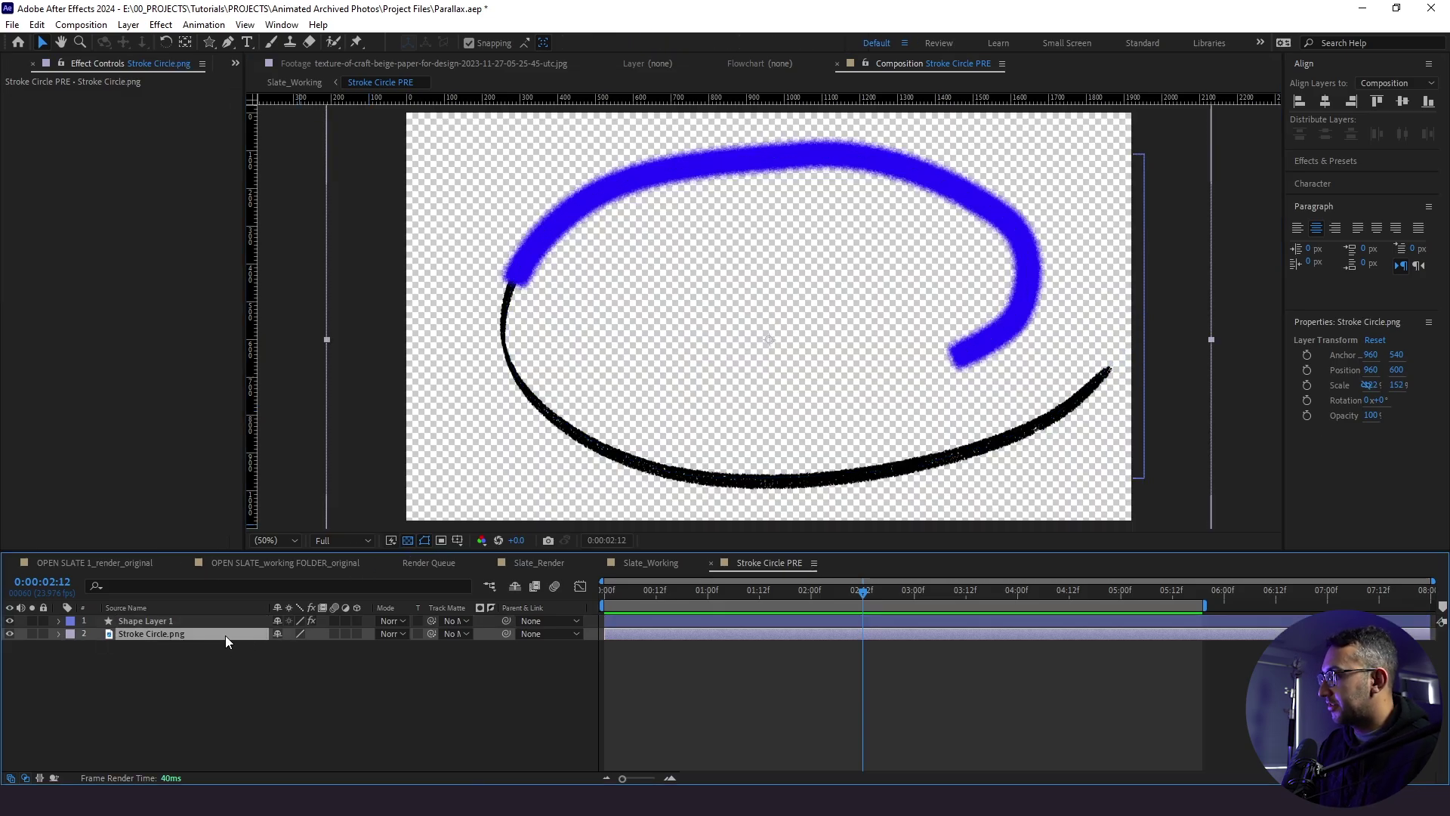
{"action": "left_click", "coordinate": [164, 620]}
{"action": "key", "text": "Return"}
{"action": "type", "text": "Stroke Matte"}
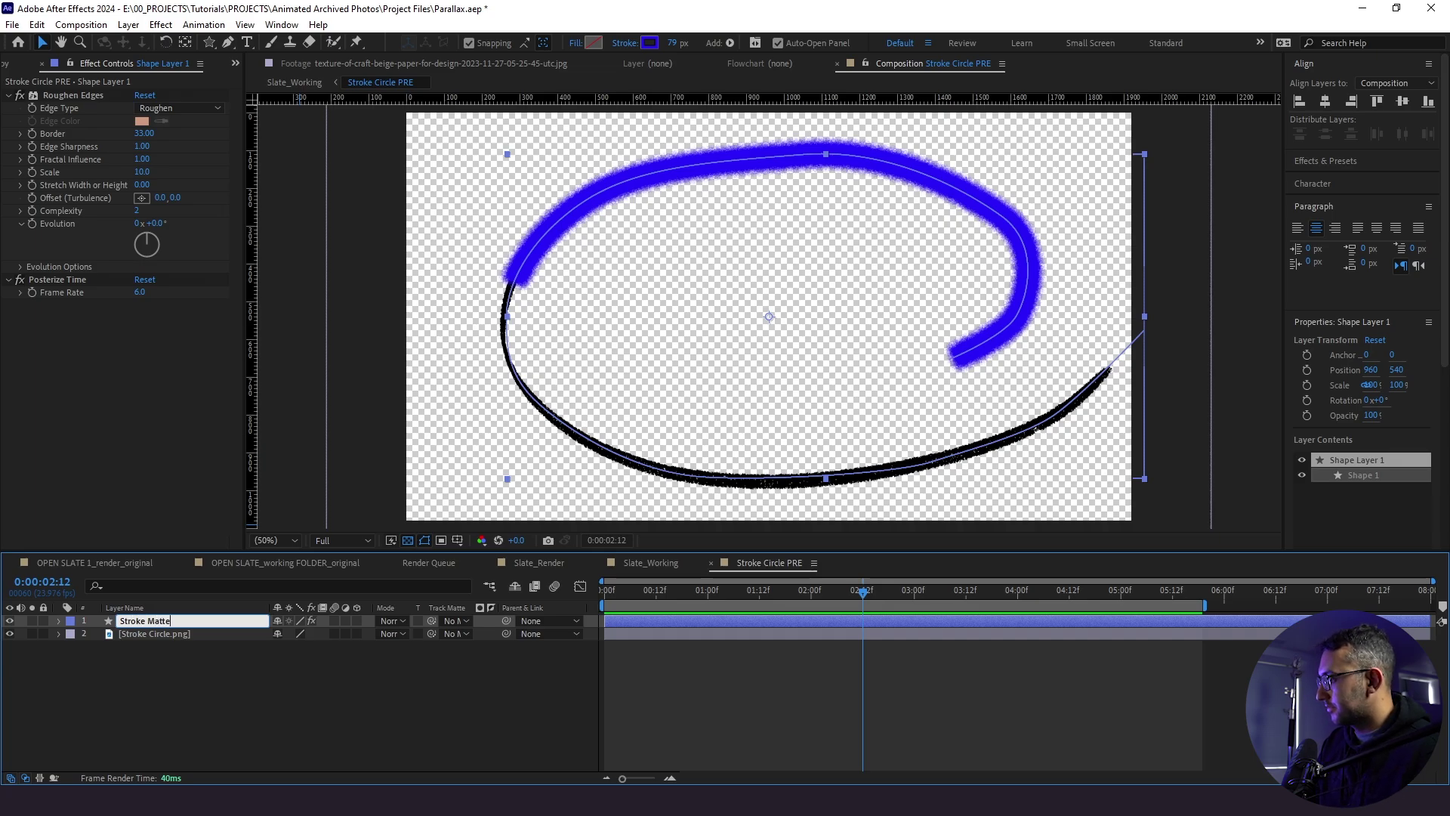
{"action": "left_click", "coordinate": [173, 659]}
Set Stroke Matte as Stroke Circle.png's track matte and preview the ring reveal
{"action": "left_click", "coordinate": [174, 626]}
{"action": "left_click", "coordinate": [180, 636]}
{"action": "left_click_drag", "start_coordinate": [428, 633], "coordinate": [174, 620]}
{"action": "left_click", "coordinate": [743, 594]}
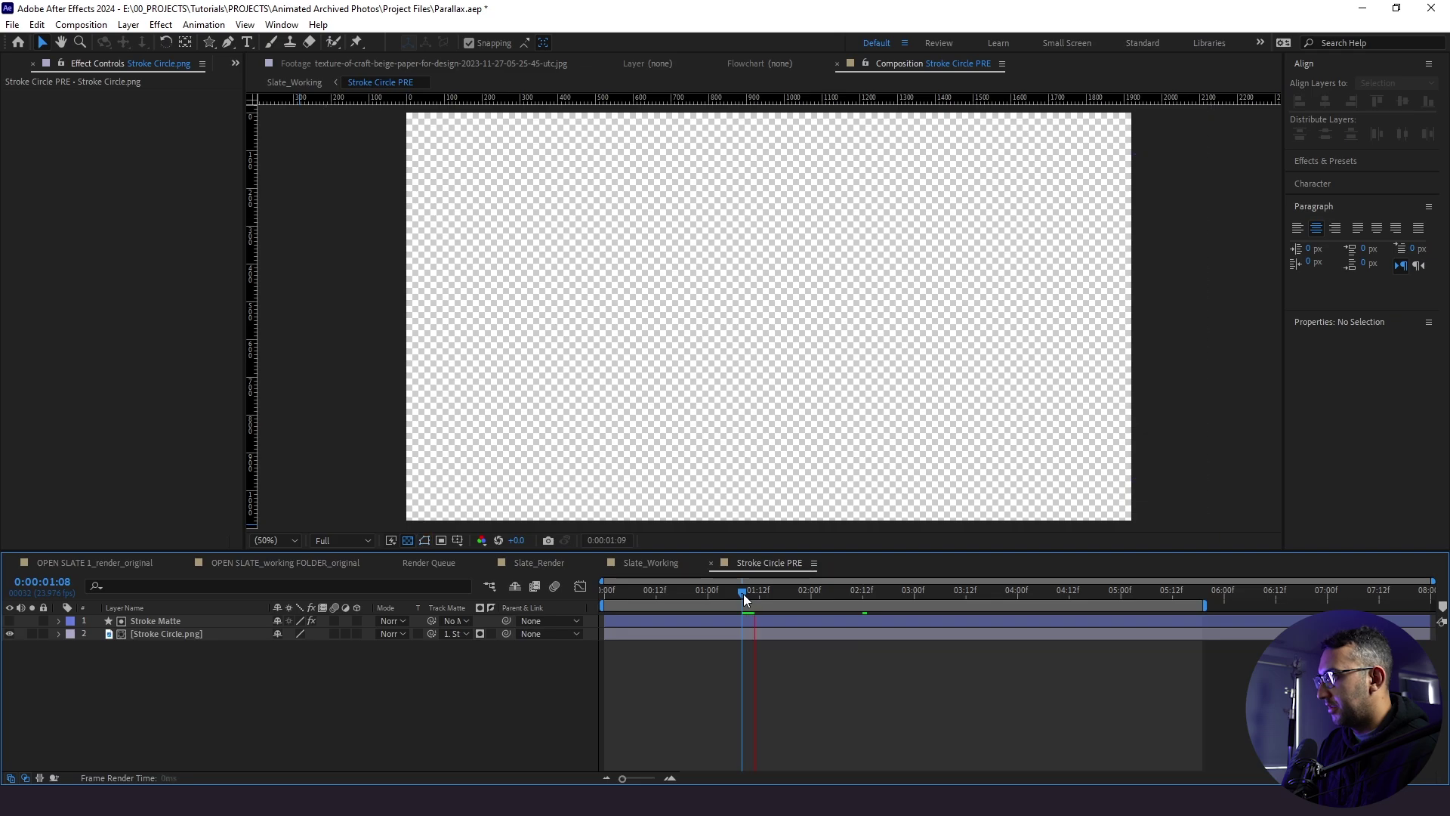
{"action": "key", "text": "space"}
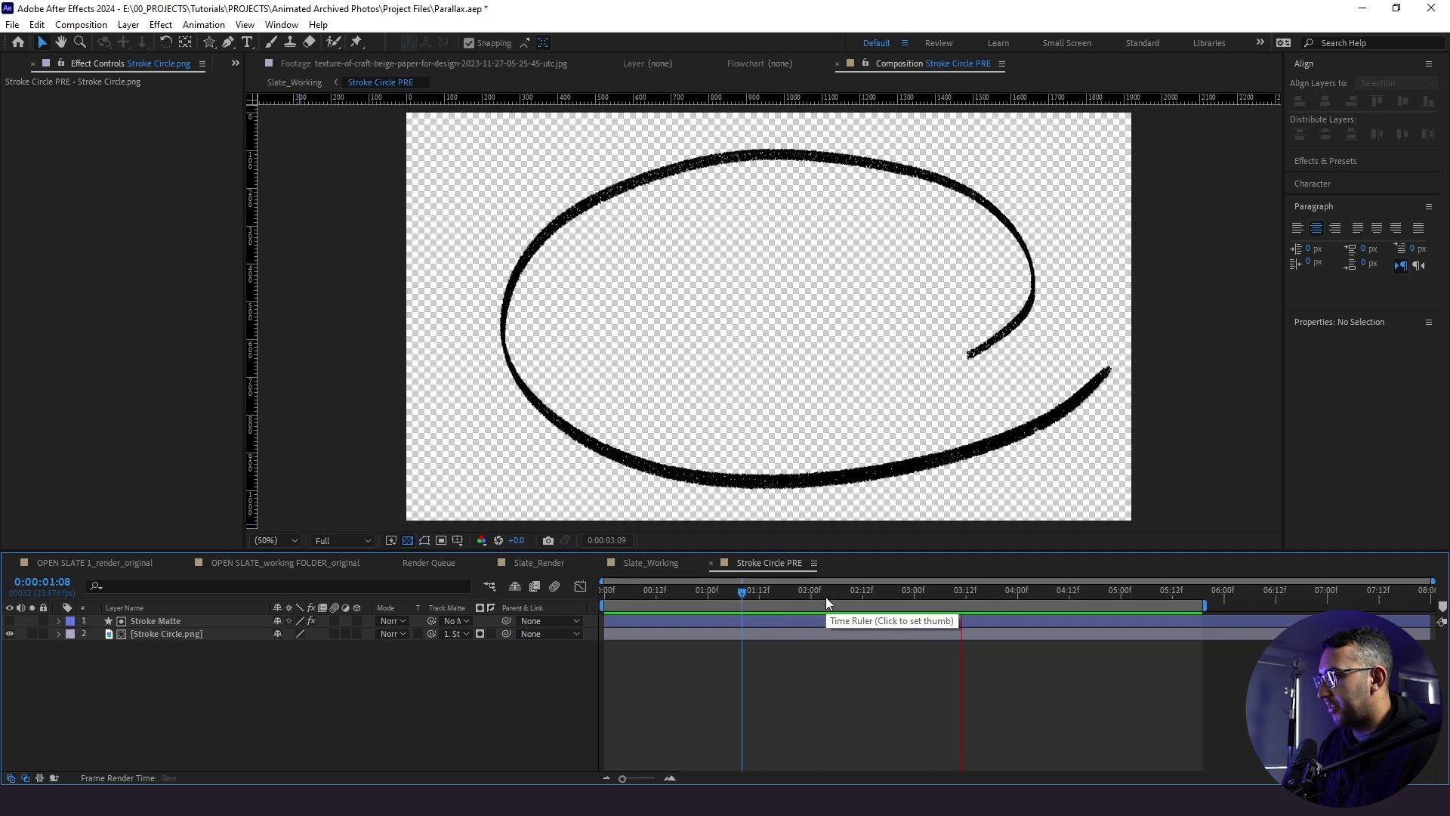
{"action": "left_click", "coordinate": [797, 589]}
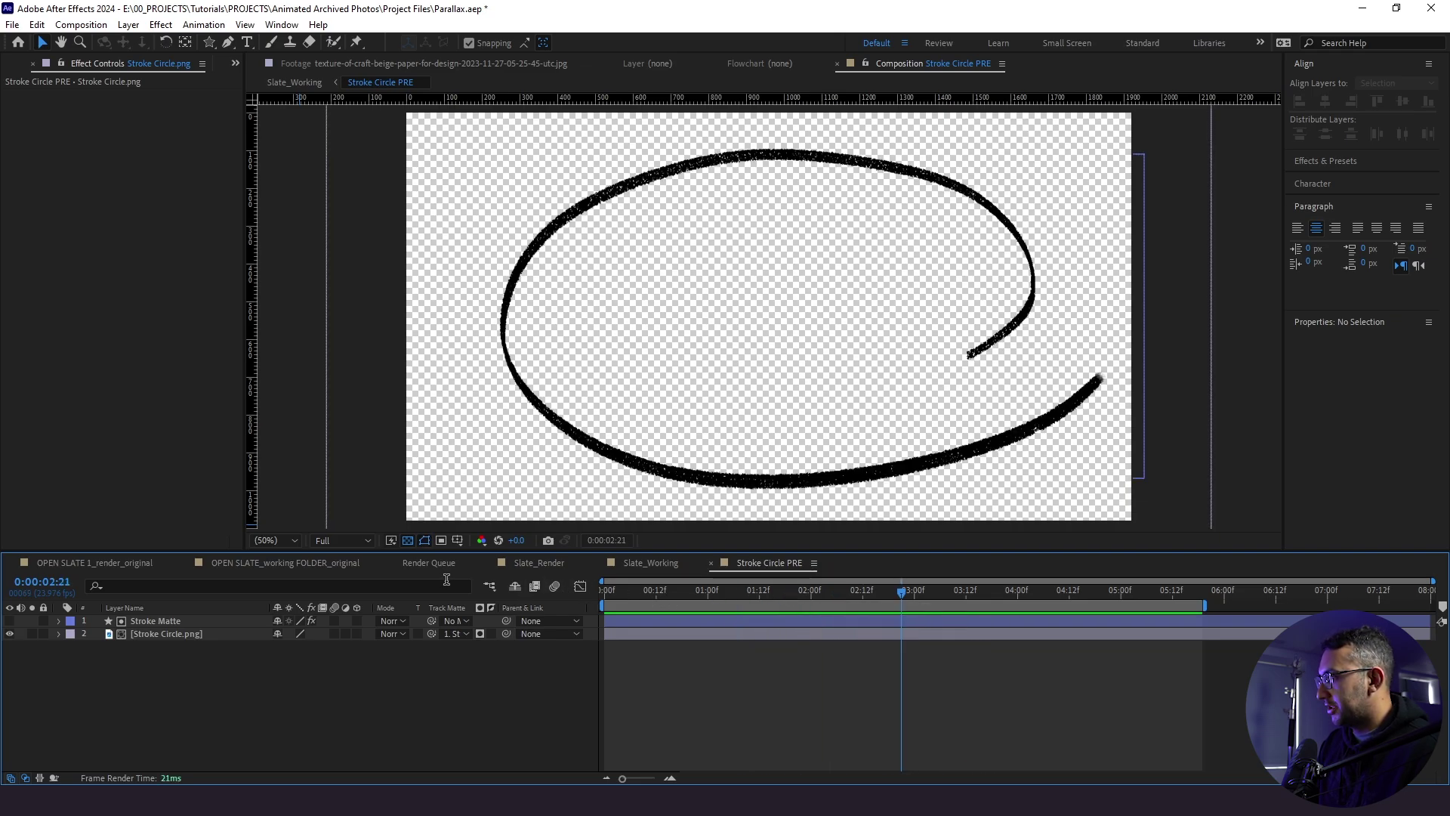
{"action": "left_click", "coordinate": [648, 562]}
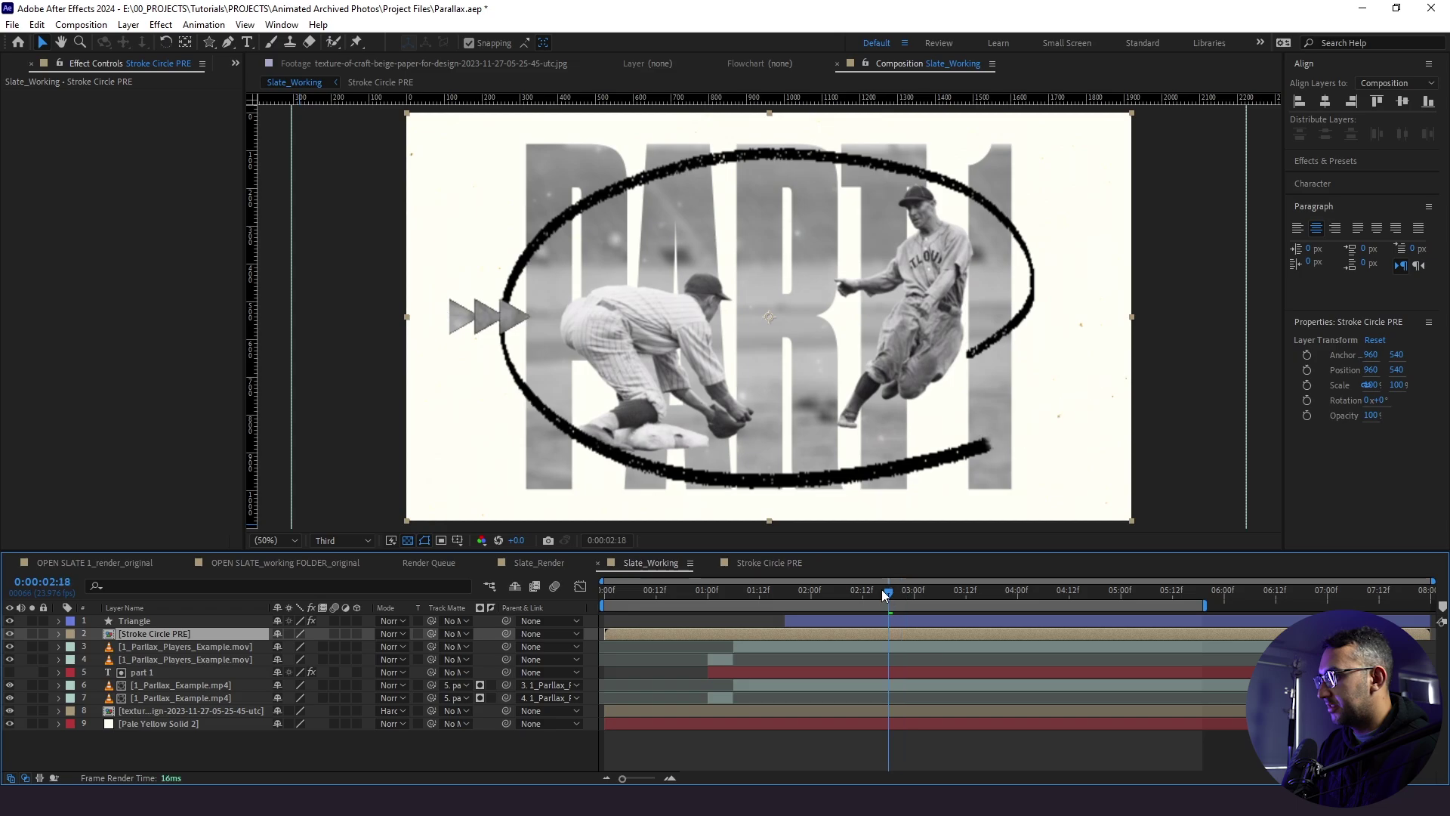
{"action": "left_click", "coordinate": [809, 608]}
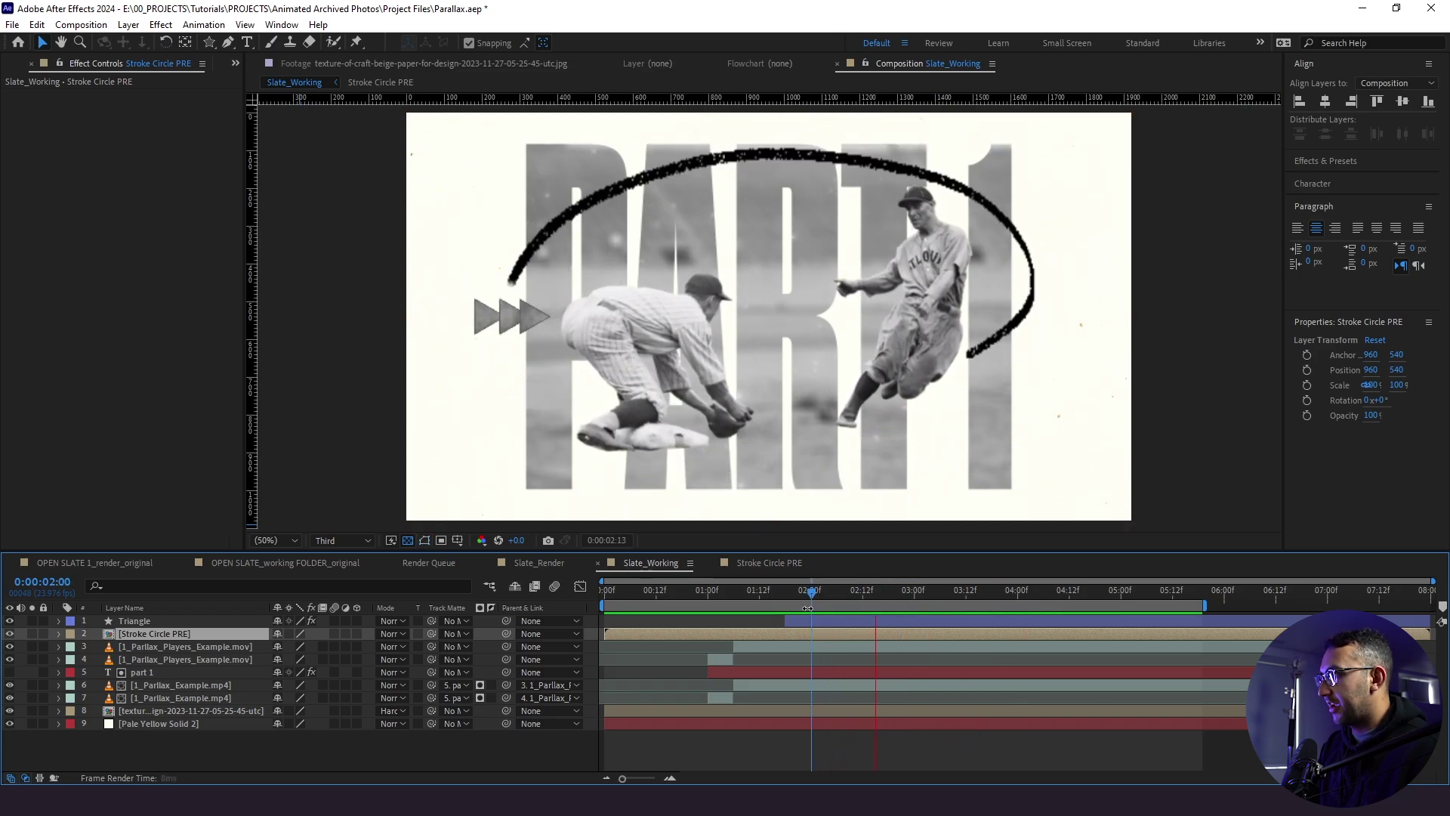
{"action": "key", "text": "space"}
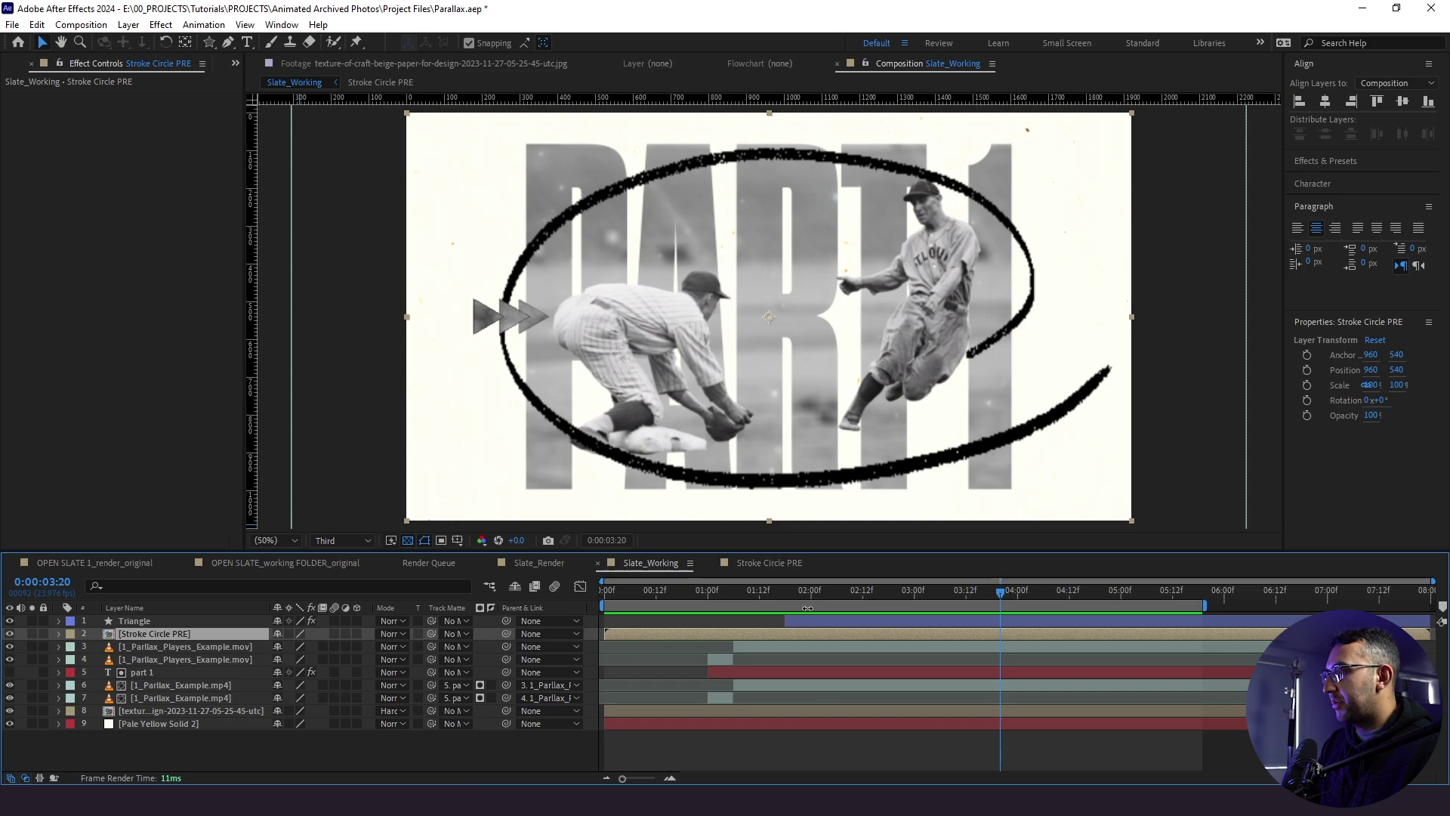
{"action": "left_click", "coordinate": [806, 599]}
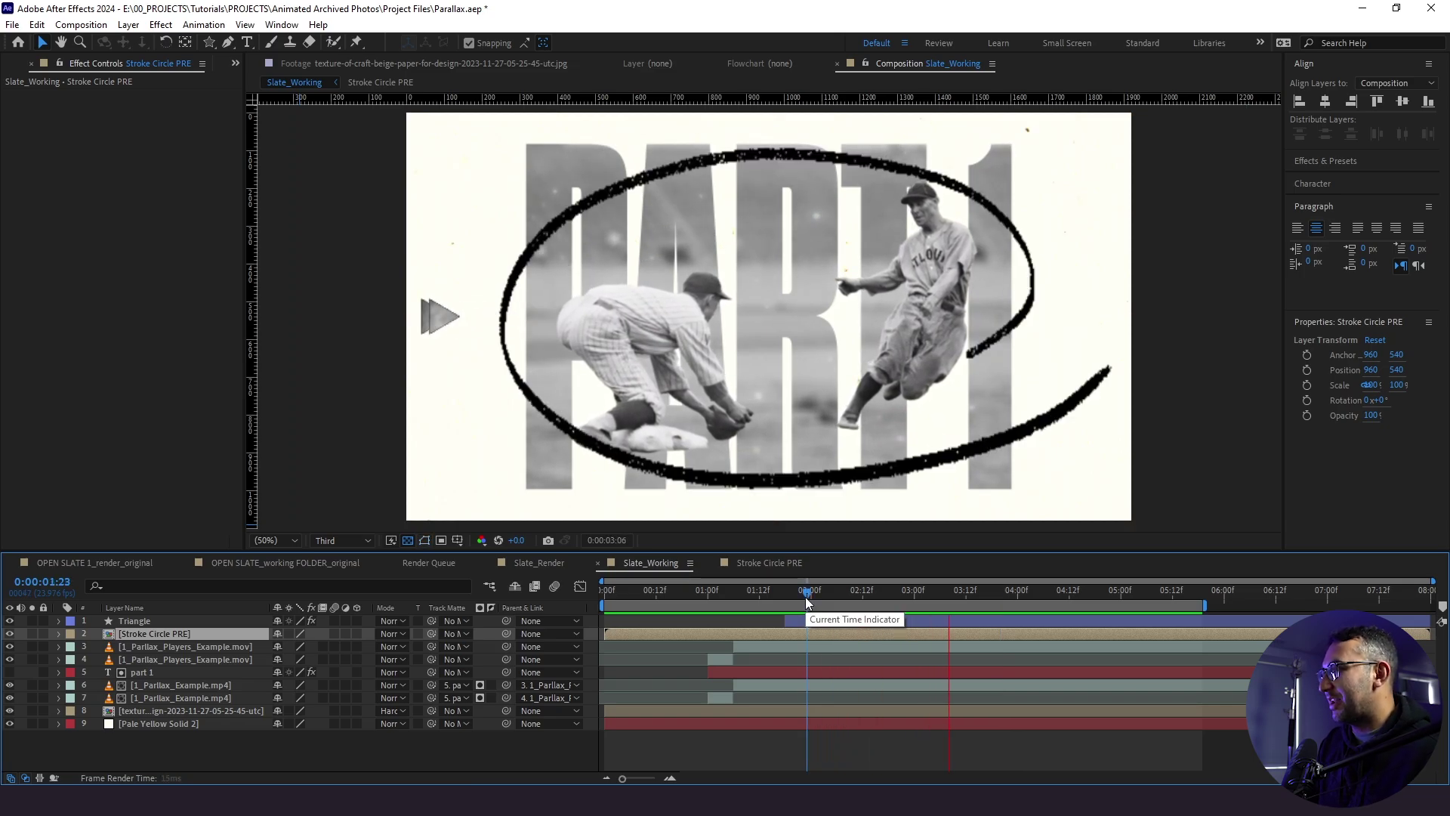
{"action": "key", "text": "space"}
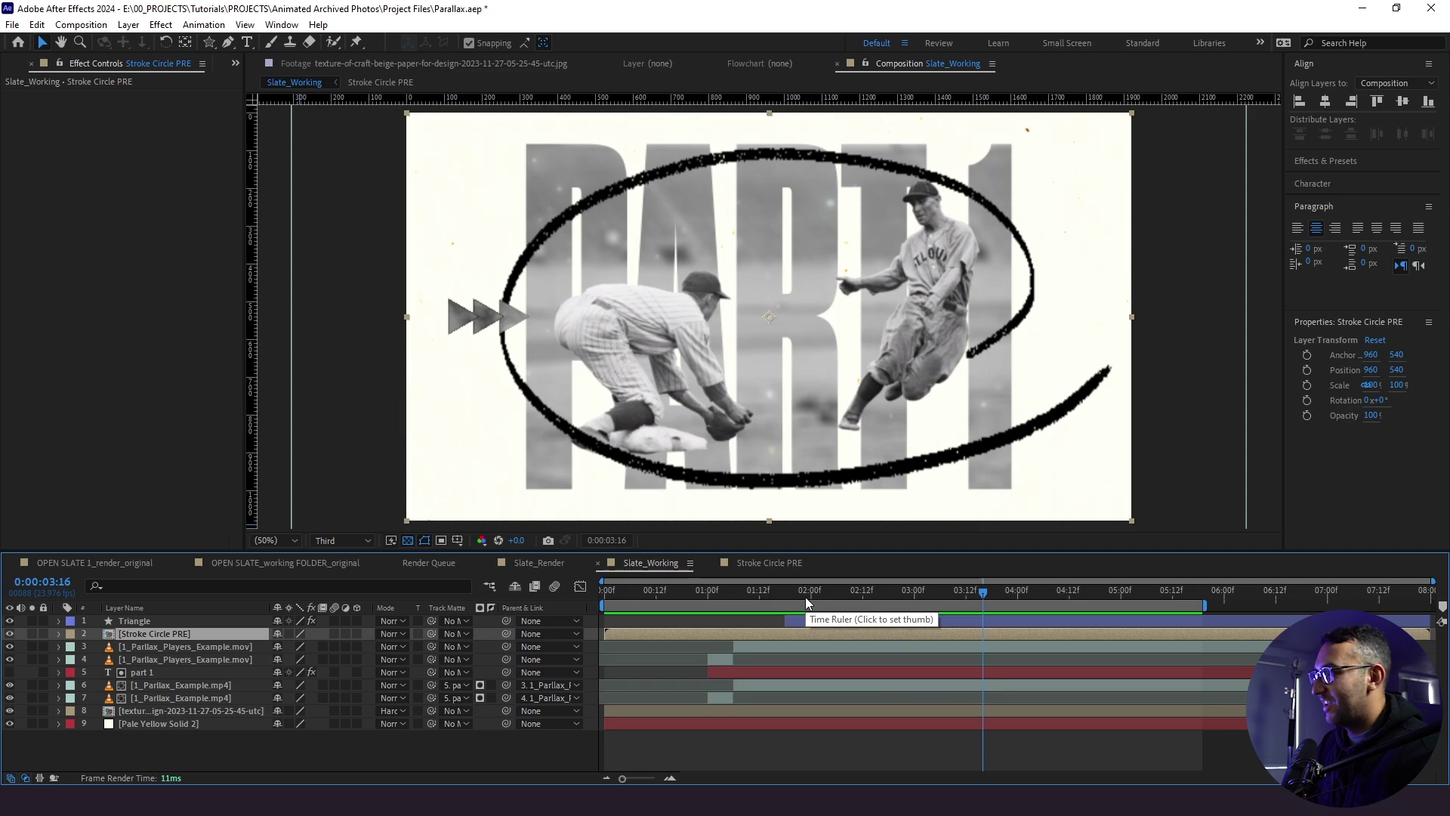
{"action": "left_click", "coordinate": [805, 596]}
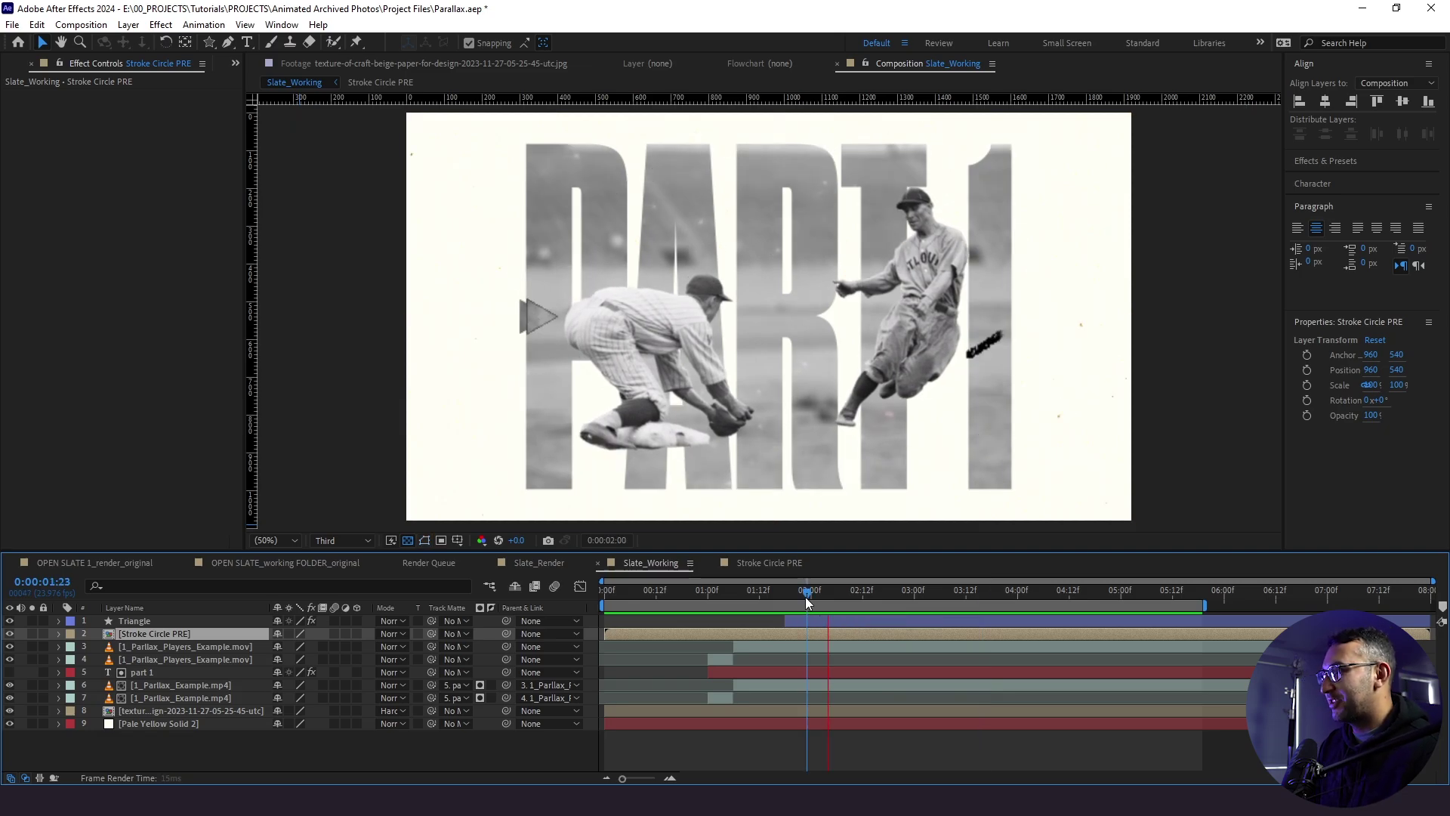
{"action": "key", "text": "space"}
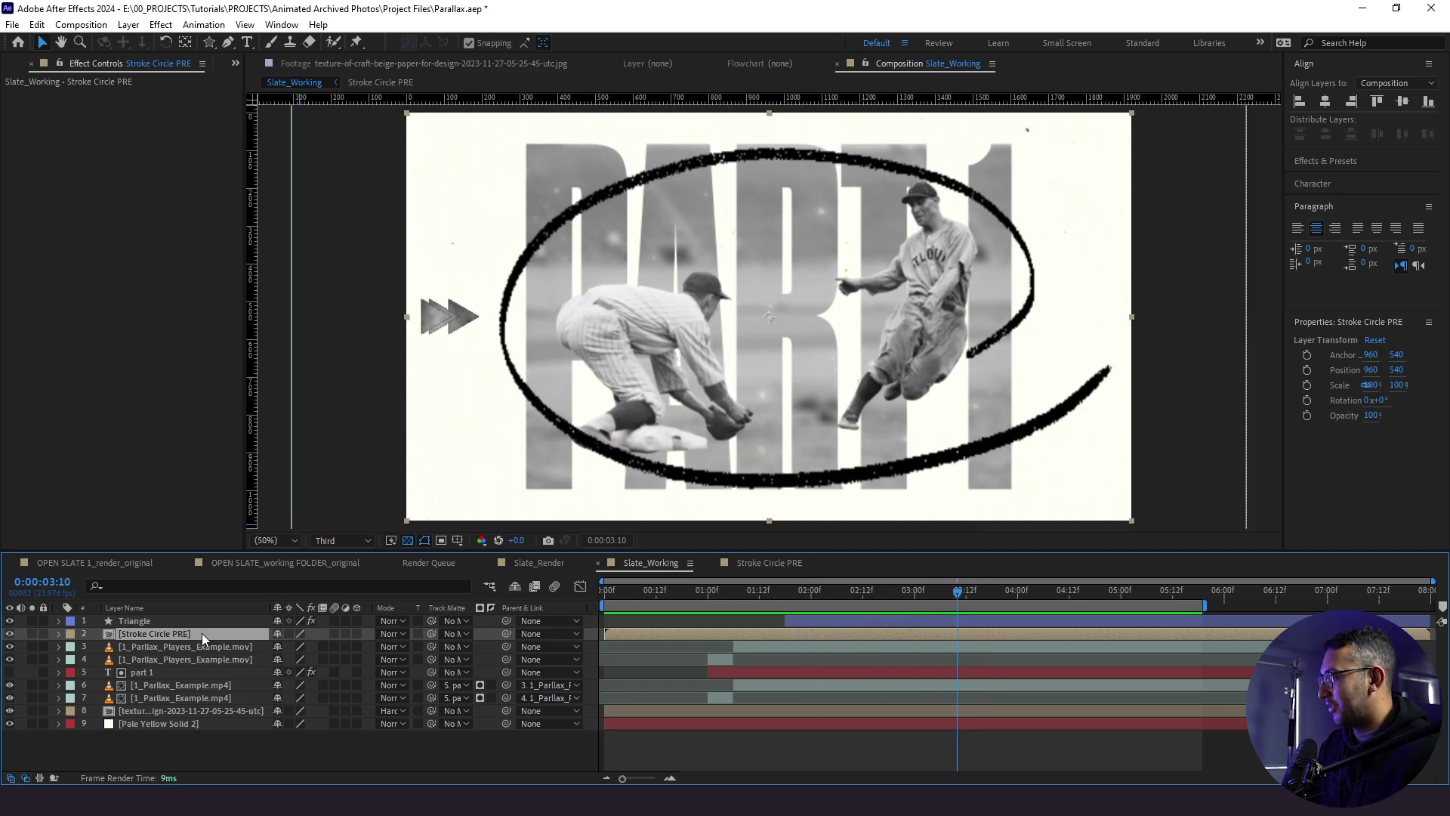
Set the viewer resolution to Full
{"action": "scroll", "coordinate": [885, 391], "scroll_direction": "up", "scroll_amount": 2}
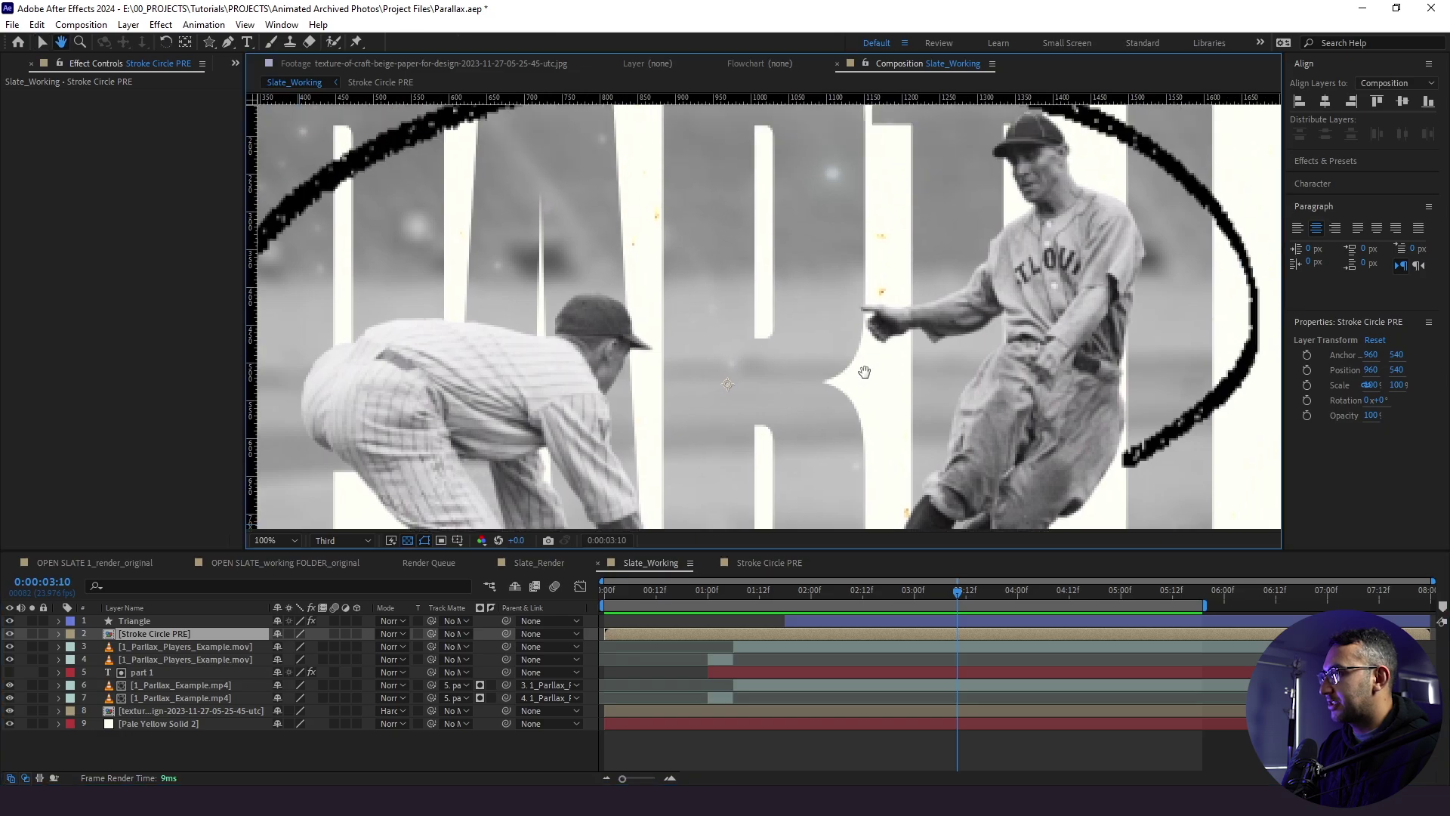
{"action": "scroll", "coordinate": [862, 373], "scroll_direction": "down", "scroll_amount": 1}
{"action": "scroll", "coordinate": [783, 351], "scroll_direction": "up", "scroll_amount": 1}
{"action": "key", "text": "v"}
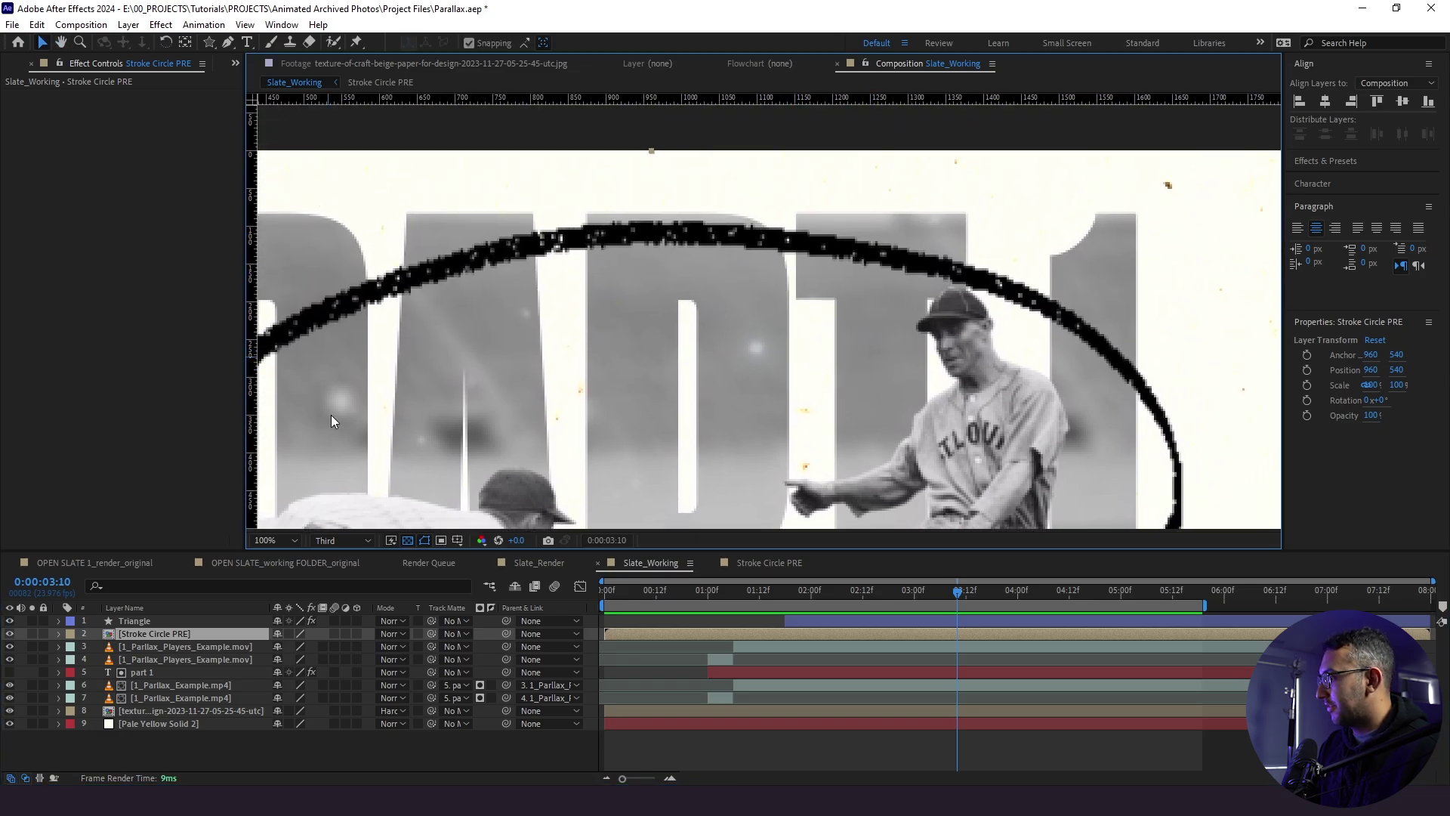
{"action": "left_click", "coordinate": [357, 539]}
{"action": "left_click", "coordinate": [347, 573]}
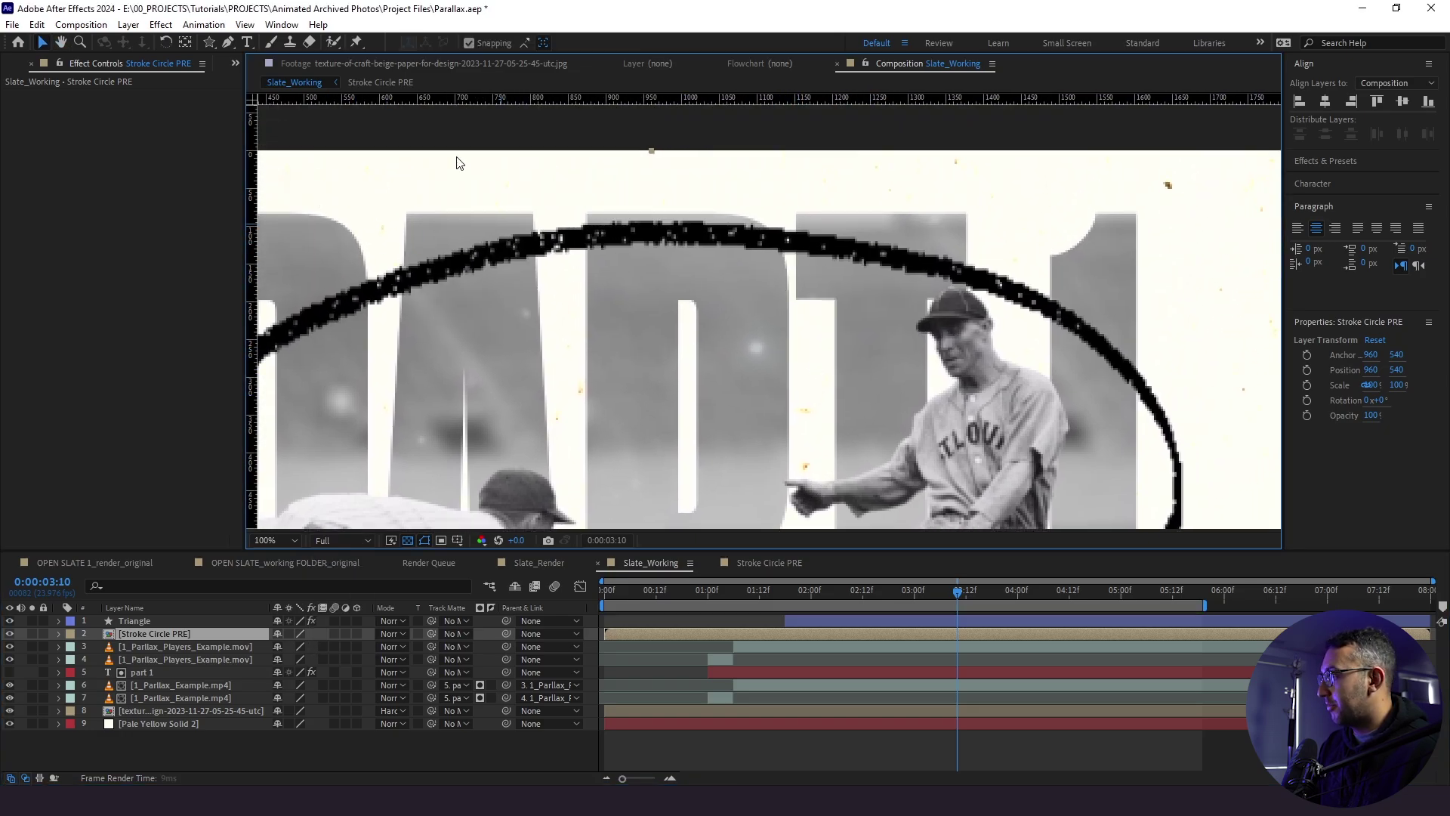
Draw Mask 1 as a rectangle around the ring's top section and set it to Subtract
{"action": "left_click", "coordinate": [227, 41]}
{"action": "scroll", "coordinate": [758, 214], "scroll_direction": "up", "scroll_amount": 2}
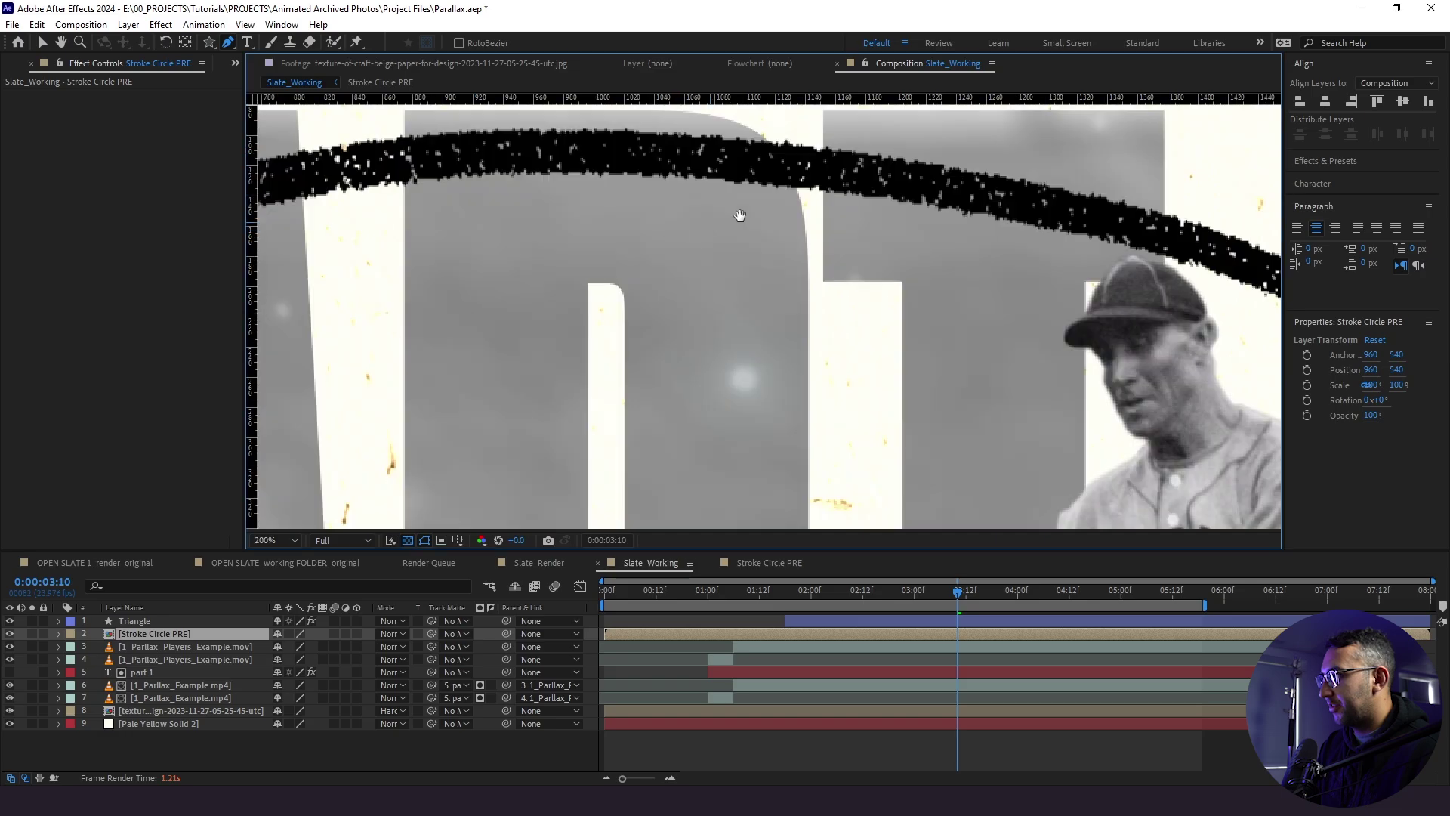
{"action": "scroll", "coordinate": [758, 213], "scroll_direction": "down", "scroll_amount": 2}
{"action": "scroll", "coordinate": [729, 240], "scroll_direction": "up", "scroll_amount": 2}
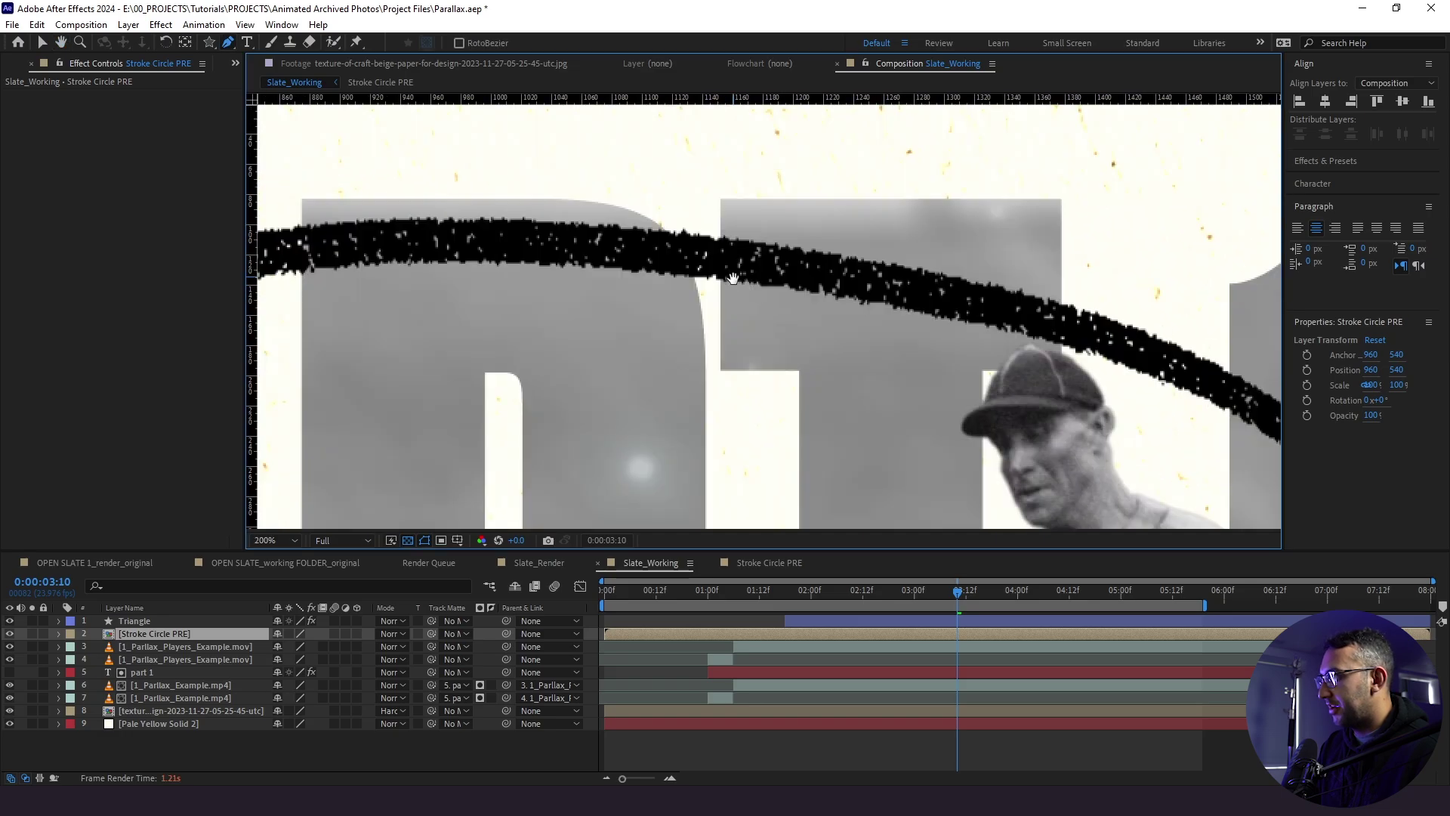
{"action": "left_click", "coordinate": [720, 225]}
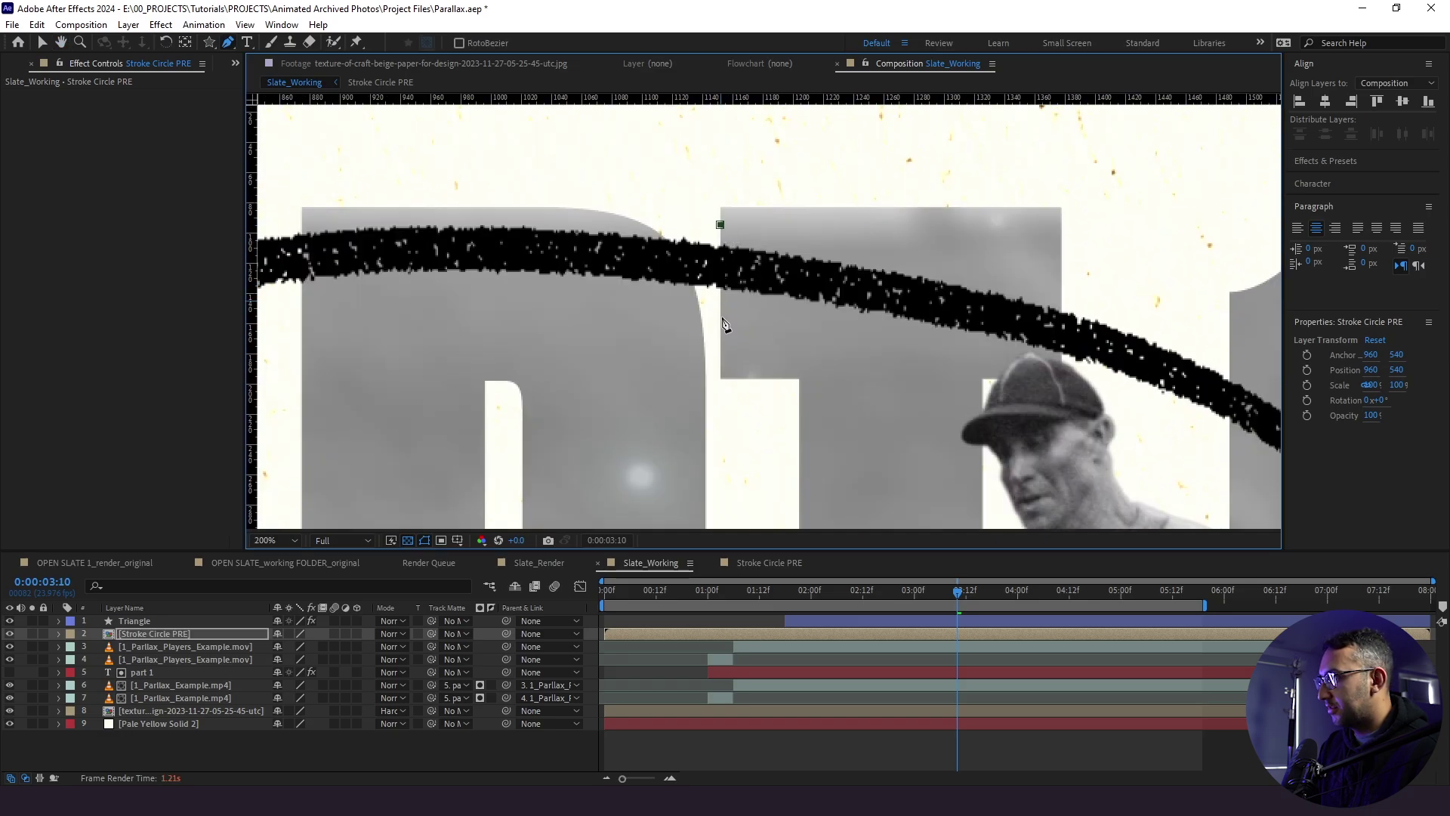
{"action": "left_click", "coordinate": [719, 376]}
{"action": "left_click", "coordinate": [1062, 377]}
{"action": "left_click", "coordinate": [1063, 226]}
{"action": "left_click", "coordinate": [720, 225]}
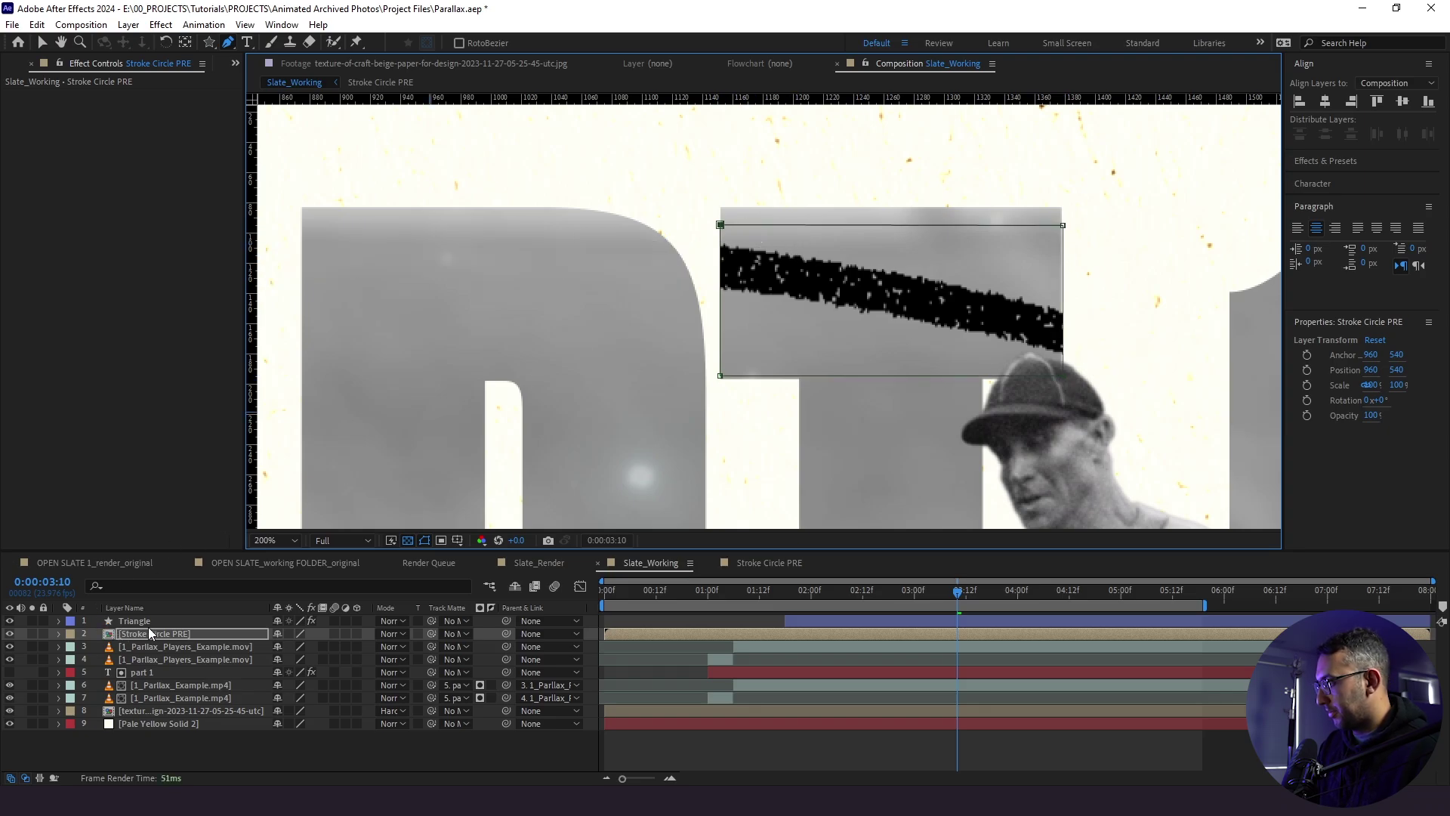
{"action": "key", "text": "m"}
{"action": "left_click", "coordinate": [306, 647]}
{"action": "left_click", "coordinate": [316, 697]}
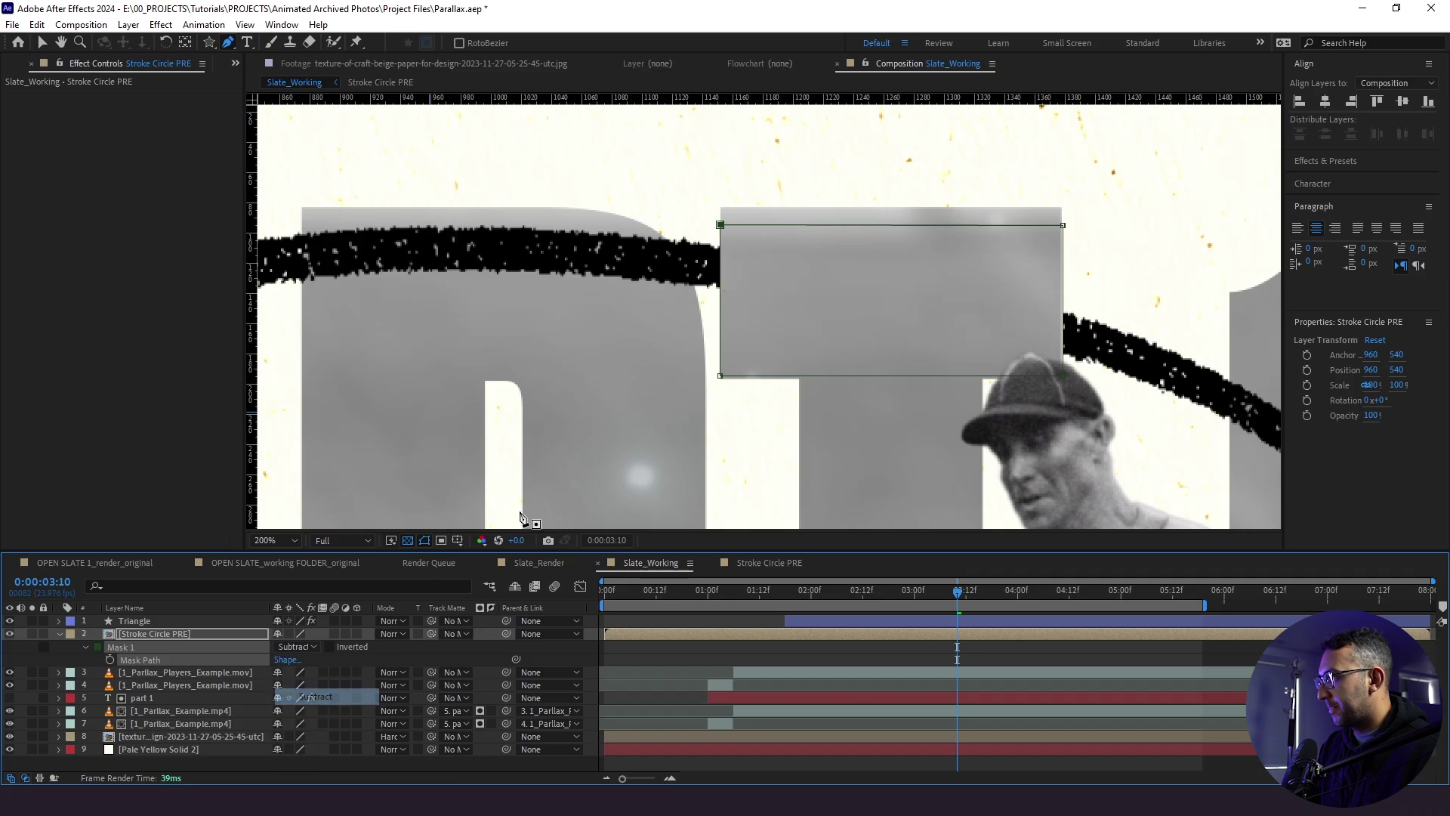
At 200% zoom, draw Mask 2 where the stroke crosses the letter and set it to Subtract
{"action": "scroll", "coordinate": [586, 487], "scroll_direction": "down", "scroll_amount": 3}
{"action": "scroll", "coordinate": [637, 372], "scroll_direction": "up", "scroll_amount": 2}
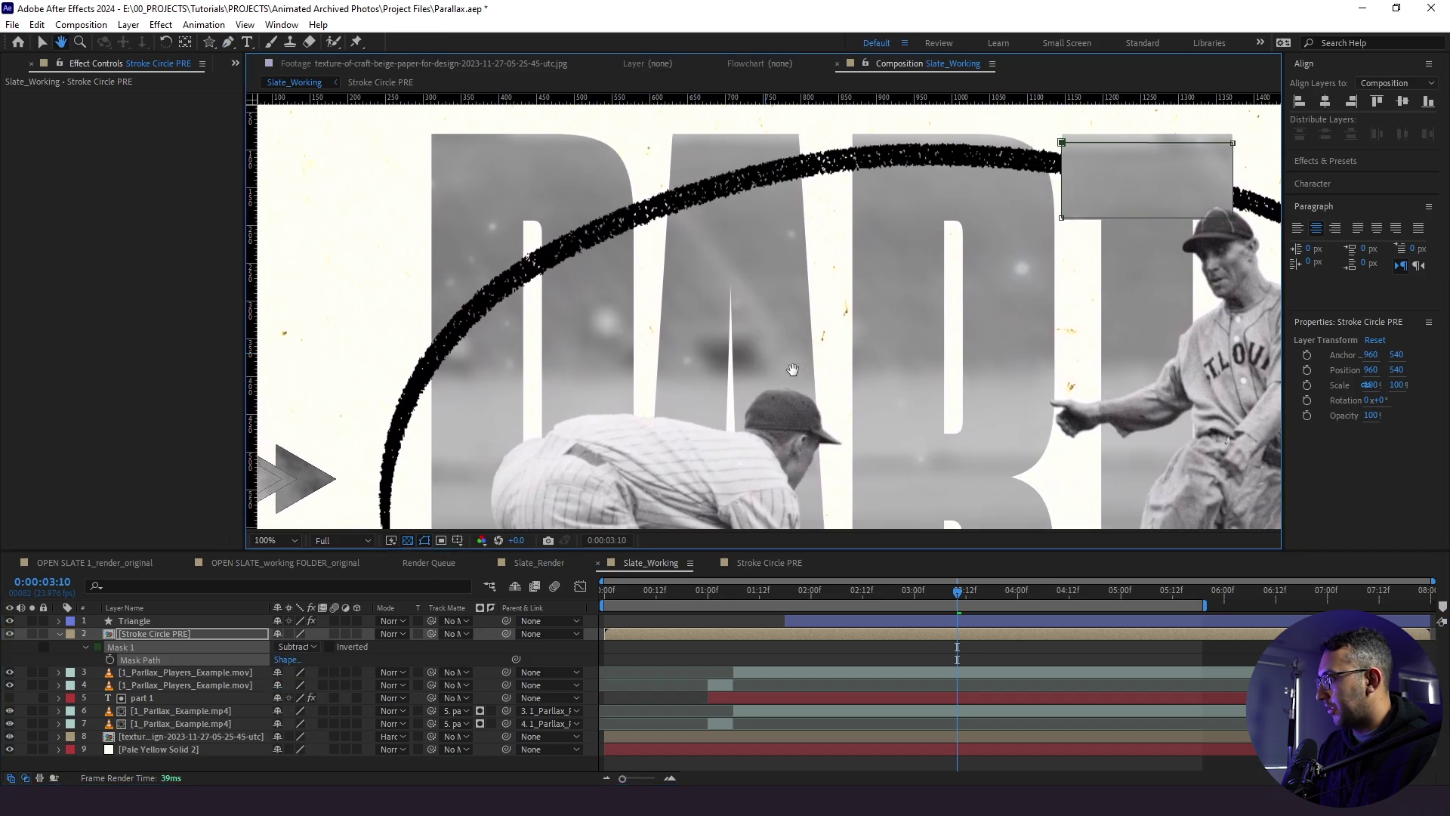
{"action": "key", "text": "period"}
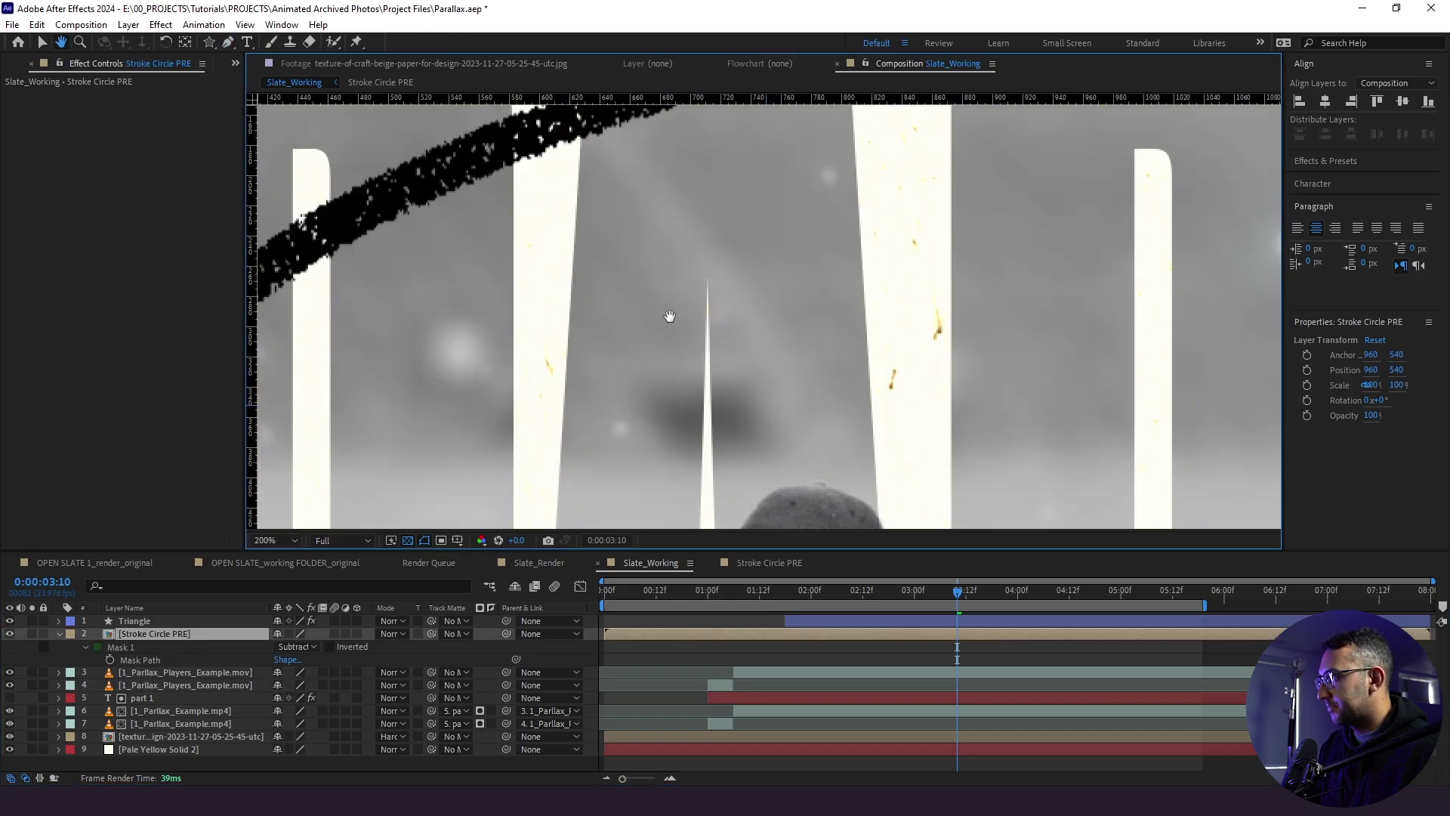
{"action": "left_click_drag", "start_coordinate": [671, 338], "coordinate": [684, 544]}
{"action": "key", "text": "g"}
{"action": "left_click", "coordinate": [604, 283]}
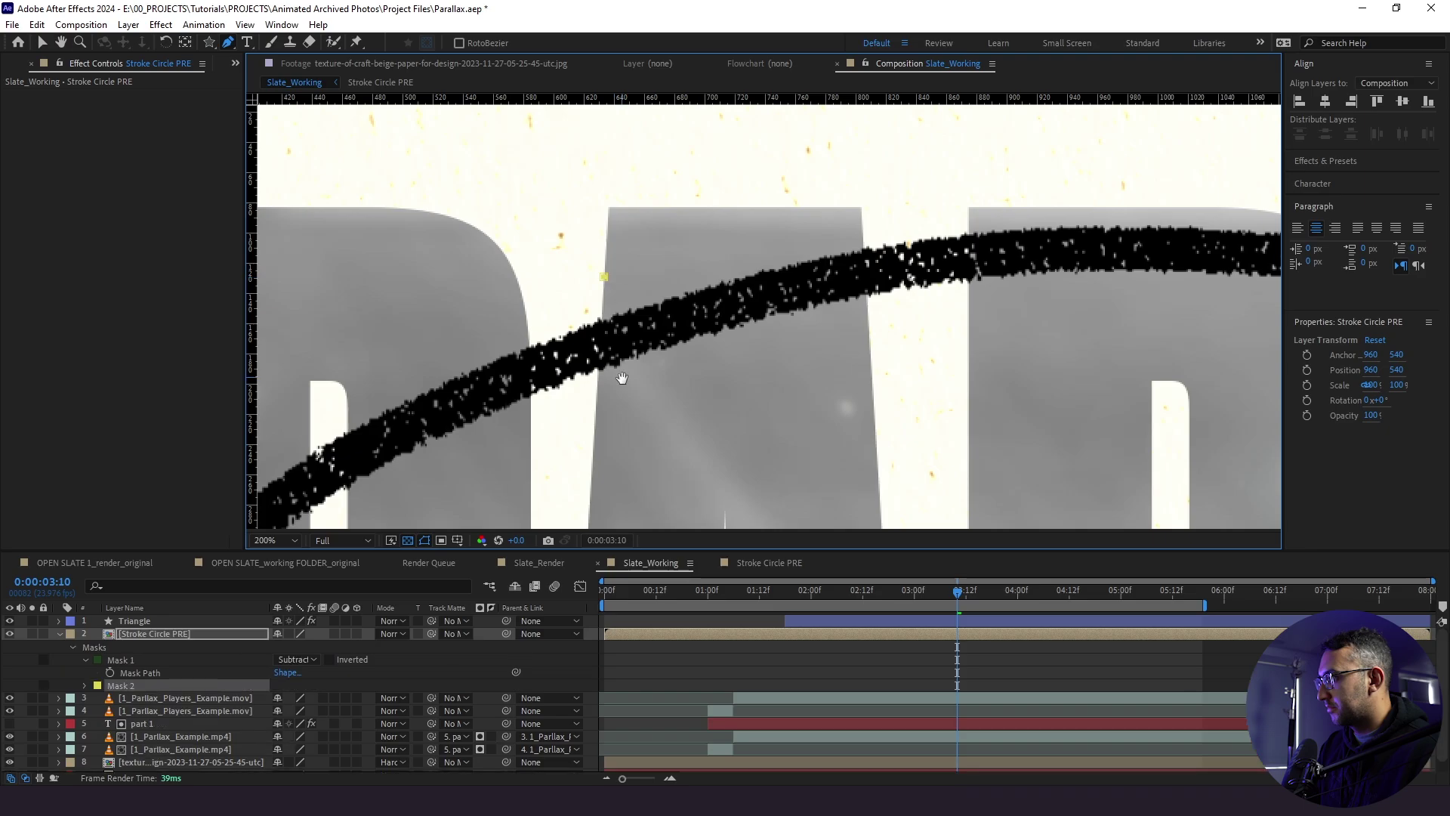
{"action": "scroll", "coordinate": [627, 374], "scroll_direction": "down", "scroll_amount": 4}
{"action": "left_click", "coordinate": [617, 398]}
{"action": "left_click", "coordinate": [907, 398]}
{"action": "left_click", "coordinate": [892, 146]}
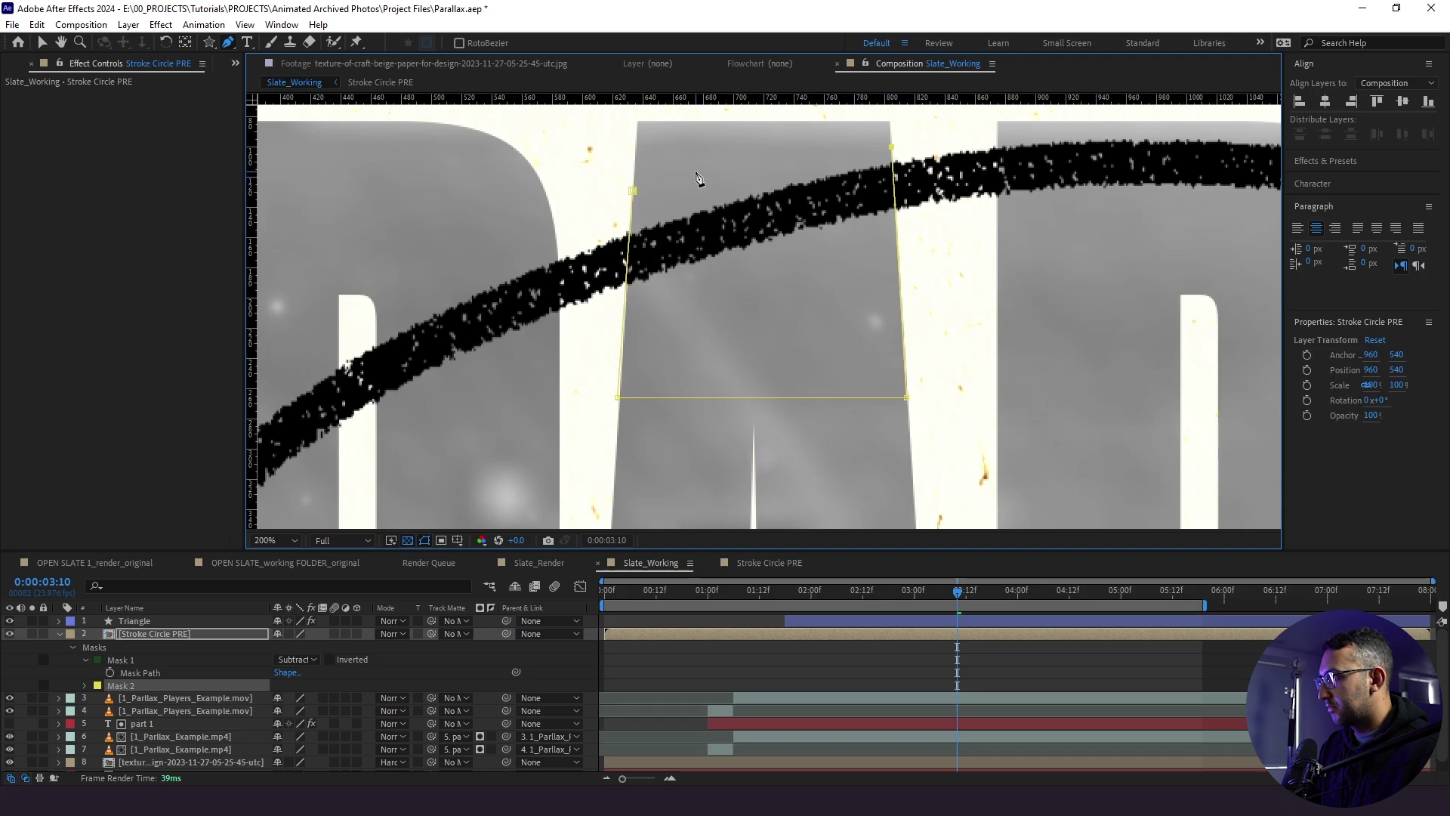
{"action": "left_click", "coordinate": [634, 191]}
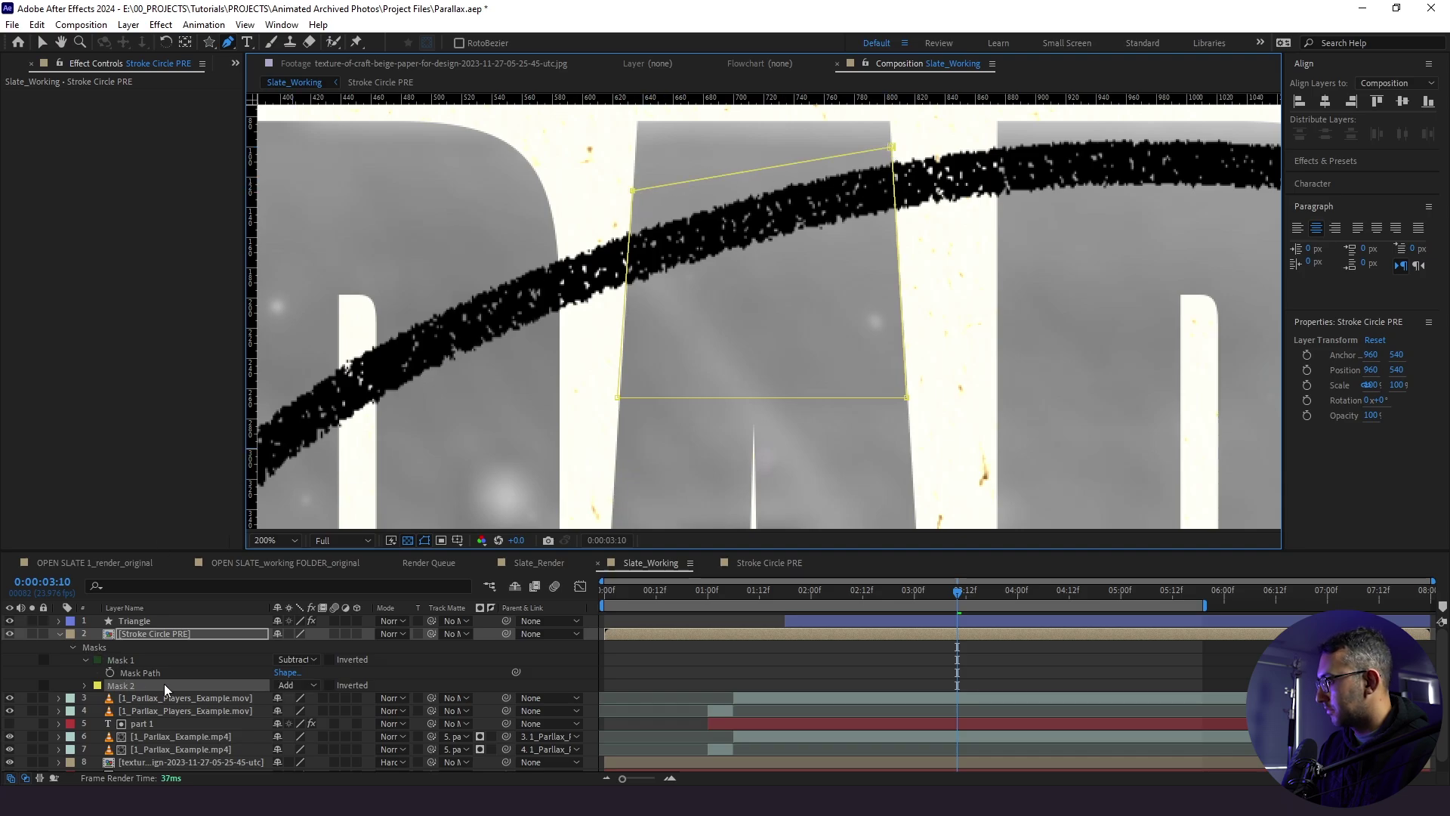
{"action": "left_click", "coordinate": [283, 683]}
{"action": "left_click", "coordinate": [302, 603]}
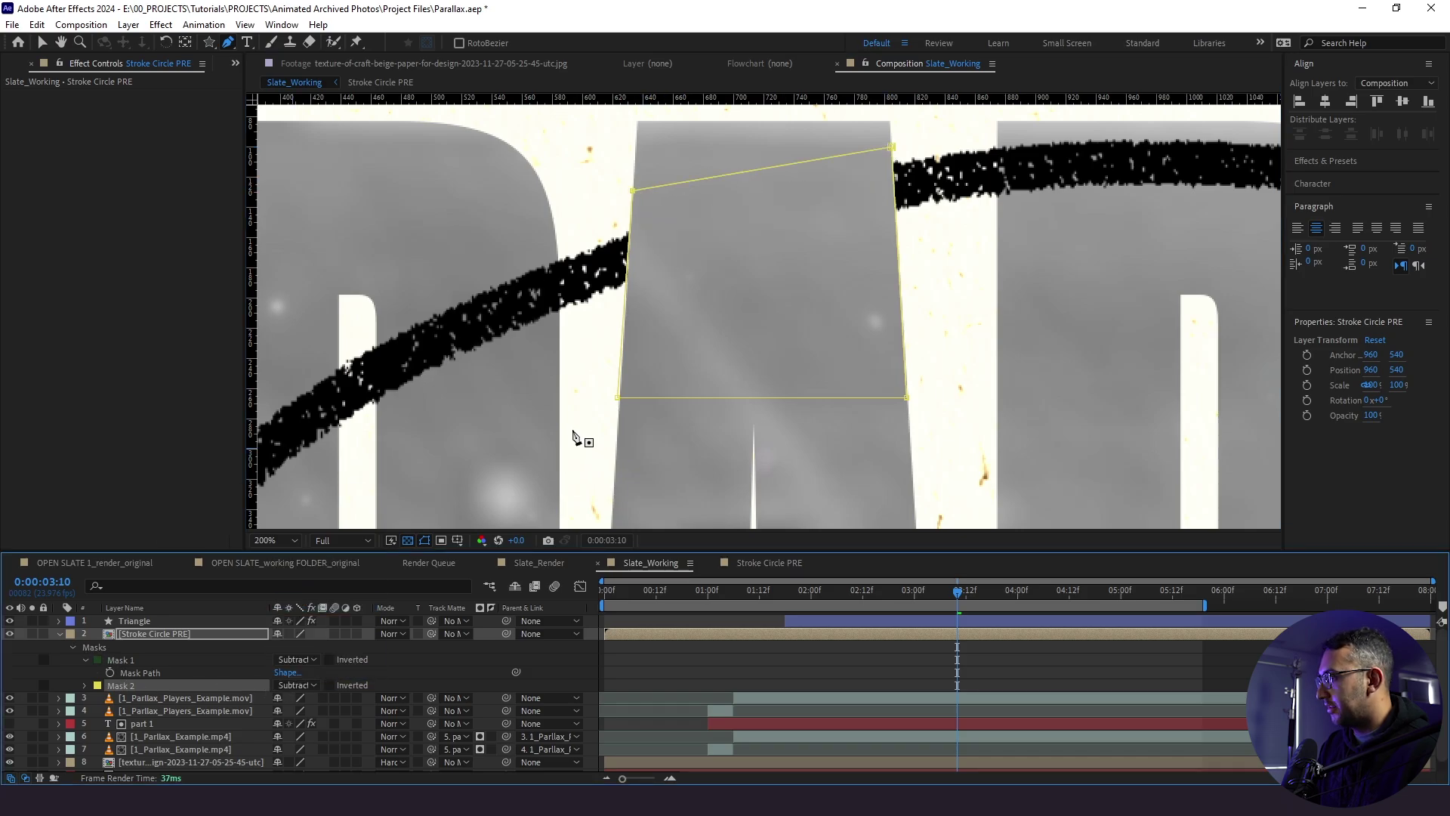
Zoom back out over the whole slate and reselect the Stroke Circle PRE layer
{"action": "key", "text": "comma"}
{"action": "left_click_drag", "start_coordinate": [552, 439], "coordinate": [597, 314]}
{"action": "key", "text": "comma"}
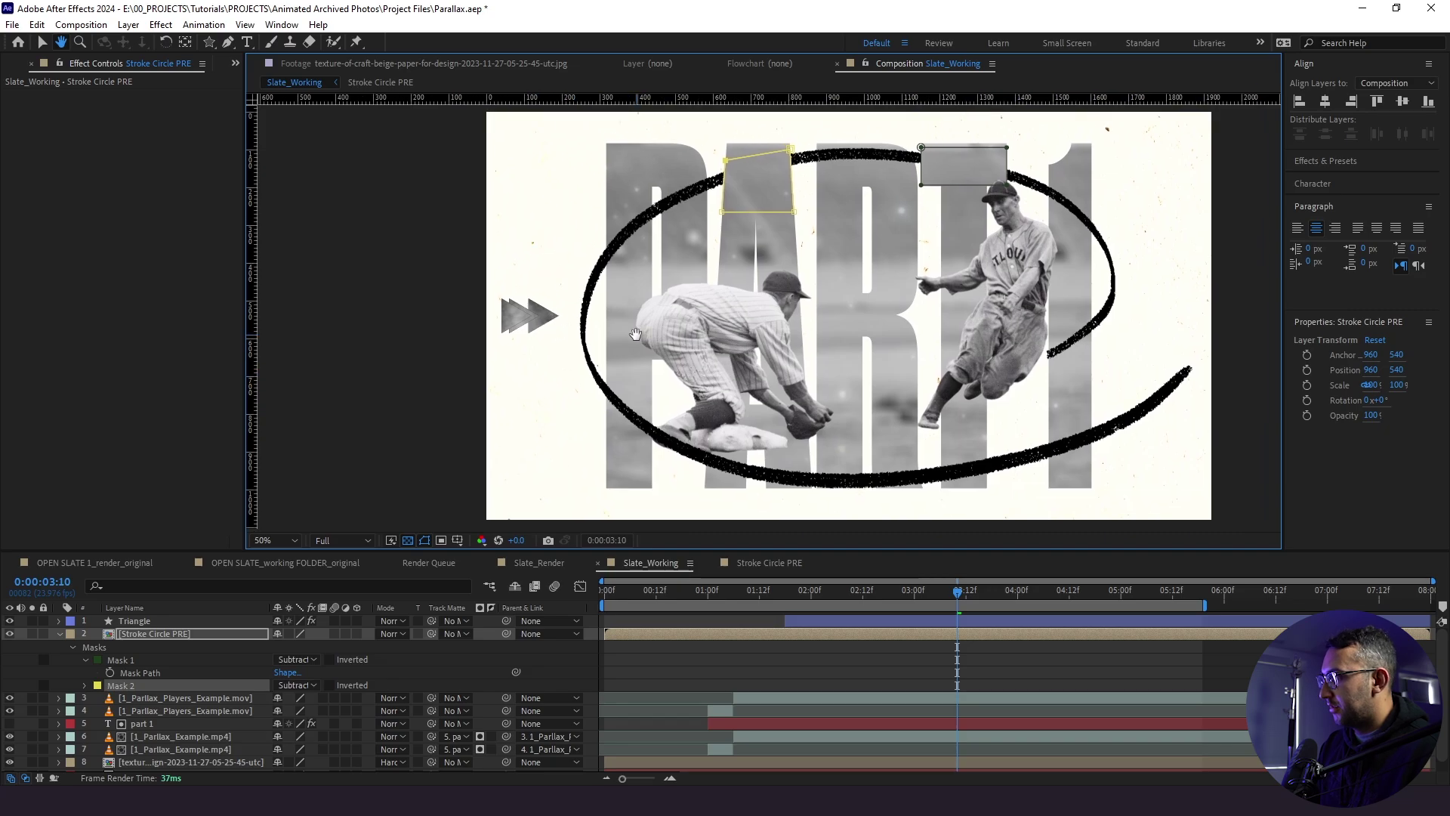
{"action": "left_click", "coordinate": [701, 646]}
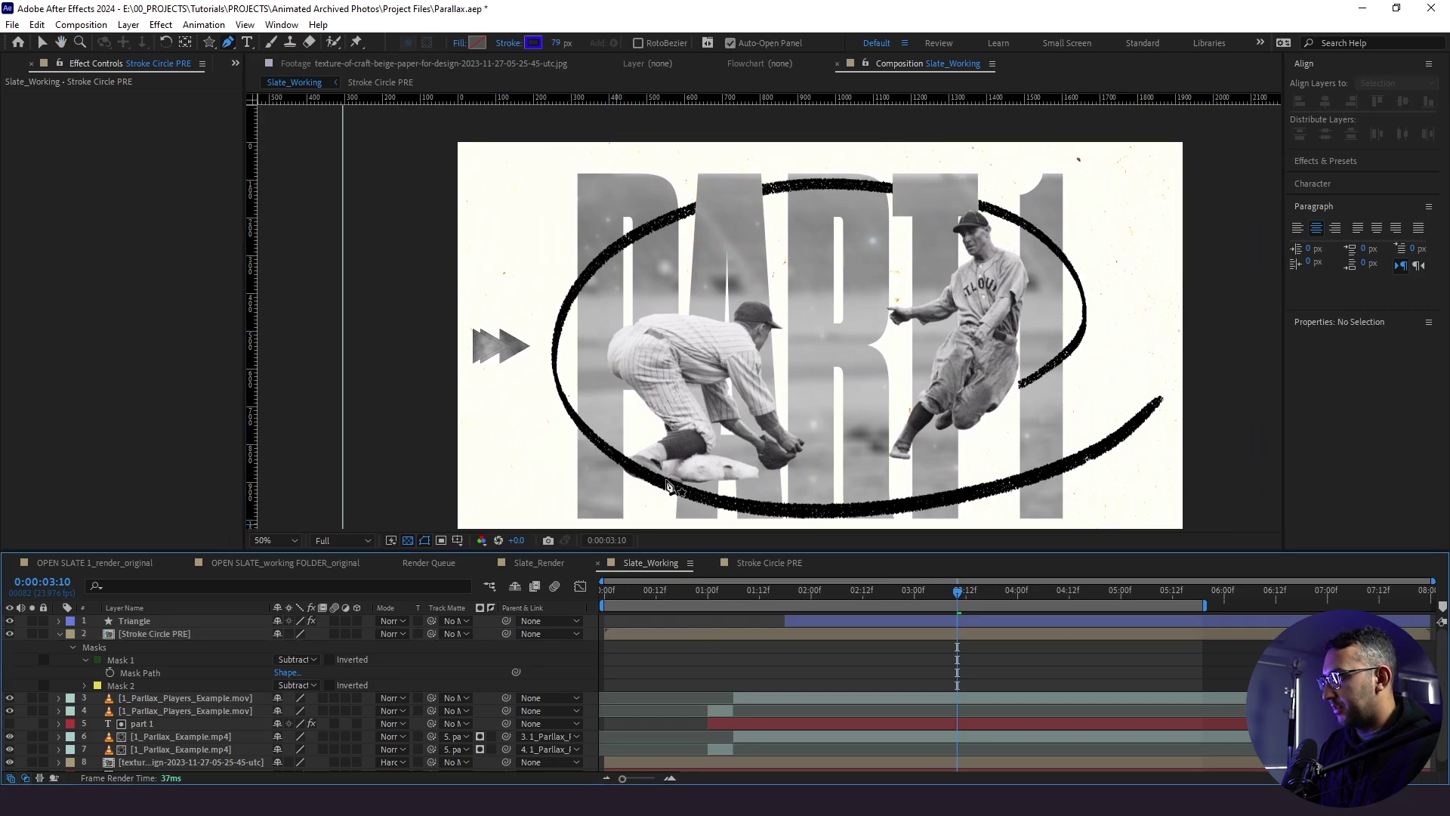
{"action": "left_click_drag", "start_coordinate": [679, 371], "coordinate": [631, 335]}
{"action": "key", "text": "g"}
{"action": "left_click", "coordinate": [816, 635]}
{"action": "key", "text": "h"}
{"action": "key", "text": "period"}
At 200% zoom, draw Mask 3 around the circle's bottom stroke and adjust its right corners
{"action": "mouse_move", "coordinate": [680, 513]}
{"action": "left_mouse_down"}
{"action": "mouse_move", "coordinate": [684, 340]}
{"action": "mouse_move", "coordinate": [683, 430]}
{"action": "mouse_move", "coordinate": [657, 327]}
{"action": "left_mouse_up"}
{"action": "key", "text": "period"}
{"action": "key", "text": "g"}
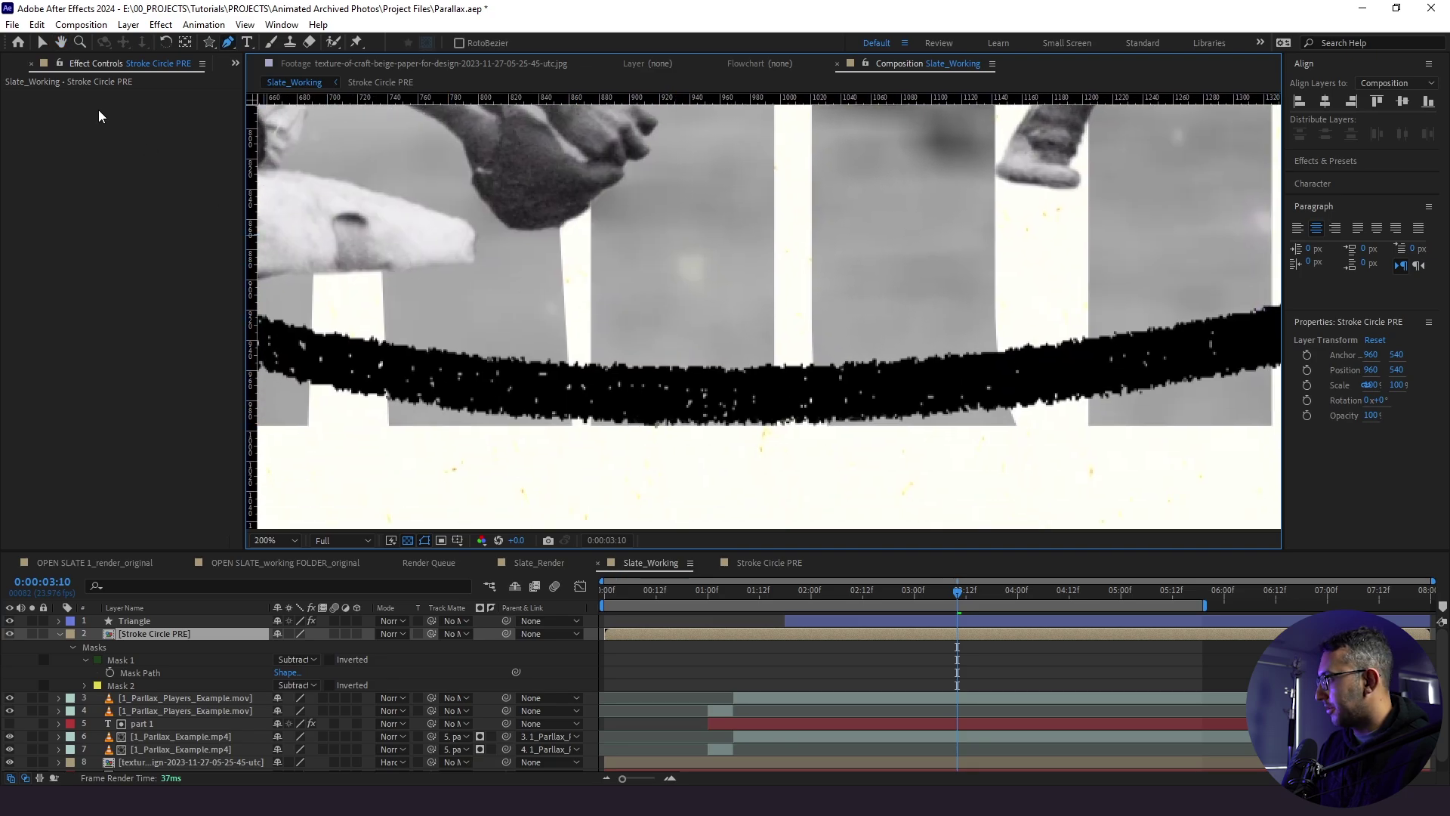
{"action": "left_click", "coordinate": [591, 270]}
{"action": "left_click", "coordinate": [591, 486]}
{"action": "left_click", "coordinate": [993, 471], "text": "shift"}
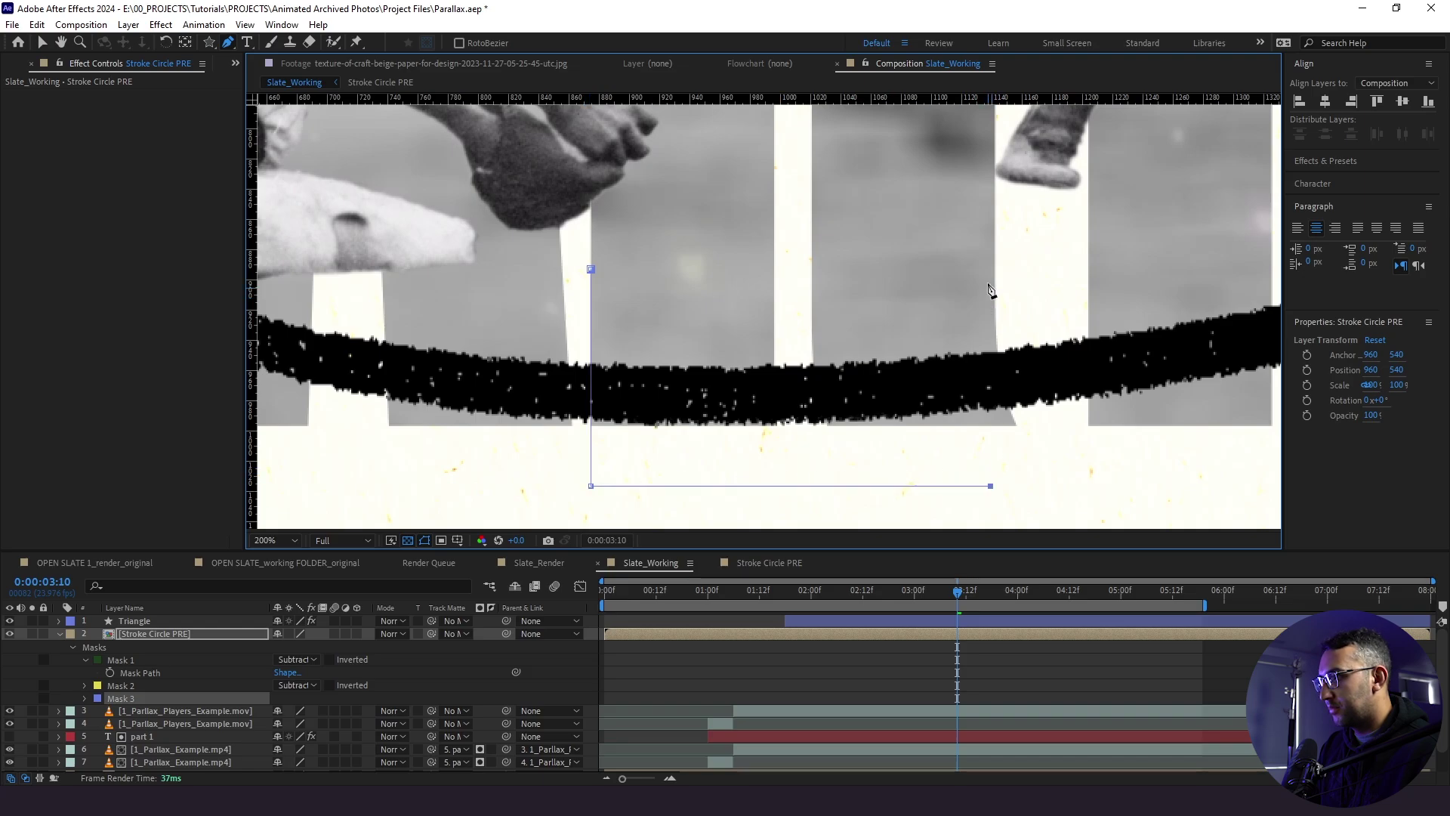
{"action": "left_click", "coordinate": [995, 248], "text": "shift"}
{"action": "left_click_drag", "start_coordinate": [994, 249], "coordinate": [1000, 248]}
{"action": "mouse_move", "coordinate": [990, 487]}
{"action": "left_mouse_down"}
{"action": "mouse_move", "coordinate": [1007, 475]}
{"action": "mouse_move", "coordinate": [995, 469]}
{"action": "left_mouse_up"}
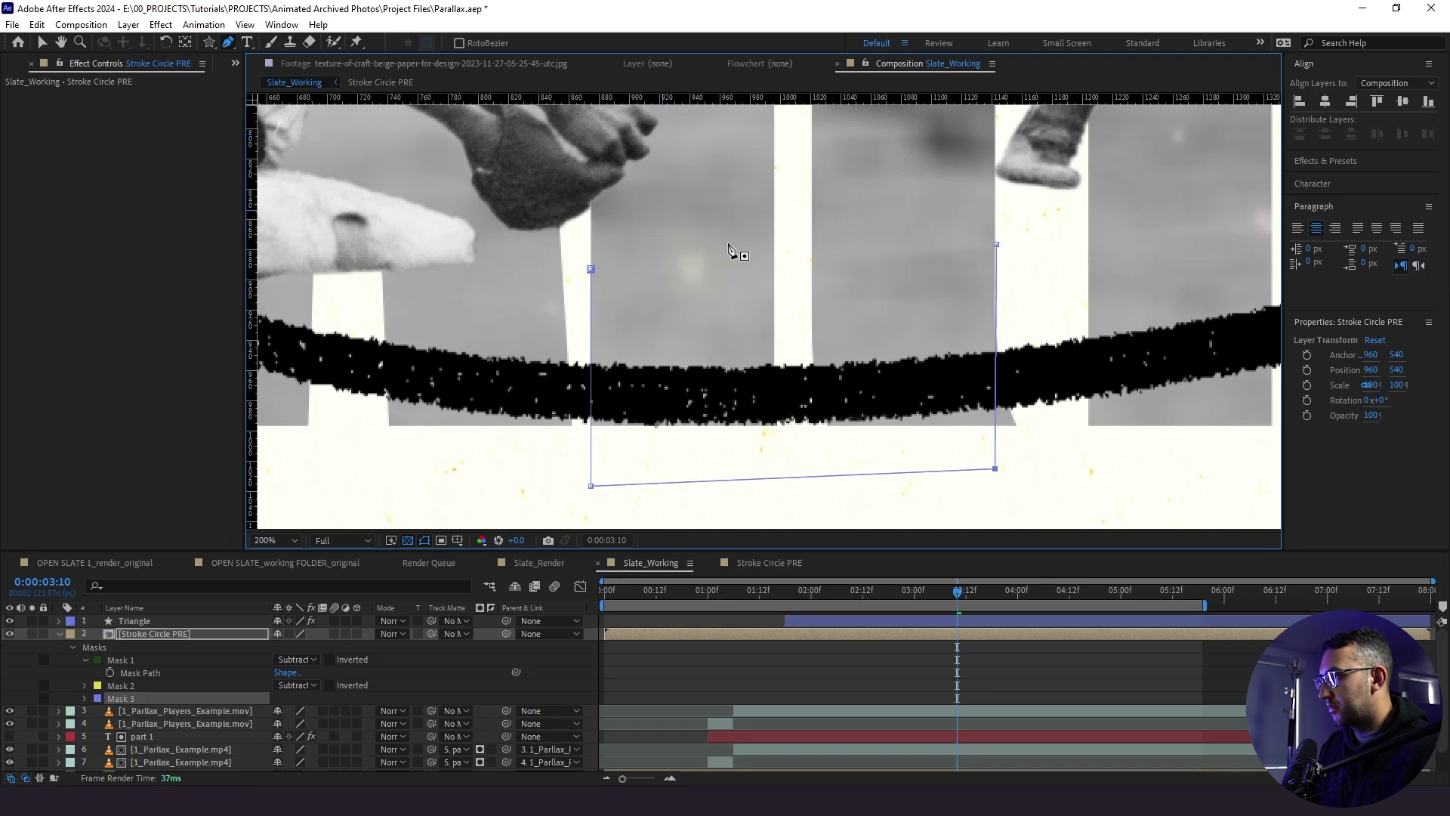
Add a point following the letter's curve, close Mask 3, and set it to Subtract
{"action": "left_click", "coordinate": [996, 347]}
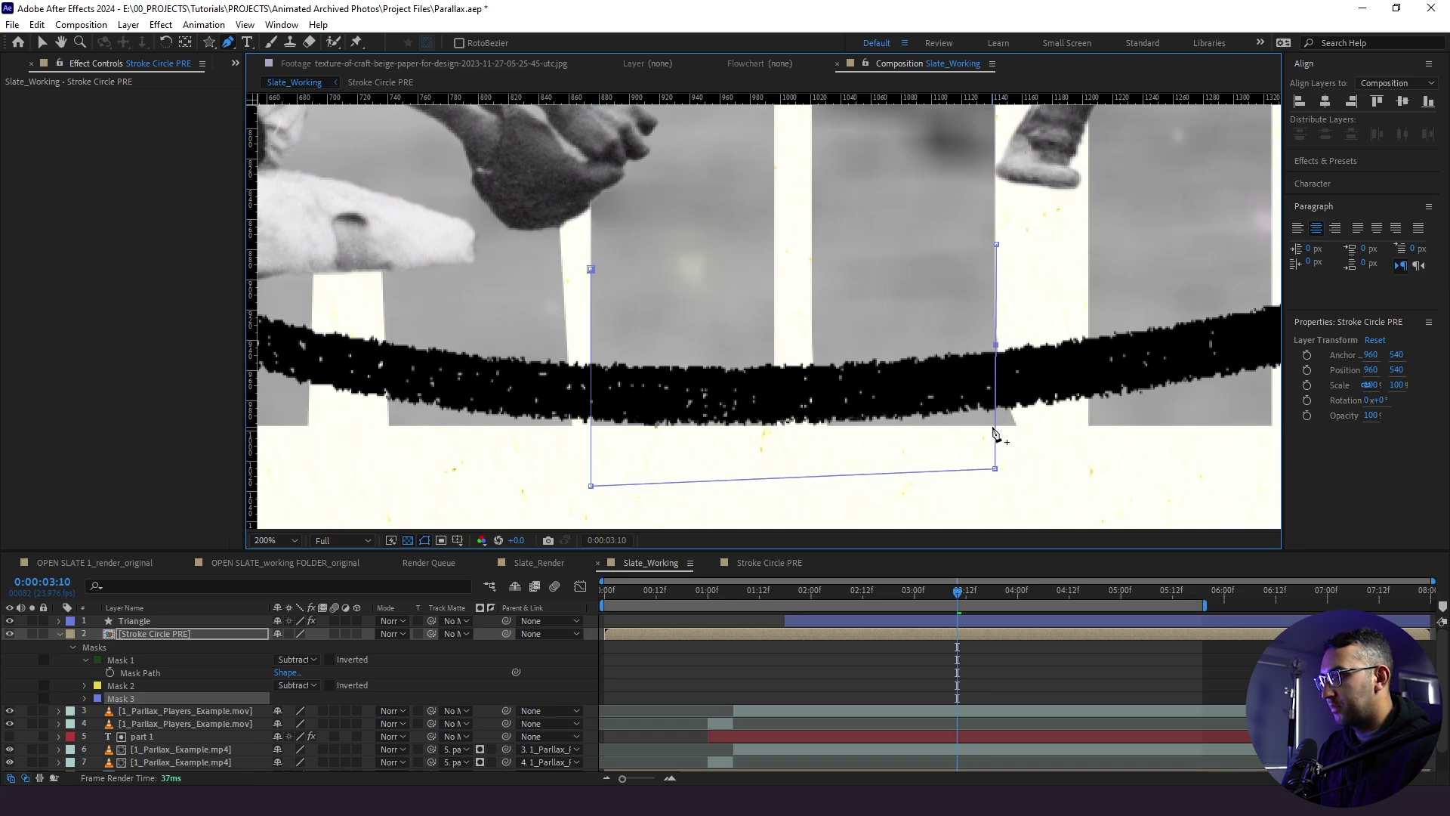
{"action": "left_click_drag", "start_coordinate": [997, 428], "coordinate": [1015, 425]}
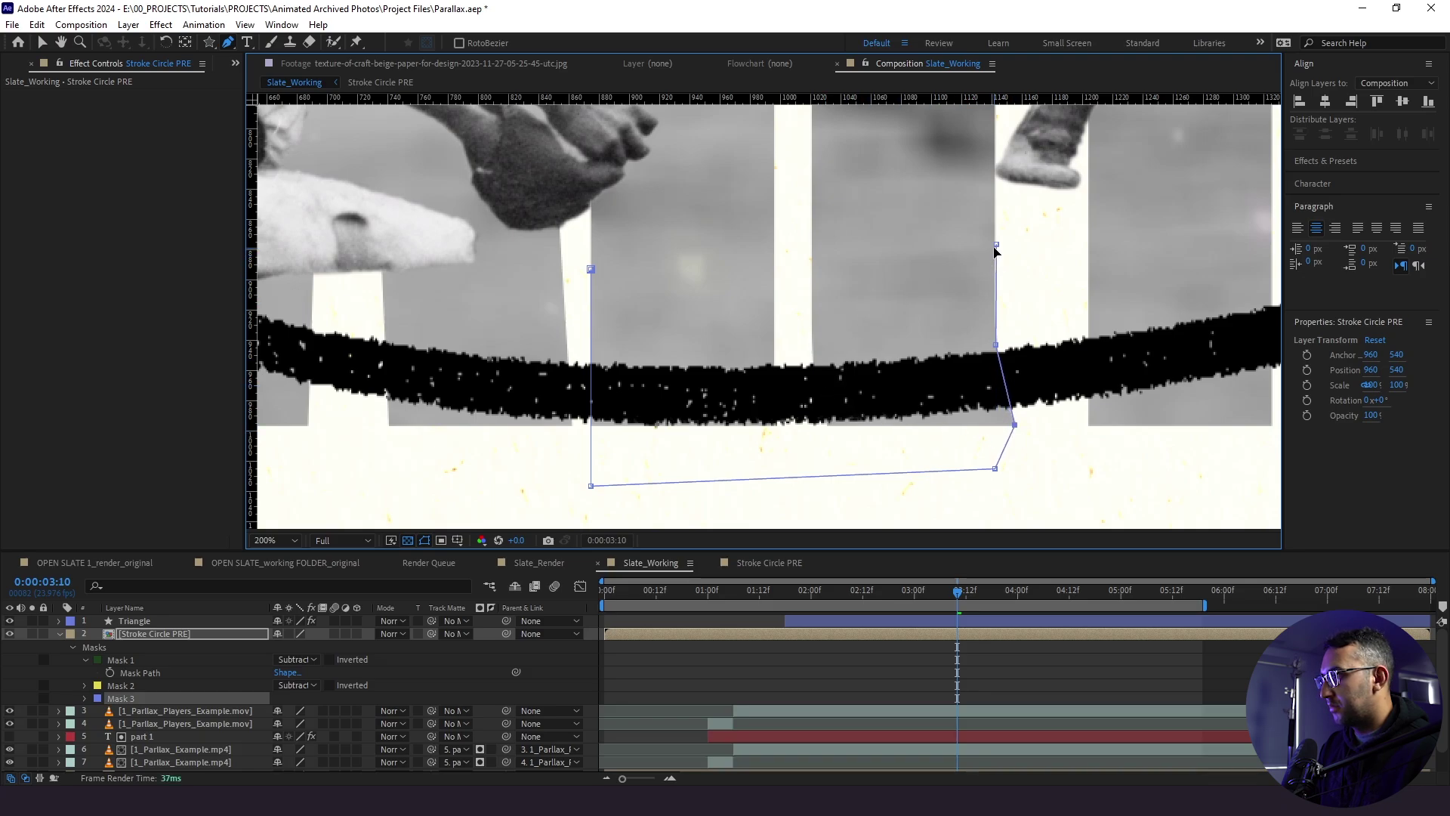
{"action": "left_click", "coordinate": [592, 269]}
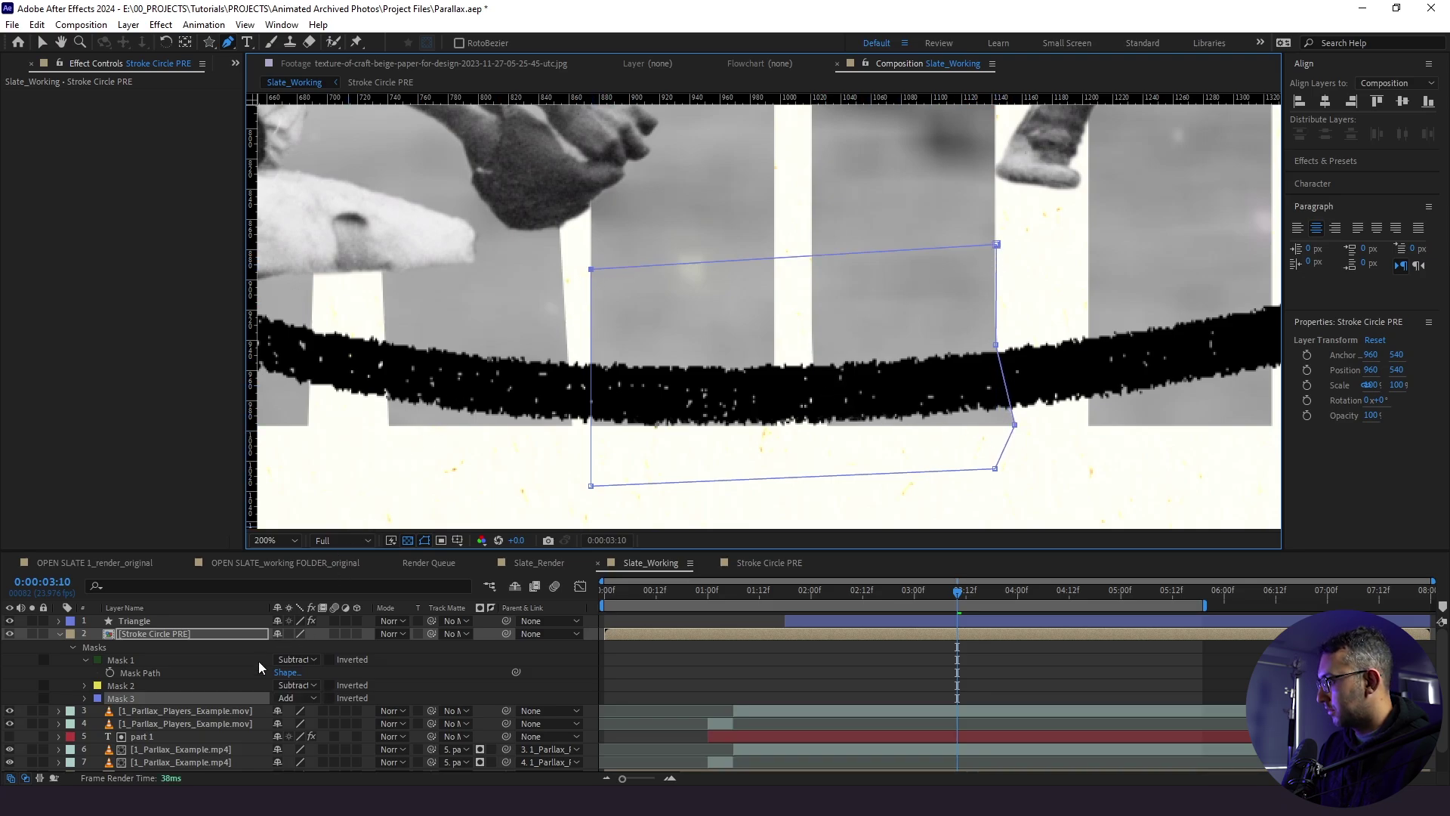
{"action": "left_click", "coordinate": [293, 698]}
{"action": "left_click", "coordinate": [316, 615]}
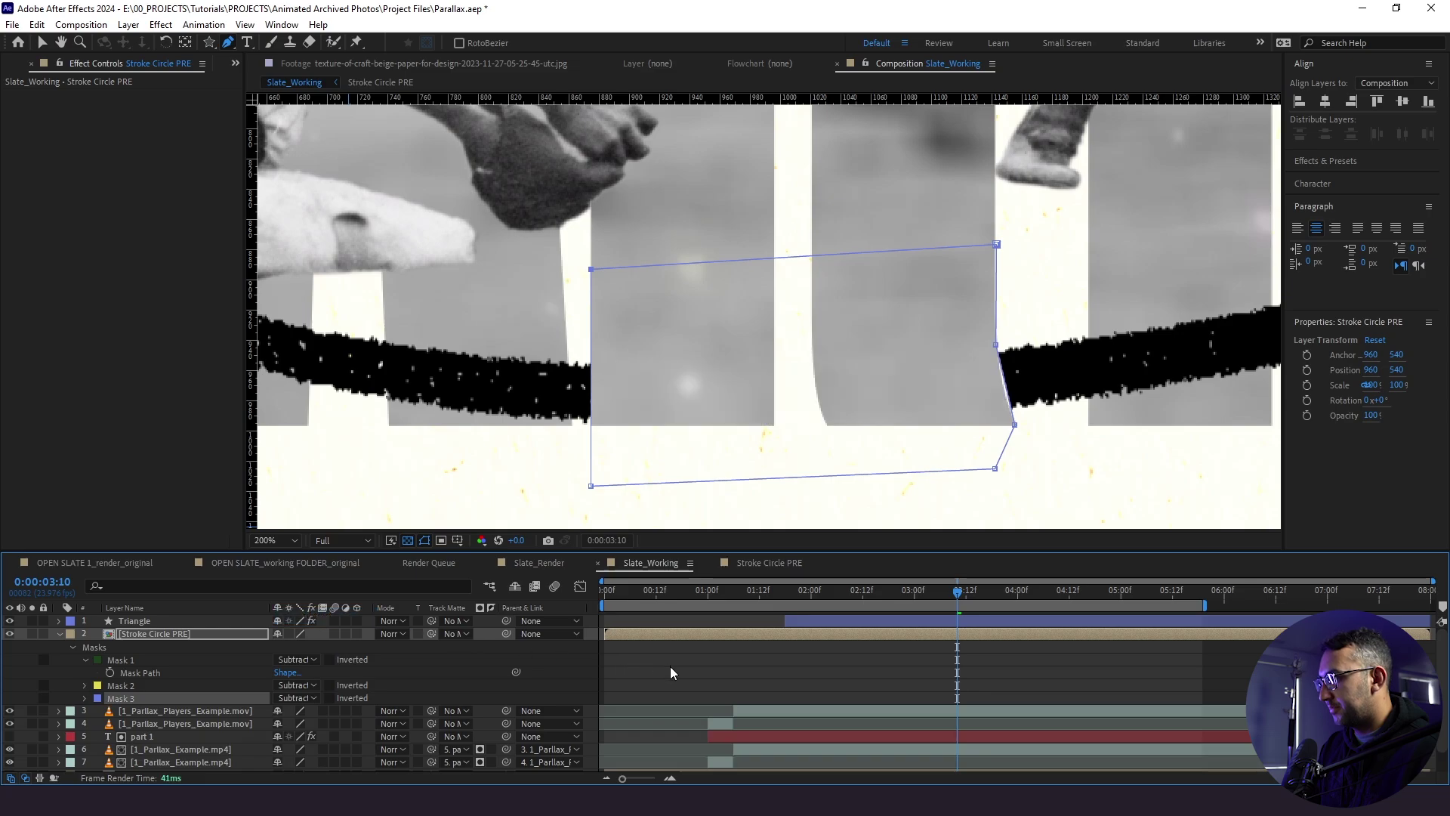
Draw a curved Mask 4 in Add mode inside the gap to restore a ring segment
{"action": "left_click", "coordinate": [677, 688]}
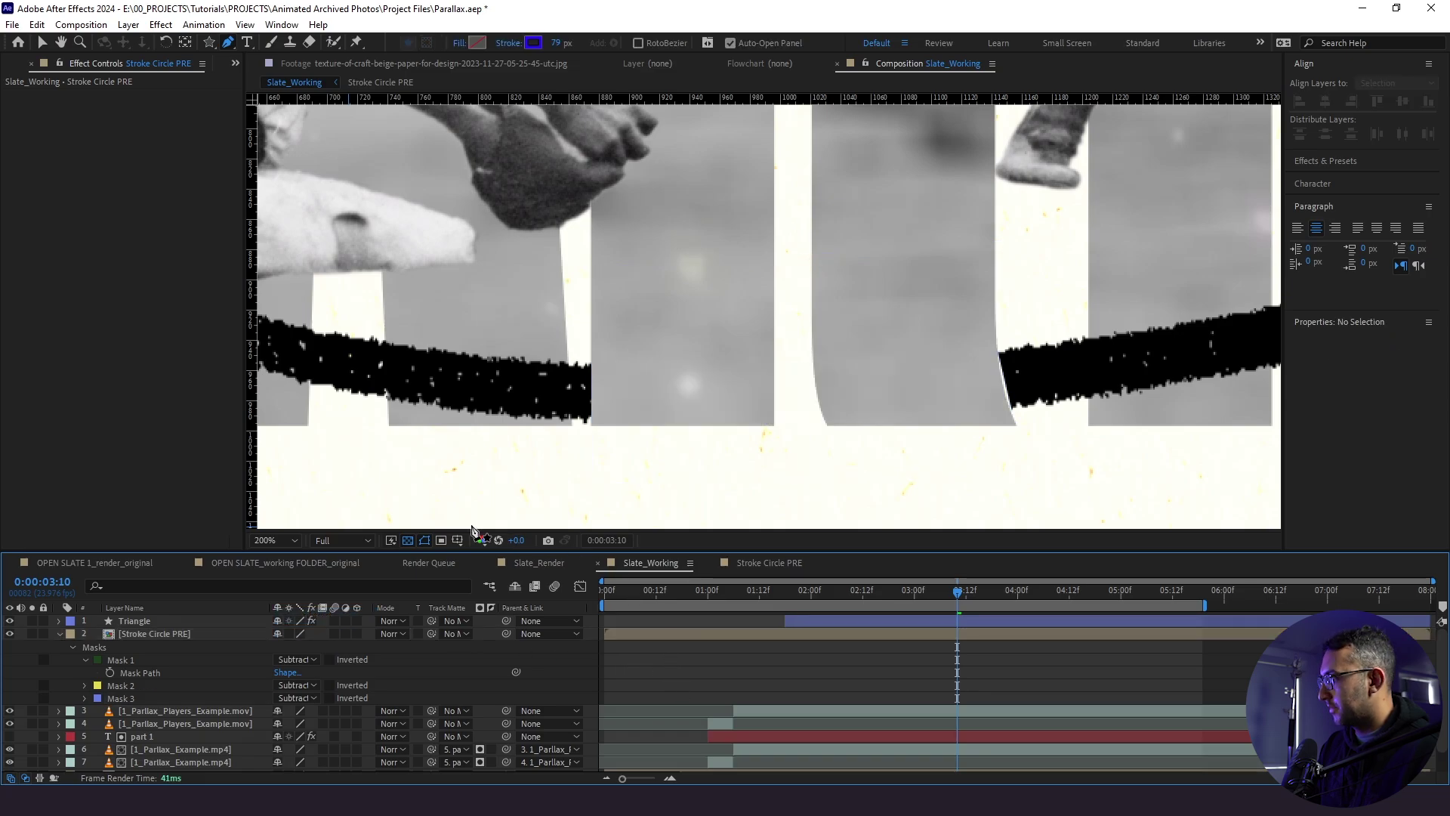
{"action": "left_click", "coordinate": [773, 277]}
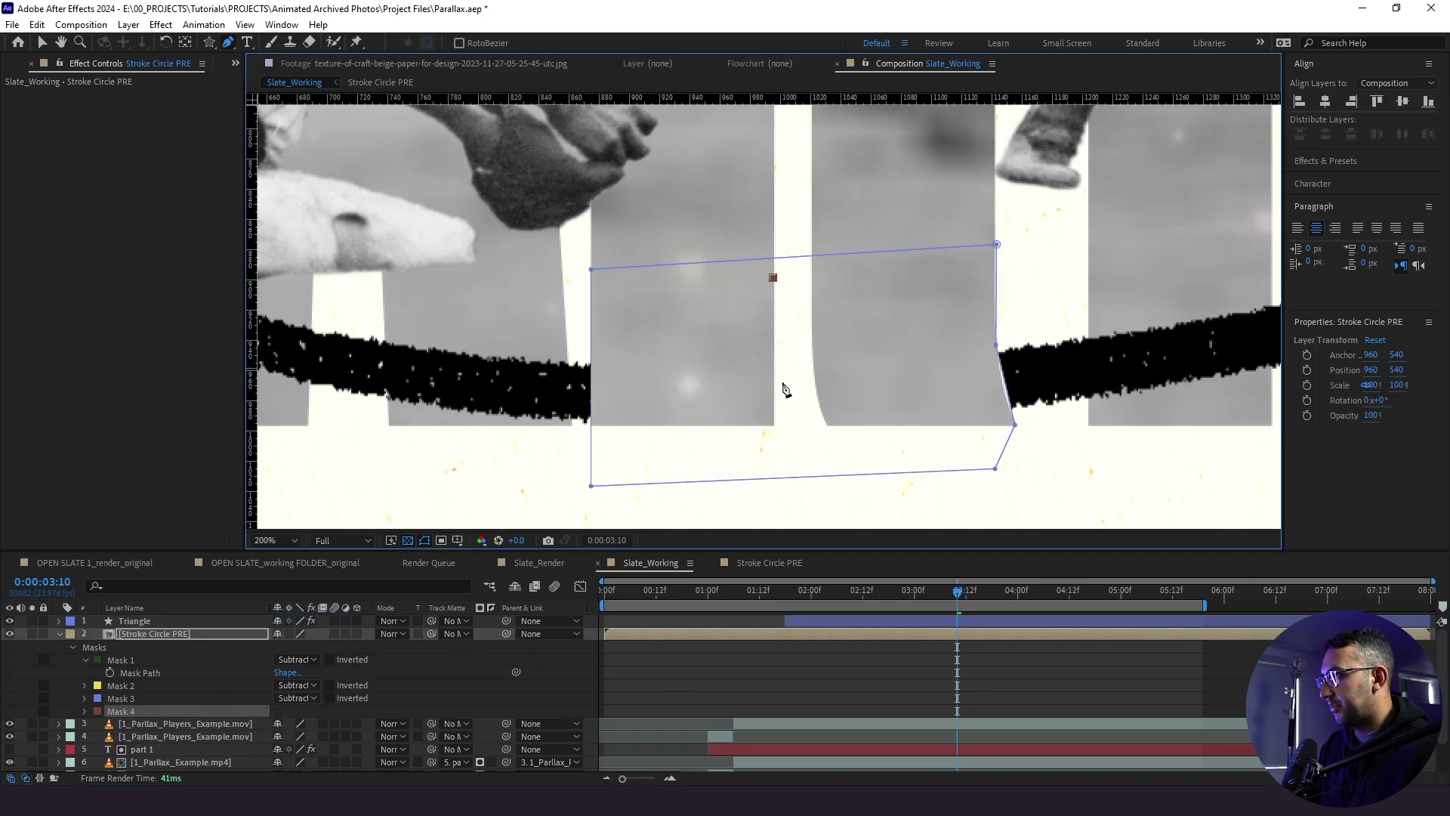
{"action": "left_click", "coordinate": [773, 490]}
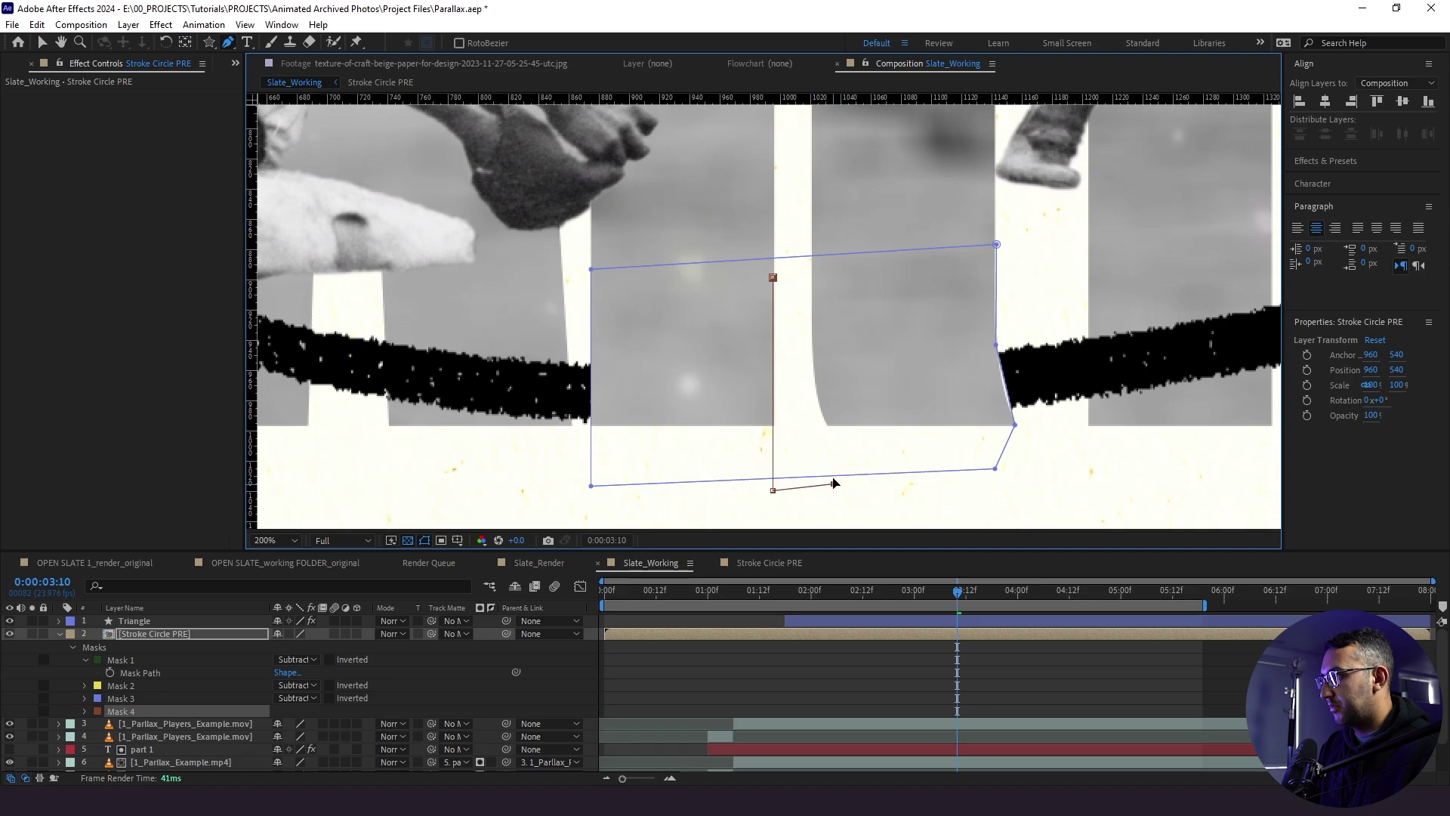
{"action": "left_click_drag", "start_coordinate": [816, 378], "coordinate": [818, 343]}
{"action": "left_click", "coordinate": [812, 278]}
{"action": "left_click", "coordinate": [773, 277]}
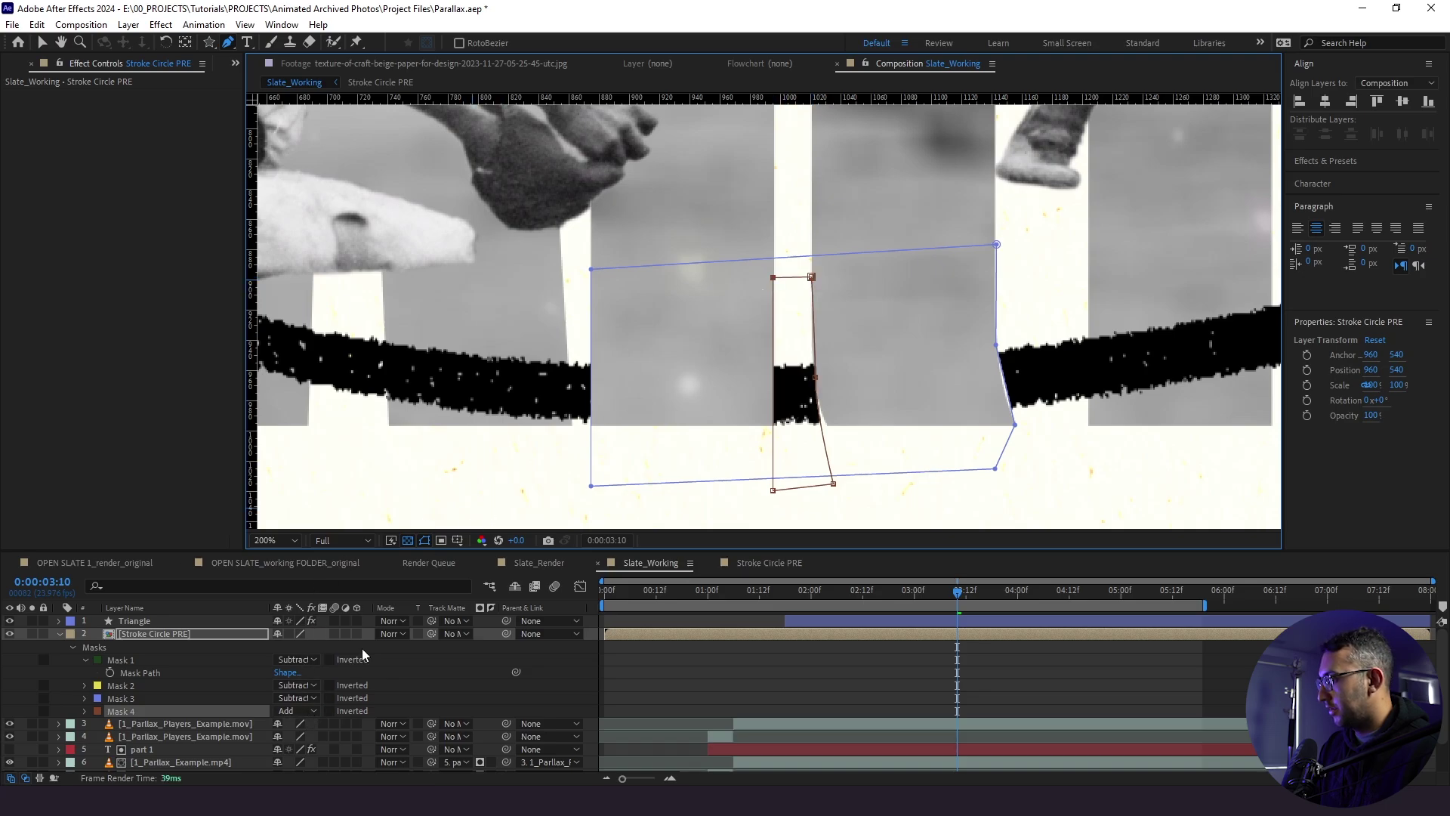
{"action": "scroll", "coordinate": [753, 471], "scroll_direction": "up", "scroll_amount": 2}
{"action": "scroll", "coordinate": [815, 453], "scroll_direction": "down", "scroll_amount": 3}
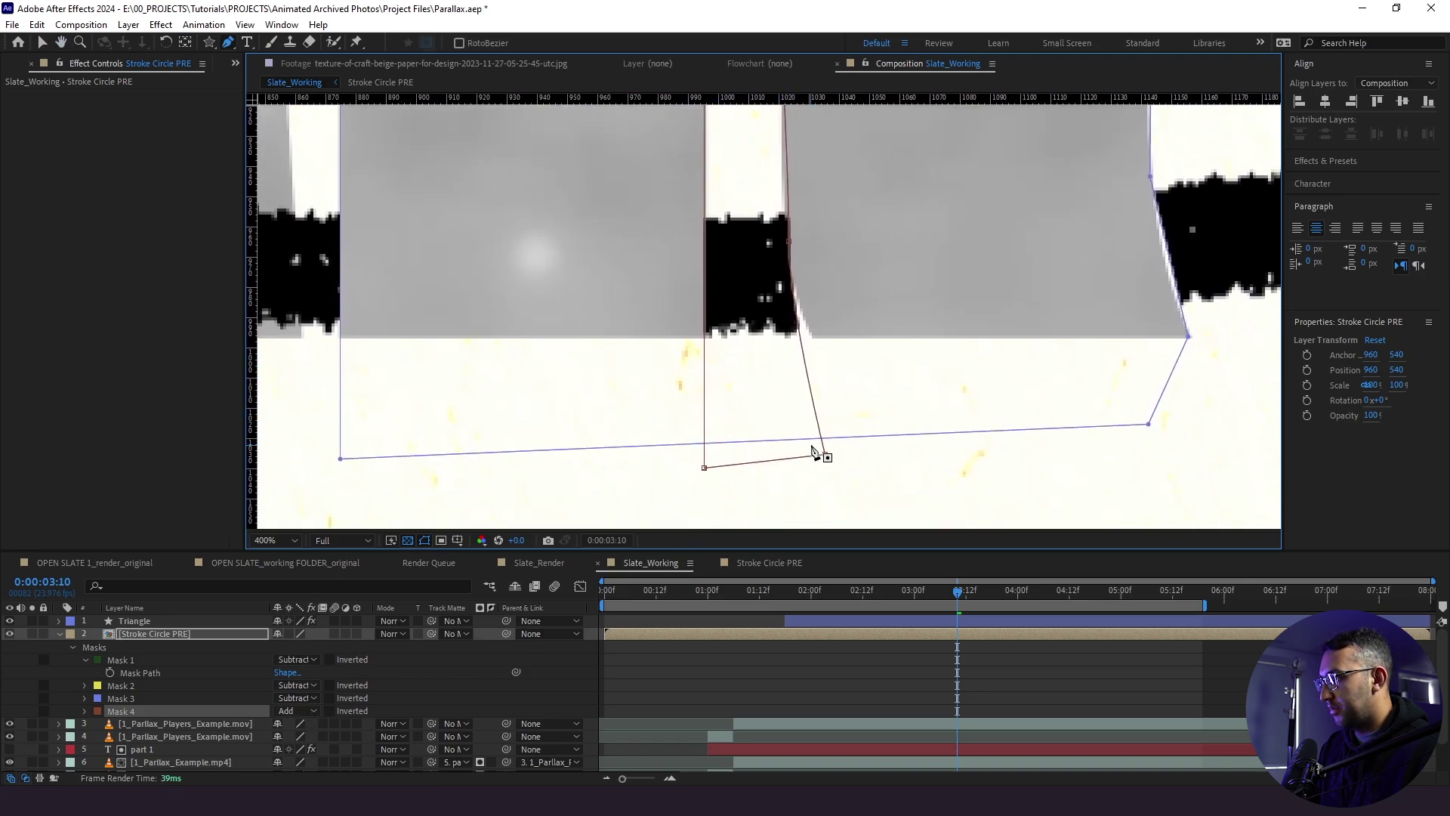
{"action": "left_click_drag", "start_coordinate": [824, 456], "coordinate": [850, 448]}
Deselect the layer and set the viewer magnification to Fit
{"action": "left_click", "coordinate": [715, 665]}
{"action": "left_click", "coordinate": [287, 542]}
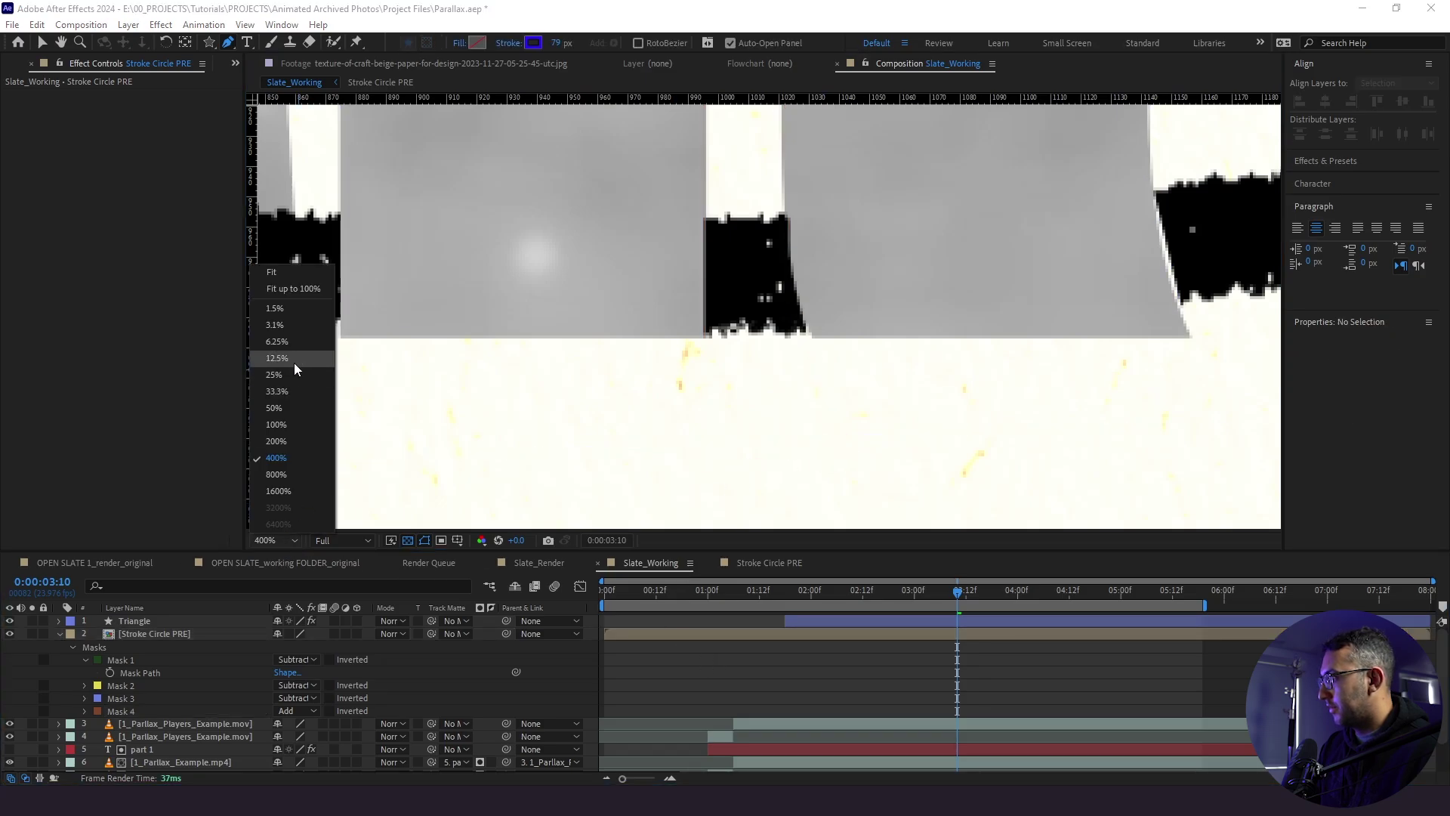
{"action": "left_click", "coordinate": [275, 277]}
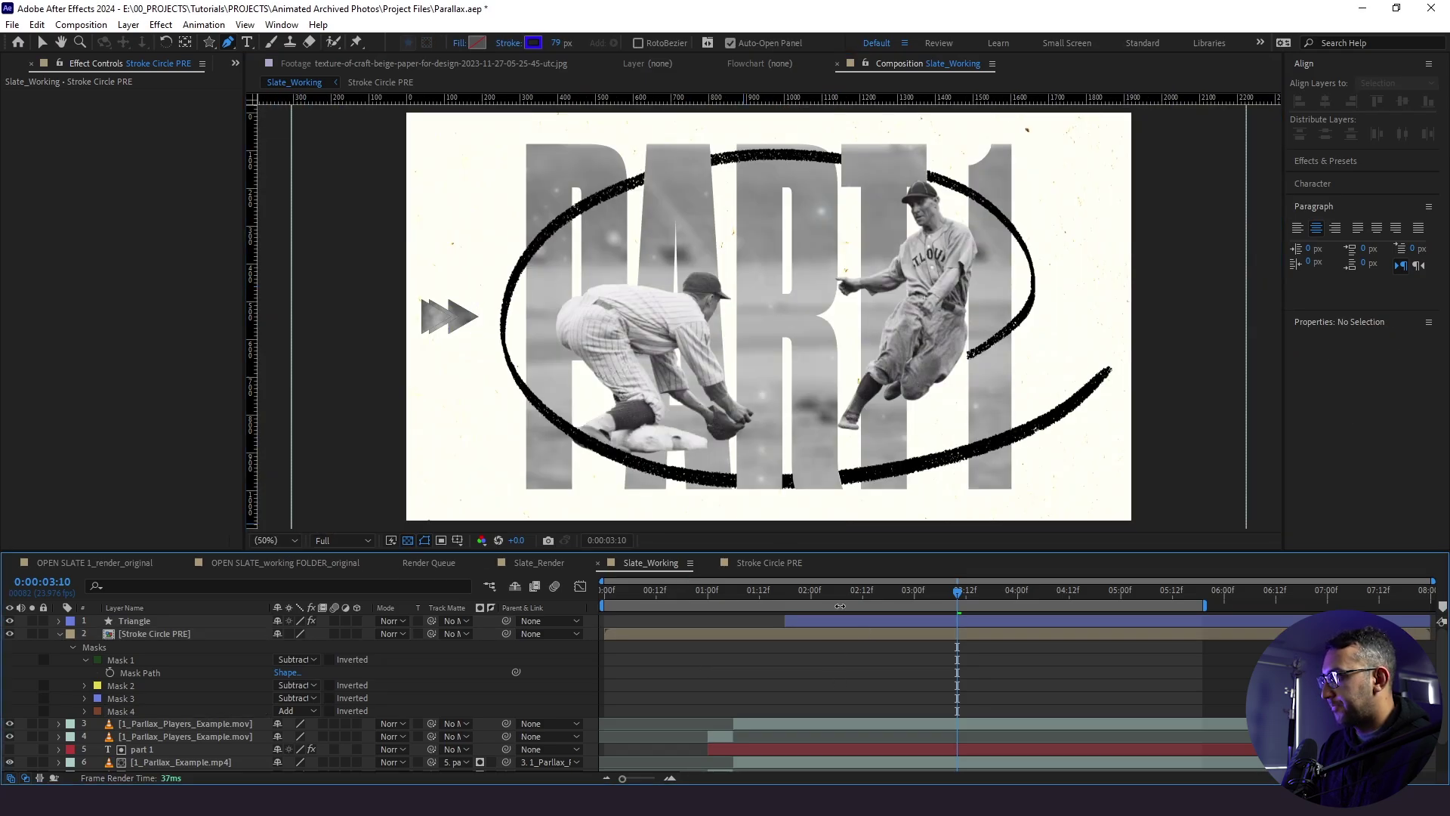
Collapse the stroke layer's masks, preview the slate, and stop near 0:00:04:12
{"action": "key", "text": "u"}
{"action": "left_click", "coordinate": [934, 591]}
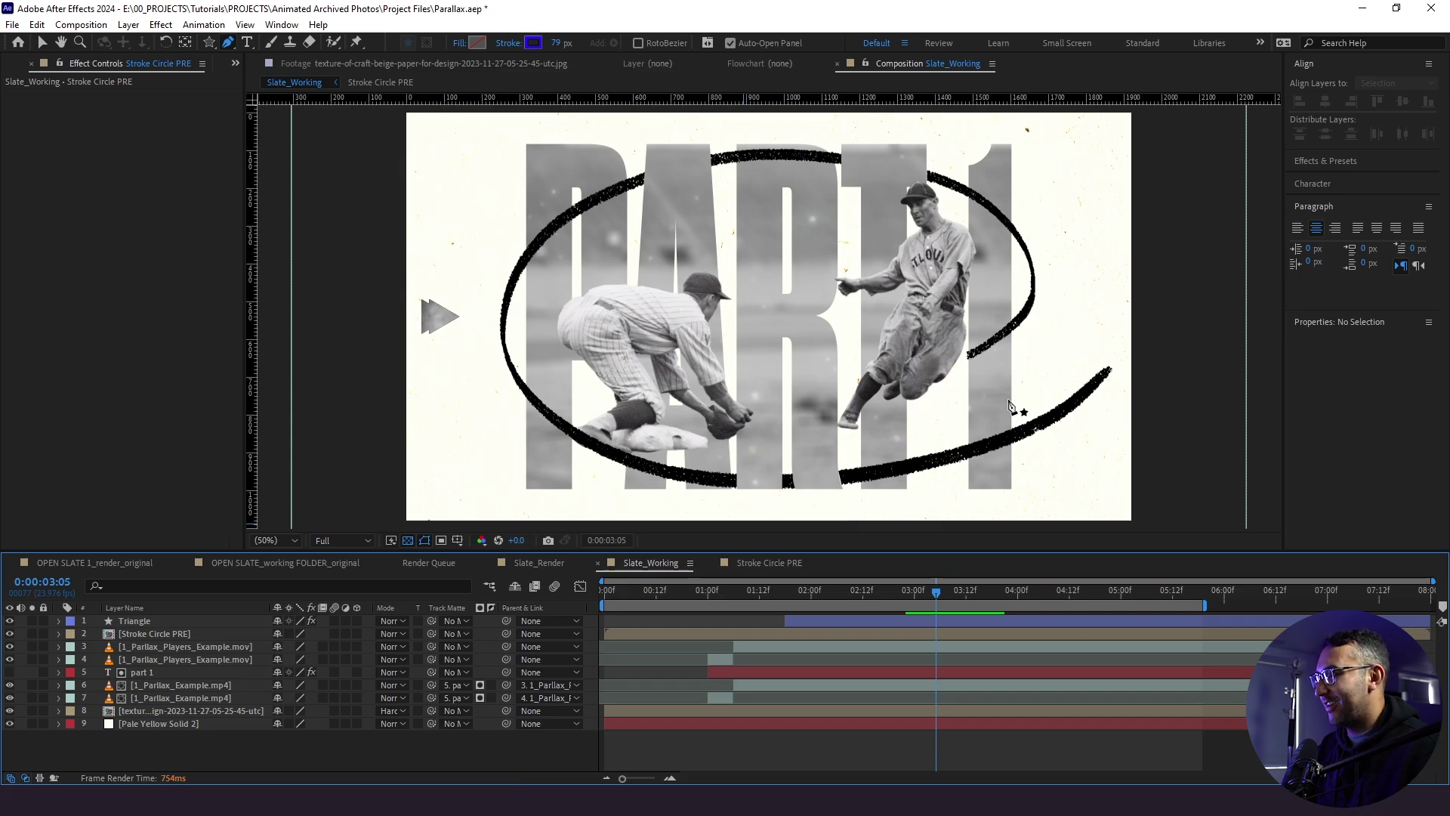
{"action": "key", "text": "space"}
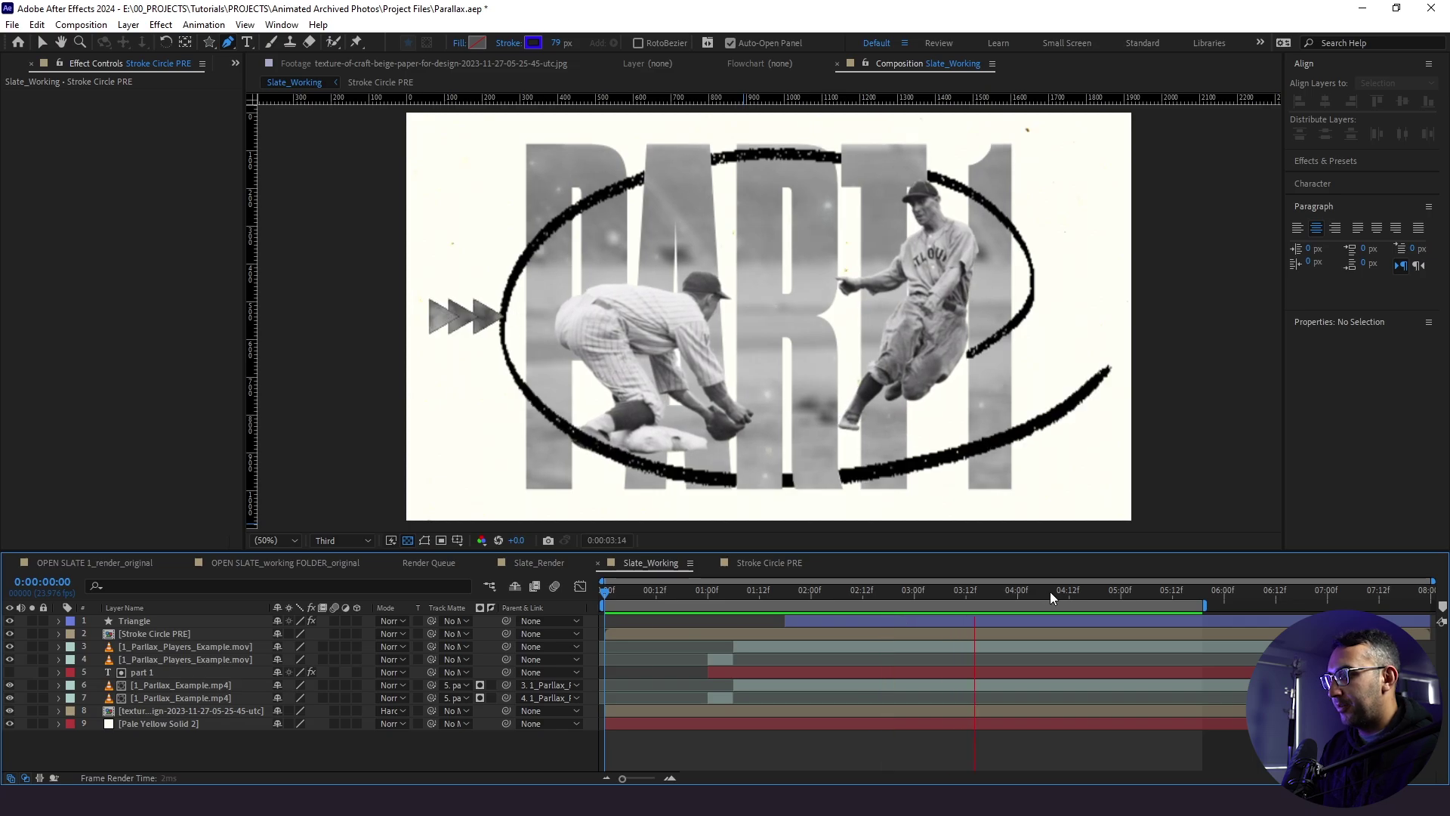
{"action": "left_click_drag", "start_coordinate": [1091, 594], "coordinate": [1067, 600]}
Add a Tracking animator to the part 1 text and keyframe tracking at 4:12
{"action": "left_click", "coordinate": [160, 672]}
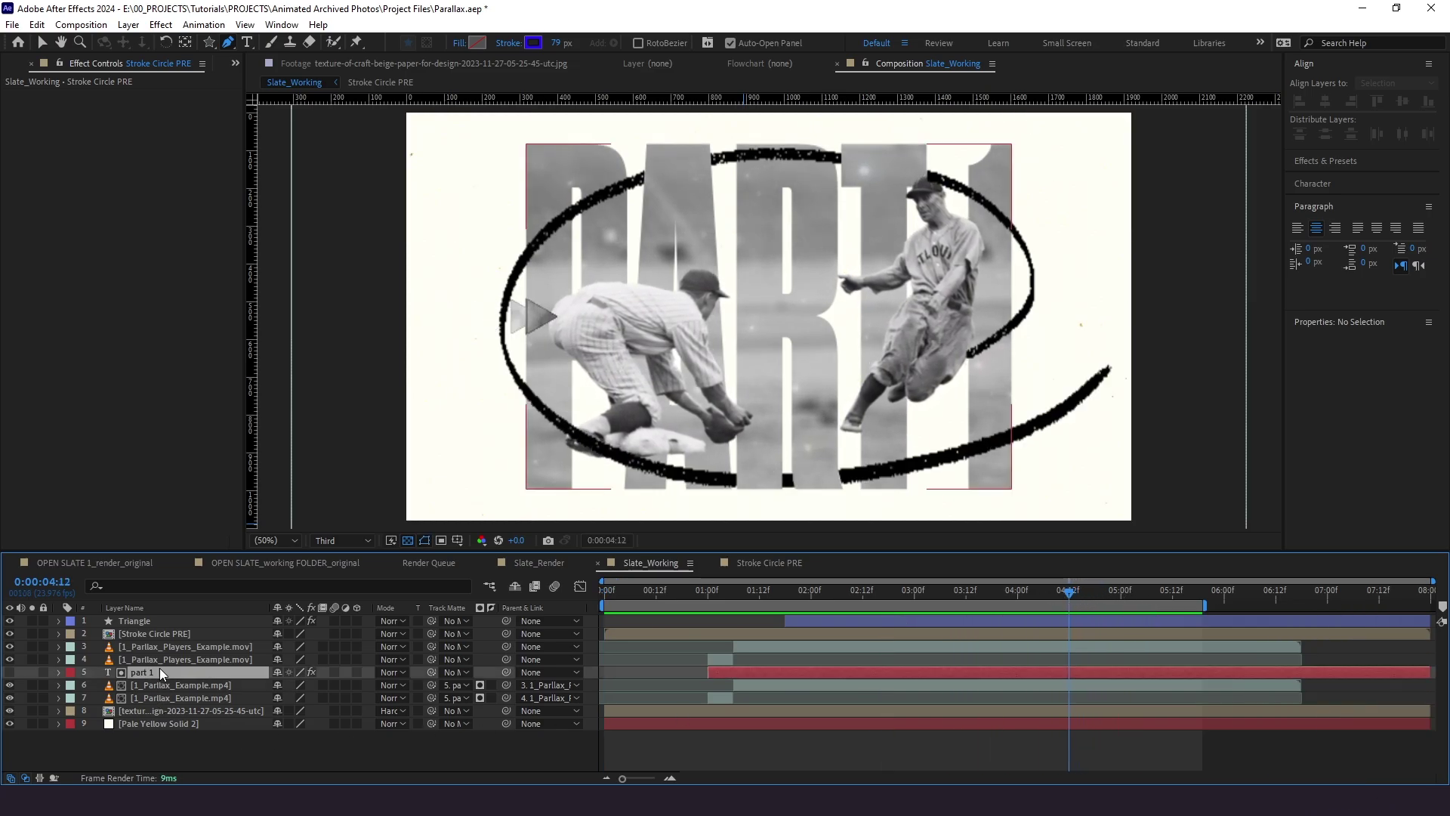
{"action": "left_click", "coordinate": [58, 672]}
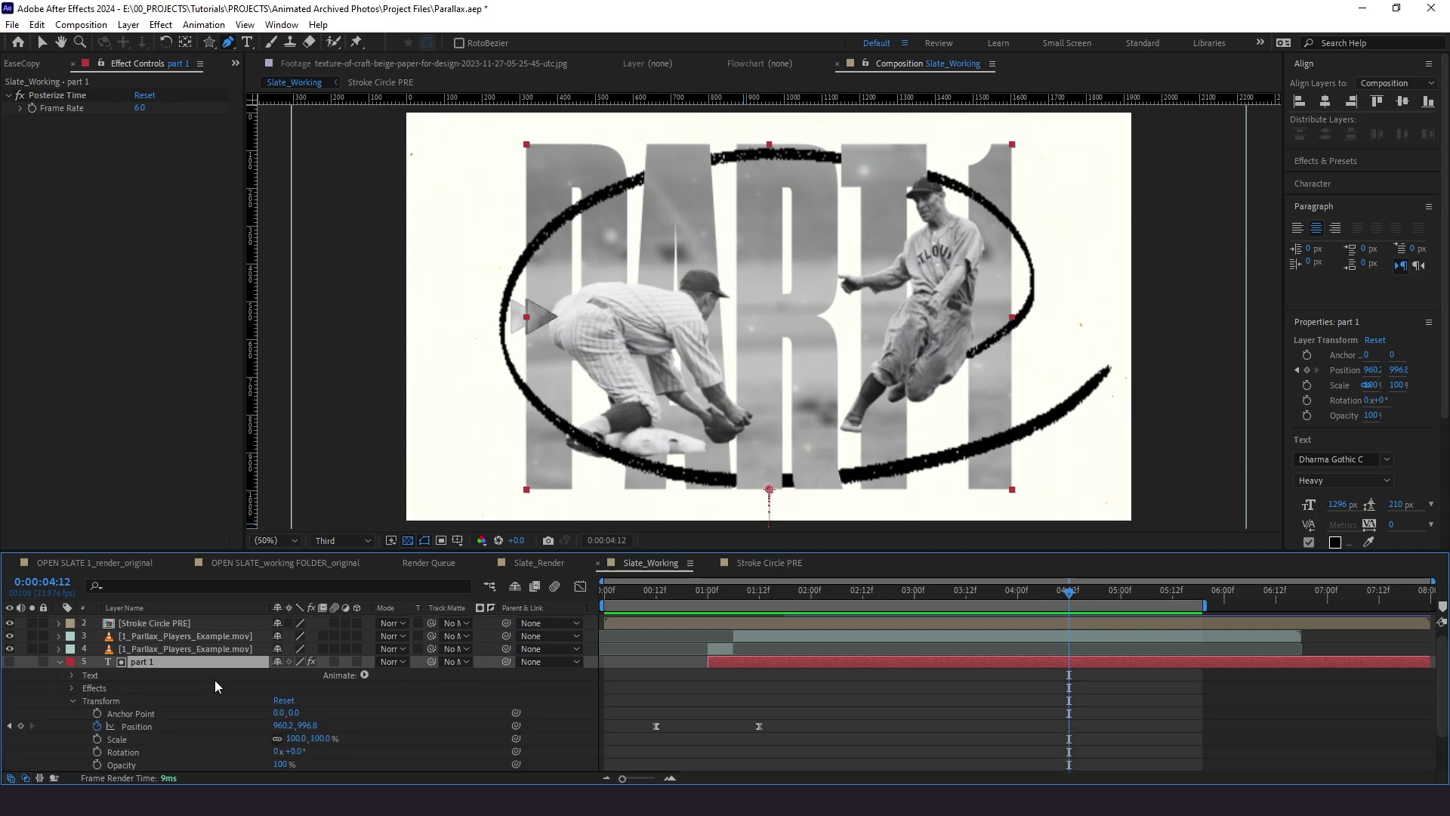
{"action": "left_click", "coordinate": [365, 674]}
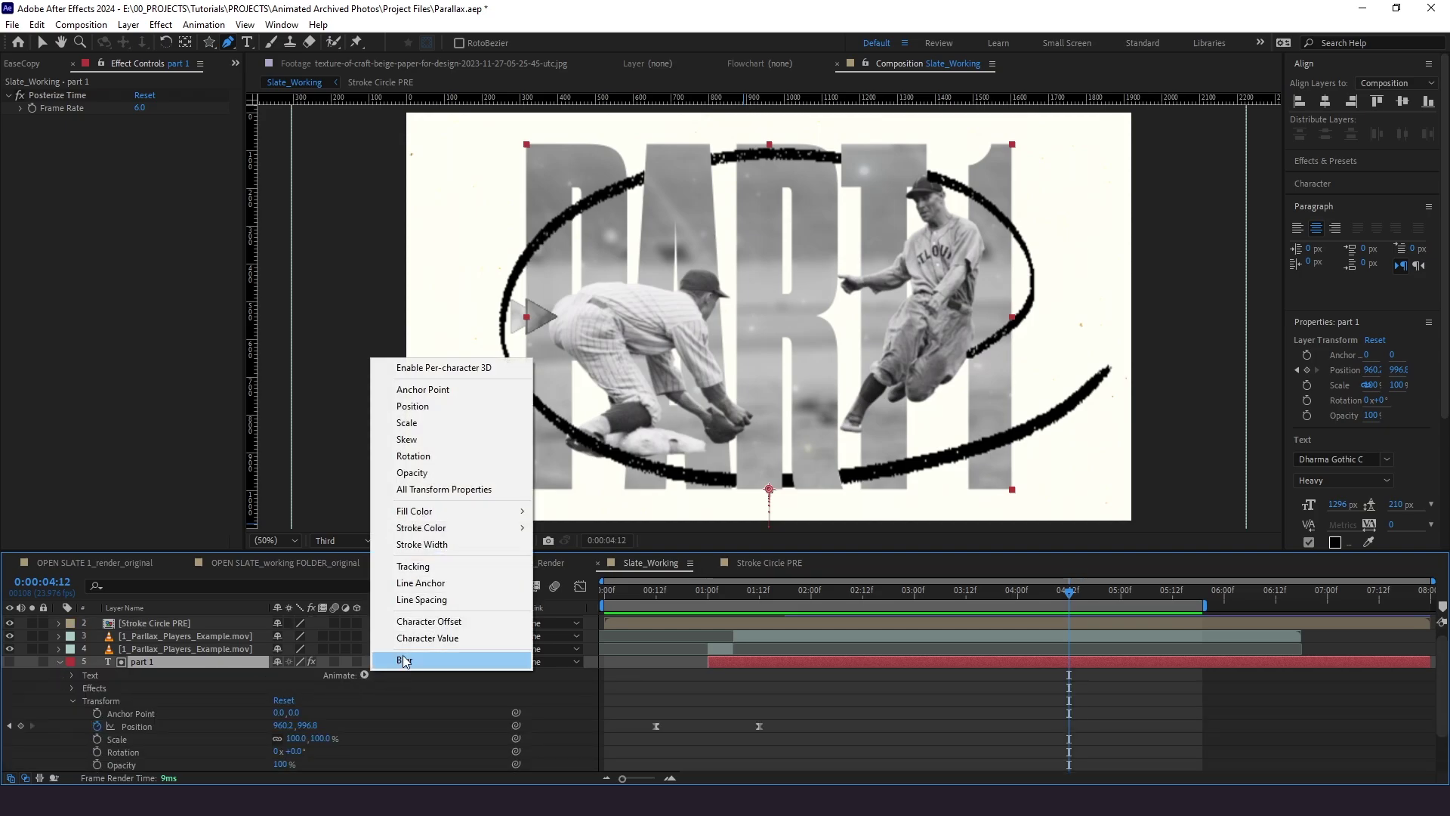
{"action": "left_click", "coordinate": [437, 568]}
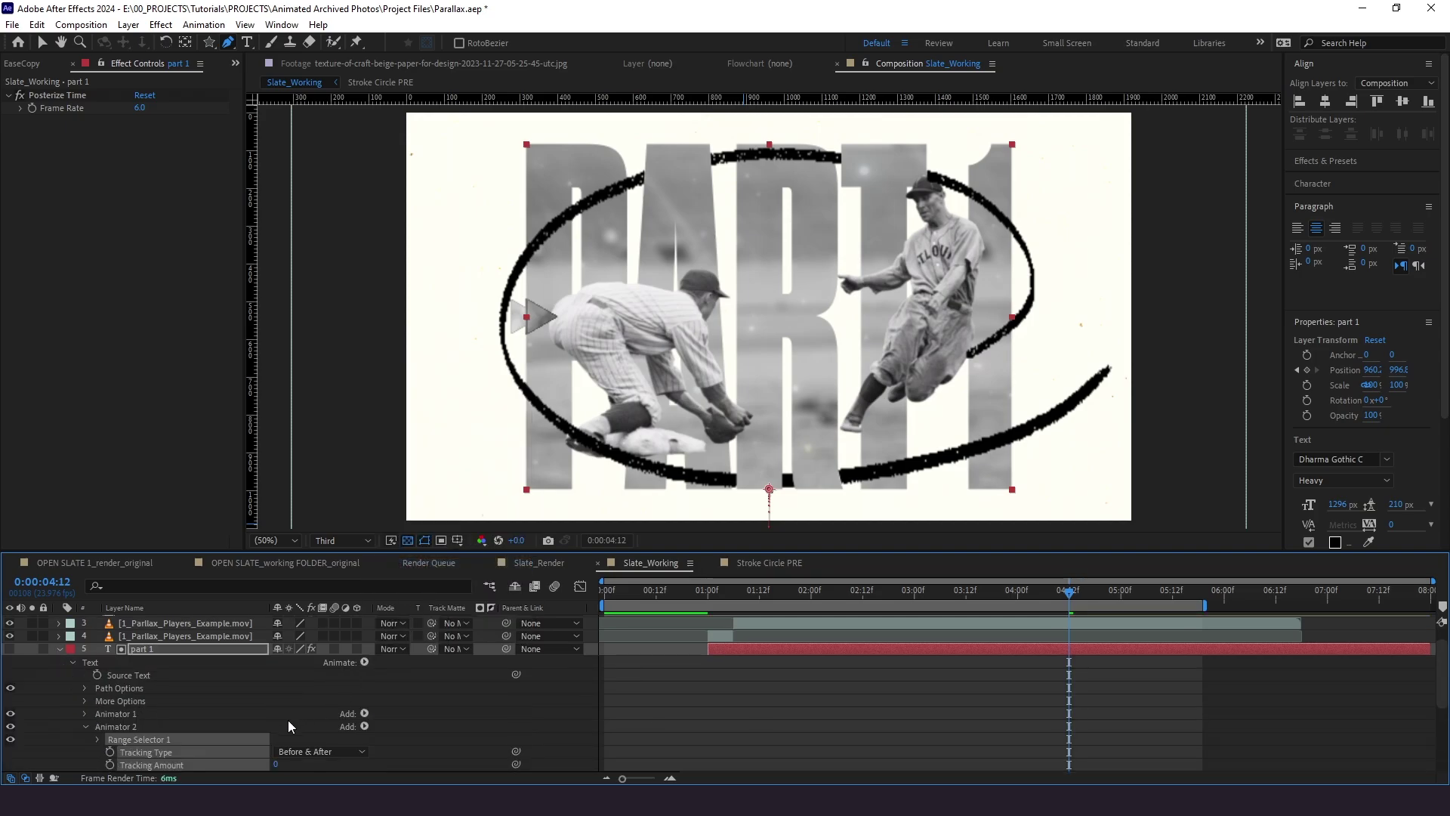
{"action": "left_click", "coordinate": [111, 765]}
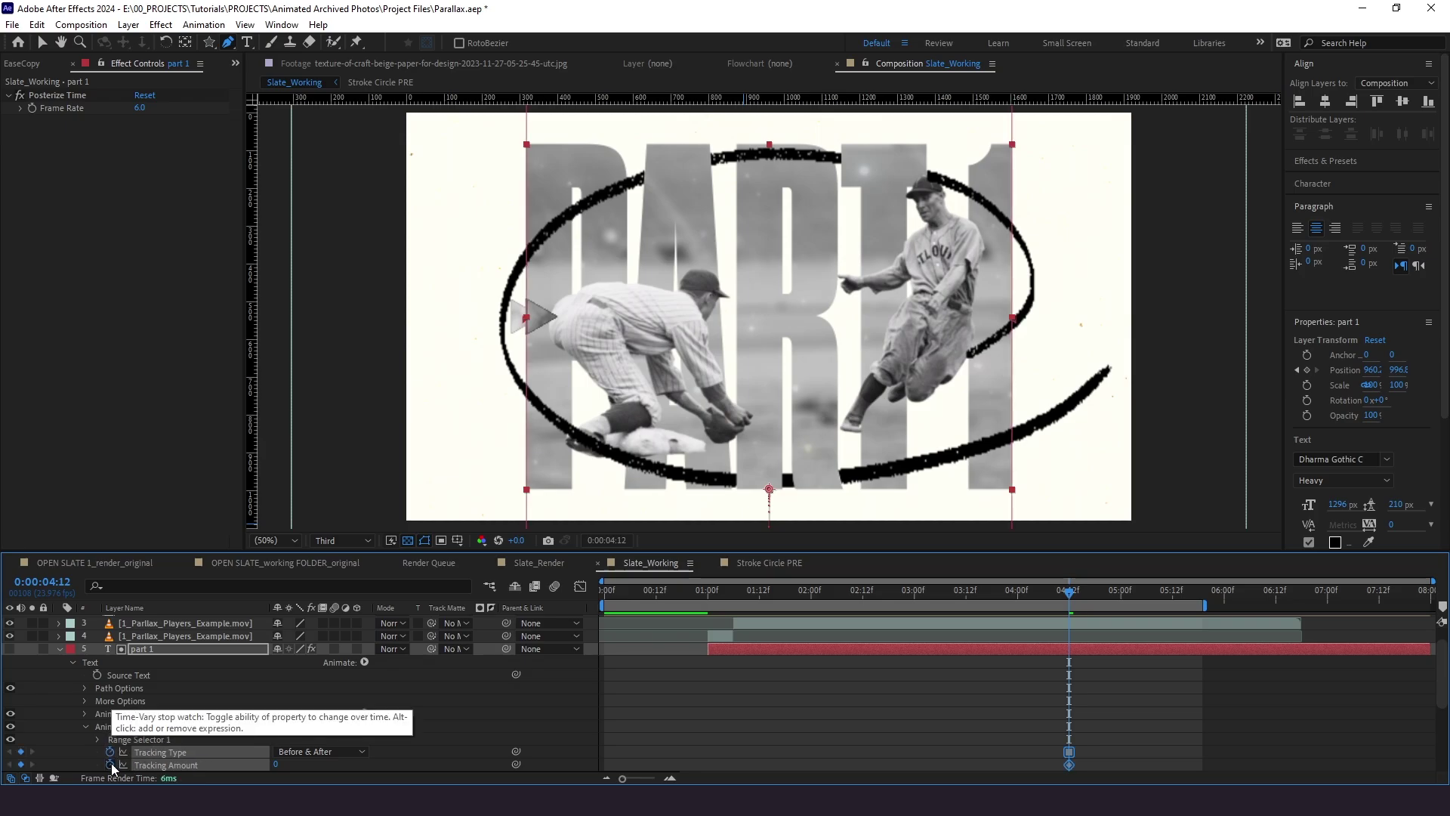
Set Tracking Amount to 125 at 5:12 and apply the circ ease to both keyframes
{"action": "scroll", "coordinate": [846, 725], "scroll_direction": "down", "scroll_amount": 3}
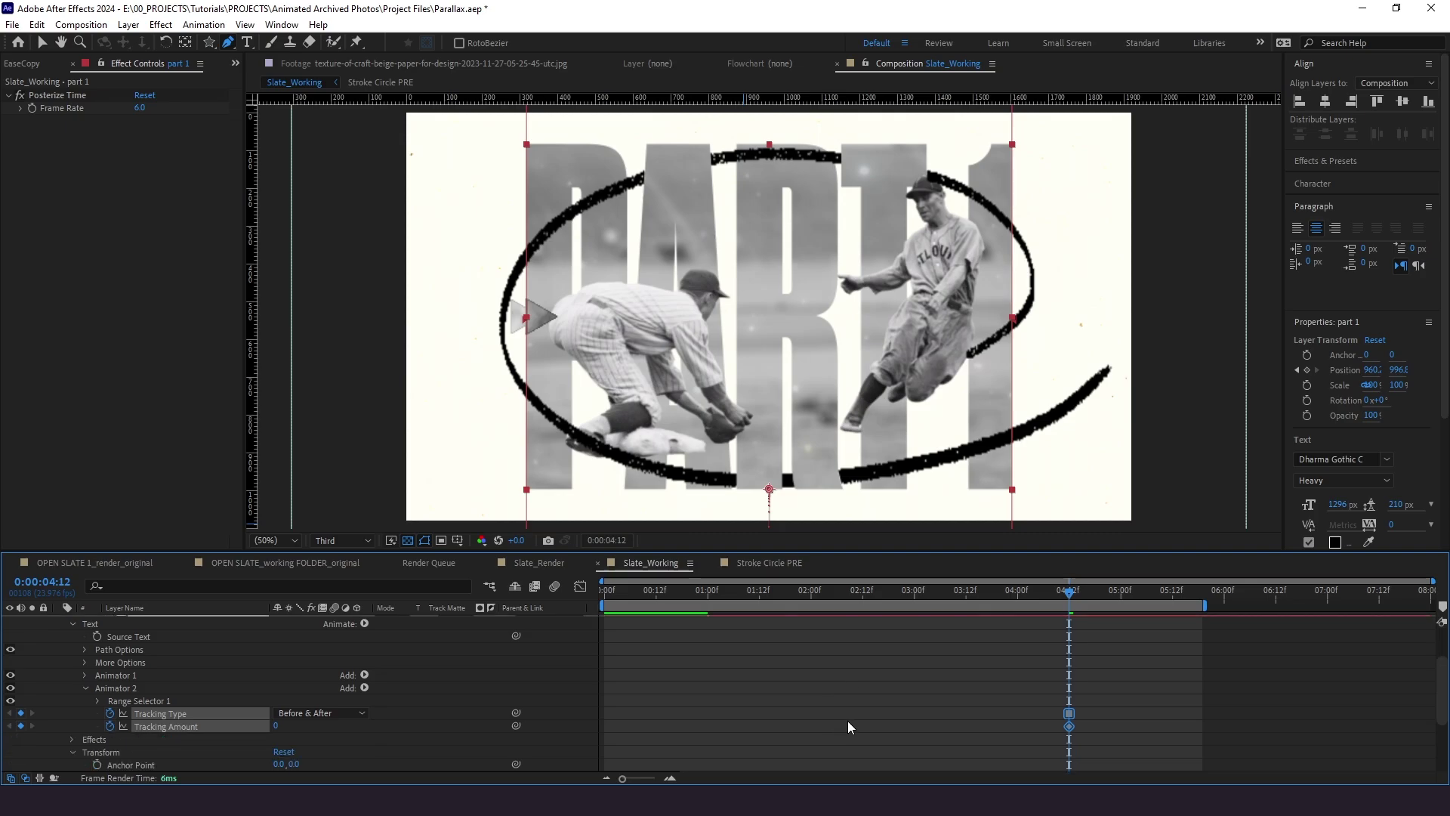
{"action": "left_click_drag", "start_coordinate": [1095, 597], "coordinate": [1173, 604]}
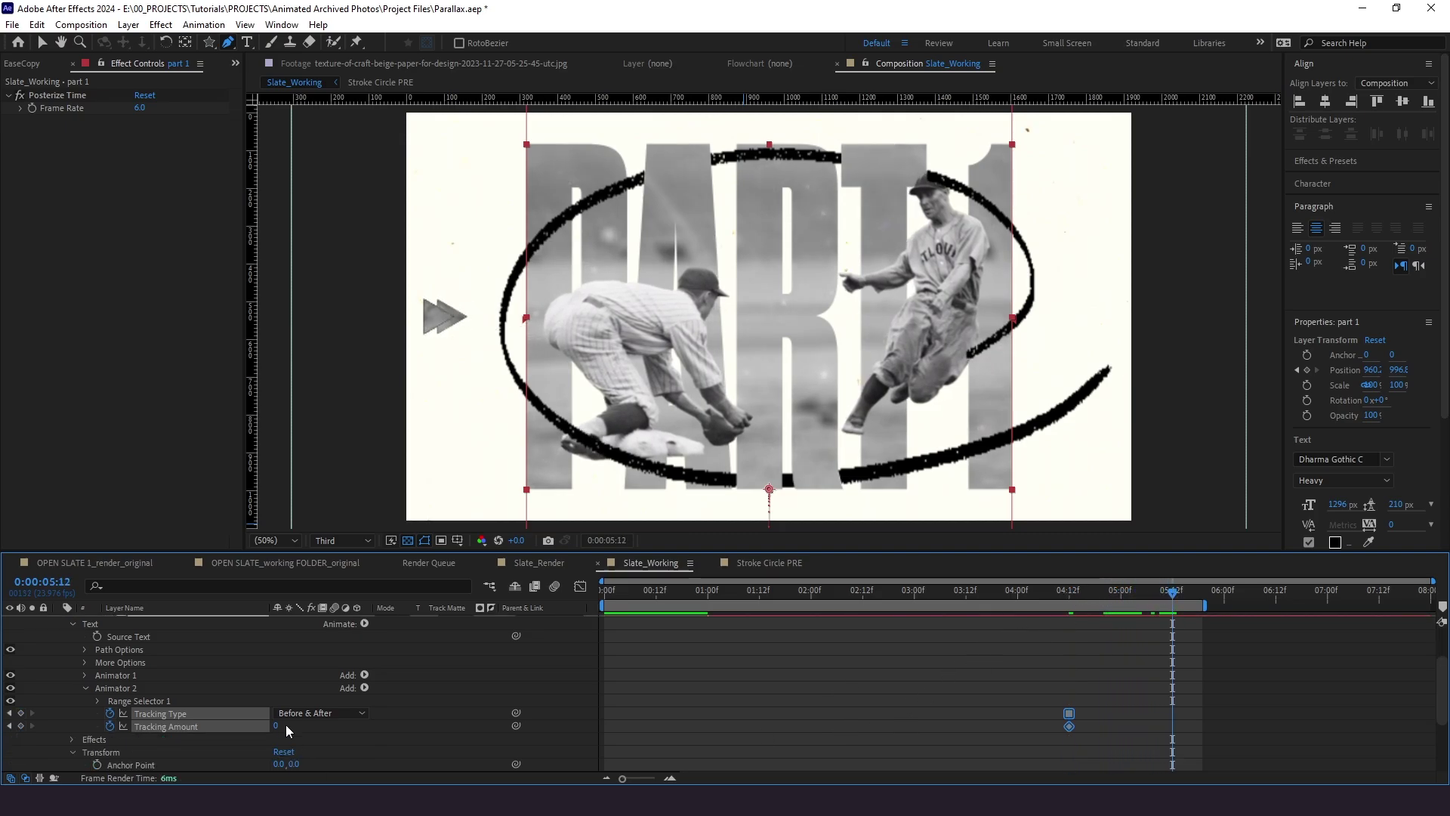
{"action": "left_click_drag", "start_coordinate": [279, 724], "coordinate": [366, 720]}
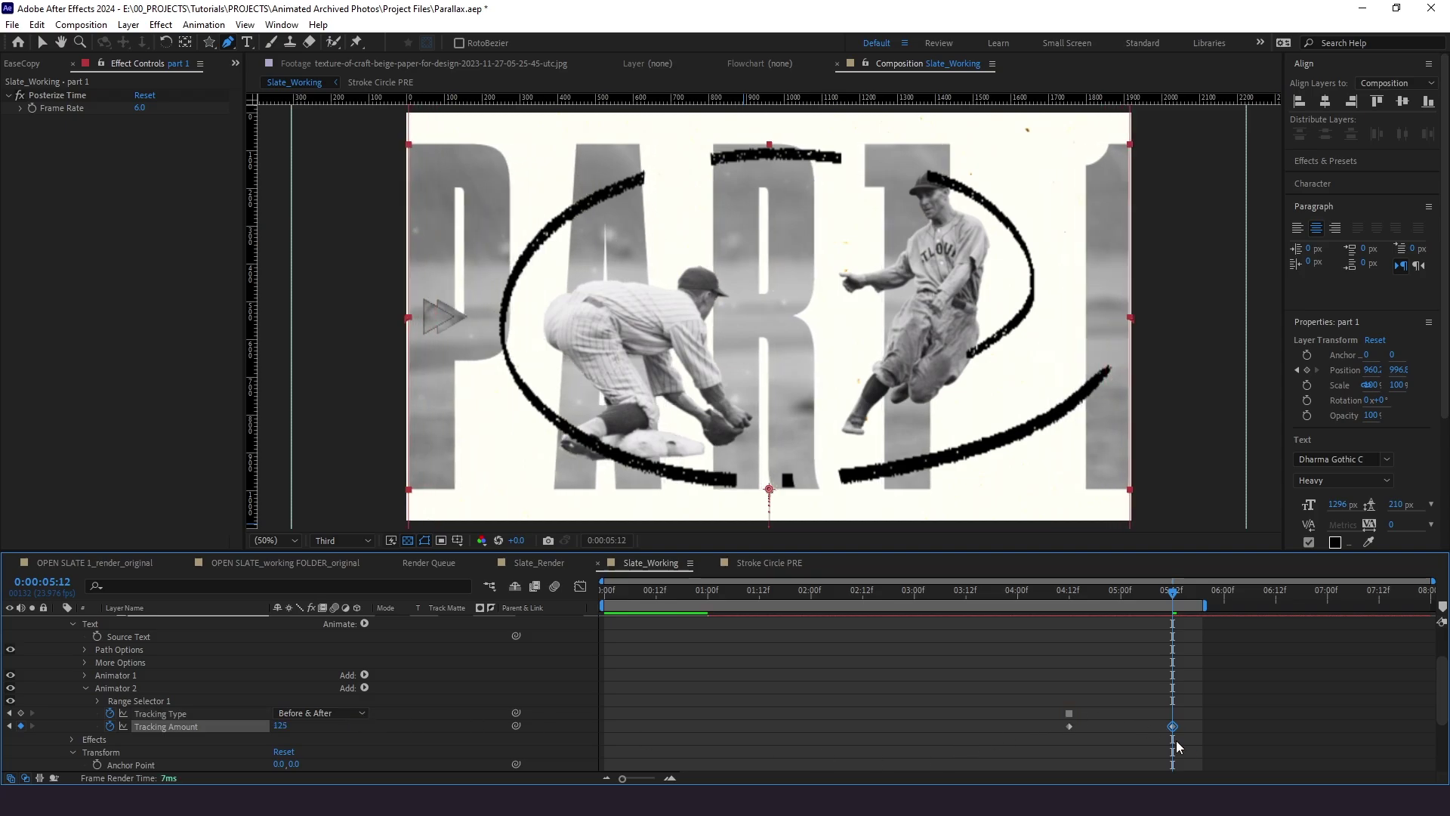
{"action": "left_click_drag", "start_coordinate": [1192, 746], "coordinate": [1050, 730]}
{"action": "left_click", "coordinate": [234, 63]}
{"action": "left_click", "coordinate": [242, 80]}
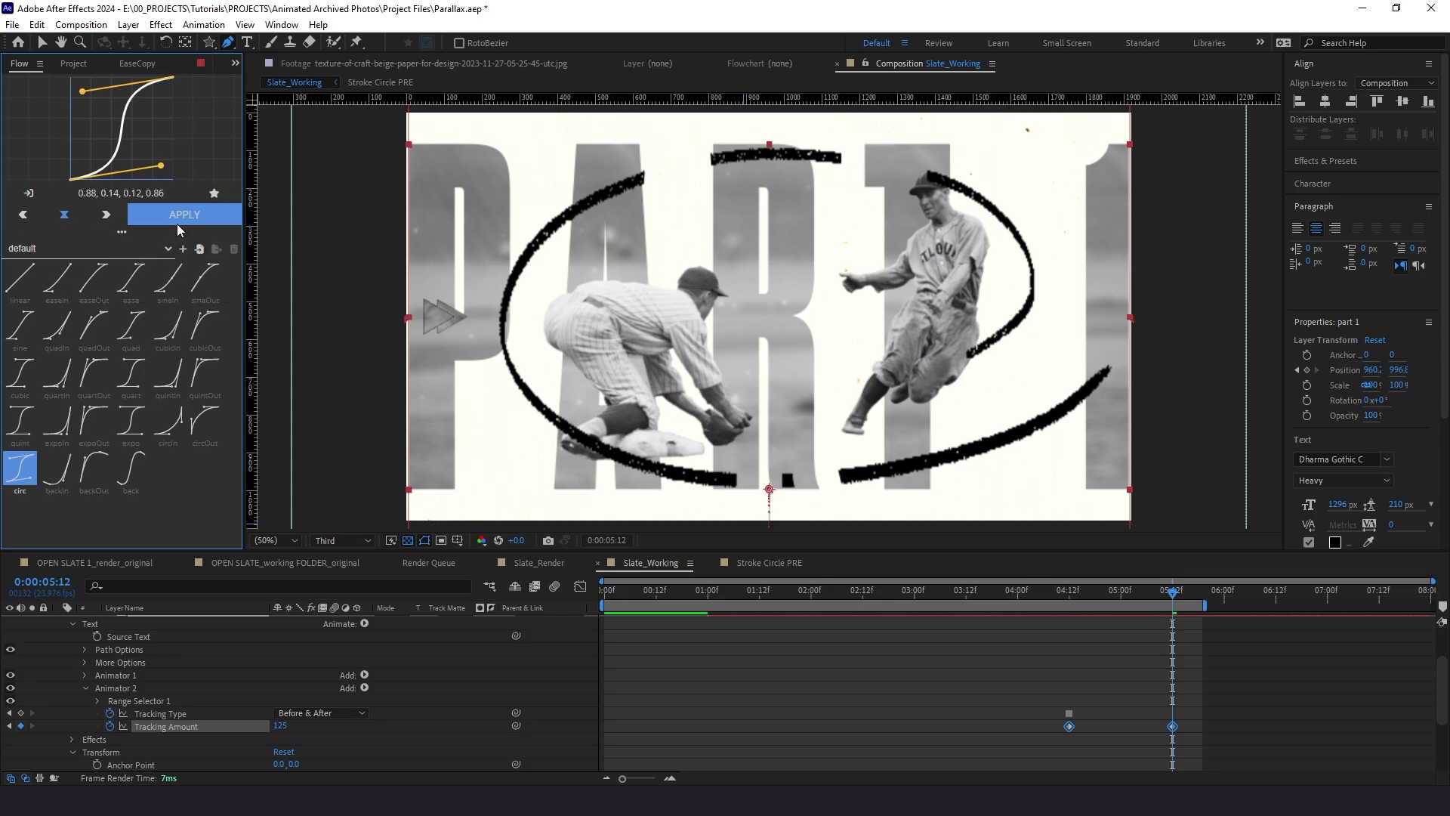
Preview the letter-spreading animation from about 4:07, stopping at 4:12
{"action": "key", "text": "F9"}
{"action": "left_click", "coordinate": [1050, 586]}
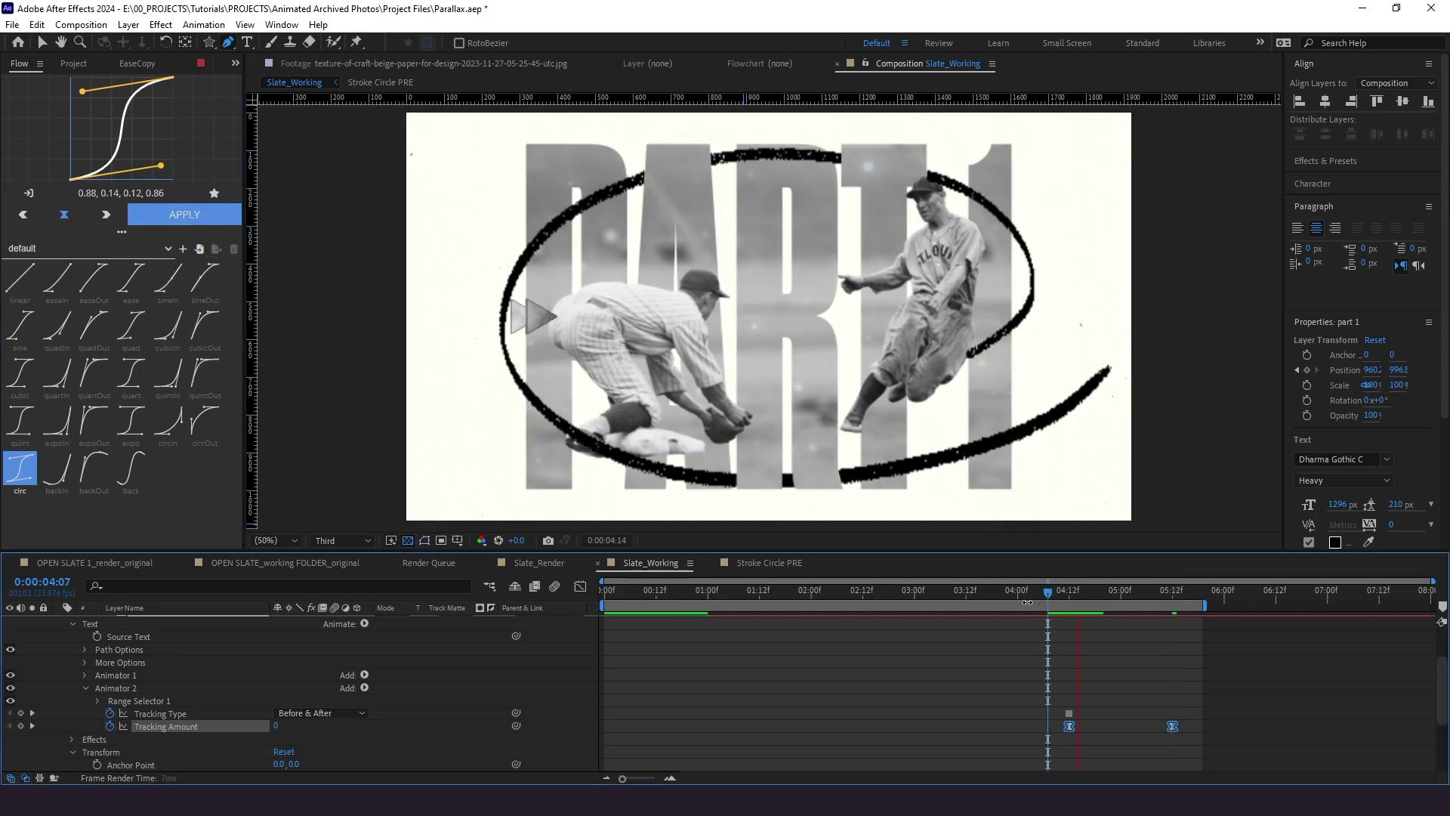
{"action": "key", "text": "space"}
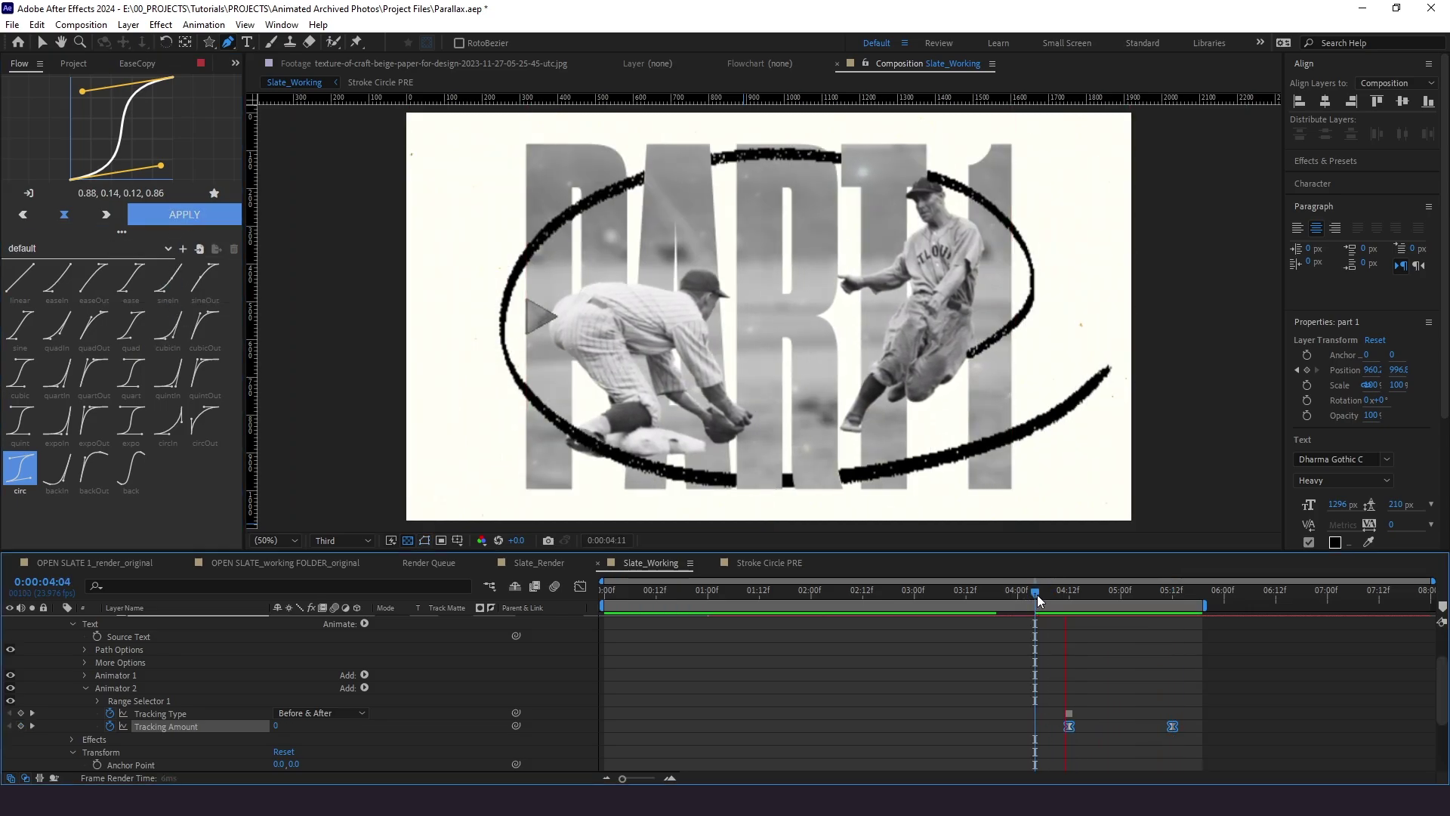
{"action": "left_click", "coordinate": [1072, 592]}
{"action": "scroll", "coordinate": [1085, 655], "scroll_direction": "up", "scroll_amount": 2}
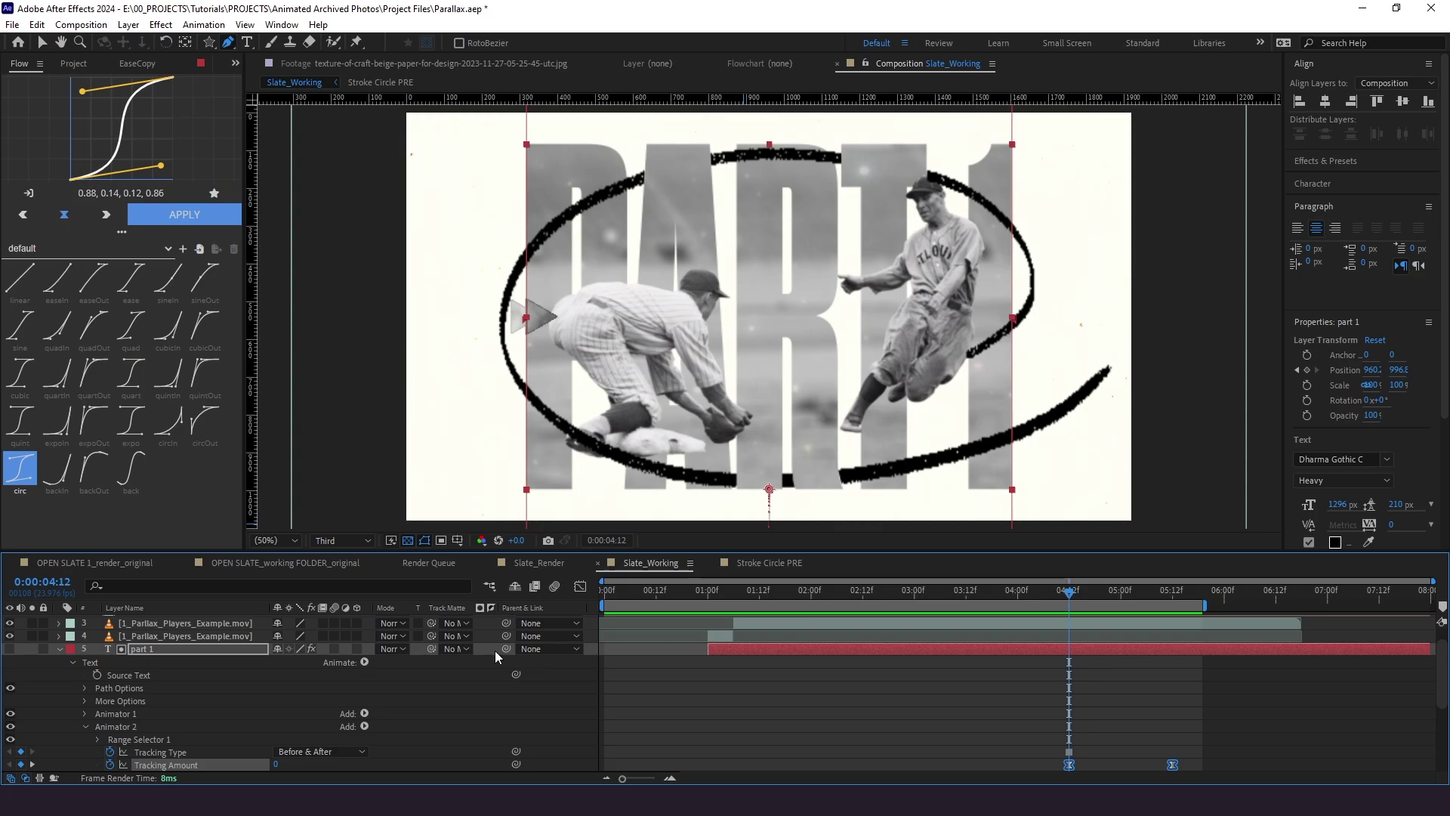
{"action": "scroll", "coordinate": [478, 651], "scroll_direction": "up", "scroll_amount": 2}
Keyframe Stroke Circle PRE's Scale at 4:12, stretch X to 213% at 5:12, and ease both keyframes
{"action": "left_click", "coordinate": [146, 633]}
{"action": "key", "text": "s"}
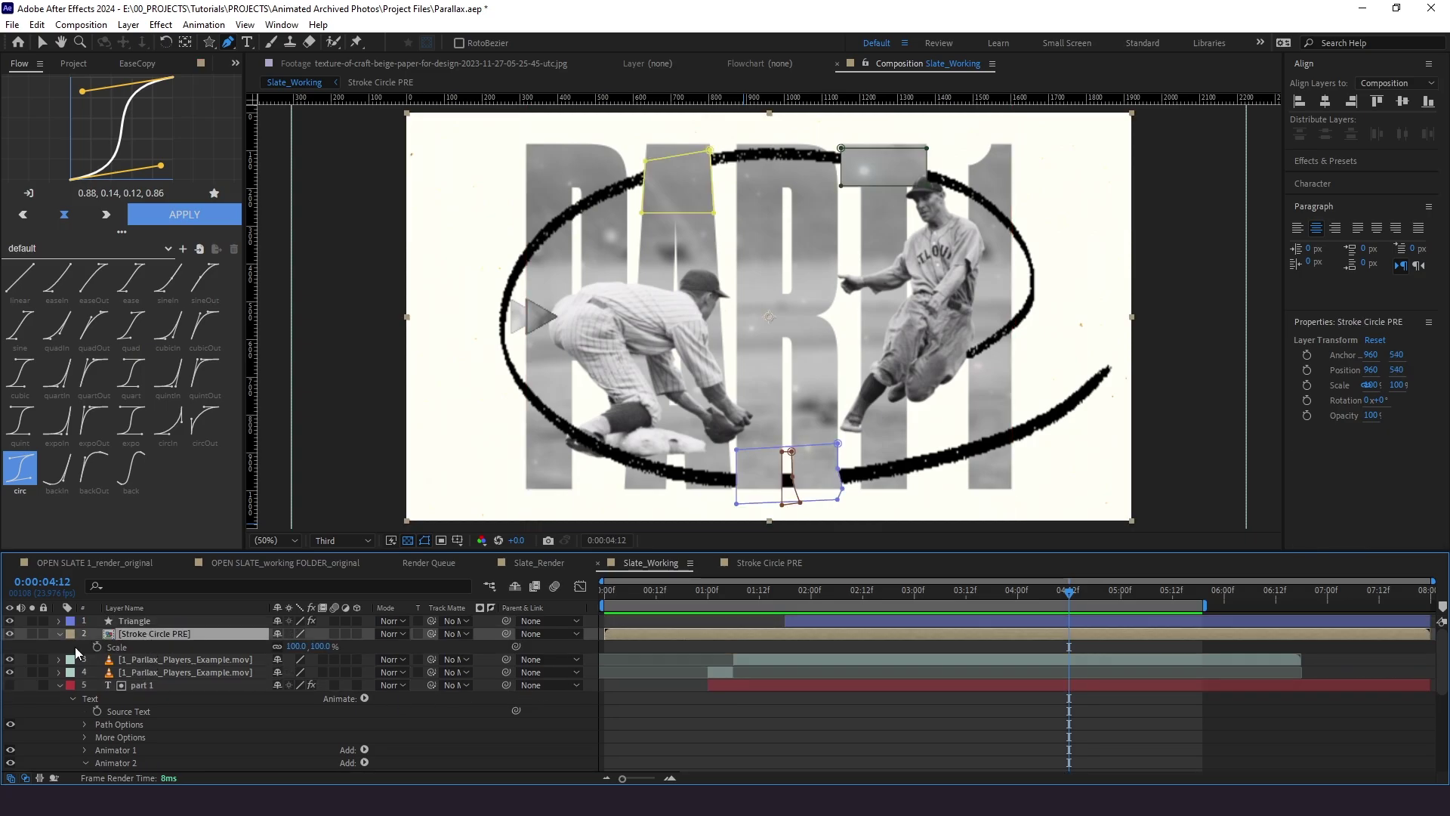
{"action": "left_click", "coordinate": [98, 647]}
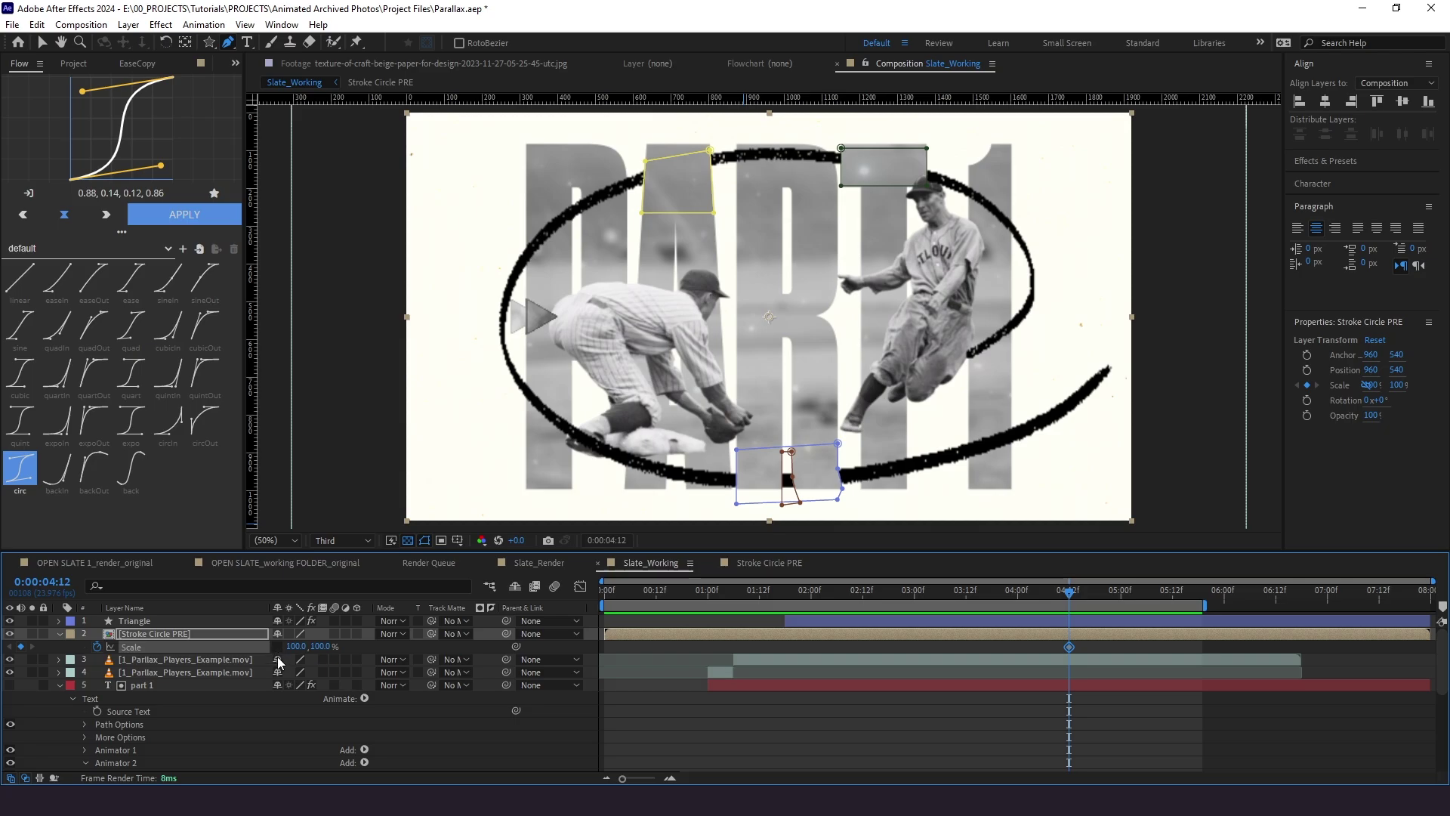
{"action": "scroll", "coordinate": [1103, 647], "scroll_direction": "down", "scroll_amount": 2}
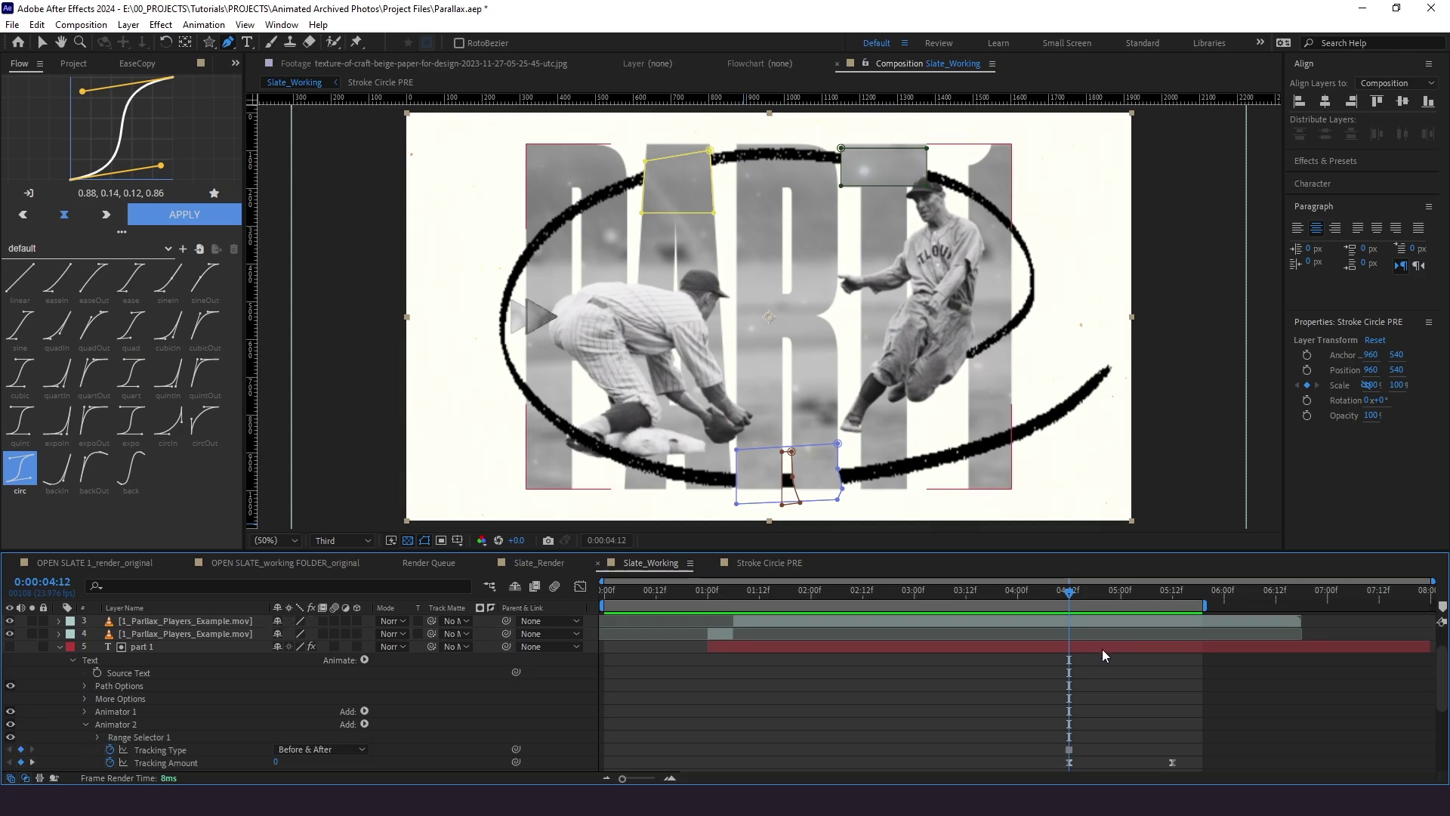
{"action": "left_click_drag", "start_coordinate": [1126, 595], "coordinate": [1169, 626]}
{"action": "scroll", "coordinate": [1155, 680], "scroll_direction": "up", "scroll_amount": 2}
{"action": "left_click_drag", "start_coordinate": [298, 647], "coordinate": [400, 657]}
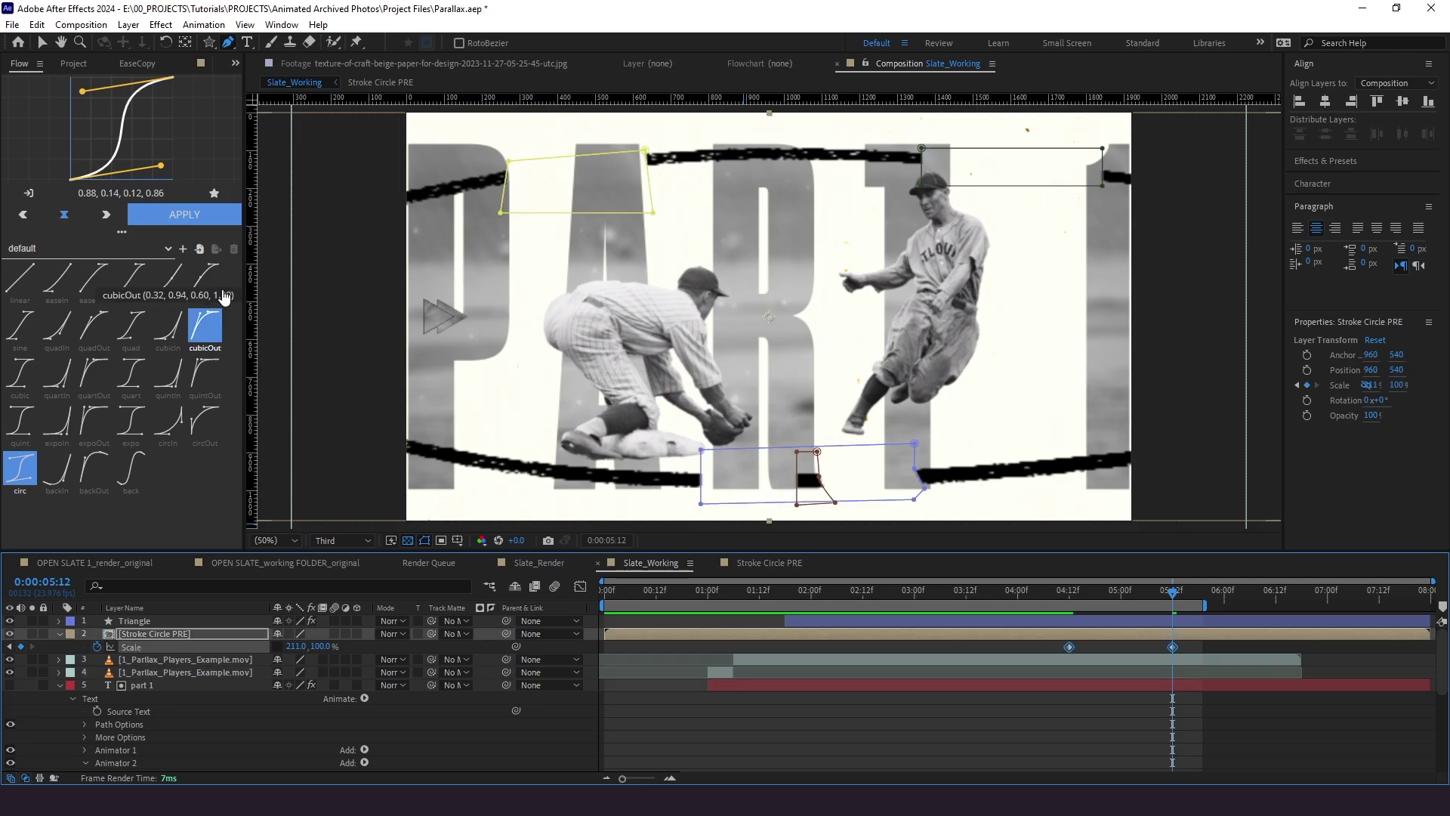
{"action": "left_click", "coordinate": [184, 215]}
{"action": "left_click", "coordinate": [1026, 597]}
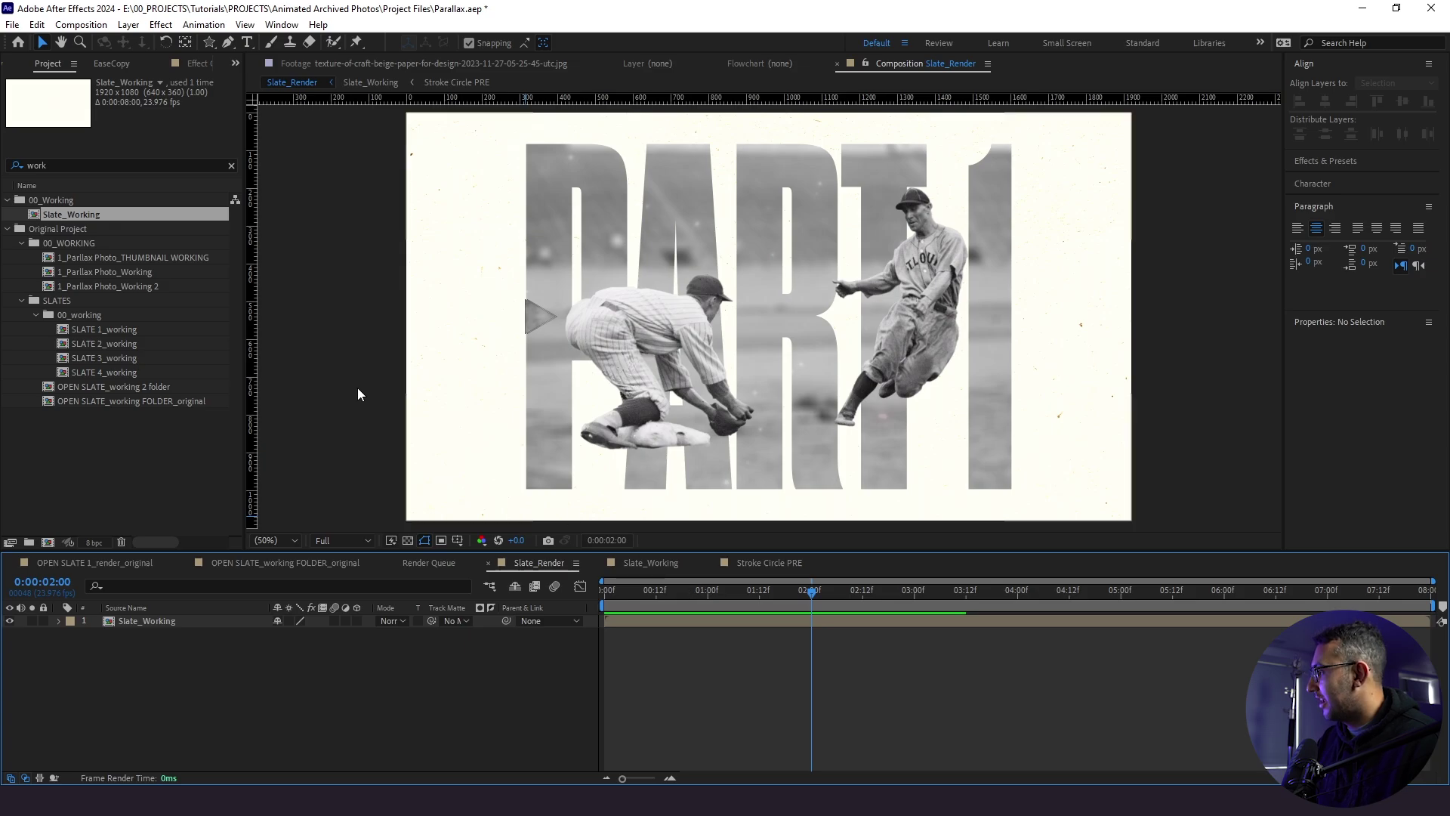
Add Paper Rip From Middle from ASSETS to Slate_Render at 50% scale and preview it
{"action": "left_click", "coordinate": [231, 165]}
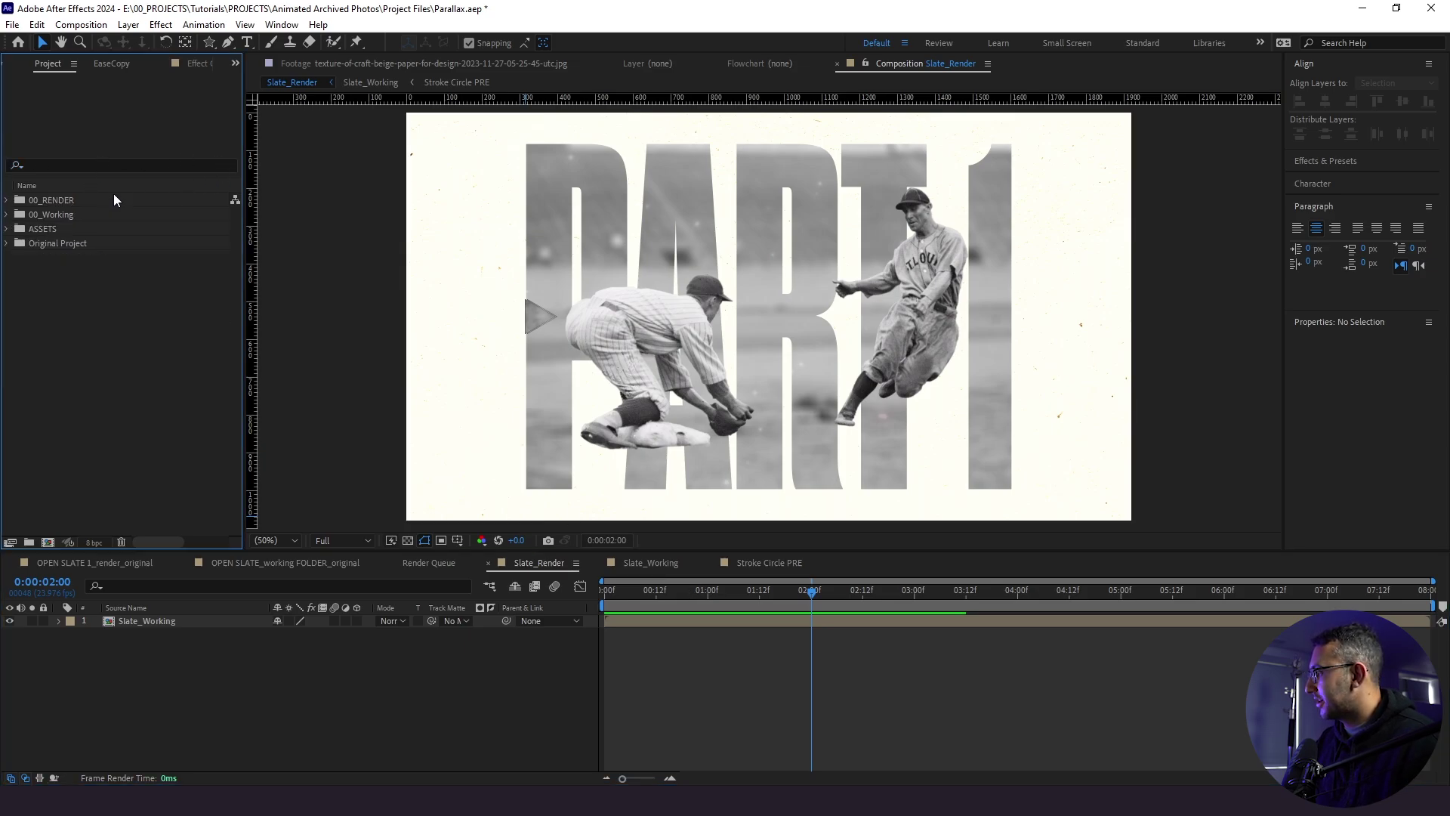
{"action": "left_click", "coordinate": [8, 229]}
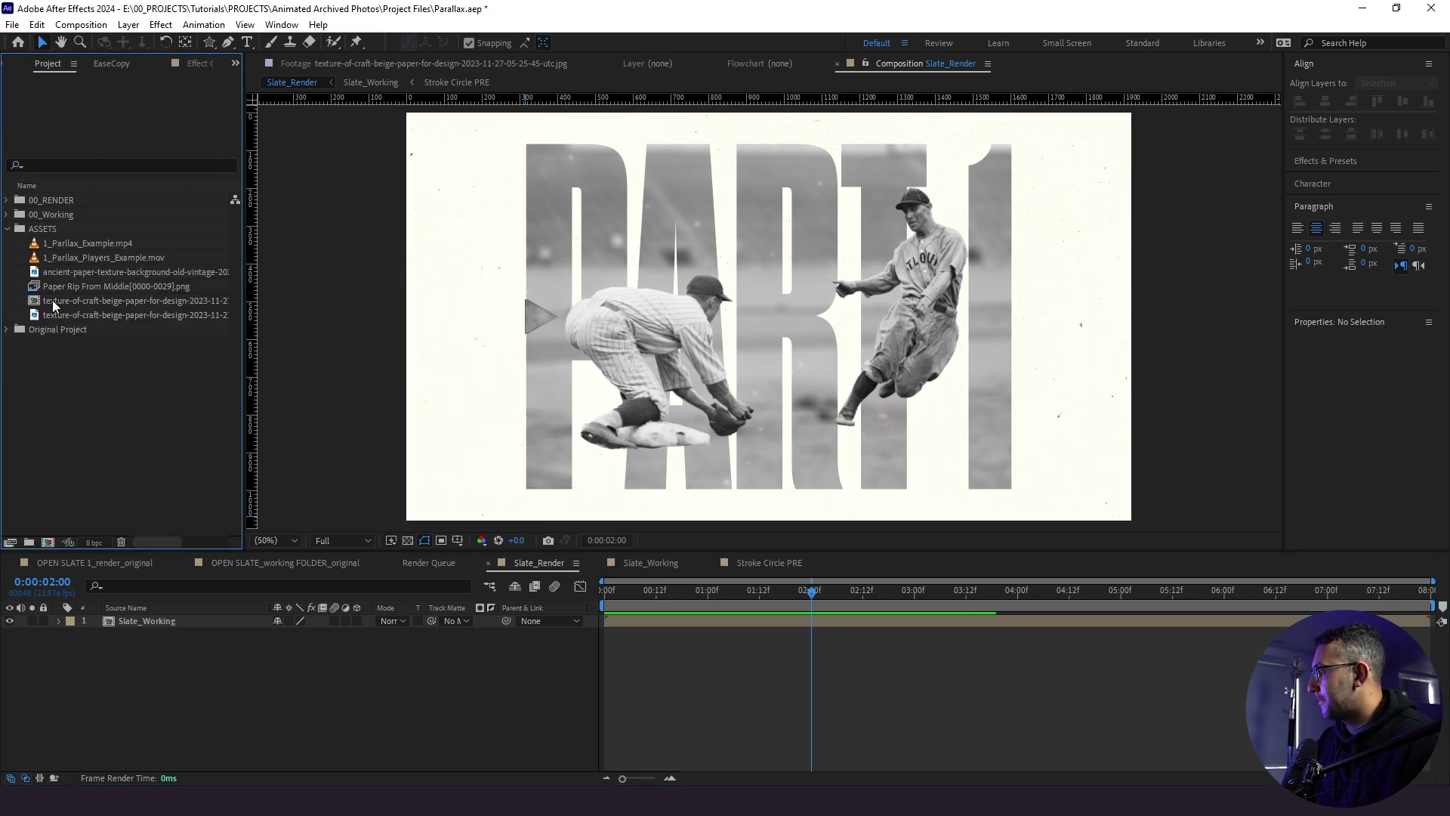
{"action": "left_click_drag", "start_coordinate": [68, 287], "coordinate": [216, 615]}
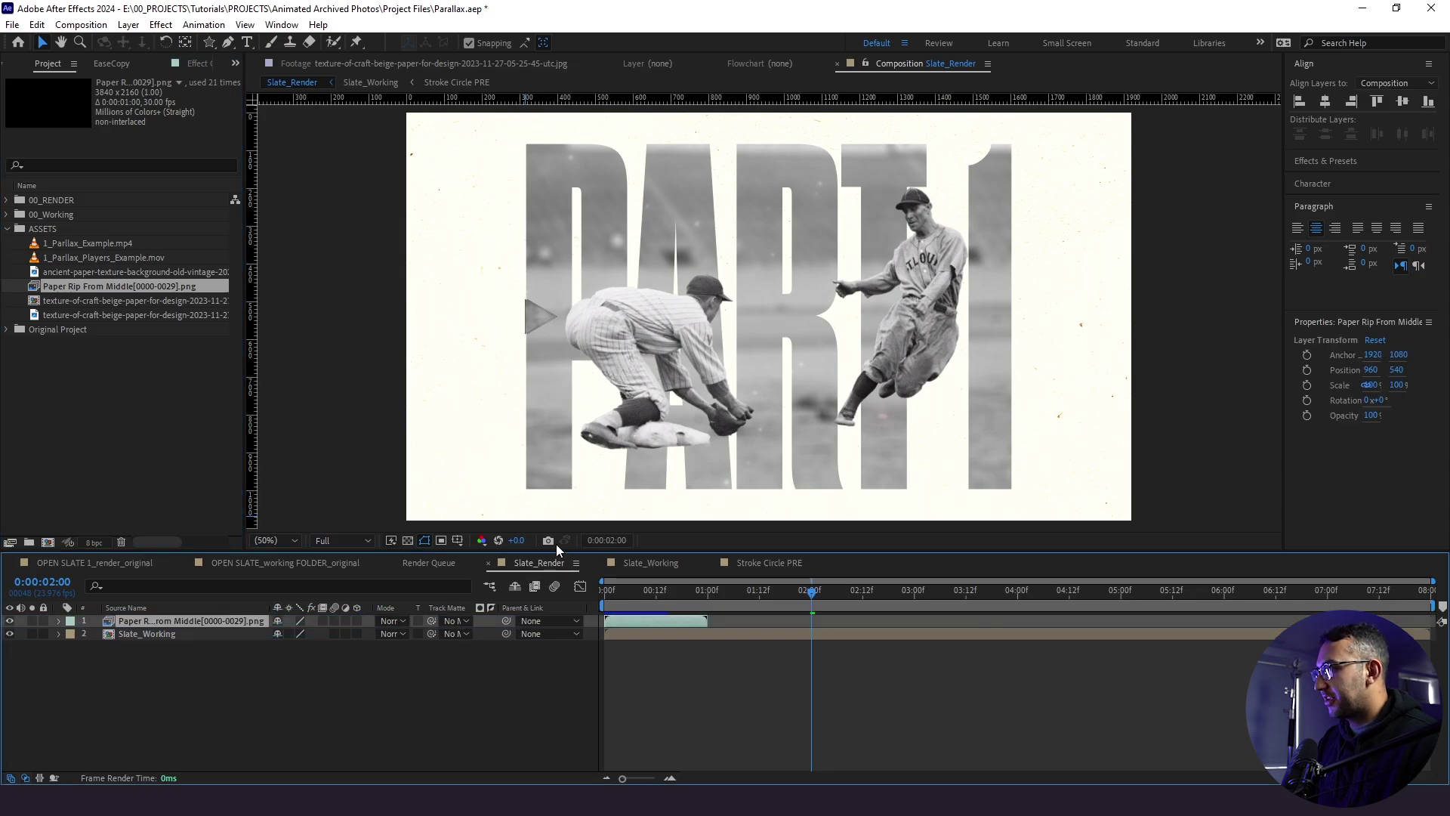
{"action": "left_click_drag", "start_coordinate": [665, 590], "coordinate": [630, 591]}
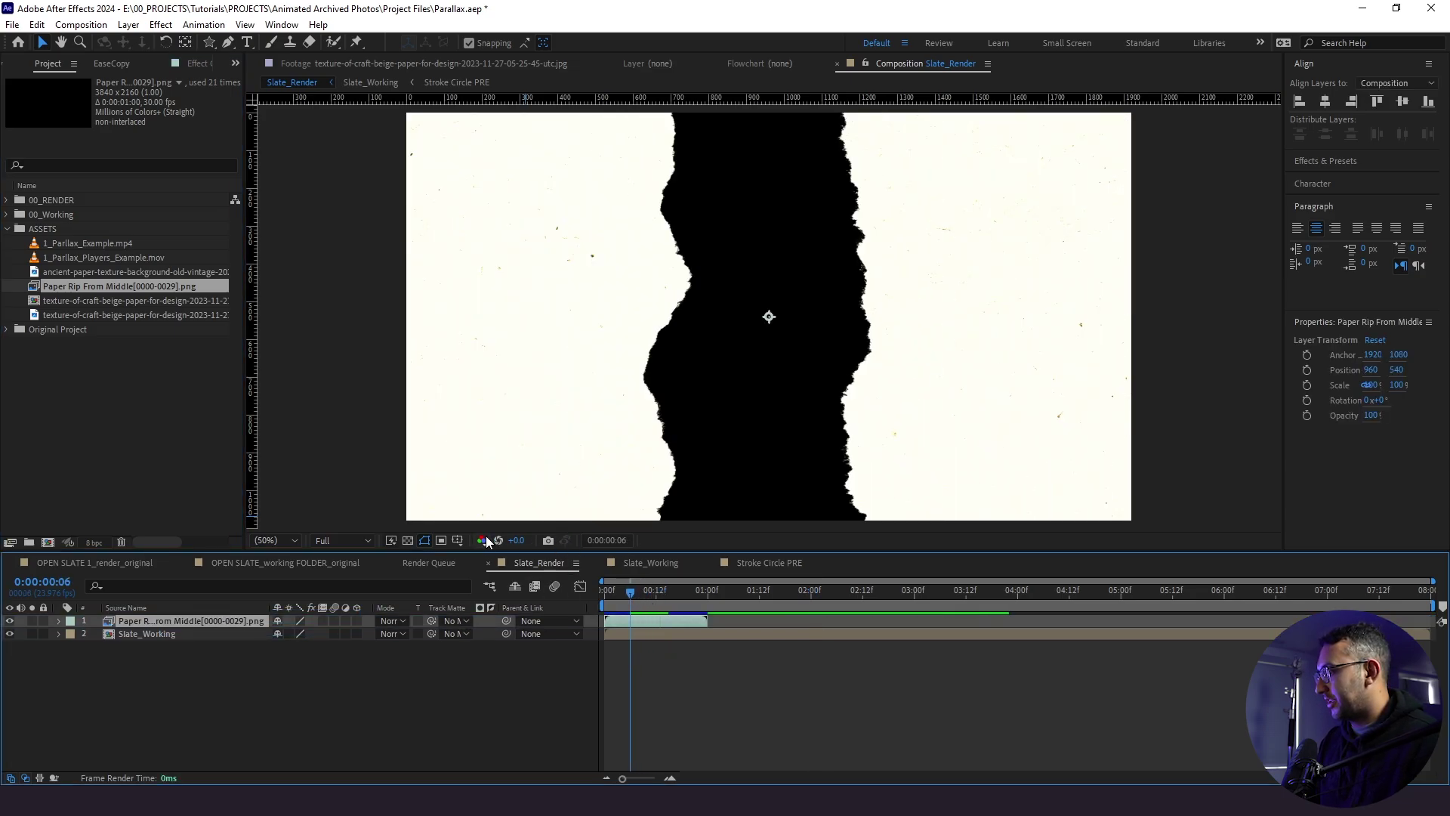
{"action": "key", "text": "s"}
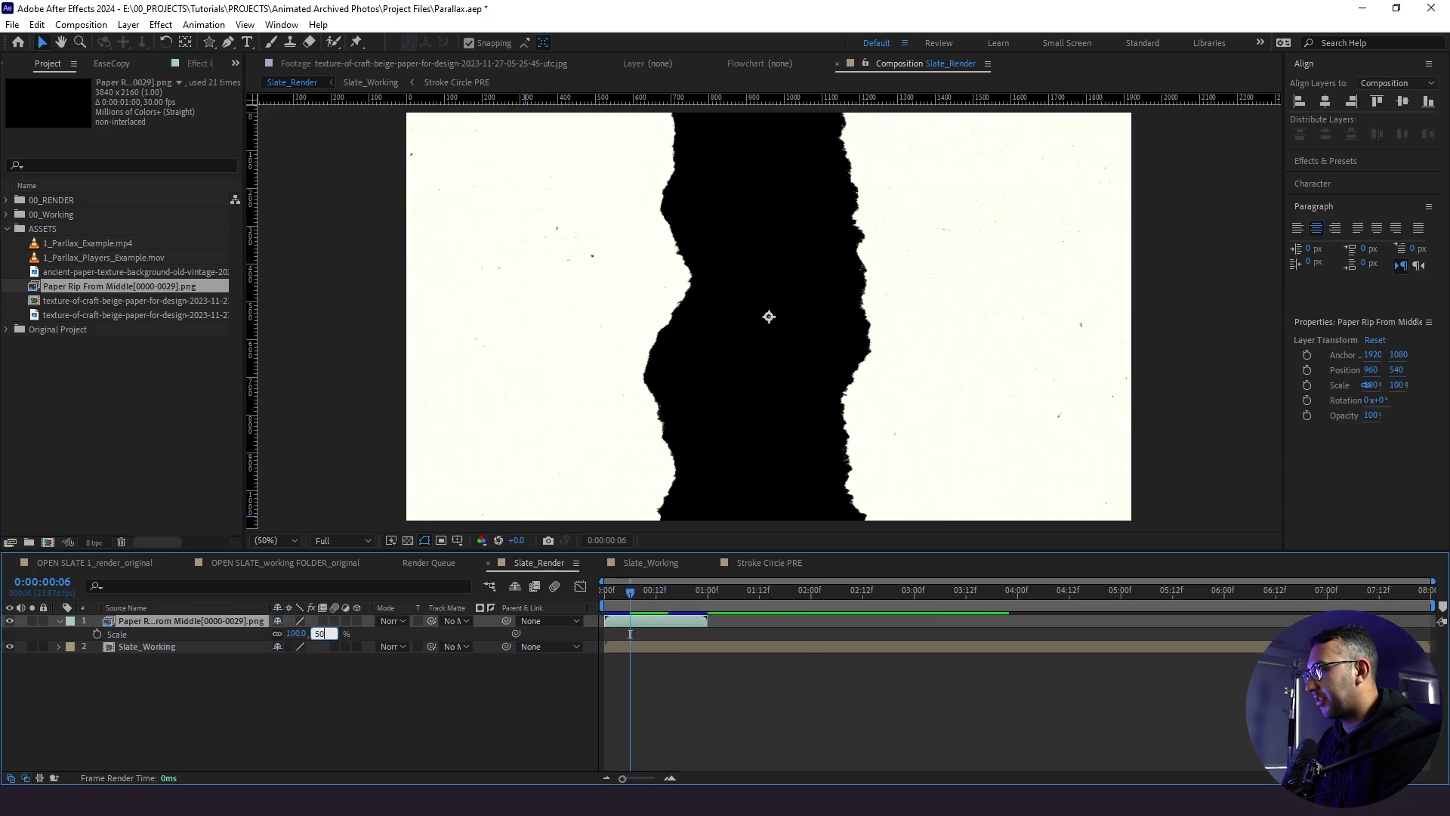
{"action": "key", "text": "Return"}
{"action": "left_click", "coordinate": [664, 710]}
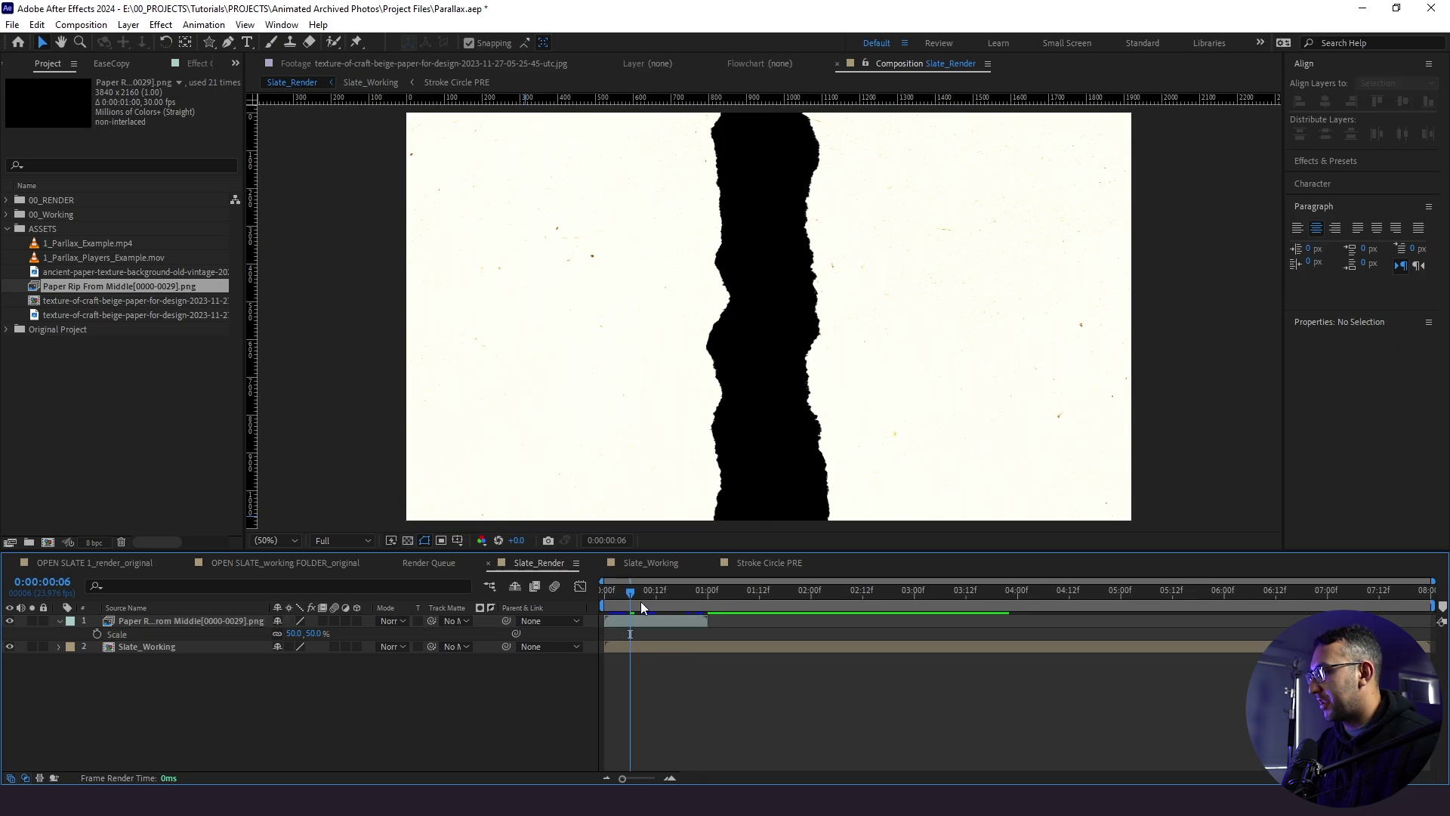
{"action": "key", "text": "space"}
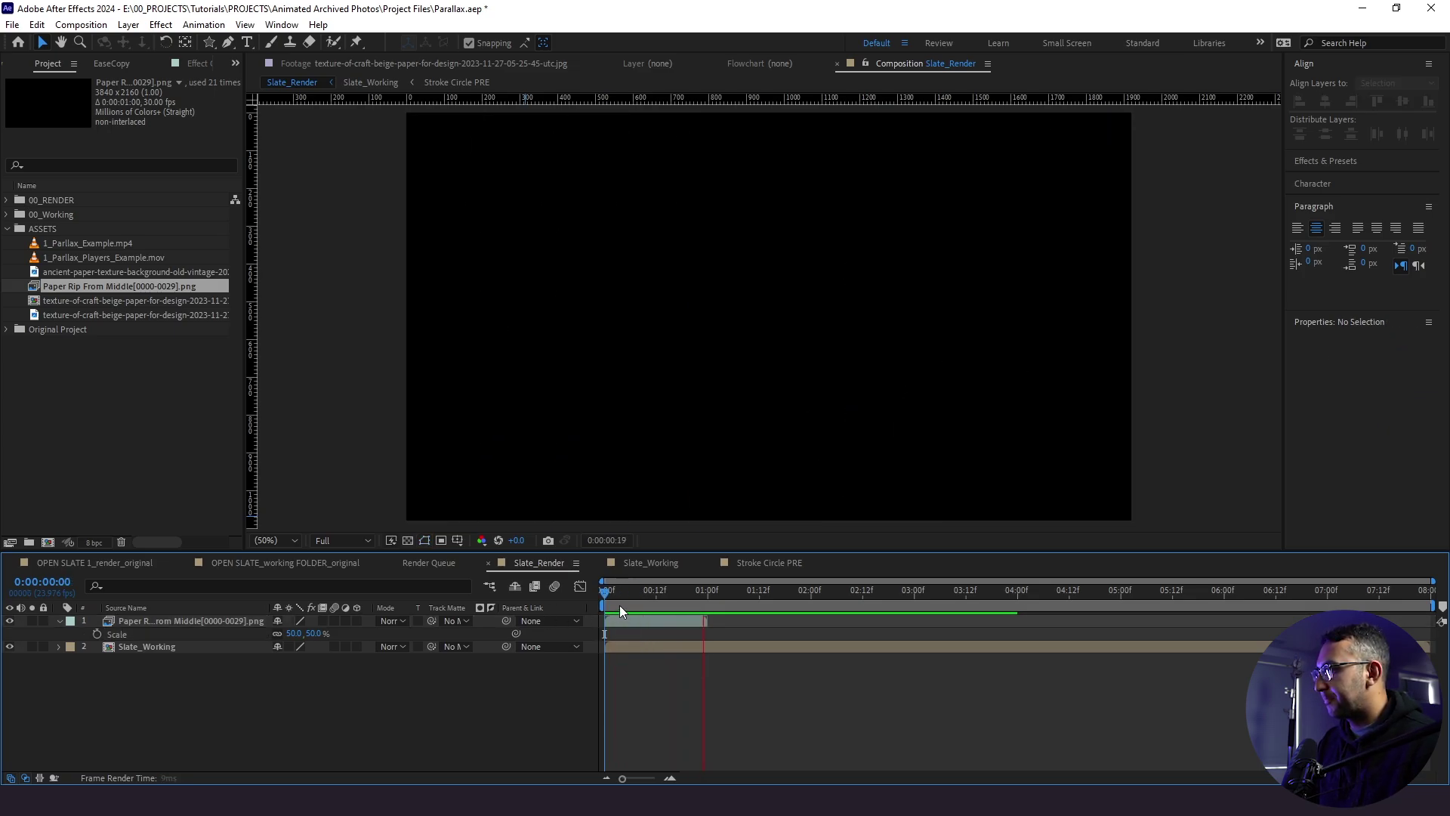
Apply Time > Freeze Frame to the paper rip at its fully opened 1:00 frame
{"action": "right_click", "coordinate": [664, 621]}
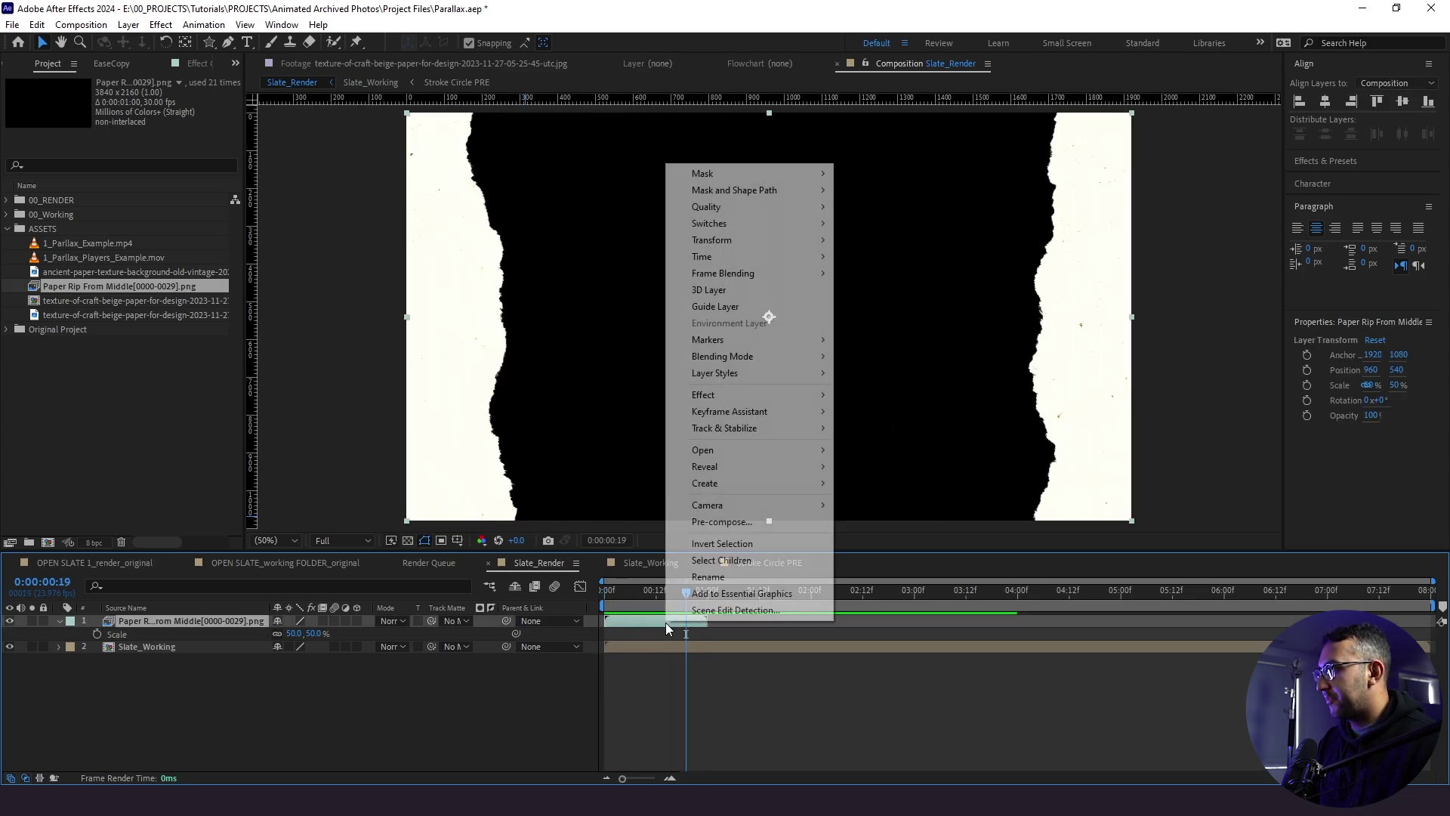
{"action": "mouse_move", "coordinate": [768, 256]}
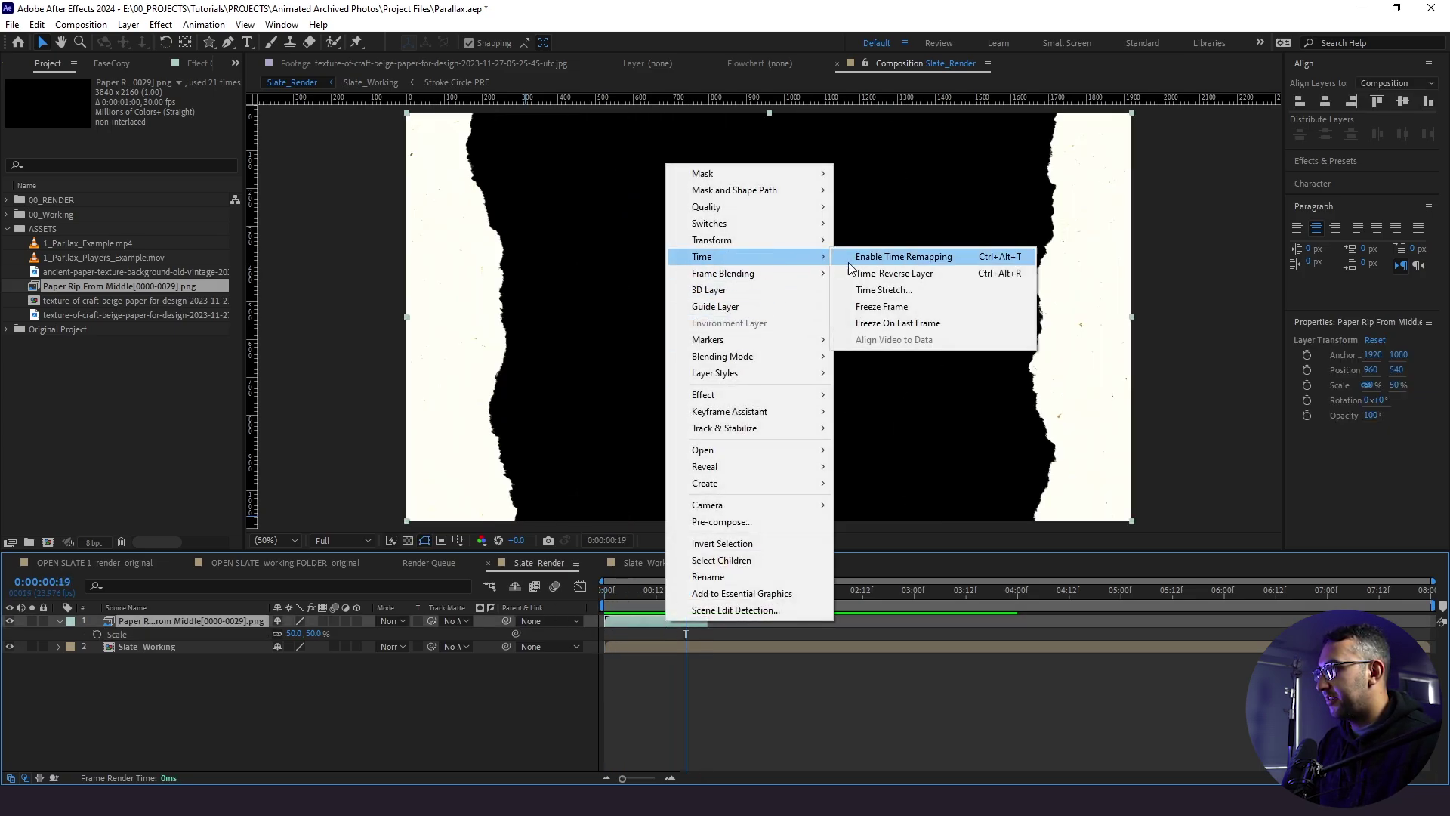
{"action": "left_click", "coordinate": [881, 306]}
{"action": "key", "text": "ctrl+z"}
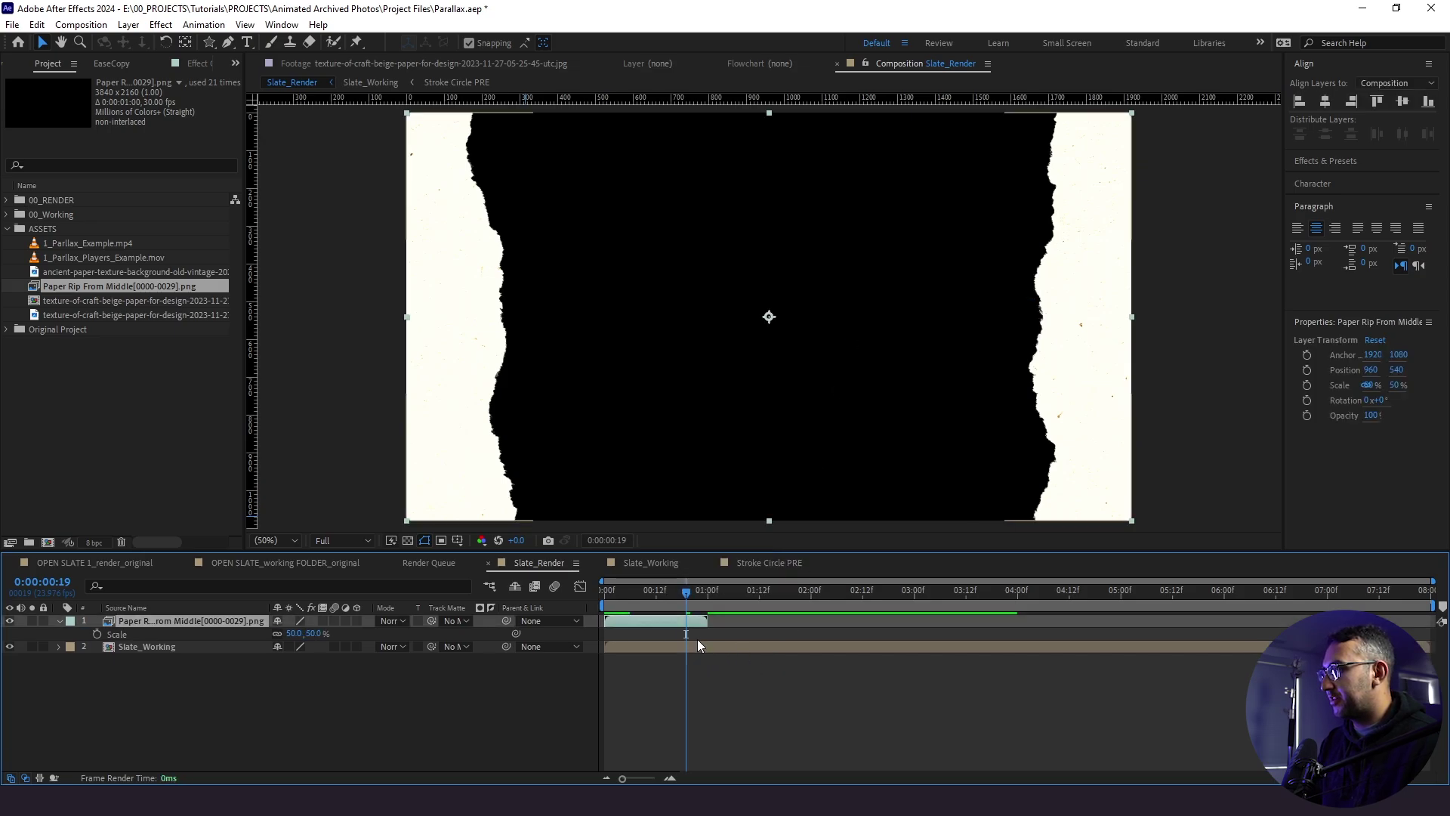
{"action": "left_click", "coordinate": [696, 600]}
{"action": "key", "text": "Page_Down"}
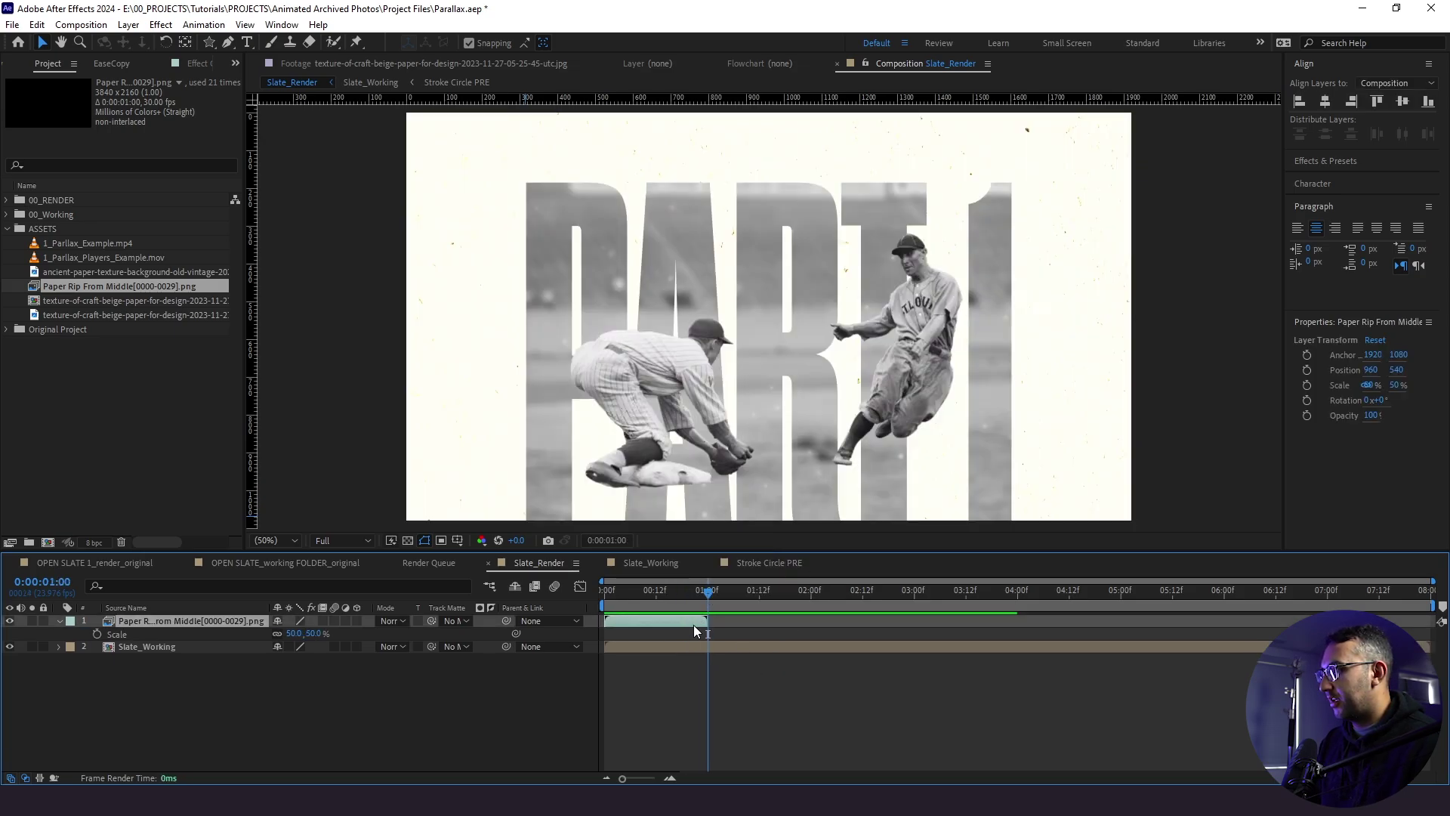
{"action": "right_click", "coordinate": [695, 630]}
{"action": "mouse_move", "coordinate": [838, 261]}
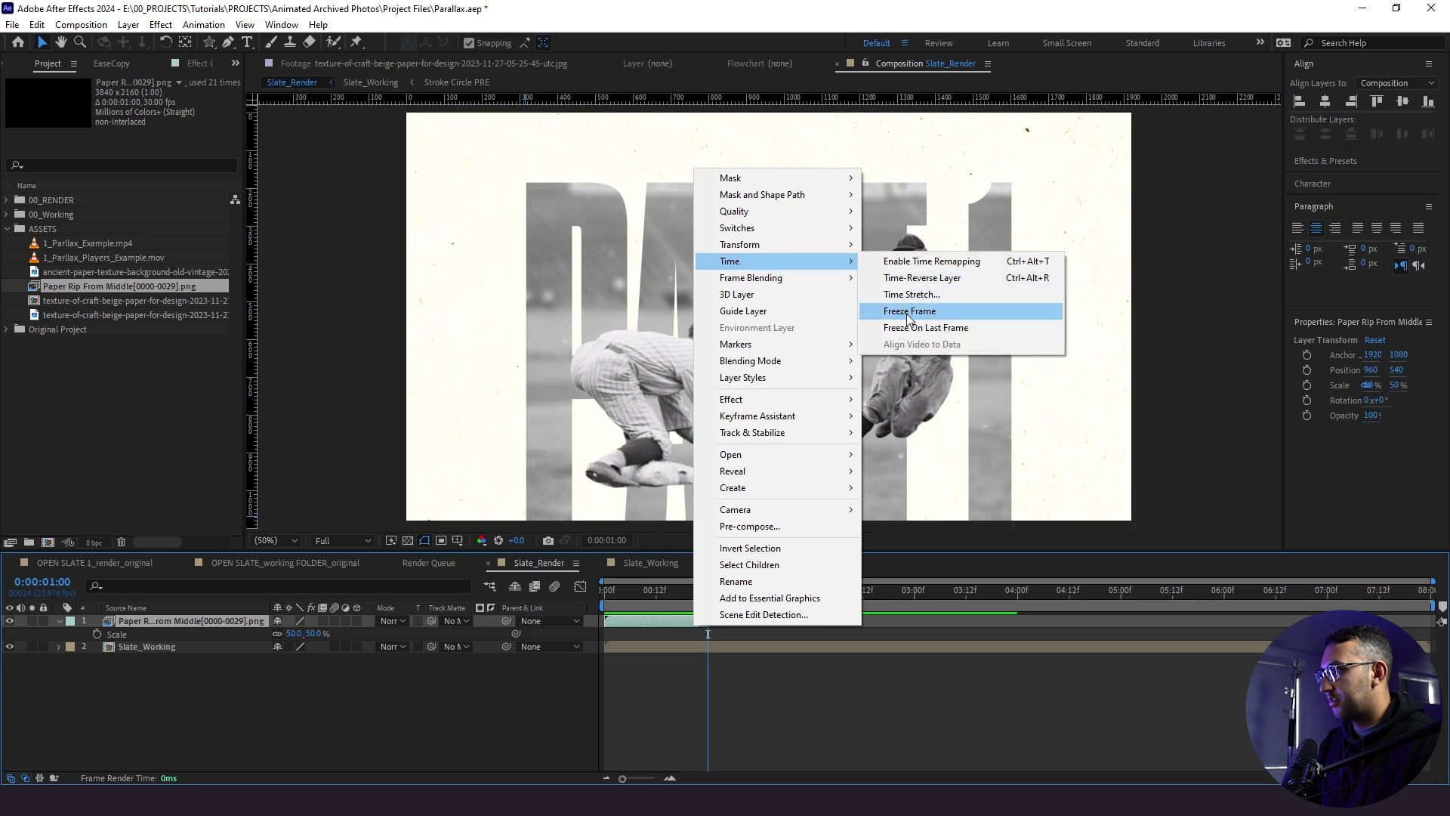
{"action": "left_click", "coordinate": [908, 317]}
Shift Slate_Working and the paper rip later so they start at 0:06
{"action": "left_click_drag", "start_coordinate": [709, 609], "coordinate": [632, 620]}
{"action": "left_click", "coordinate": [629, 596]}
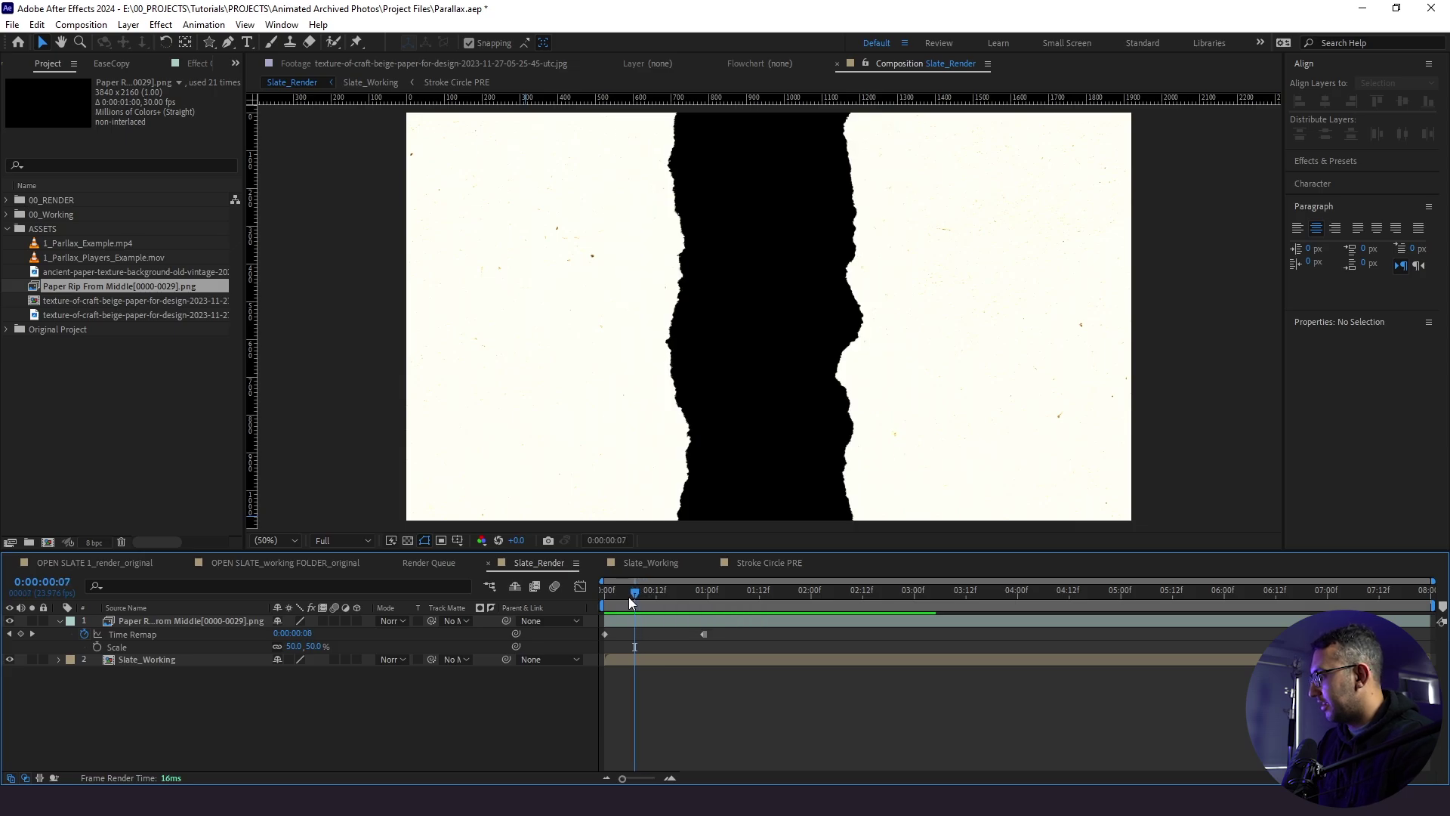
{"action": "left_click", "coordinate": [628, 597]}
{"action": "left_click", "coordinate": [637, 662]}
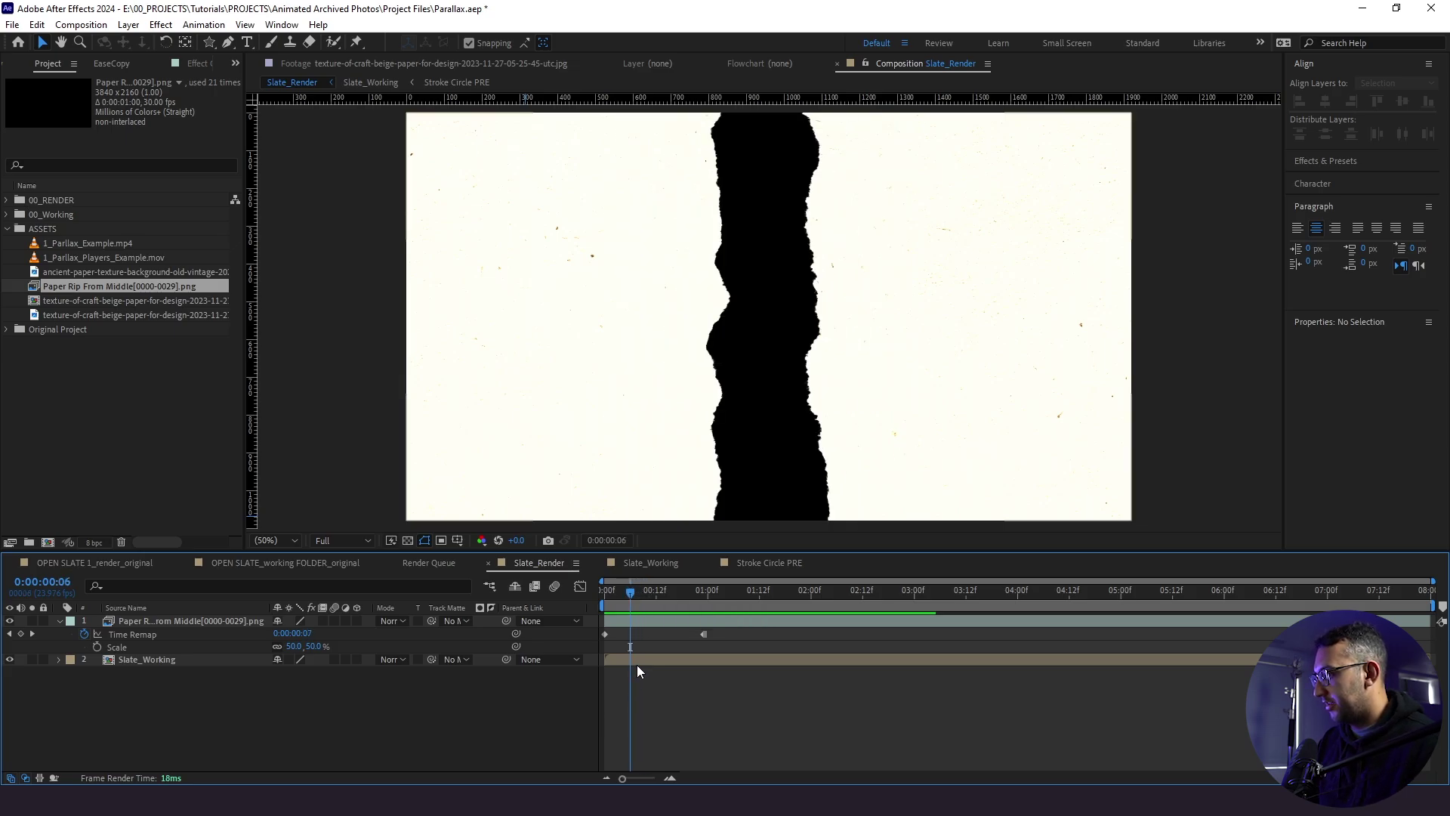
{"action": "left_click", "coordinate": [640, 622], "text": "shift"}
{"action": "left_click_drag", "start_coordinate": [641, 623], "coordinate": [664, 626]}
{"action": "left_click", "coordinate": [665, 625], "text": "ctrl"}
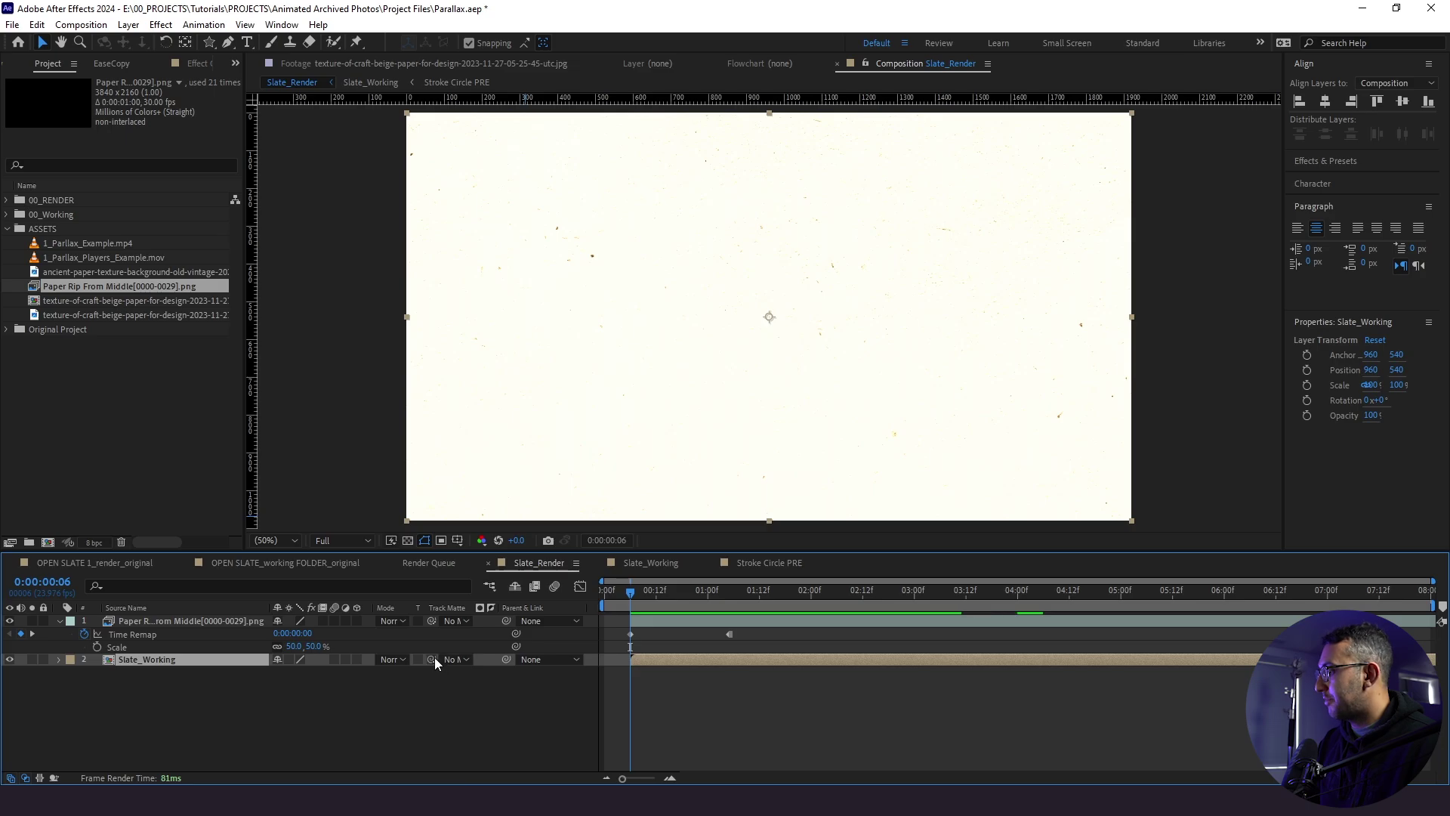
Set Paper Rip From Middle as Slate_Working's track matte and preview the torn-paper reveal
{"action": "left_click_drag", "start_coordinate": [432, 659], "coordinate": [238, 627]}
{"action": "key", "text": "space"}
{"action": "left_click", "coordinate": [251, 719]}
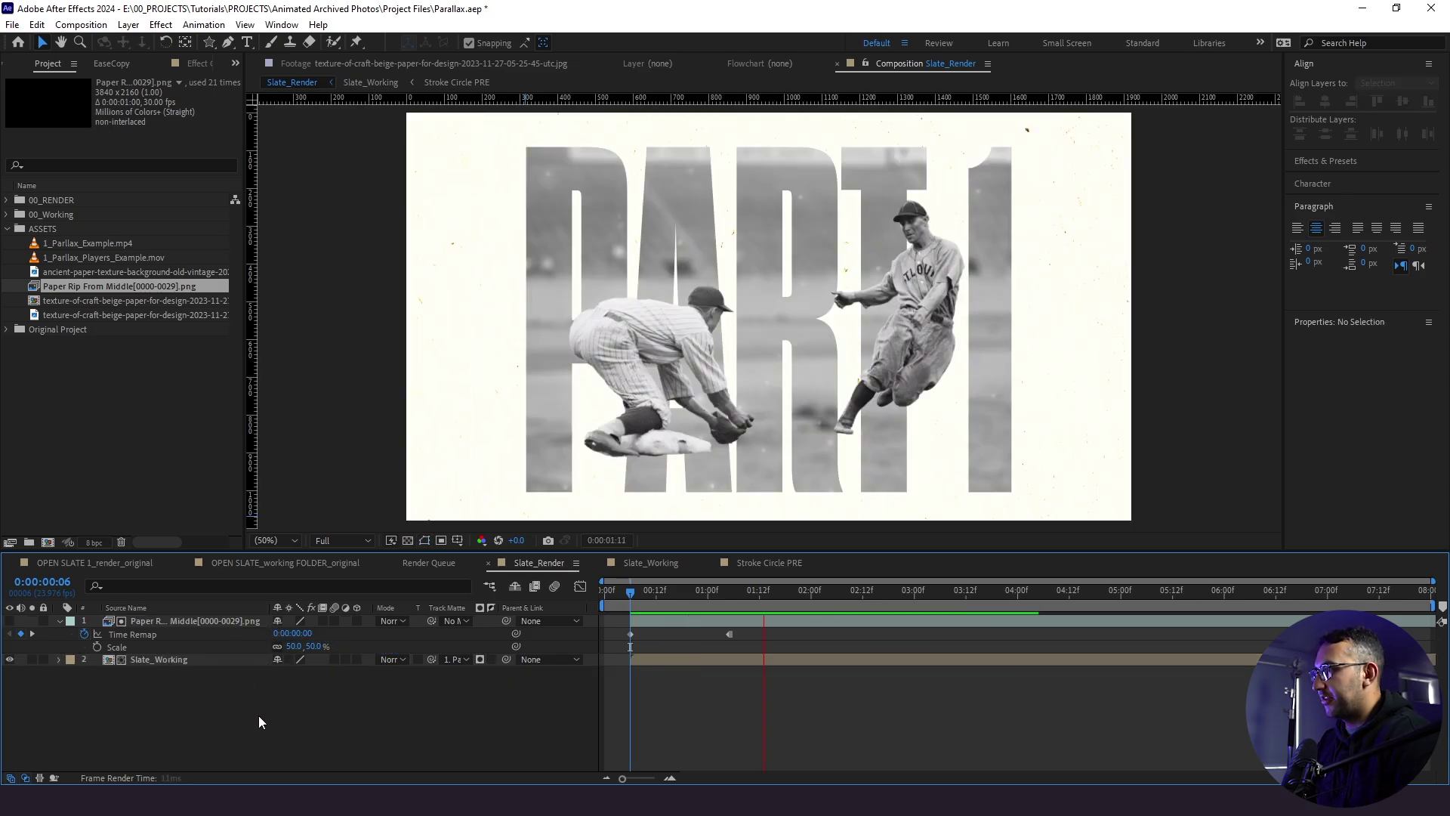
{"action": "left_click", "coordinate": [618, 594]}
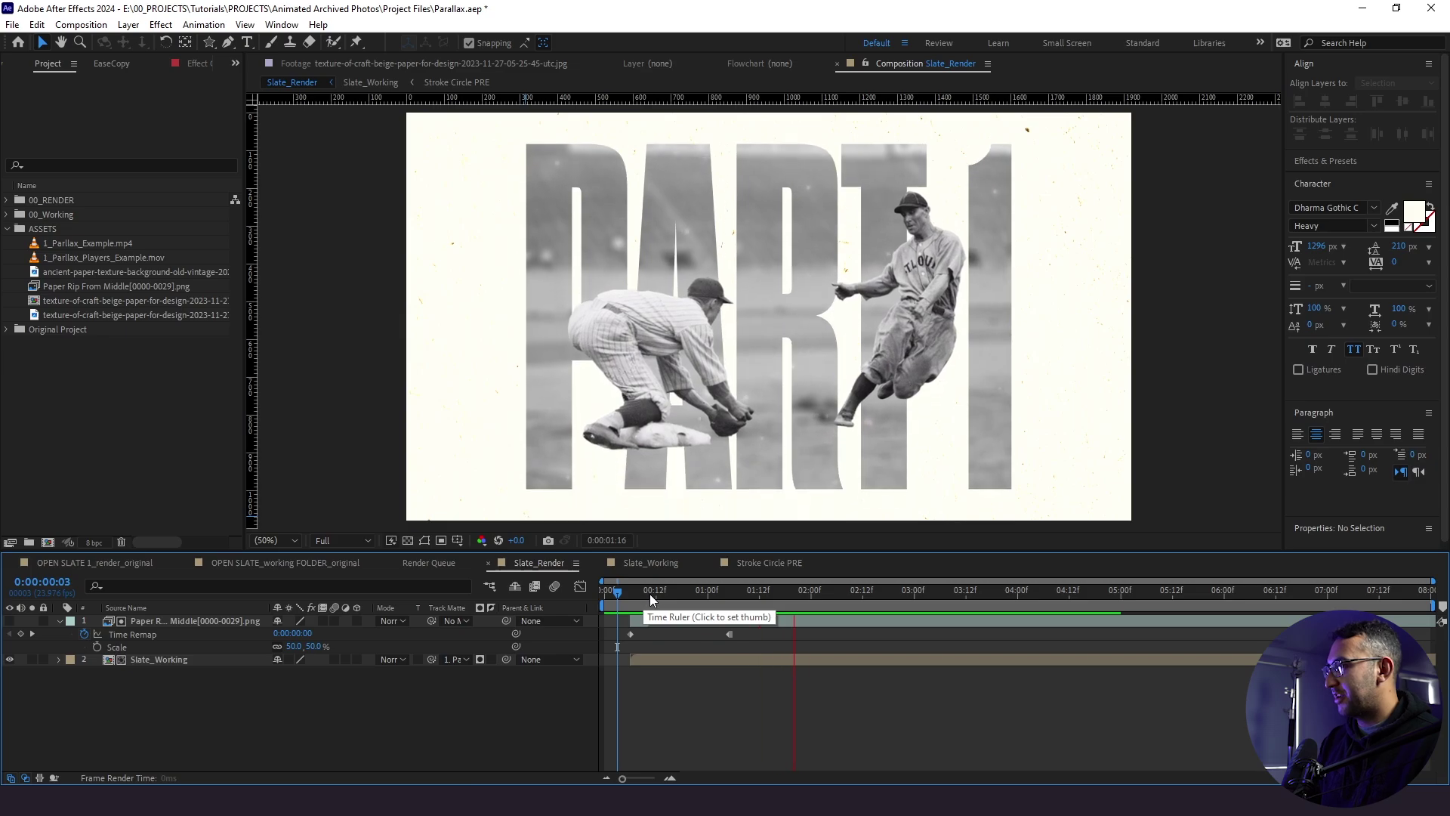
{"action": "left_click_drag", "start_coordinate": [651, 592], "coordinate": [683, 594]}
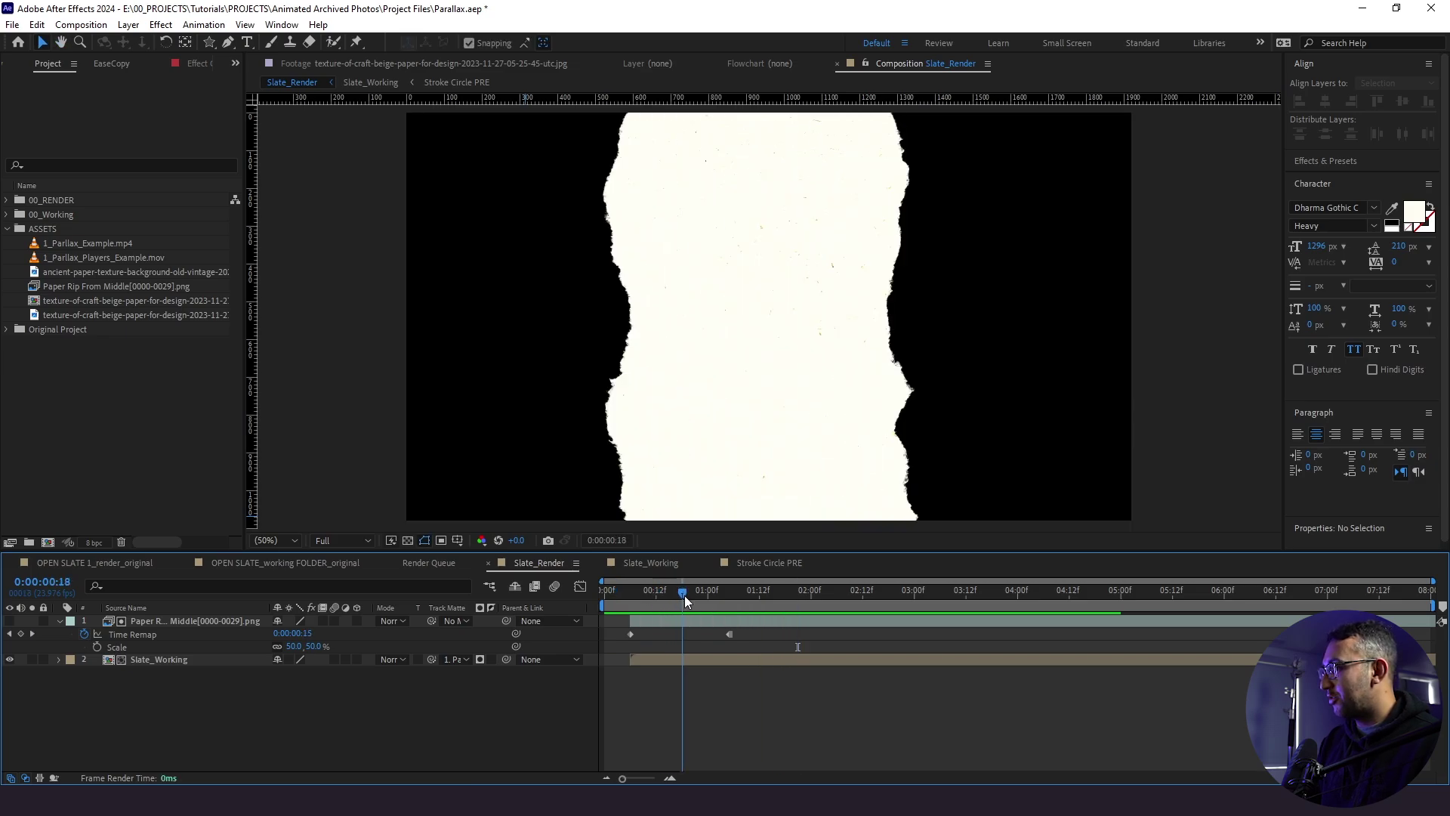
In Slate_Render, clear the part 1 layer's Tracking and Position animation and start it at zero
{"action": "double_click", "coordinate": [136, 660]}
{"action": "left_click", "coordinate": [146, 698]}
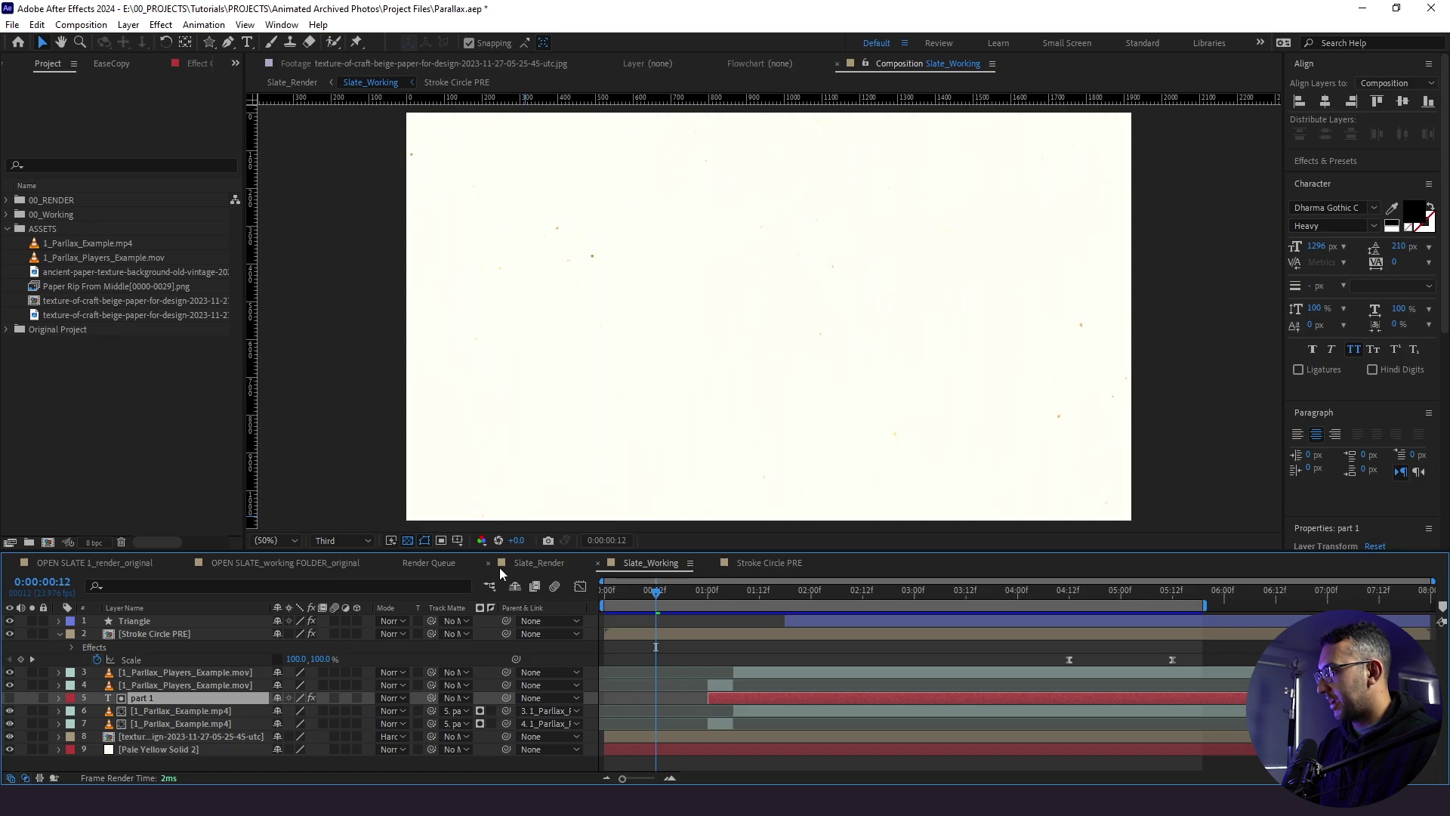
{"action": "left_click", "coordinate": [537, 565]}
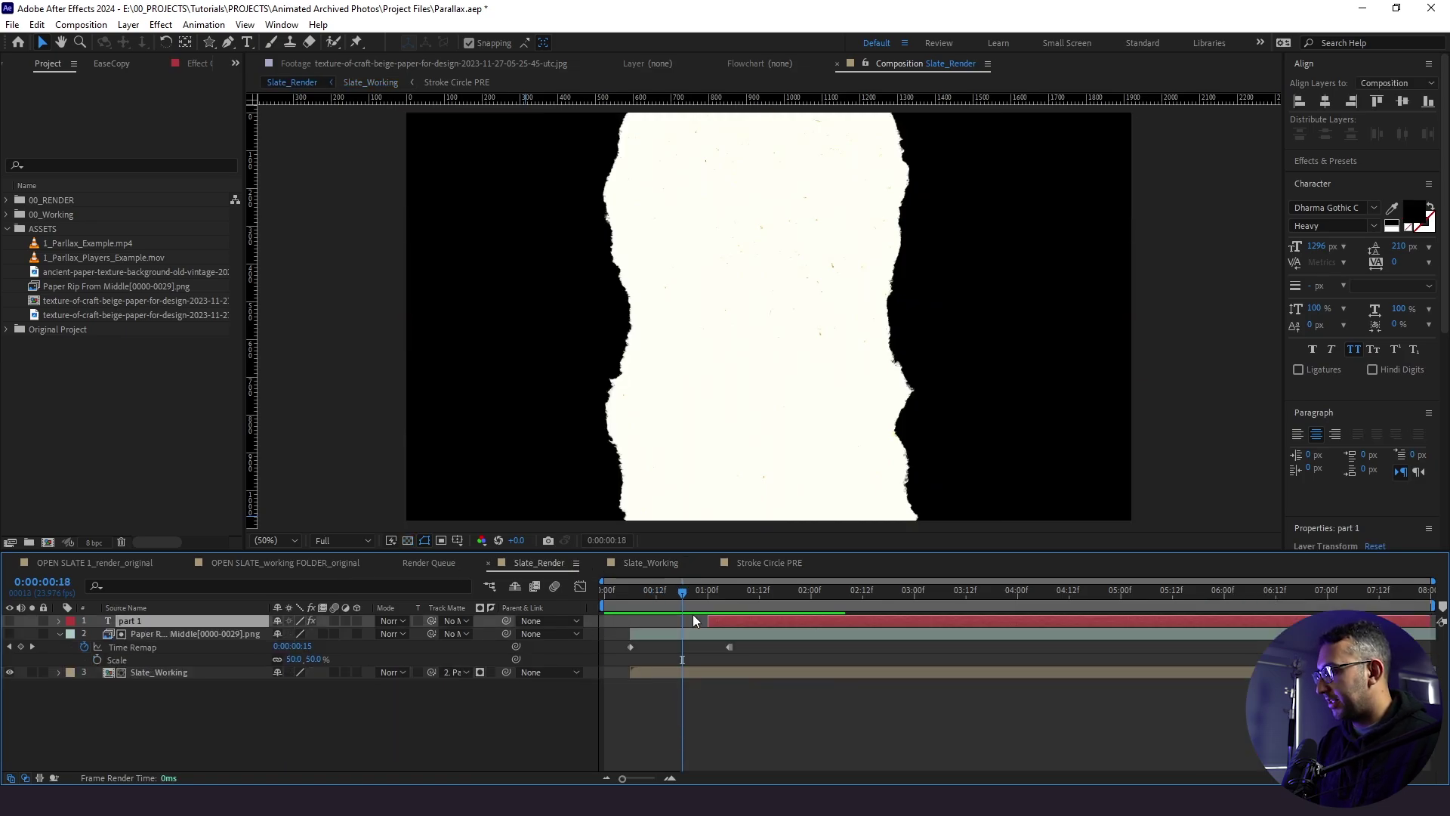
{"action": "key", "text": "u"}
{"action": "left_click", "coordinate": [840, 594]}
{"action": "left_click", "coordinate": [110, 634]}
{"action": "left_click", "coordinate": [109, 646]}
{"action": "left_click", "coordinate": [97, 659]}
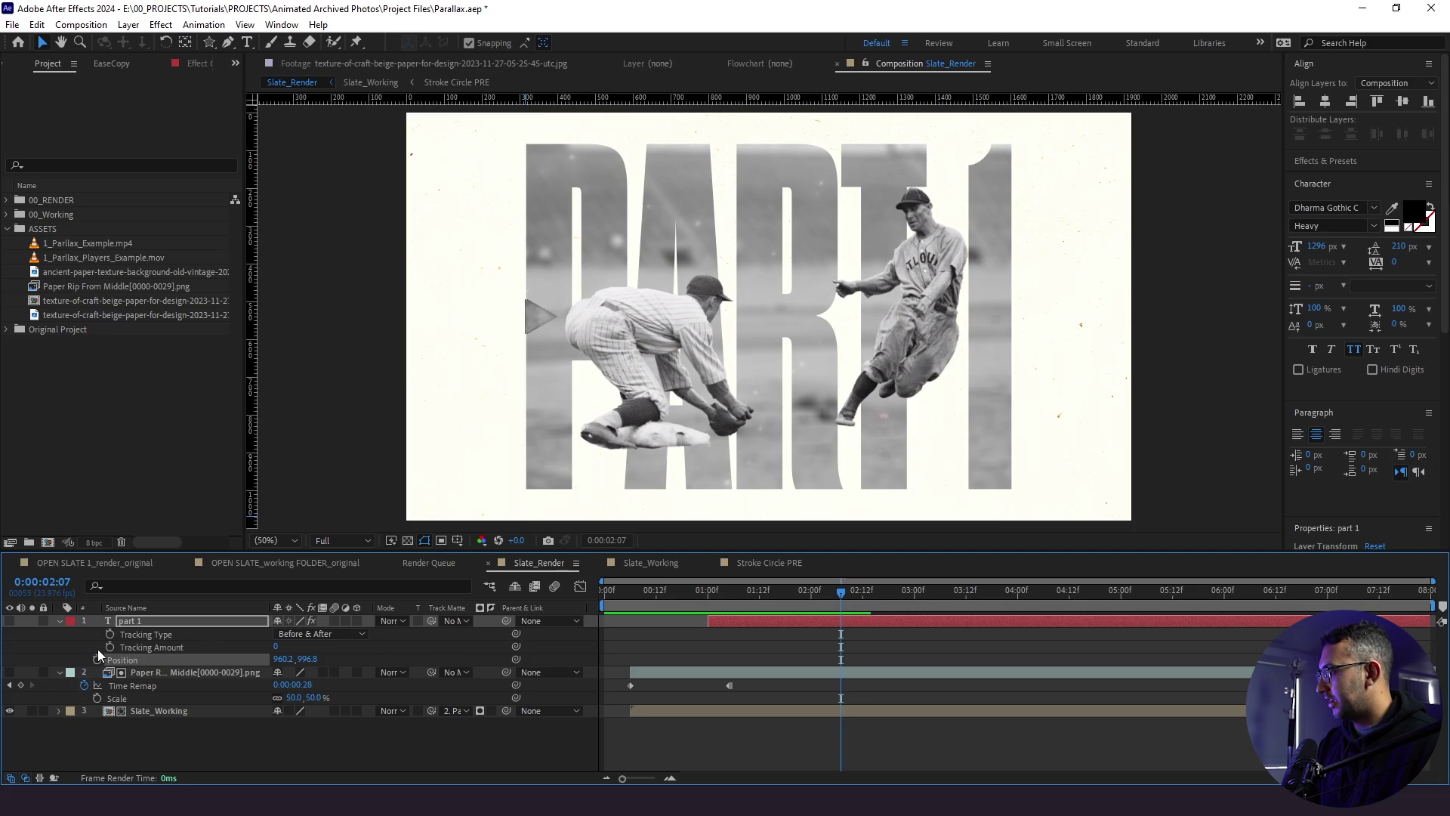
{"action": "left_click_drag", "start_coordinate": [709, 627], "coordinate": [602, 627]}
Show the part 1 layer with a white fill, move it to the bottom, and select Paper Rip From Middle
{"action": "left_click", "coordinate": [9, 621]}
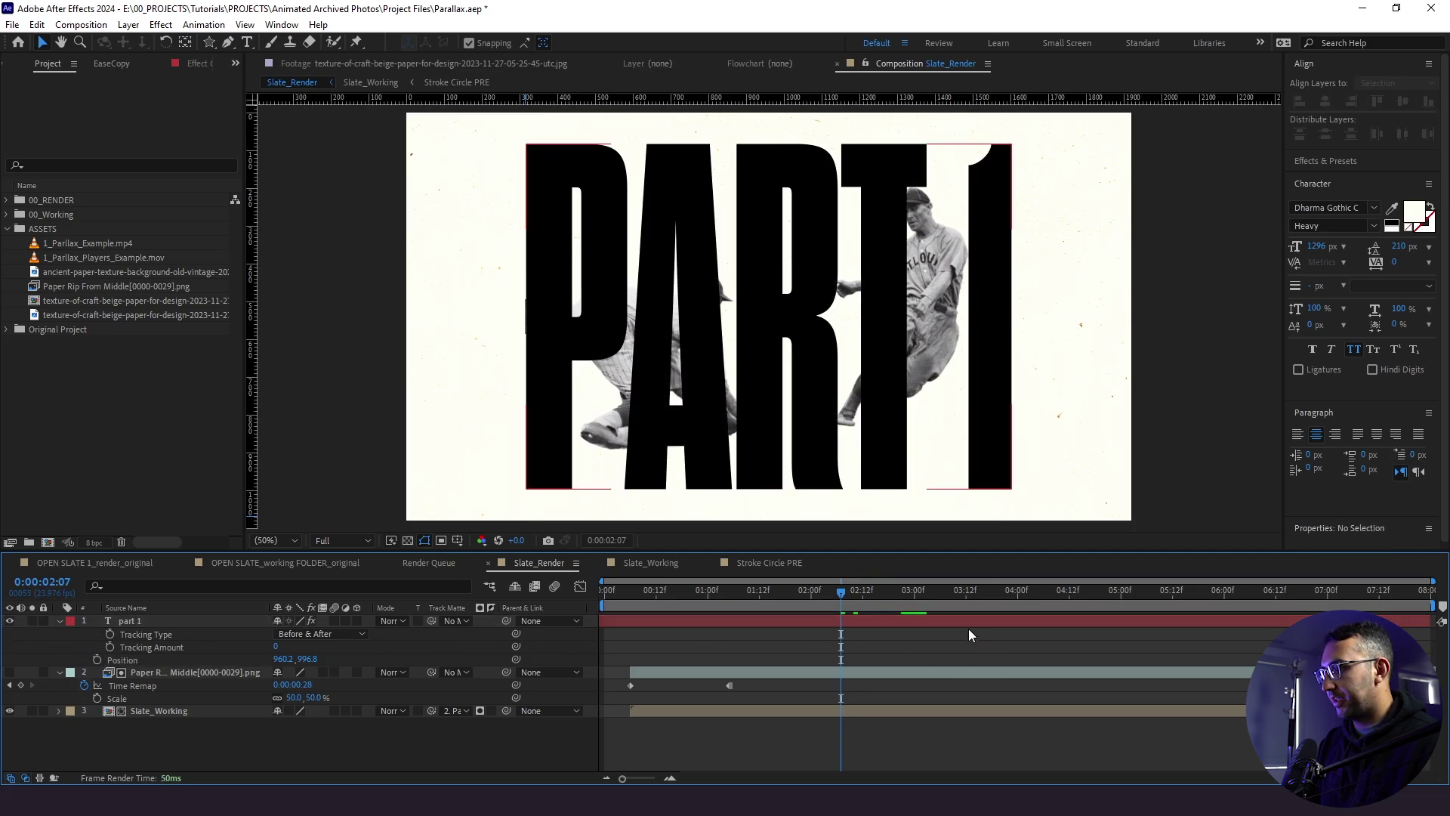
{"action": "left_click", "coordinate": [1392, 208]}
{"action": "left_click", "coordinate": [1090, 269]}
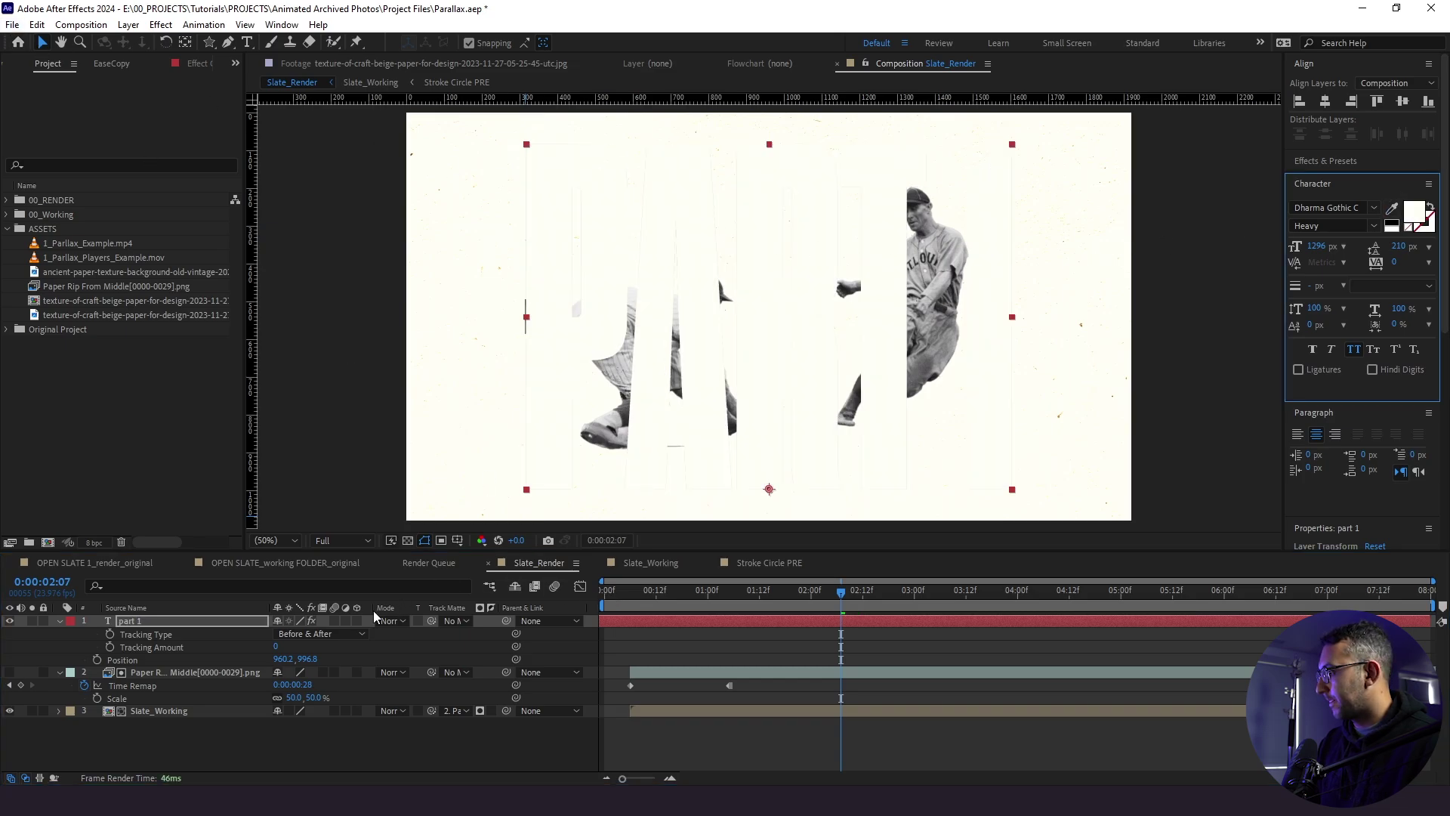
{"action": "left_click_drag", "start_coordinate": [184, 627], "coordinate": [188, 738]}
{"action": "left_click", "coordinate": [188, 737]}
{"action": "left_click", "coordinate": [169, 622]}
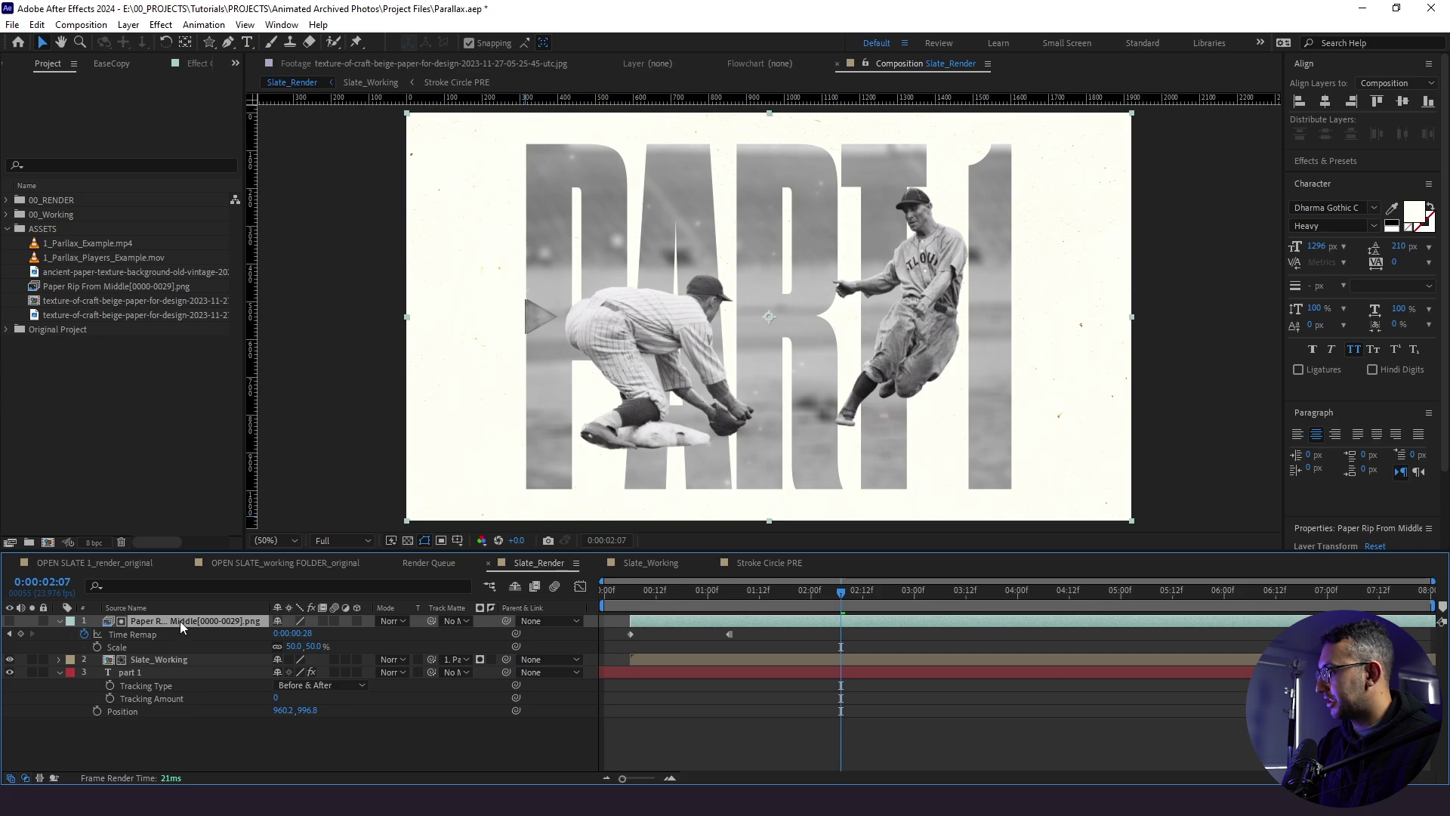
Duplicate Paper Rip From Middle, move the copy to the bottom and start it at 0:00
{"action": "key", "text": "ctrl+d"}
{"action": "left_click_drag", "start_coordinate": [170, 615], "coordinate": [161, 713]}
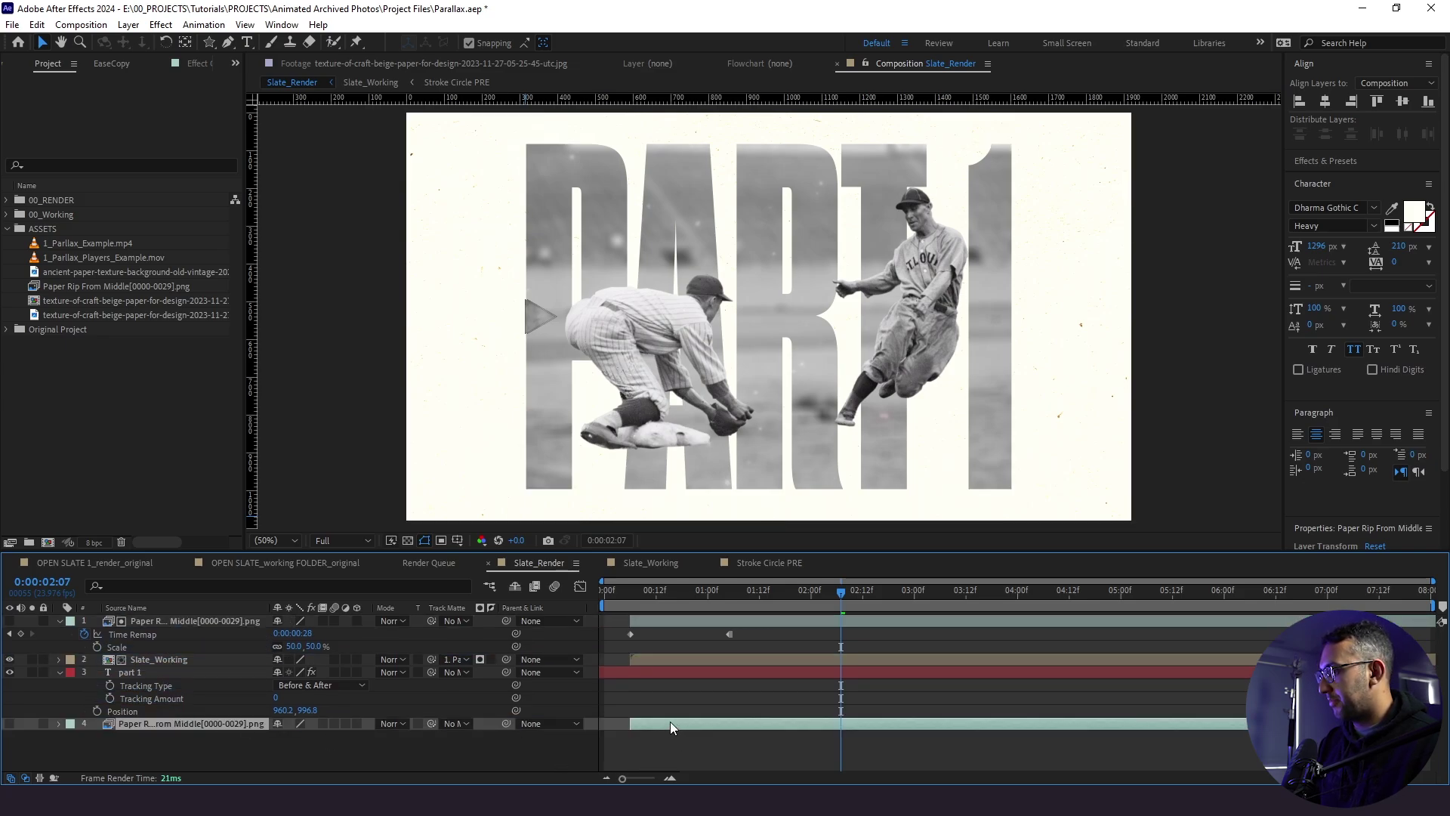
{"action": "left_click_drag", "start_coordinate": [668, 723], "coordinate": [653, 727]}
{"action": "left_click", "coordinate": [659, 734]}
{"action": "left_click_drag", "start_coordinate": [622, 594], "coordinate": [587, 617]}
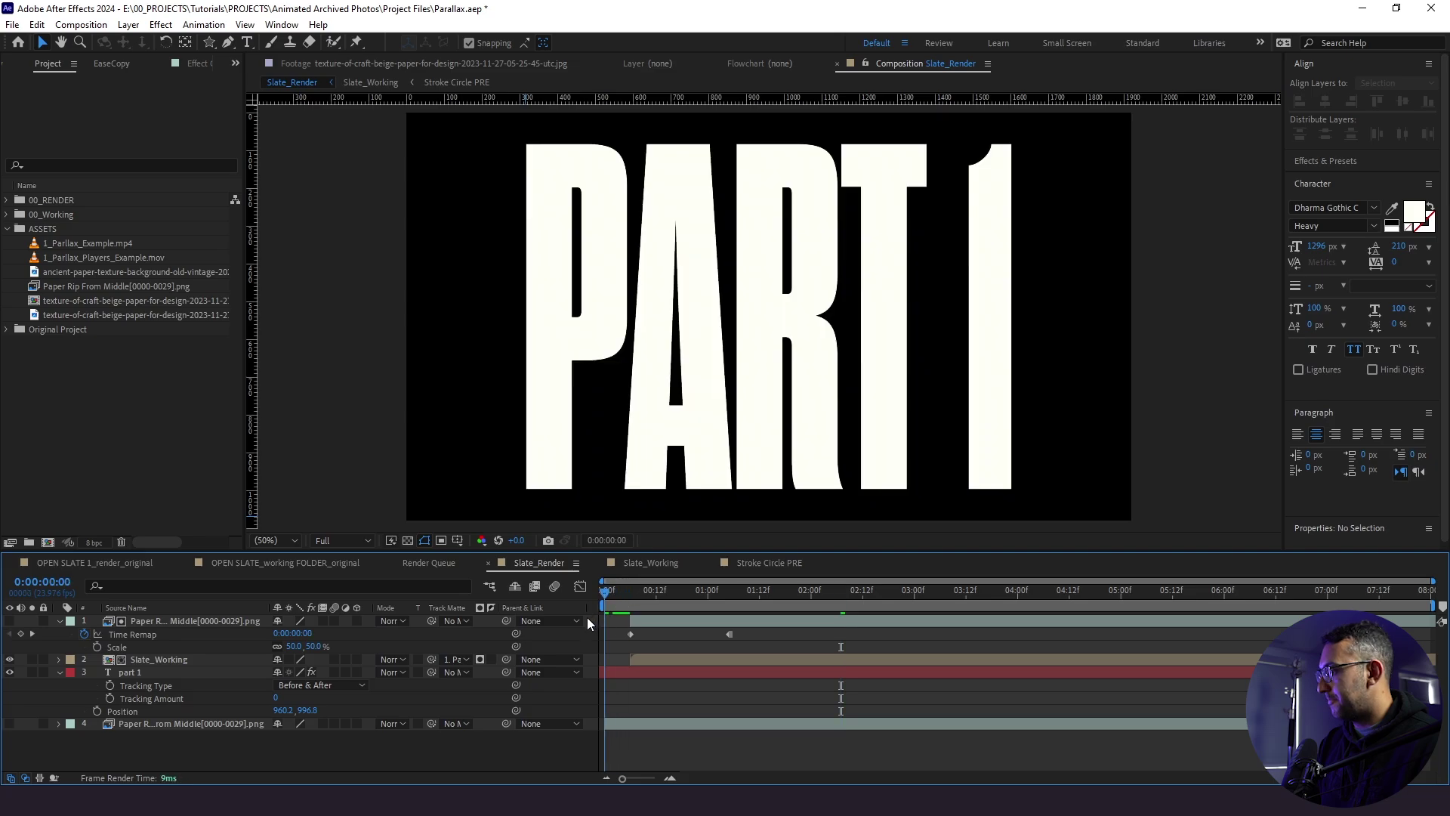
Make the bottom paper rip copy part 1's track matte and preview the torn-paper reveal
{"action": "left_click", "coordinate": [169, 723]}
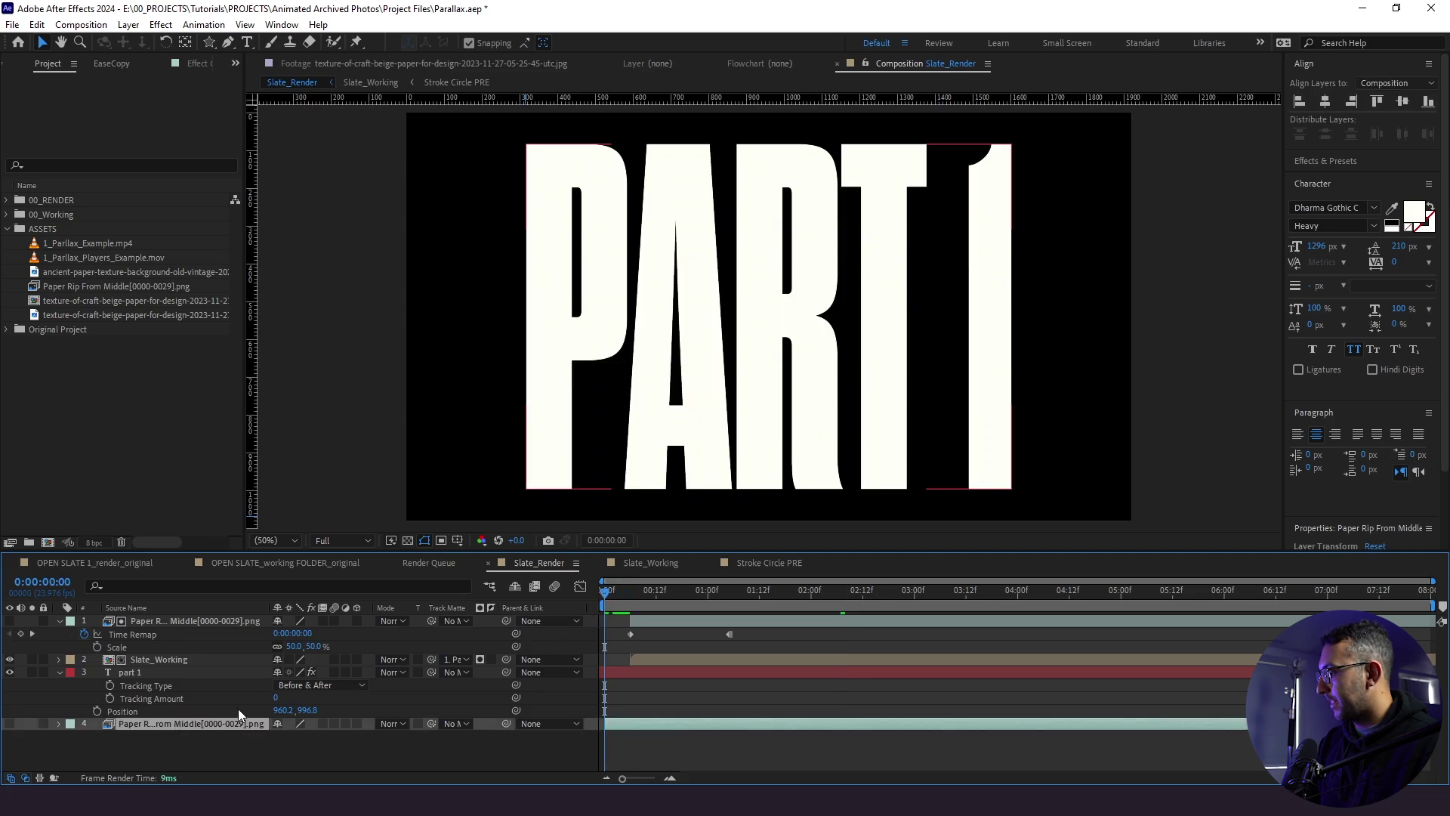
{"action": "left_click", "coordinate": [128, 673]}
{"action": "left_click_drag", "start_coordinate": [431, 672], "coordinate": [175, 725]}
{"action": "left_click", "coordinate": [184, 752]}
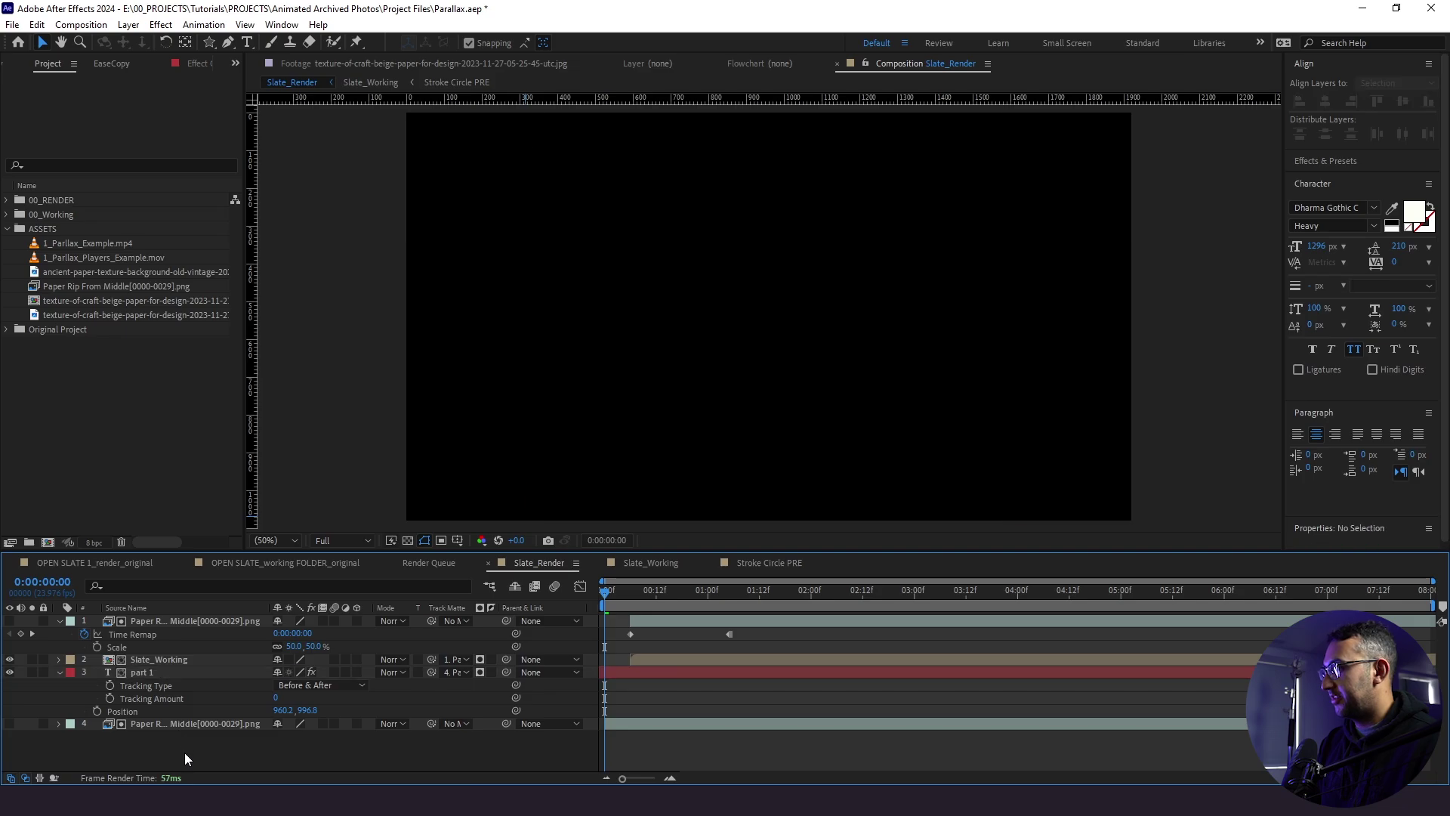
{"action": "key", "text": "space"}
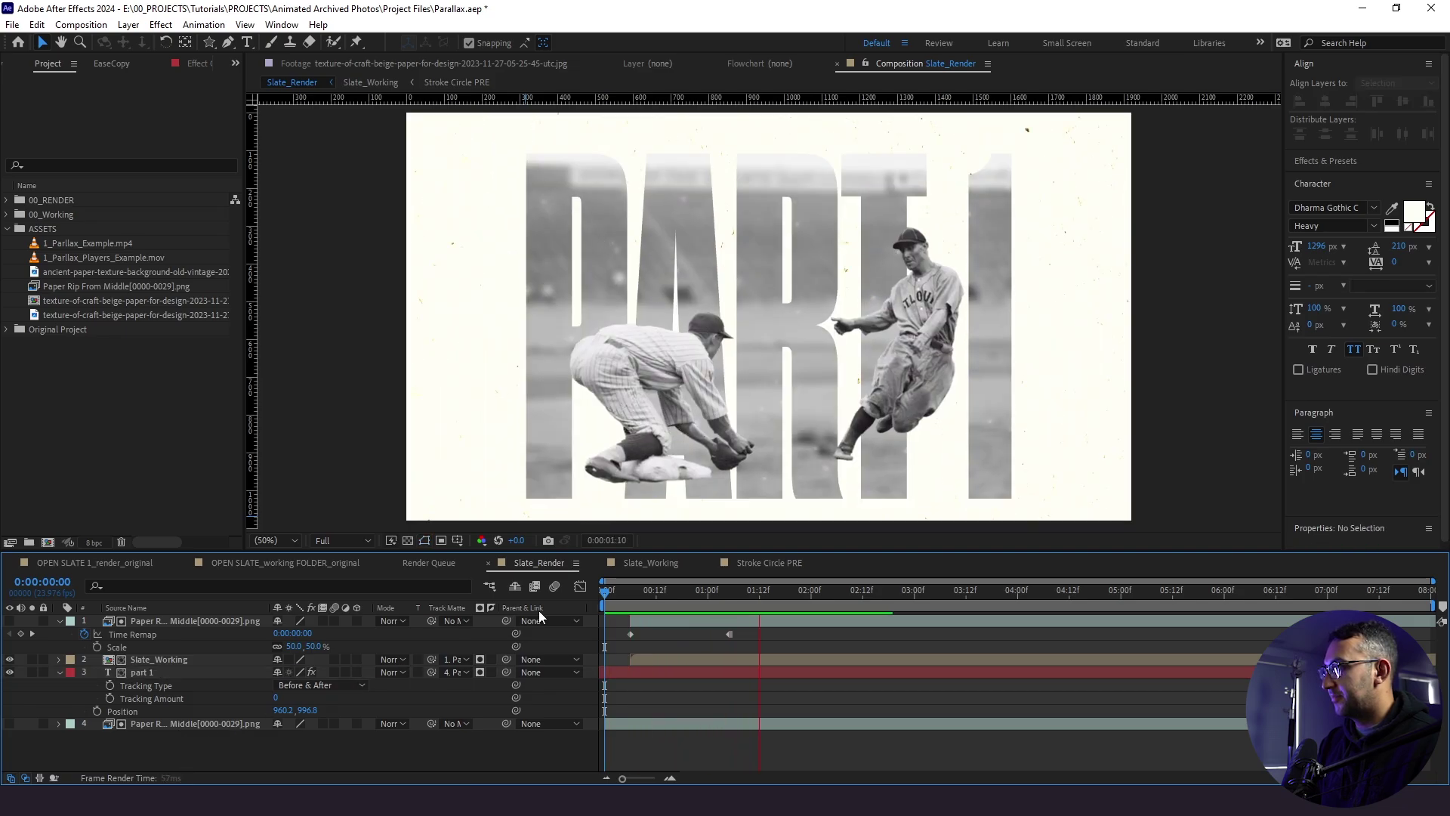
{"action": "left_click", "coordinate": [612, 596]}
{"action": "key", "text": "space"}
Split Slate_Working at 4:12 and add a time-reversed Paper Rip From Middle layer there
{"action": "left_click", "coordinate": [981, 656]}
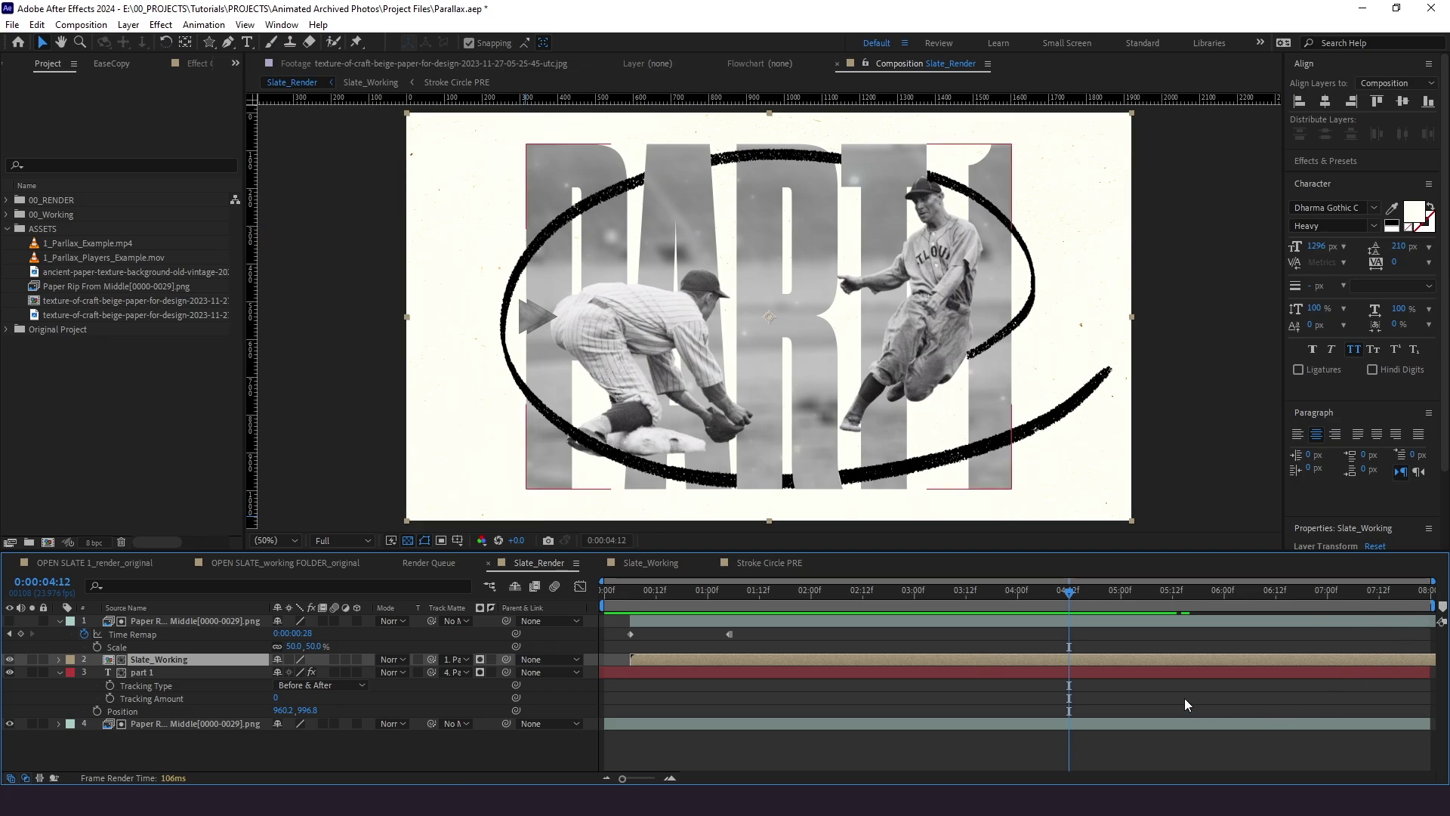
{"action": "key", "text": "ctrl+shift+d"}
{"action": "left_click", "coordinate": [83, 290]}
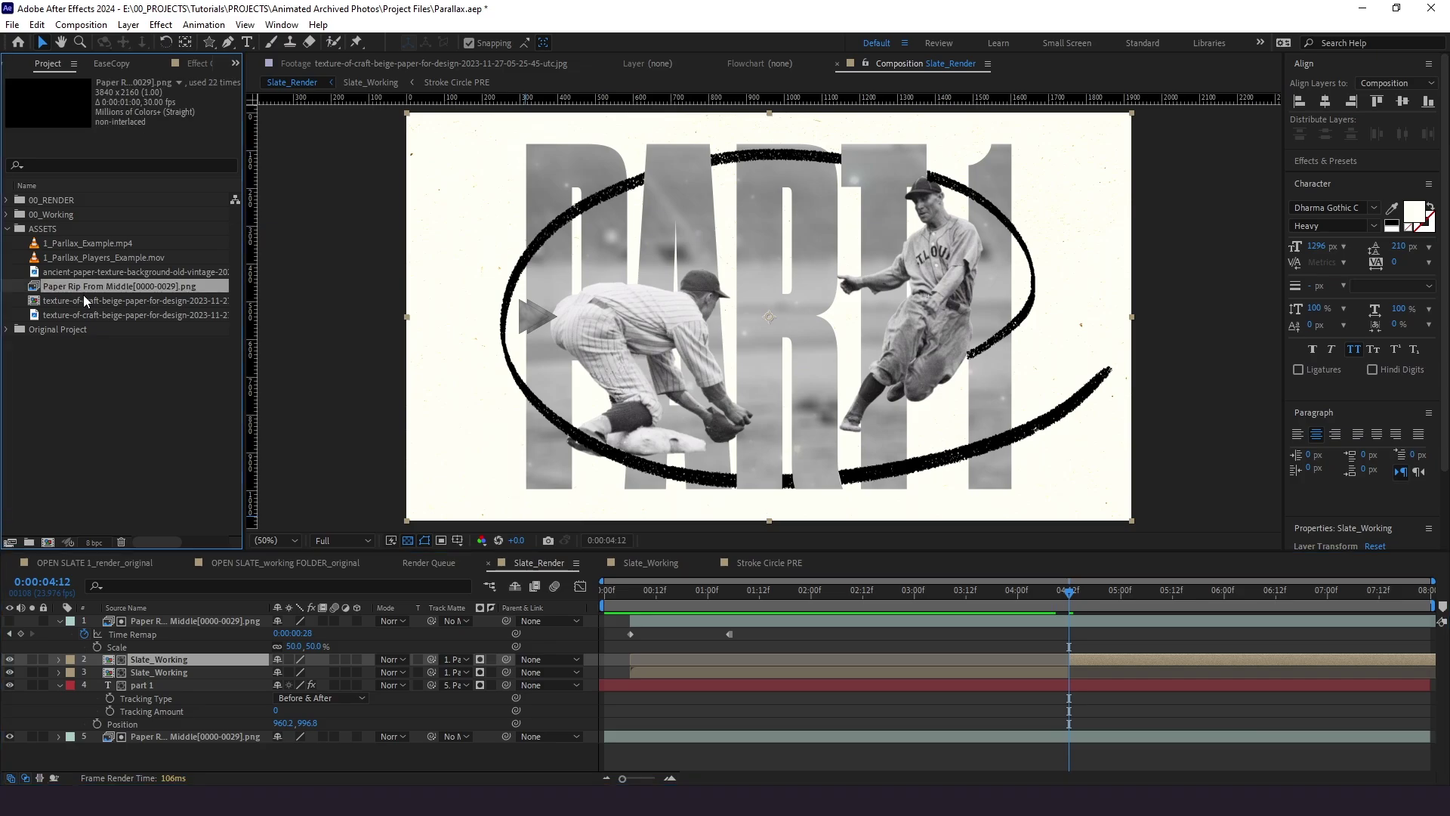
{"action": "left_click_drag", "start_coordinate": [125, 625], "coordinate": [1094, 627]}
{"action": "right_click", "coordinate": [1095, 621]}
{"action": "mouse_move", "coordinate": [1146, 262]}
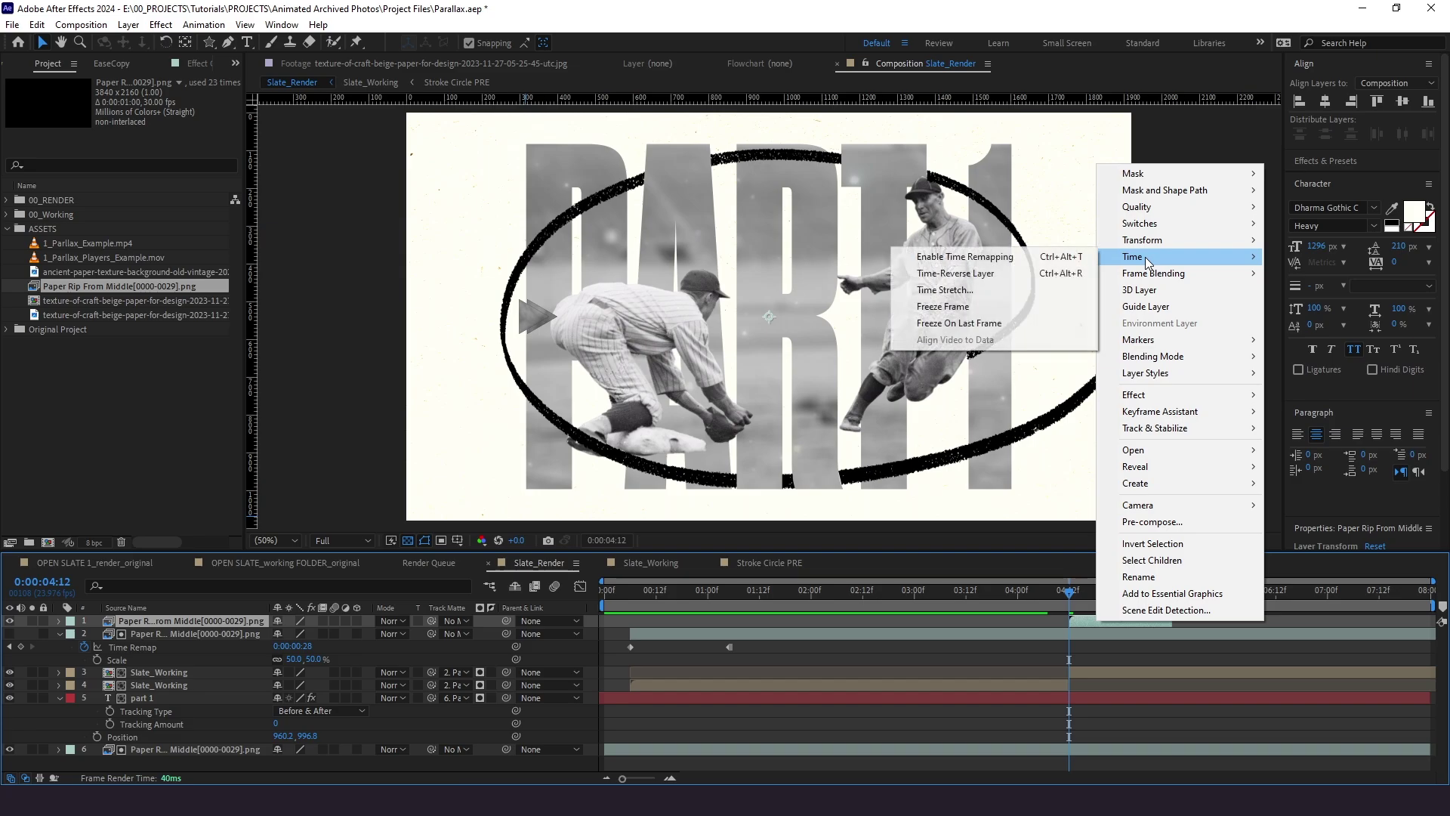
{"action": "left_click", "coordinate": [981, 289]}
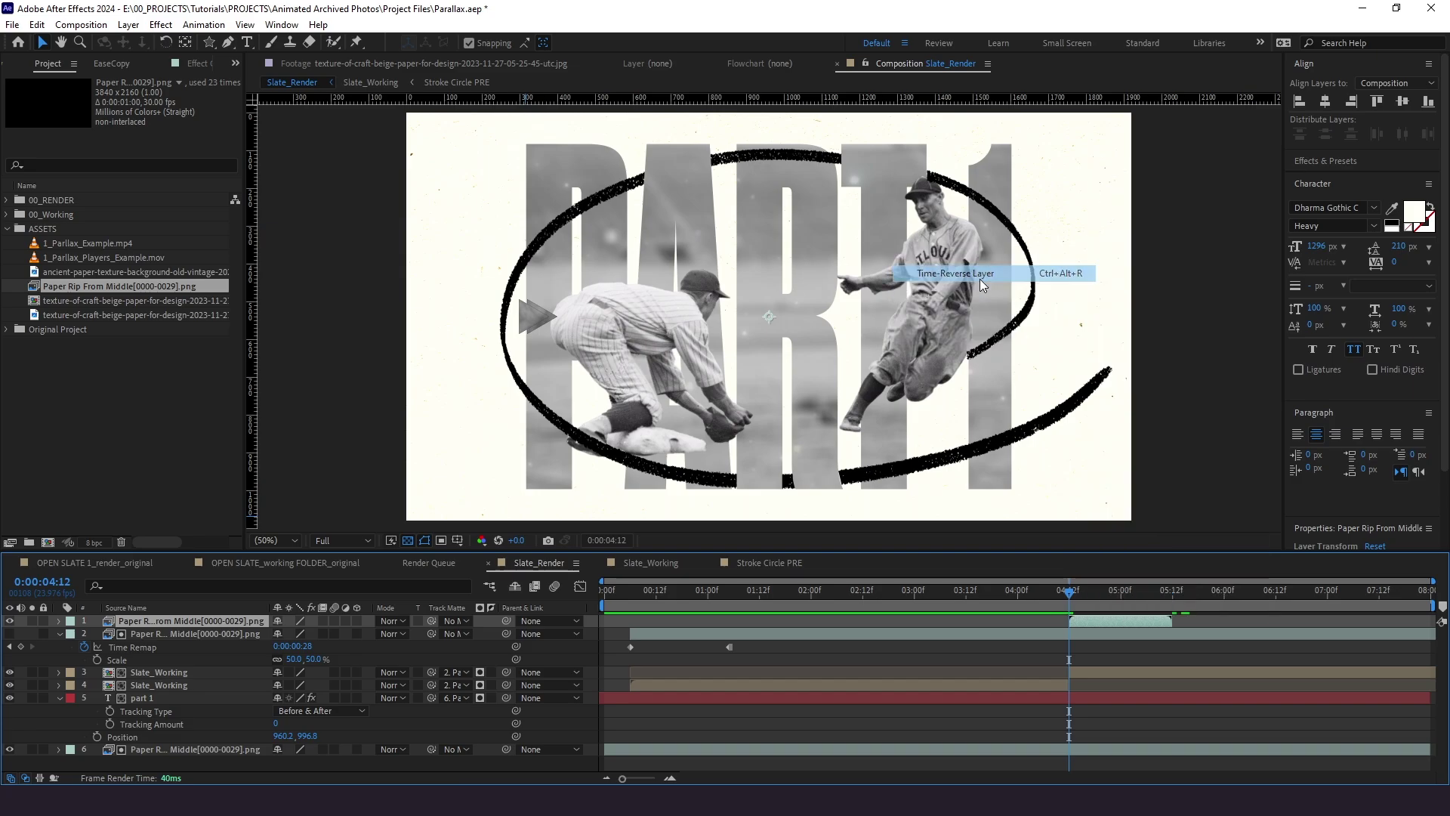
Solo and preview the reversed rip, then place the second Slate_Working half beneath it
{"action": "left_click", "coordinate": [1091, 592]}
{"action": "left_click", "coordinate": [32, 620]}
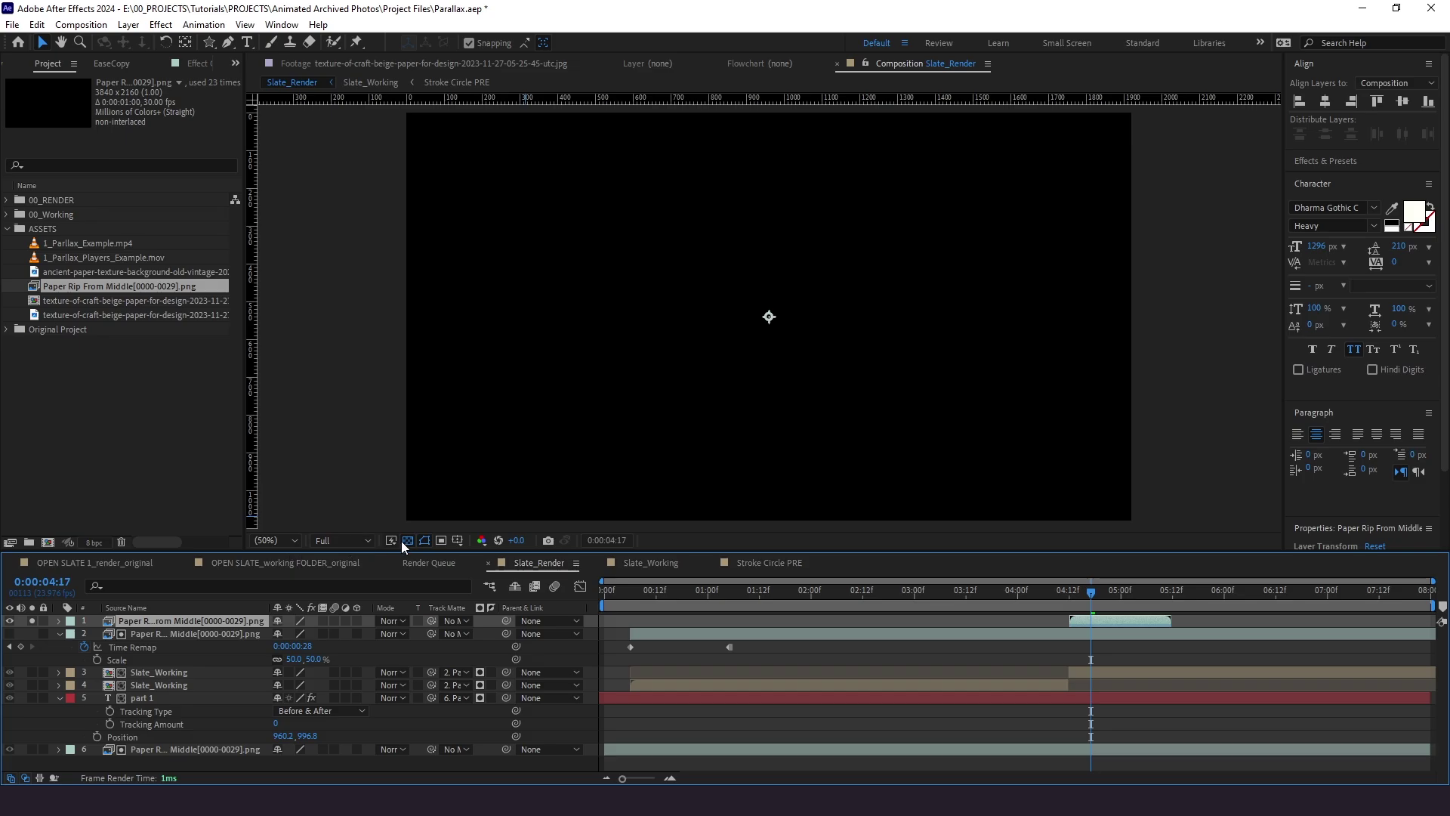
{"action": "key", "text": "space"}
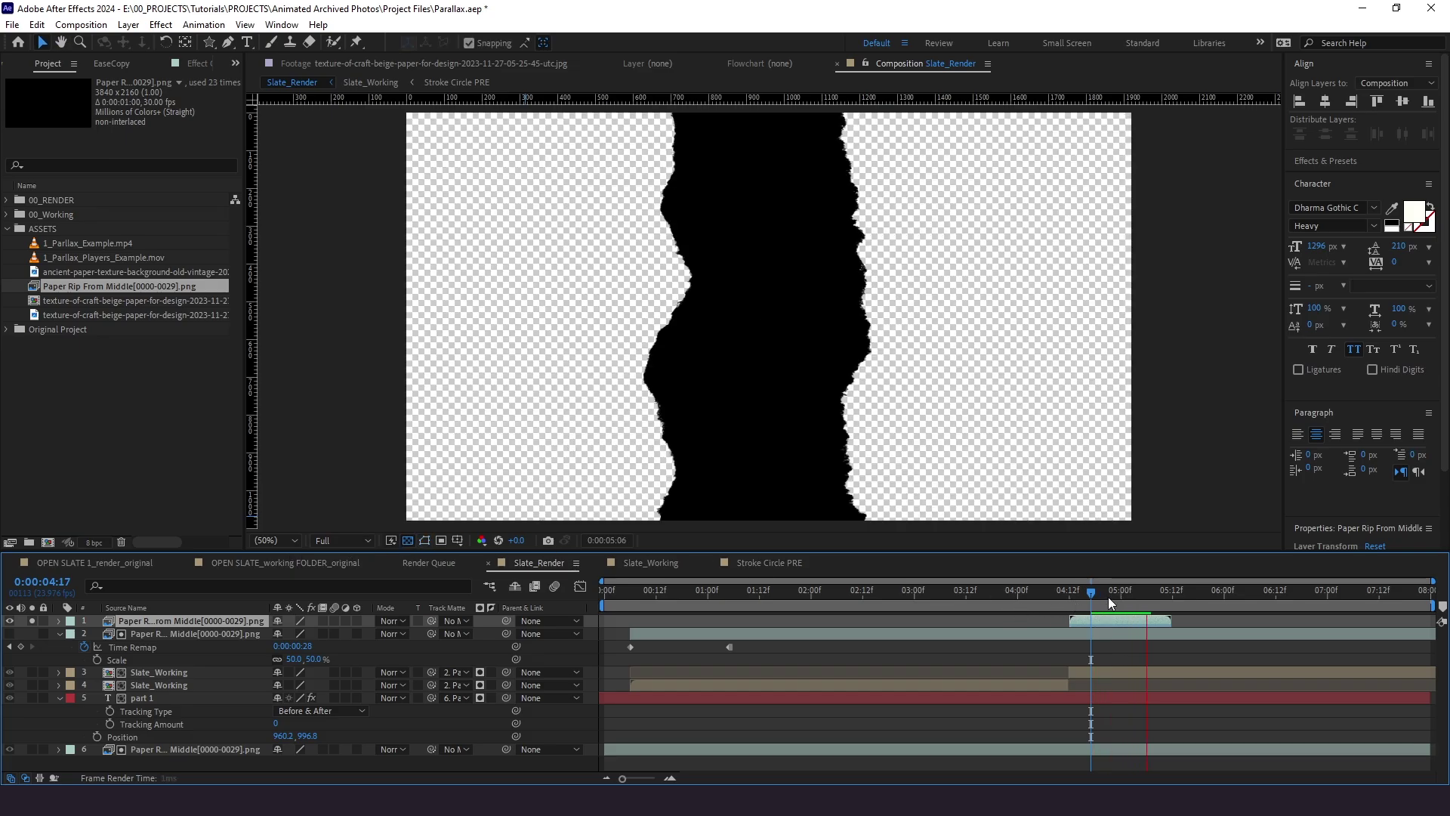
{"action": "key", "text": "space"}
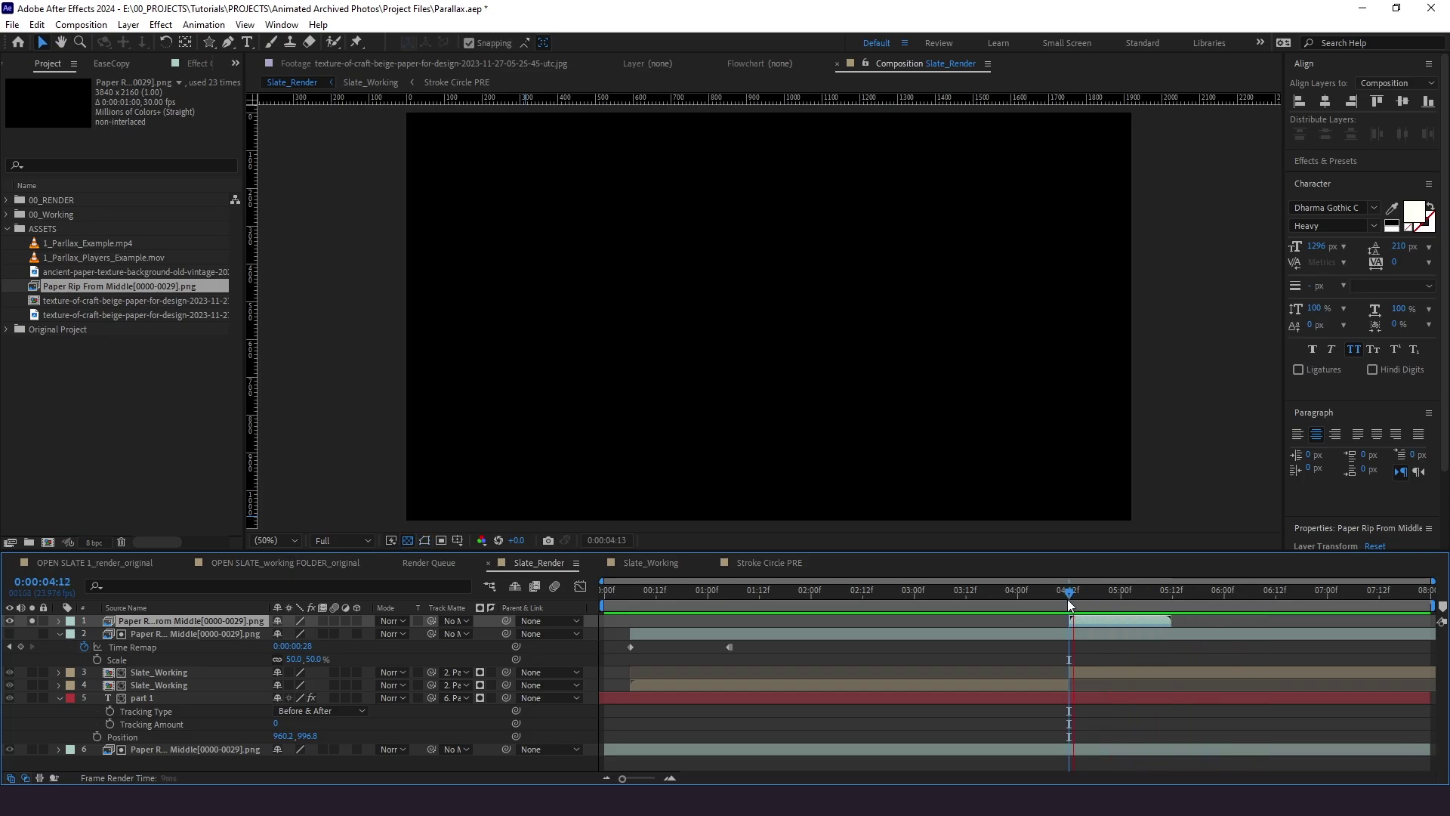
{"action": "left_click_drag", "start_coordinate": [158, 672], "coordinate": [184, 633]}
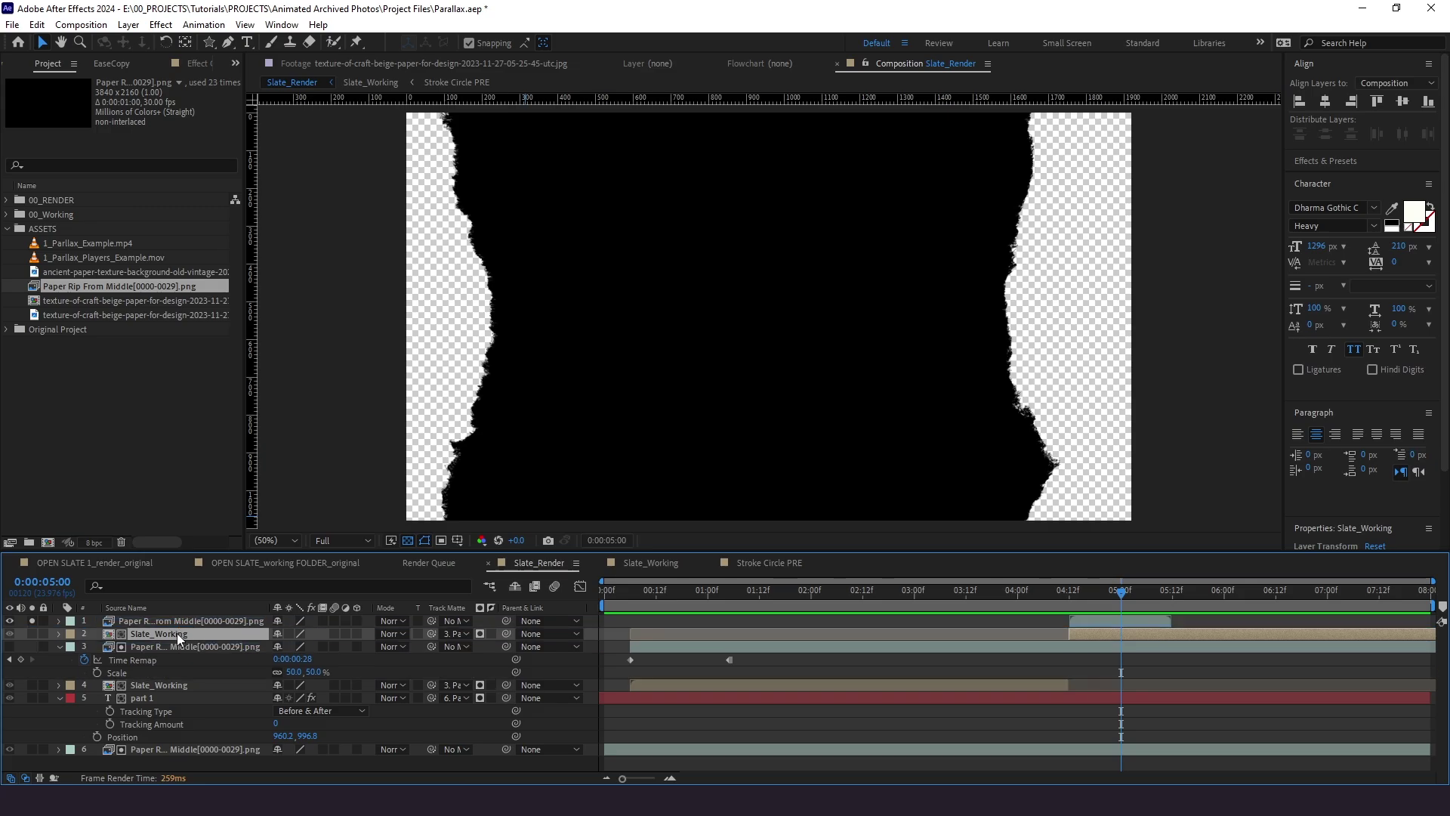
{"action": "left_click", "coordinate": [730, 648]}
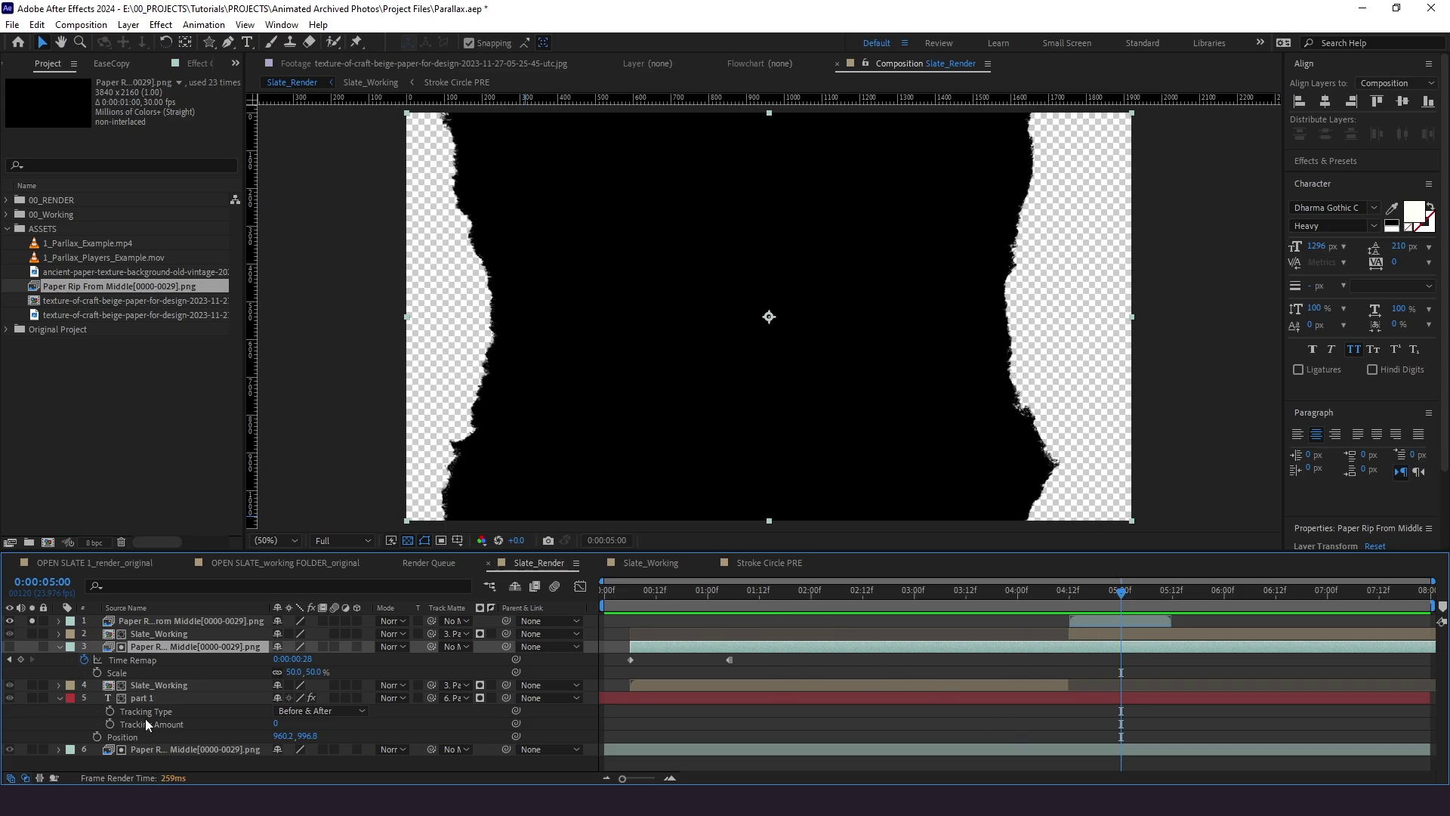
Unsolo and set the reversed paper rip as the second Slate_Working half's track matte
{"action": "left_click", "coordinate": [33, 621]}
{"action": "left_click", "coordinate": [189, 634]}
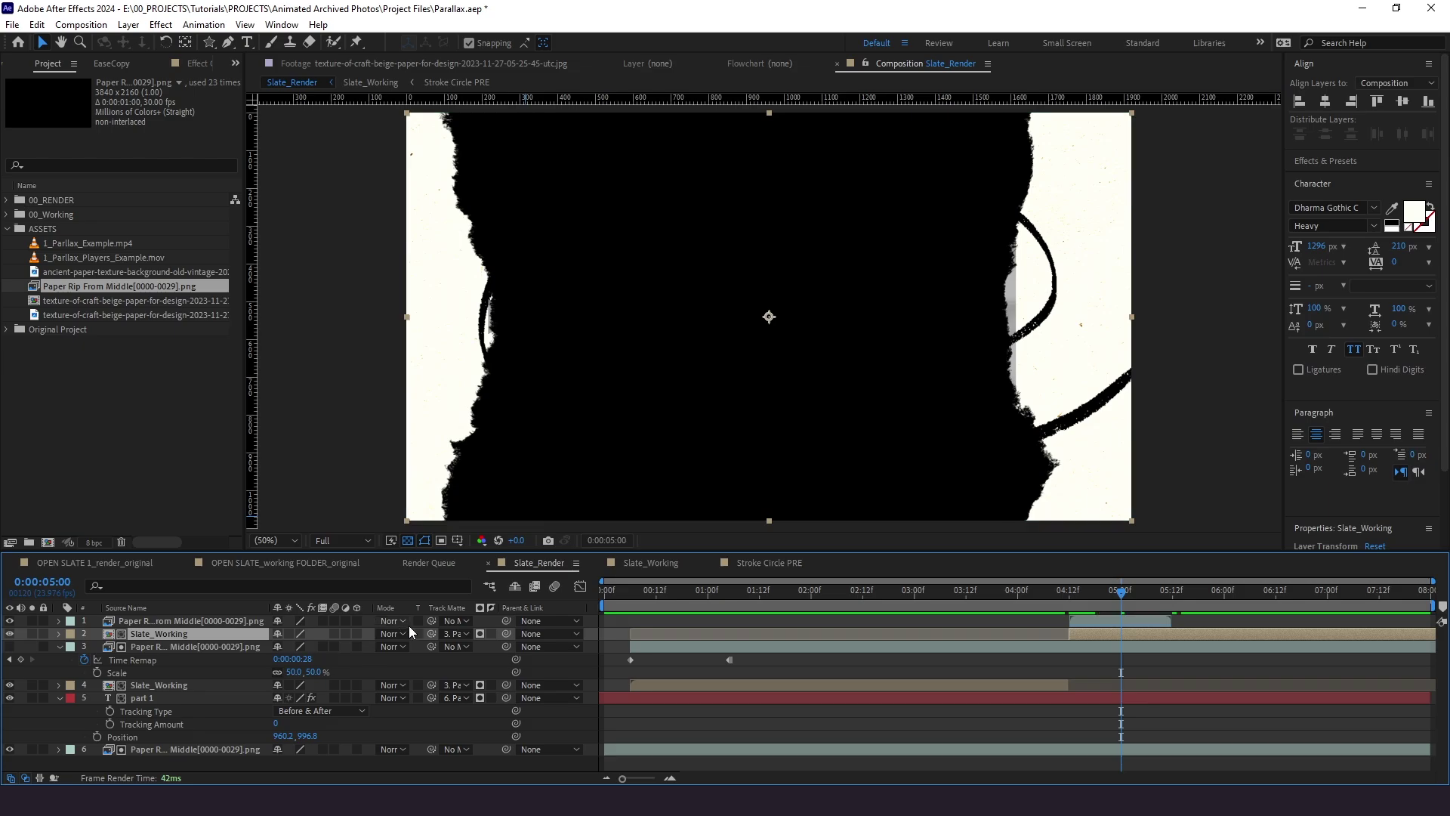
{"action": "left_click_drag", "start_coordinate": [432, 633], "coordinate": [209, 623]}
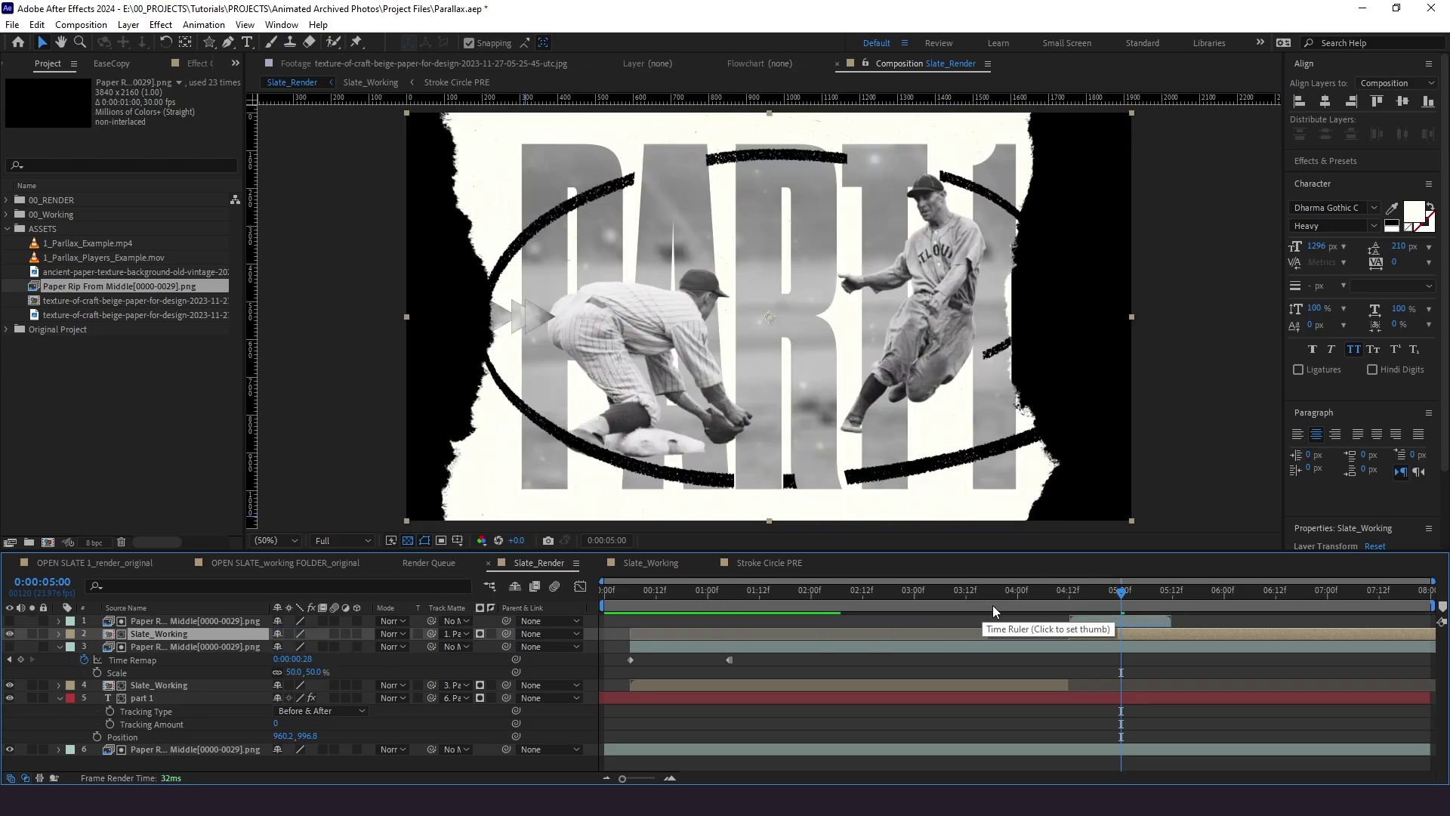
Trim the part 1 text and bottom paper rip layers to end at 4:12
{"action": "left_click", "coordinate": [1068, 602]}
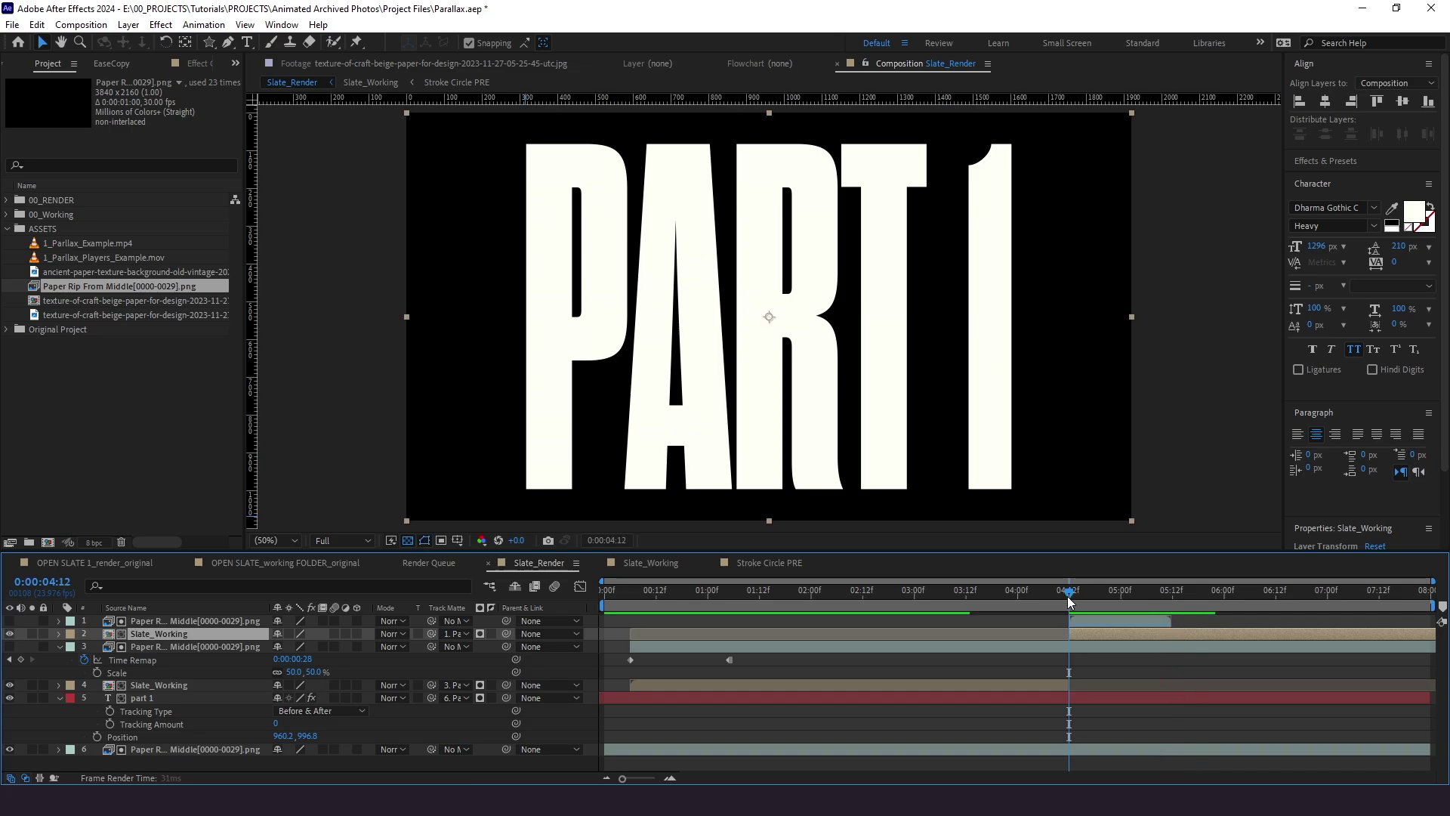
{"action": "left_click", "coordinate": [1075, 695]}
{"action": "left_click", "coordinate": [1072, 750], "text": "shift"}
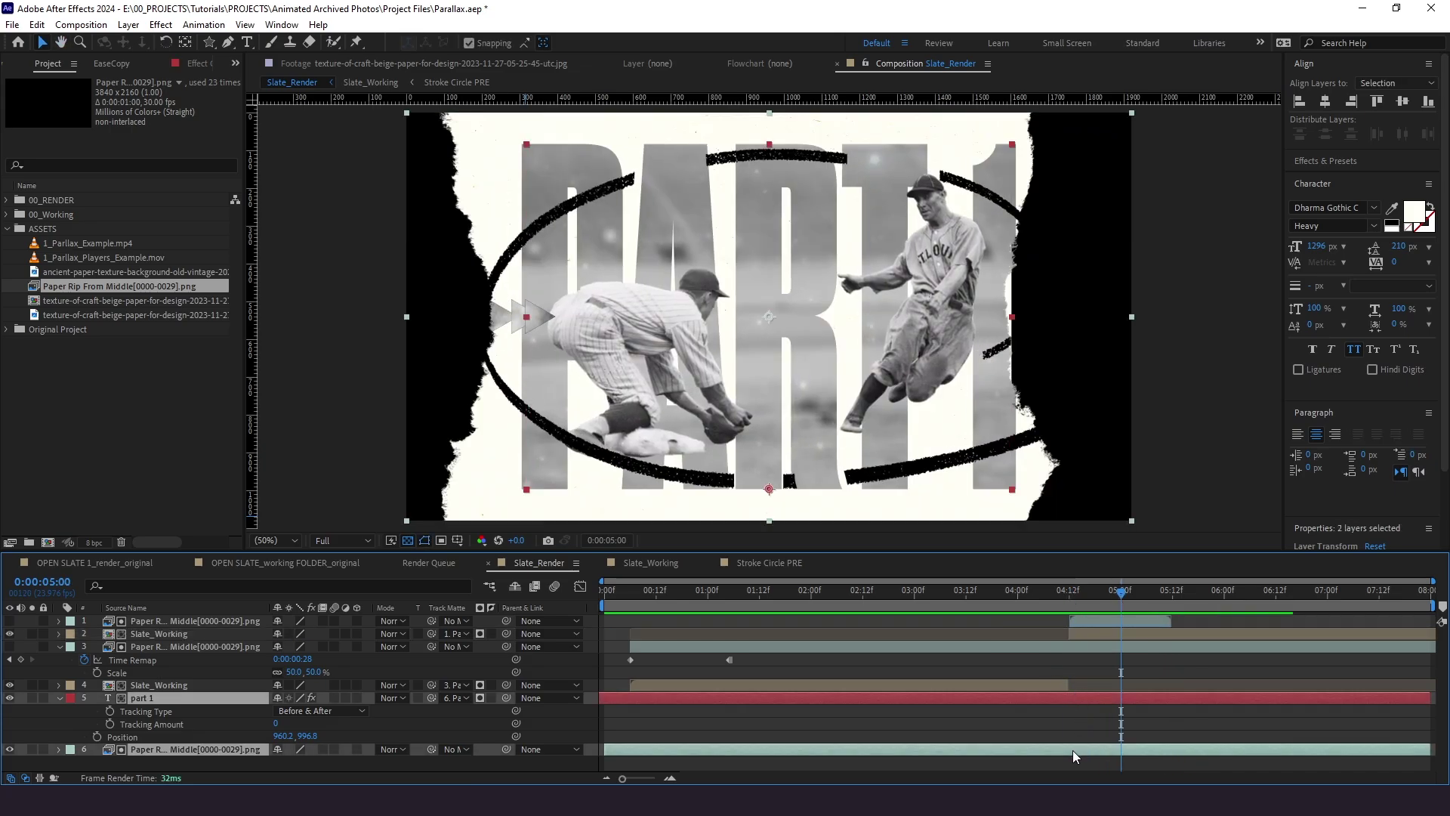
{"action": "key", "text": "alt+bracketright"}
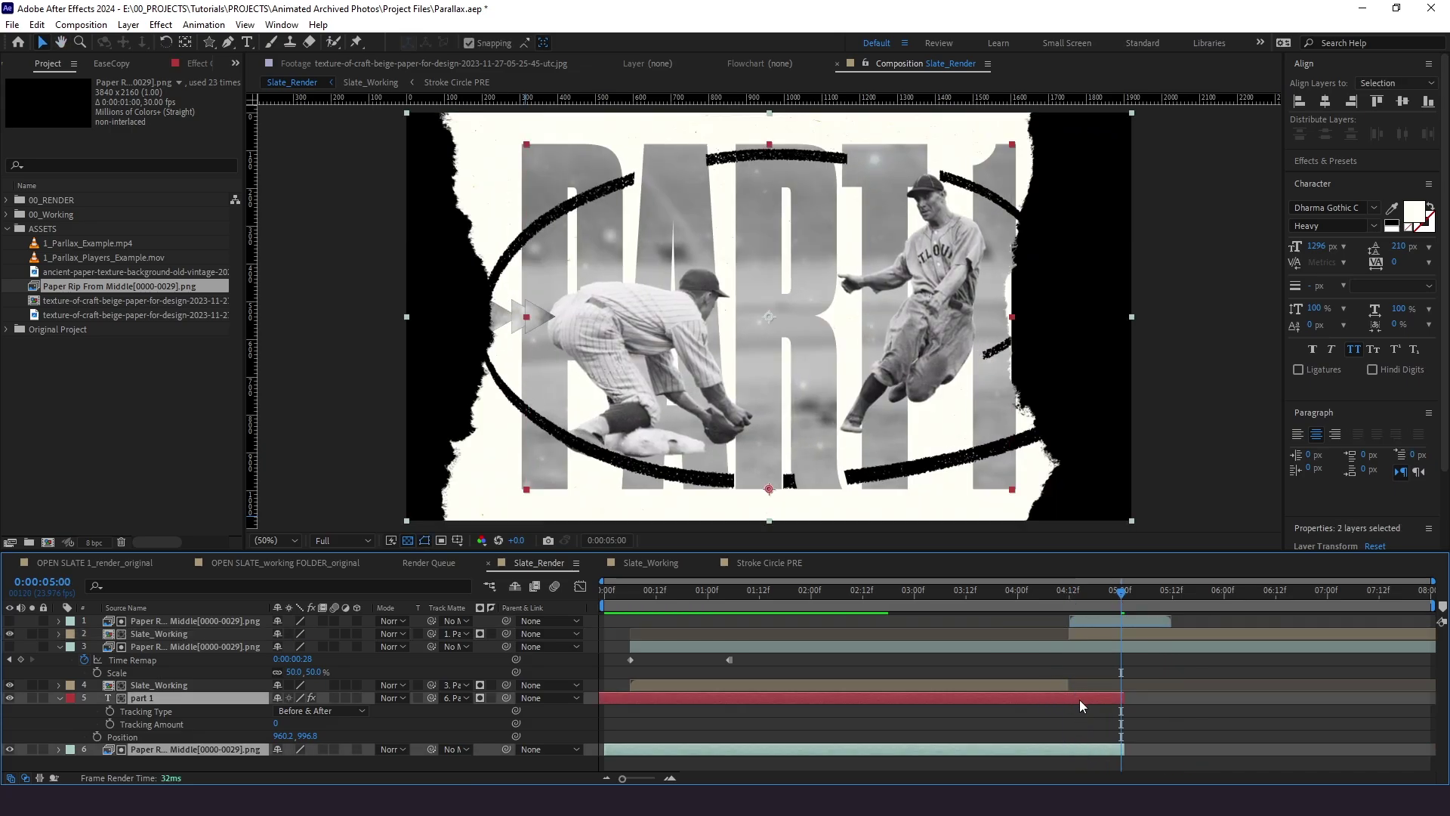
{"action": "left_click_drag", "start_coordinate": [1131, 703], "coordinate": [1068, 703]}
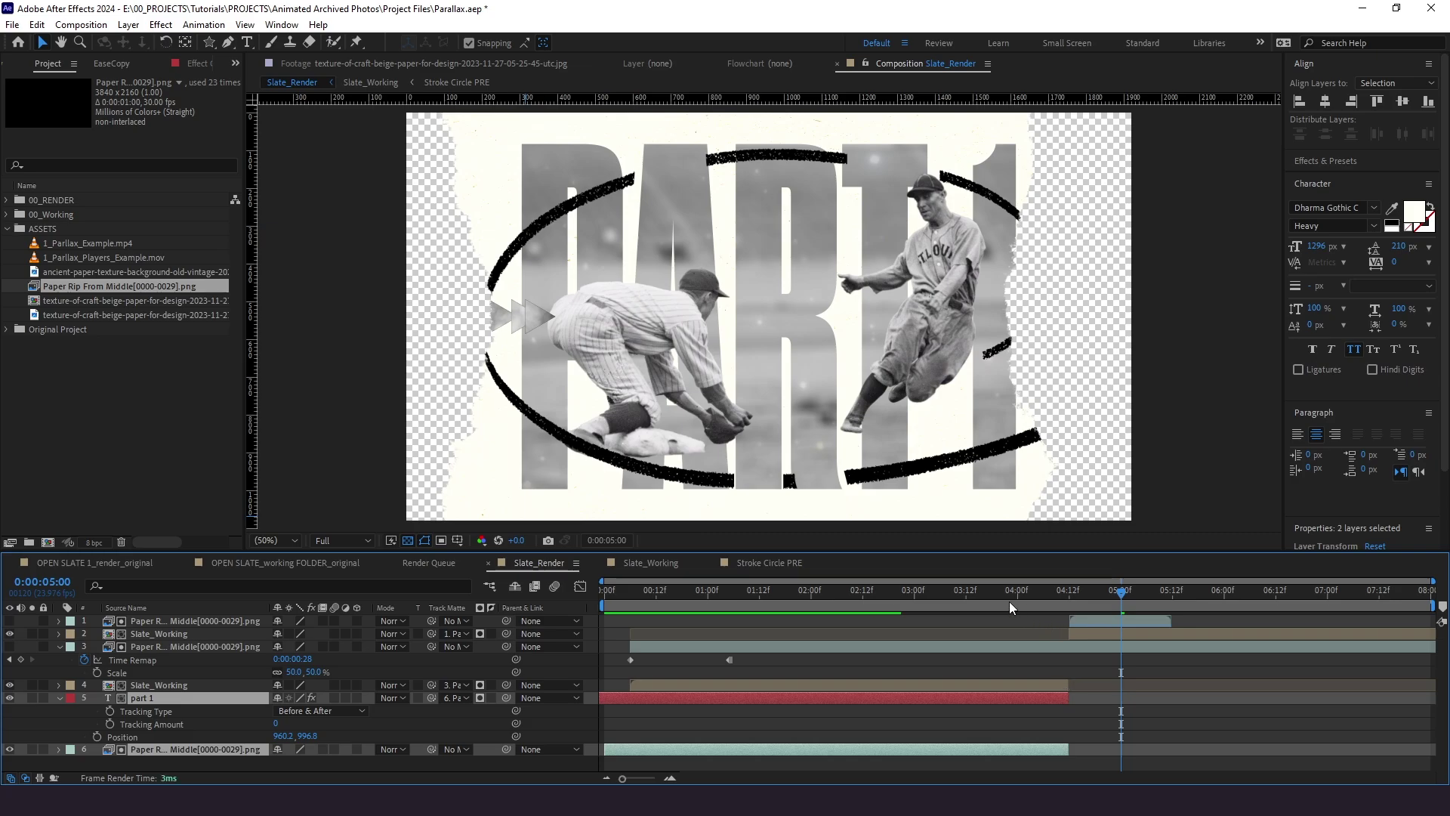
Preview the whole slate from the start, checking the composite around 2:10
{"action": "left_click", "coordinate": [752, 590]}
{"action": "key", "text": "Home"}
{"action": "key", "text": "space"}
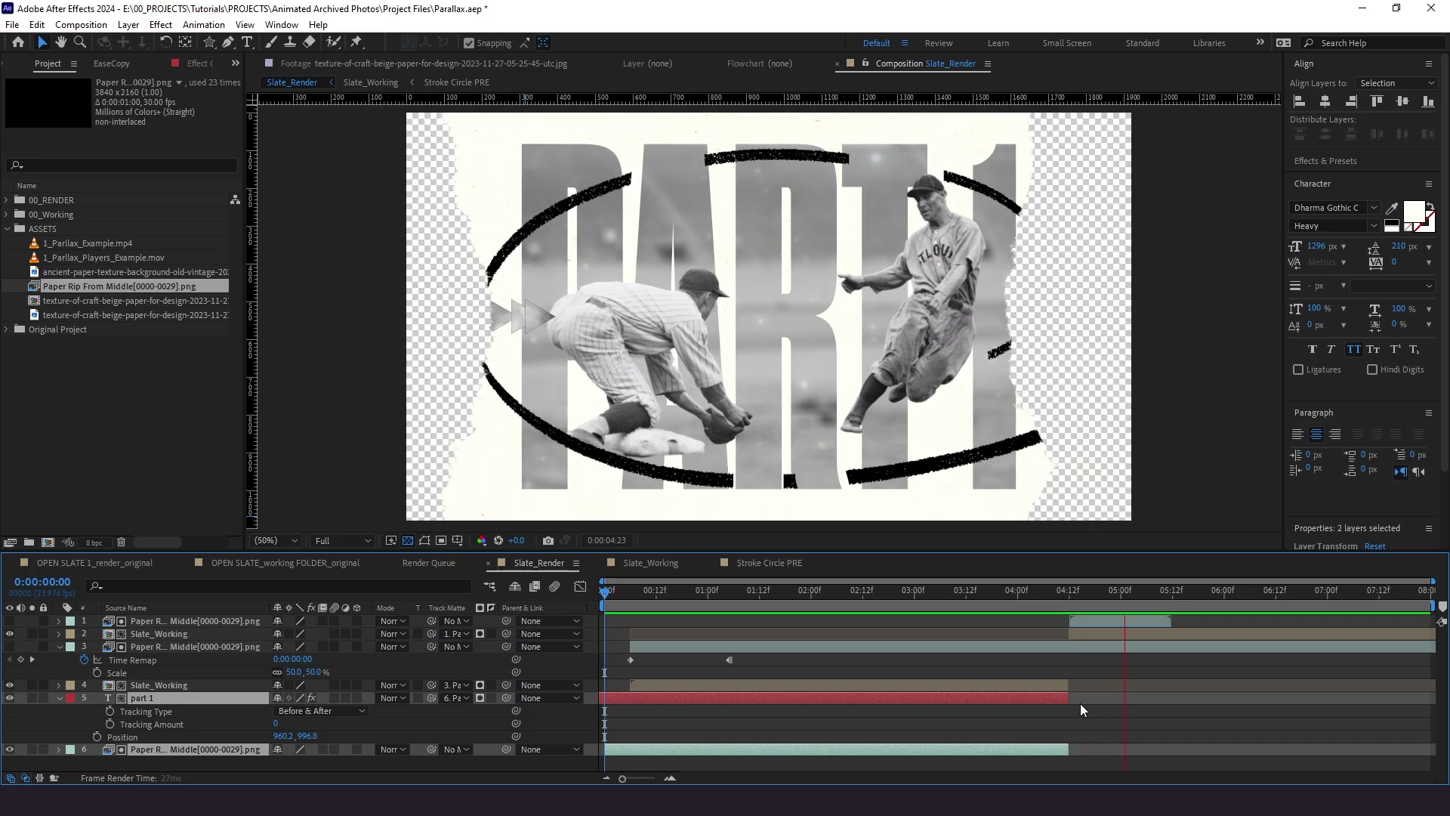
{"action": "left_click", "coordinate": [628, 599]}
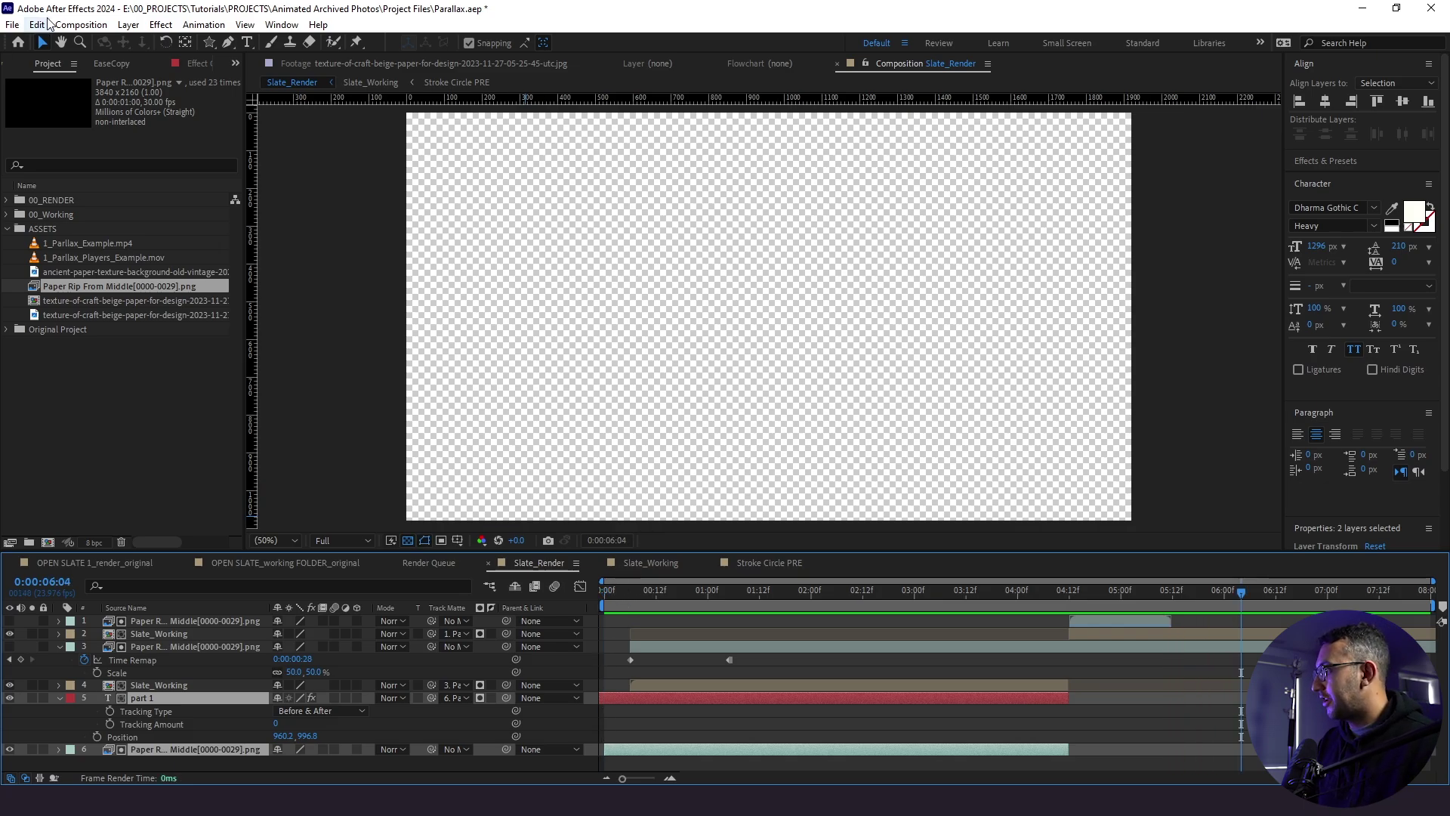
Add Slate_Render to the render queue via the Composition menu
{"action": "left_click", "coordinate": [81, 24]}
{"action": "left_click", "coordinate": [115, 152]}
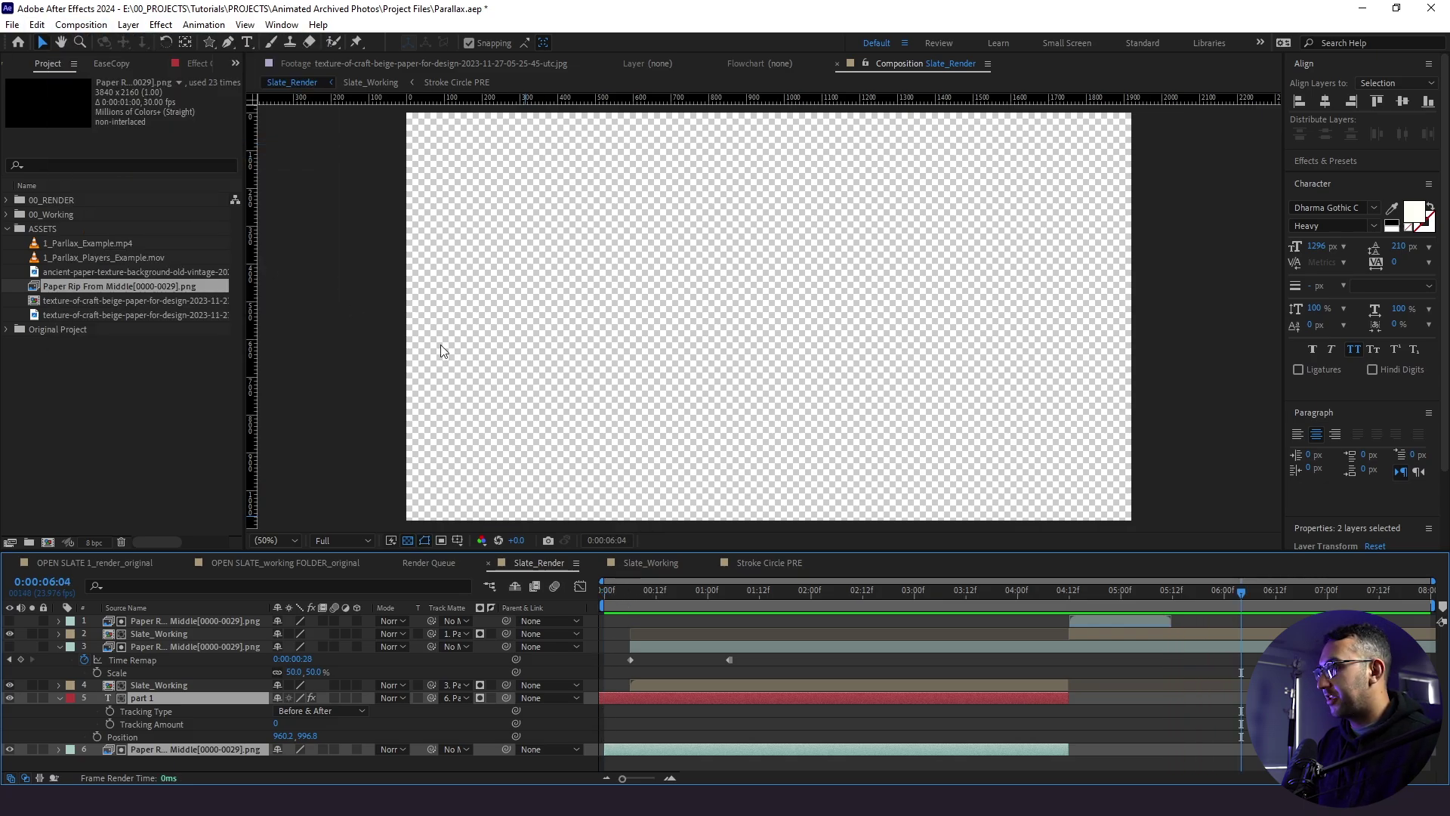
{"action": "left_click_drag", "start_coordinate": [1399, 83], "coordinate": [501, 122]}
Set the output module format to QuickTime with RGB + Alpha channels
{"action": "left_click", "coordinate": [643, 195]}
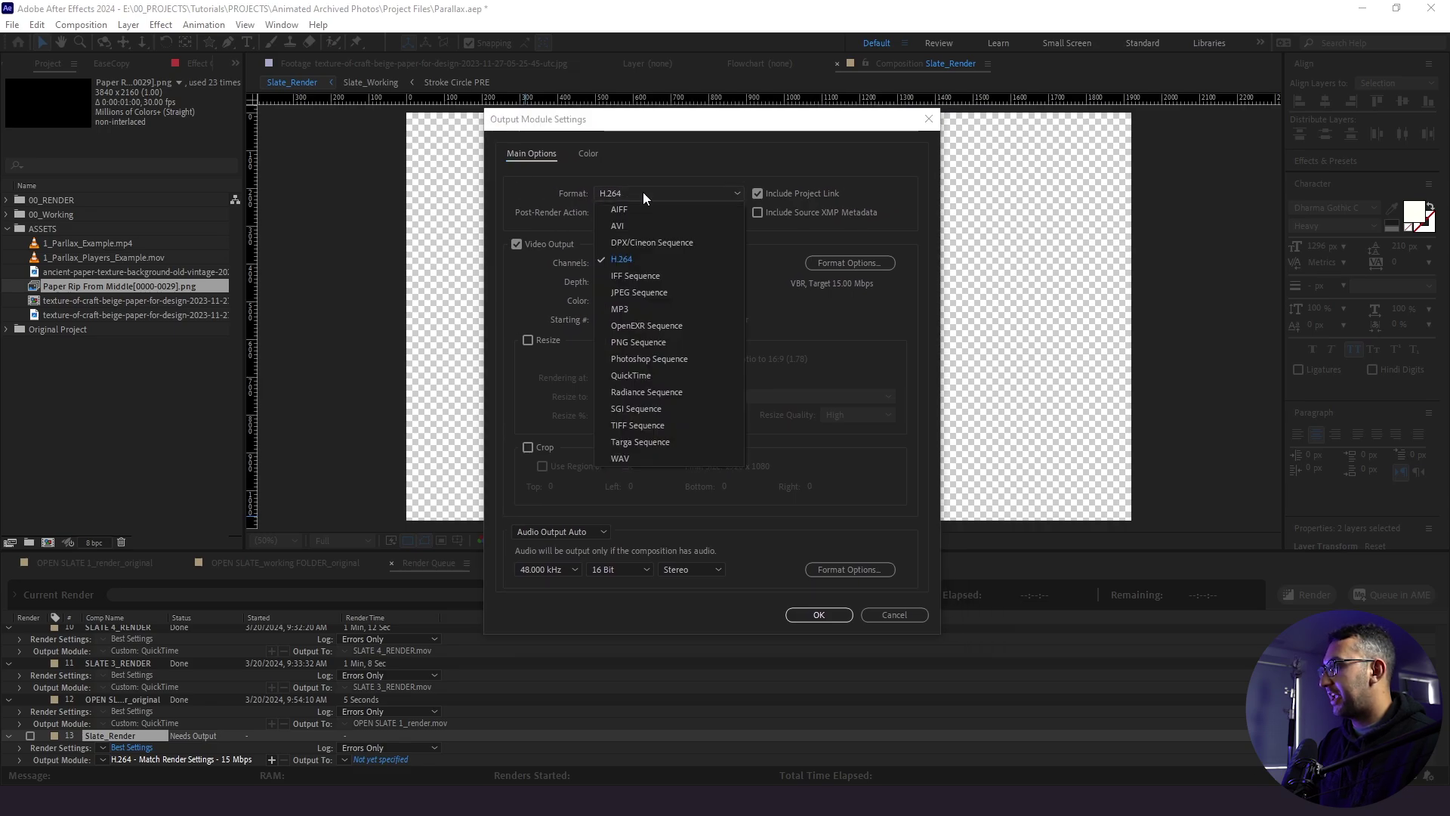
{"action": "left_click", "coordinate": [647, 374]}
{"action": "left_click", "coordinate": [684, 264]}
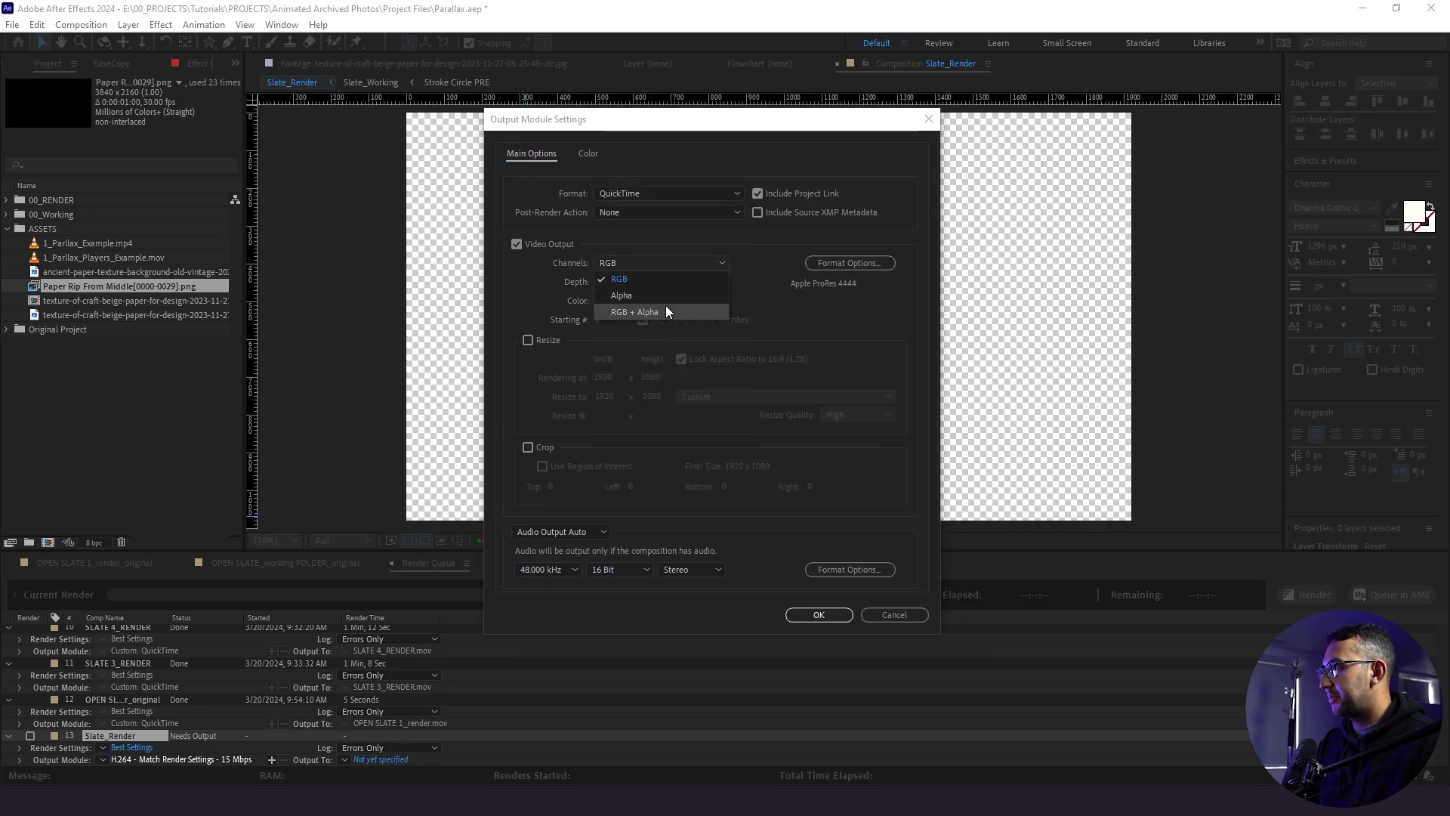
{"action": "left_click", "coordinate": [660, 313]}
{"action": "left_click", "coordinate": [657, 263]}
{"action": "left_click", "coordinate": [772, 301]}
Choose Apple ProRes 4444 as the QuickTime video codec
{"action": "left_click", "coordinate": [838, 263]}
{"action": "left_click", "coordinate": [455, 89]}
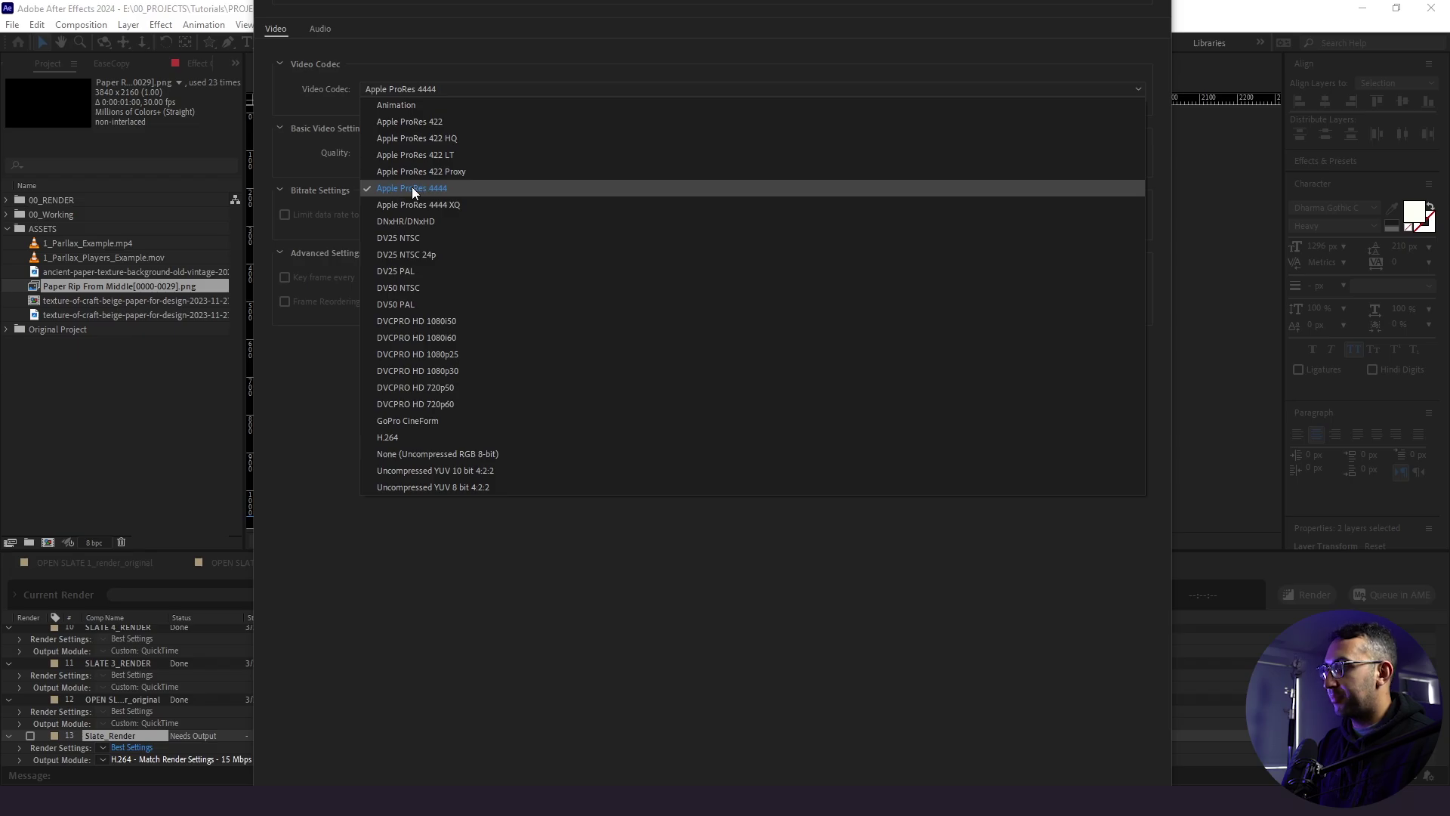
{"action": "left_click", "coordinate": [351, 255]}
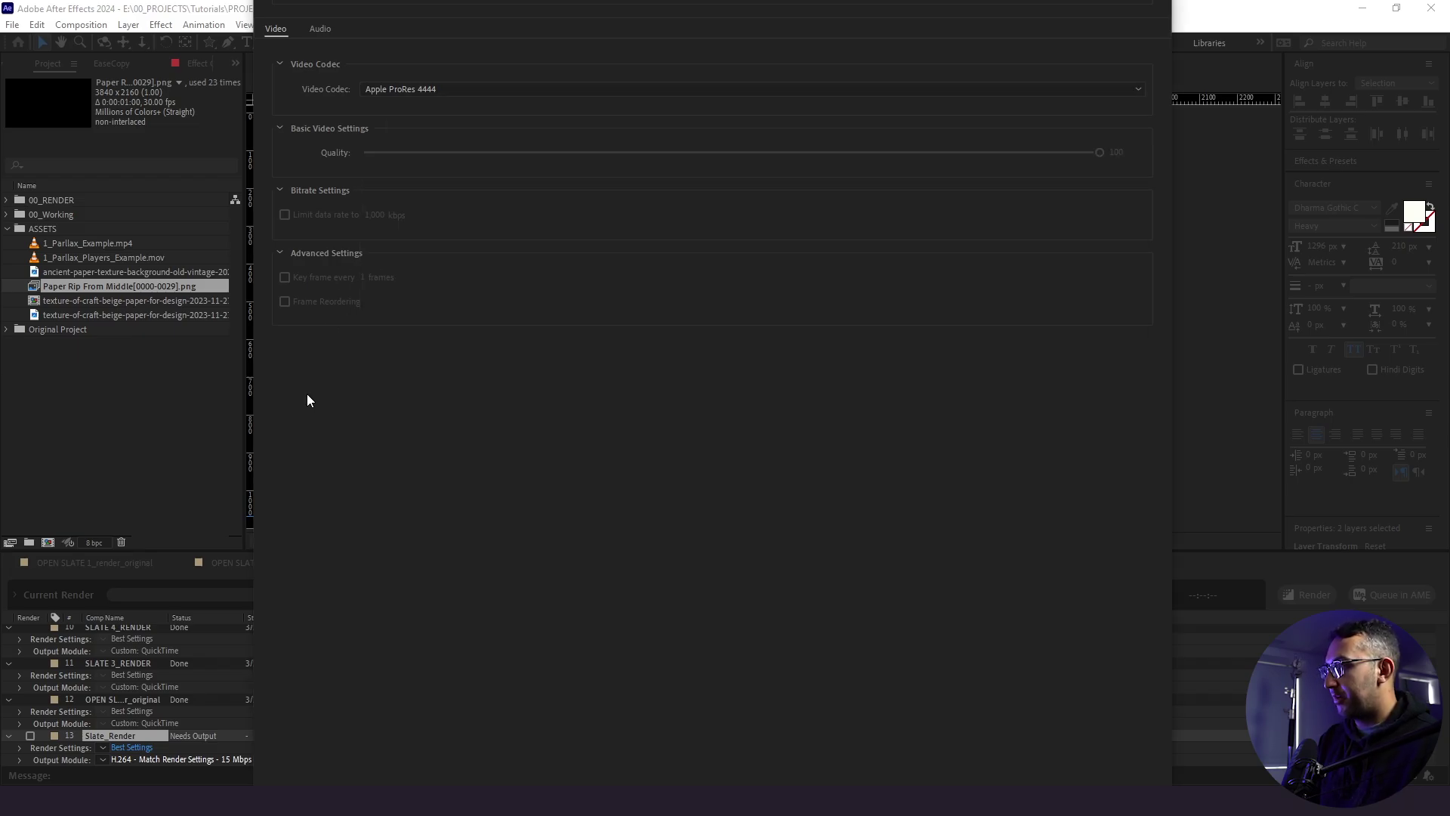